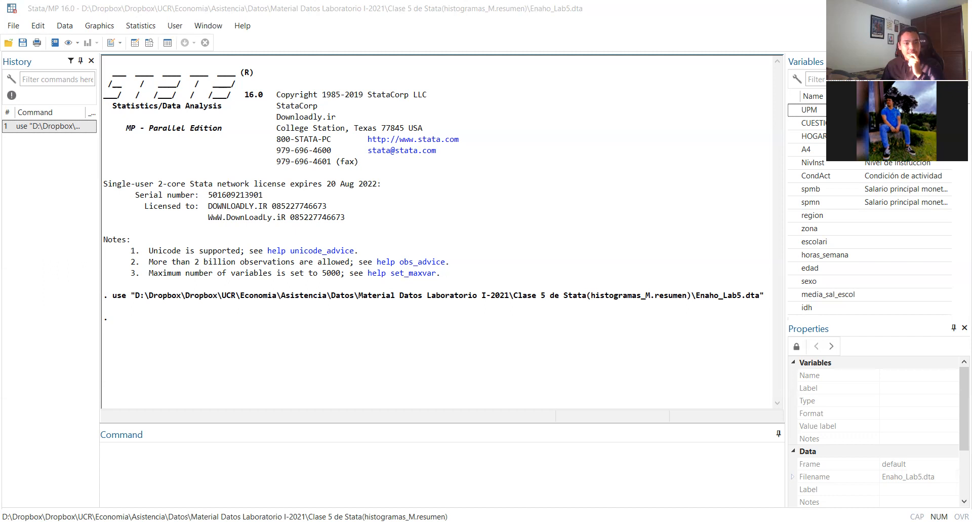
# Switch to the Stata window with ENAHO 2020.dta loaded and examine its variable list and number of observations
pyautogui.hotkey('alt', 'Tab')
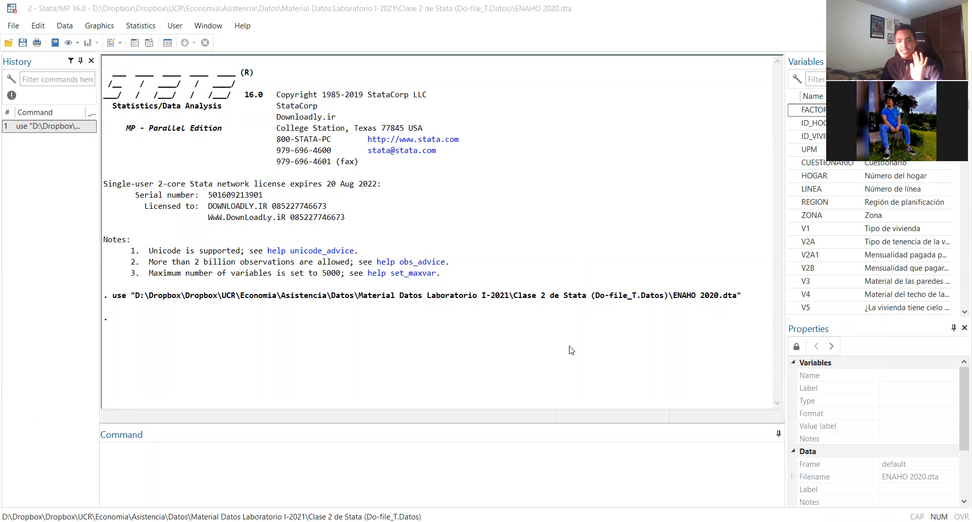
pyautogui.scroll(-5, 822, 223)
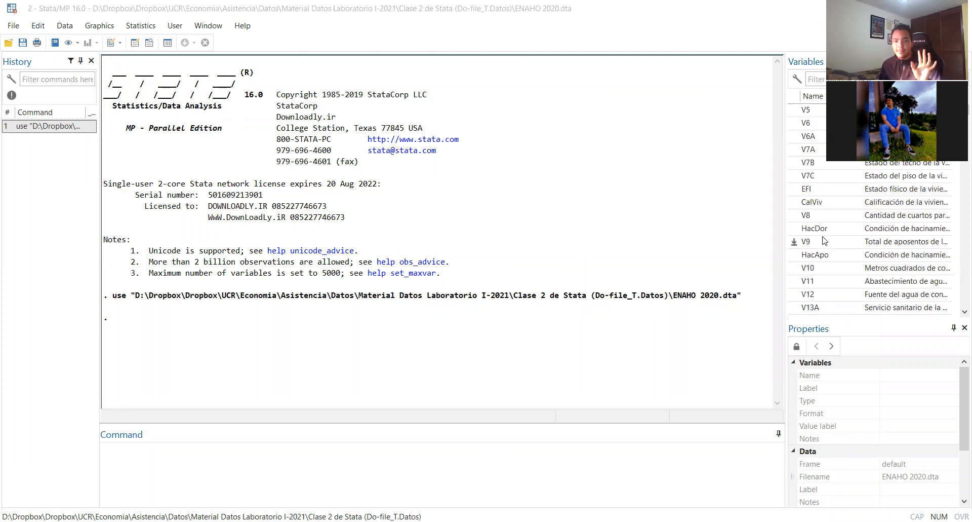
pyautogui.scroll(8, 823, 241)
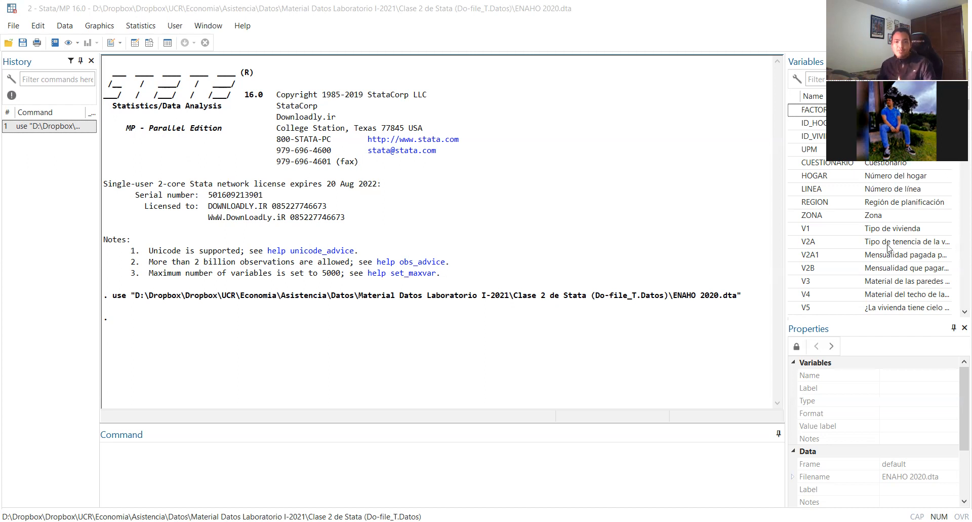
pyautogui.scroll(-2, 836, 436)
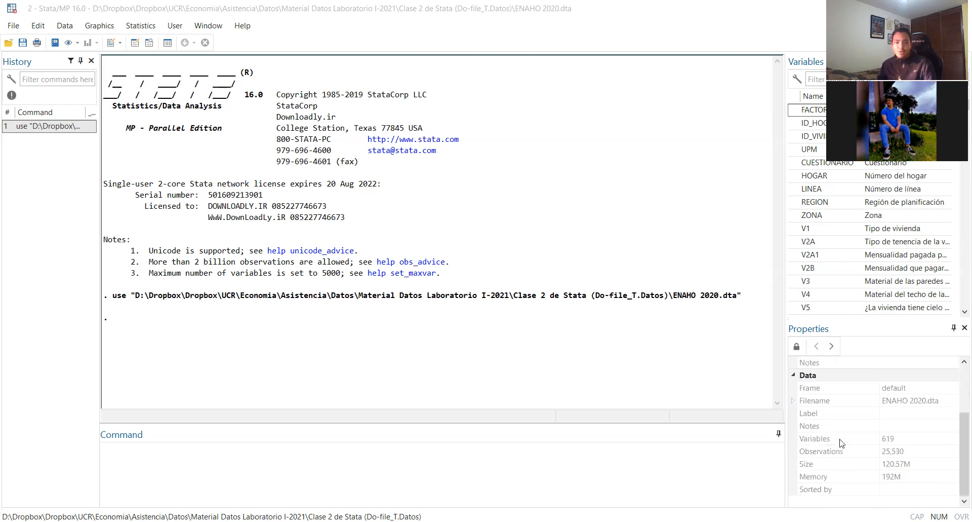
pyautogui.click(894, 452)
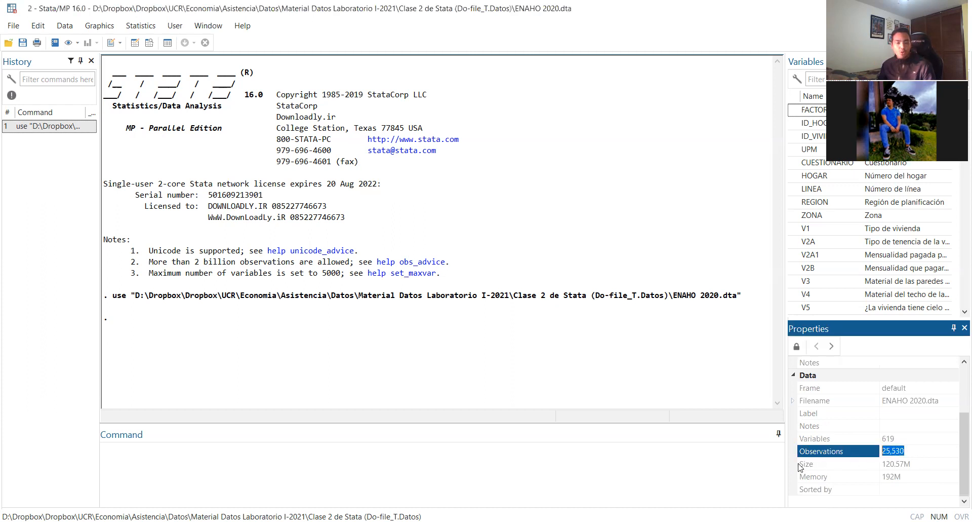
# Tabulate the unweighted frequencies of the zone variable by running tab ZONA
pyautogui.click(665, 459)
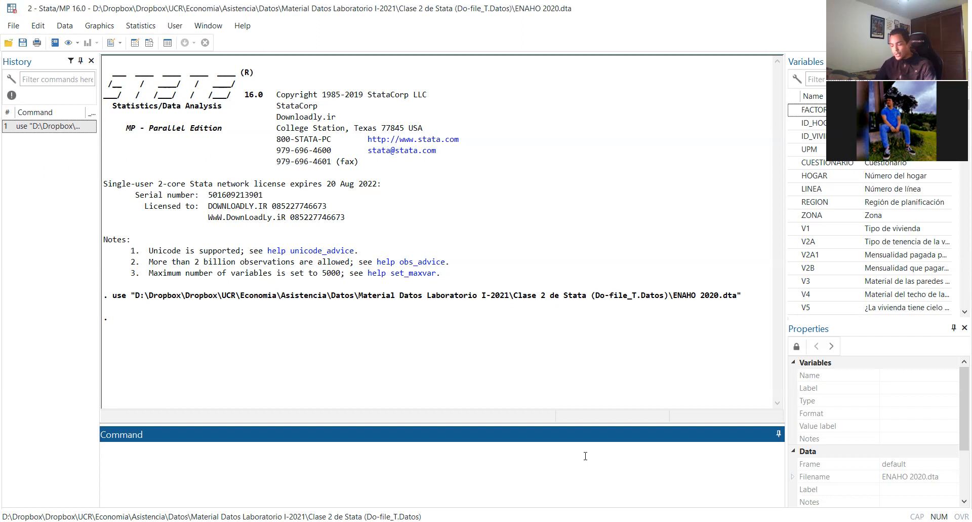
pyautogui.write('tab ')
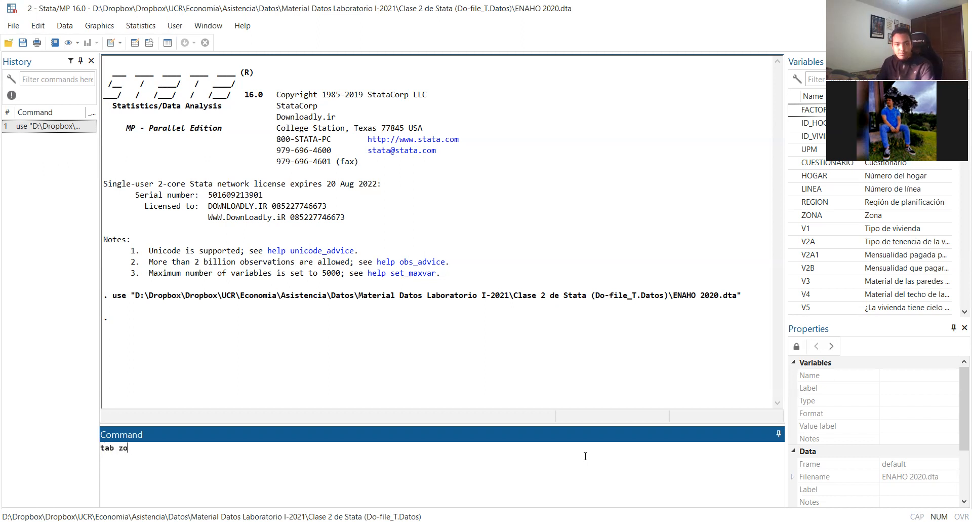
pyautogui.write('Zon')
pyautogui.press('BackSpace')
pyautogui.press('BackSpace')
pyautogui.write('o')
pyautogui.press('BackSpace')
pyautogui.write('ONA')
pyautogui.press('Return')
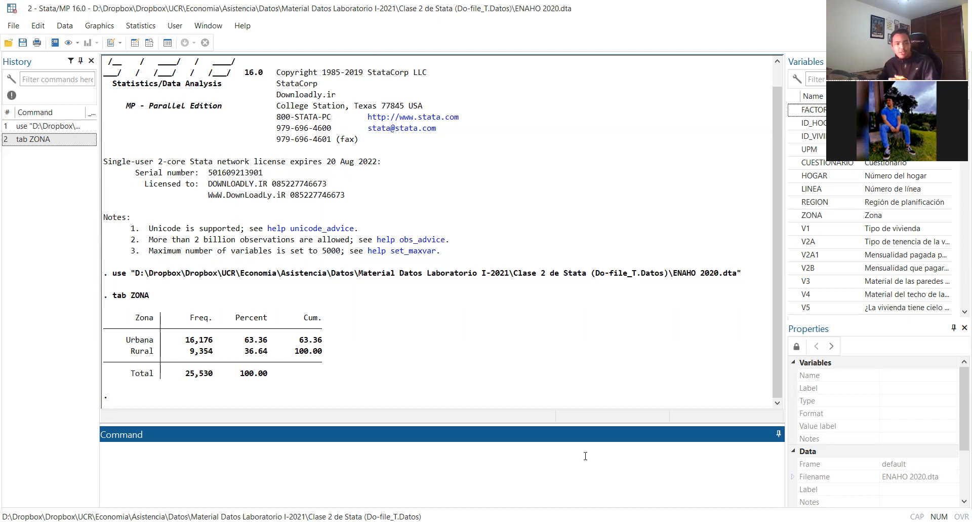
# Run tab ZONA [fweight = FACTOR] to weight the zone tabulation, and check its urban, rural and total frequencies
pyautogui.moveTo(149, 296); pyautogui.dragTo(113, 299)
pyautogui.hotkey('ctrl', 'c')
pyautogui.click(148, 451)
pyautogui.hotkey('ctrl', 'v')
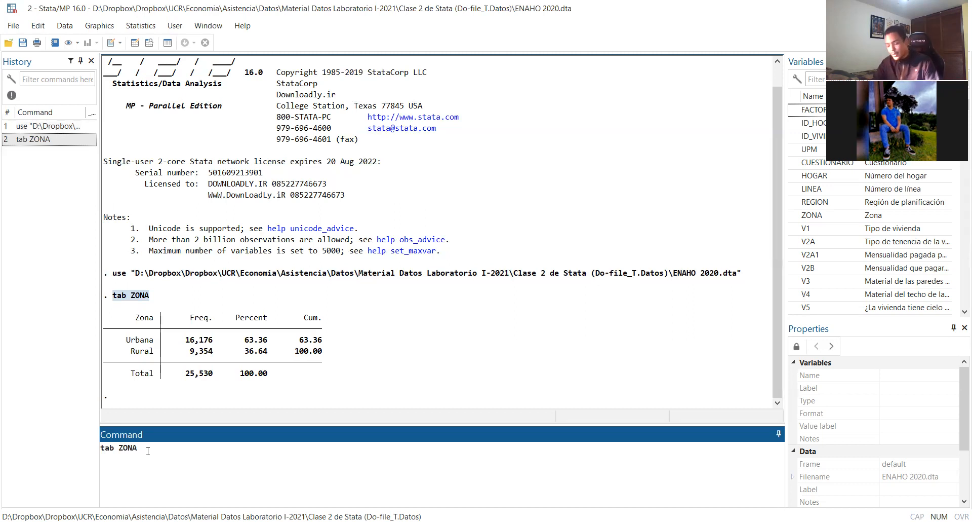
pyautogui.write('[')
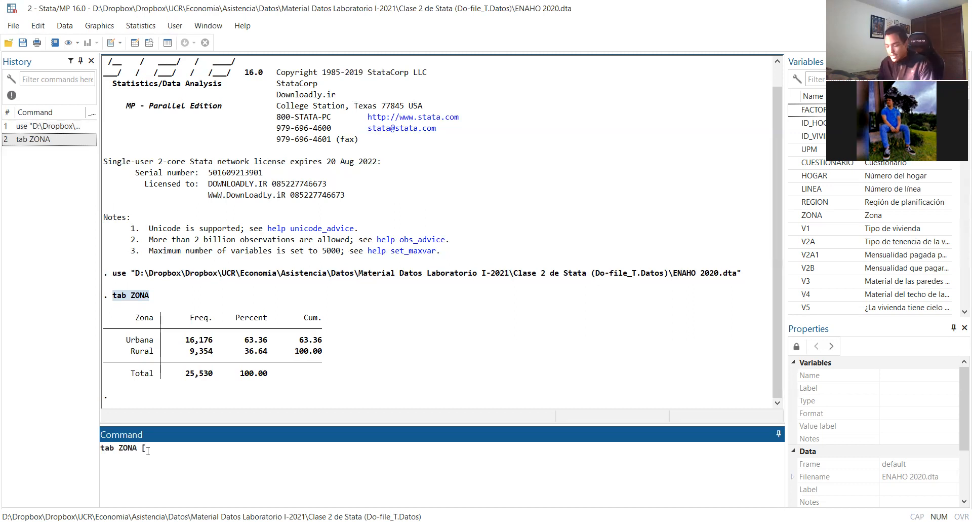
pyautogui.write('fweight')
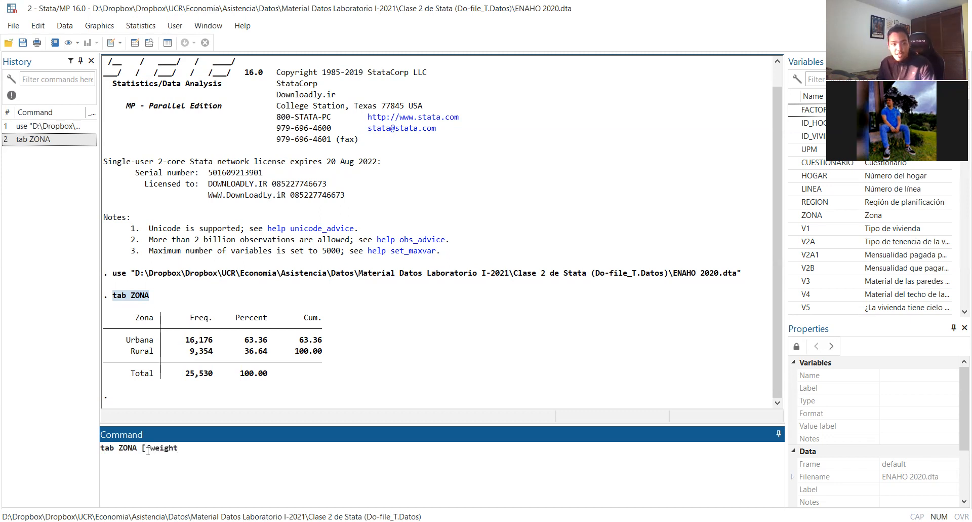
pyautogui.write('=')
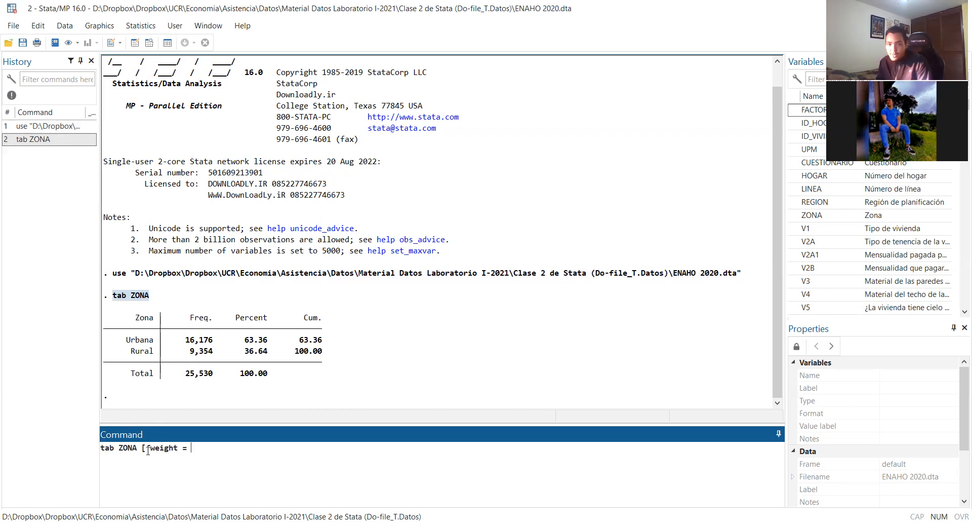
pyautogui.write(' FACTOR]')
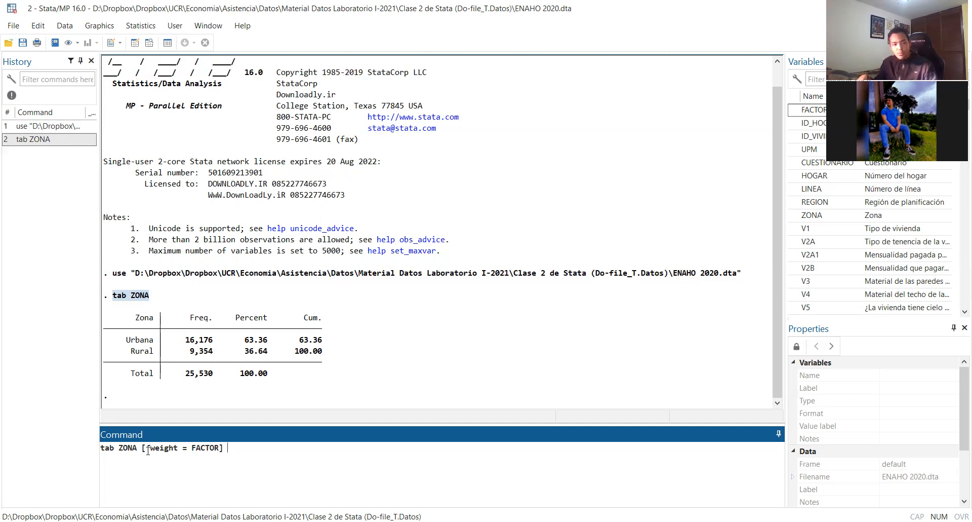
pyautogui.press('Return')
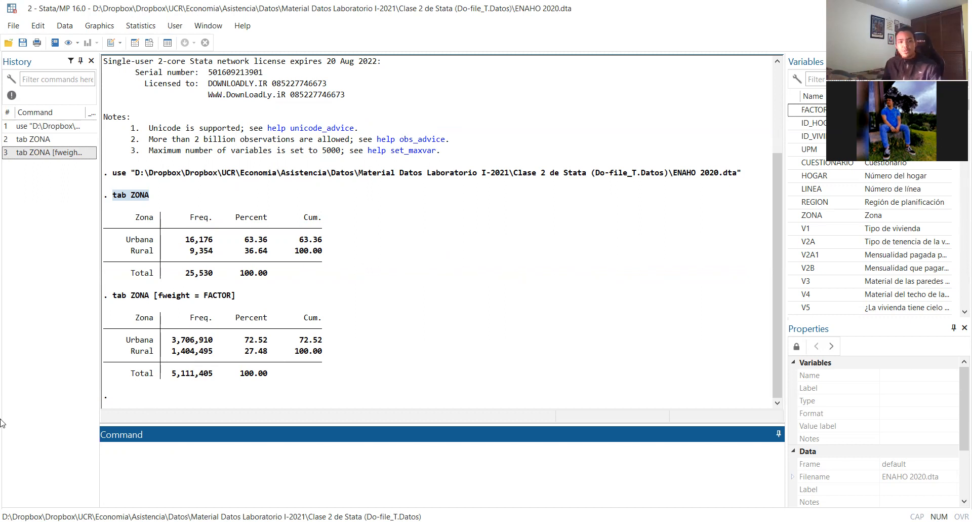
pyautogui.moveTo(173, 344); pyautogui.dragTo(224, 346)
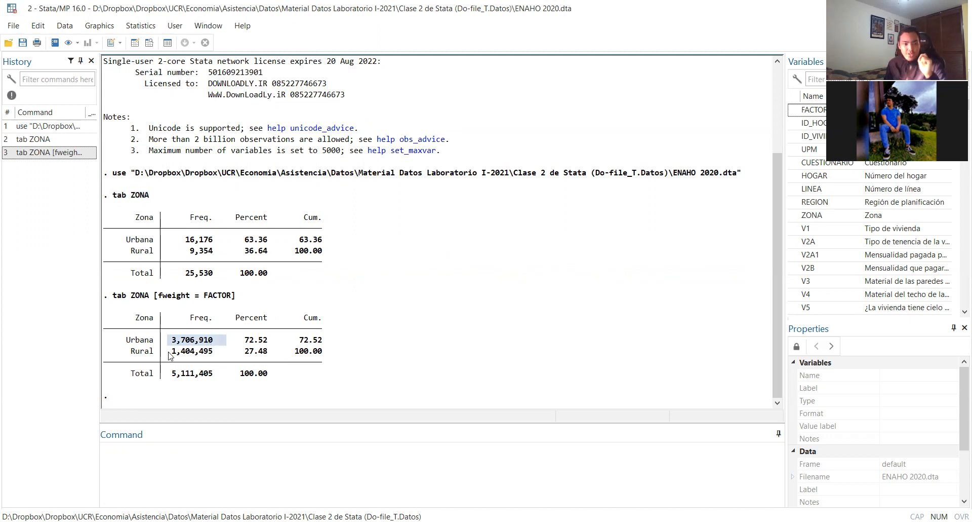
pyautogui.moveTo(170, 356); pyautogui.dragTo(208, 356)
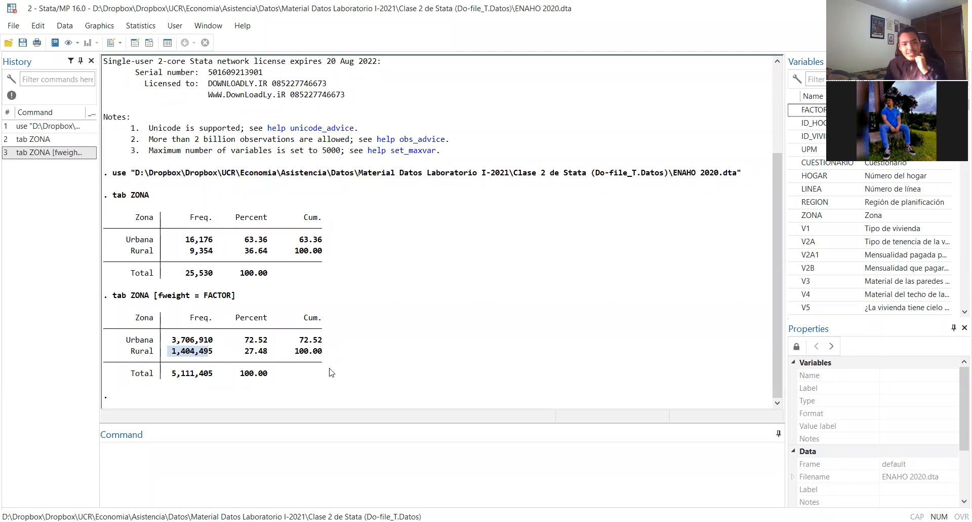
pyautogui.click(431, 474)
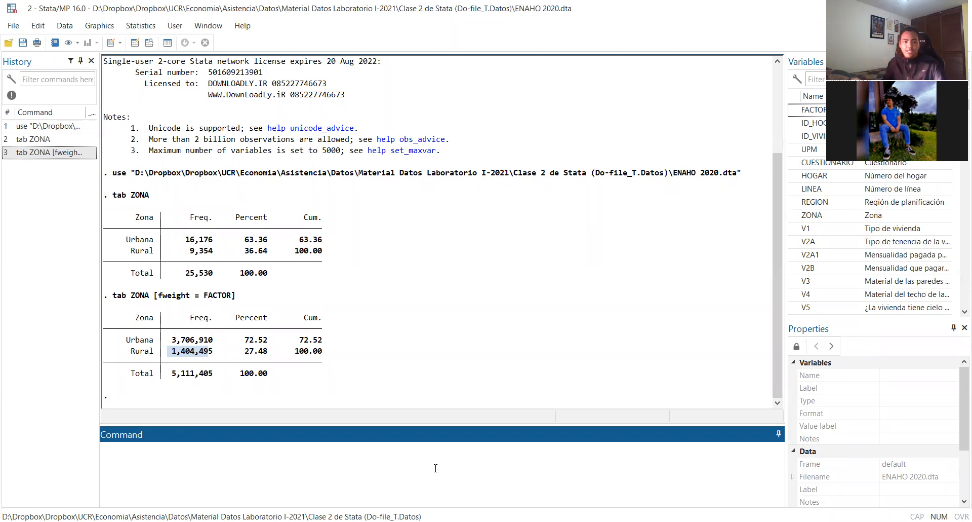
pyautogui.moveTo(171, 373); pyautogui.dragTo(207, 377)
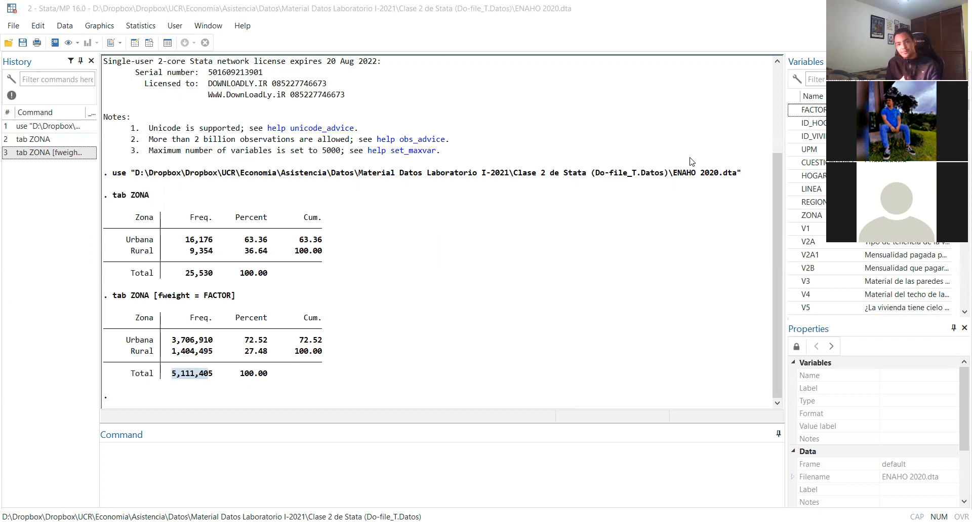
# Tabulate the planning regions with expansion weights by running tab REGION [fweight = FACTOR]
pyautogui.click(322, 454)
pyautogui.write('tab REGION')
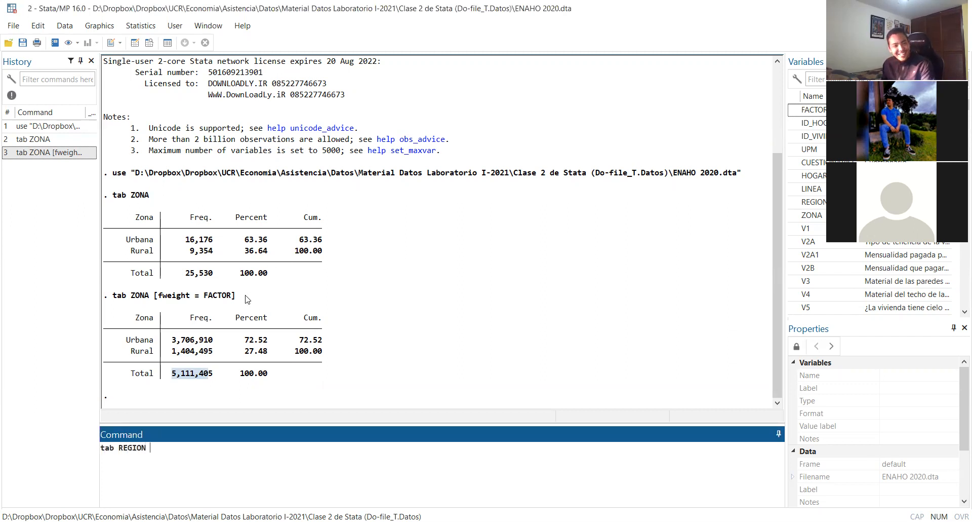
pyautogui.click(219, 300)
pyautogui.moveTo(155, 306); pyautogui.dragTo(235, 296)
pyautogui.hotkey('ctrl', 'c')
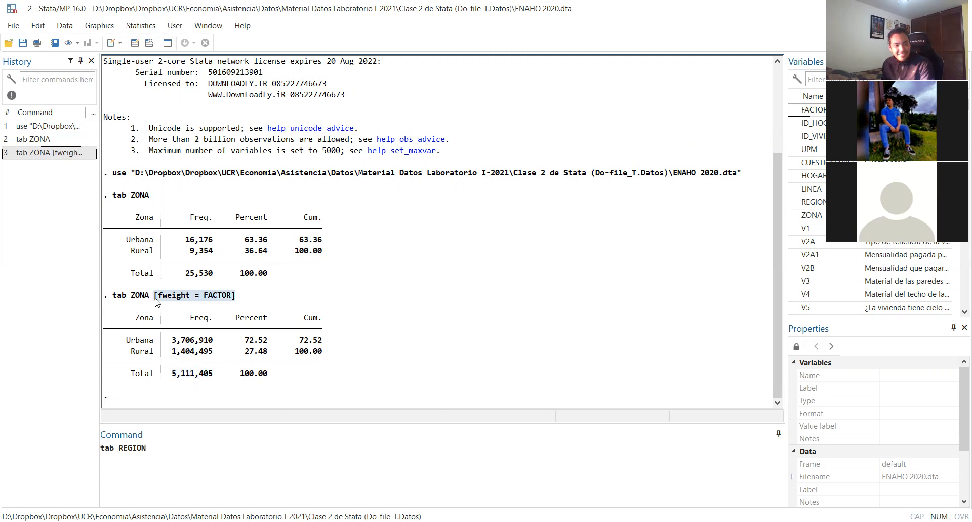
pyautogui.click(169, 446)
pyautogui.hotkey('ctrl', 'v')
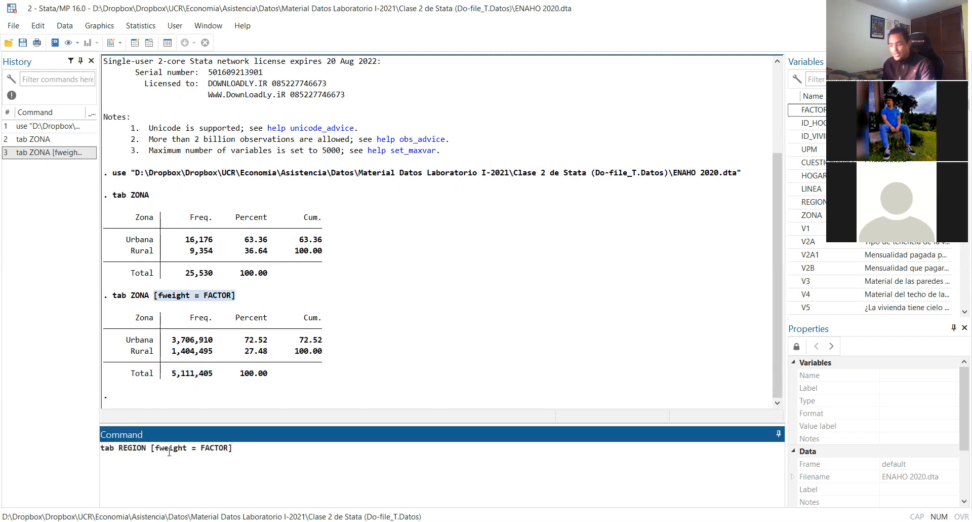
pyautogui.press('Return')
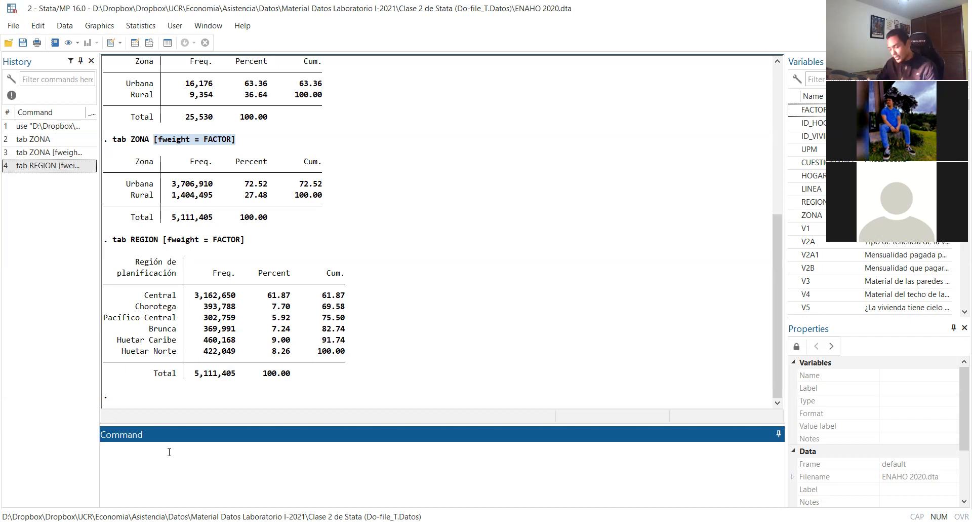
# Run tab NivInst [fweight = FACTOR] for the weighted education levels, and review the frequencies from no schooling to undergraduate higher education
pyautogui.write('ta')
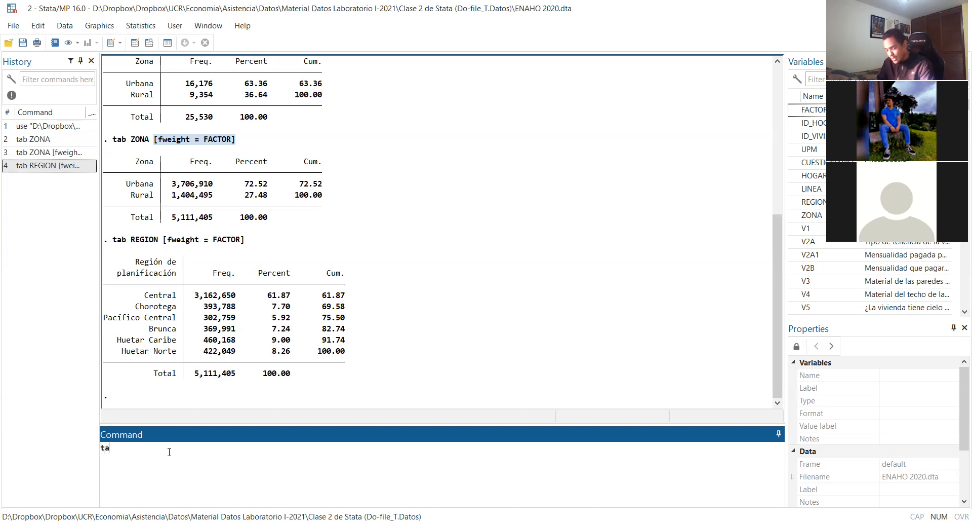
pyautogui.write('b NivInst')
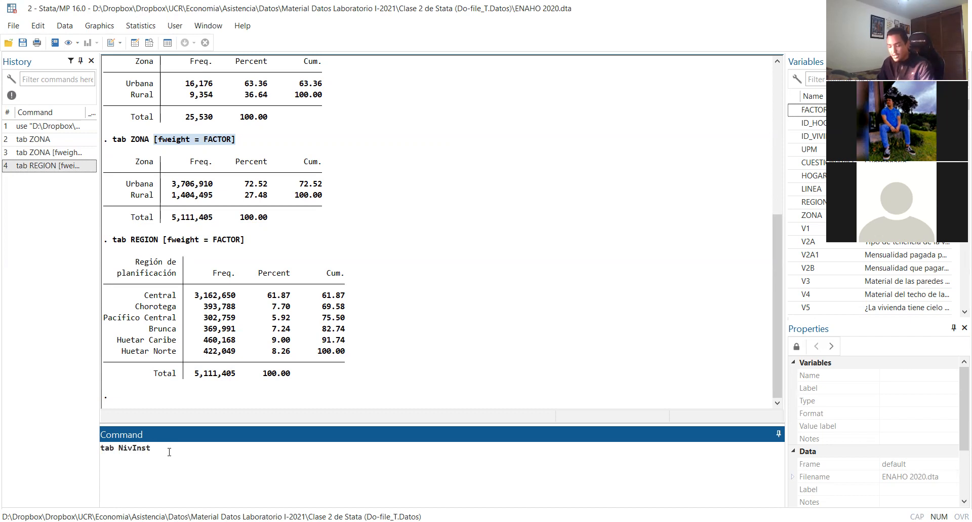
pyautogui.hotkey('ctrl', 'v')
pyautogui.press('Return')
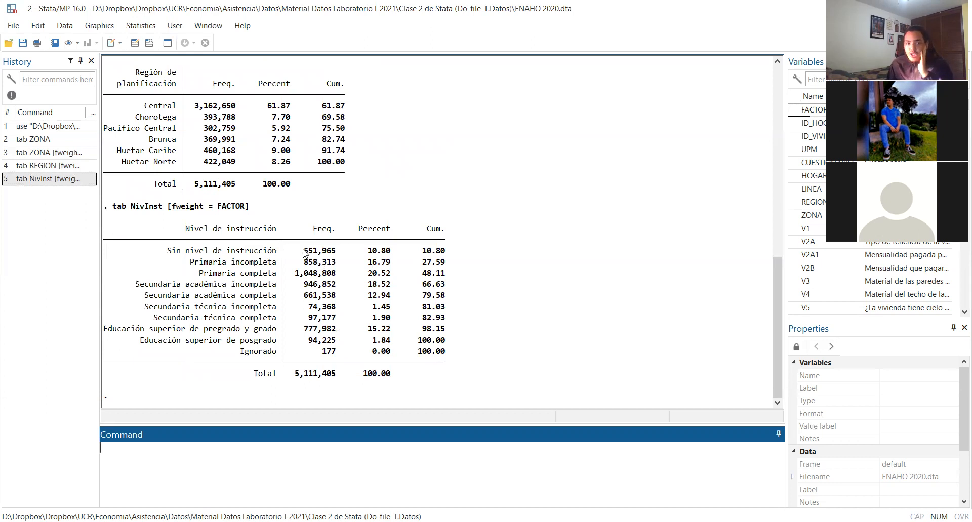
pyautogui.moveTo(304, 251); pyautogui.dragTo(335, 255)
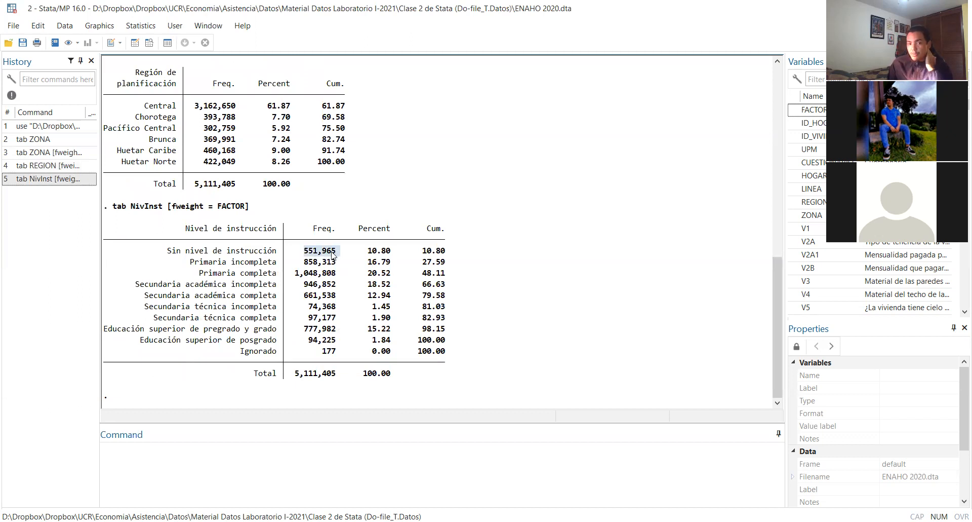
pyautogui.moveTo(305, 263); pyautogui.dragTo(337, 264)
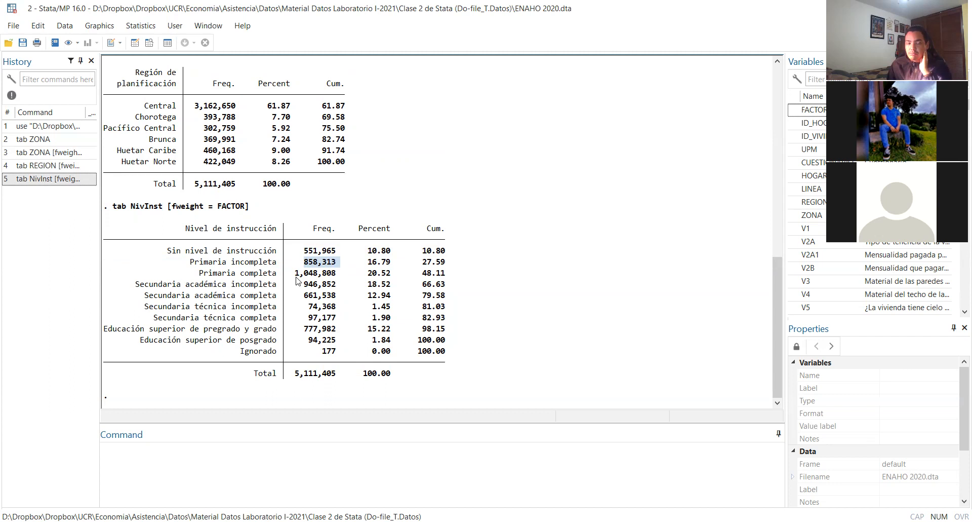
pyautogui.moveTo(296, 274); pyautogui.dragTo(338, 274)
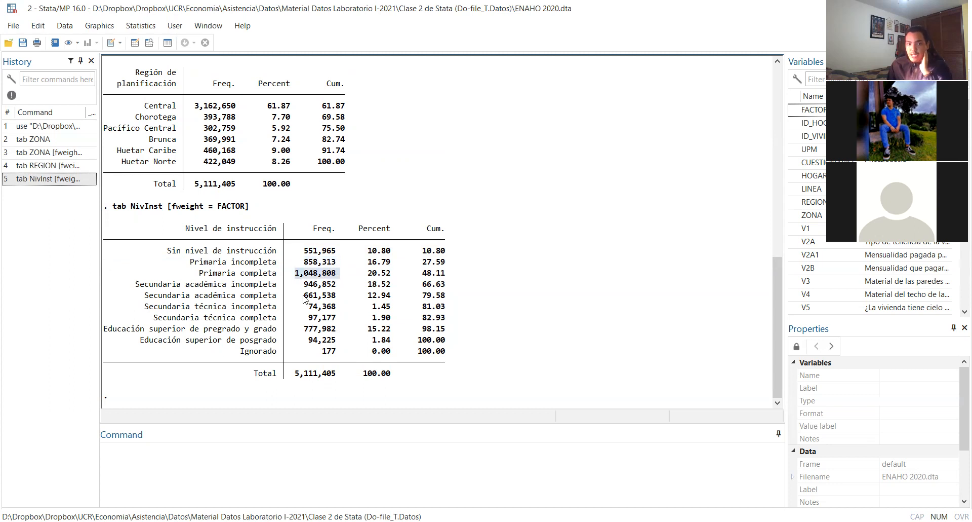
pyautogui.moveTo(304, 284); pyautogui.dragTo(319, 288)
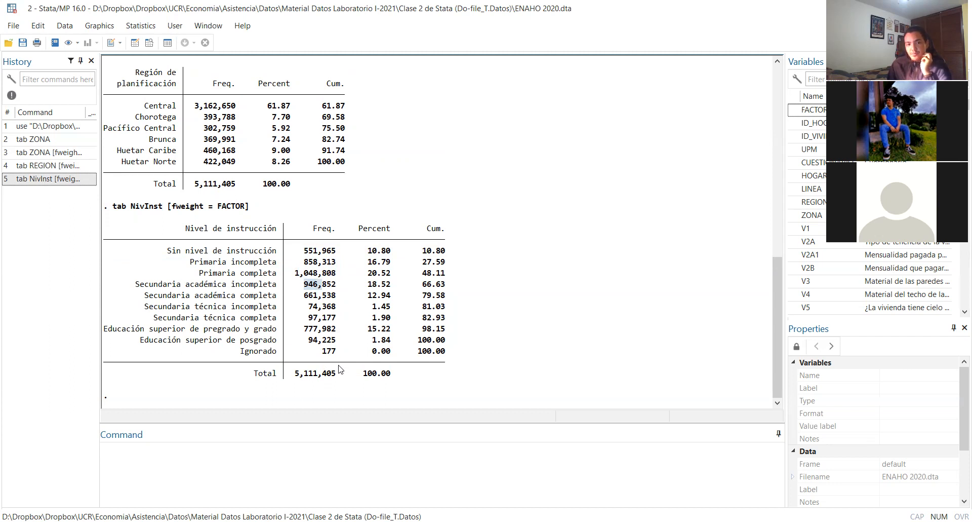
pyautogui.moveTo(304, 329); pyautogui.dragTo(331, 333)
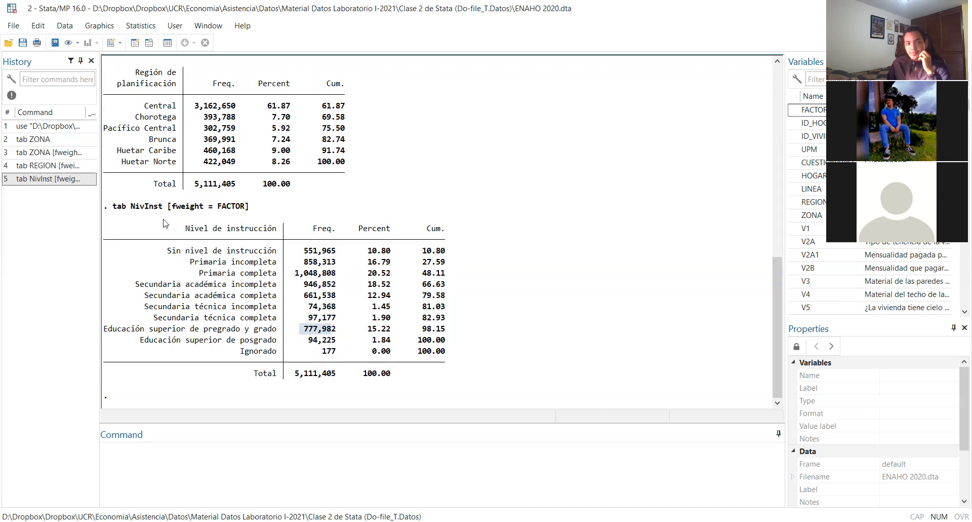
# Cross-tabulate education level by zone with tab NivInst ZONA [fweight = FACTOR], and compare the urban and rural frequencies for undergraduate higher education
pyautogui.moveTo(113, 206); pyautogui.dragTo(249, 206)
pyautogui.hotkey('ctrl', 'c')
pyautogui.click(141, 461)
pyautogui.hotkey('ctrl', 'v')
pyautogui.click(155, 447)
pyautogui.write('ZONA')
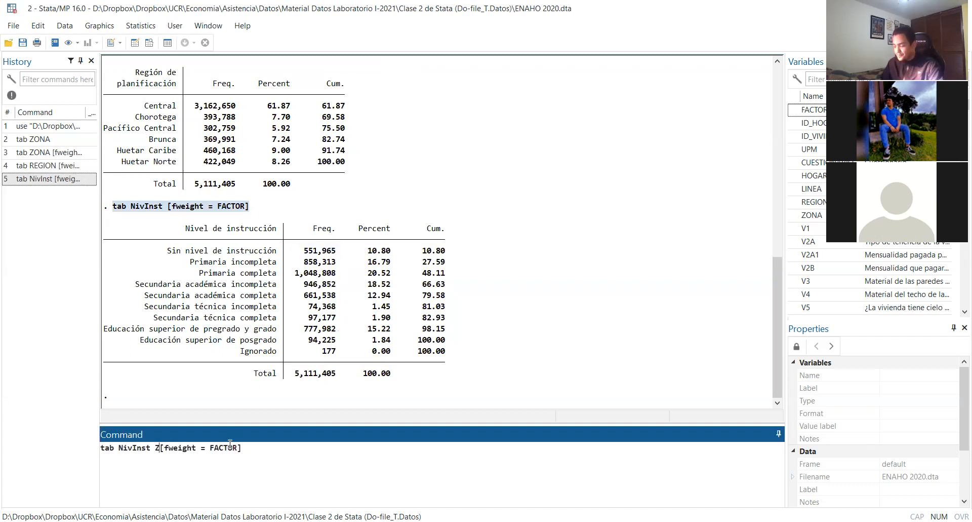
pyautogui.press('Return')
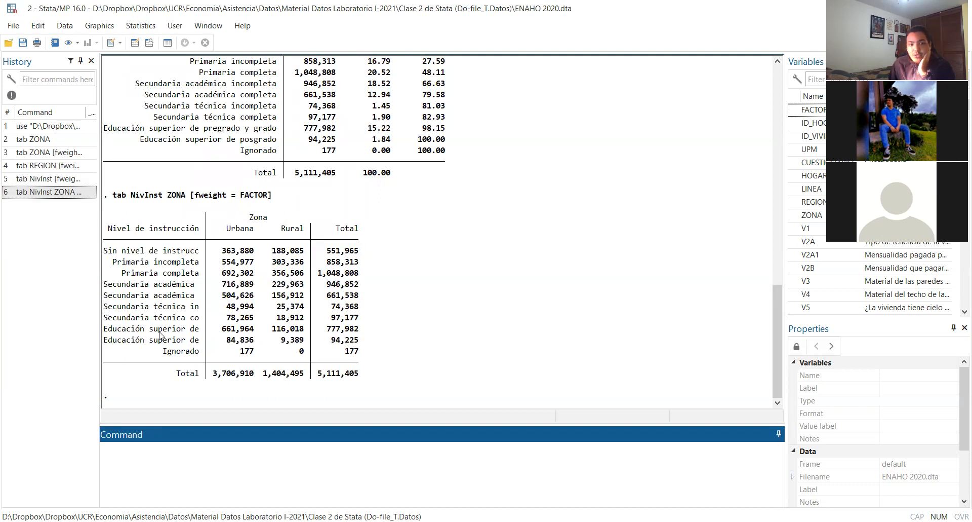
pyautogui.moveTo(220, 131); pyautogui.dragTo(285, 131)
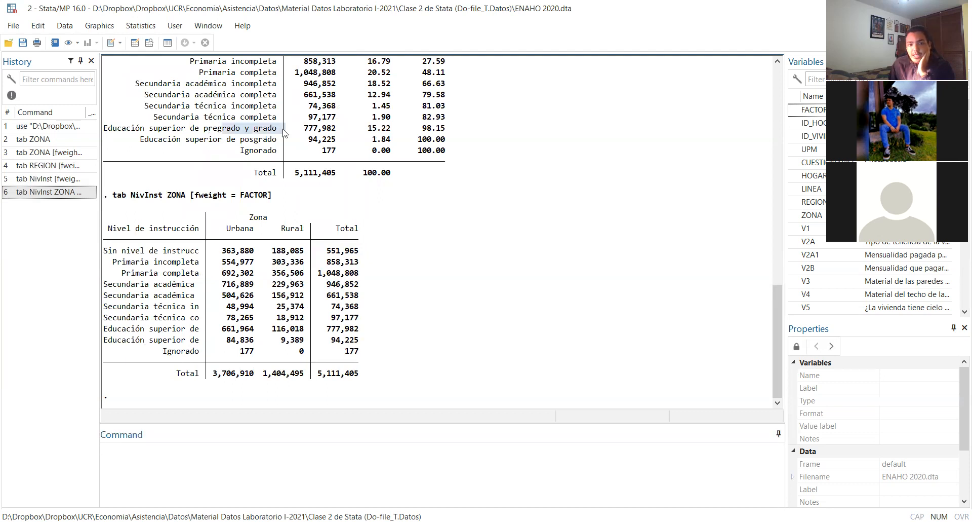
pyautogui.click(221, 329)
pyautogui.moveTo(223, 326); pyautogui.dragTo(252, 329)
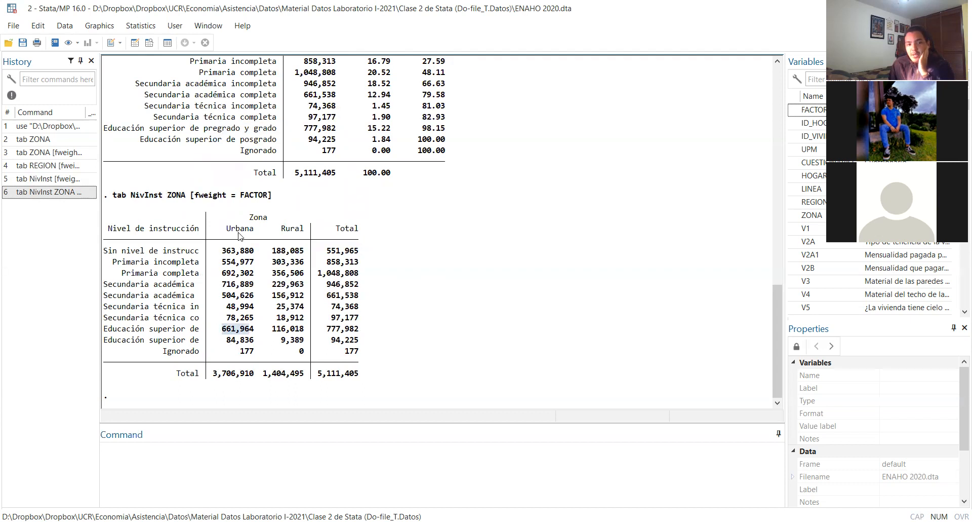
pyautogui.moveTo(272, 329); pyautogui.dragTo(305, 328)
pyautogui.moveTo(282, 228); pyautogui.dragTo(304, 228)
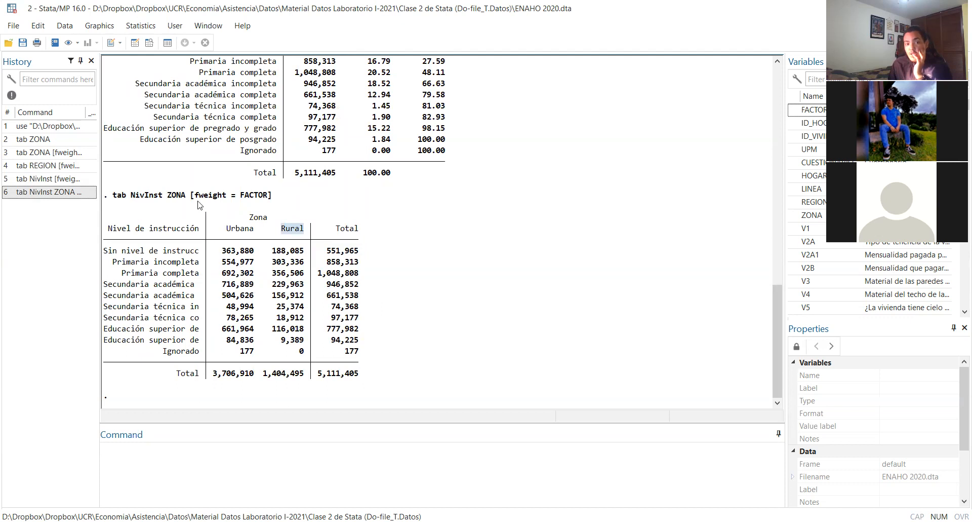
# Run tab NivInst ZONA [fweight = FACTOR] if NivInst != 9 to try to exclude the Ignorado category from the cross-tabulation
pyautogui.moveTo(273, 196); pyautogui.dragTo(115, 200)
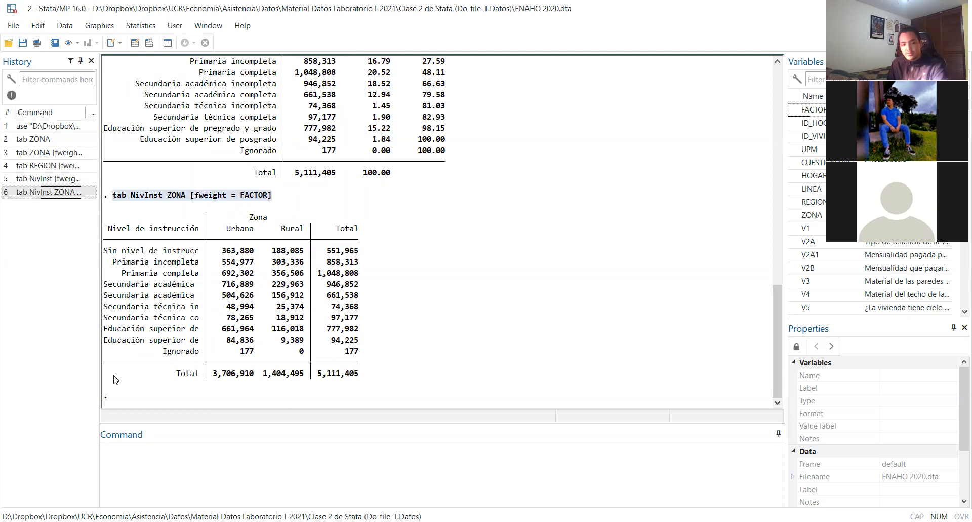
pyautogui.click(156, 467)
pyautogui.hotkey('ctrl', 'v')
pyautogui.write('if')
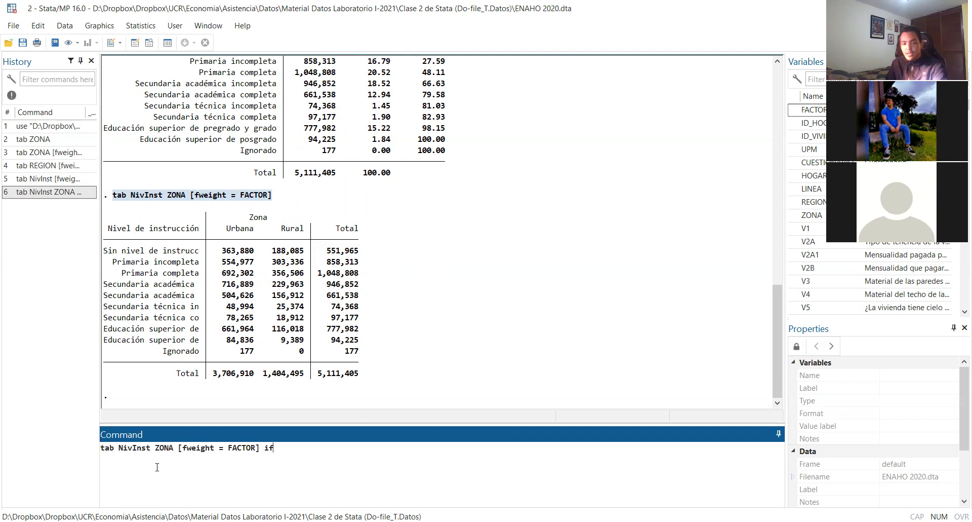
pyautogui.doubleClick(138, 449)
pyautogui.press('End')
pyautogui.hotkey('ctrl', 'v')
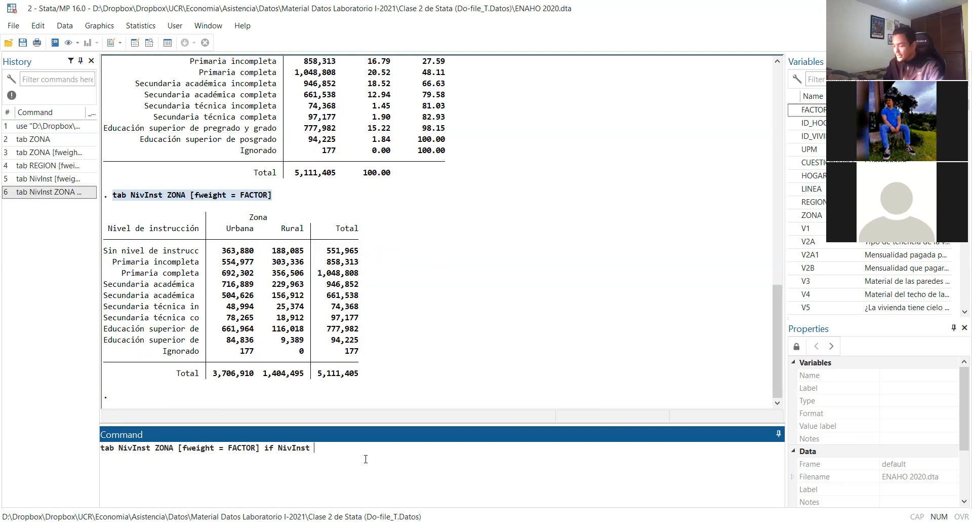
pyautogui.scroll(1, 381, 398)
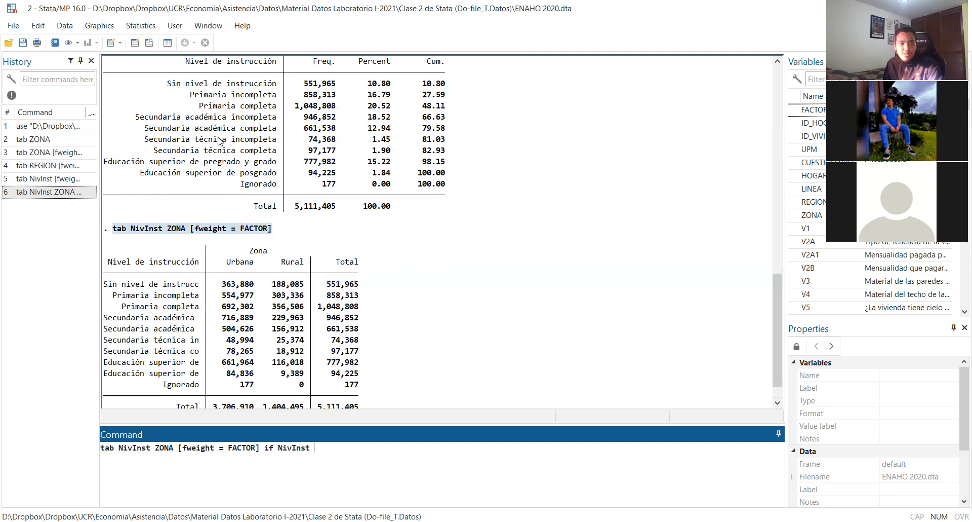
pyautogui.scroll(-1, 237, 193)
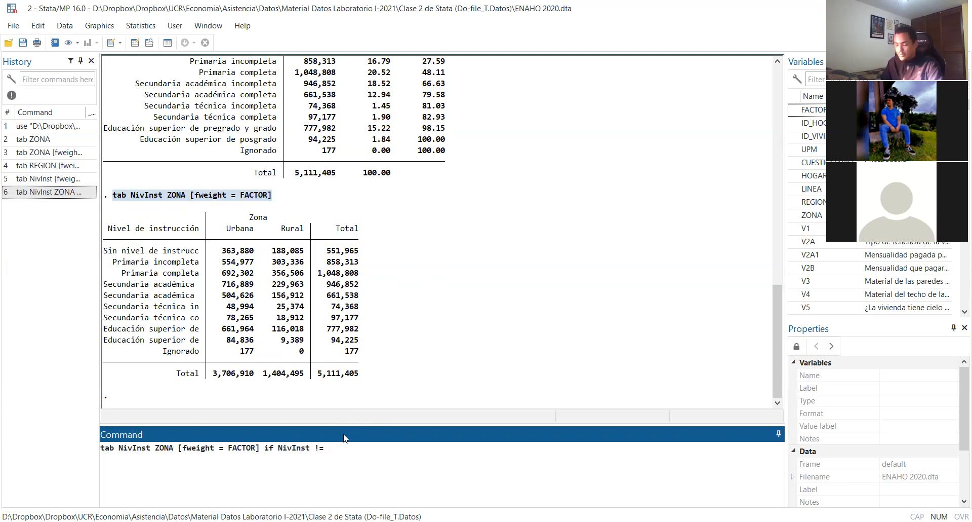
pyautogui.press('Return')
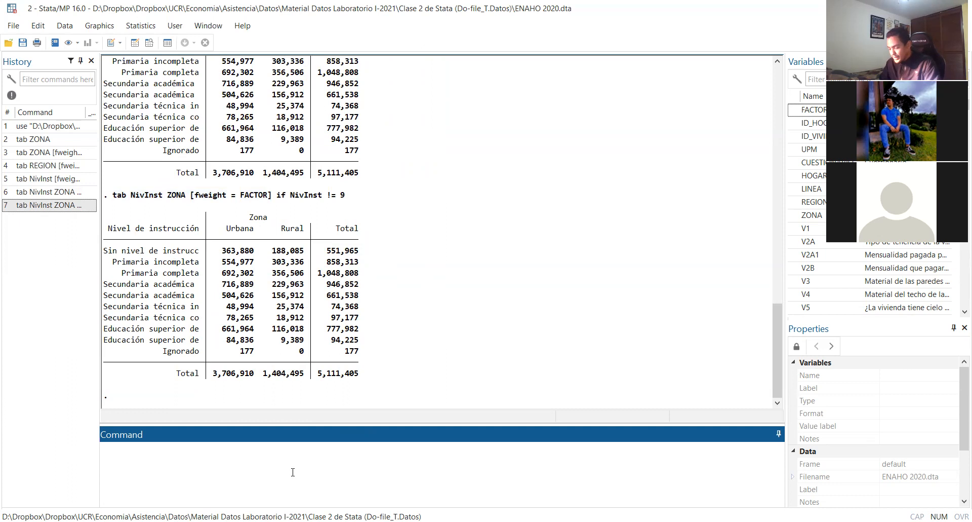
# List the value labels of the education level variable with label list NivInst to check the category codes
pyautogui.write('label list NivIst')
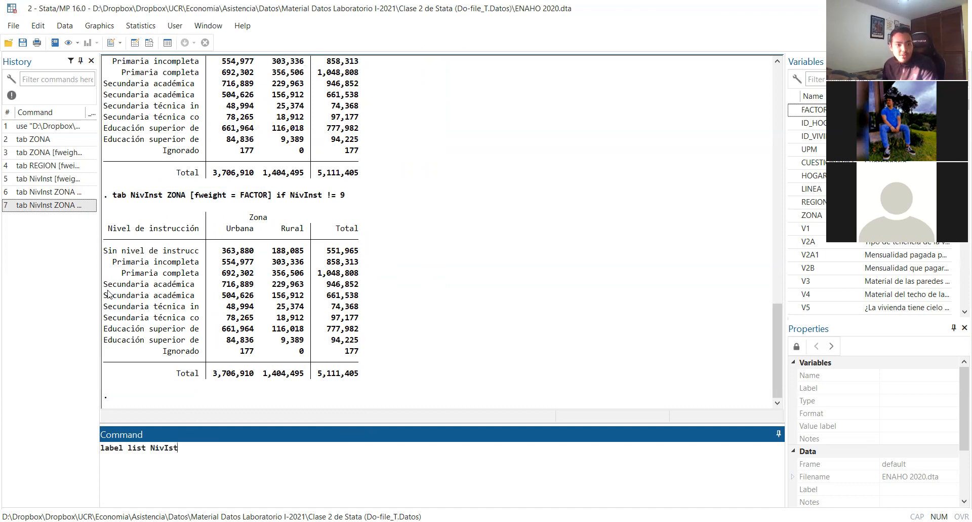
pyautogui.click(154, 197)
pyautogui.moveTo(133, 196); pyautogui.dragTo(163, 203)
pyautogui.press('alt')
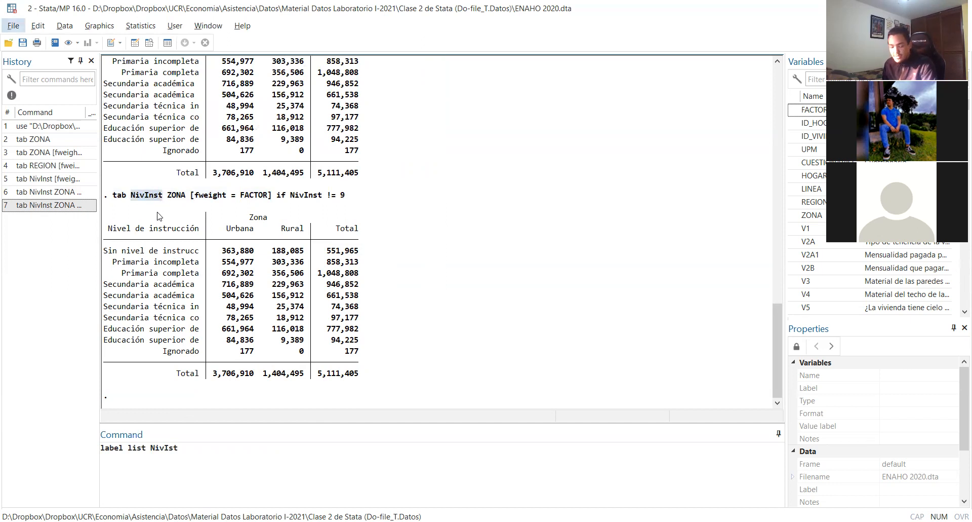
pyautogui.doubleClick(163, 449)
pyautogui.hotkey('ctrl', 'v')
pyautogui.press('Return')
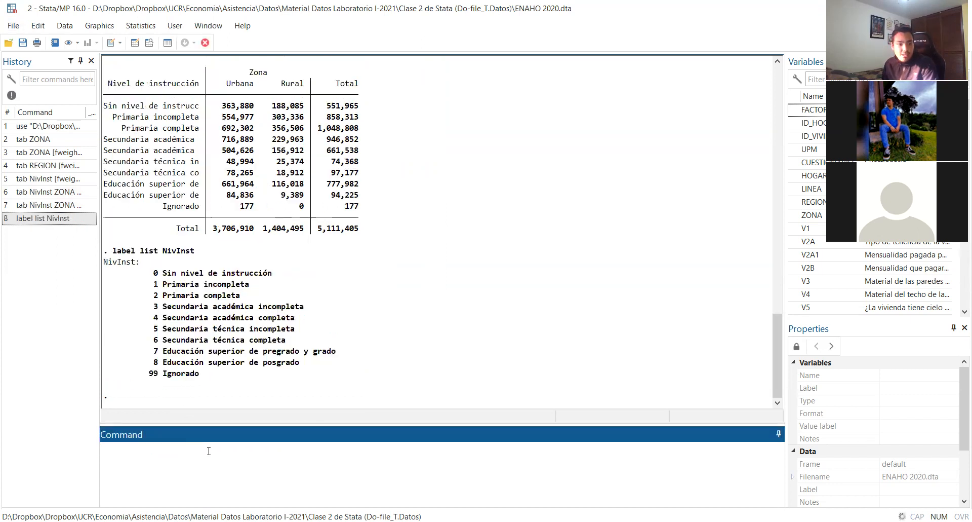
# Rerun the weighted education-by-zone cross-tabulation with if NivInst != 99, and compare the urban and rural frequencies for complete academic secondary
pyautogui.scroll(4, 201, 352)
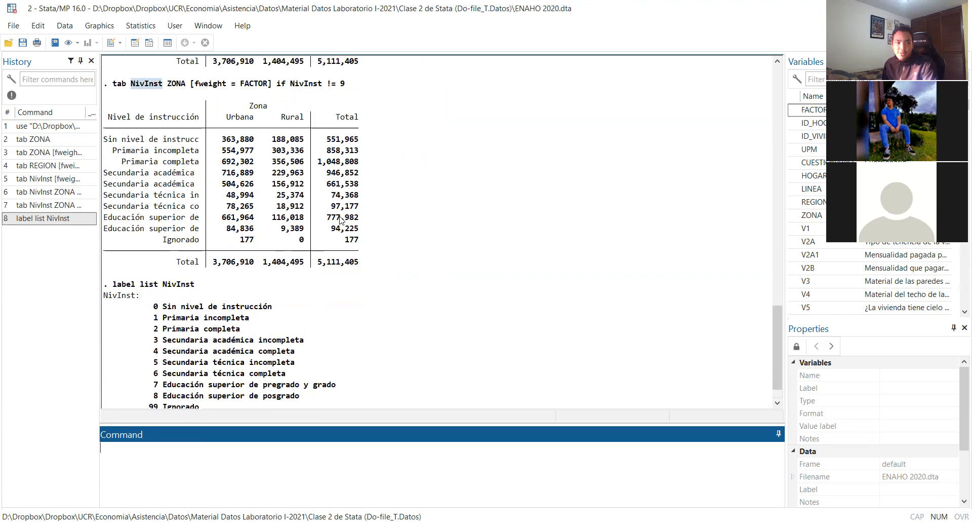
pyautogui.click(339, 189)
pyautogui.moveTo(339, 189); pyautogui.dragTo(113, 189)
pyautogui.click(137, 490)
pyautogui.hotkey('ctrl', 'v')
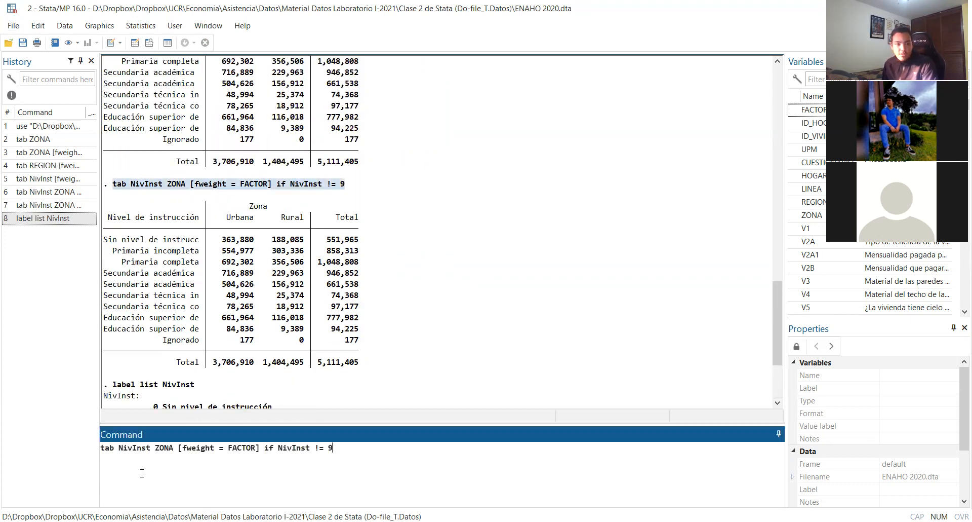
pyautogui.write('9')
pyautogui.press('Return')
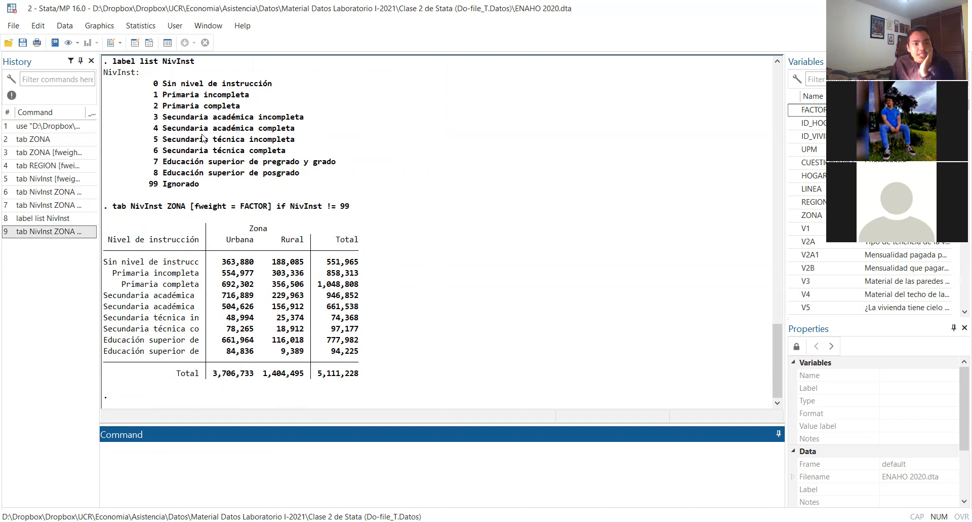
pyautogui.click(197, 131)
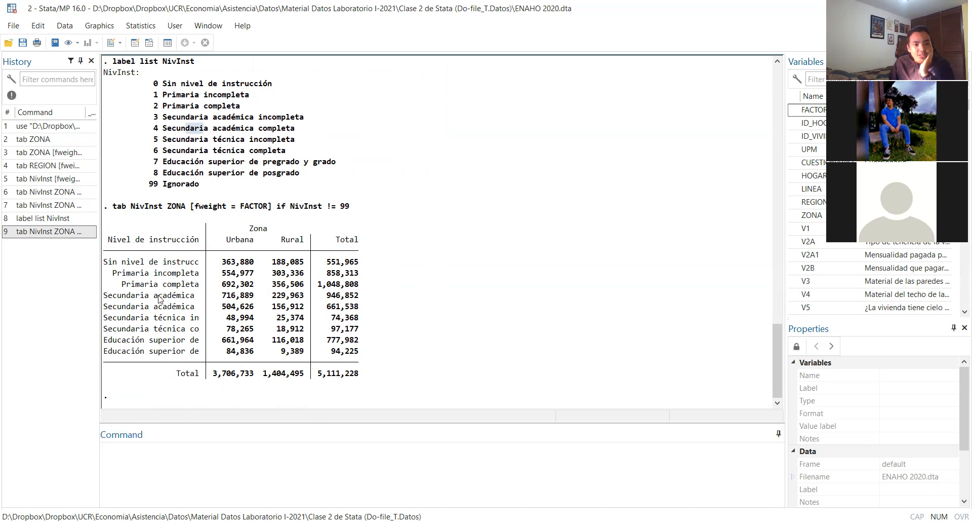
pyautogui.moveTo(221, 306); pyautogui.dragTo(250, 307)
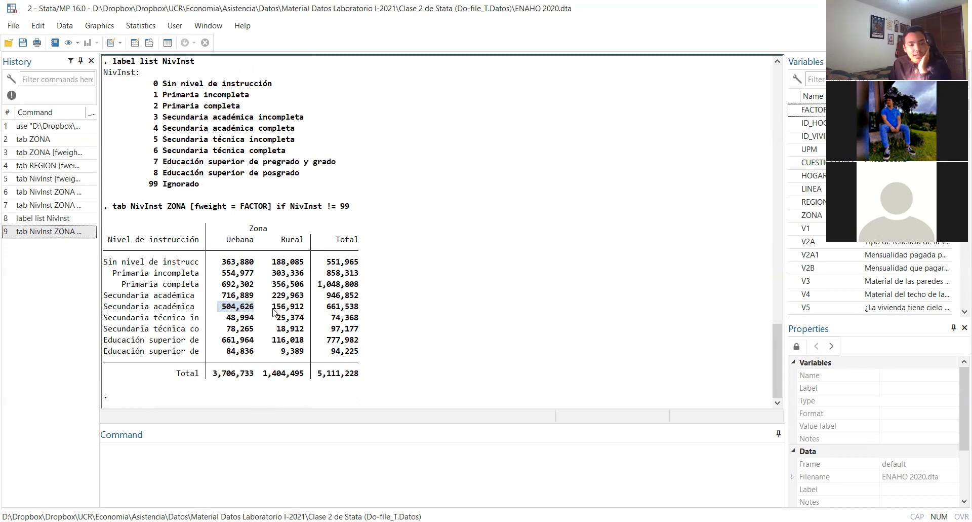
pyautogui.moveTo(273, 310); pyautogui.dragTo(292, 310)
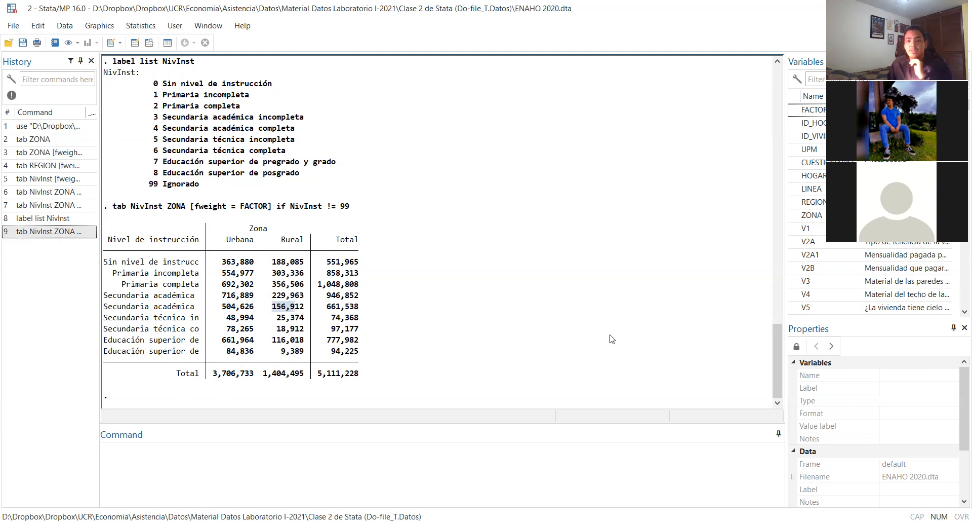
pyautogui.scroll(-6, 857, 289)
pyautogui.scroll(-10, 858, 290)
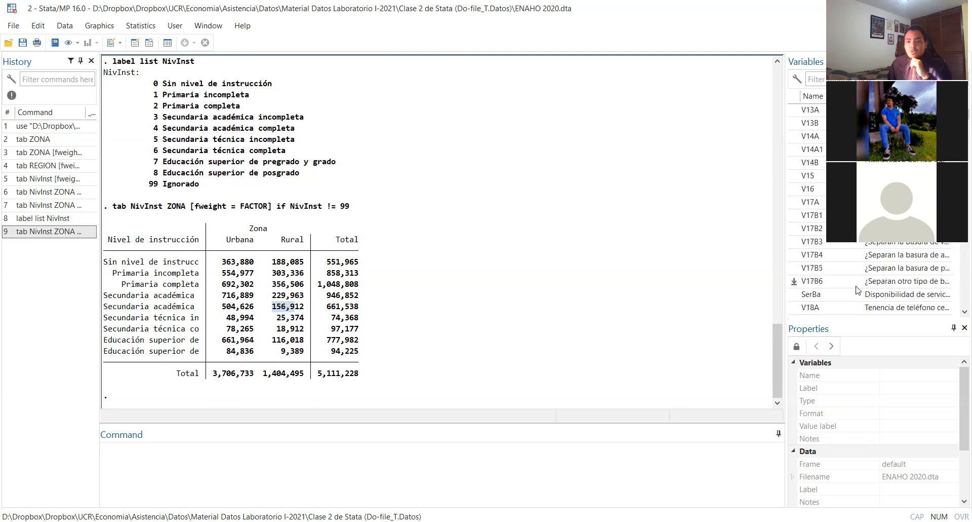
pyautogui.moveTo(966, 123); pyautogui.dragTo(957, 310)
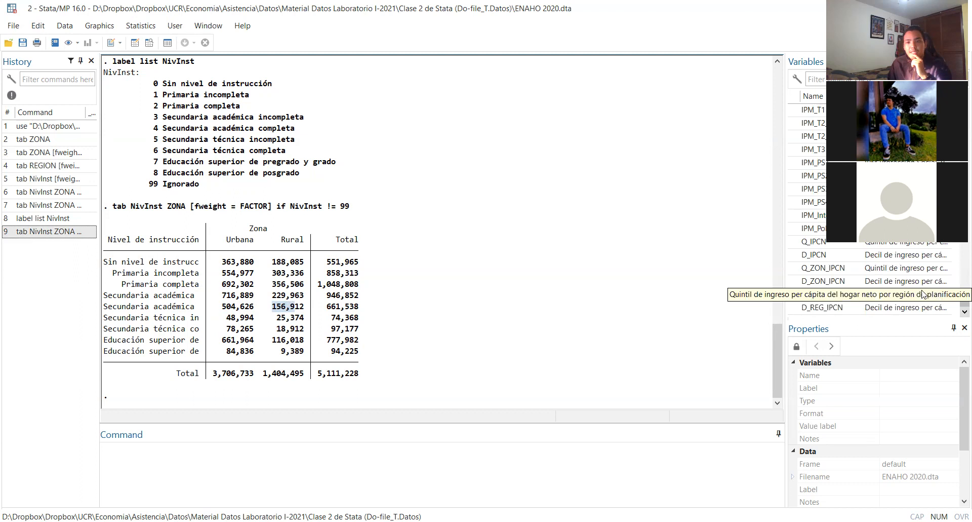
pyautogui.scroll(1, 870, 249)
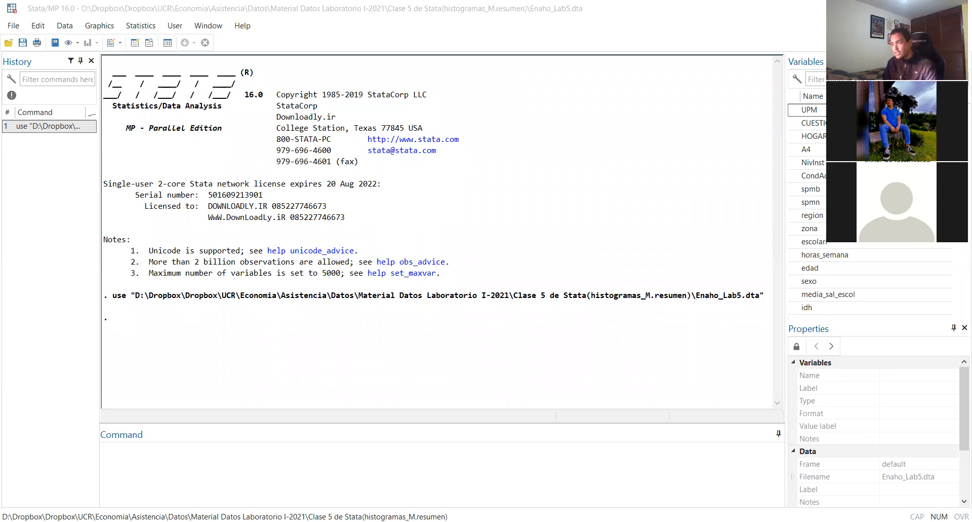
# In a new do-file, write the comment "* Calcular las tablas de frecuencia con porcentajes" on line 3
pyautogui.click(324, 468)
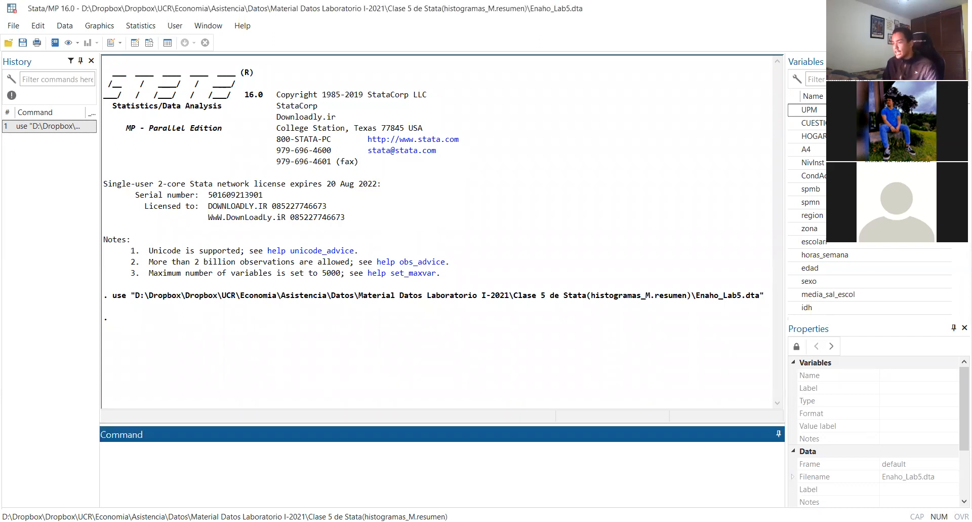
pyautogui.hotkey('alt', 'Tab')
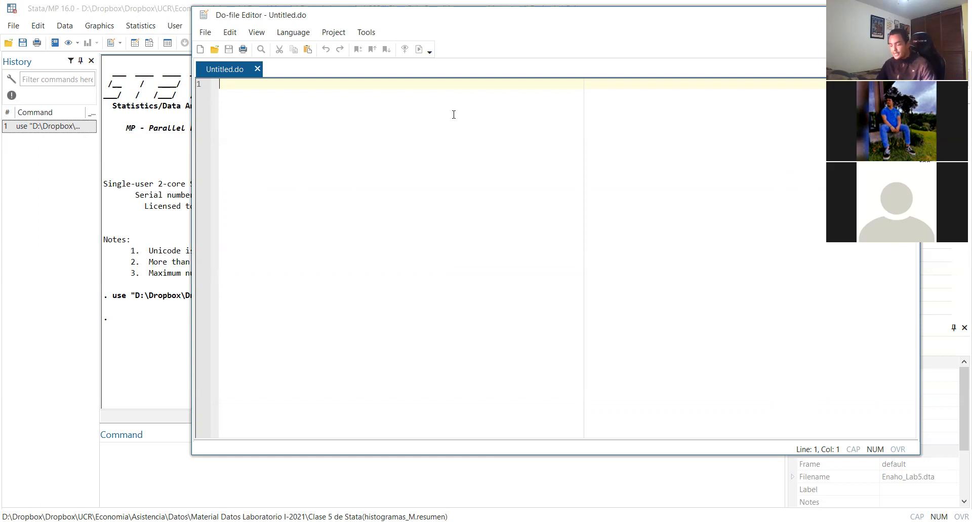
pyautogui.press('Return')
pyautogui.press('Return')
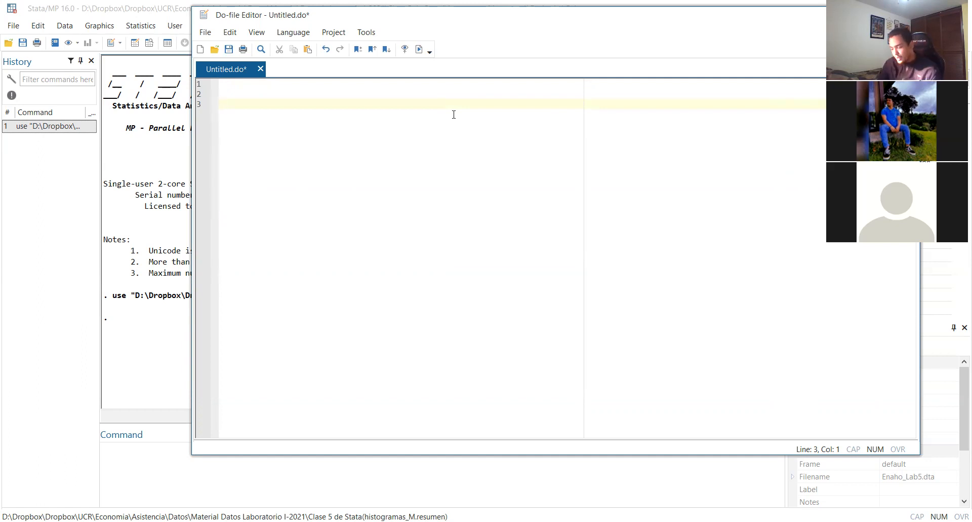
pyautogui.write('ta')
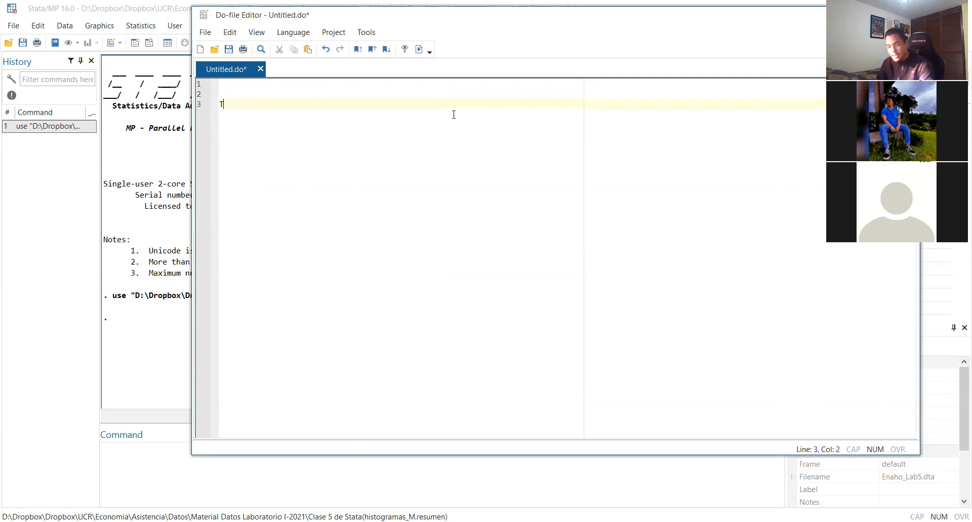
pyautogui.press('BackSpace')
pyautogui.write('a')
pyautogui.press('BackSpace')
pyautogui.press('BackSpace')
pyautogui.write('* Calcular')
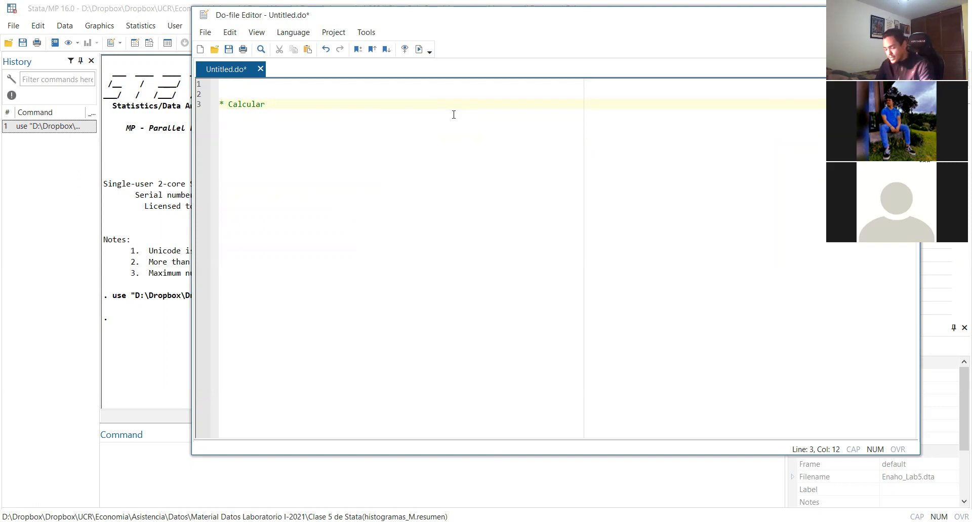
pyautogui.write('l')
pyautogui.write('as tablas de ')
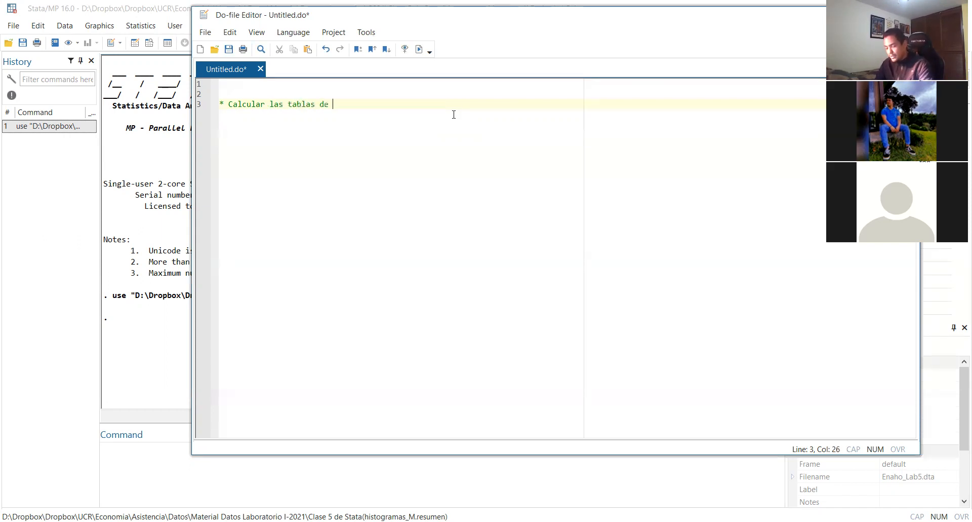
pyautogui.write('freu')
pyautogui.press('BackSpace')
pyautogui.press('BackSpace')
pyautogui.press('BackSpace')
pyautogui.write('recuencia ')
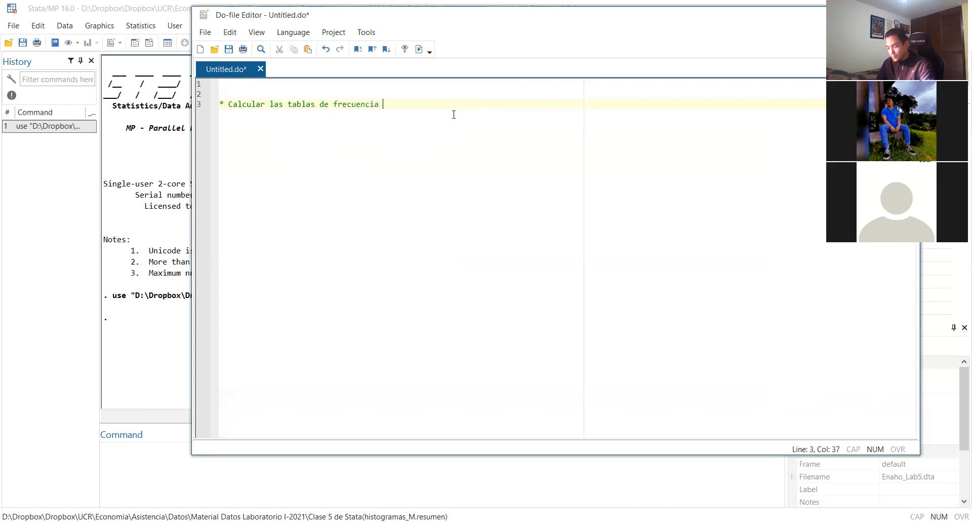
pyautogui.write('con prcentaje')
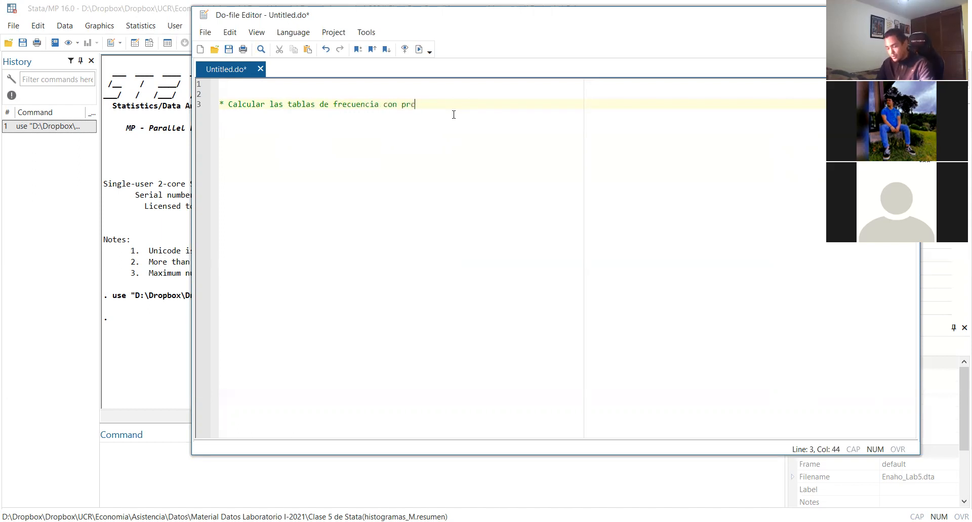
pyautogui.press('BackSpace')
pyautogui.press('BackSpace')
pyautogui.press('BackSpace')
pyautogui.press('BackSpace')
pyautogui.press('BackSpace')
pyautogui.press('BackSpace')
pyautogui.press('BackSpace')
pyautogui.press('BackSpace')
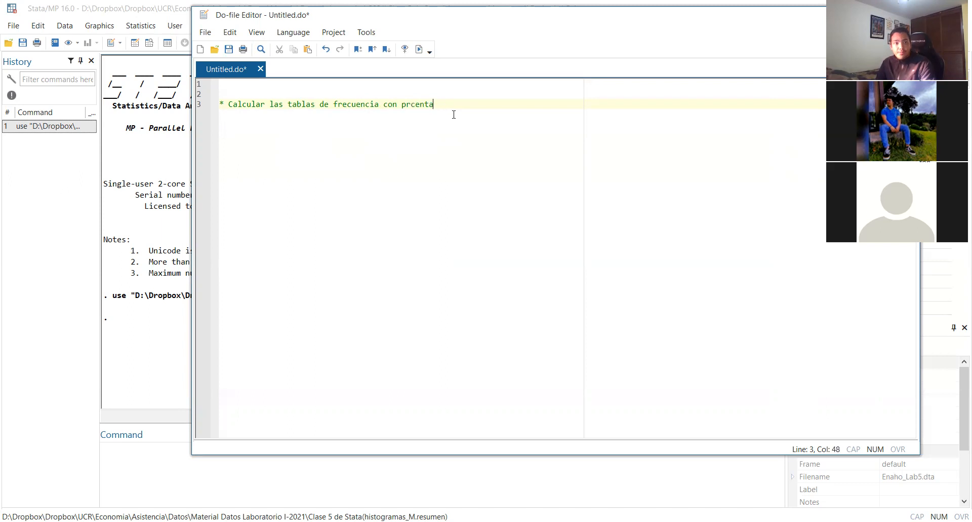
pyautogui.write('orc')
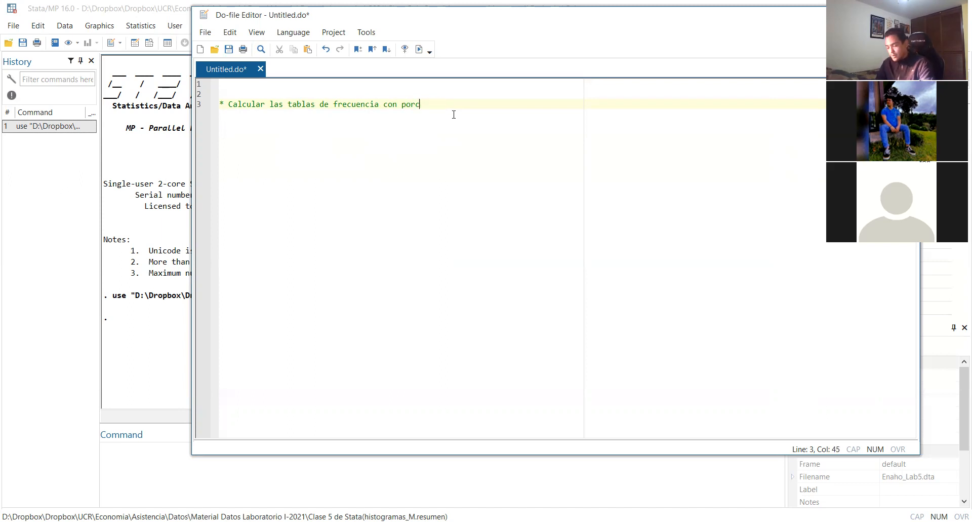
pyautogui.write('entajes')
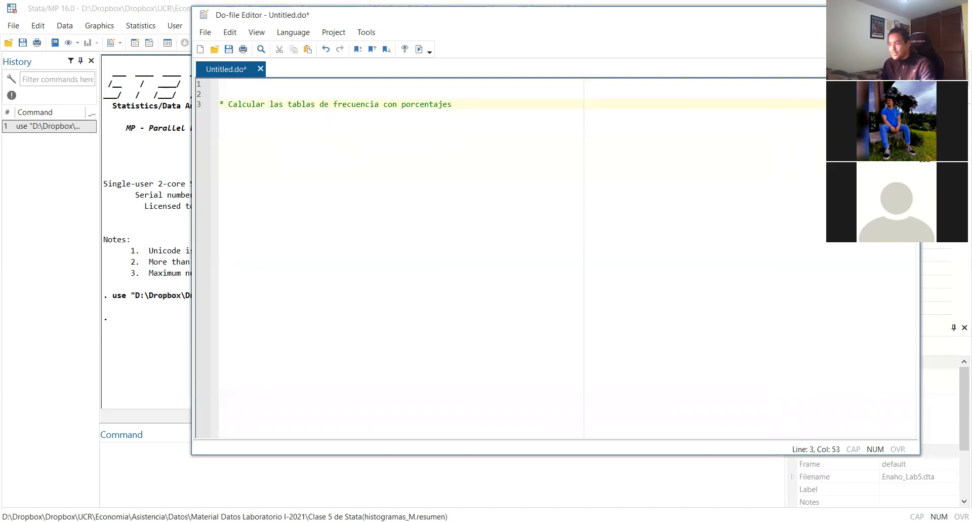
pyautogui.hotkey('alt', 'Tab')
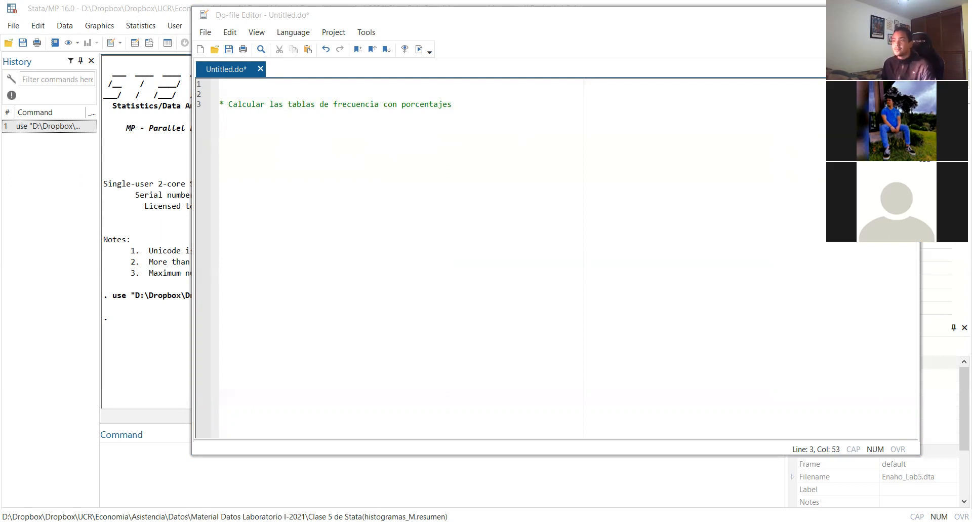
pyautogui.click(470, 100)
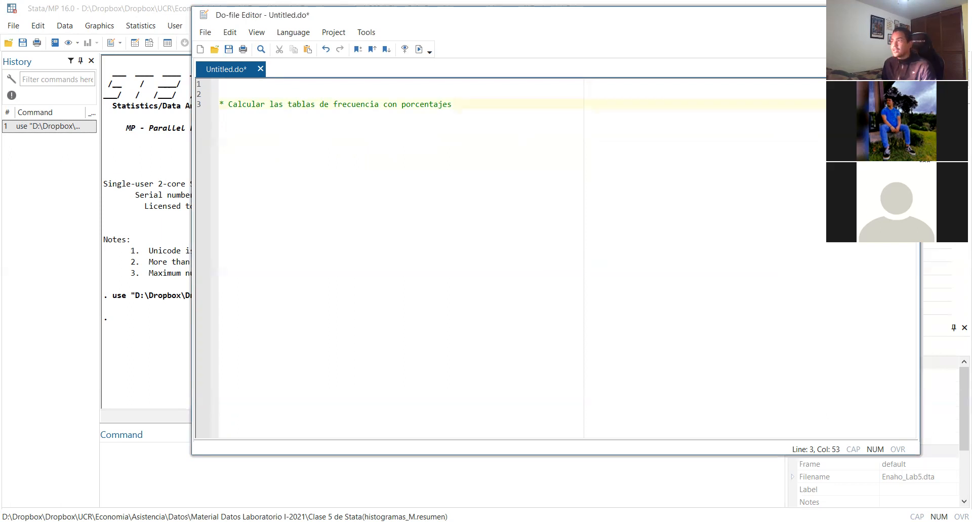
pyautogui.hotkey('alt', 'Tab')
pyautogui.click(675, 254)
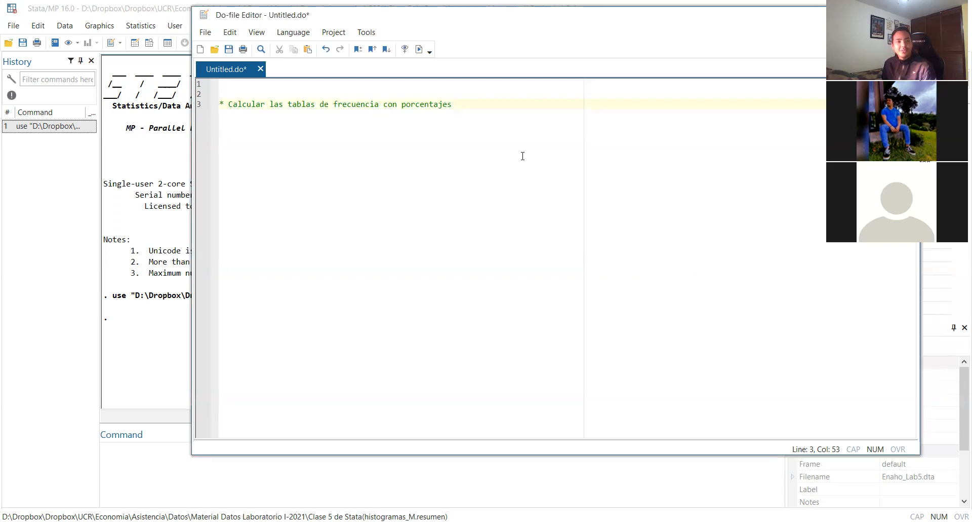
# Add the cross-tabulation command tab zona CondAct on line 5 of the do-file, below the comment
pyautogui.press('Return')
pyautogui.press('Return')
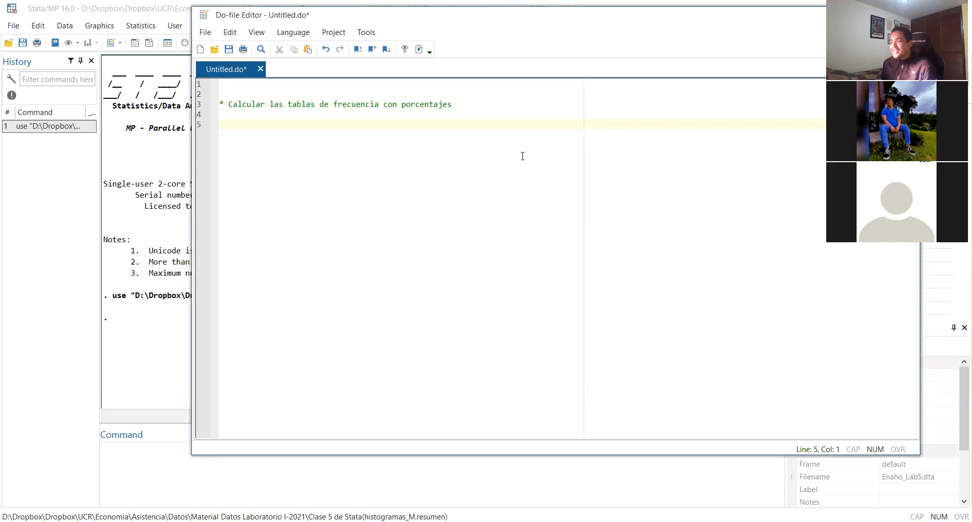
pyautogui.write('tab zona ')
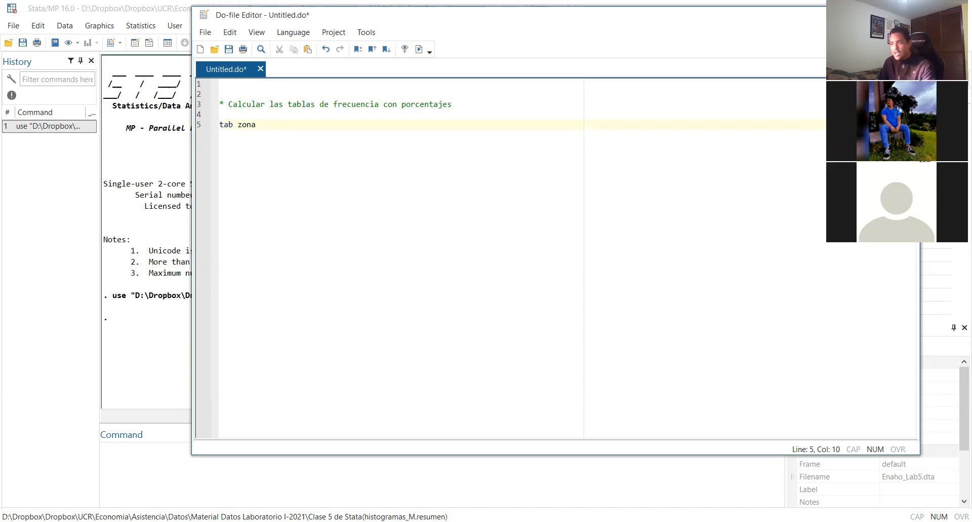
pyautogui.write('COd')
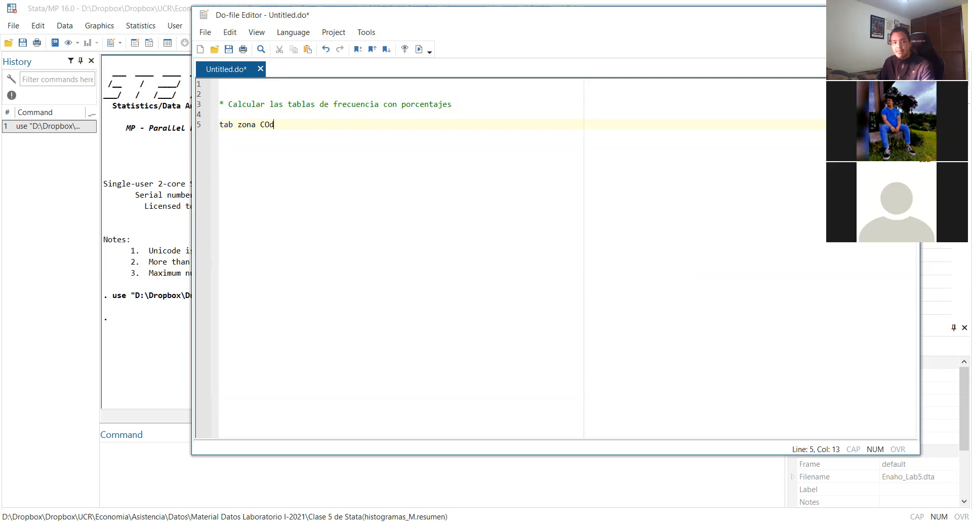
pyautogui.press('BackSpace')
pyautogui.write('ondAct')
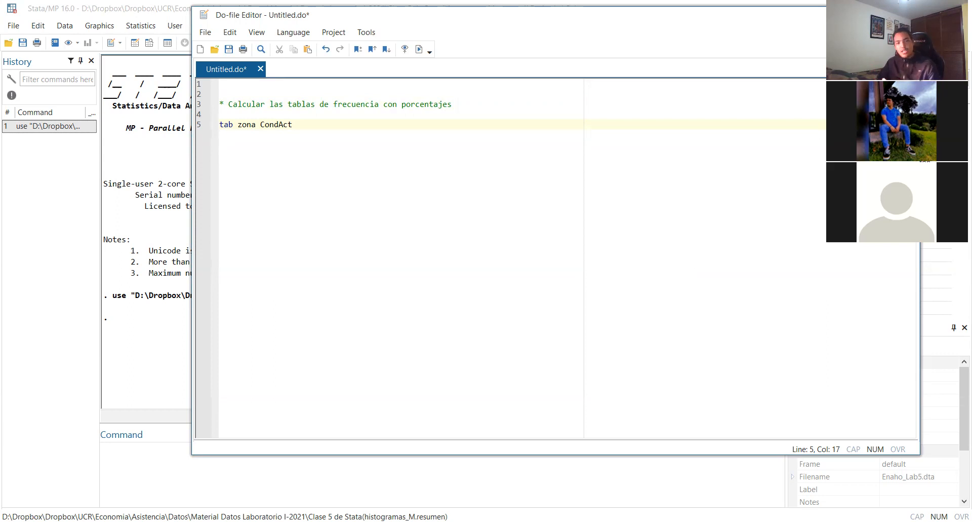
# Run the tab zona CondAct line and examine the frequencies by zone and activity condition in the results
pyautogui.tripleClick(306, 127)
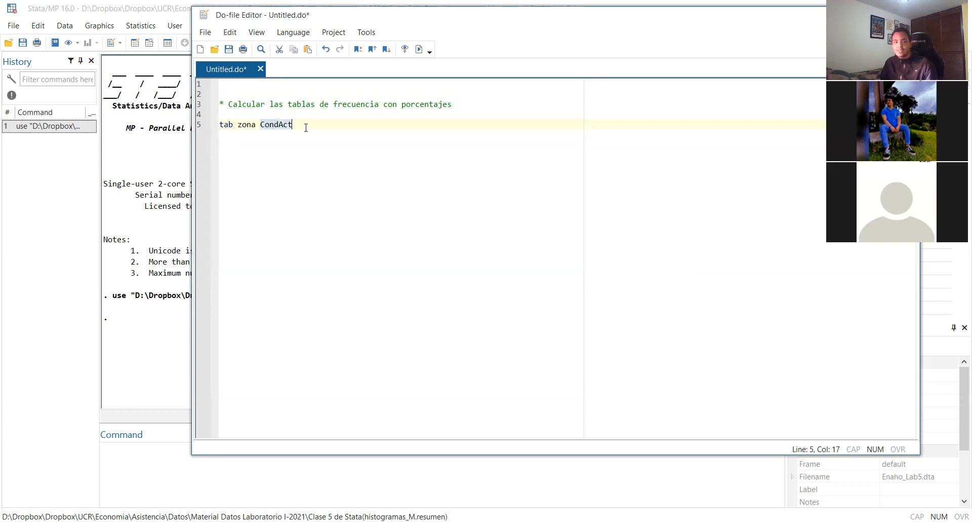
pyautogui.hotkey('ctrl', 'd')
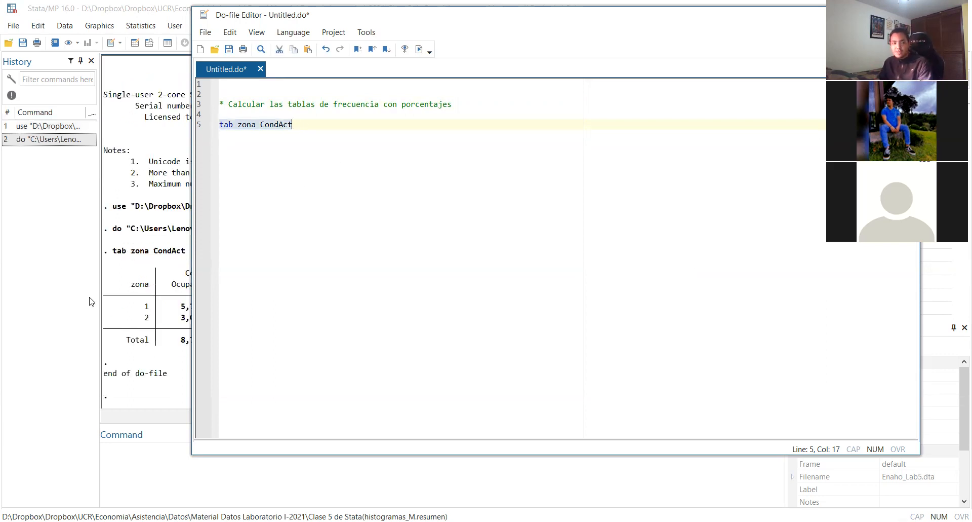
pyautogui.click(89, 301)
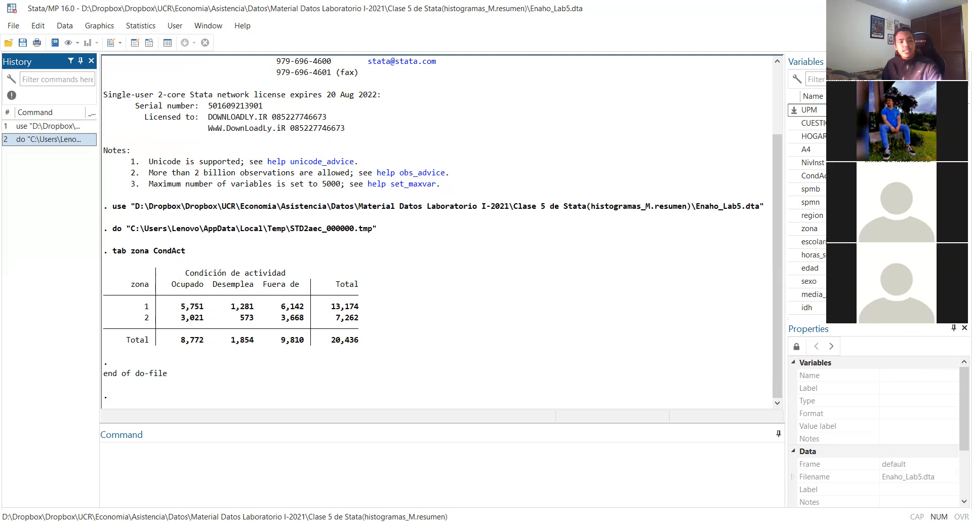
pyautogui.click(123, 255)
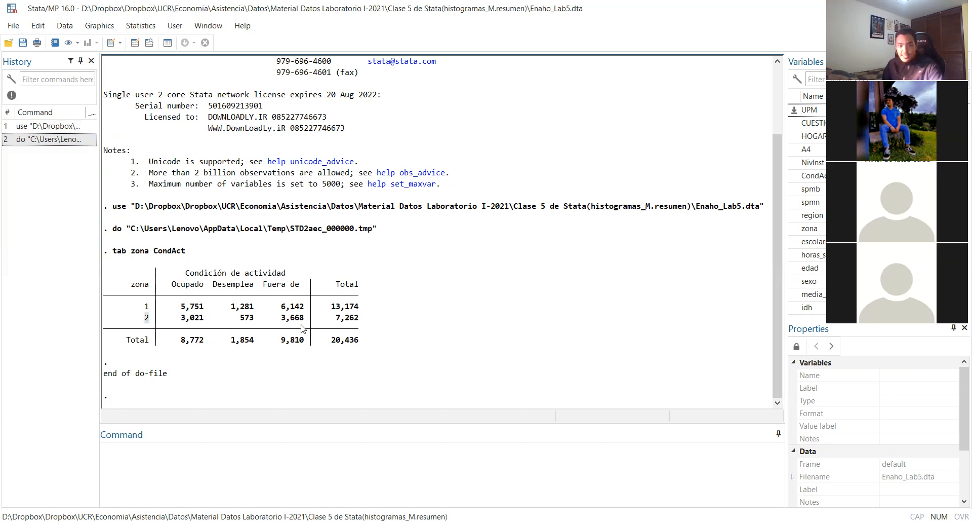
pyautogui.moveTo(181, 307); pyautogui.dragTo(209, 307)
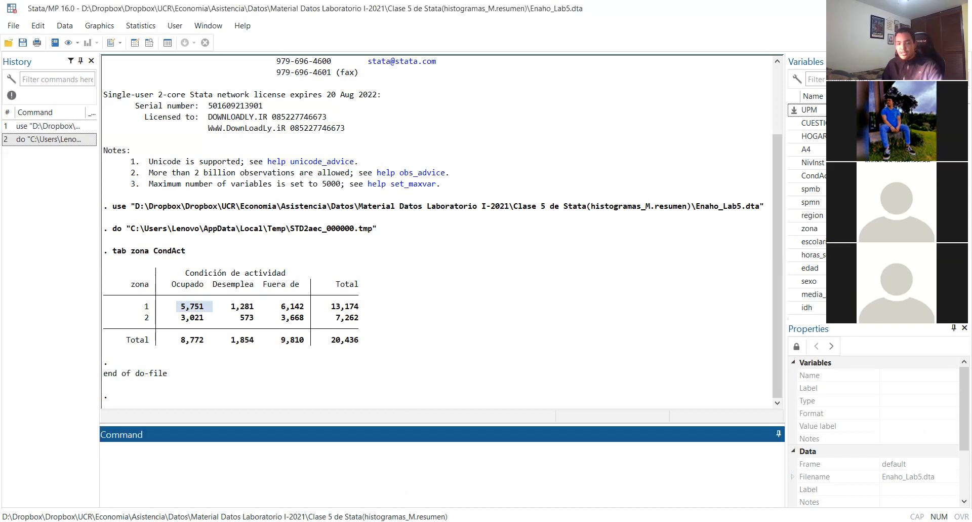
# Back in the do-file, extend line 5 to tab zona CondAct, row and run it to get row percentages
pyautogui.hotkey('alt', 'Tab')
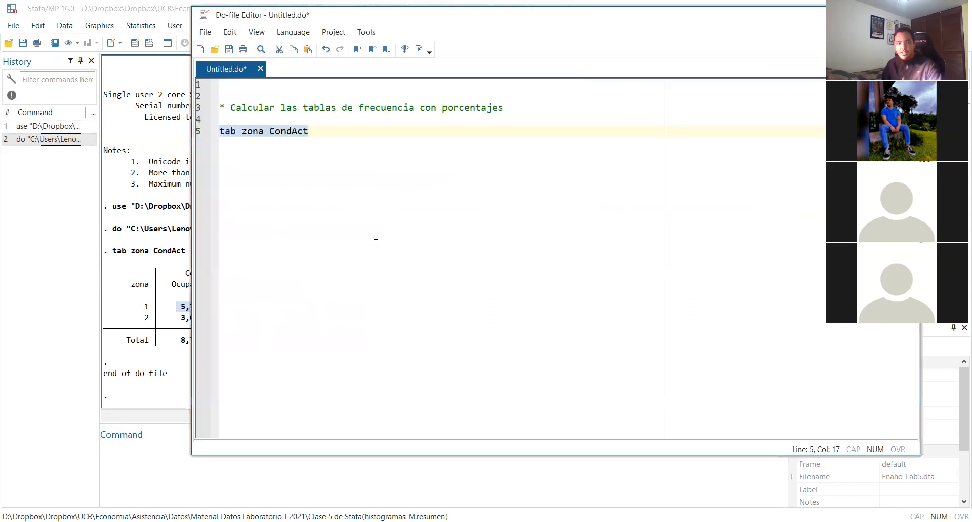
pyautogui.click(341, 148)
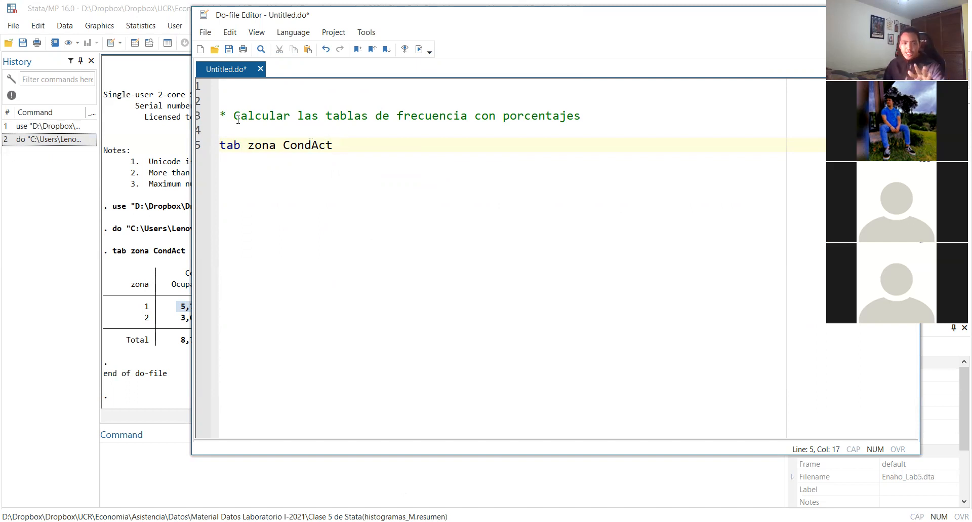
pyautogui.moveTo(234, 116); pyautogui.dragTo(588, 119)
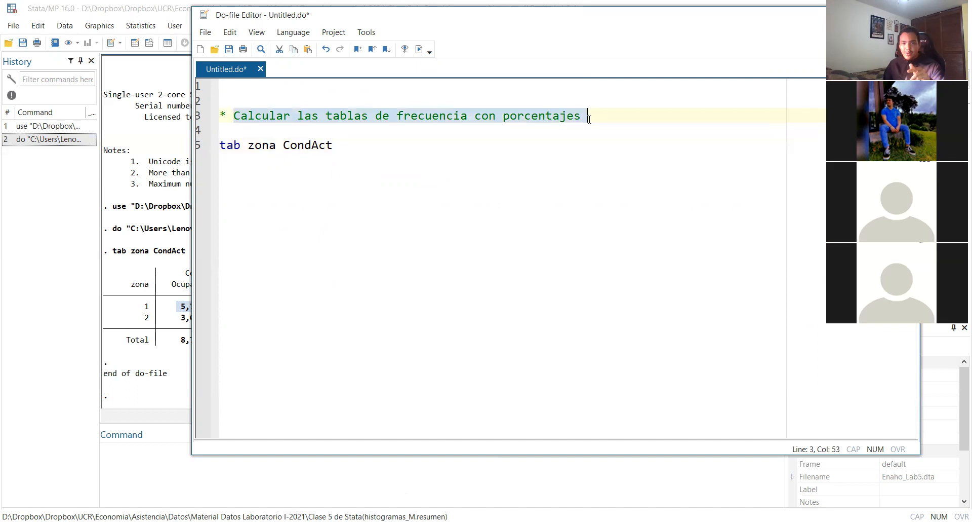
pyautogui.click(545, 143)
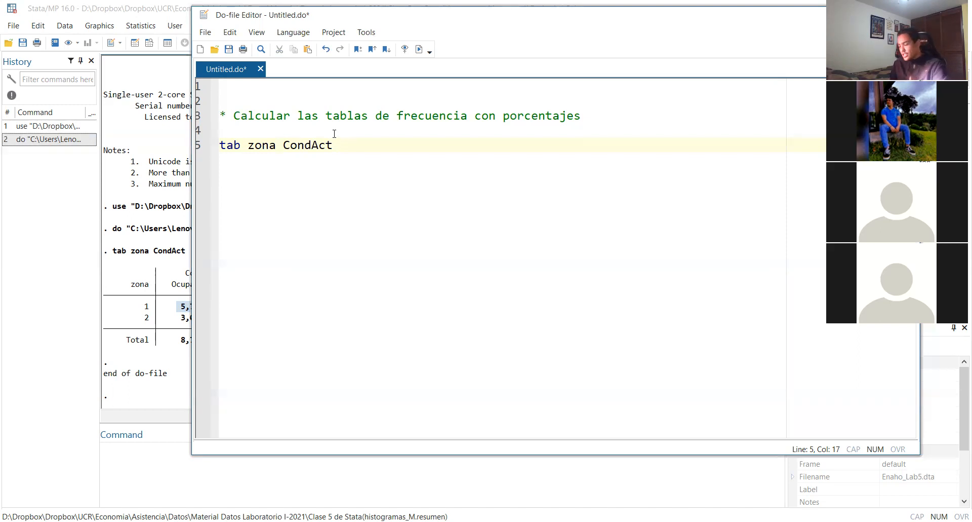
pyautogui.write('row')
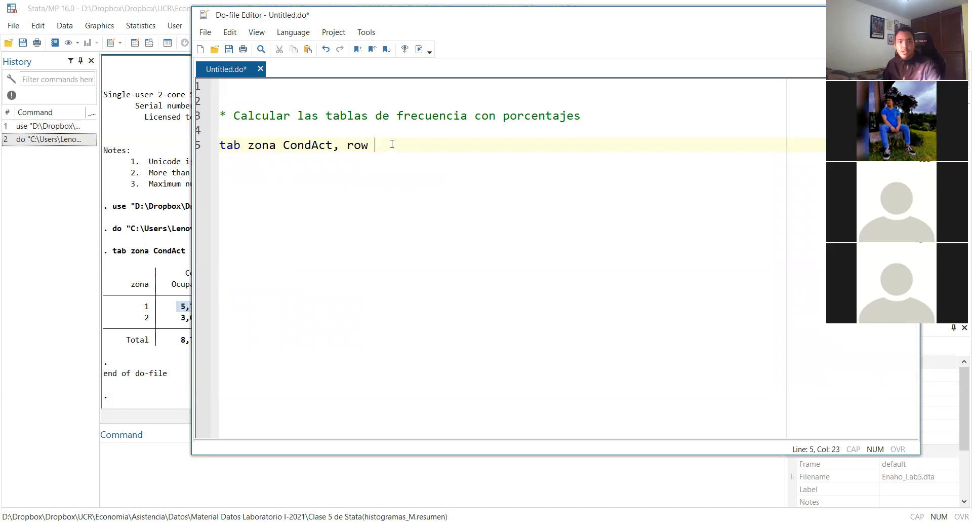
pyautogui.hotkey('shift', 'Home')
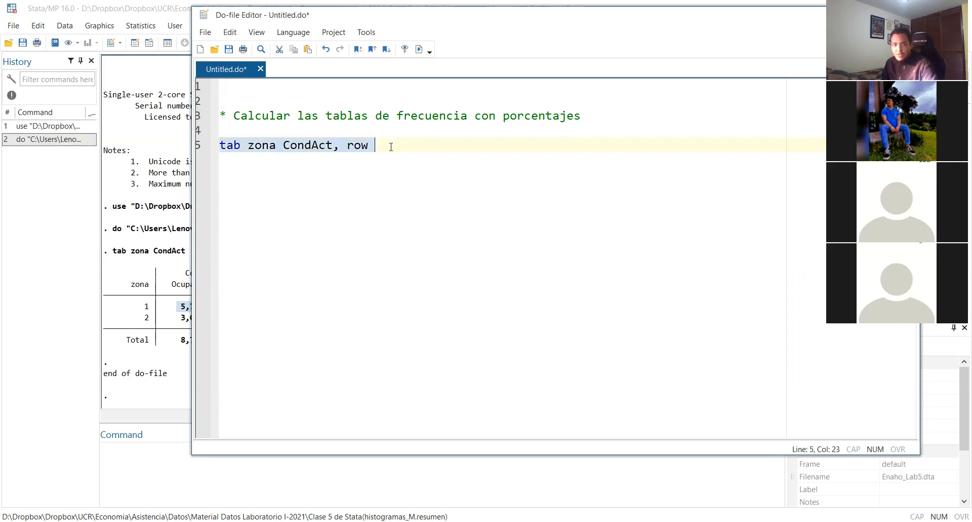
pyautogui.hotkey('ctrl', 'd')
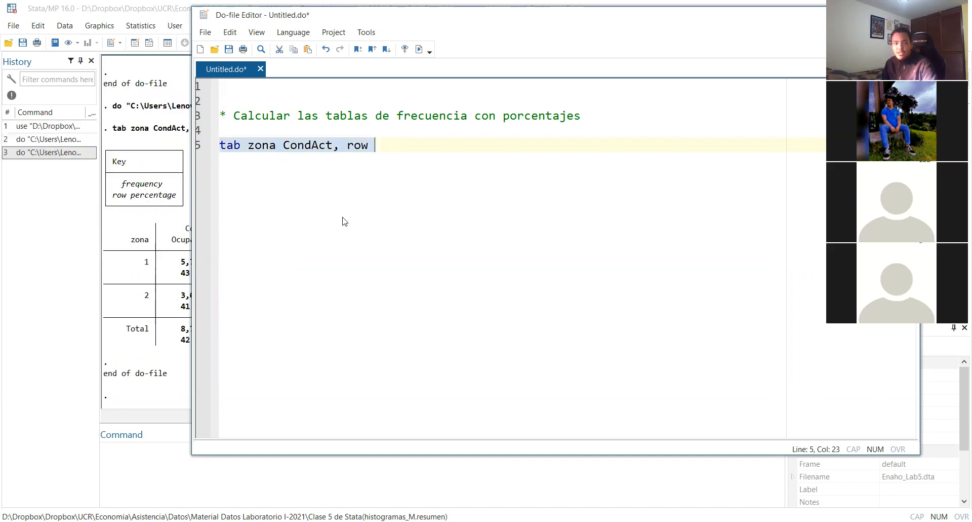
# Examine zone 1's percentages across the activity conditions against its row total, and check the zone 2 row
pyautogui.click(120, 311)
pyautogui.doubleClick(189, 274)
pyautogui.doubleClick(248, 274)
pyautogui.doubleClick(286, 274)
pyautogui.doubleClick(346, 274)
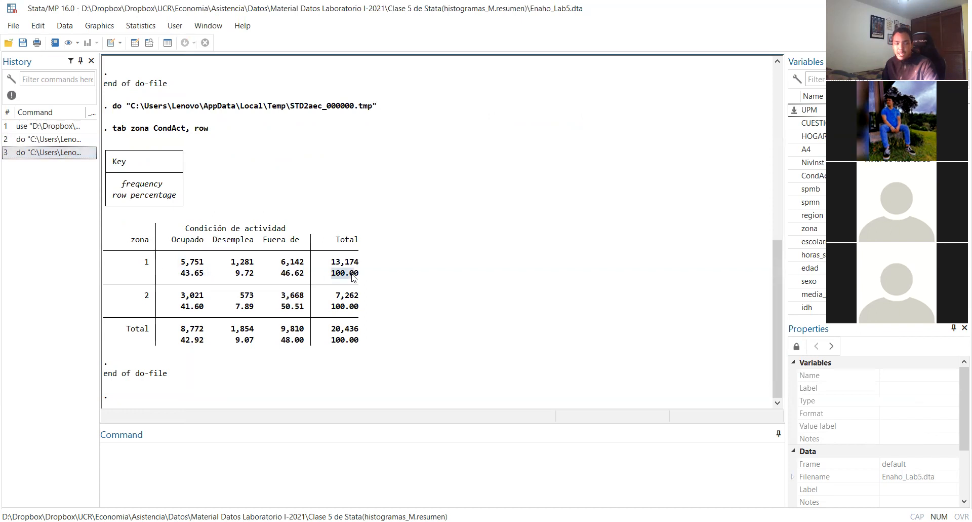
pyautogui.click(353, 303)
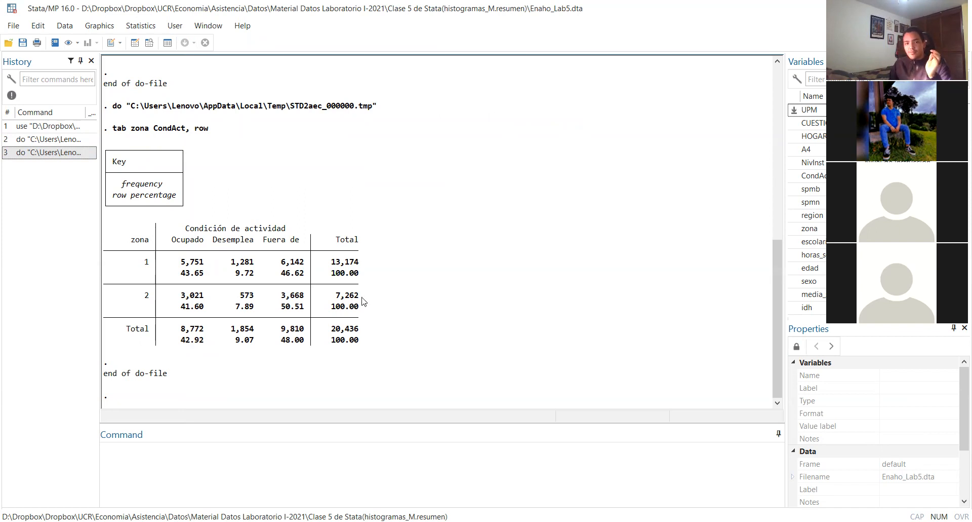
pyautogui.moveTo(183, 274); pyautogui.dragTo(302, 273)
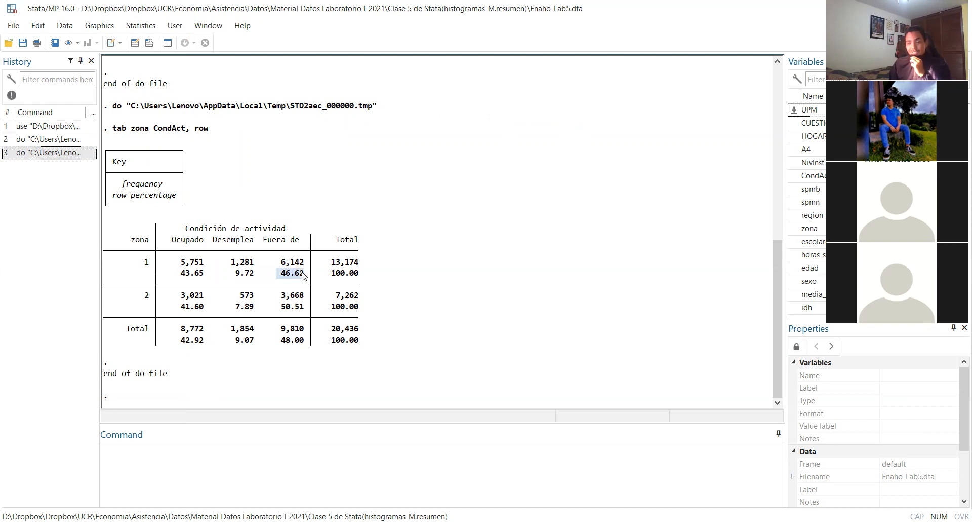
pyautogui.click(148, 261)
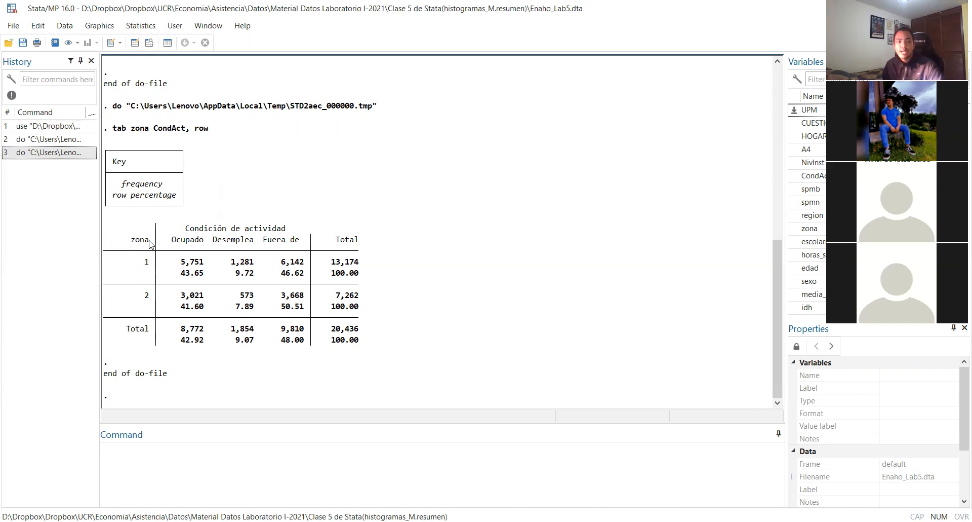
pyautogui.moveTo(147, 226); pyautogui.dragTo(139, 299)
pyautogui.click(140, 300)
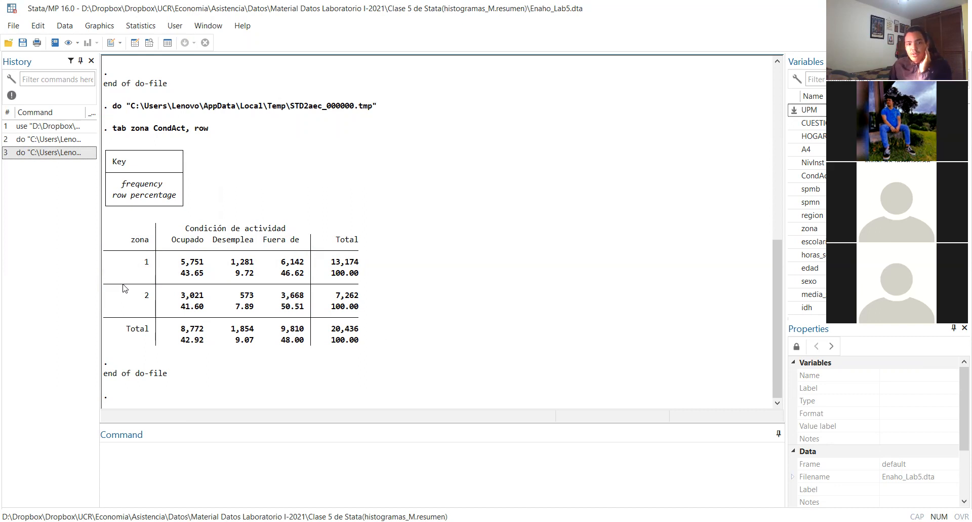
# Write the comment "* Para sacar el porcentaje en filas se usa row" on line 4 of the do-file, above the tab command
pyautogui.hotkey('alt', 'Tab')
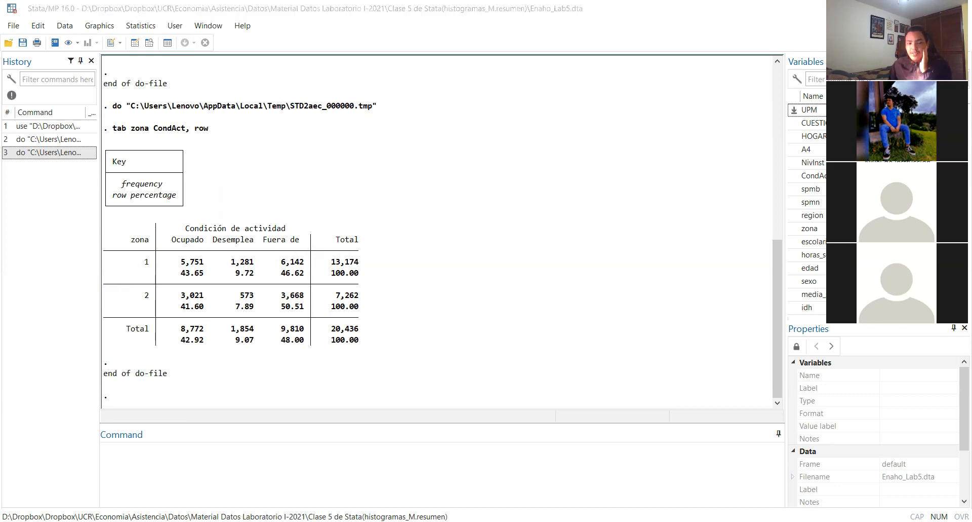
pyautogui.hotkey('alt', 'Tab')
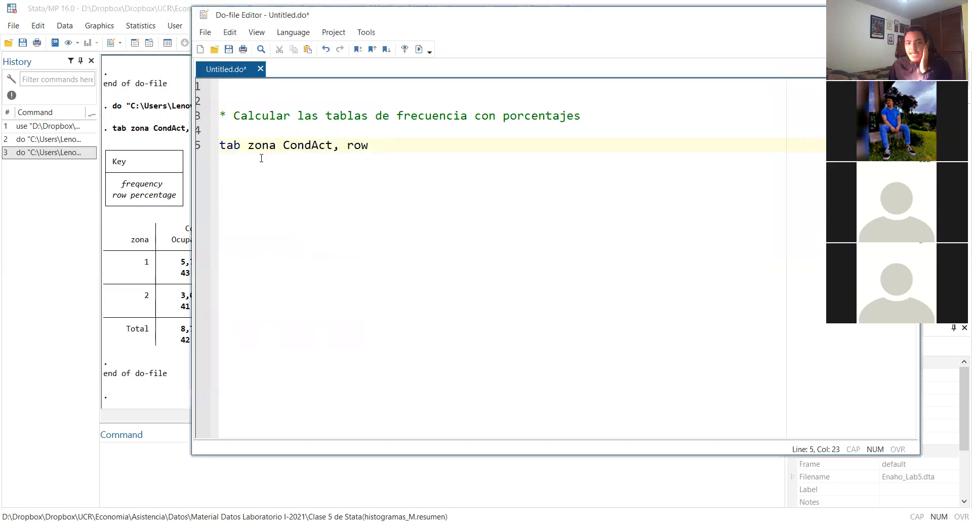
pyautogui.click(241, 128)
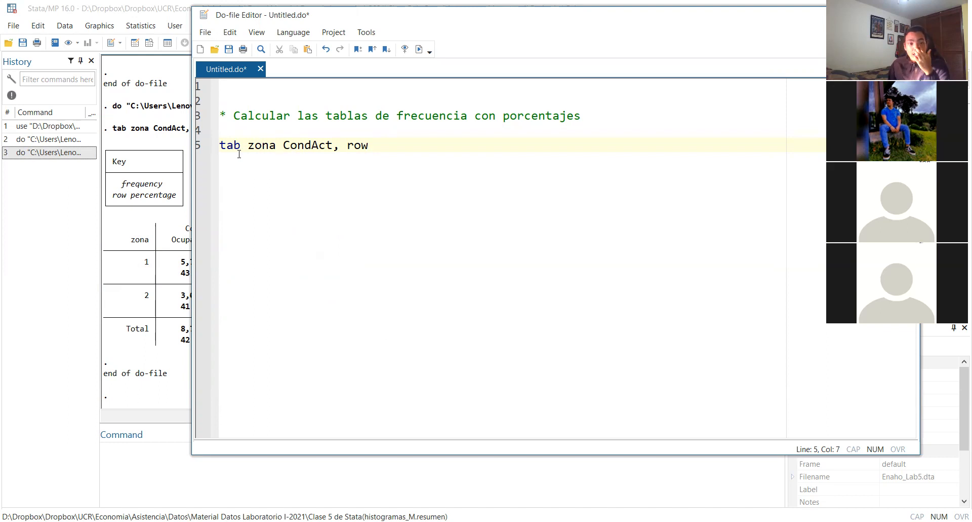
pyautogui.doubleClick(256, 144)
pyautogui.click(224, 144)
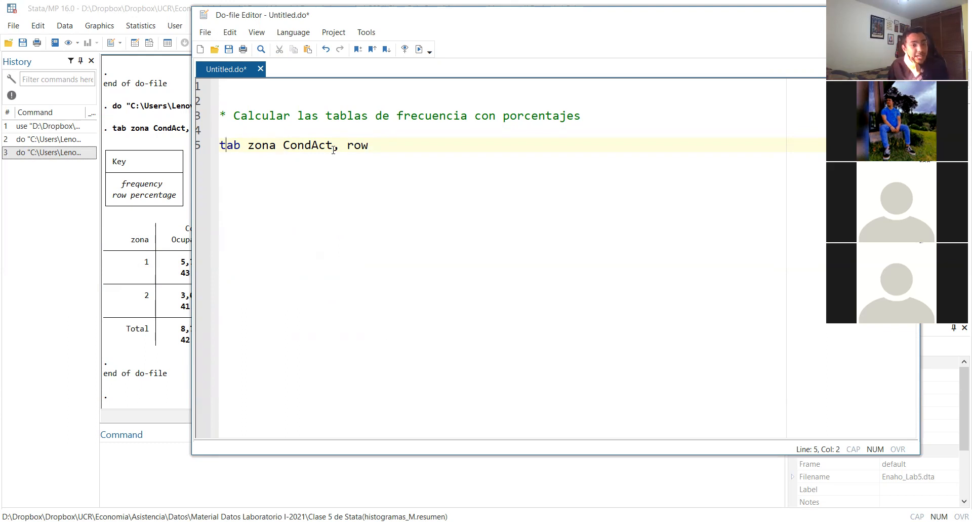
pyautogui.moveTo(583, 116); pyautogui.dragTo(255, 120)
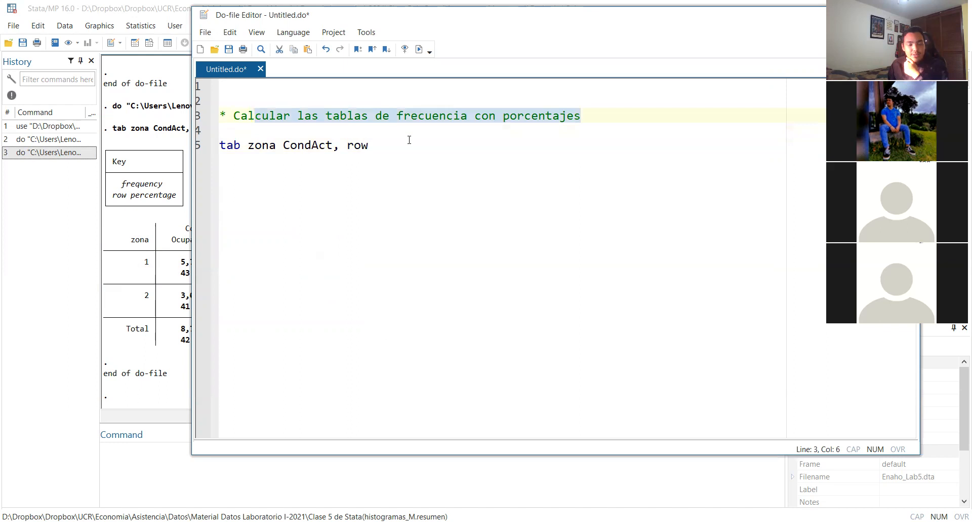
pyautogui.click(403, 145)
pyautogui.click(333, 133)
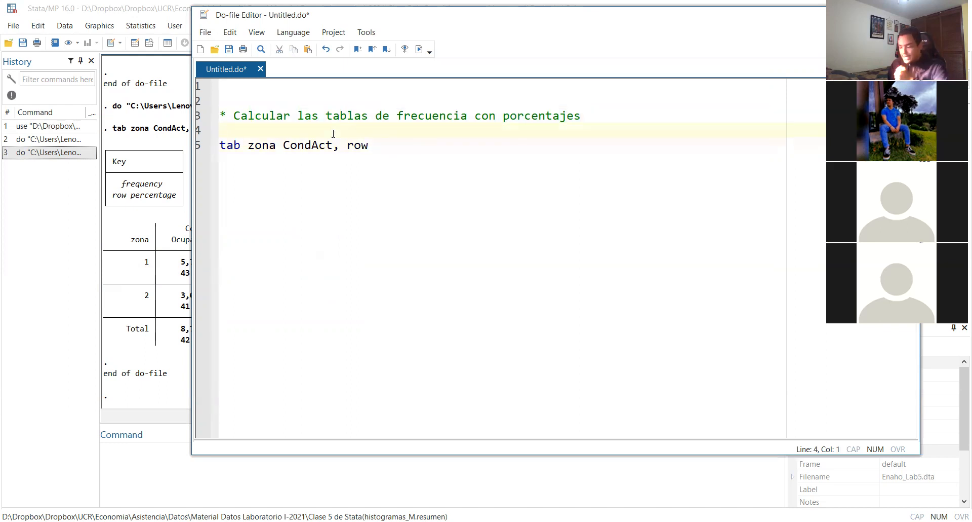
pyautogui.write('*')
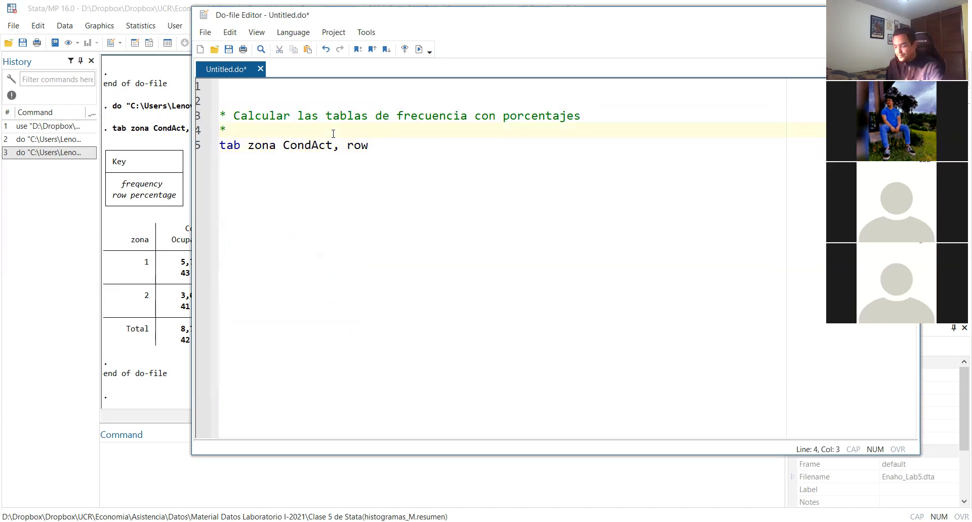
pyautogui.write(' Para sacar el por')
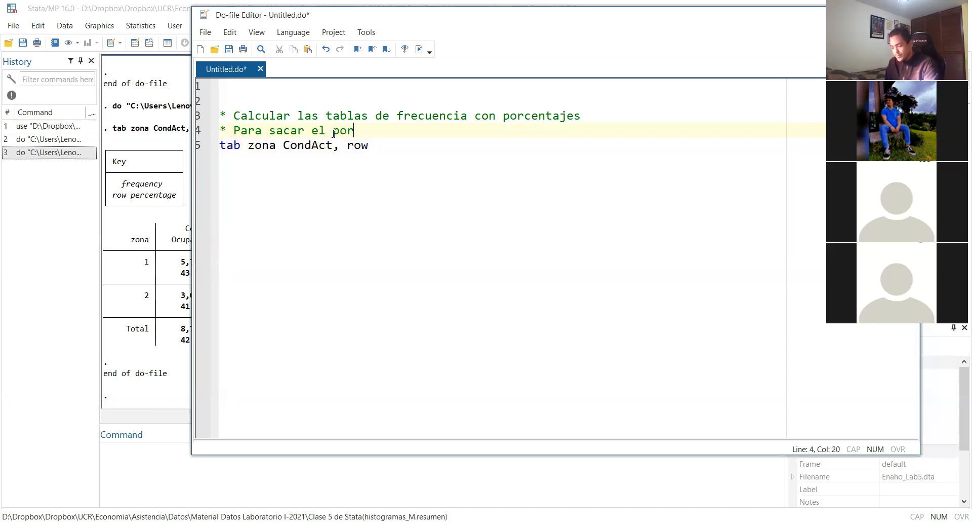
pyautogui.write('centaje en fi')
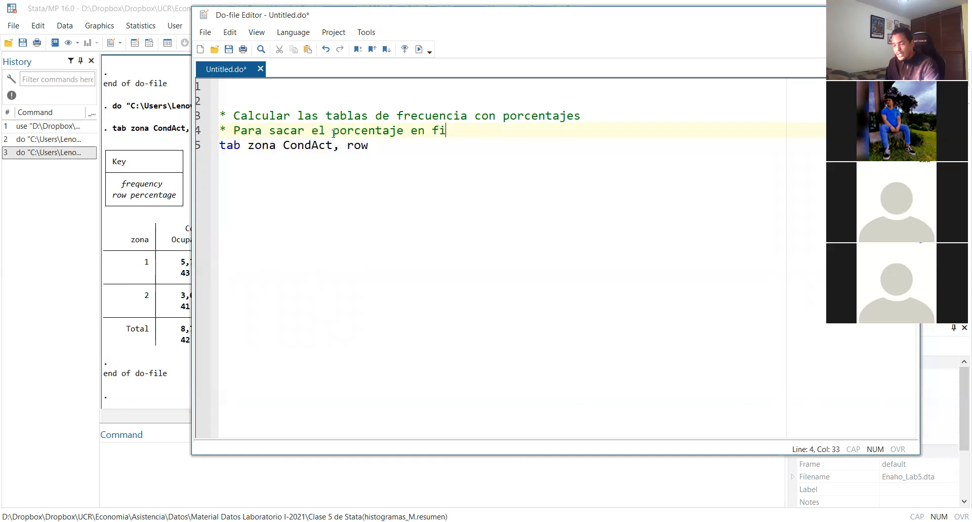
pyautogui.write('las se usa row')
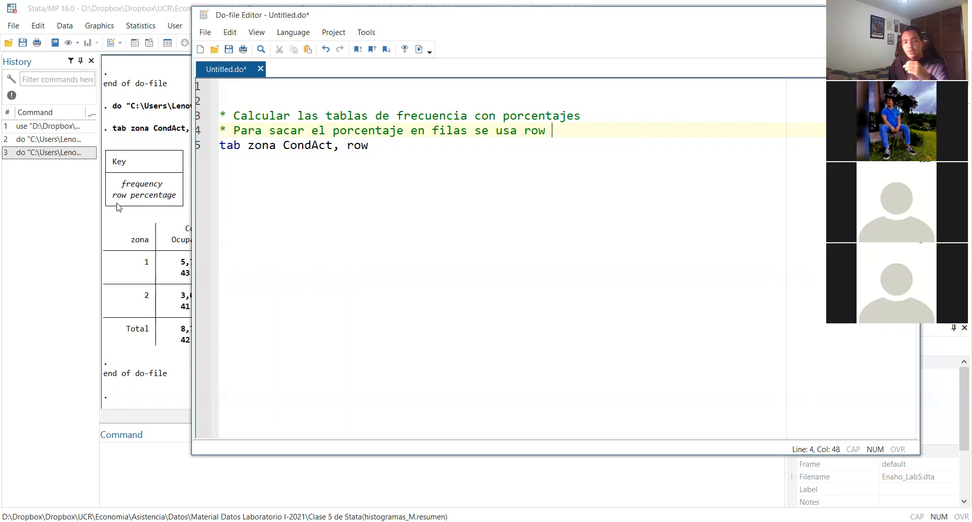
# Match the row option in the command to the zone 1, zone 2 and Total rows of the results table
pyautogui.moveTo(332, 146); pyautogui.dragTo(383, 154)
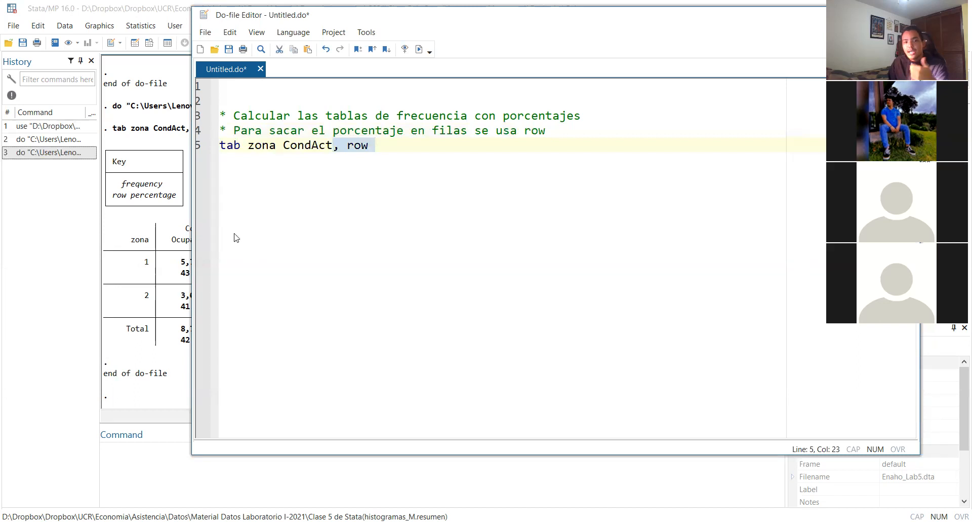
pyautogui.click(152, 235)
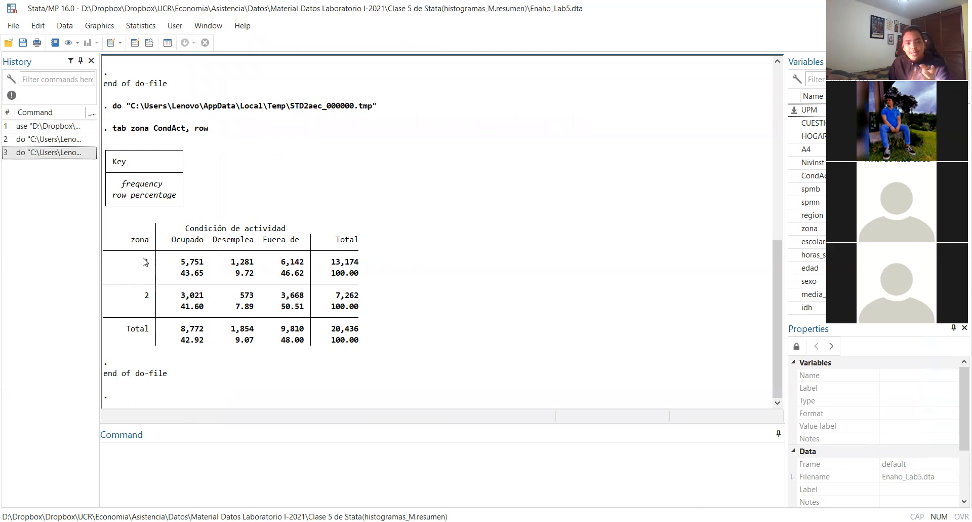
pyautogui.moveTo(137, 263); pyautogui.dragTo(162, 263)
pyautogui.moveTo(120, 297); pyautogui.dragTo(162, 296)
pyautogui.moveTo(129, 338); pyautogui.dragTo(169, 330)
pyautogui.moveTo(118, 360); pyautogui.dragTo(104, 361)
pyautogui.moveTo(135, 262)
pyautogui.mouseDown()
pyautogui.moveTo(138, 301)
pyautogui.moveTo(142, 276)
pyautogui.mouseUp()
pyautogui.click(152, 269)
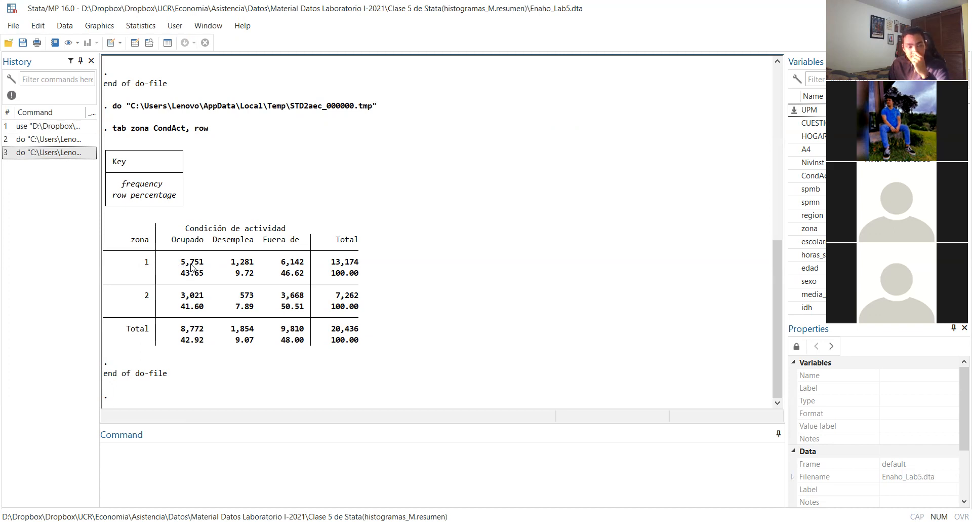
# Compare the employed, unemployed and out-of-labour-force percentages within the zone 1, zone 2 and Total rows
pyautogui.moveTo(177, 274); pyautogui.dragTo(308, 274)
pyautogui.click(242, 274)
pyautogui.moveTo(283, 306); pyautogui.dragTo(305, 306)
pyautogui.moveTo(235, 307); pyautogui.dragTo(256, 307)
pyautogui.moveTo(183, 306); pyautogui.dragTo(204, 306)
pyautogui.moveTo(181, 339); pyautogui.dragTo(305, 341)
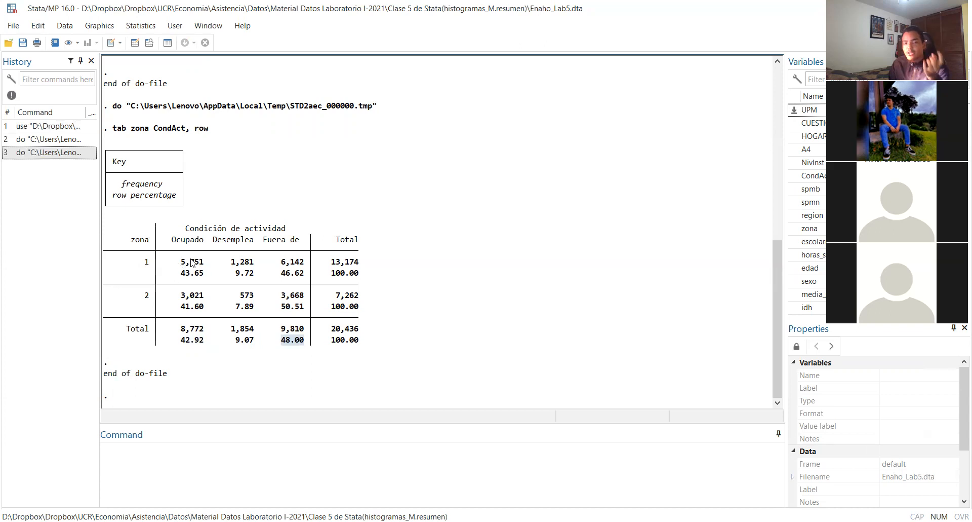
# Copy the row-percentage comment and its tab zona CondAct, row command to lines 7 and 8 of the do-file
pyautogui.click(189, 274)
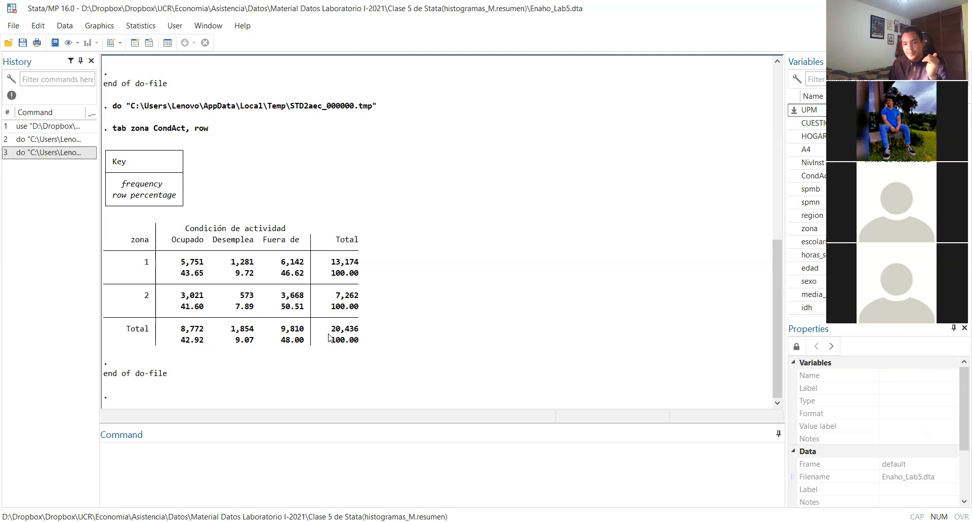
pyautogui.hotkey('alt', 'Tab')
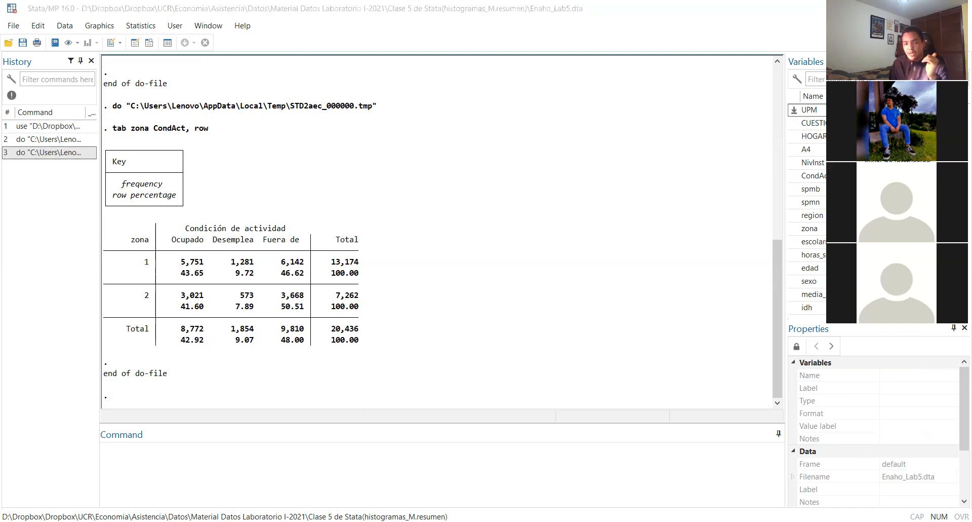
pyautogui.moveTo(375, 147); pyautogui.dragTo(195, 134)
pyautogui.hotkey('ctrl', 'c')
pyautogui.click(237, 178)
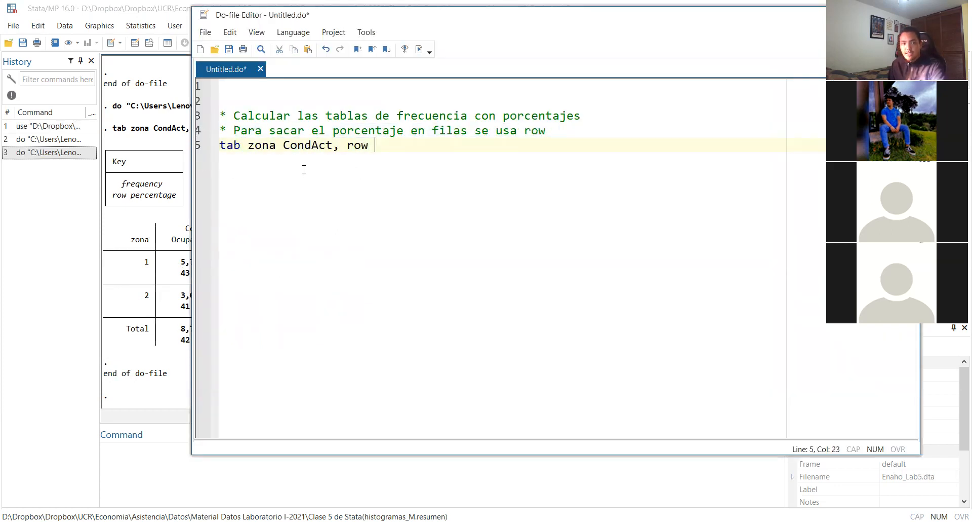
pyautogui.press('Return')
pyautogui.press('Return')
pyautogui.hotkey('ctrl', 'v')
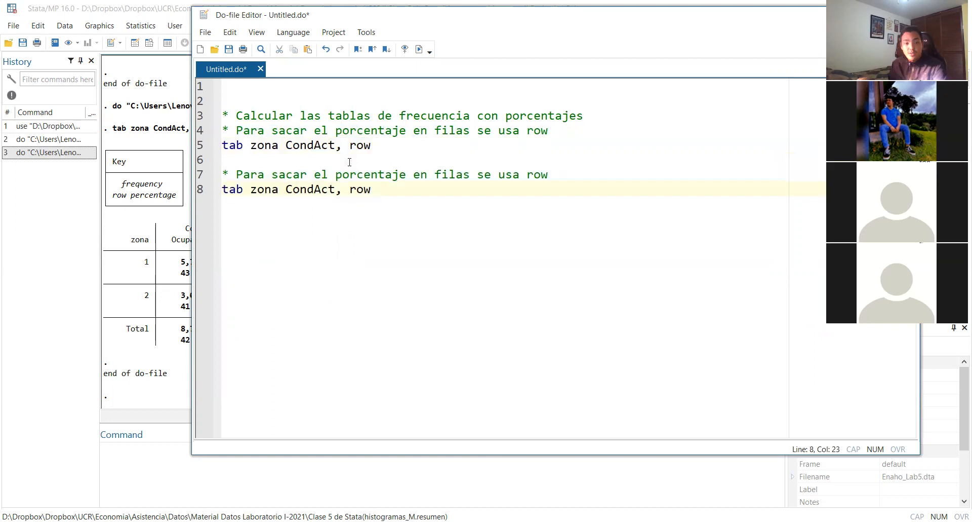
# Replace the word row with "columnas" in the copied comment on line 7
pyautogui.doubleClick(531, 174)
pyautogui.write('col')
pyautogui.write('umnas')
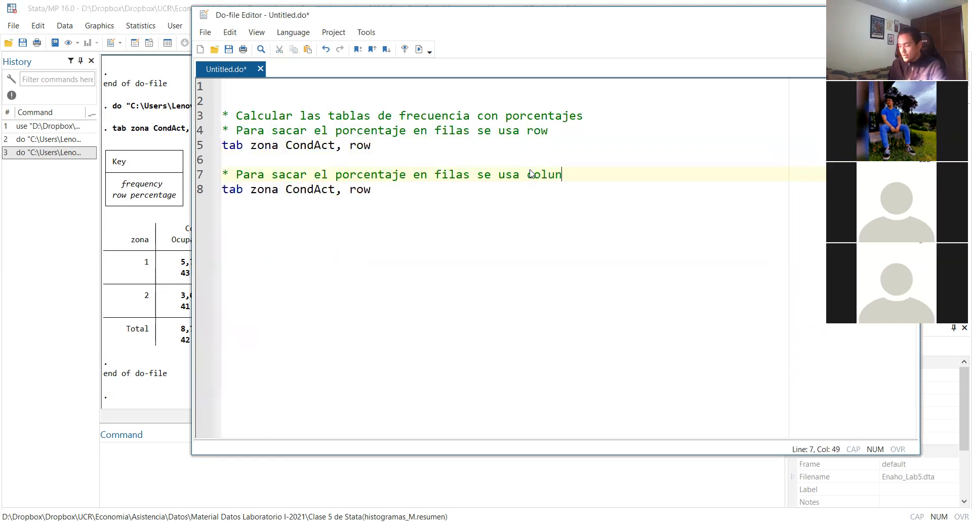
# Change the copied command on line 8 to tab zona CondAct, column and run only that line
pyautogui.doubleClick(365, 190)
pyautogui.write('col')
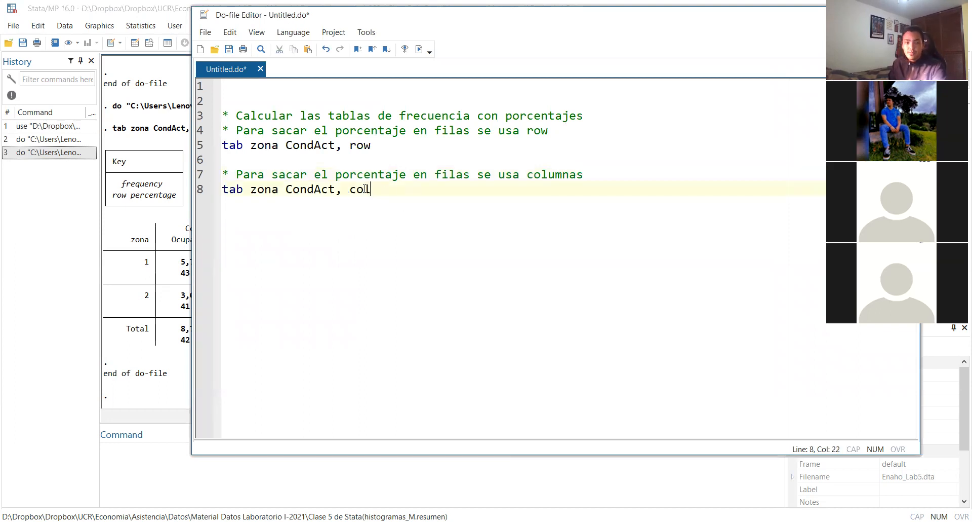
pyautogui.write('umn')
pyautogui.tripleClick(415, 193)
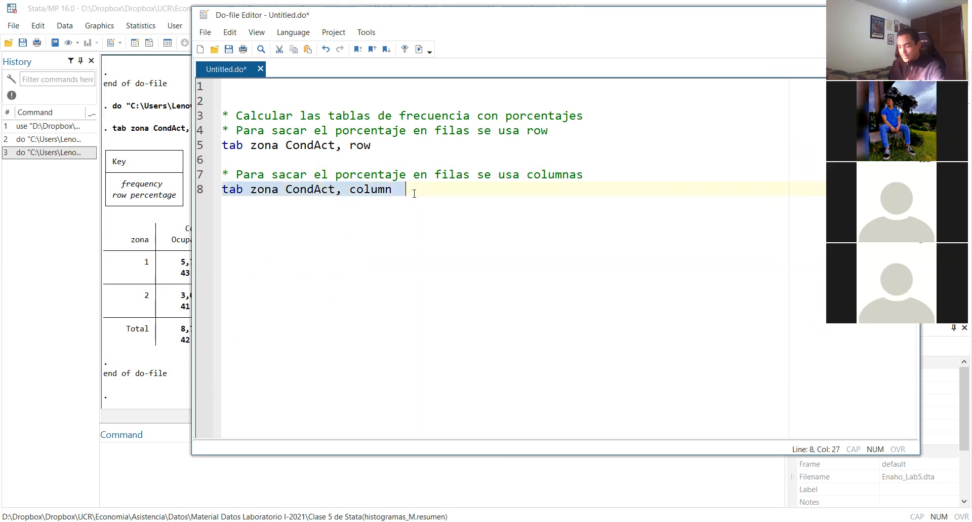
pyautogui.hotkey('ctrl', 'd')
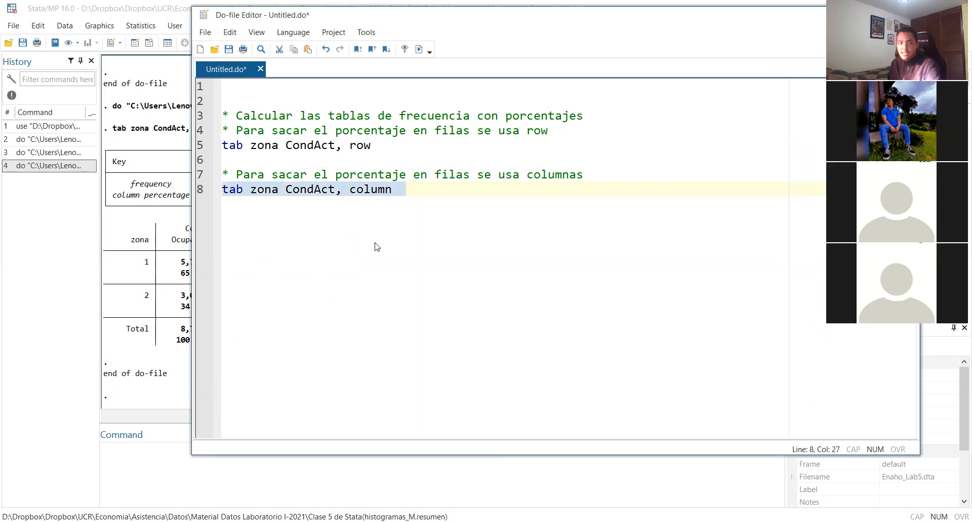
# Examine the zone 1 and zone 2 rows and the activity condition headings in the column-percentage table
pyautogui.click(130, 345)
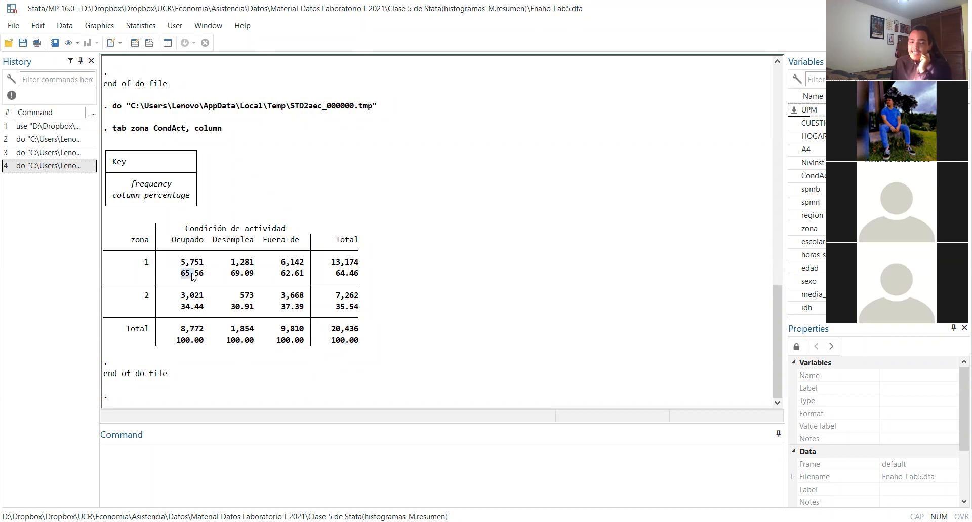
pyautogui.doubleClick(145, 268)
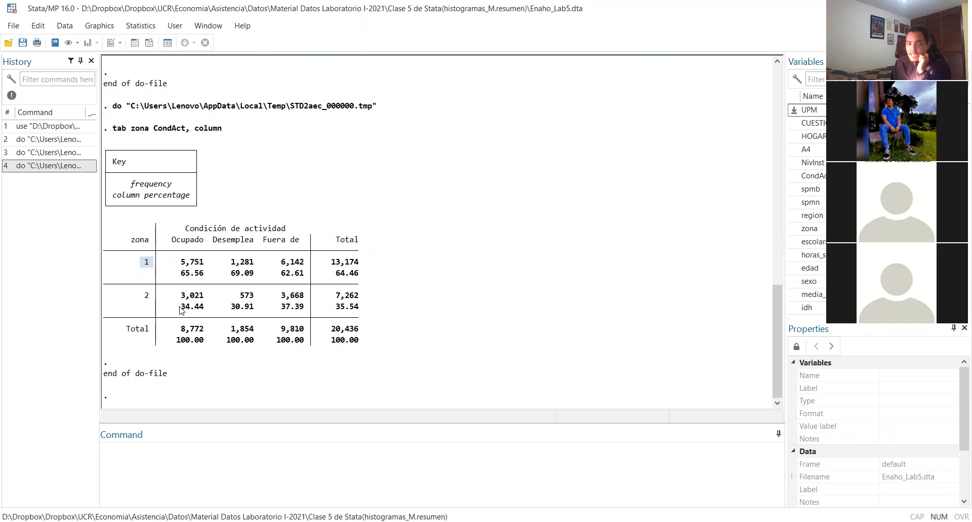
pyautogui.doubleClick(146, 295)
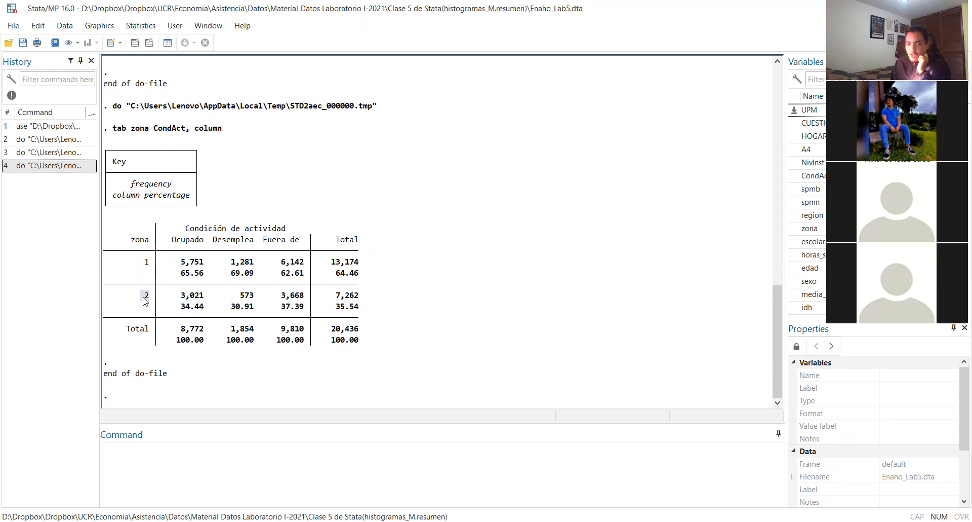
pyautogui.moveTo(168, 238); pyautogui.dragTo(299, 243)
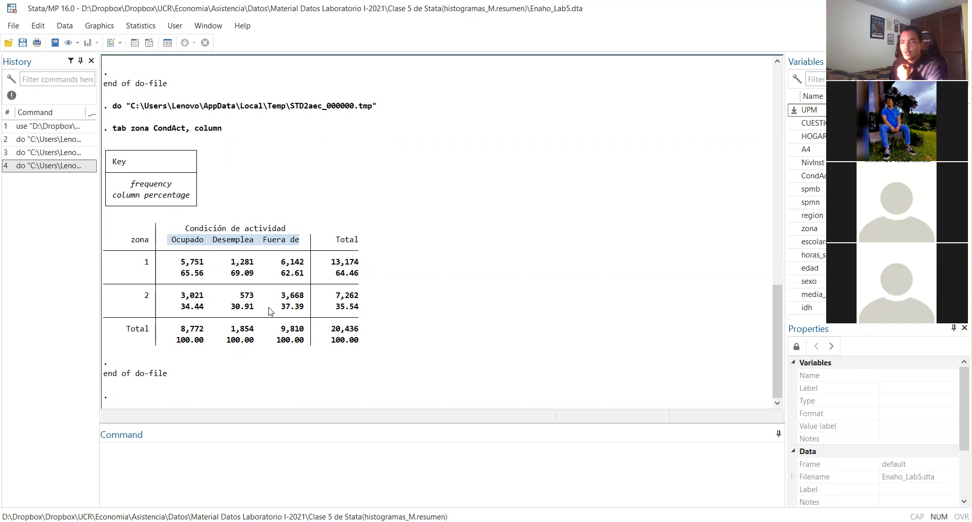
# Go back to the row-percentage table and review how zones 1 and 2 are each distributed across the activity conditions
pyautogui.scroll(2, 267, 310)
pyautogui.scroll(4, 267, 309)
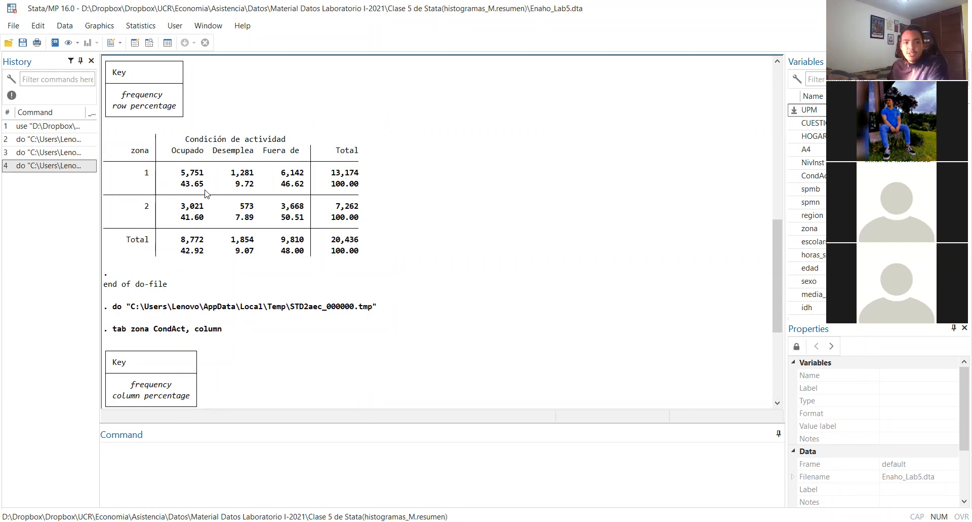
pyautogui.scroll(2, 205, 192)
pyautogui.moveTo(185, 107); pyautogui.dragTo(219, 112)
pyautogui.click(219, 113)
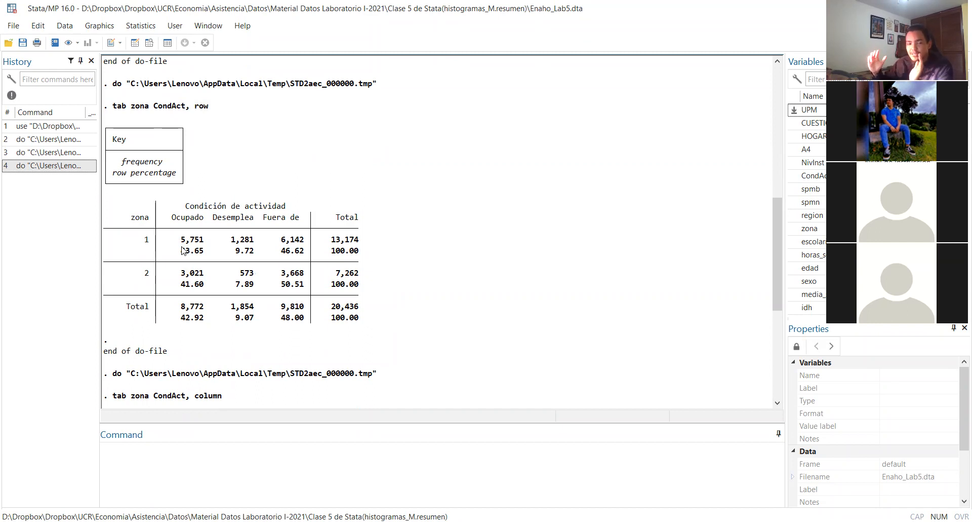
pyautogui.moveTo(177, 250); pyautogui.dragTo(304, 253)
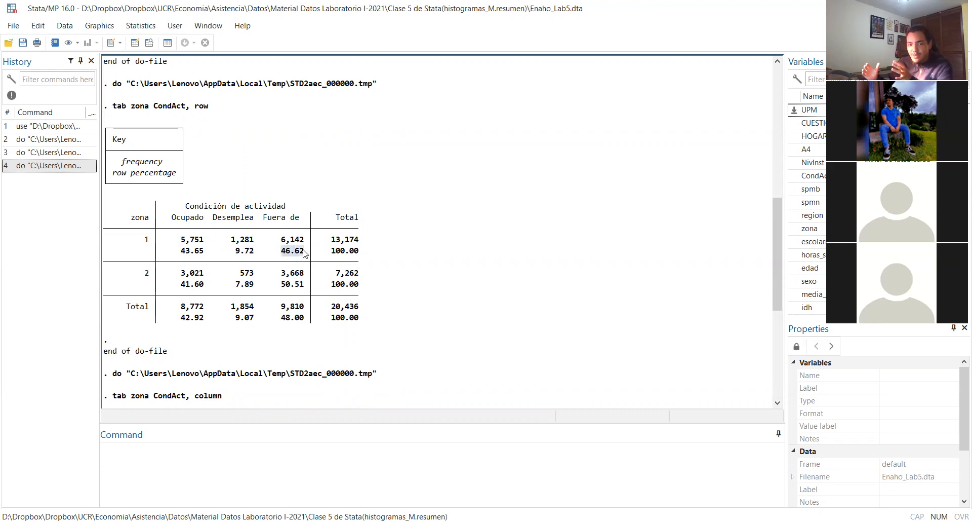
pyautogui.click(184, 282)
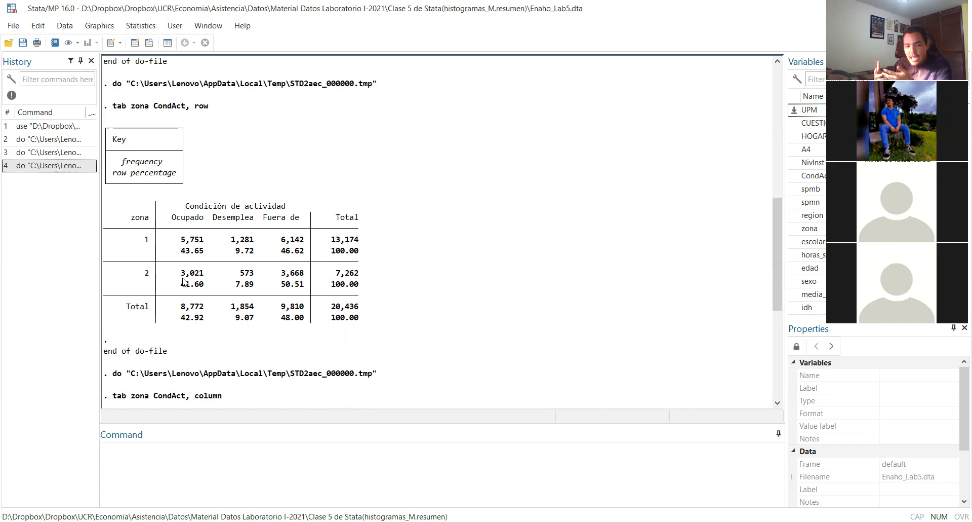
pyautogui.moveTo(178, 284); pyautogui.dragTo(303, 287)
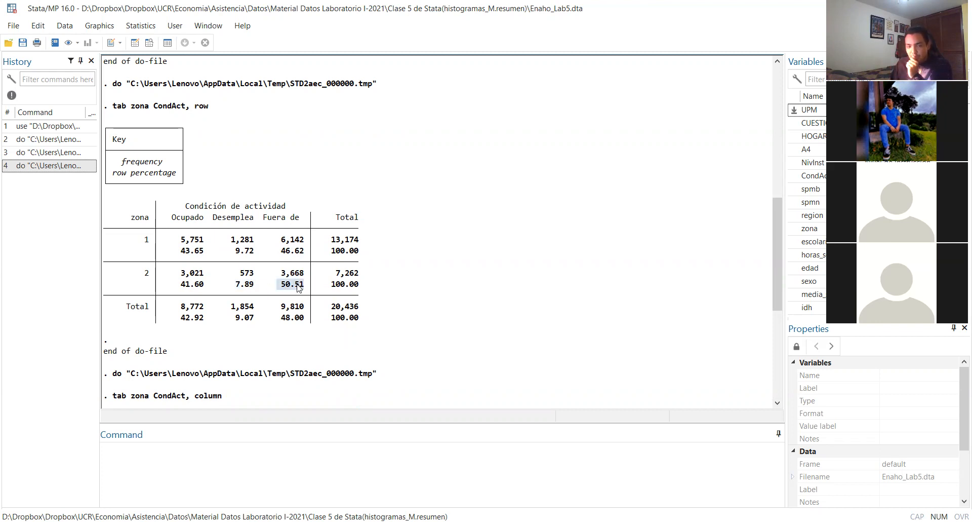
# Examine how the employed column is divided between zone 1 and zone 2 in the column-percentage table
pyautogui.scroll(-8, 299, 287)
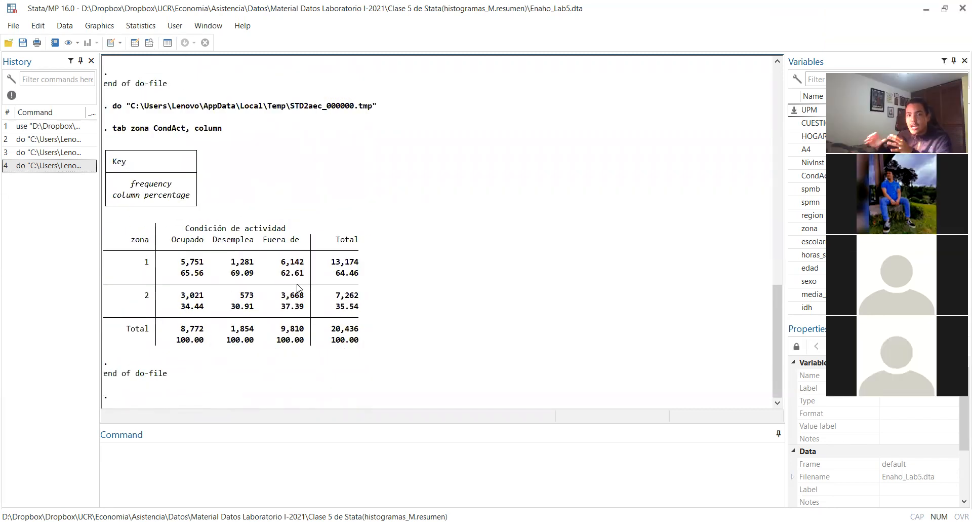
pyautogui.doubleClick(184, 240)
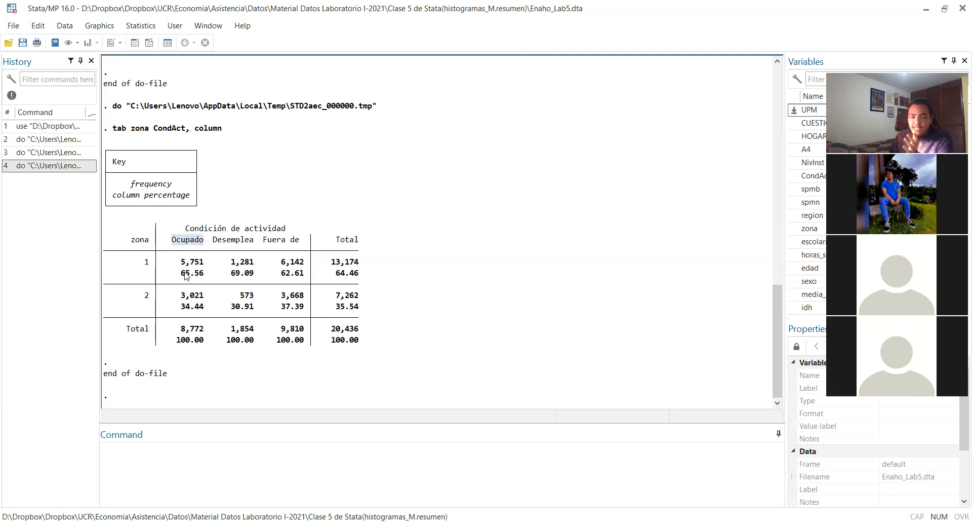
pyautogui.moveTo(182, 275); pyautogui.dragTo(208, 276)
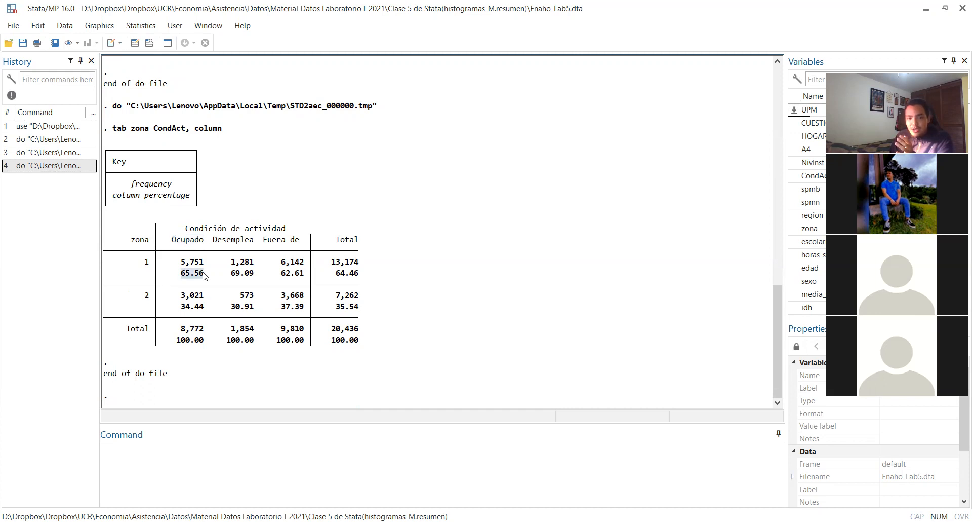
pyautogui.moveTo(149, 261); pyautogui.dragTo(143, 261)
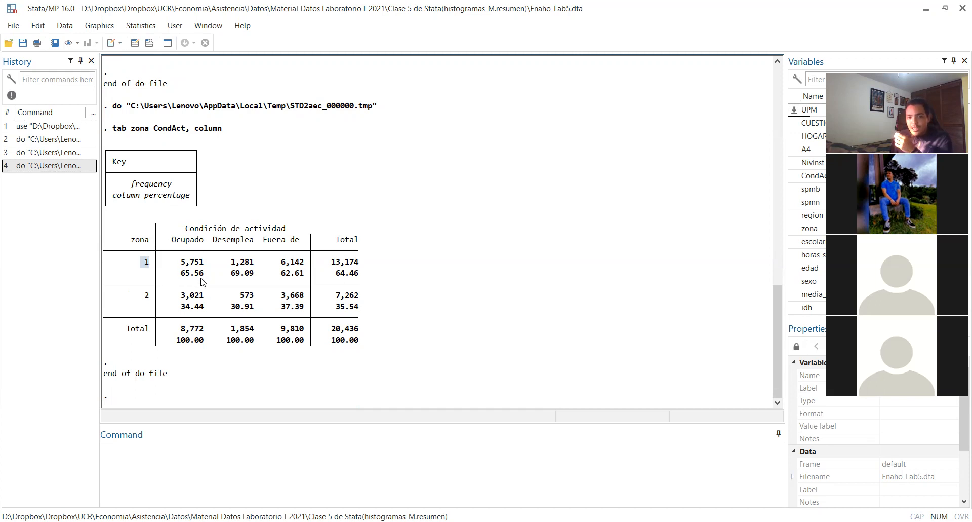
pyautogui.click(184, 293)
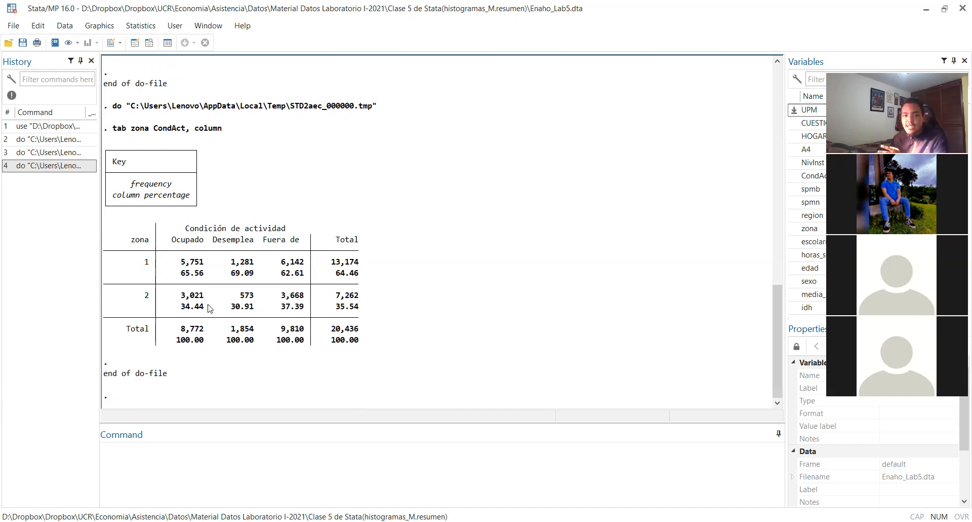
# Examine zone 1's share of the unemployed and out-of-labour-force columns in the column-percentage table
pyautogui.moveTo(227, 274); pyautogui.dragTo(250, 275)
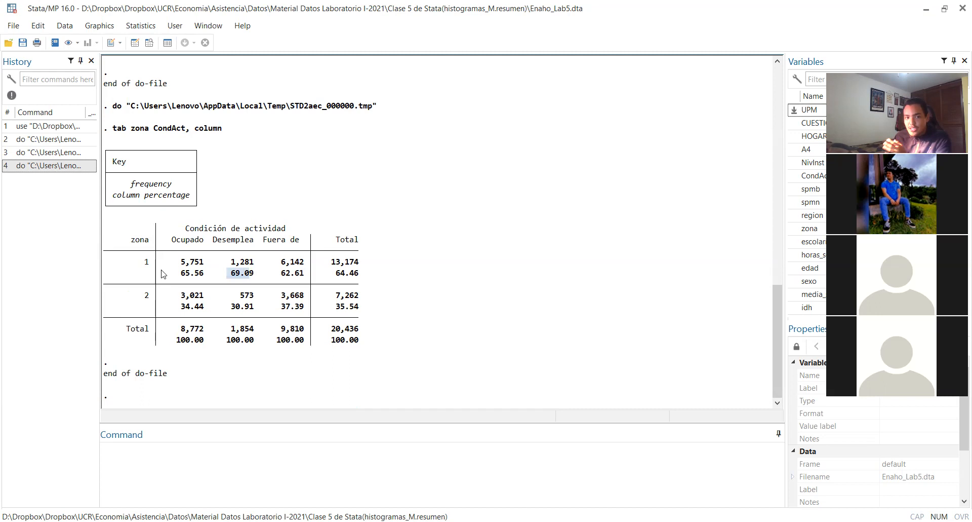
pyautogui.moveTo(139, 261); pyautogui.dragTo(150, 262)
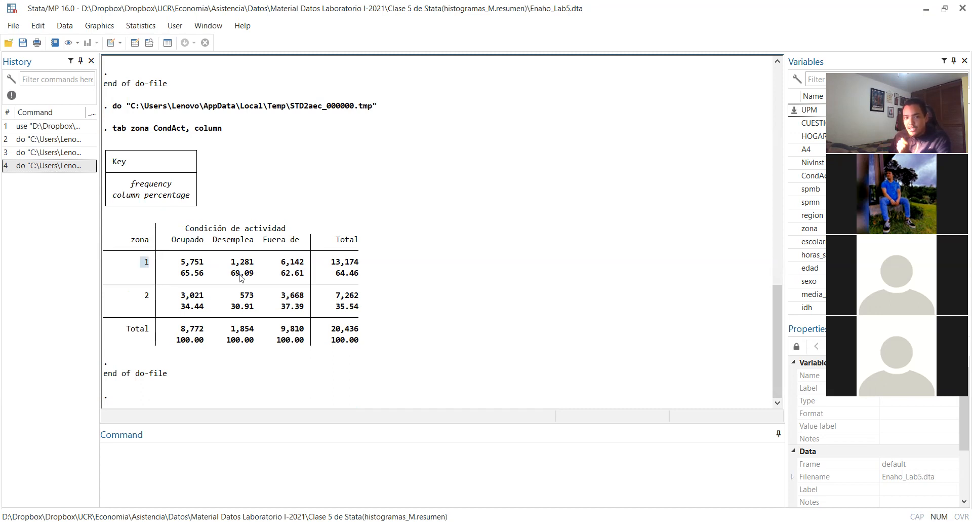
pyautogui.moveTo(231, 274); pyautogui.dragTo(250, 277)
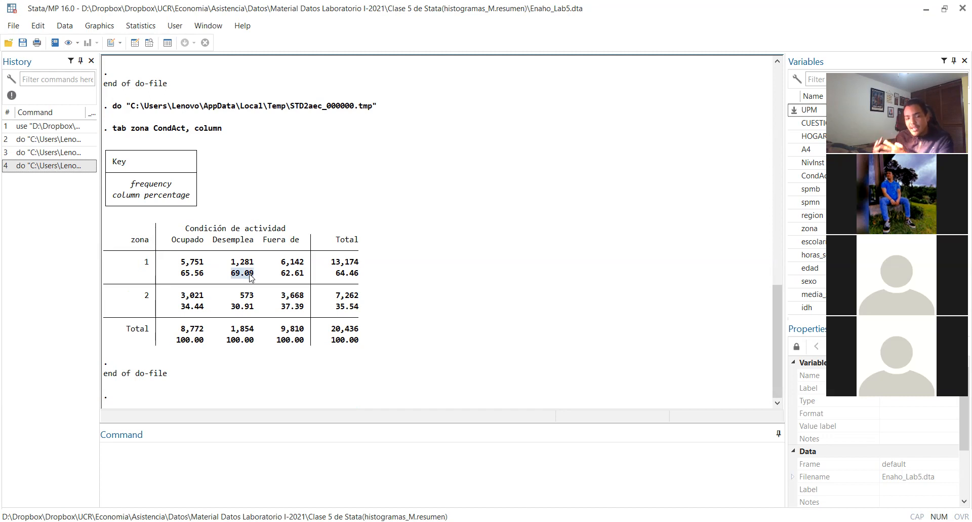
pyautogui.moveTo(259, 240); pyautogui.dragTo(303, 241)
pyautogui.moveTo(282, 274); pyautogui.dragTo(304, 274)
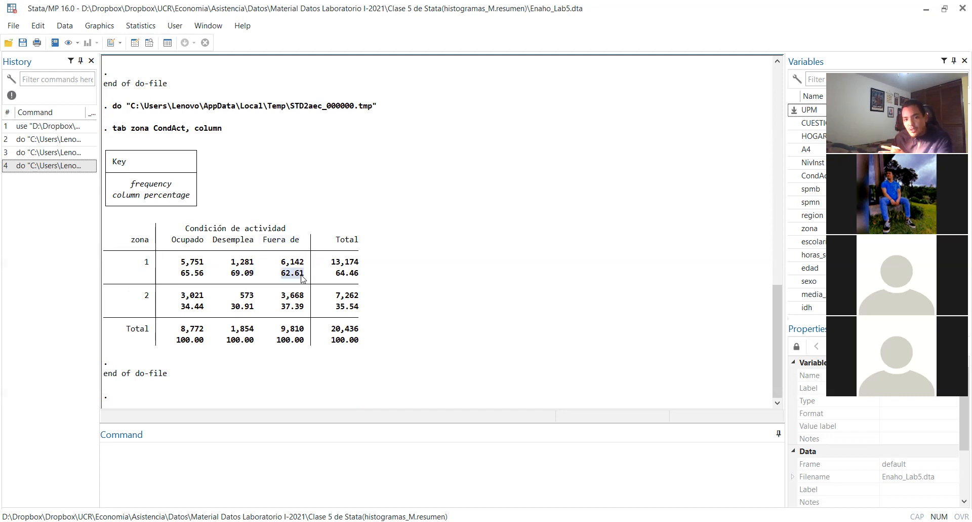
pyautogui.moveTo(144, 262); pyautogui.dragTo(145, 267)
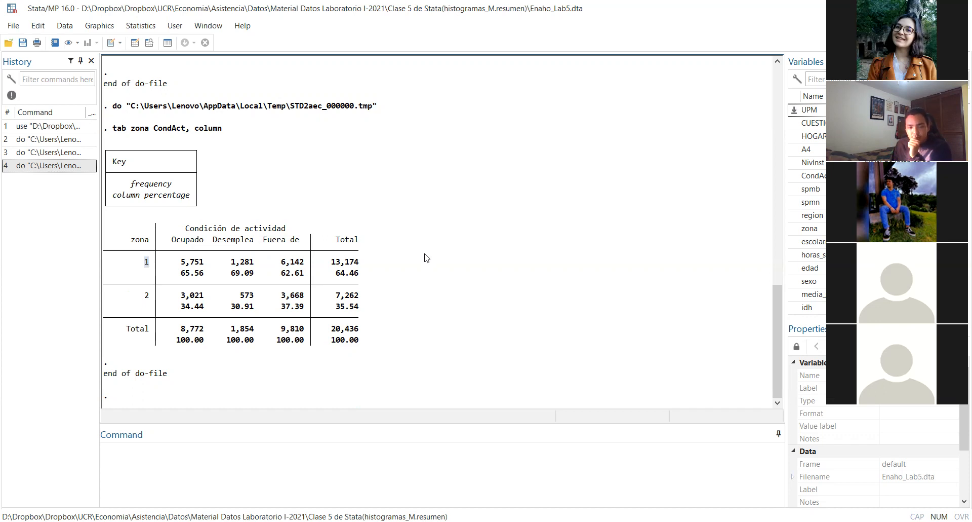
pyautogui.click(383, 277)
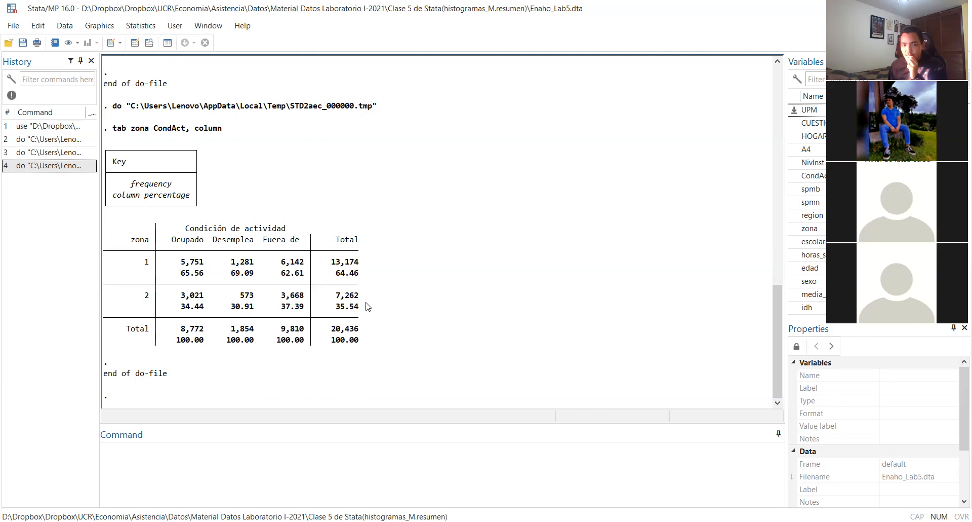
# Compare the row-percentage and column-percentage tables, and reread zone 1's row percentages across the activity conditions
pyautogui.scroll(5, 368, 306)
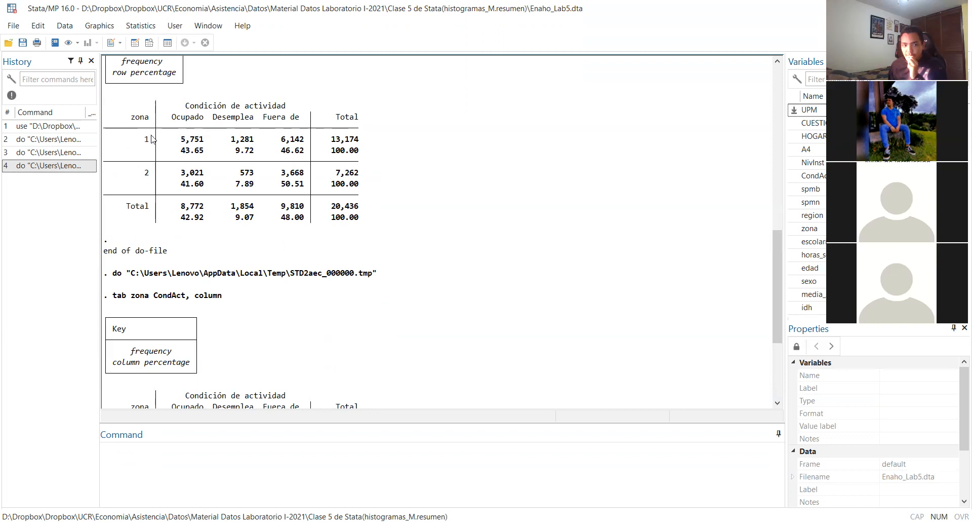
pyautogui.scroll(-3, 150, 180)
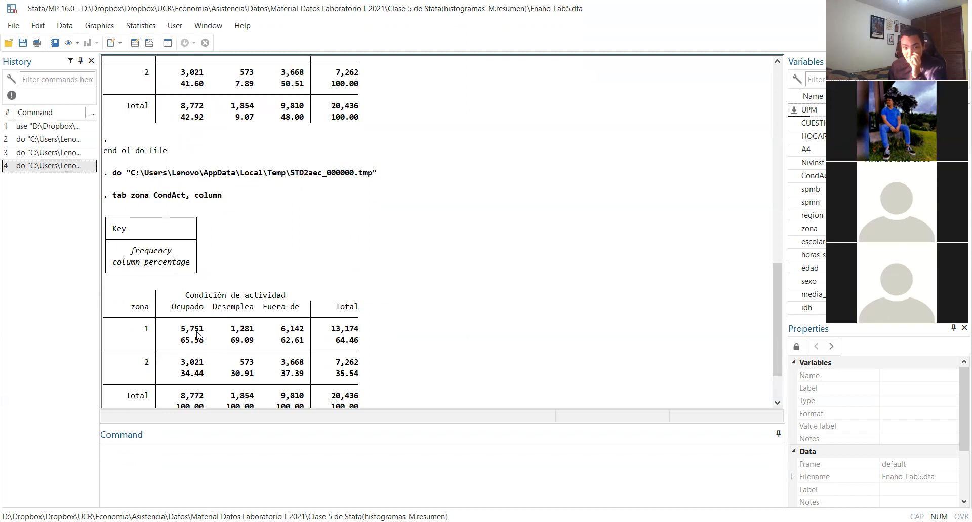
pyautogui.scroll(3, 197, 329)
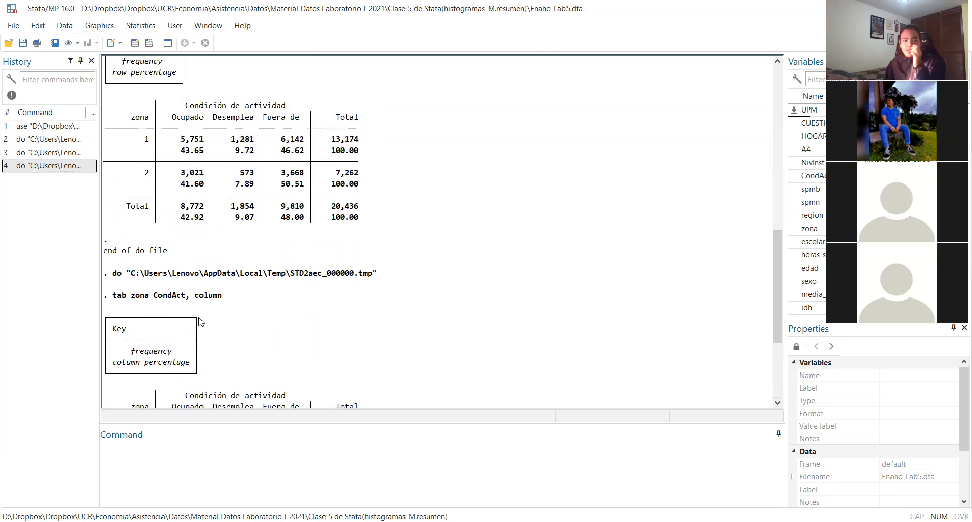
pyautogui.scroll(1, 199, 320)
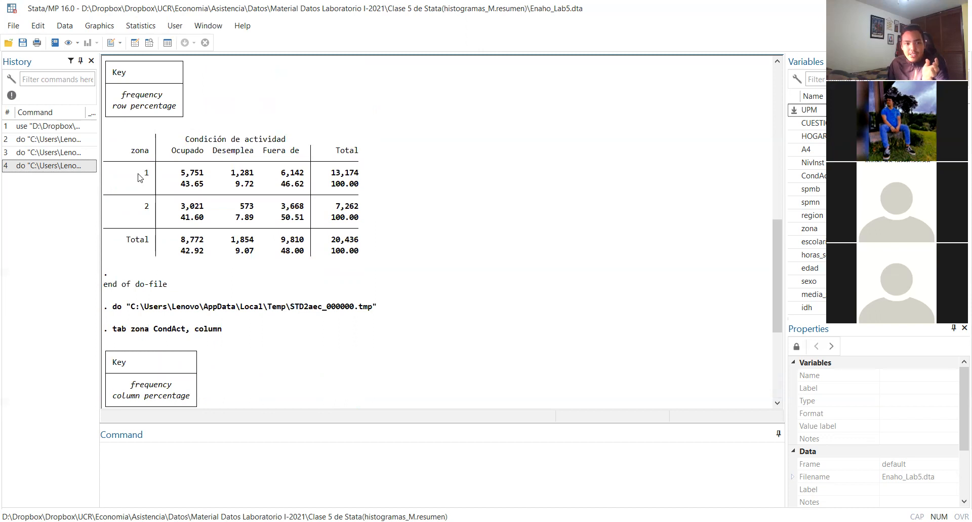
pyautogui.moveTo(141, 177); pyautogui.dragTo(146, 177)
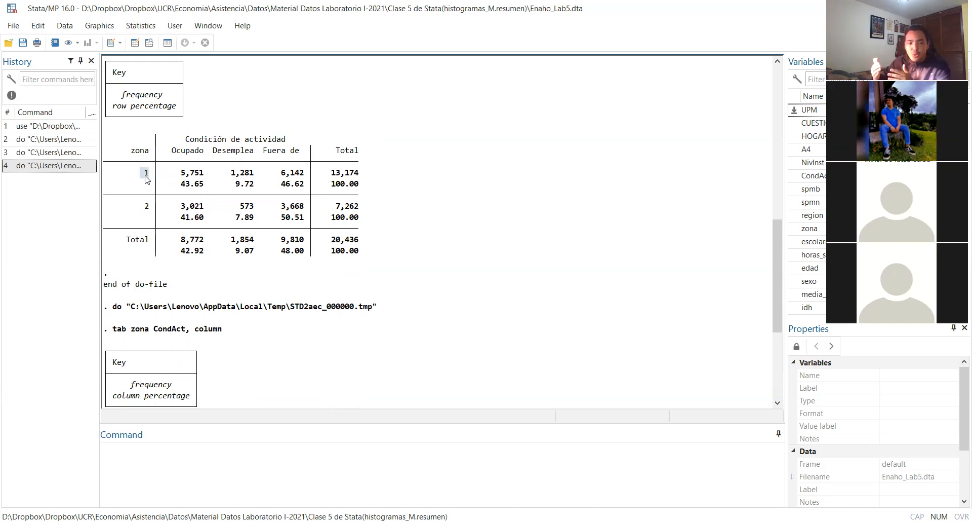
pyautogui.moveTo(182, 184); pyautogui.dragTo(201, 189)
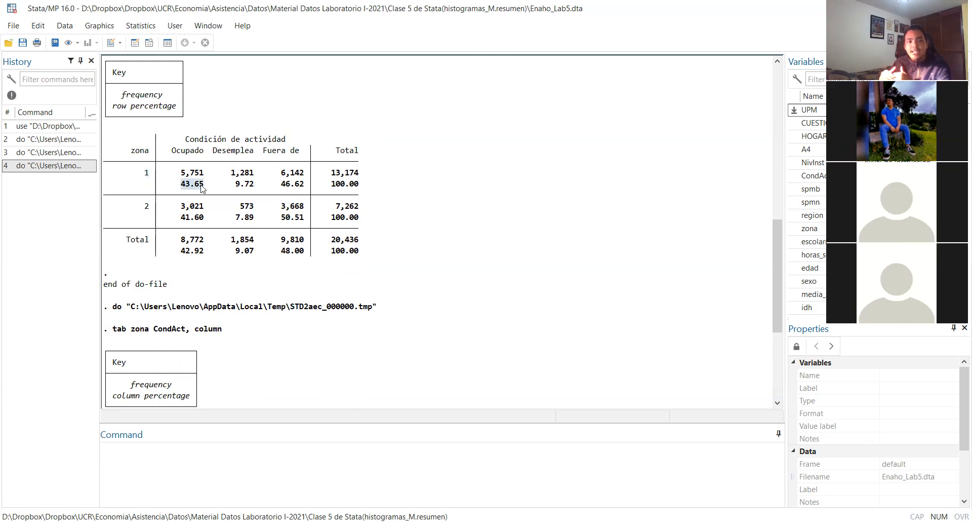
pyautogui.moveTo(234, 187); pyautogui.dragTo(300, 186)
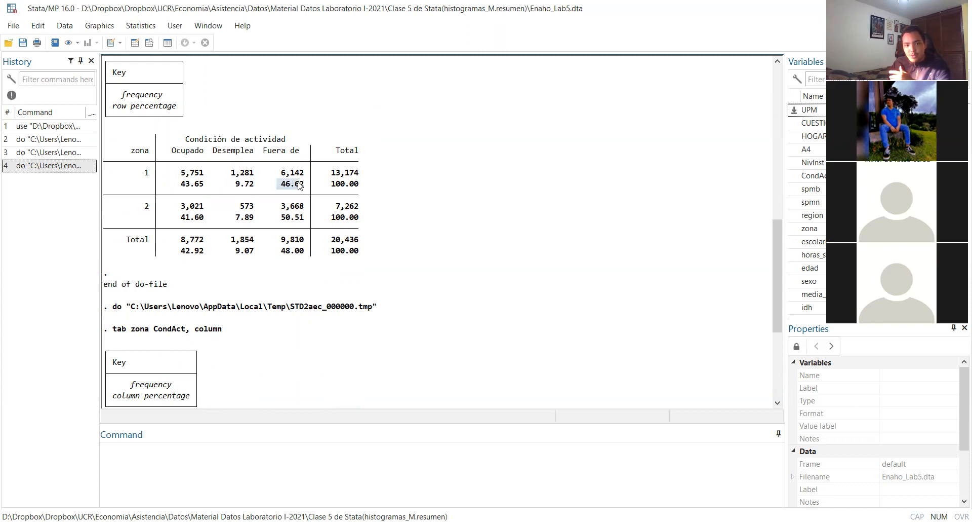
# Return to the column-percentage table and reread how the employed column is split between zones 1 and 2
pyautogui.scroll(-3, 299, 186)
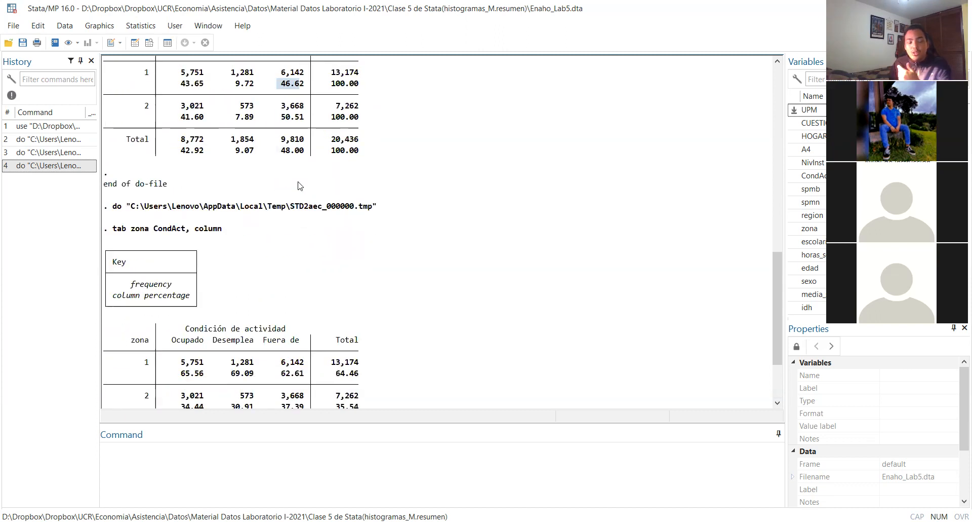
pyautogui.scroll(-2, 297, 188)
pyautogui.scroll(-1, 297, 189)
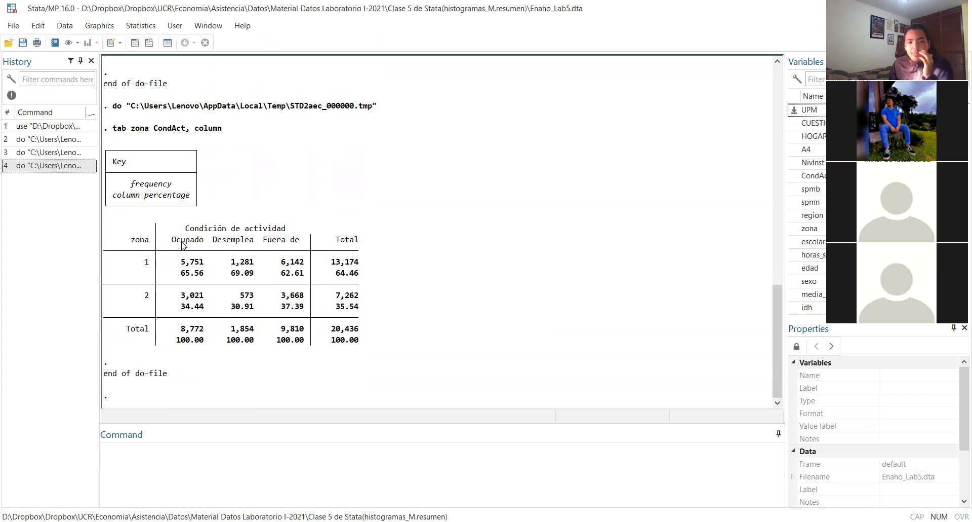
pyautogui.moveTo(173, 242)
pyautogui.mouseDown()
pyautogui.moveTo(247, 239)
pyautogui.moveTo(169, 239)
pyautogui.mouseUp()
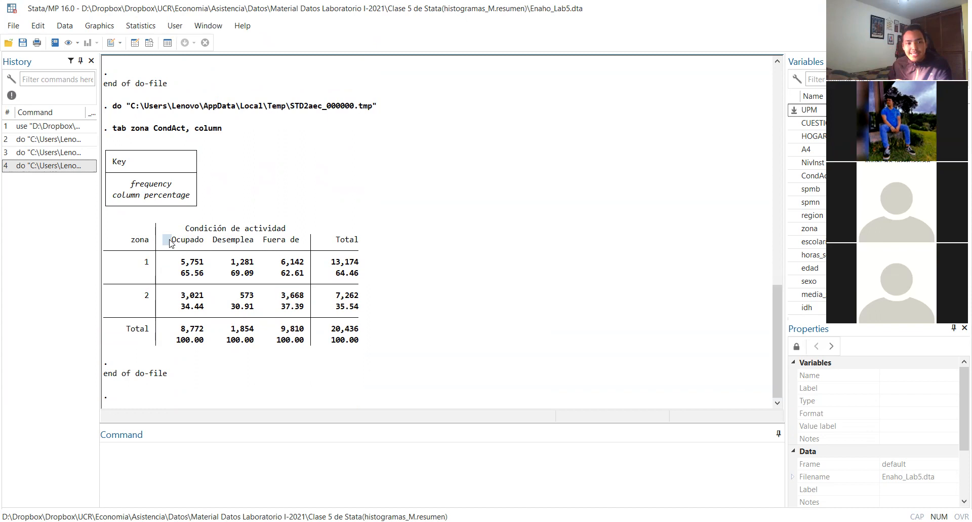
pyautogui.moveTo(180, 275); pyautogui.dragTo(197, 272)
pyautogui.moveTo(136, 262); pyautogui.dragTo(143, 262)
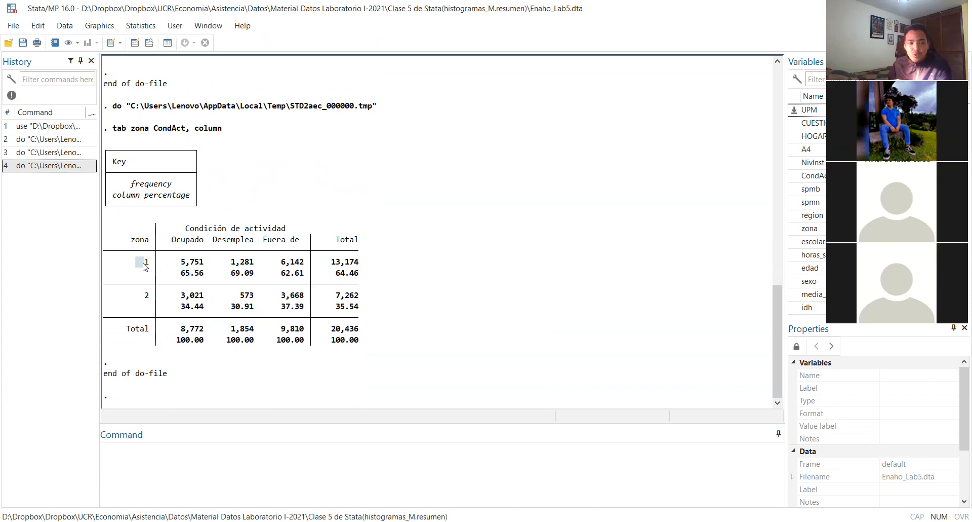
pyautogui.moveTo(181, 306); pyautogui.dragTo(203, 309)
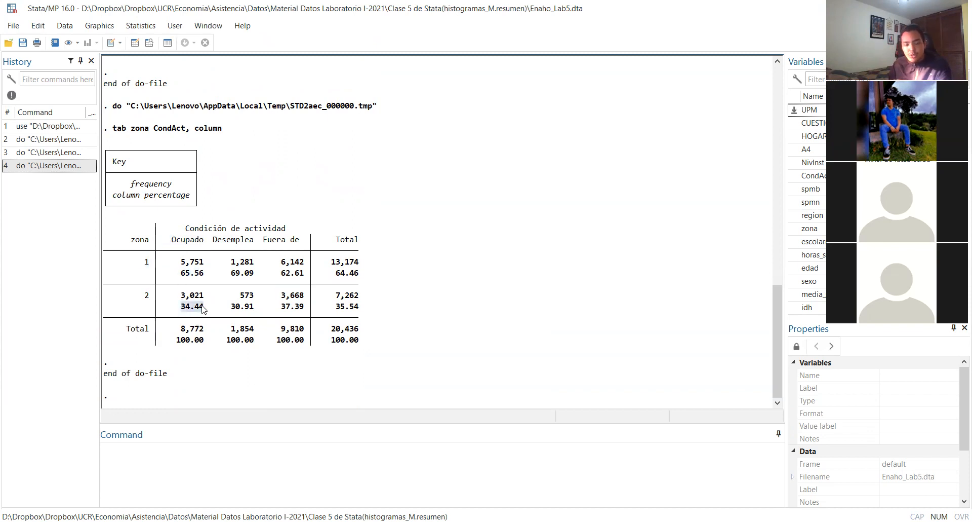
pyautogui.moveTo(145, 297); pyautogui.dragTo(147, 301)
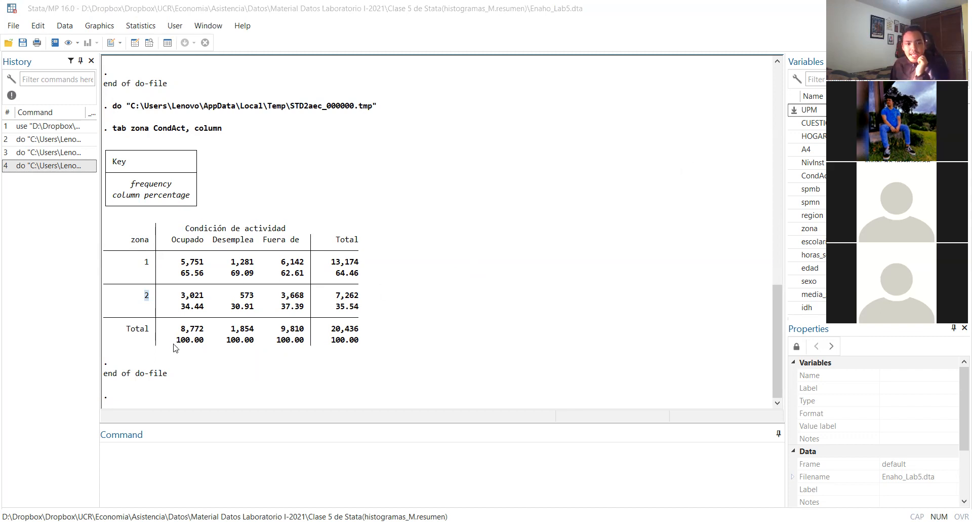
# Compare the Total row of the column-percentage table with the Total column of the row-percentage table
pyautogui.moveTo(174, 343); pyautogui.dragTo(305, 345)
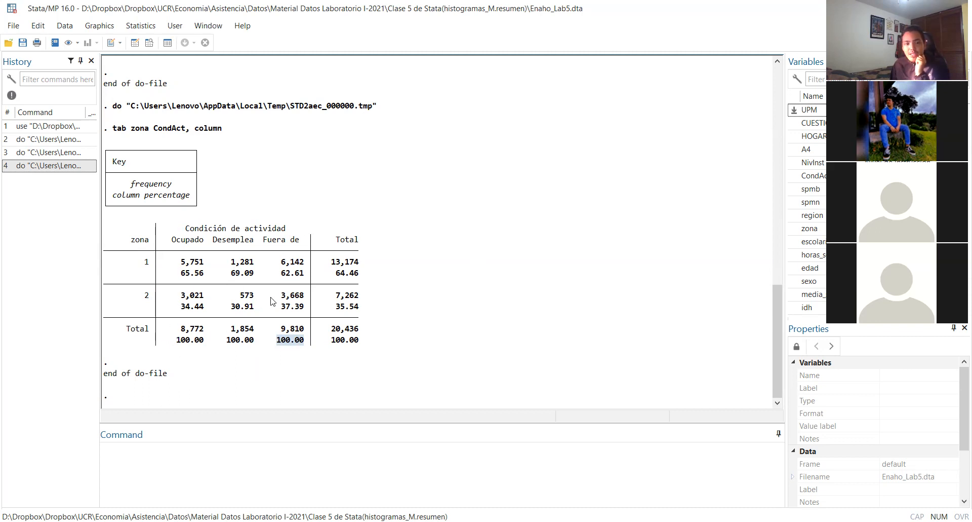
pyautogui.scroll(5, 272, 301)
pyautogui.doubleClick(339, 187)
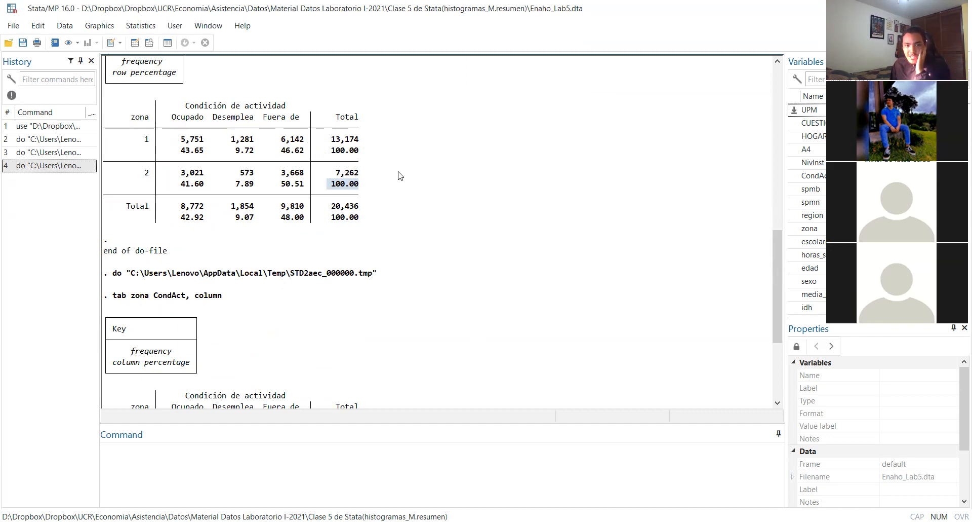
pyautogui.doubleClick(332, 150)
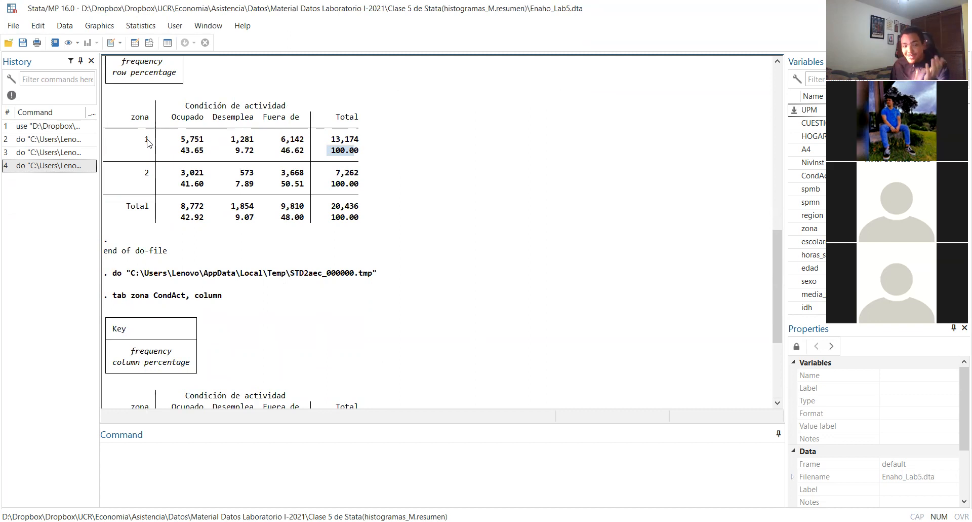
pyautogui.scroll(-4, 146, 155)
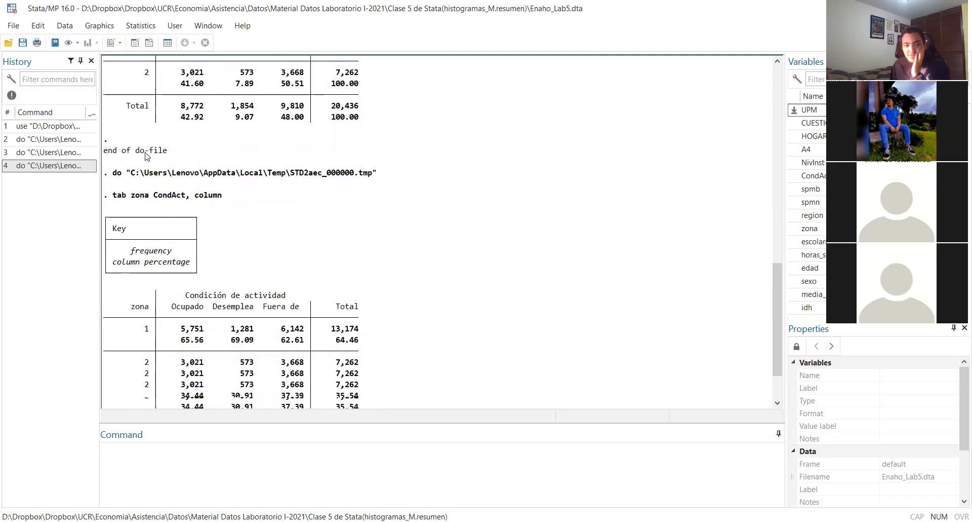
pyautogui.scroll(-1, 145, 156)
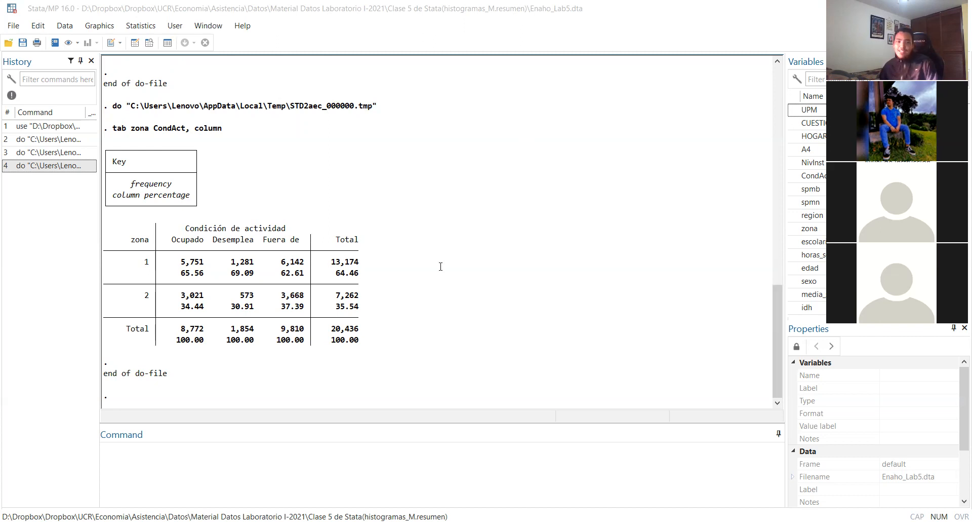
# In the do-file, duplicate the column-percentage comment and its "tab zona CondAct, column" command below the original block
pyautogui.hotkey('alt', 'Tab')
pyautogui.press('Return')
pyautogui.press('Return')
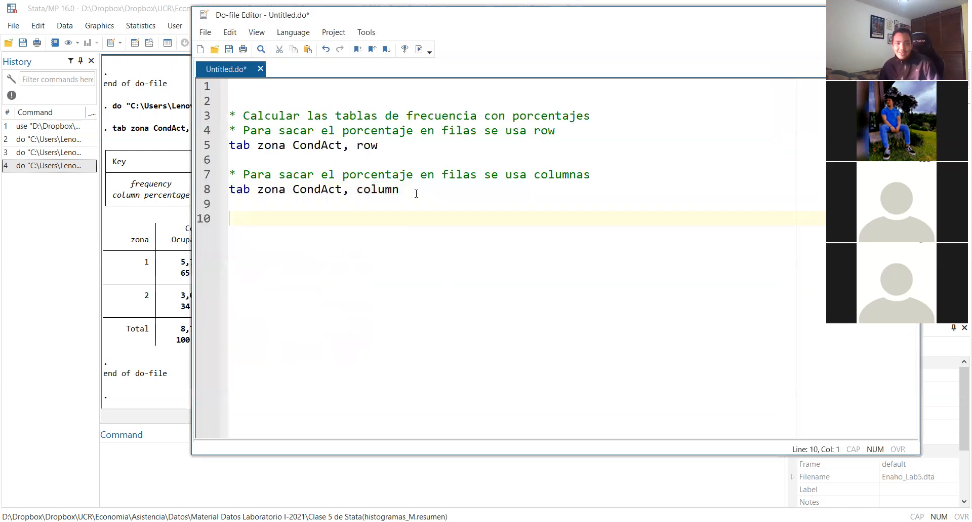
pyautogui.moveTo(416, 186); pyautogui.dragTo(190, 180)
pyautogui.hotkey('ctrl', 'c')
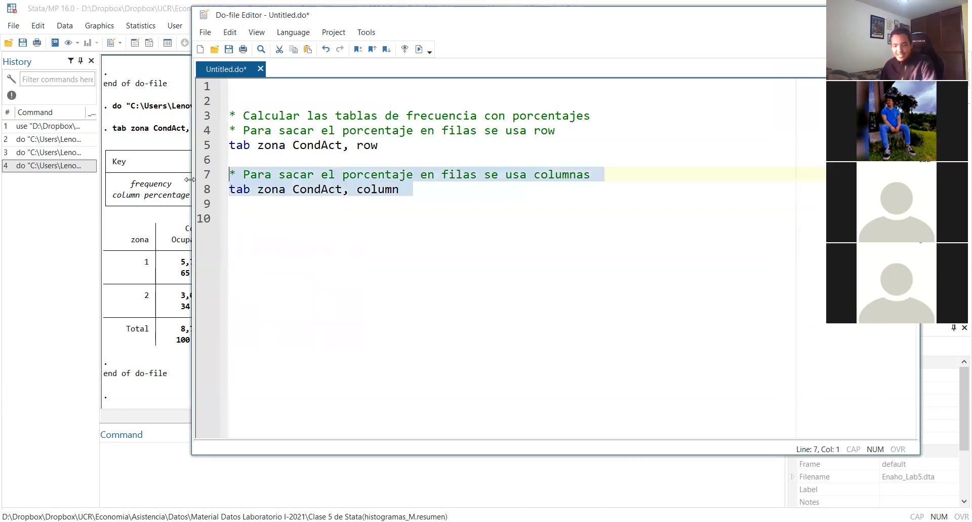
pyautogui.click(255, 221)
pyautogui.hotkey('ctrl', 'v')
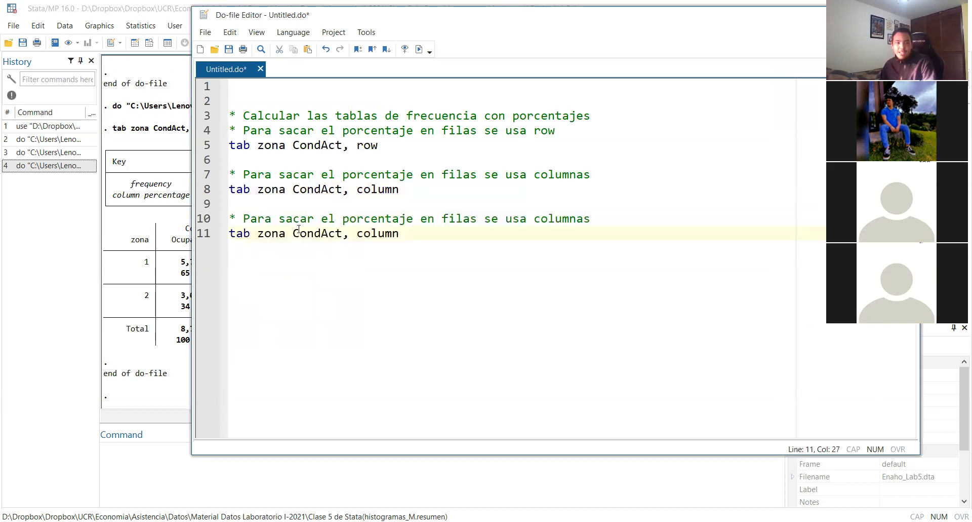
# Correct the original column-percentage comment to read "* Para sacar el porcentaje en columnas se usa column"
pyautogui.doubleClick(468, 175)
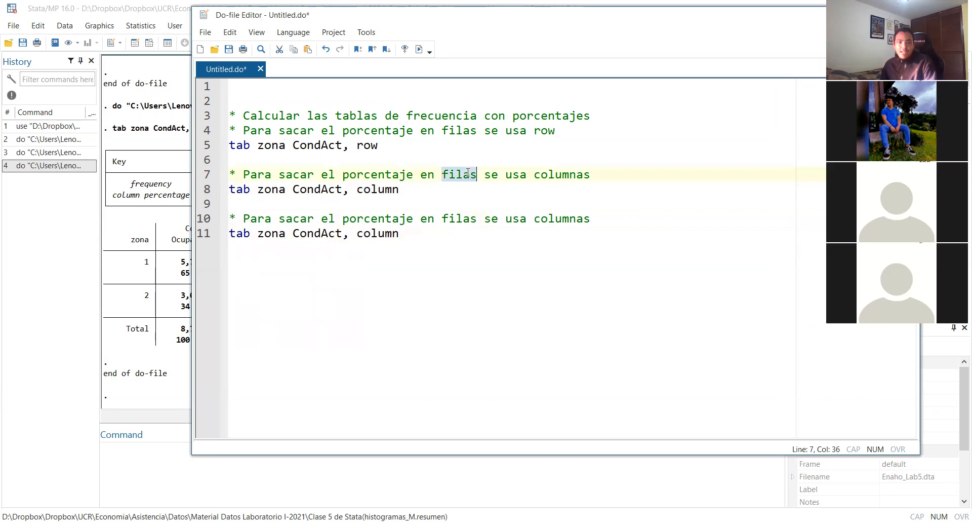
pyautogui.write('col')
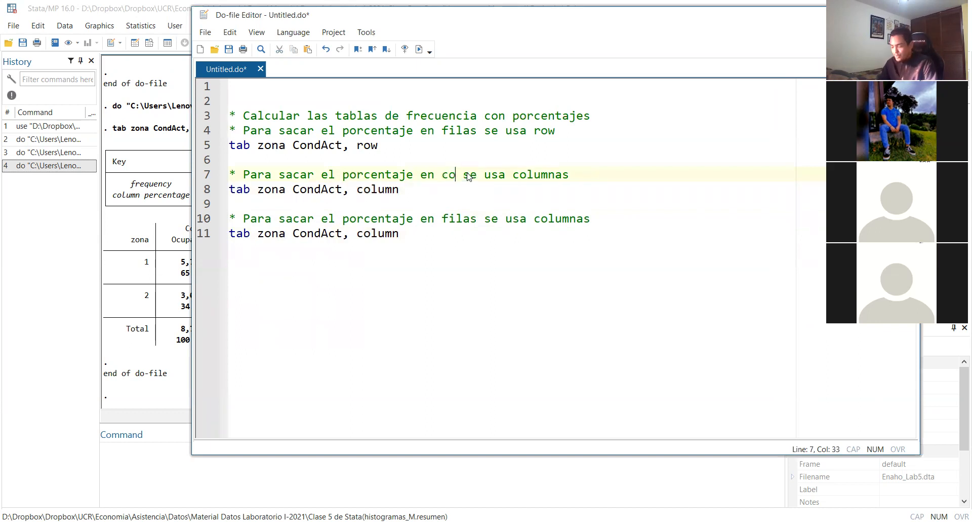
pyautogui.write('umnas')
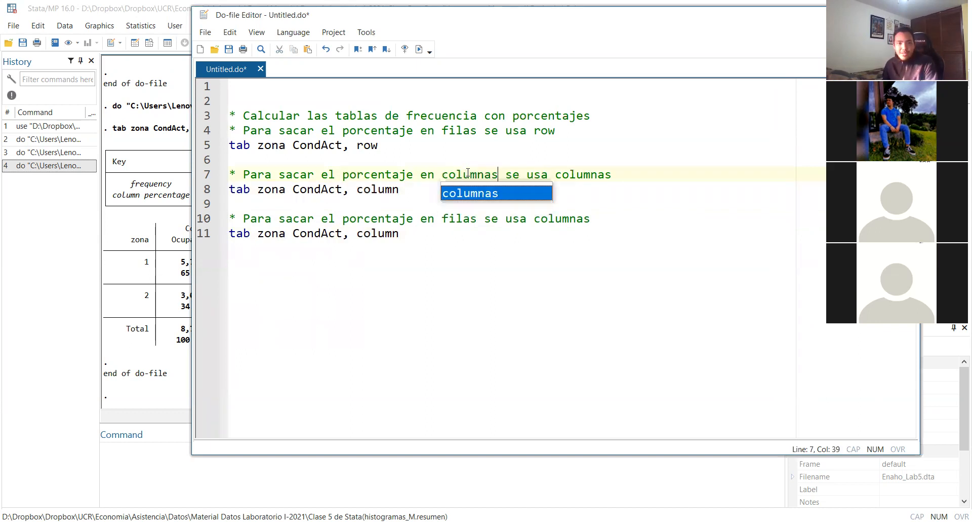
pyautogui.doubleClick(586, 174)
pyautogui.write('col')
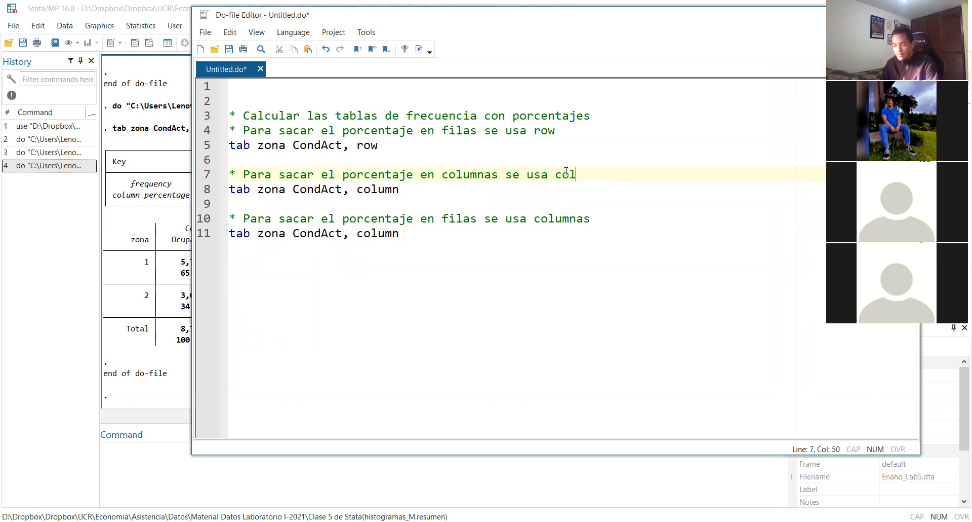
pyautogui.write('umn')
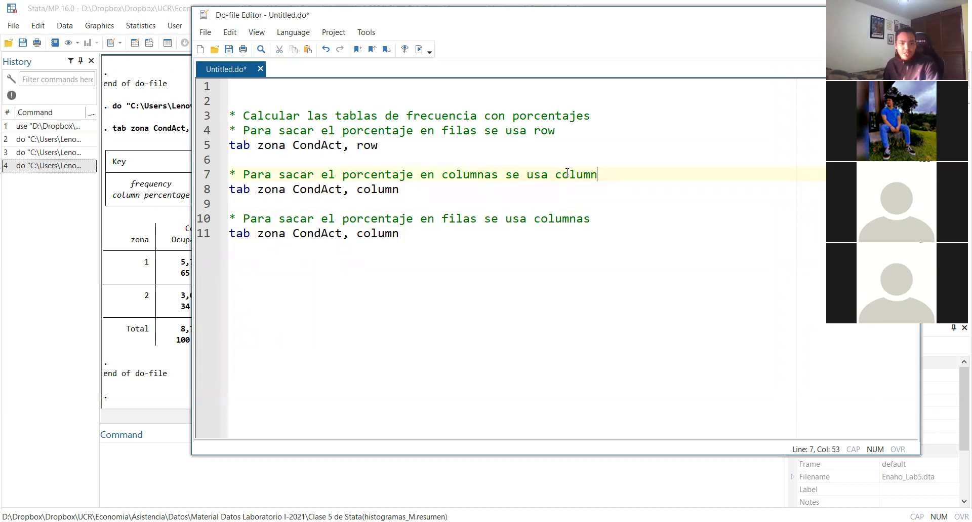
# Change the duplicated block to "* Para sacar el porcentaje del total se usa cell" with the command "tab zona CondAct, cell"
pyautogui.doubleClick(448, 220)
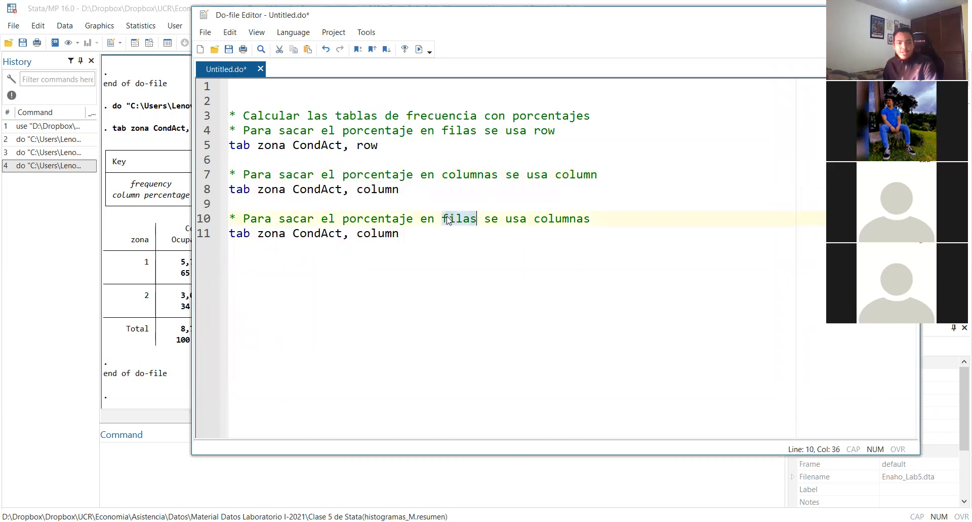
pyautogui.write('total')
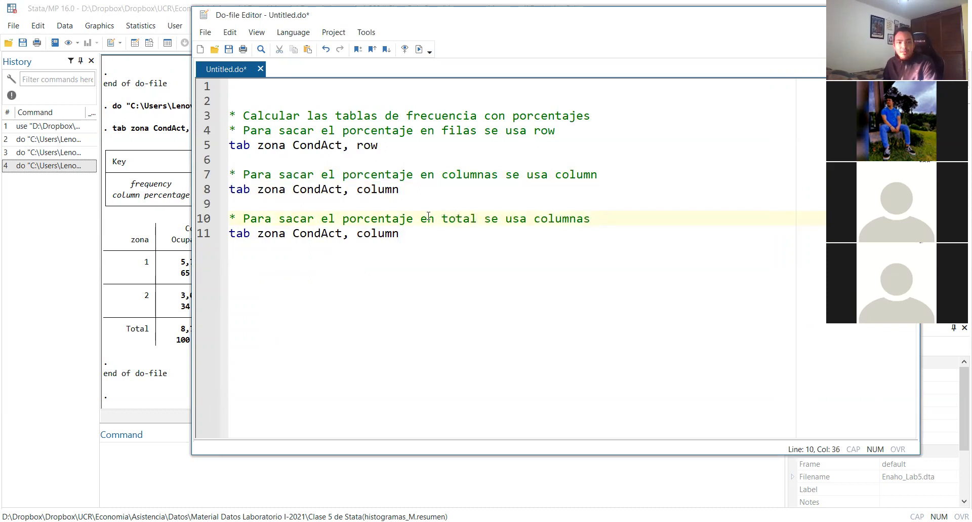
pyautogui.doubleClick(428, 221)
pyautogui.write('del')
pyautogui.doubleClick(546, 218)
pyautogui.write('cell')
pyautogui.doubleClick(370, 234)
pyautogui.write('cell')
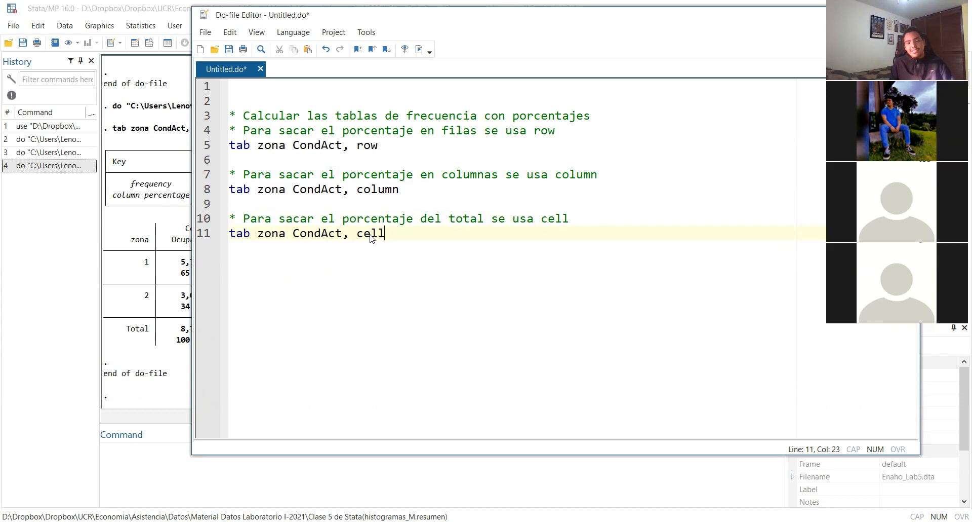
# Run only the "tab zona CondAct, cell" line and bring its output into view in the results window
pyautogui.tripleClick(396, 234)
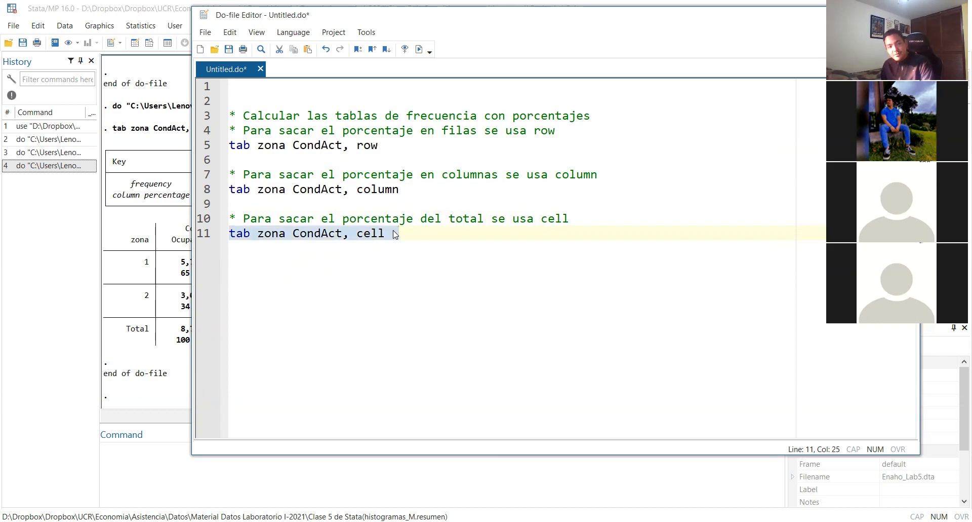
pyautogui.hotkey('ctrl', 'd')
pyautogui.click(143, 293)
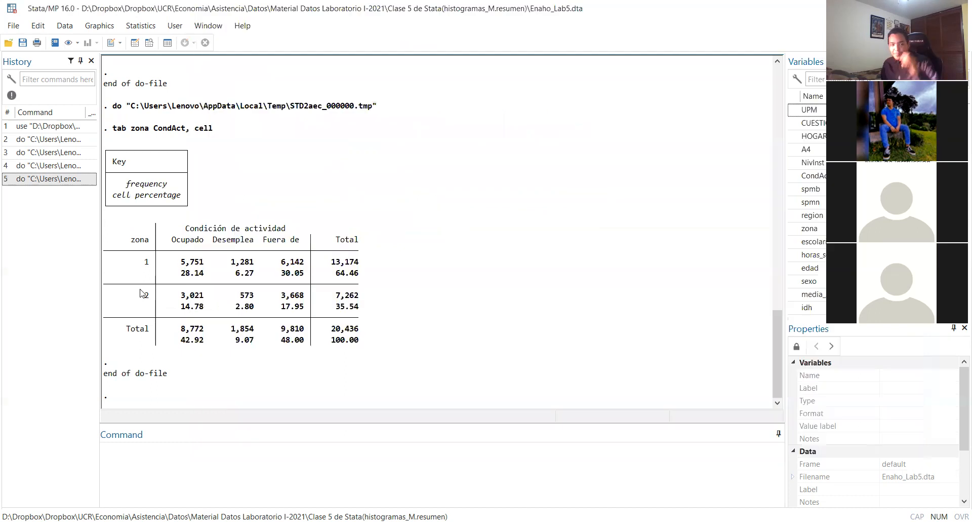
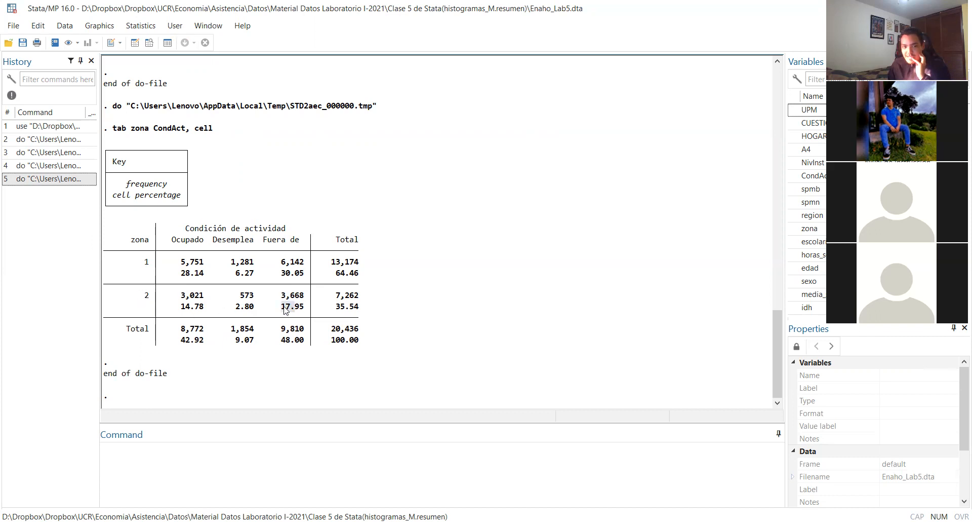
# Examine the cell percentage for people outside the labour force in zona 2 against the overall total of the zona by CondAct table
pyautogui.moveTo(301, 310); pyautogui.dragTo(282, 309)
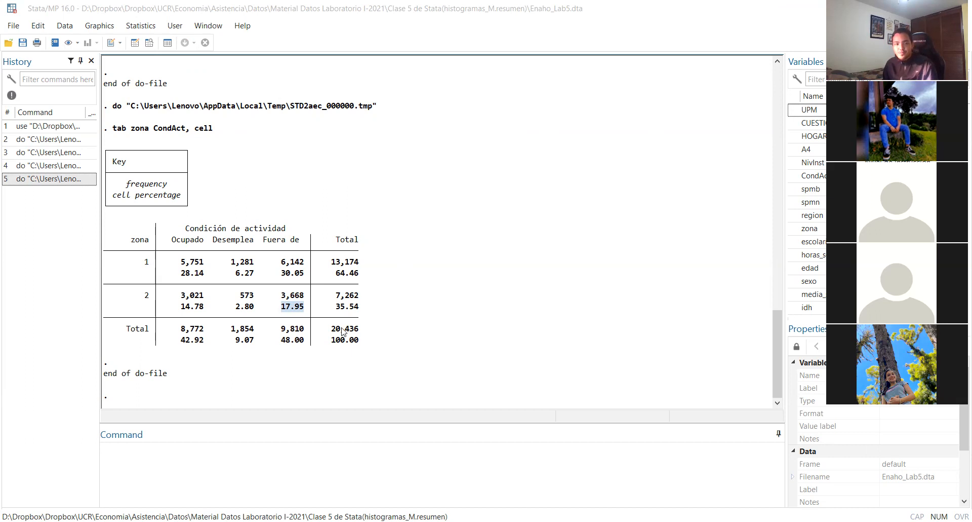
pyautogui.moveTo(323, 327); pyautogui.dragTo(358, 348)
pyautogui.click(359, 348)
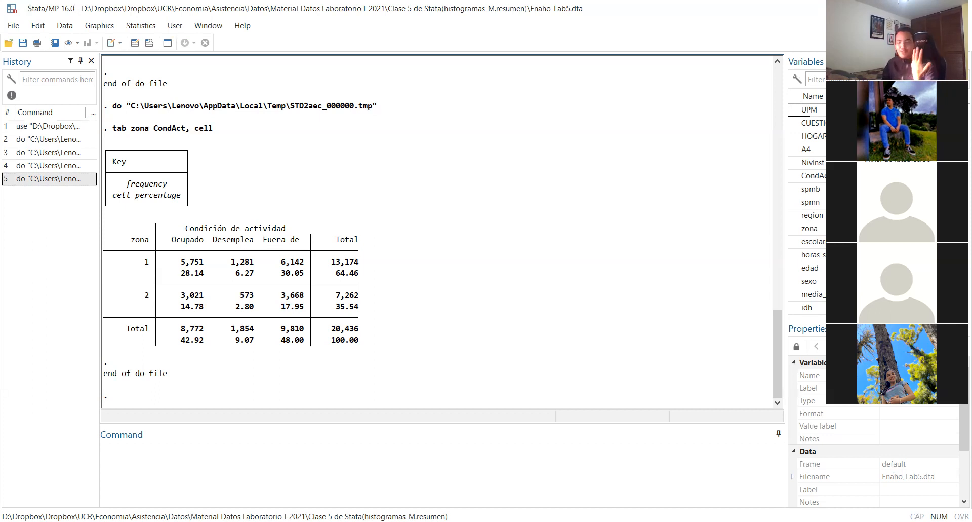
# Add the command "tabulate region sexo, cell" at the end of the do-file, run only that line and show its output table
pyautogui.hotkey('alt', 'Tab')
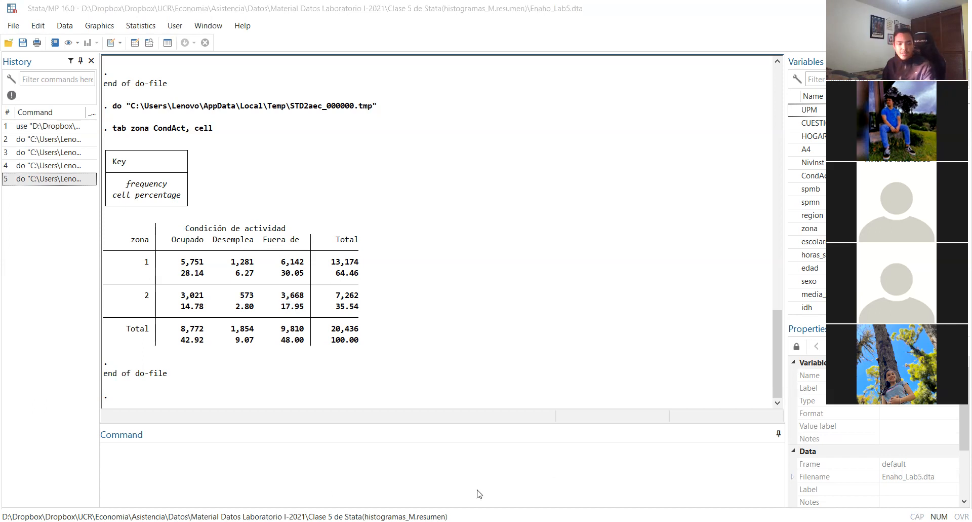
pyautogui.hotkey('alt', 'Tab')
pyautogui.write('tabulate region sexo, cell')
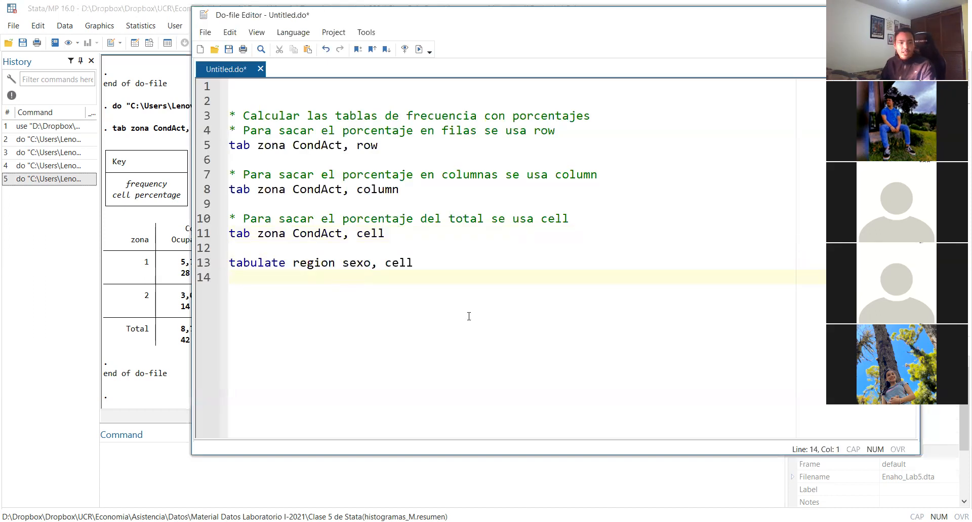
pyautogui.tripleClick(453, 263)
pyautogui.hotkey('ctrl', 'd')
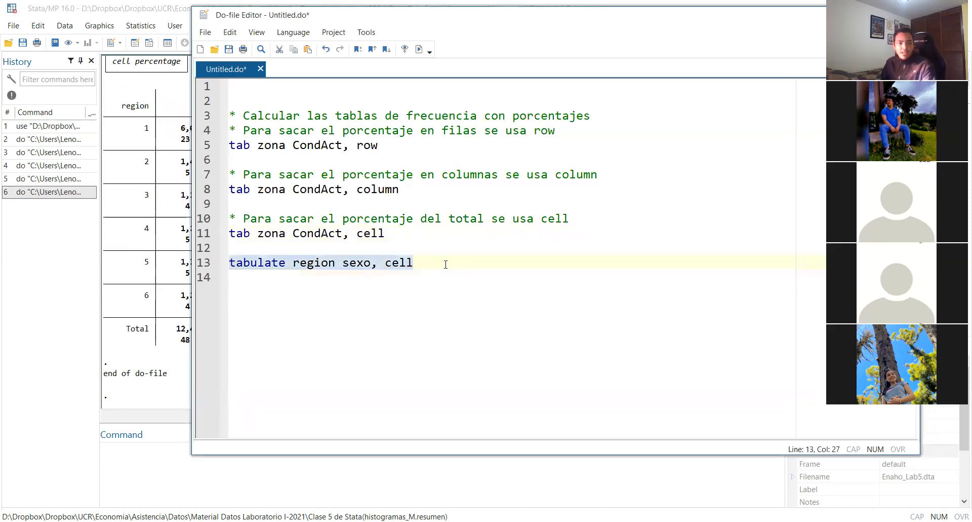
pyautogui.click(108, 356)
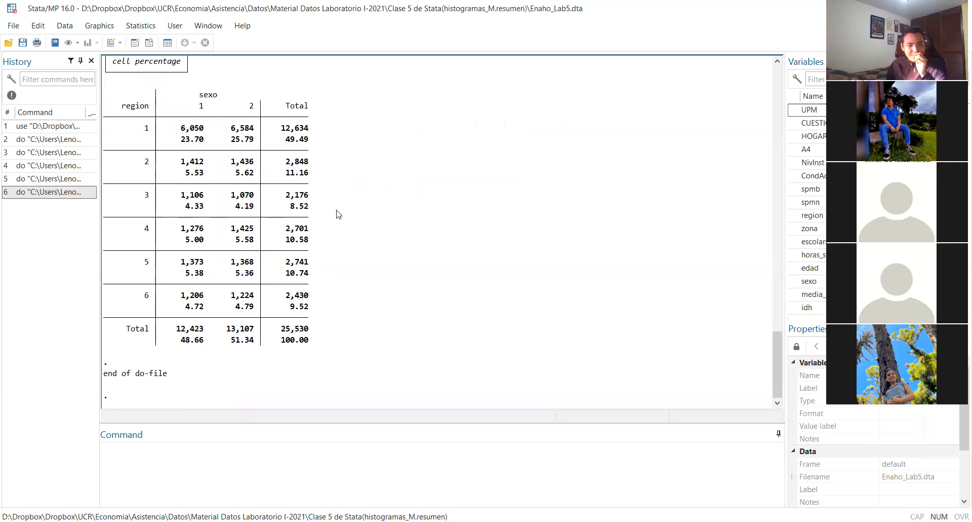
pyautogui.scroll(4, 302, 256)
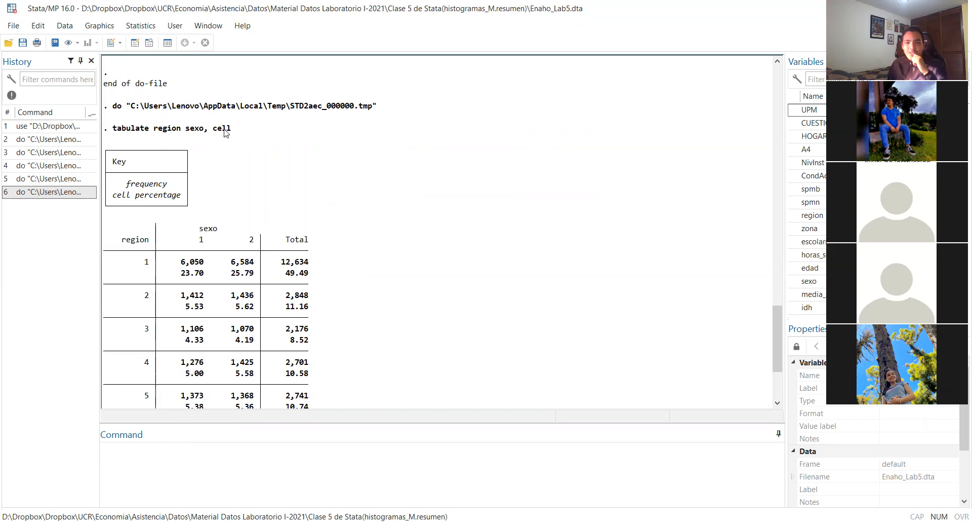
# Browse the Enaho_Lab5 dataset to check which variables hold labelled categories, such as A4 and CondAct
pyautogui.click(146, 45)
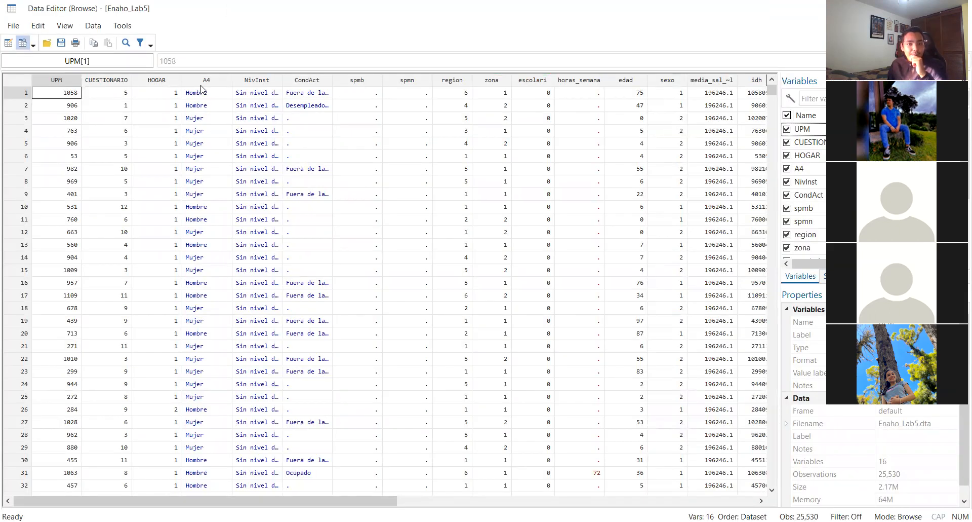
pyautogui.moveTo(228, 500)
pyautogui.mouseDown()
pyautogui.moveTo(480, 500)
pyautogui.moveTo(228, 500)
pyautogui.mouseUp()
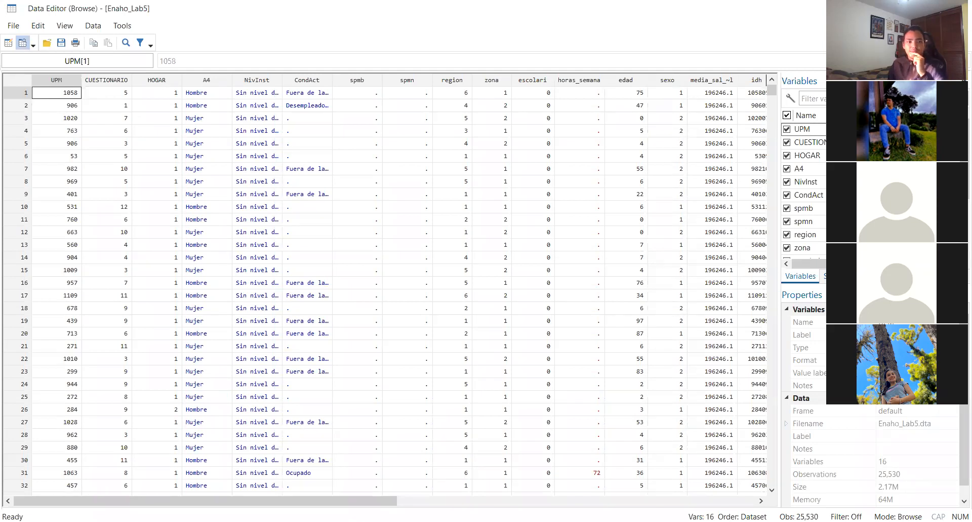
pyautogui.hotkey('alt', 'Tab')
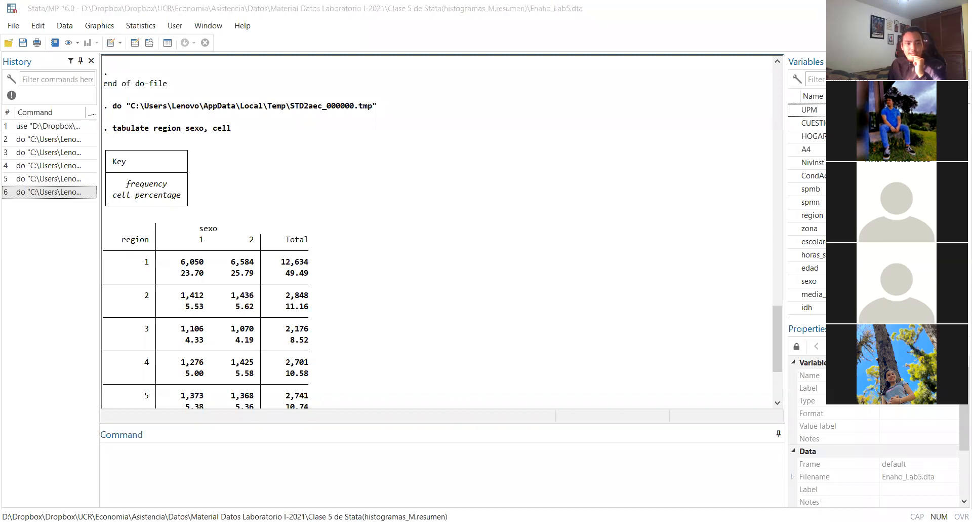
# In the do-file's last command, replace region with CondAct and sexo with A4, giving "tabulate CondAct A4, cell"
pyautogui.hotkey('alt', 'Tab')
pyautogui.doubleClick(318, 263)
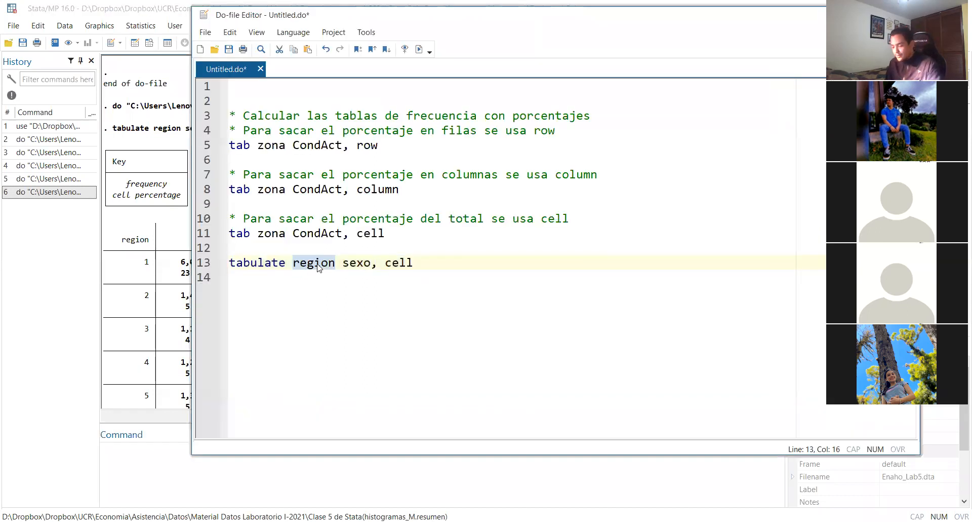
pyautogui.write('C')
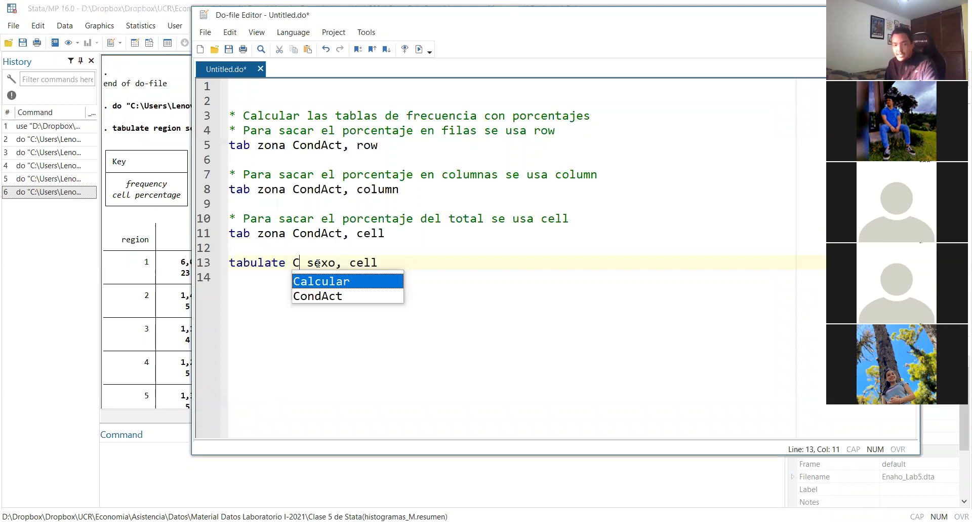
pyautogui.write('ondAct')
pyautogui.doubleClick(360, 267)
pyautogui.write('A4')
# Run only the "tabulate CondAct A4, cell" line and bring its output into view in the results window
pyautogui.tripleClick(415, 264)
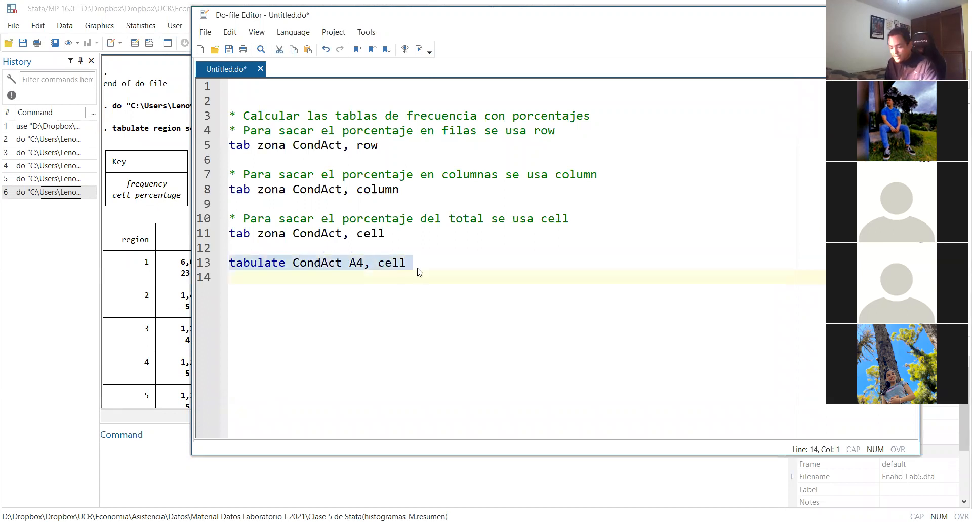
pyautogui.hotkey('ctrl', 'd')
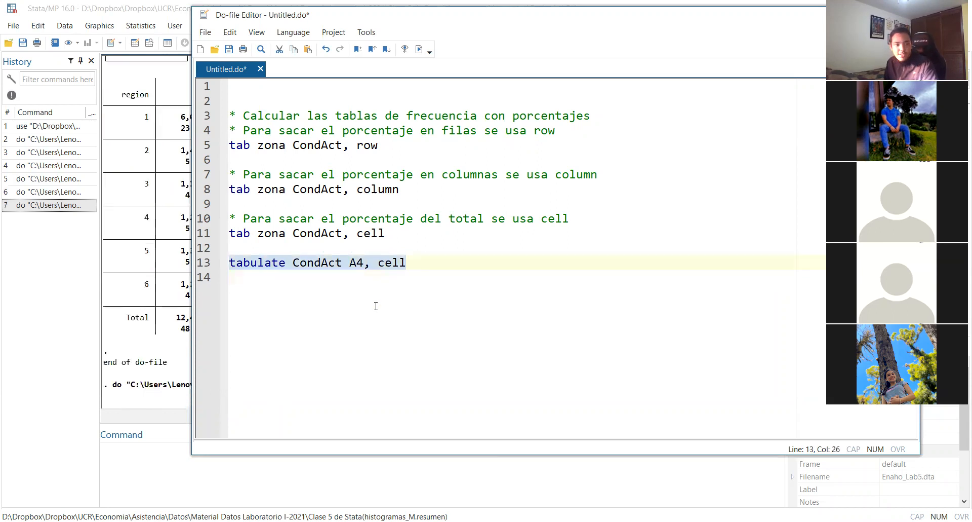
pyautogui.click(107, 378)
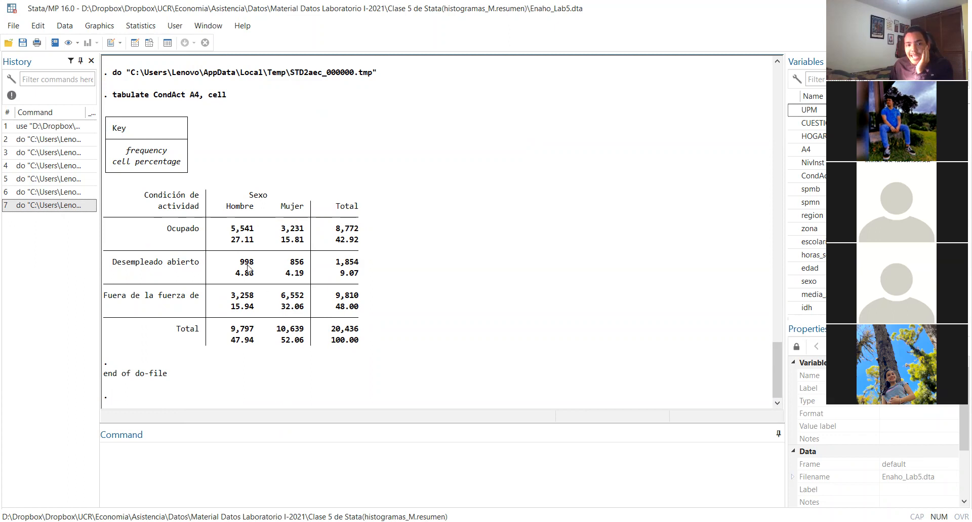
# Examine the CondAct by A4 cell percentages for employed men, unemployed women and men outside the labour force against the overall total
pyautogui.moveTo(227, 239); pyautogui.dragTo(255, 244)
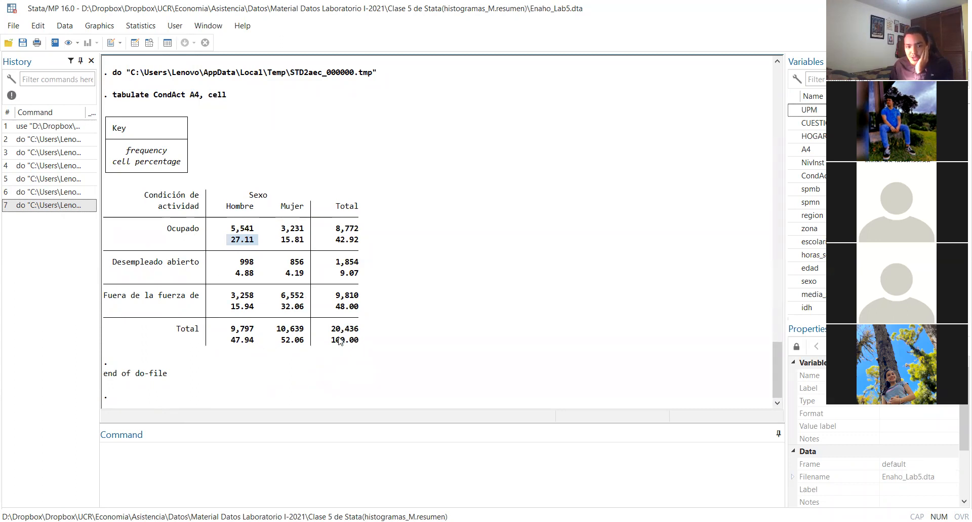
pyautogui.moveTo(286, 273); pyautogui.dragTo(303, 276)
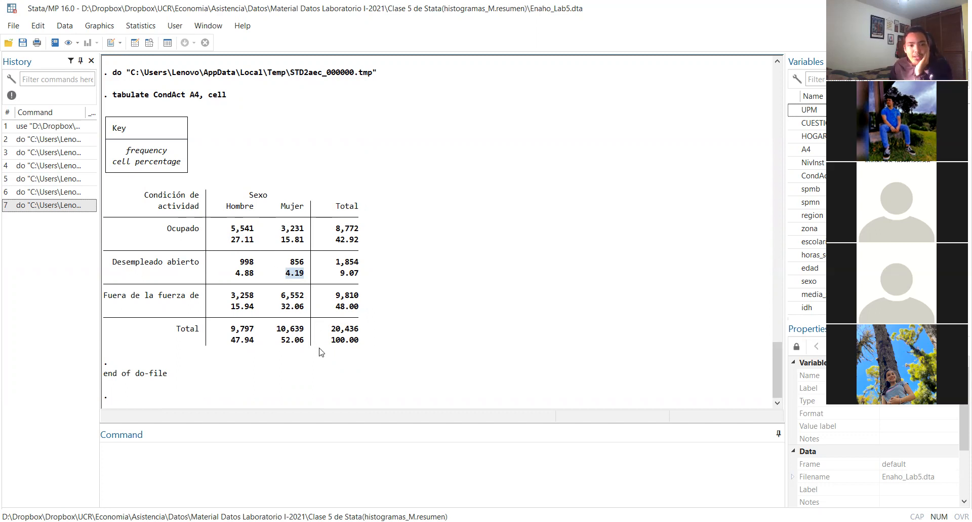
pyautogui.click(351, 334)
pyautogui.moveTo(255, 311); pyautogui.dragTo(232, 310)
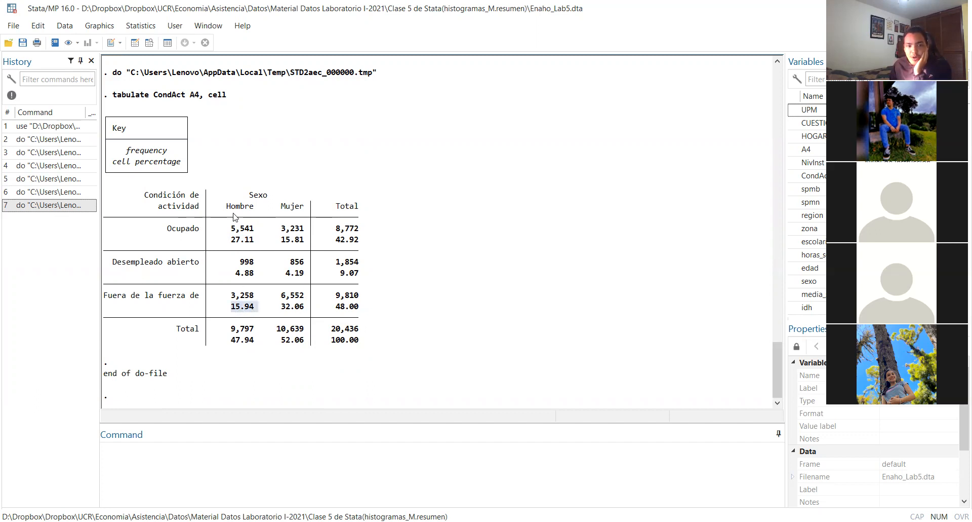
pyautogui.moveTo(131, 299); pyautogui.dragTo(172, 299)
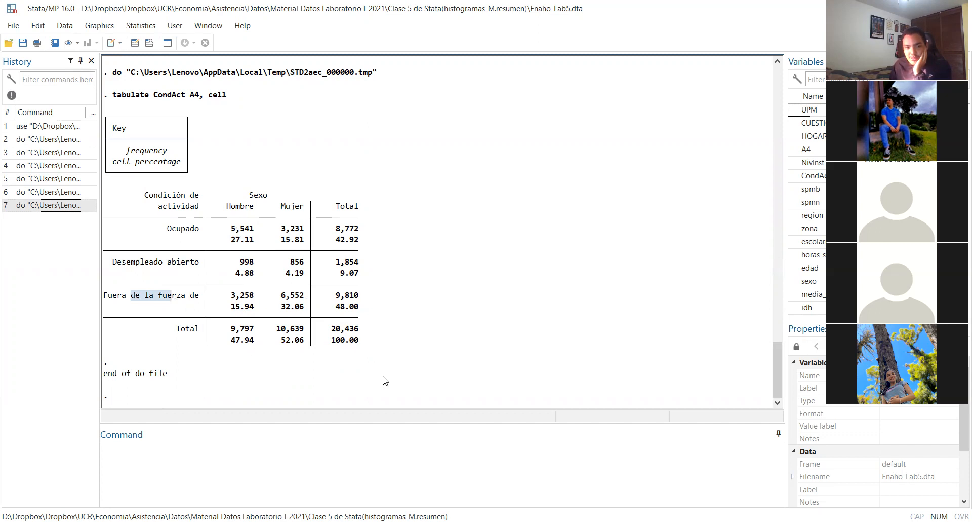
pyautogui.click(384, 376)
pyautogui.moveTo(335, 342); pyautogui.dragTo(367, 346)
pyautogui.click(378, 356)
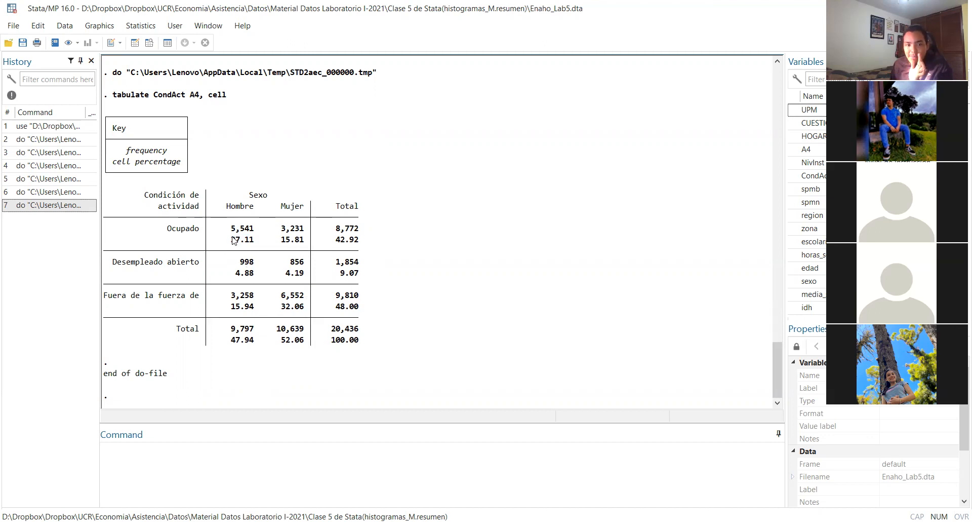
pyautogui.moveTo(231, 240); pyautogui.dragTo(254, 243)
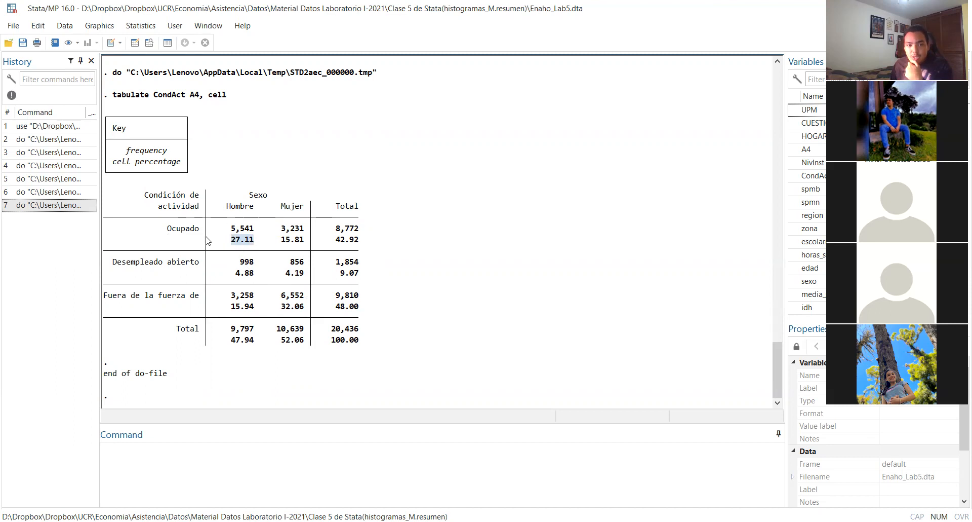
pyautogui.click(344, 338)
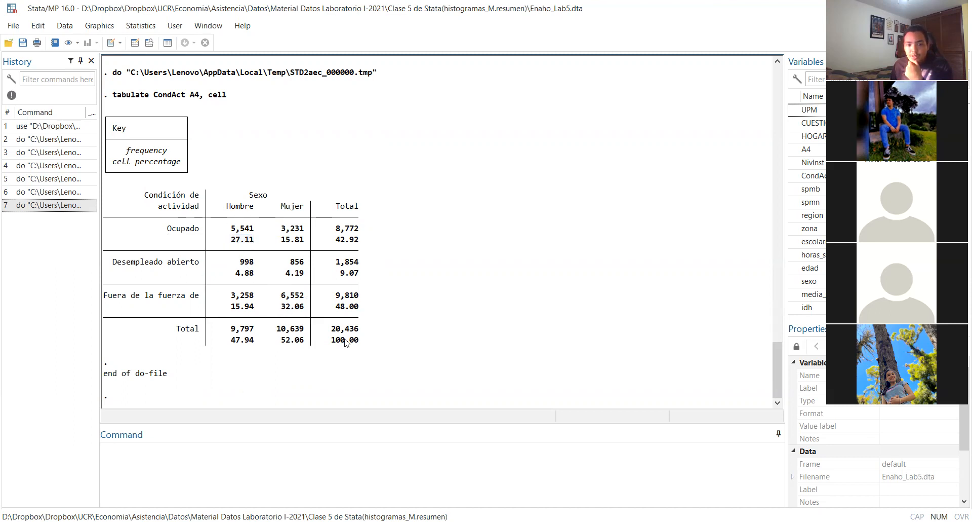
pyautogui.moveTo(323, 325); pyautogui.dragTo(348, 346)
pyautogui.click(355, 349)
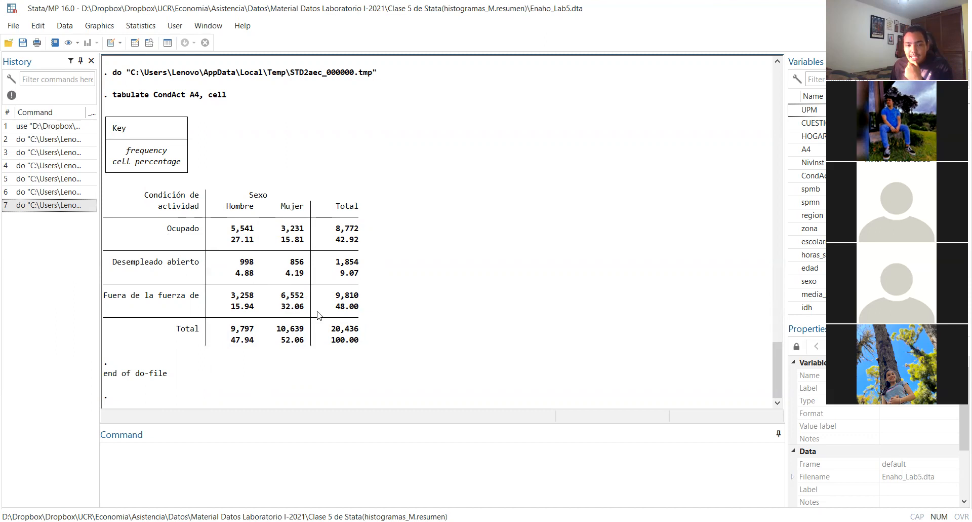
pyautogui.moveTo(289, 274); pyautogui.dragTo(304, 276)
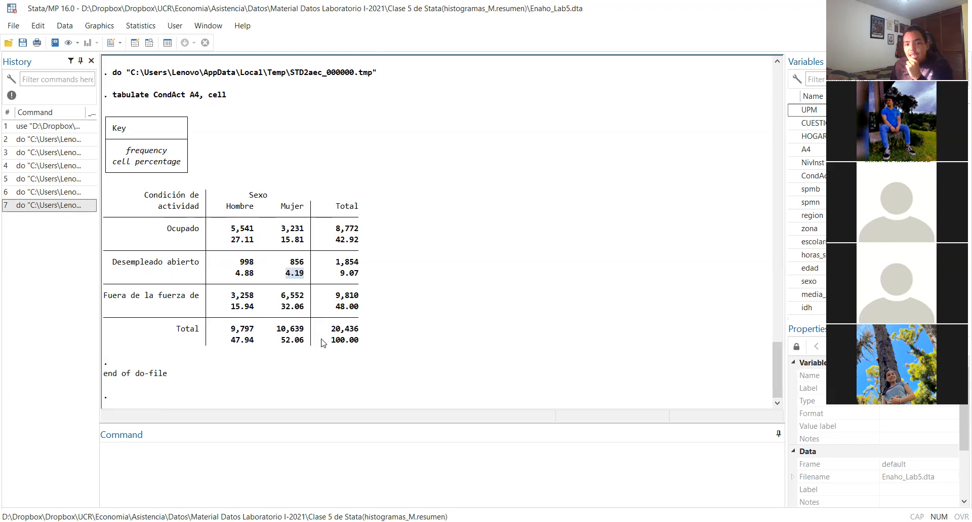
pyautogui.moveTo(231, 306); pyautogui.dragTo(249, 311)
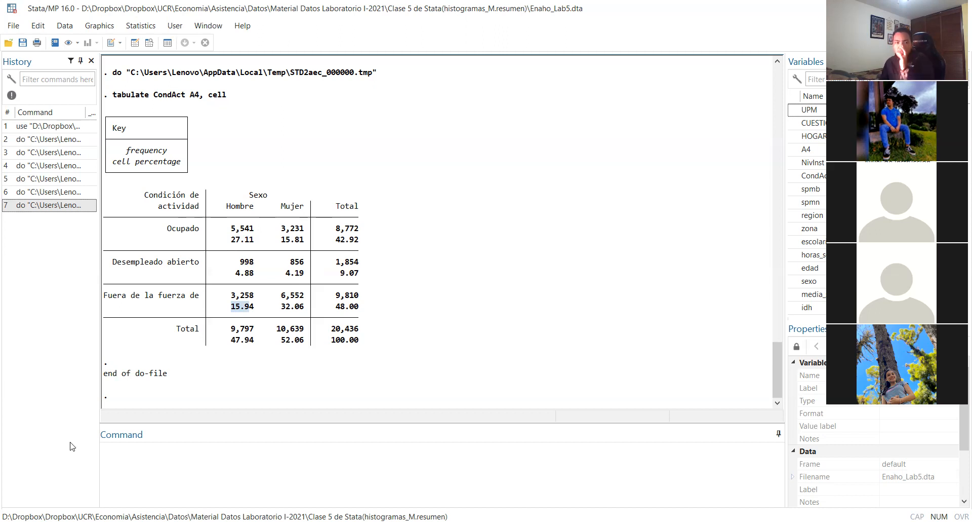
# Try to tabulate the sex variable alone with cell percentages by running "tab A4, cell" as a direct command
pyautogui.click(190, 479)
pyautogui.write('tab')
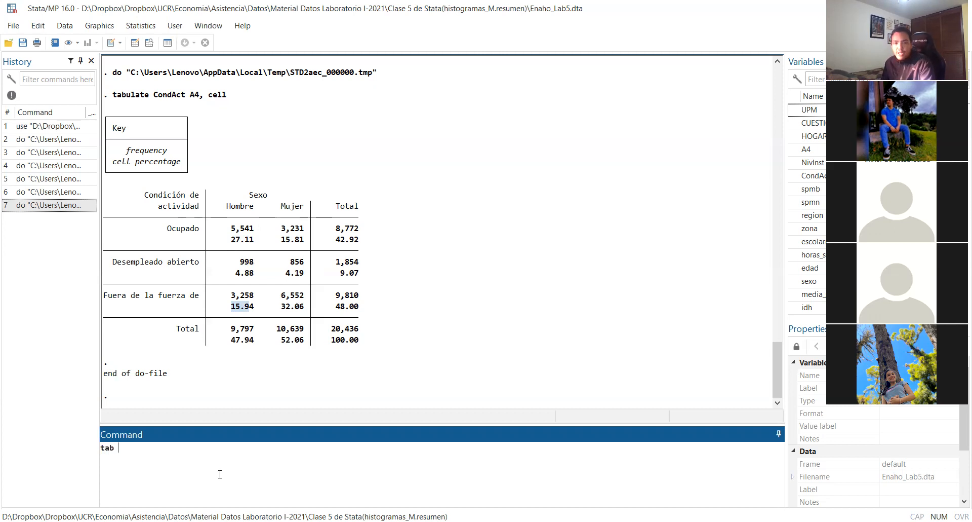
pyautogui.click(717, 138)
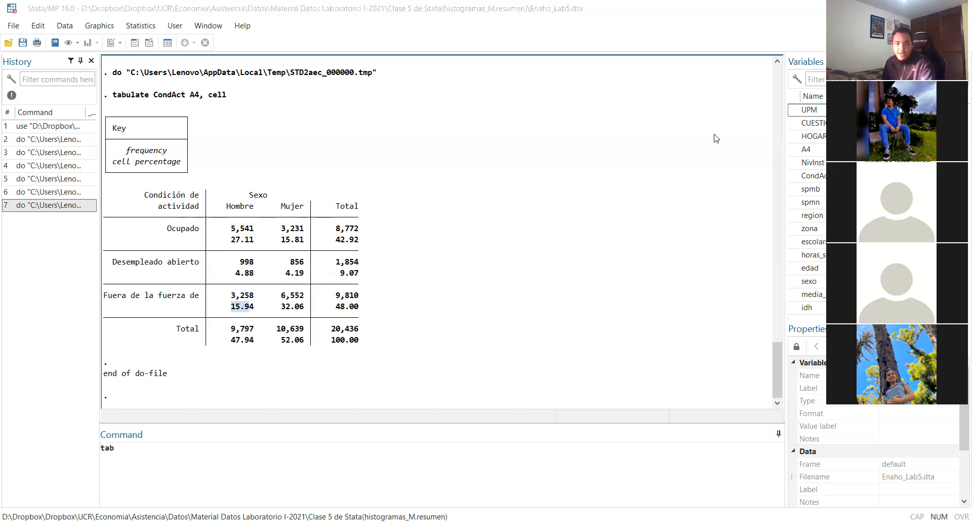
pyautogui.click(441, 457)
pyautogui.write('A4,')
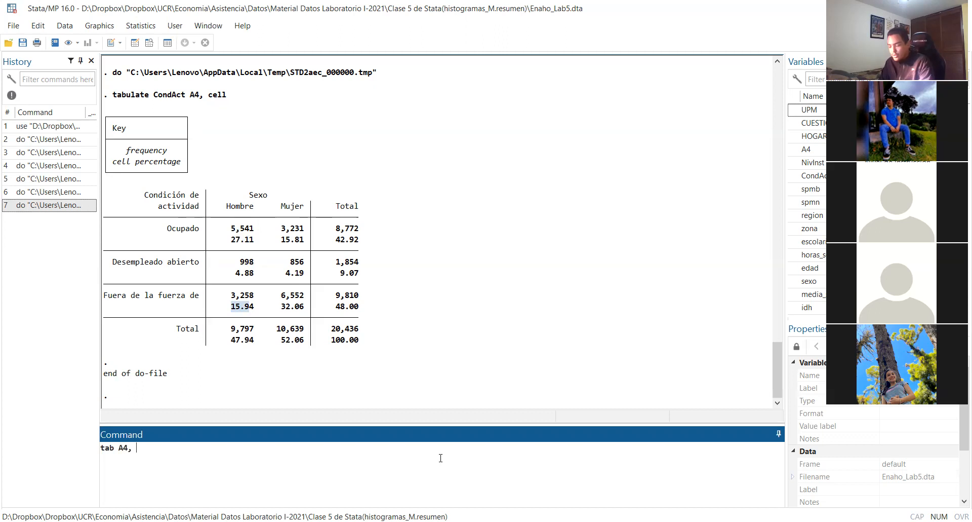
pyautogui.write(' cell')
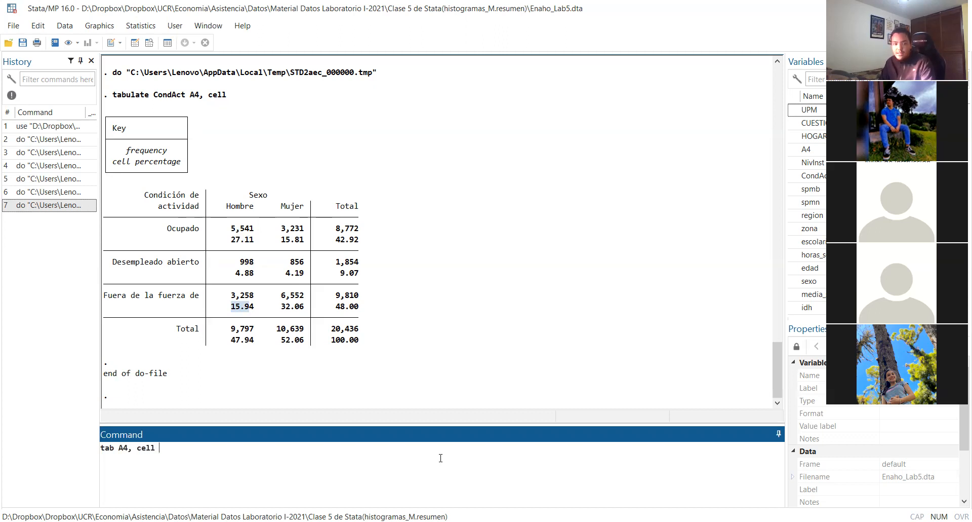
pyautogui.press('Return')
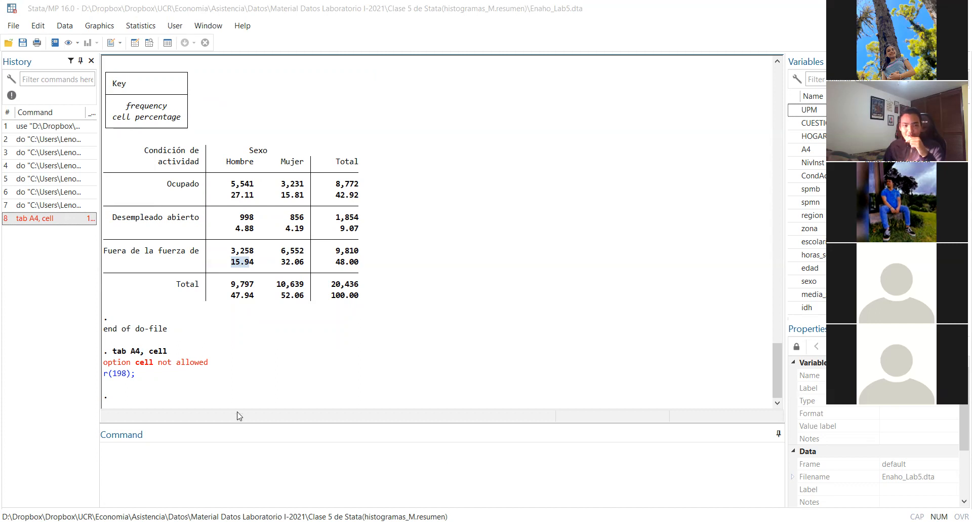
# Run "tab A4" as a direct command and check the percentages of men and women in the resulting frequency table
pyautogui.click(203, 463)
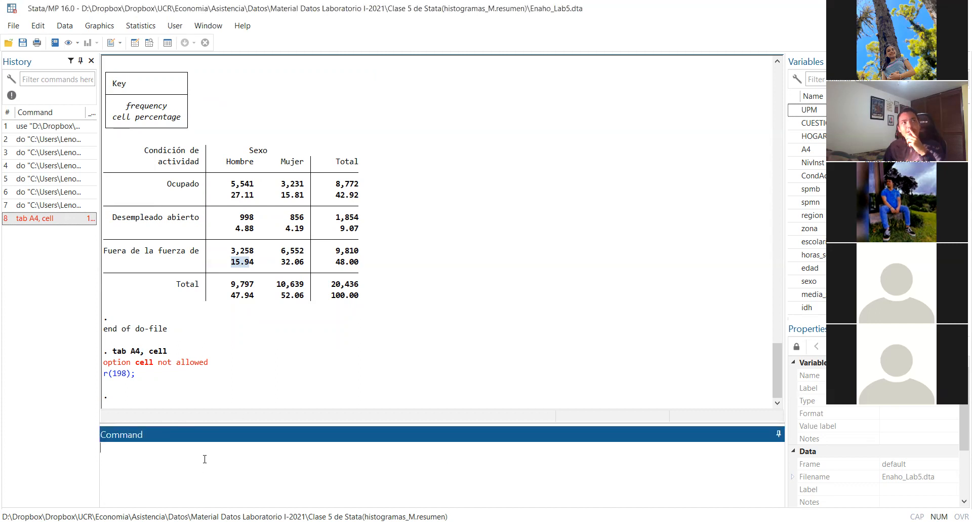
pyautogui.write('tab A4')
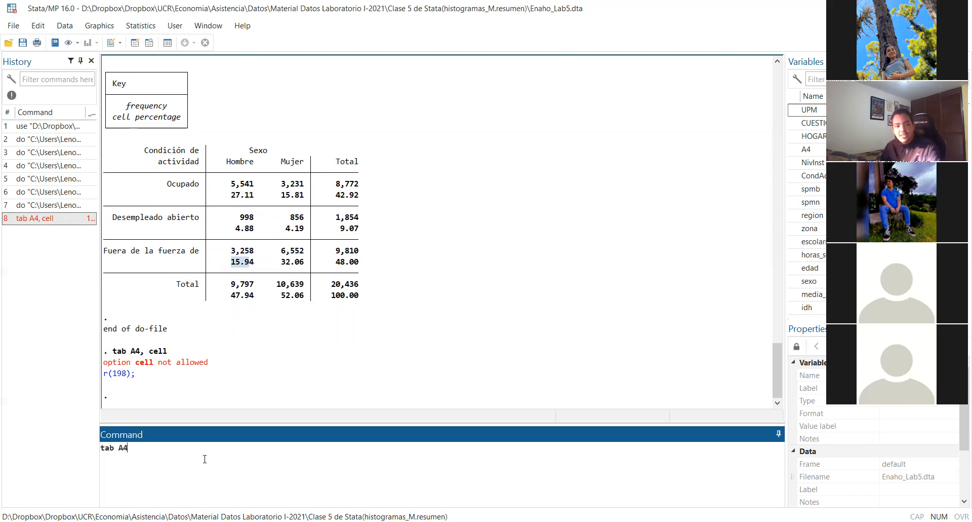
pyautogui.press('Return')
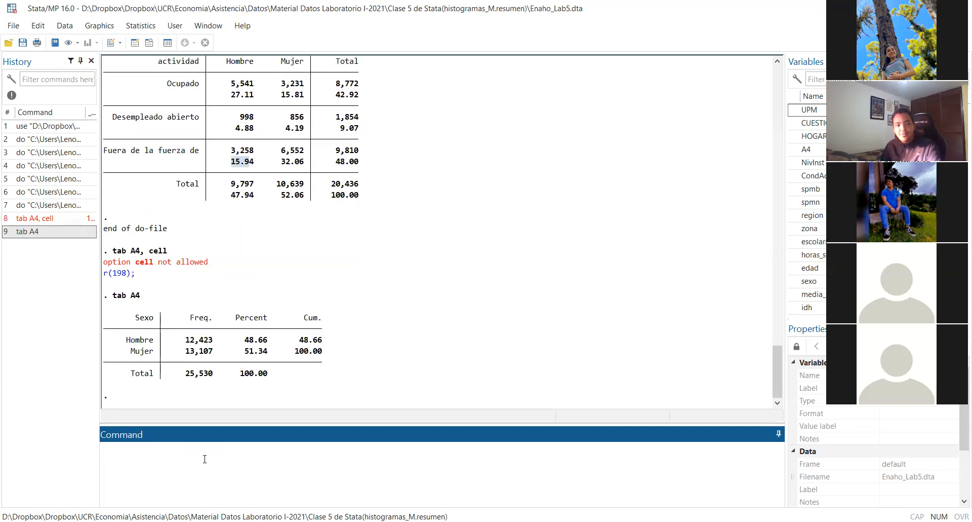
pyautogui.moveTo(241, 339); pyautogui.dragTo(265, 341)
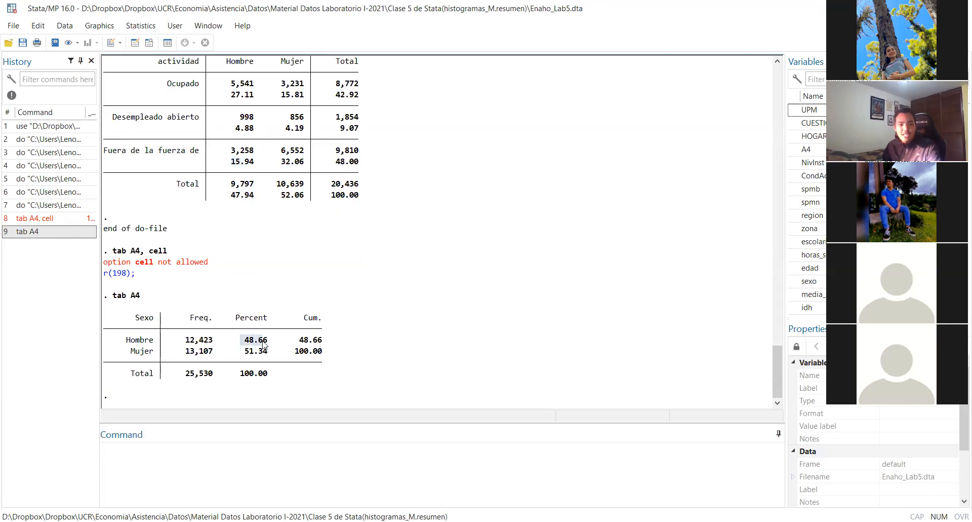
pyautogui.click(249, 356)
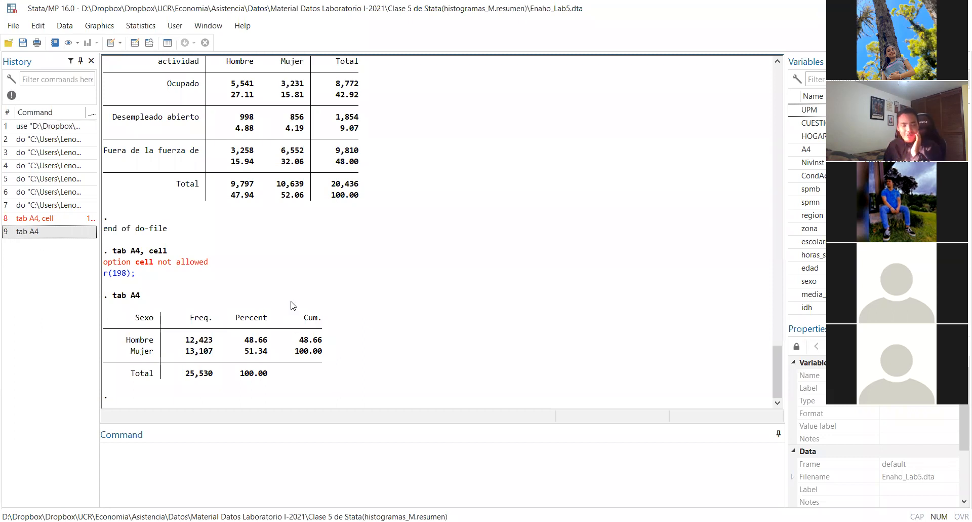
# Compare the sex totals in the CondAct by A4 cell-percentage table with the percentages of men and women in the A4 frequency table
pyautogui.scroll(2, 255, 290)
pyautogui.scroll(4, 256, 290)
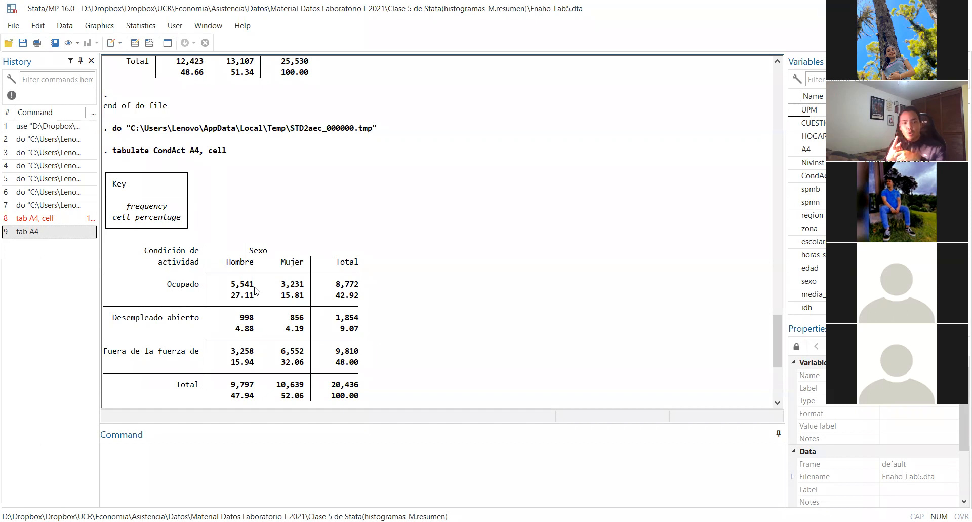
pyautogui.scroll(-6, 255, 291)
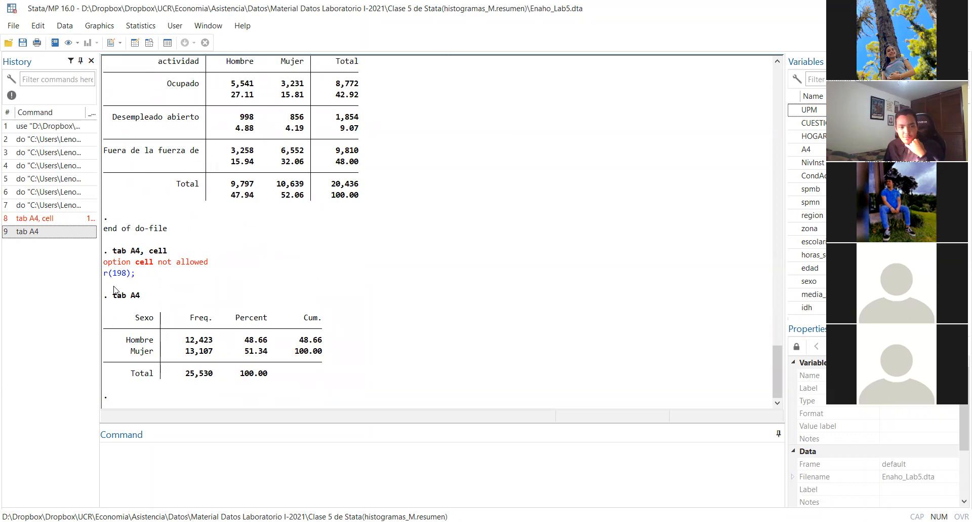
pyautogui.moveTo(112, 295); pyautogui.dragTo(142, 297)
pyautogui.click(146, 346)
pyautogui.moveTo(127, 342); pyautogui.dragTo(273, 352)
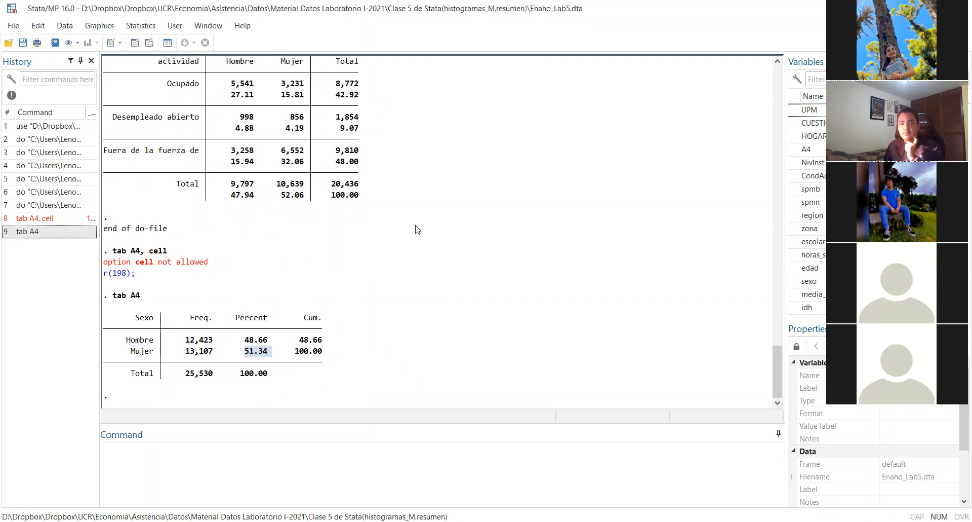
pyautogui.scroll(1, 416, 228)
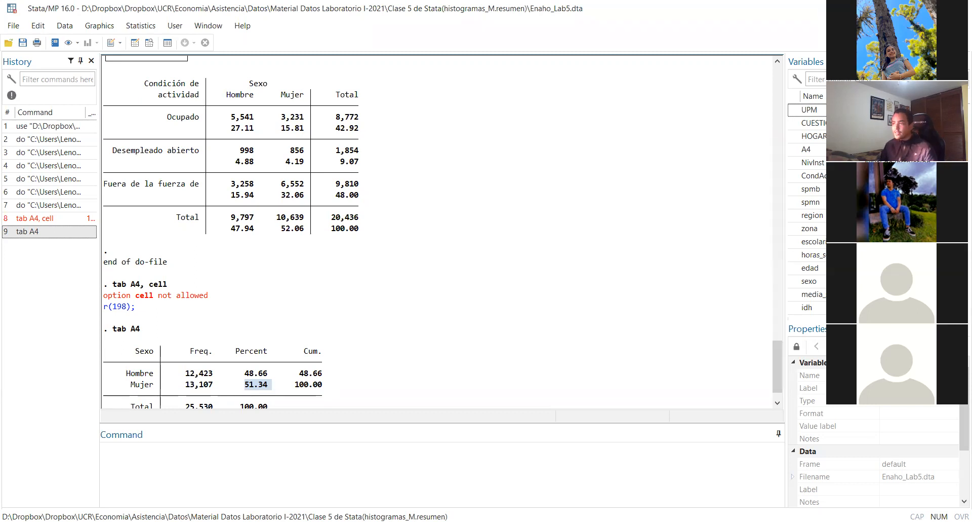
# In the do-file, add the frequency weight [fweight=FACTOR] before the comma in the "tabulate CondAct A4, cell" line
pyautogui.hotkey('alt', 'Tab')
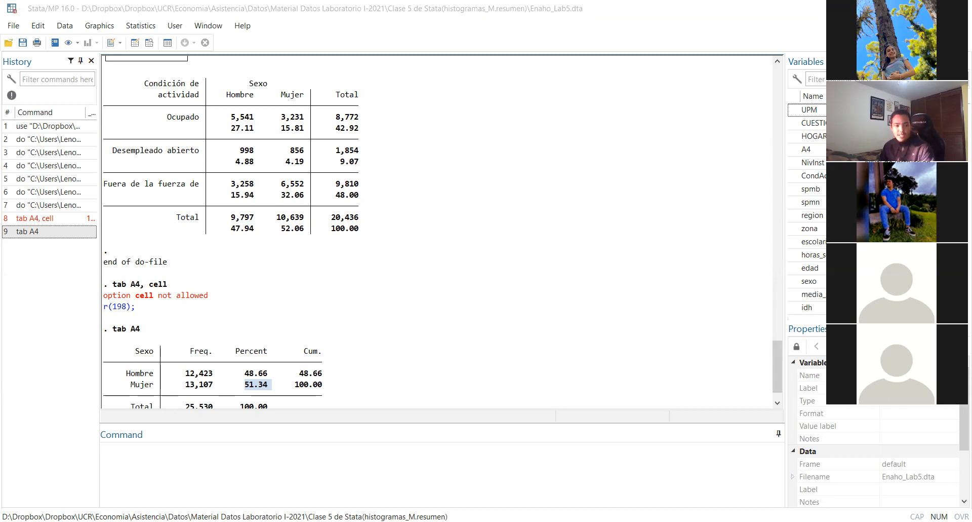
pyautogui.click(469, 483)
pyautogui.click(348, 250)
pyautogui.click(408, 262)
pyautogui.click(239, 271)
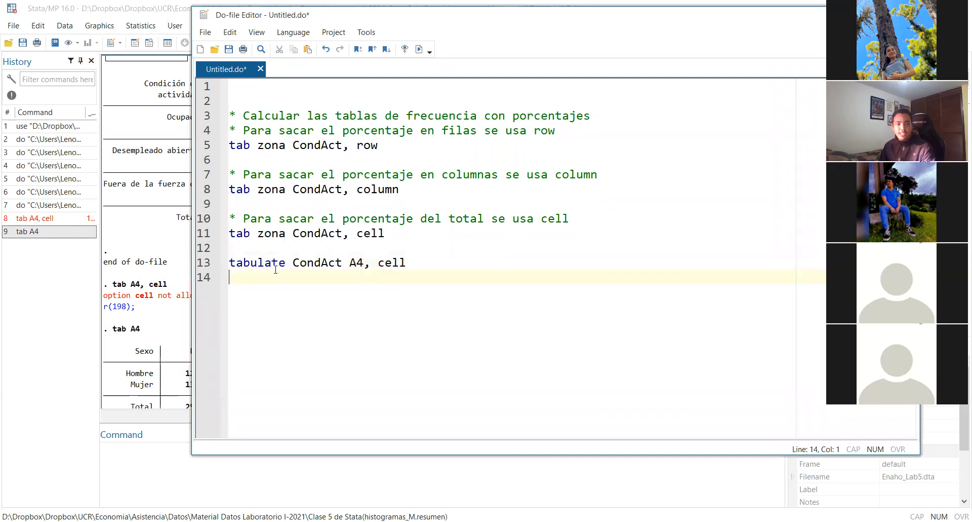
pyautogui.click(363, 262)
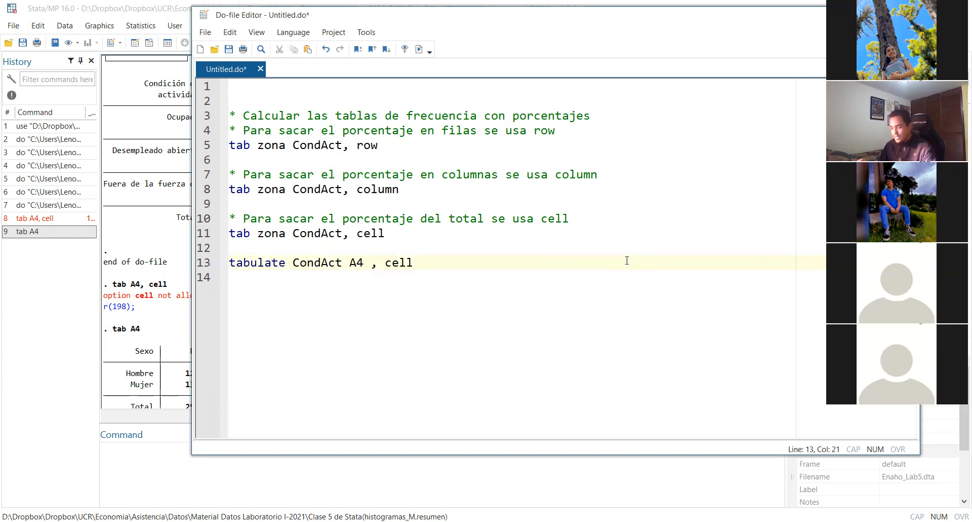
pyautogui.write('[')
pyautogui.write('fweig')
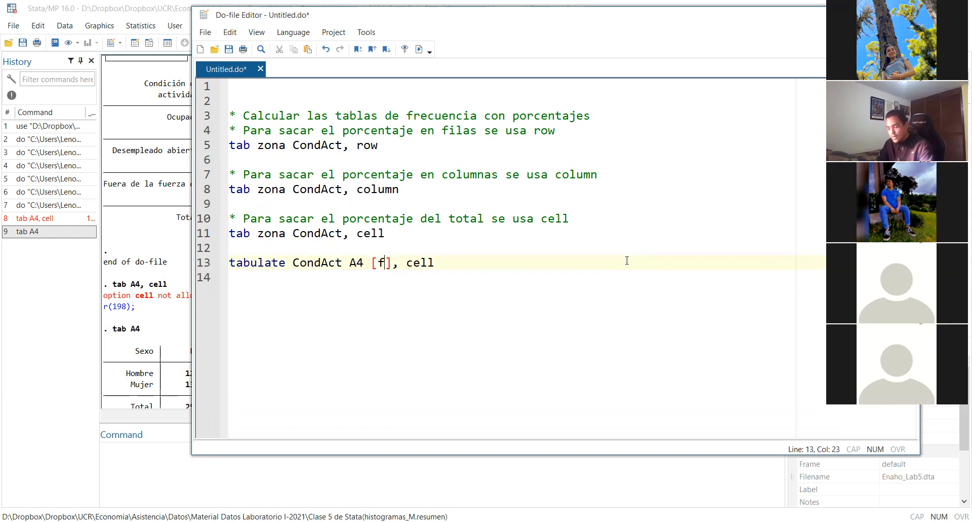
pyautogui.write('ht')
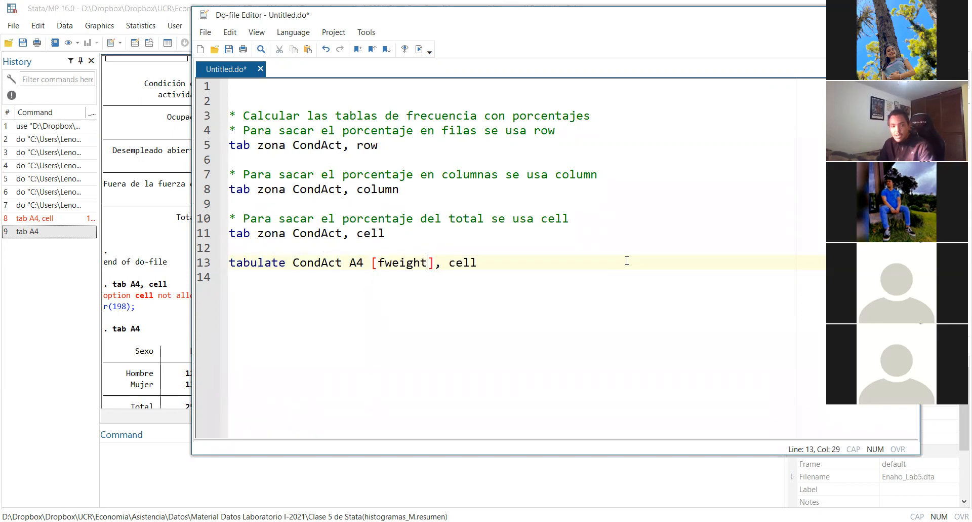
pyautogui.write('0')
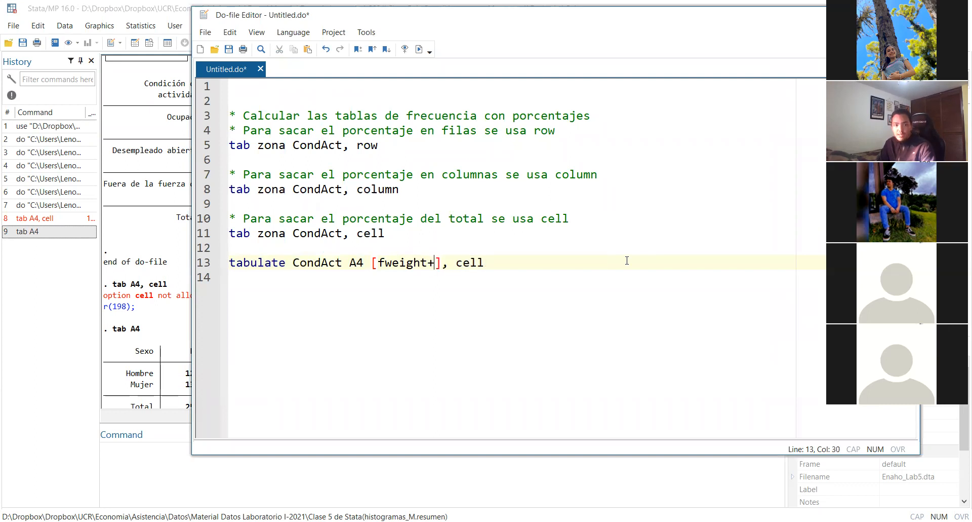
pyautogui.press('BackSpace')
pyautogui.write('=FACTOR')
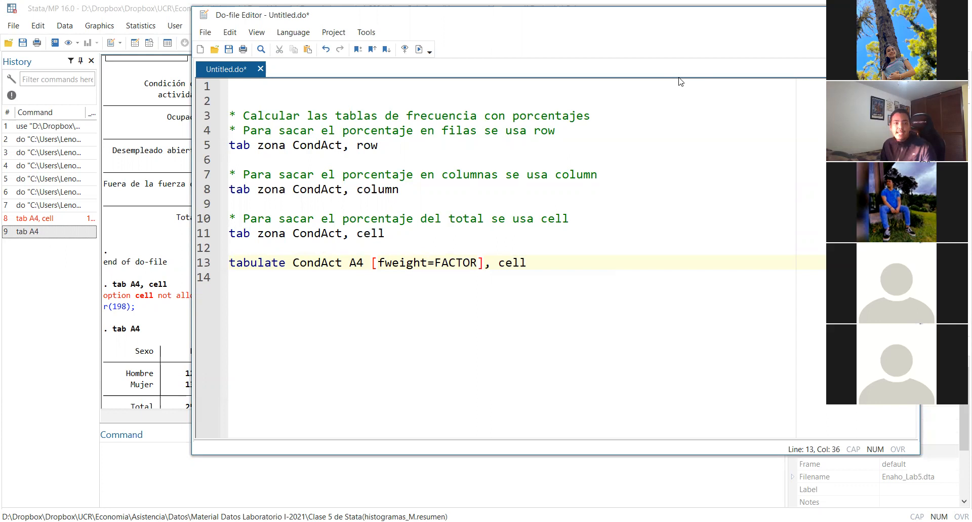
# Review the [fweight=FACTOR] expression and its placement before the comma in the tabulate line
pyautogui.doubleClick(575, 287)
pyautogui.tripleClick(574, 287)
pyautogui.doubleClick(575, 287)
pyautogui.tripleClick(574, 286)
pyautogui.doubleClick(574, 286)
pyautogui.tripleClick(580, 297)
pyautogui.click(567, 297)
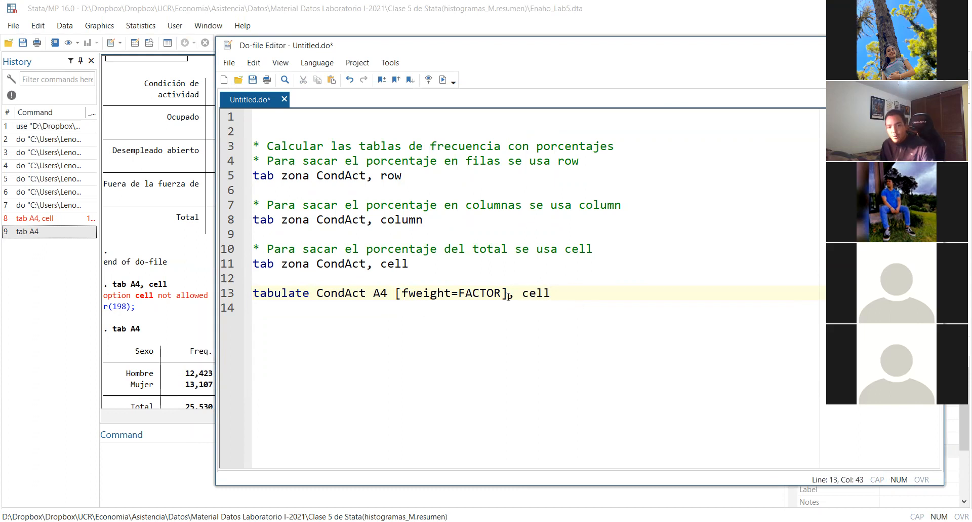
pyautogui.click(467, 322)
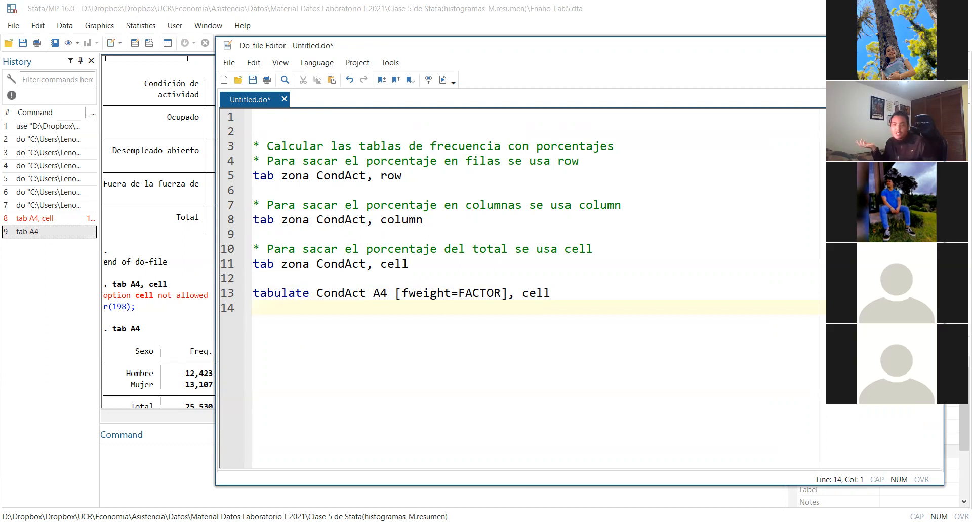
pyautogui.moveTo(400, 293); pyautogui.dragTo(508, 296)
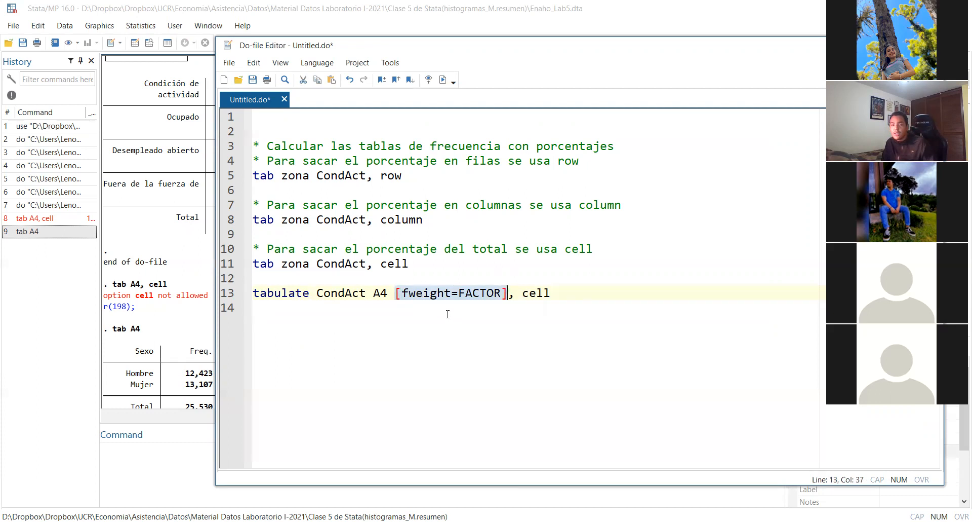
pyautogui.press('Left')
pyautogui.press('Right')
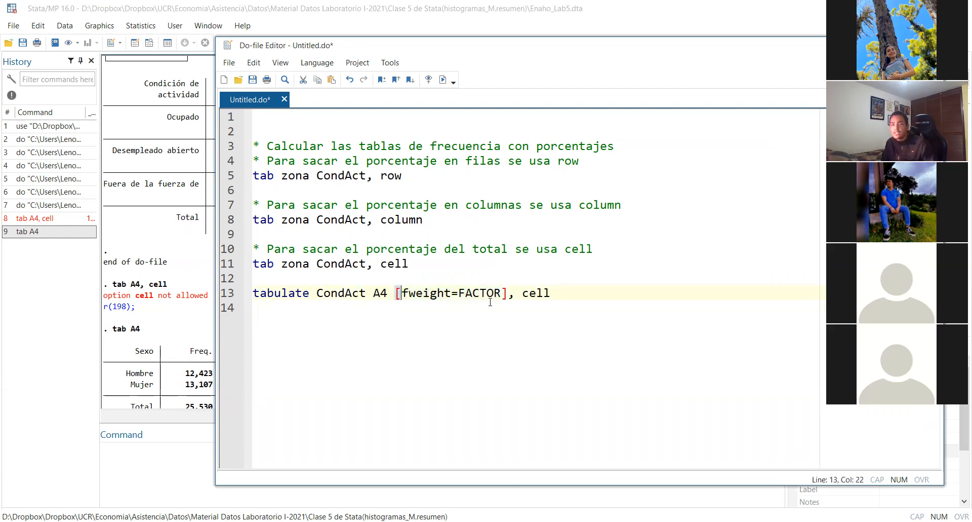
pyautogui.click(517, 339)
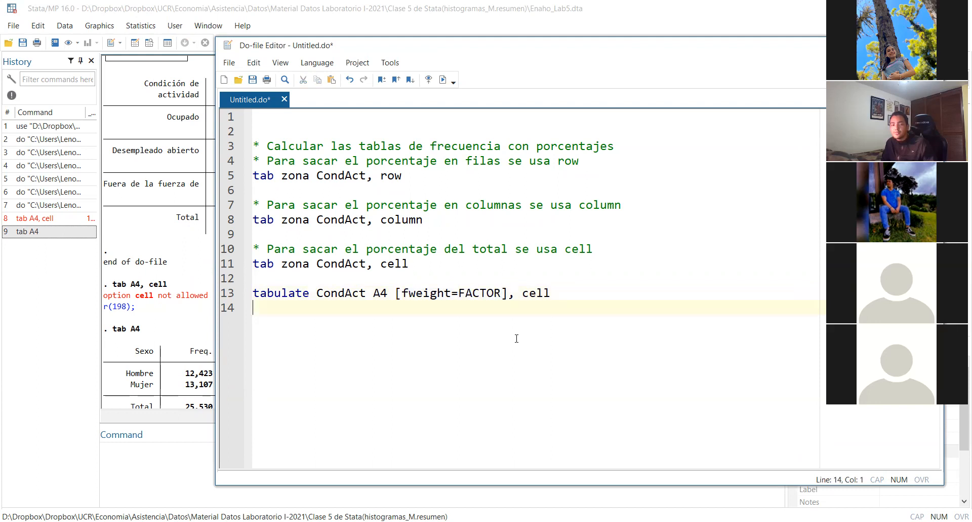
pyautogui.press('Return')
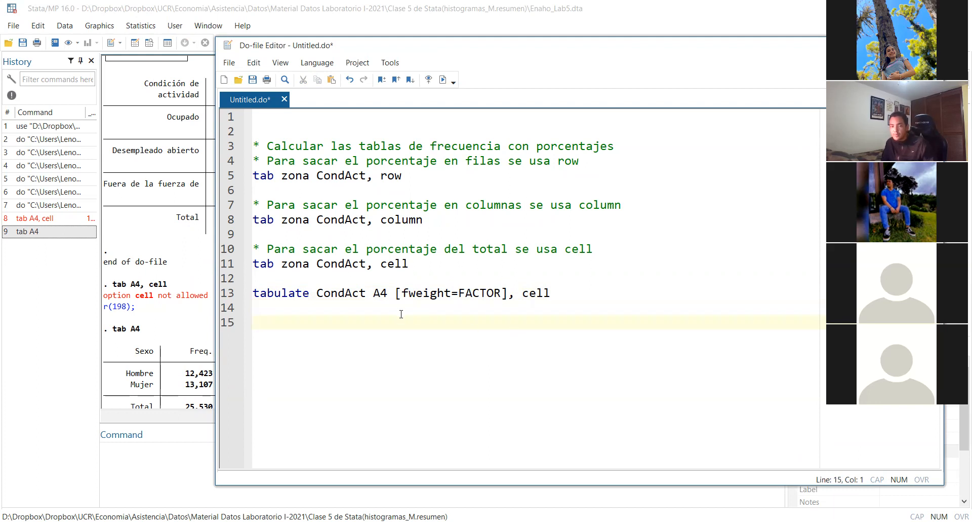
# Reorder the variables in the weighted tabulate line so that A4 comes before CondAct
pyautogui.doubleClick(358, 294)
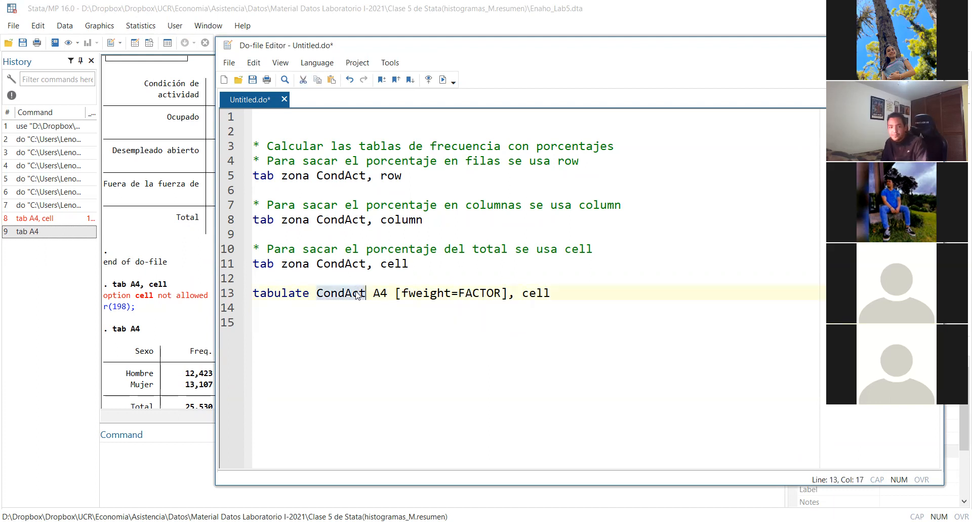
pyautogui.press('BackSpace')
pyautogui.click(349, 293)
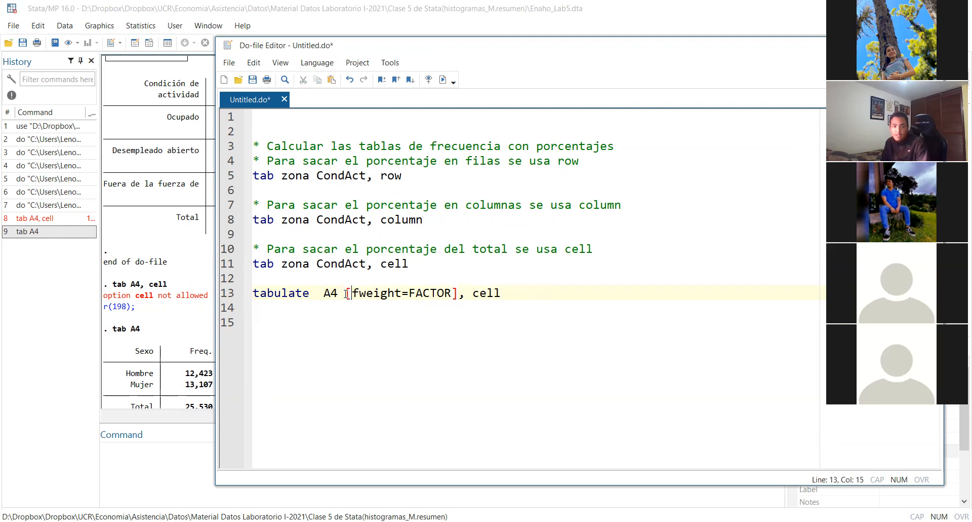
pyautogui.hotkey('ctrl', 'z')
pyautogui.click(326, 294)
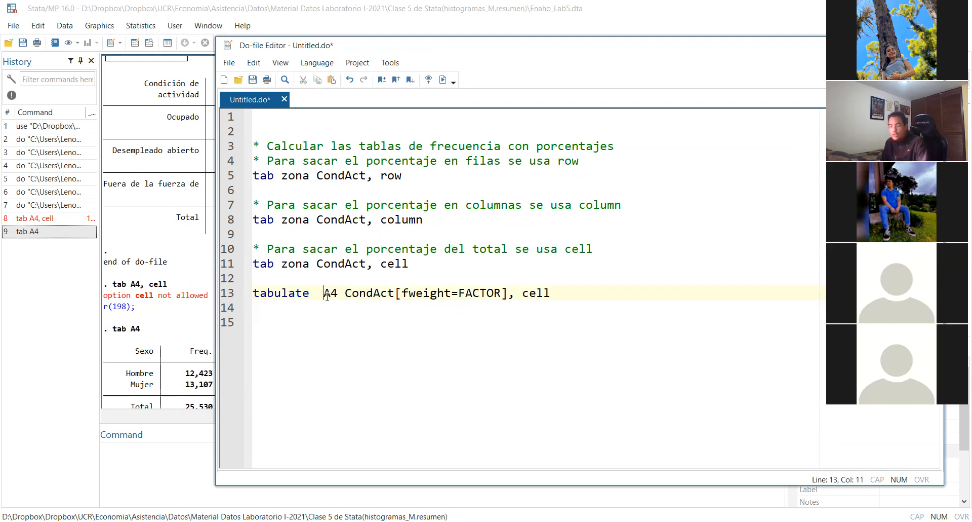
pyautogui.press('BackSpace')
# Run only "tabulate A4 CondAct, cell" without the frequency weight and check the cell percentage of employed men
pyautogui.moveTo(501, 293); pyautogui.dragTo(388, 297)
pyautogui.press('BackSpace')
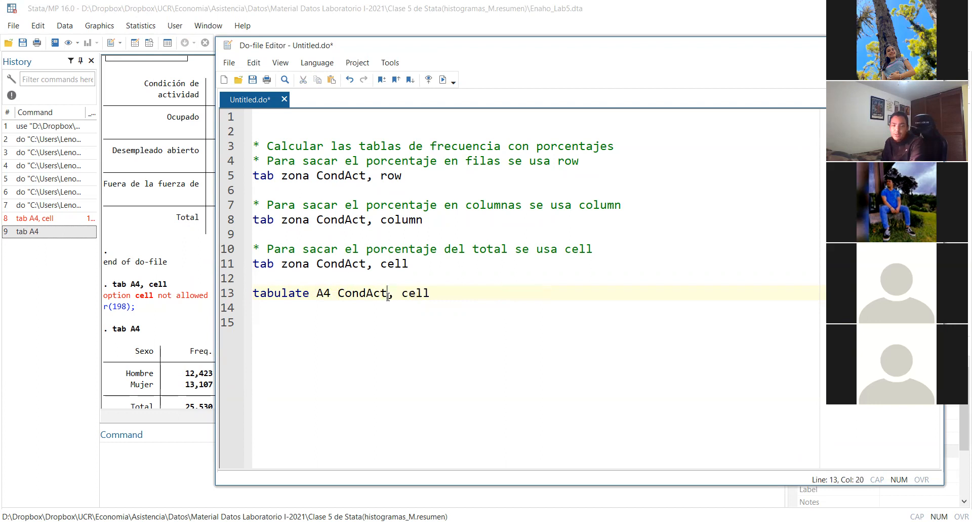
pyautogui.tripleClick(458, 296)
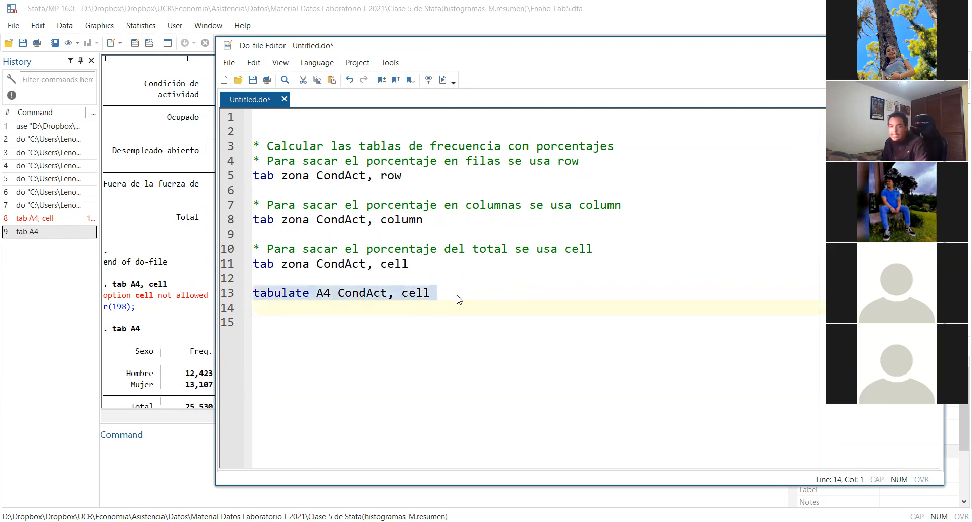
pyautogui.hotkey('ctrl', 'd')
pyautogui.click(180, 327)
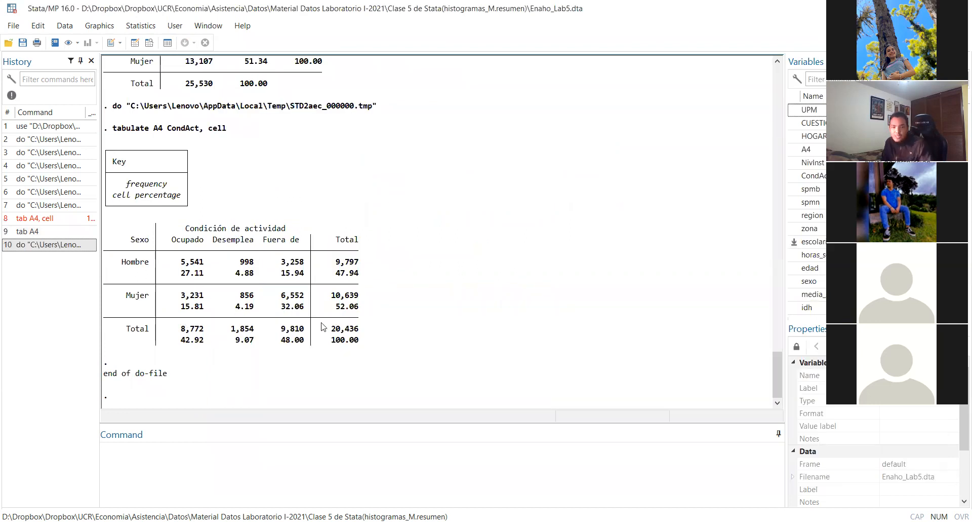
pyautogui.moveTo(178, 278); pyautogui.dragTo(204, 276)
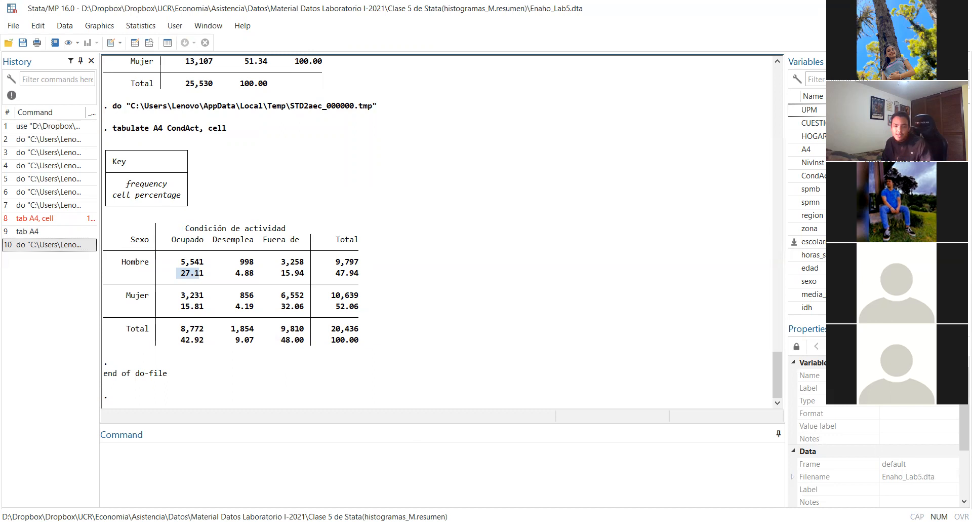
# Replace the cell option with row in the "tabulate A4 CondAct" line, run only that line and view its output
pyautogui.hotkey('alt', 'Tab')
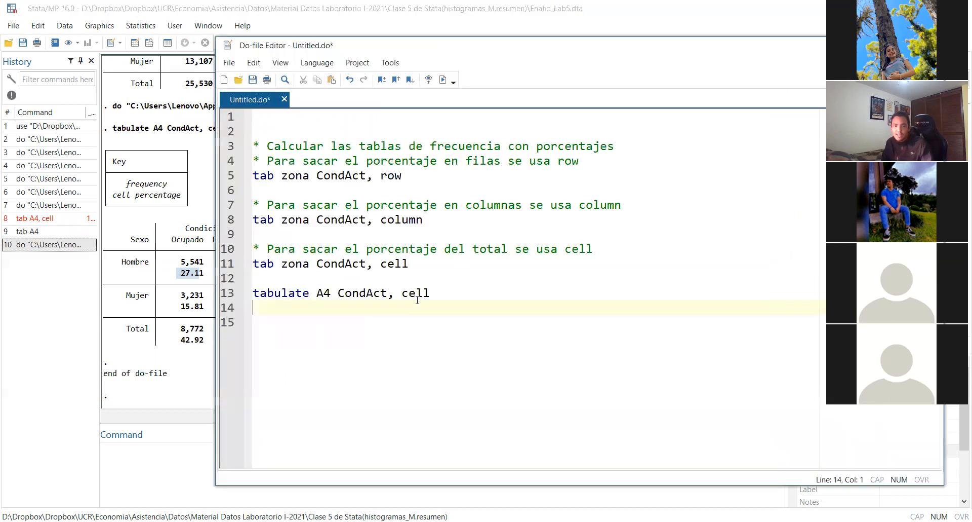
pyautogui.doubleClick(419, 295)
pyautogui.write('row')
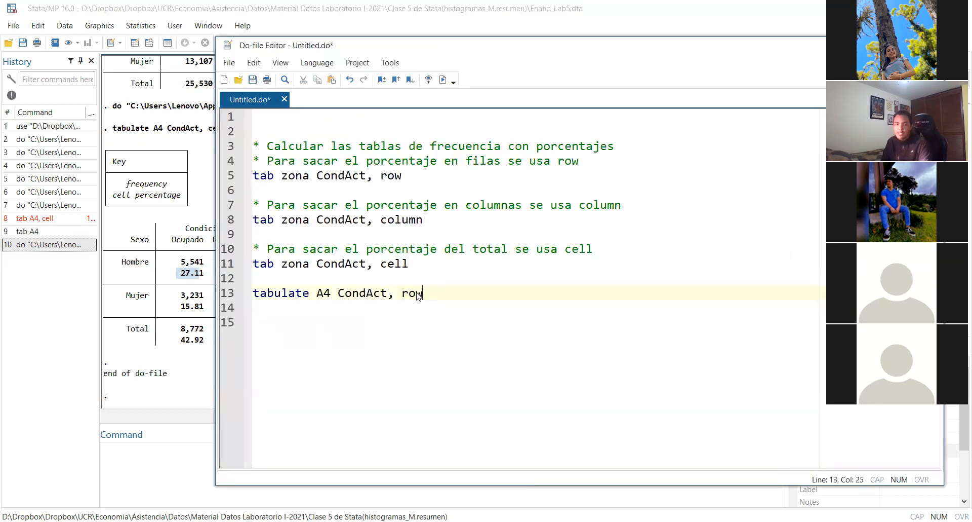
pyautogui.tripleClick(427, 292)
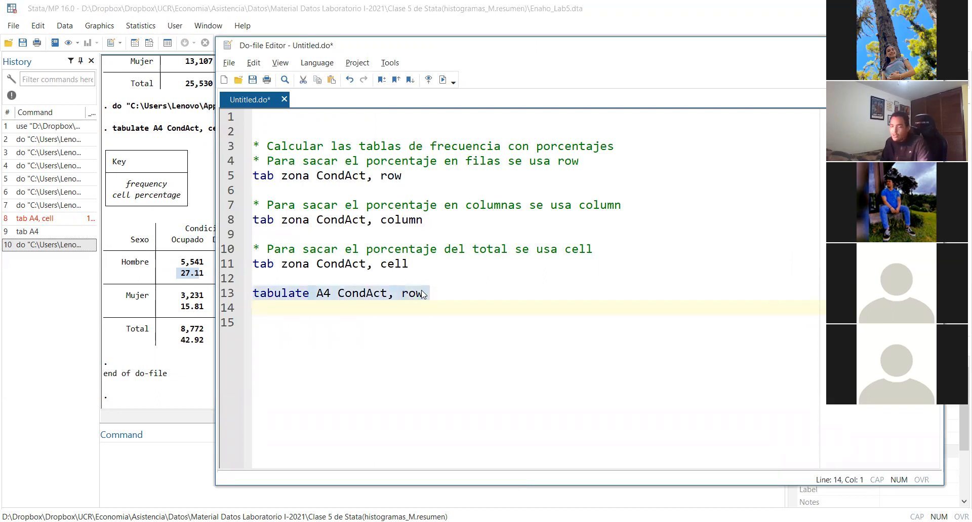
pyautogui.press('alt')
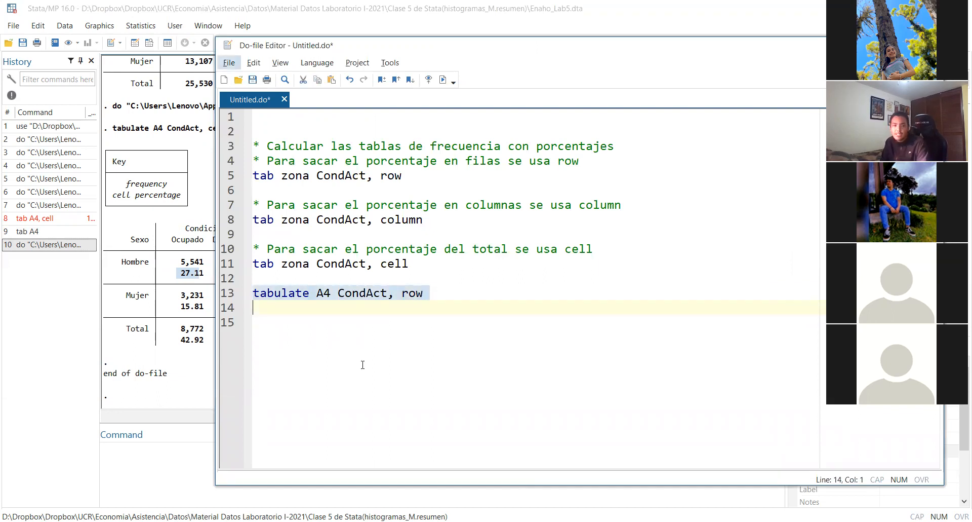
pyautogui.click(465, 302)
pyautogui.tripleClick(465, 301)
pyautogui.tripleClick(463, 292)
pyautogui.hotkey('ctrl', 'd')
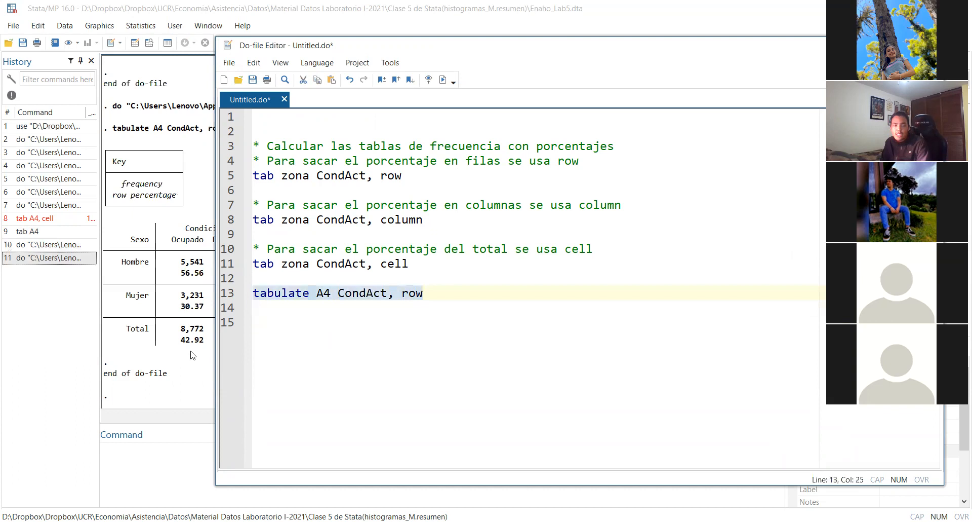
pyautogui.click(170, 345)
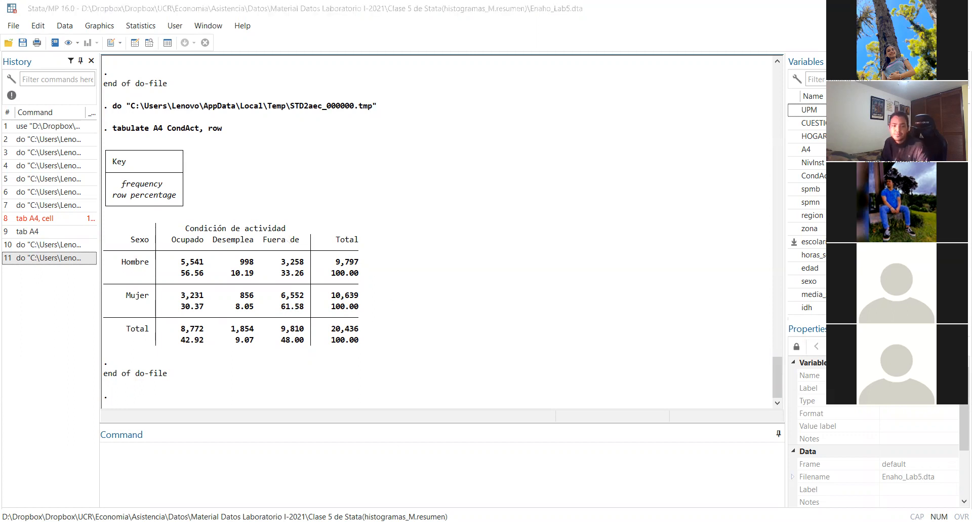
# Restore the cell option and the [fweight=FACTOR] weight in the "tabulate A4 CondAct" line, with a space before the bracket
pyautogui.click(496, 361)
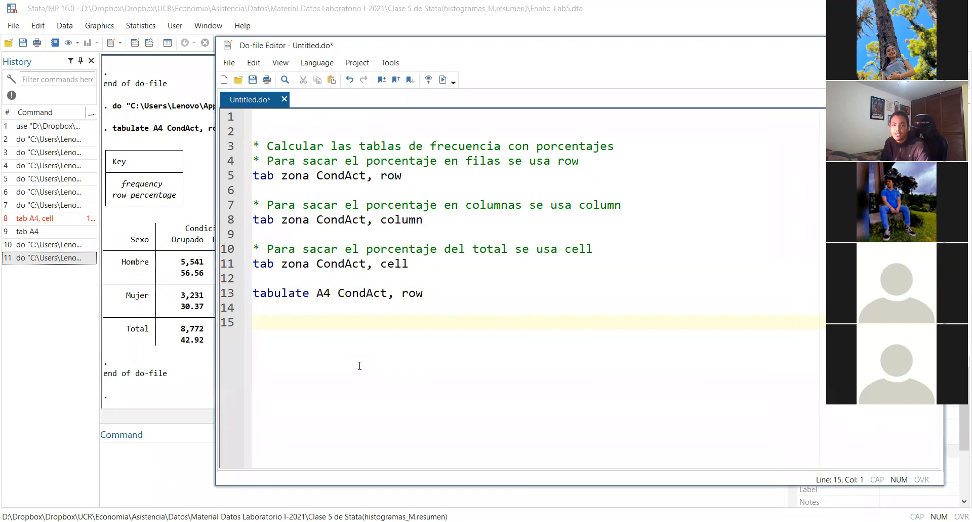
pyautogui.hotkey('ctrl', 'z')
pyautogui.hotkey('ctrl', 'z')
pyautogui.hotkey('ctrl', 'z')
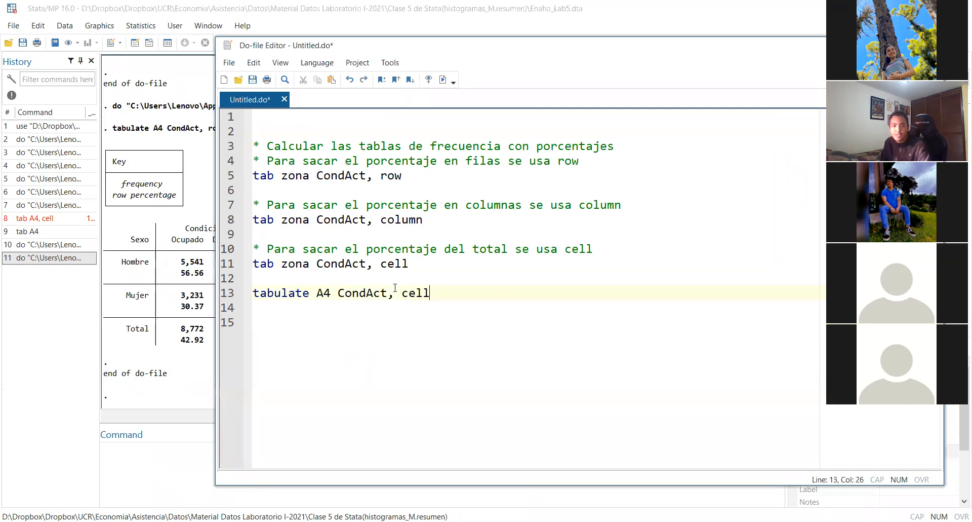
pyautogui.click(412, 377)
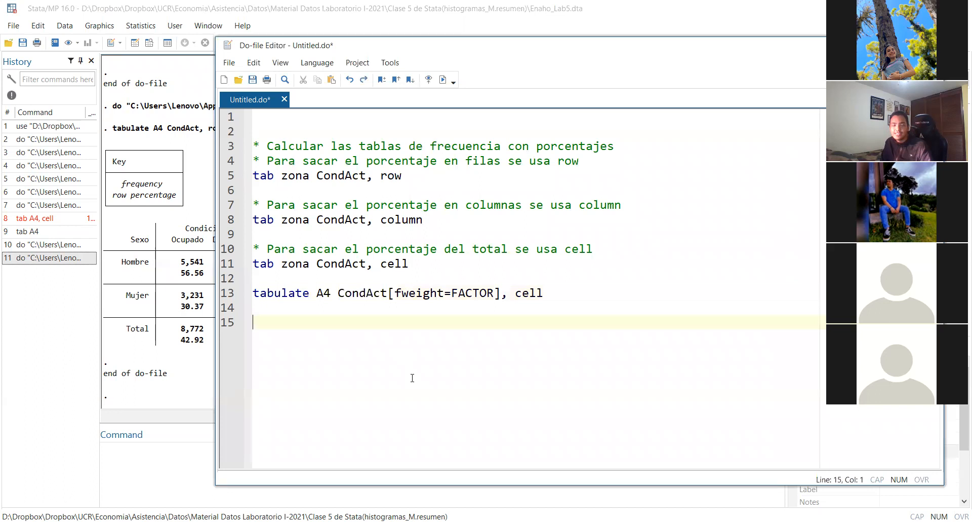
pyautogui.click(389, 293)
pyautogui.click(394, 337)
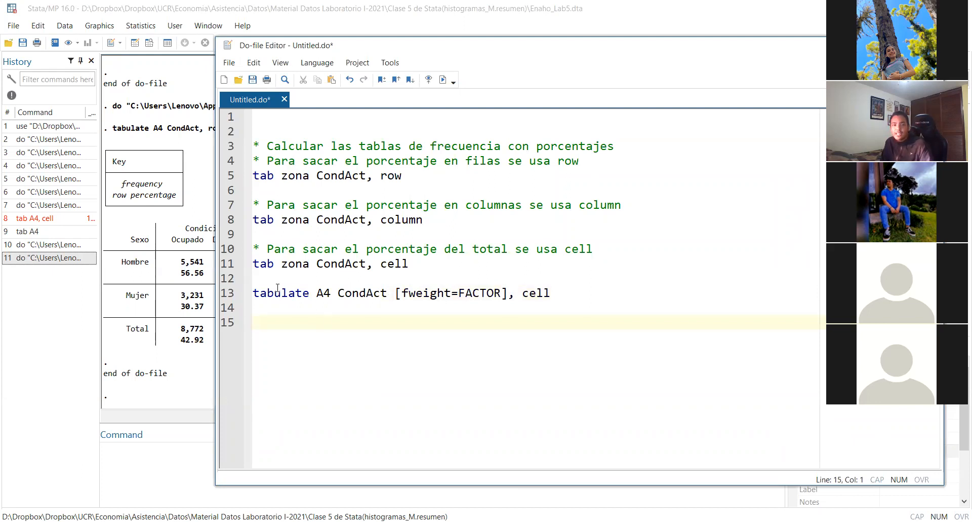
pyautogui.moveTo(395, 292); pyautogui.dragTo(510, 293)
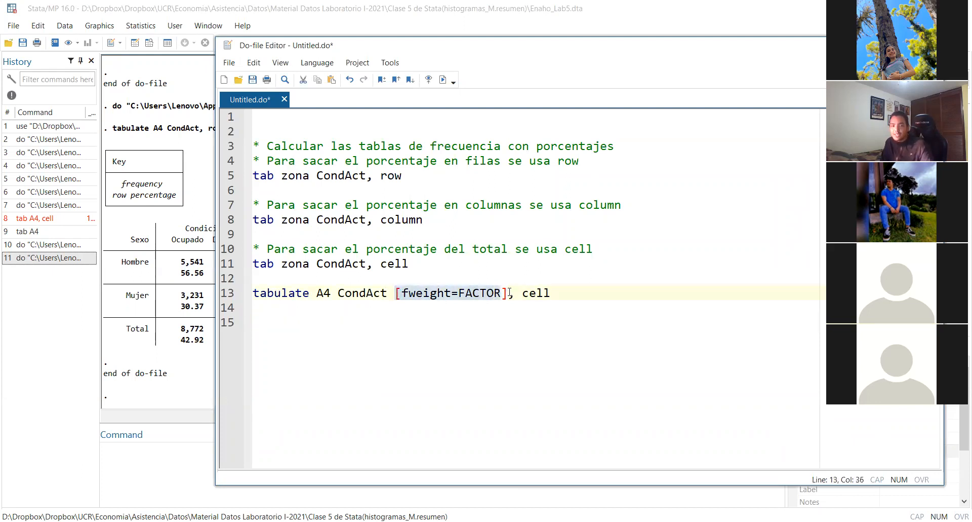
pyautogui.click(627, 292)
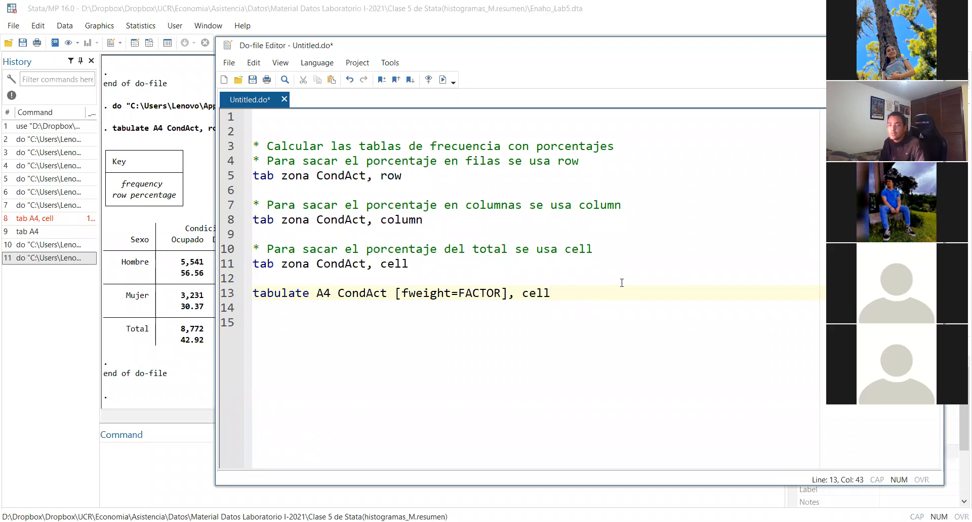
# Shorten "tabulate" to "tab" in the weighted A4 CondAct line and add blank lines below it
pyautogui.moveTo(273, 293); pyautogui.dragTo(311, 293)
pyautogui.press('BackSpace')
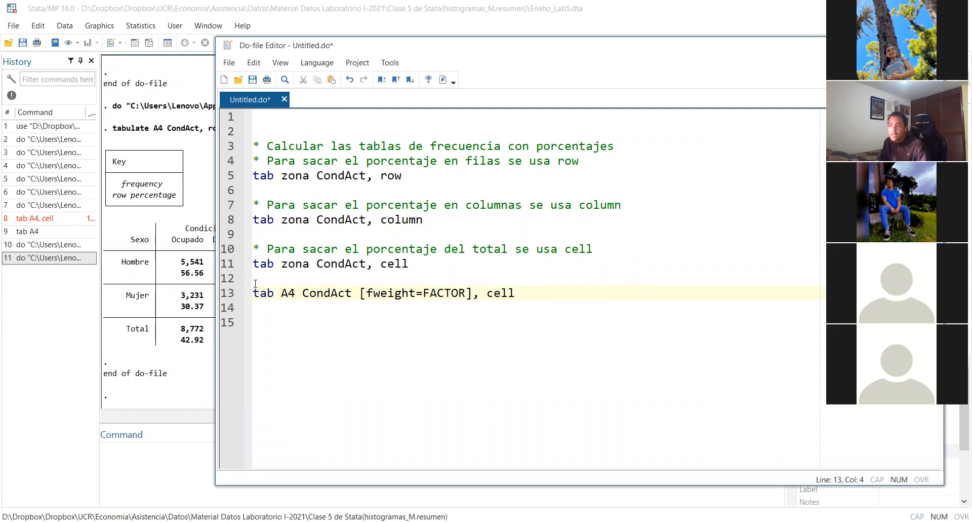
pyautogui.click(529, 295)
pyautogui.press('Return')
pyautogui.press('Return')
pyautogui.press('Return')
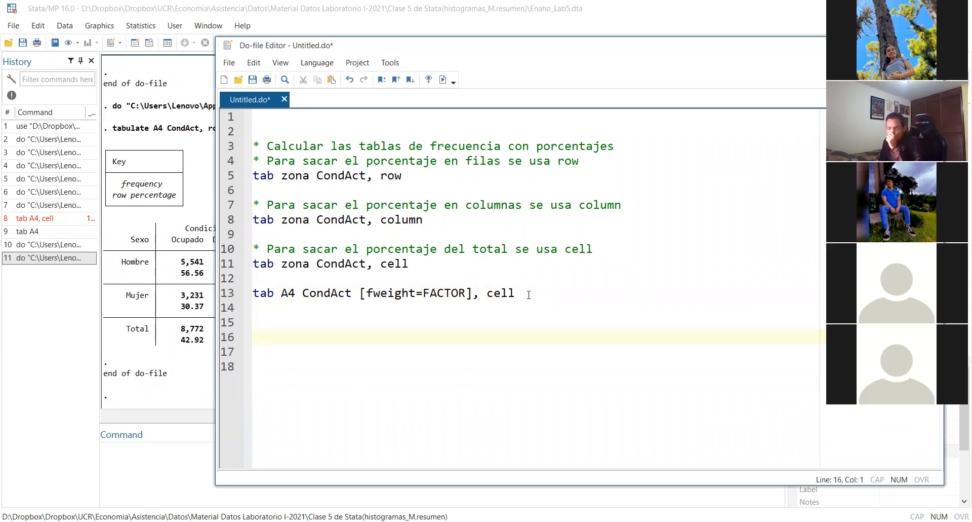
# Add the section heading "/*Histogramas*/" on line 15, below the weighted tab command
pyautogui.write('hi')
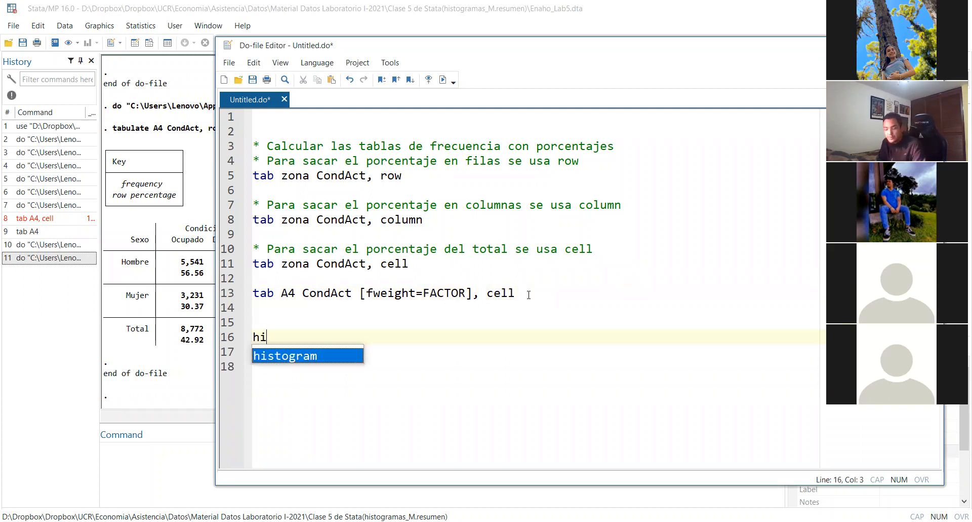
pyautogui.press('BackSpace')
pyautogui.press('BackSpace')
pyautogui.press('BackSpace')
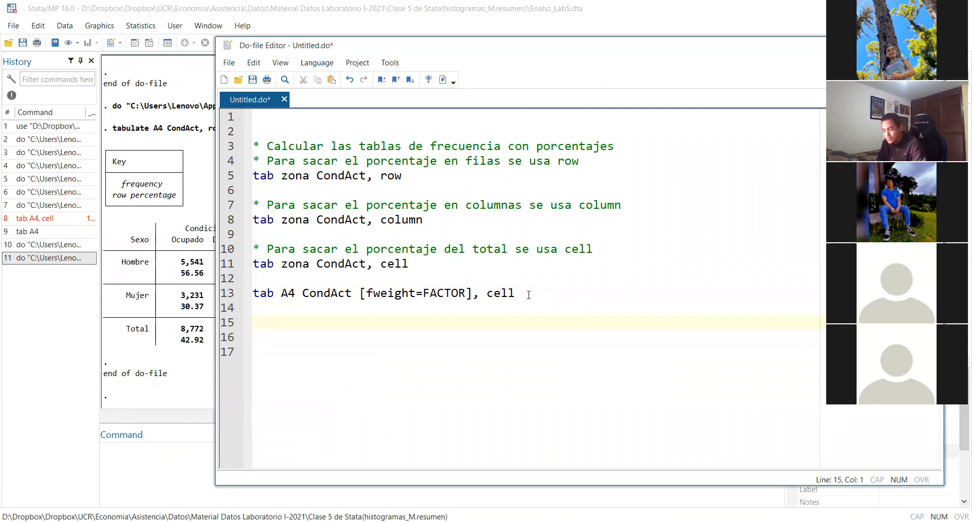
pyautogui.hotkey('alt', 'Tab')
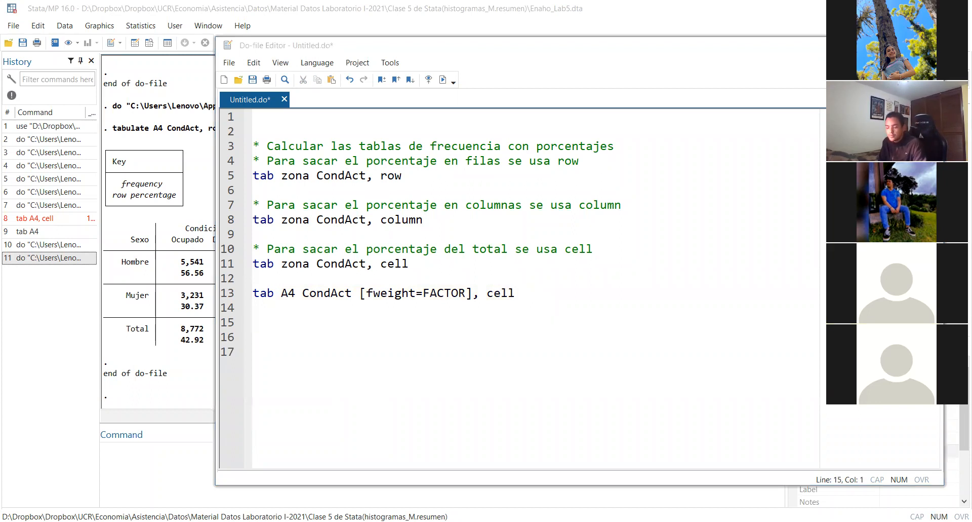
pyautogui.click(267, 326)
pyautogui.write('/*Histogramas*/')
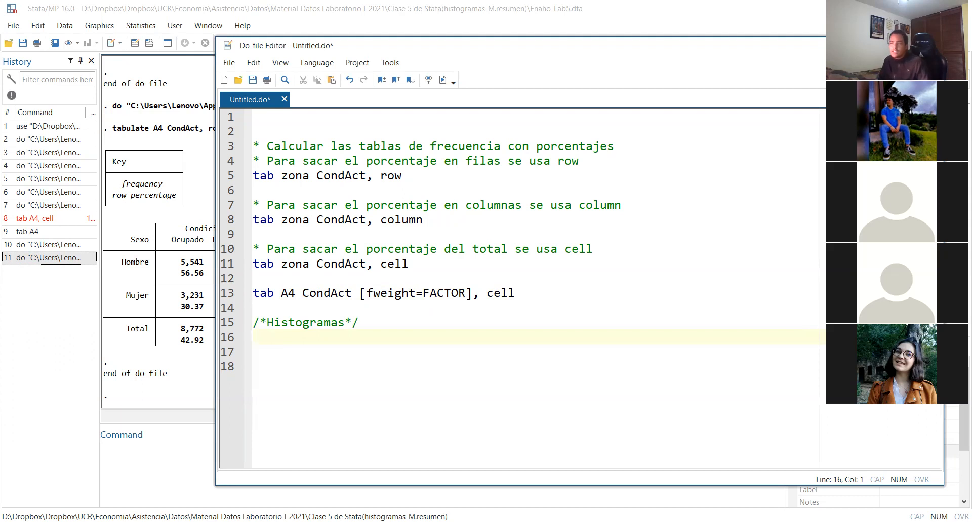
# Add "histogram spmn" under the Histogramas heading, run only that line, view the graph and close it
pyautogui.hotkey('alt', 'Tab')
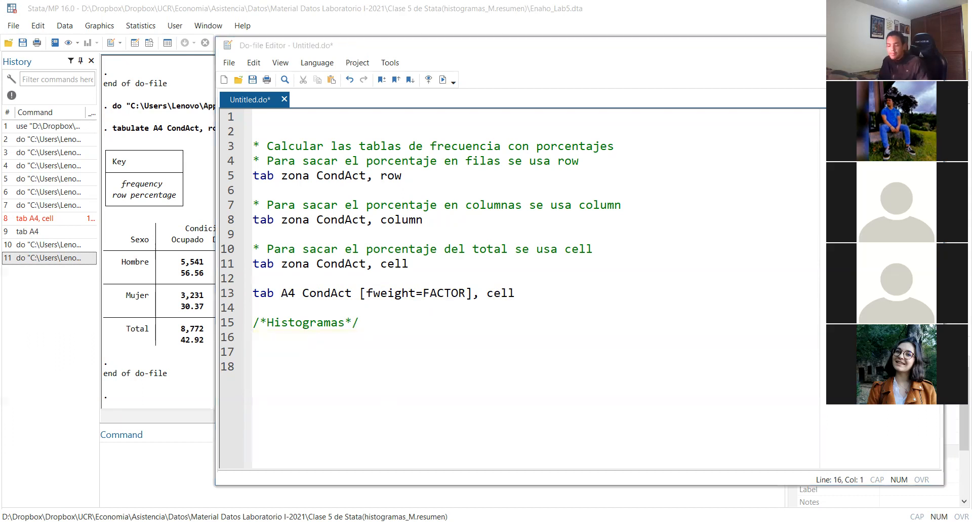
pyautogui.click(310, 342)
pyautogui.write('histogram spmn')
pyautogui.tripleClick(395, 342)
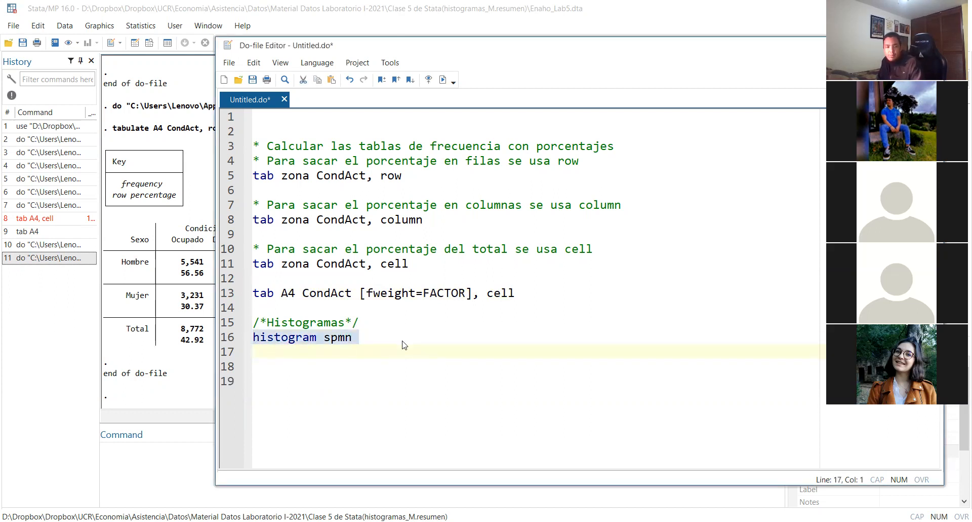
pyautogui.hotkey('ctrl', 'd')
pyautogui.hotkey('shift', 'Left')
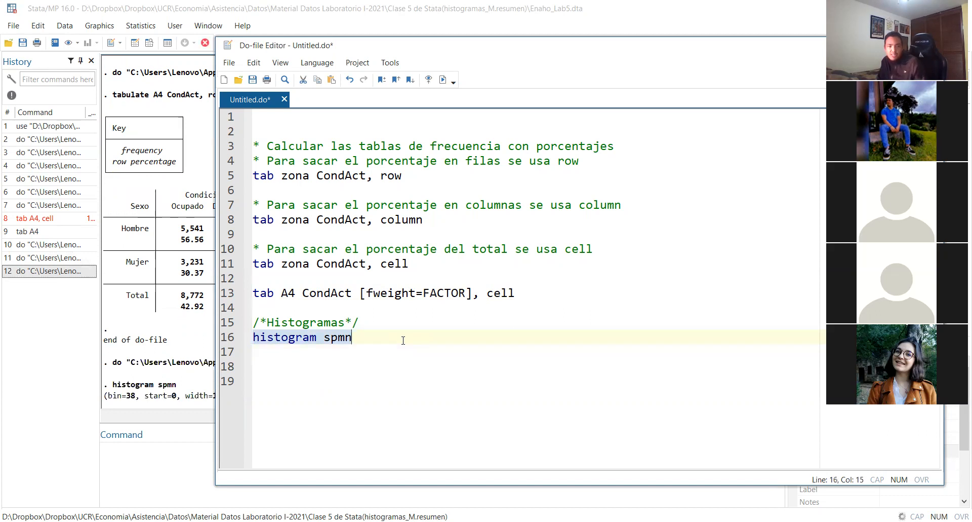
pyautogui.click(403, 341)
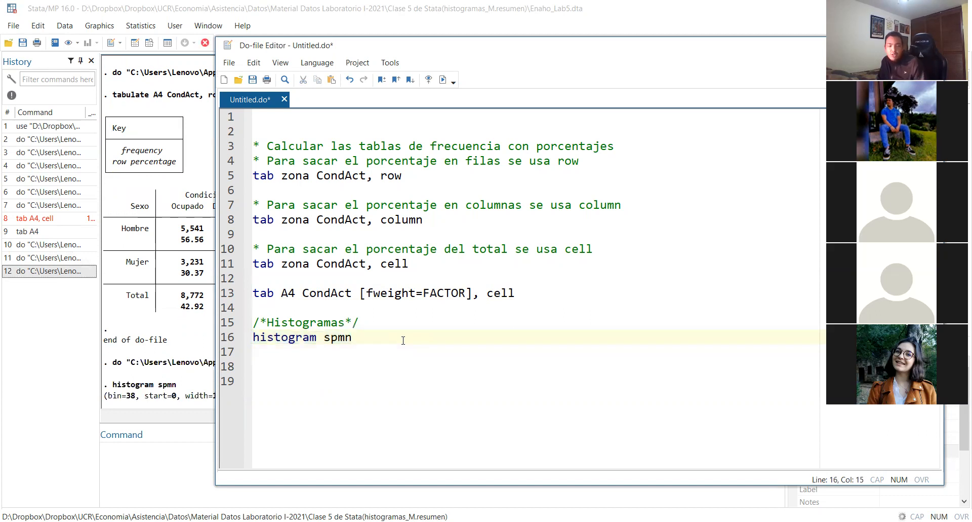
pyautogui.moveTo(368, 341); pyautogui.dragTo(203, 341)
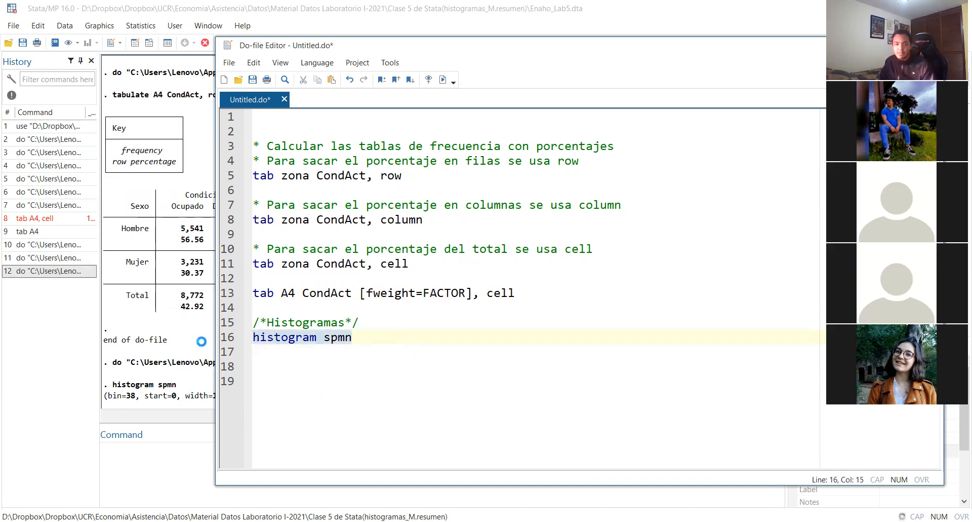
pyautogui.click(199, 329)
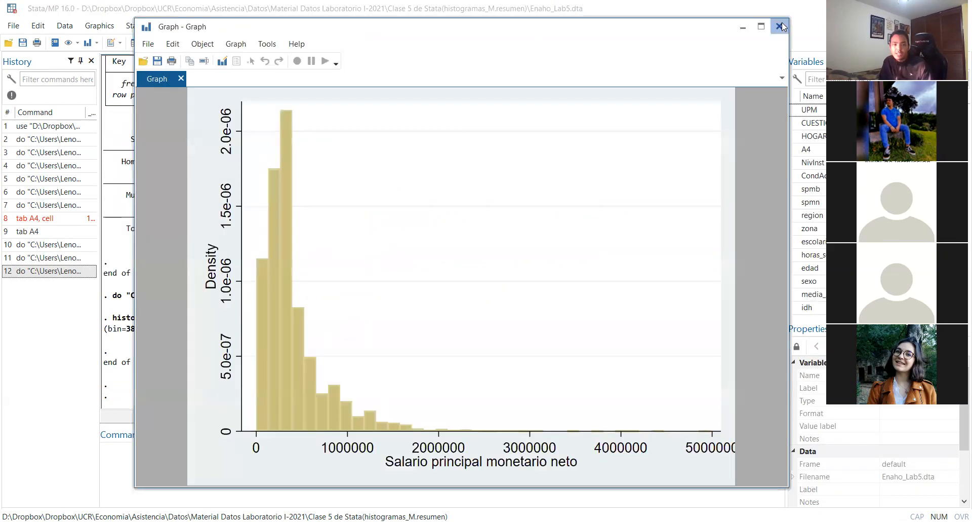
pyautogui.click(780, 26)
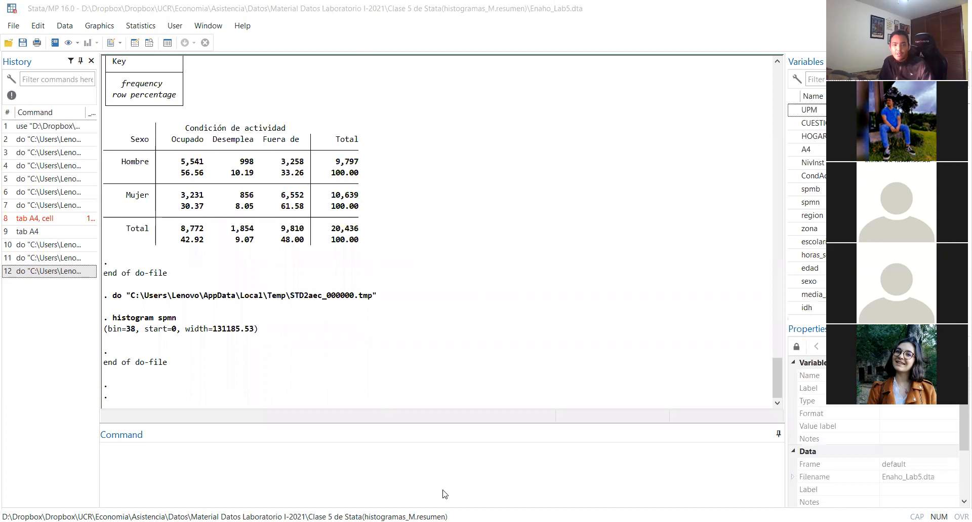
# Replace the "histogram spmn" line with a blank line and the comment "* Se usa el comando histogram para hacer histogramas"
pyautogui.click(444, 490)
pyautogui.tripleClick(393, 336)
pyautogui.hotkey('ctrl', 'c')
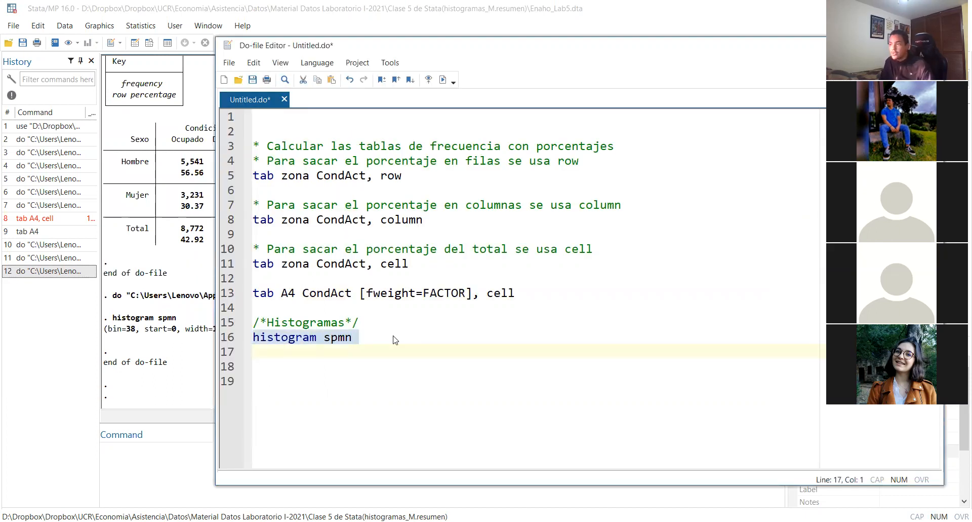
pyautogui.press('Delete')
pyautogui.press('Return')
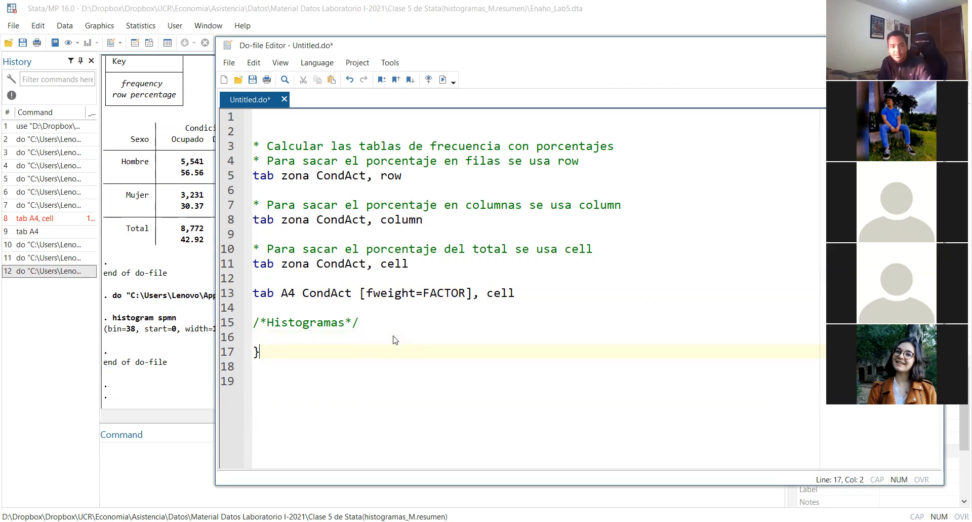
pyautogui.write('* Se sa el')
pyautogui.press('BackSpace')
pyautogui.press('BackSpace')
pyautogui.press('BackSpace')
pyautogui.press('BackSpace')
pyautogui.press('BackSpace')
pyautogui.write('usa el comando histogram para hacer his')
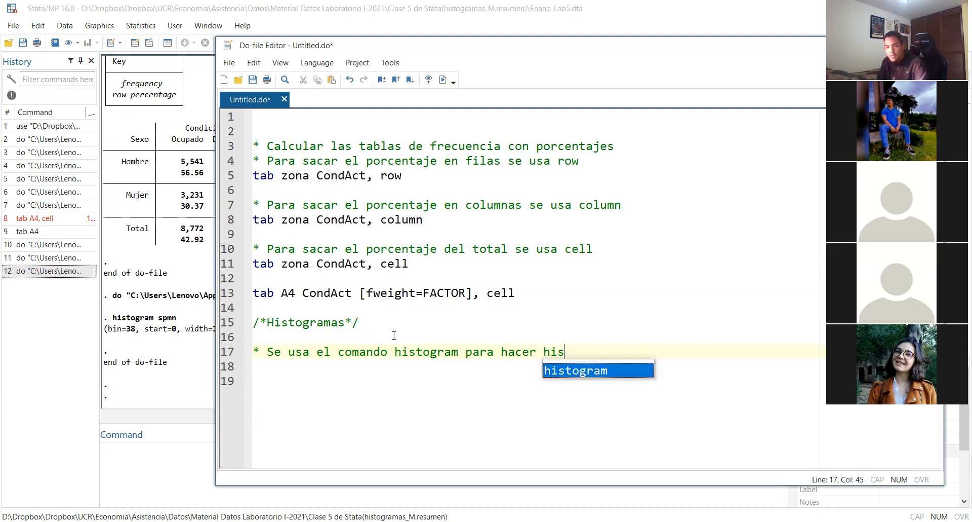
pyautogui.write('togramas')
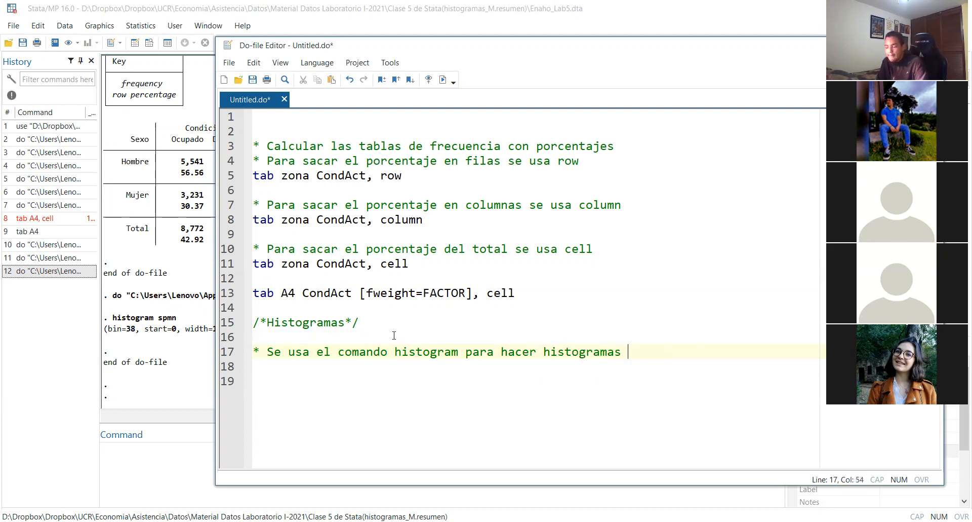
# Add, after a blank line, the comment "* Un histograma del salario neto se vería de la siguiente manera"
pyautogui.press('Return')
pyautogui.press('Return')
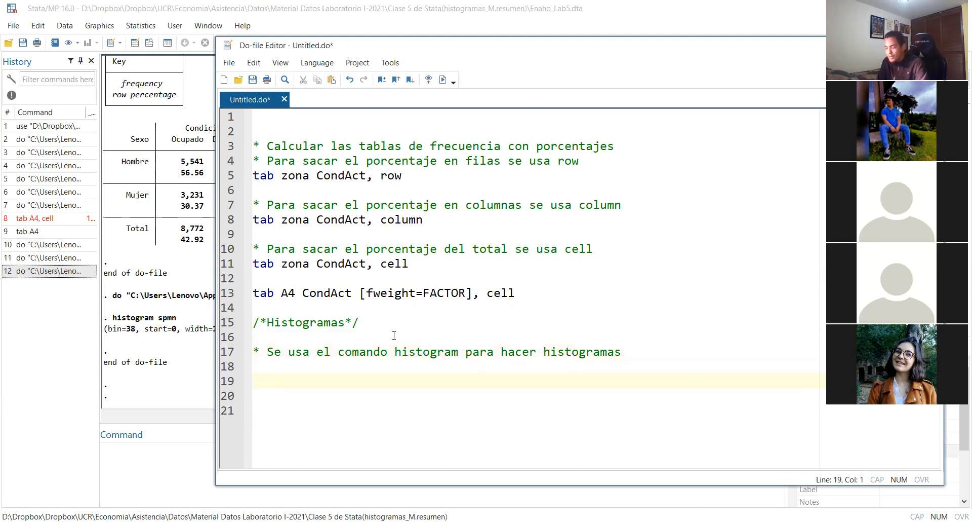
pyautogui.write('*')
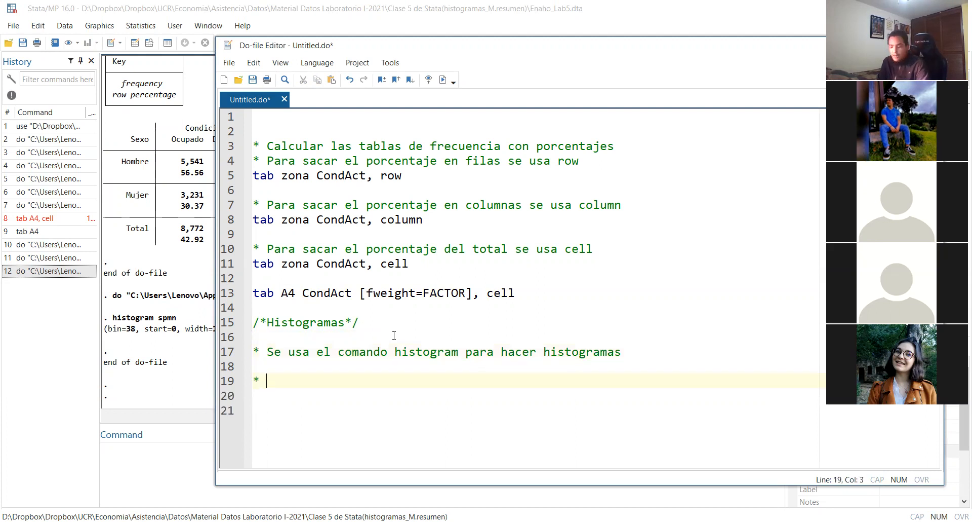
pyautogui.write(' Un his')
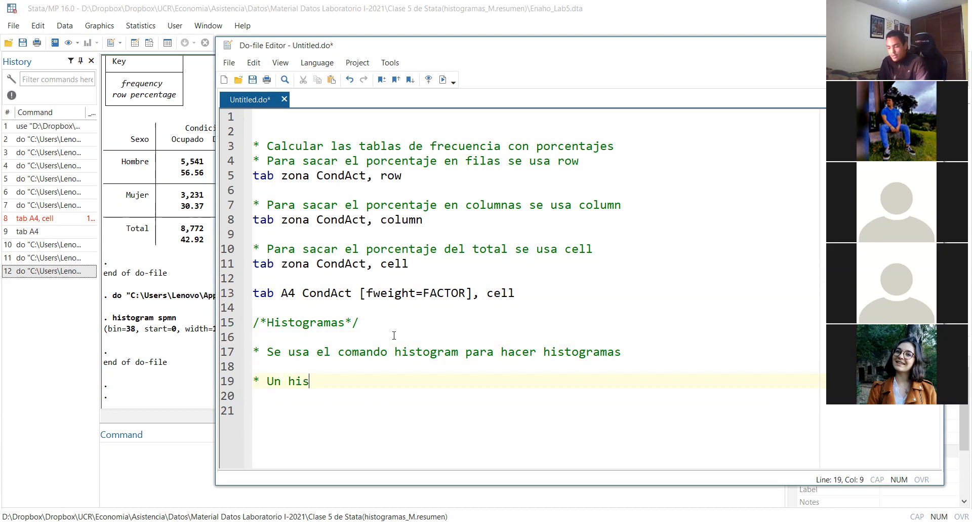
pyautogui.write('to')
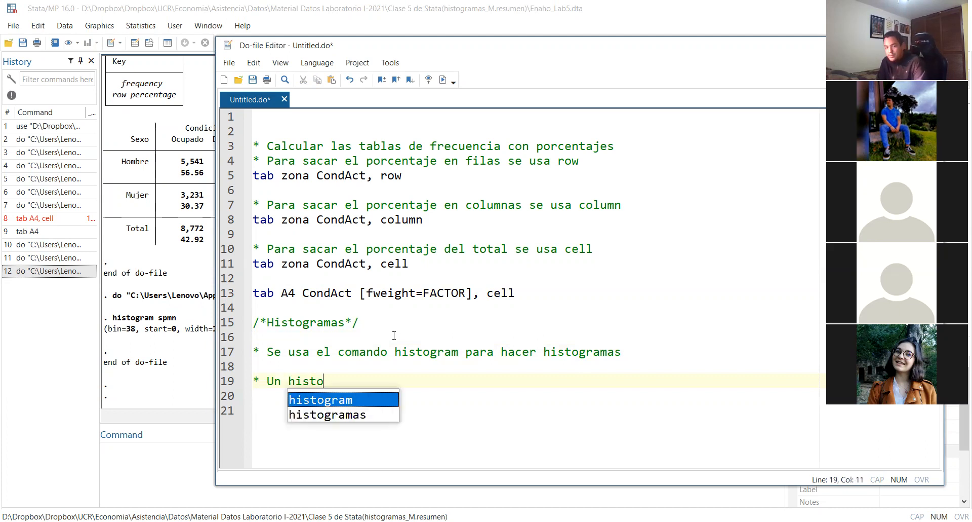
pyautogui.write('ri')
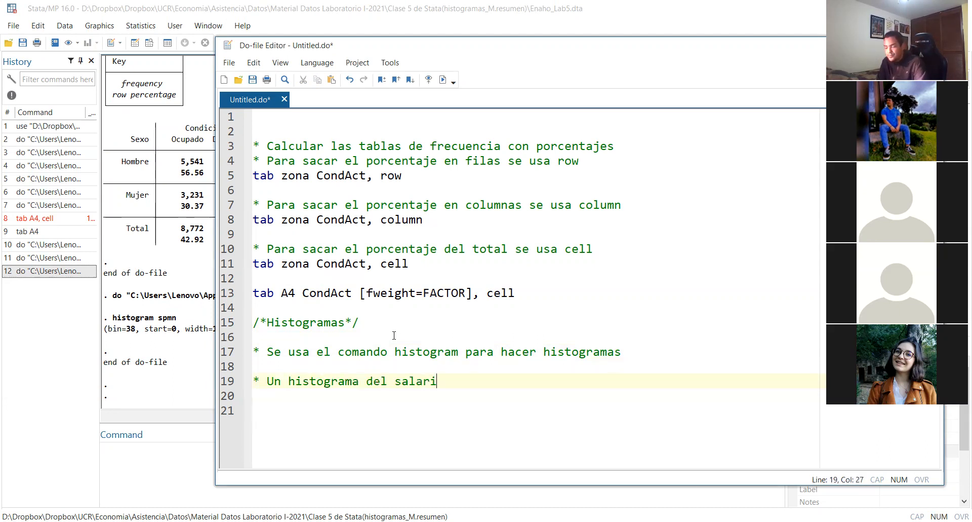
pyautogui.write('o neto se ver[ia d')
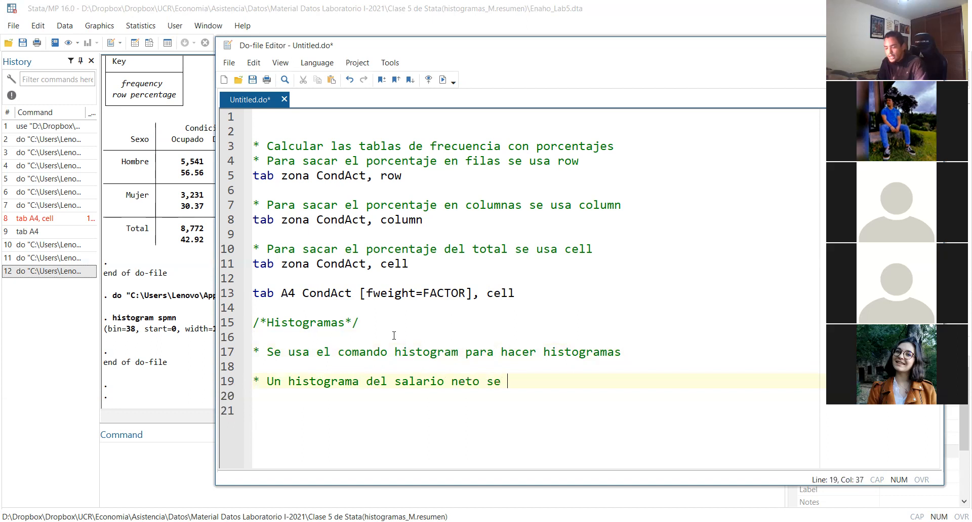
pyautogui.press('BackSpace')
pyautogui.press('BackSpace')
pyautogui.press('BackSpace')
pyautogui.press('BackSpace')
pyautogui.press('BackSpace')
pyautogui.press('BackSpace')
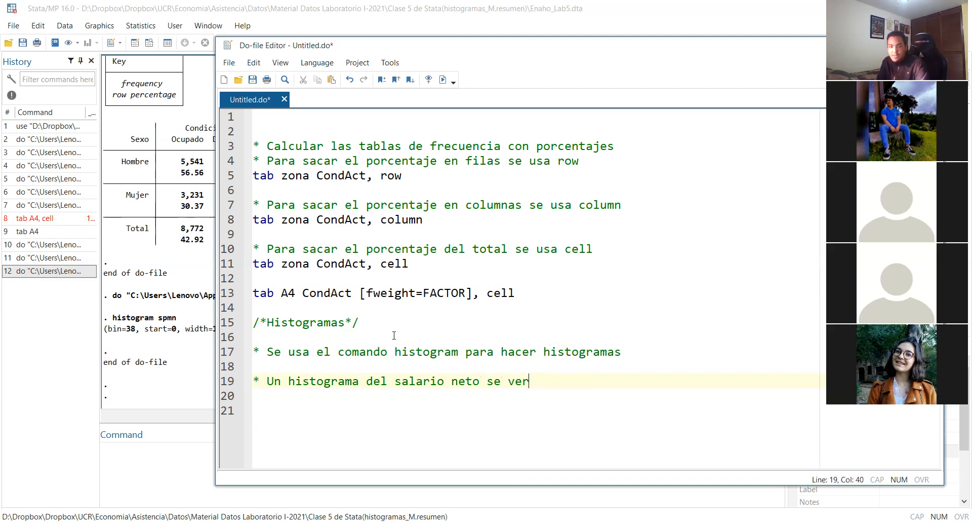
pyautogui.write('í')
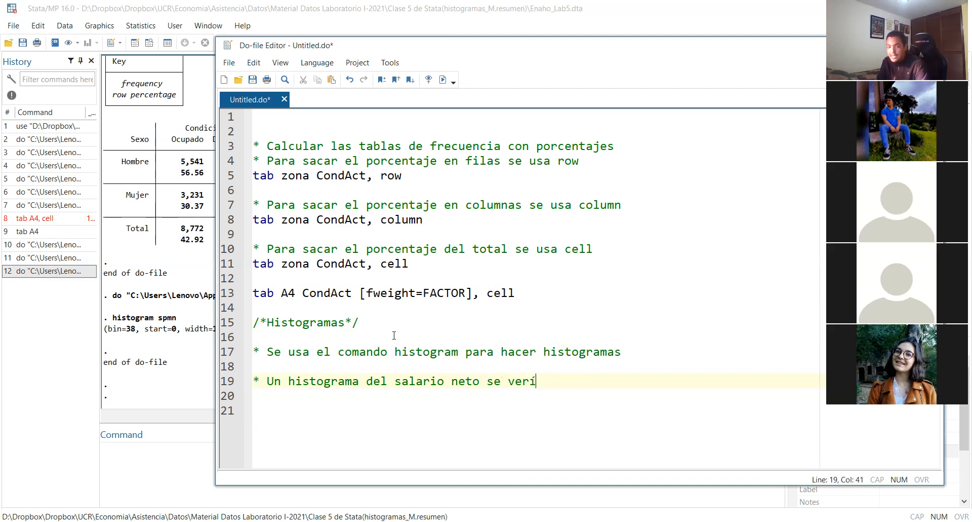
pyautogui.write('a de la ')
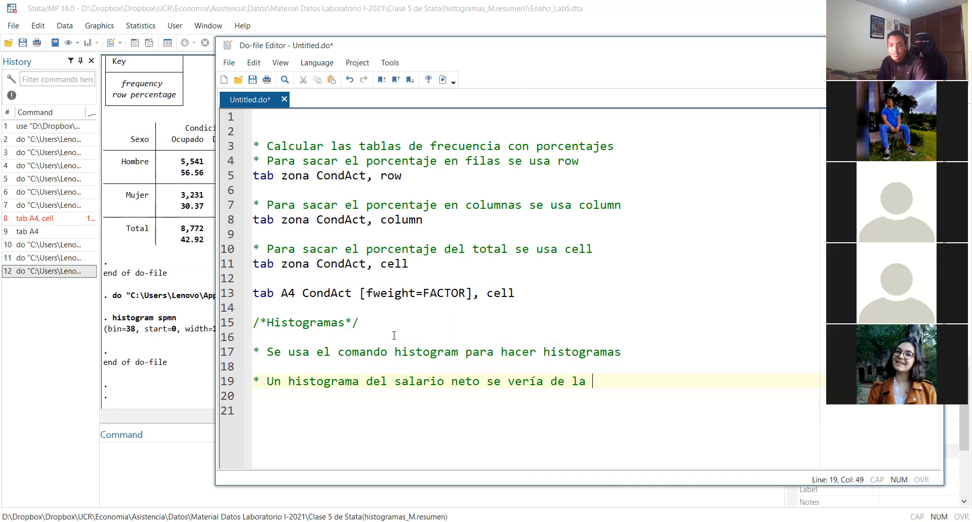
pyautogui.write('siguiente m')
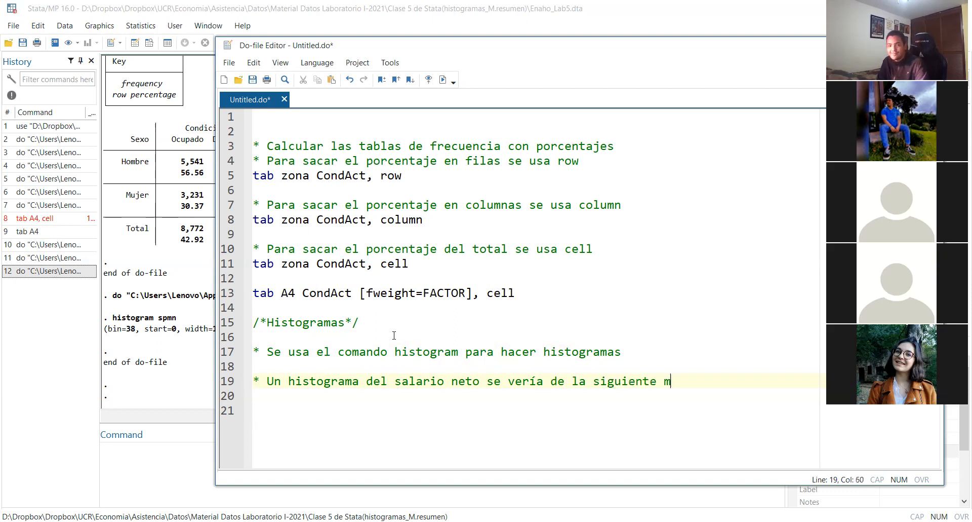
pyautogui.write('anera')
# Add the command "histogram spmn" on line 21, below the net salary comment, without a duplicated command word
pyautogui.press('Return')
pyautogui.press('Return')
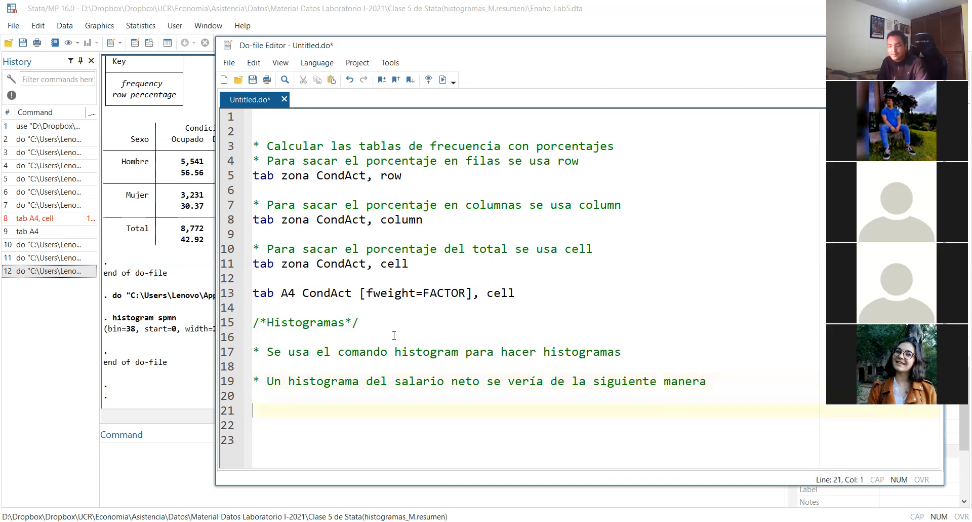
pyautogui.write('histogram')
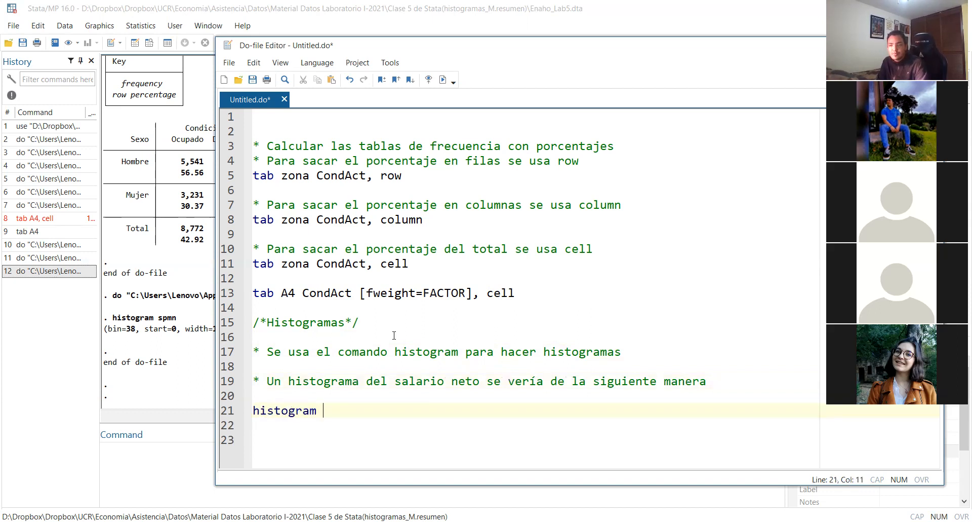
pyautogui.hotkey('alt', 'Tab')
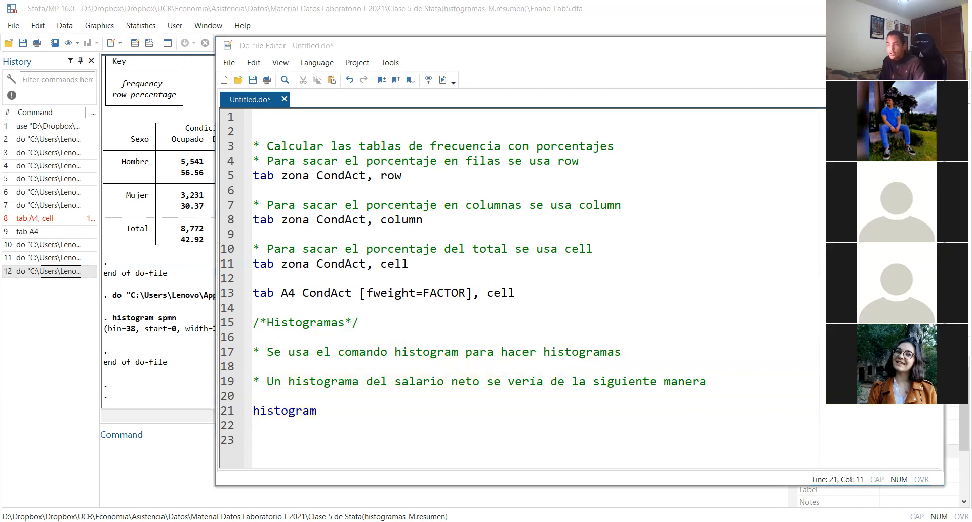
pyautogui.click(336, 412)
pyautogui.hotkey('ctrl', 'v')
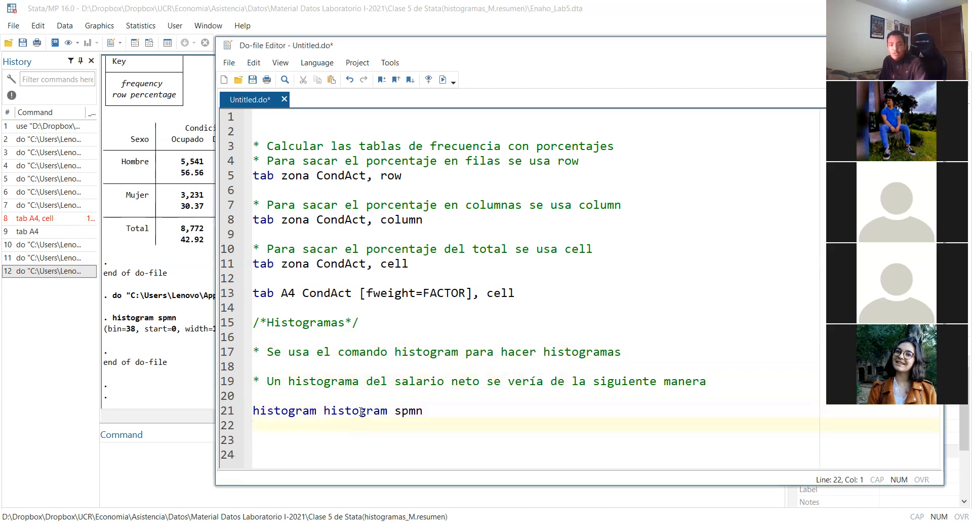
pyautogui.doubleClick(368, 412)
pyautogui.press('BackSpace')
pyautogui.press('BackSpace')
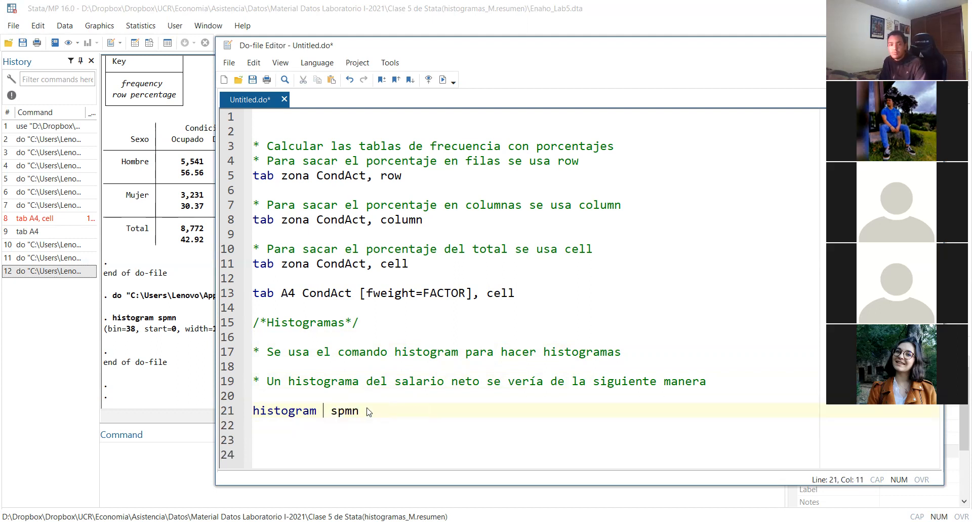
# Run only the "histogram spmn" line and examine the resulting net salary histogram
pyautogui.tripleClick(368, 412)
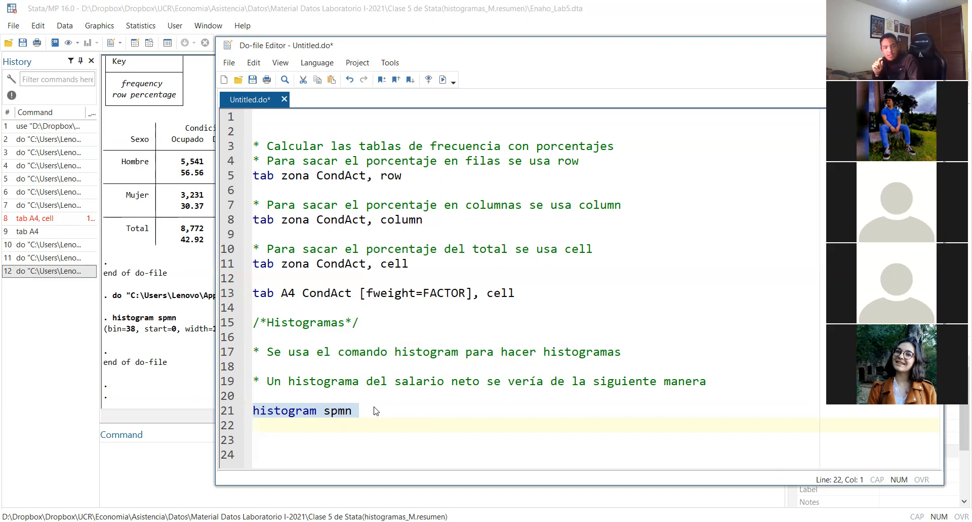
pyautogui.click(374, 408)
pyautogui.doubleClick(375, 410)
pyautogui.tripleClick(373, 414)
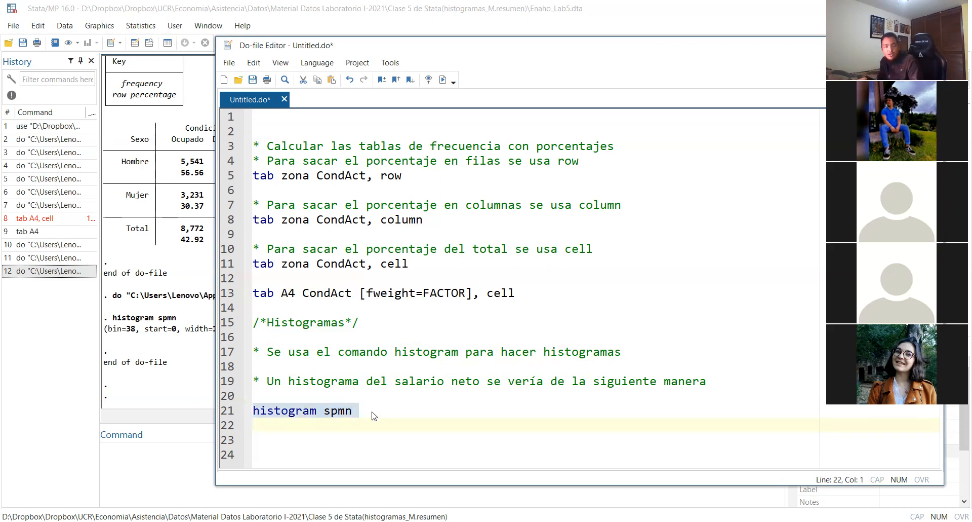
pyautogui.hotkey('ctrl', 'd')
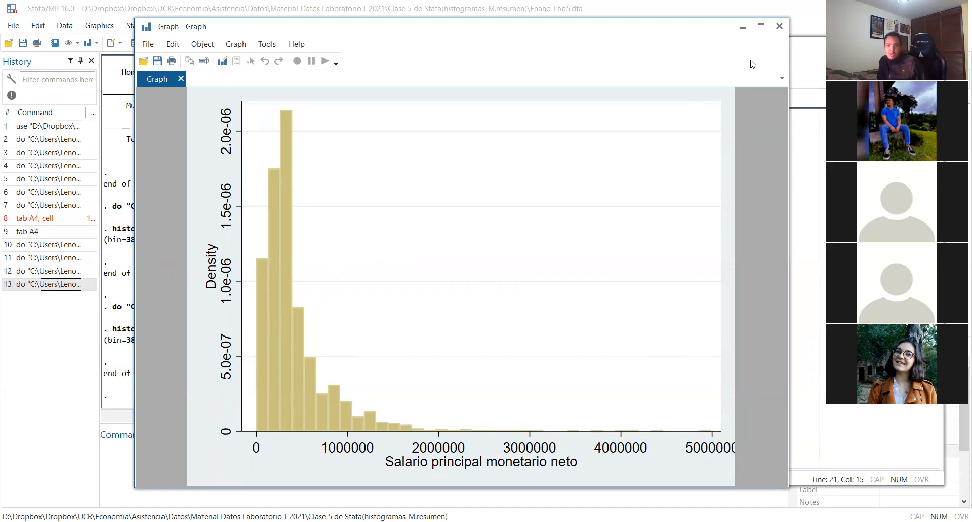
# Close the graph and copy the net salary histogram comment to line 23, below "histogram spmn" and a blank line
pyautogui.click(779, 30)
pyautogui.click(408, 413)
pyautogui.press('Return')
pyautogui.press('Return')
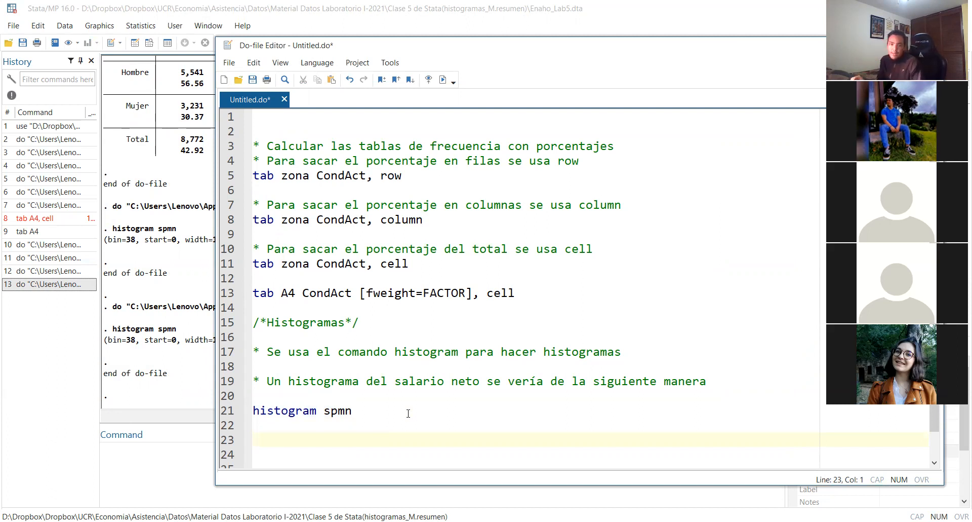
pyautogui.moveTo(664, 381); pyautogui.dragTo(716, 381)
pyautogui.tripleClick(715, 381)
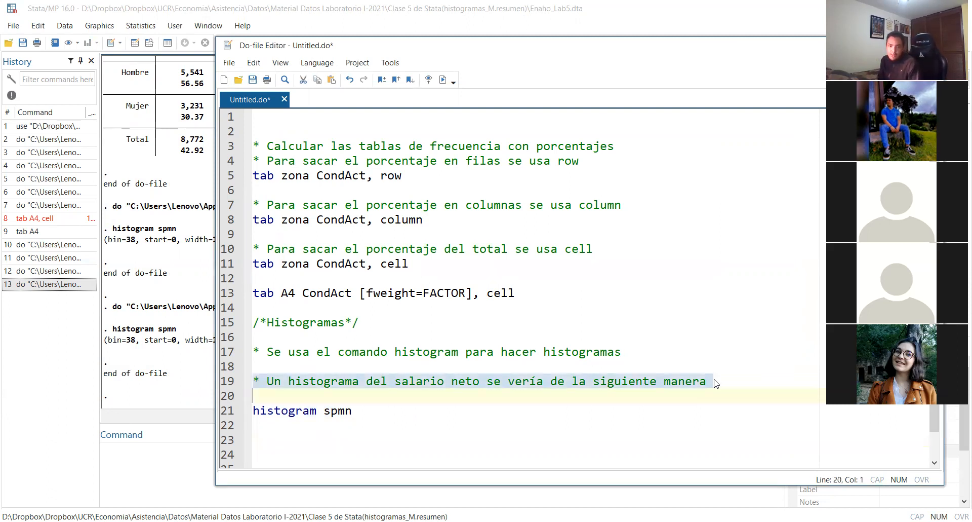
pyautogui.hotkey('ctrl', 'c')
pyautogui.click(355, 456)
pyautogui.click(351, 440)
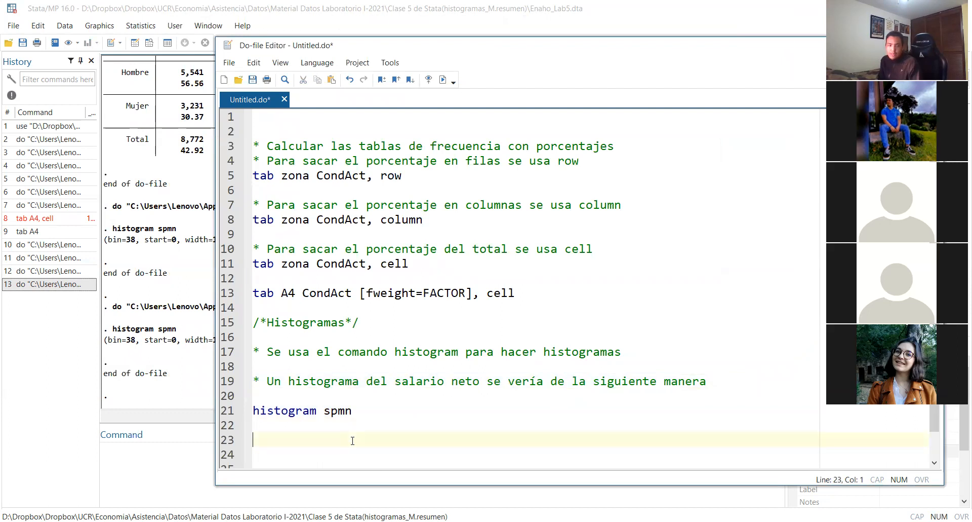
pyautogui.hotkey('ctrl', 'v')
# Add the comment "* Lo que saca es la densidad" on line 20, directly above "histogram spmn"
pyautogui.click(303, 389)
pyautogui.write('(')
pyautogui.press('BackSpace')
pyautogui.press('Right')
pyautogui.press('BackSpace')
pyautogui.write('*')
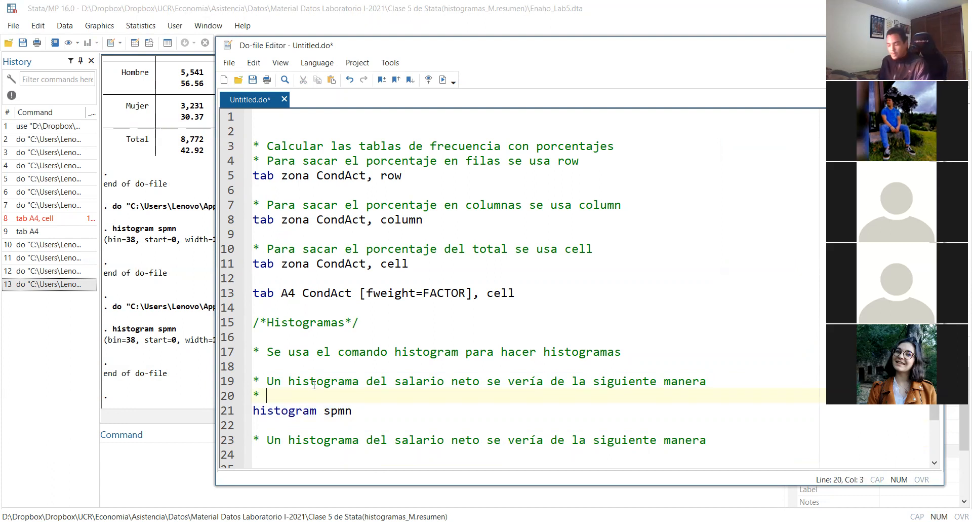
pyautogui.write(' L')
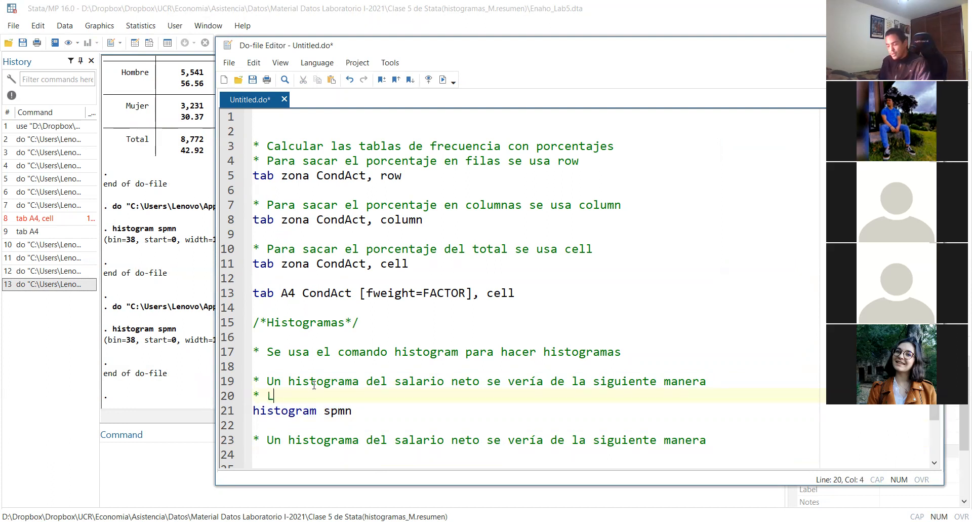
pyautogui.write('o que saca es la densidad')
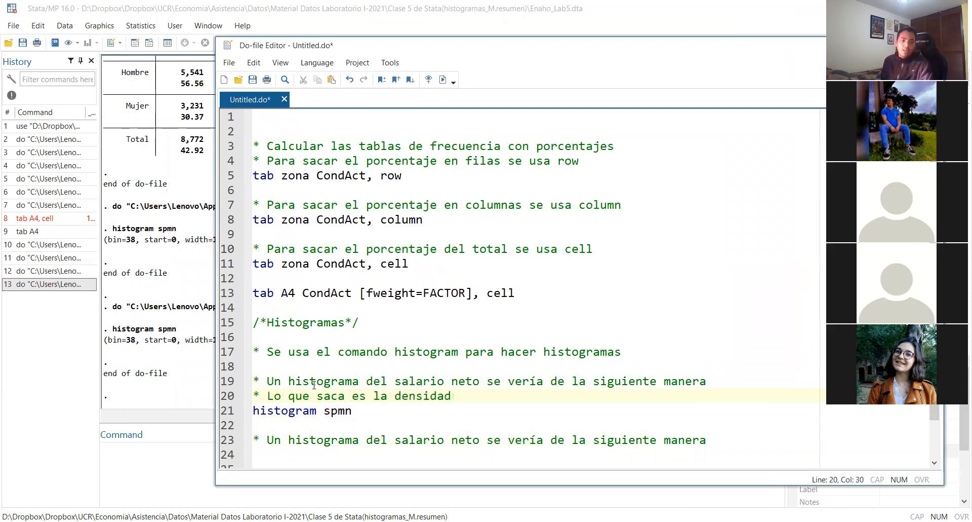
# Extend the copied comment on line 23 with "pero con frecuencia"
pyautogui.click(708, 439)
pyautogui.write('pero ')
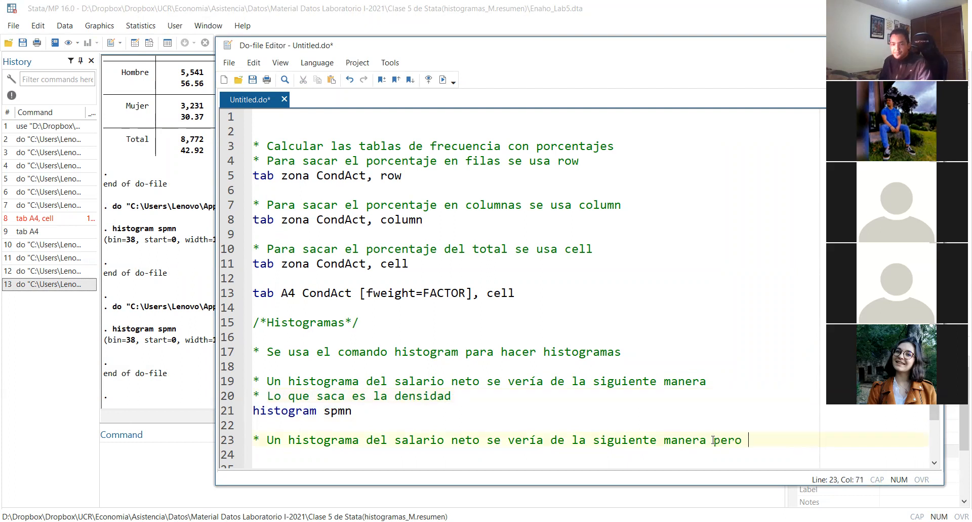
pyautogui.write('con fecu')
pyautogui.press('BackSpace')
pyautogui.press('BackSpace')
pyautogui.press('BackSpace')
pyautogui.write('recuencia')
# Add the command "histogram spmn, frequency" on line 24, below the frequency comment
pyautogui.tripleClick(370, 415)
pyautogui.click(300, 451)
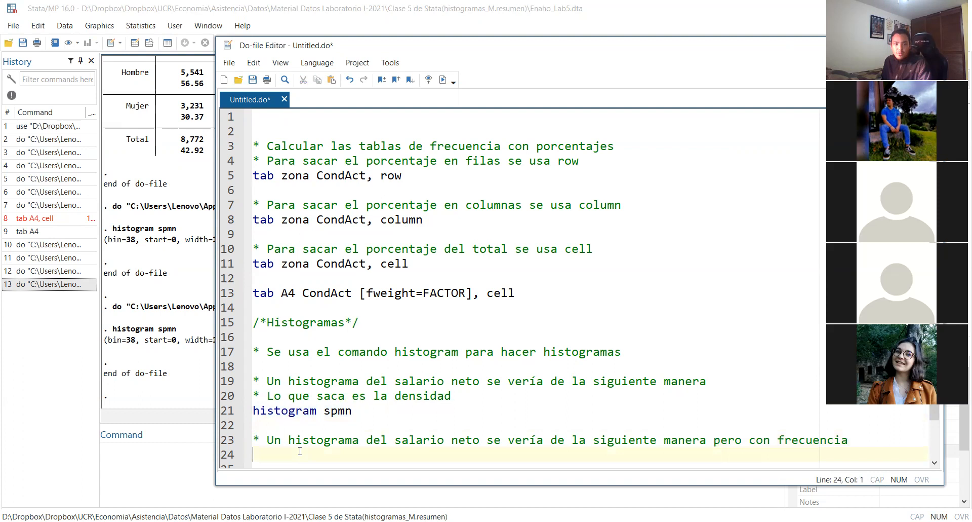
pyautogui.hotkey('ctrl', 'v')
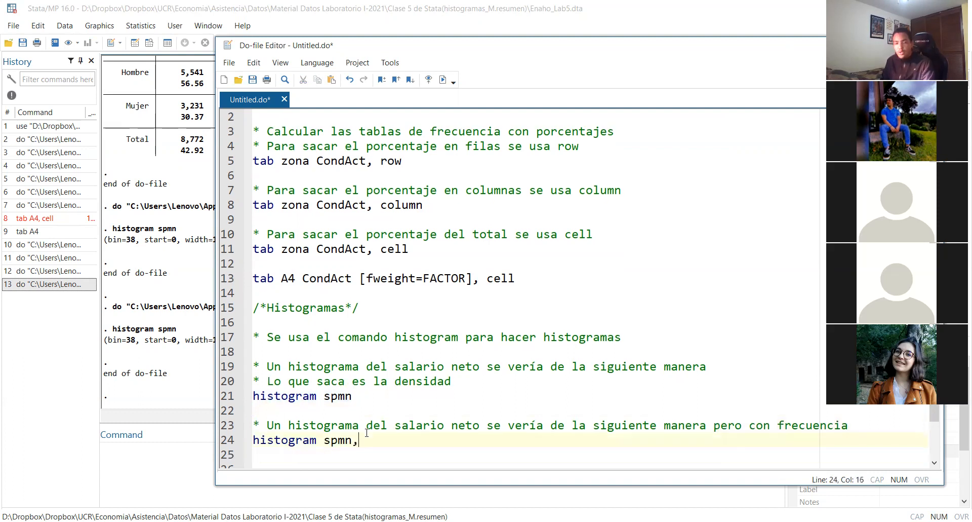
pyautogui.write(', fec')
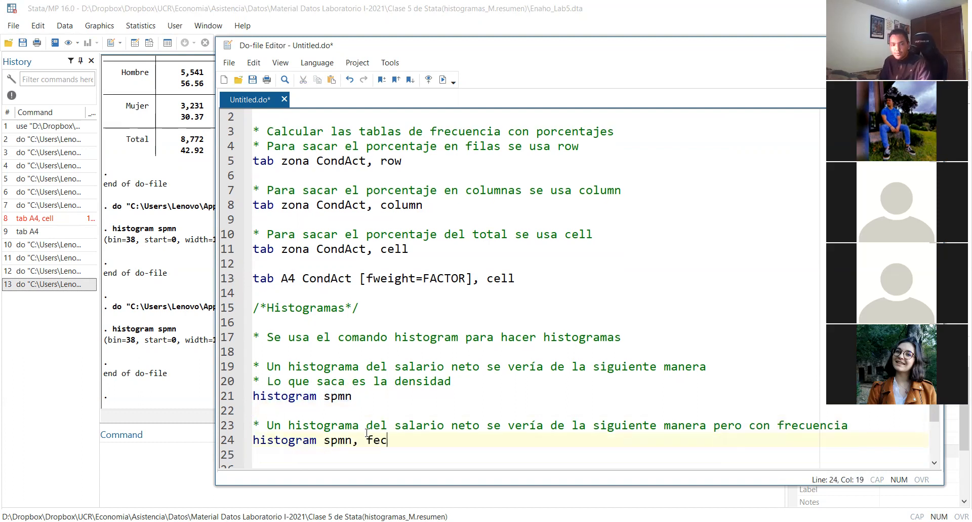
pyautogui.press('BackSpace')
pyautogui.write('re')
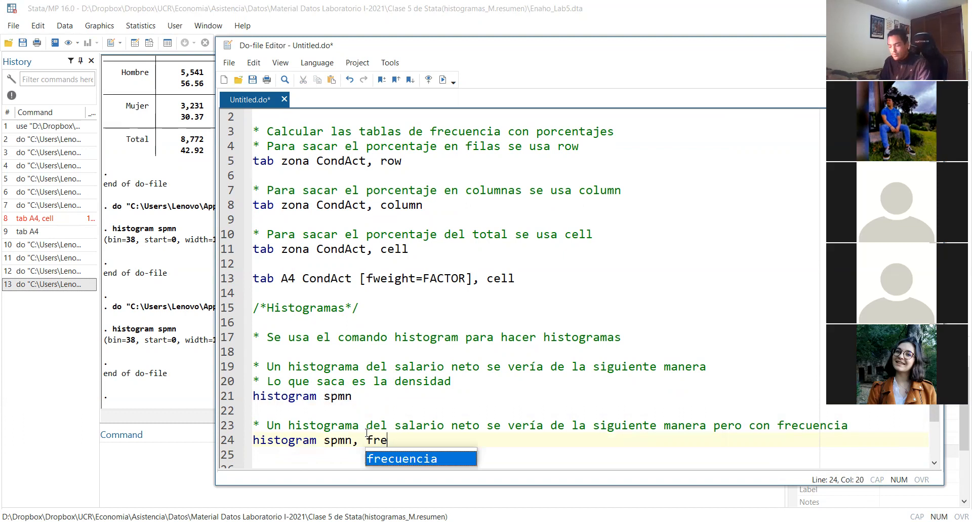
pyautogui.write('cuency')
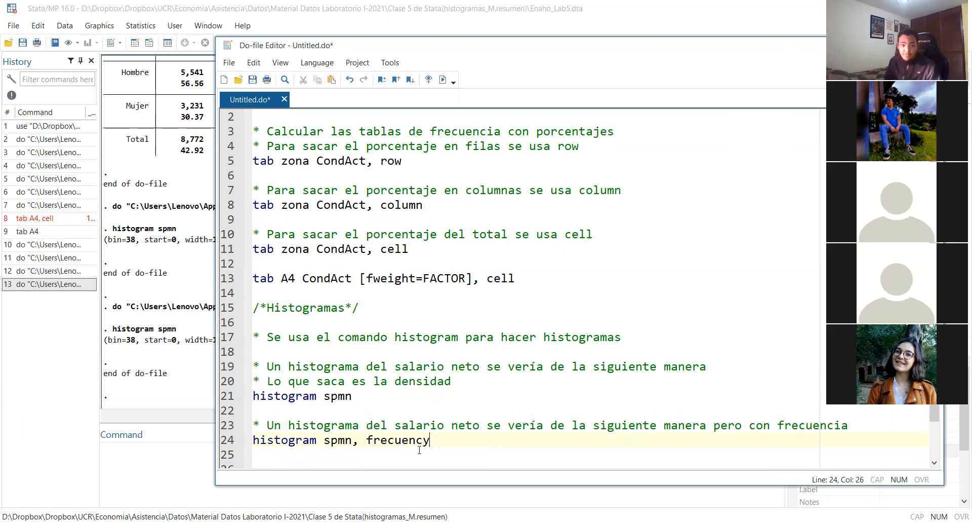
pyautogui.click(395, 441)
pyautogui.press('BackSpace')
pyautogui.write('q')
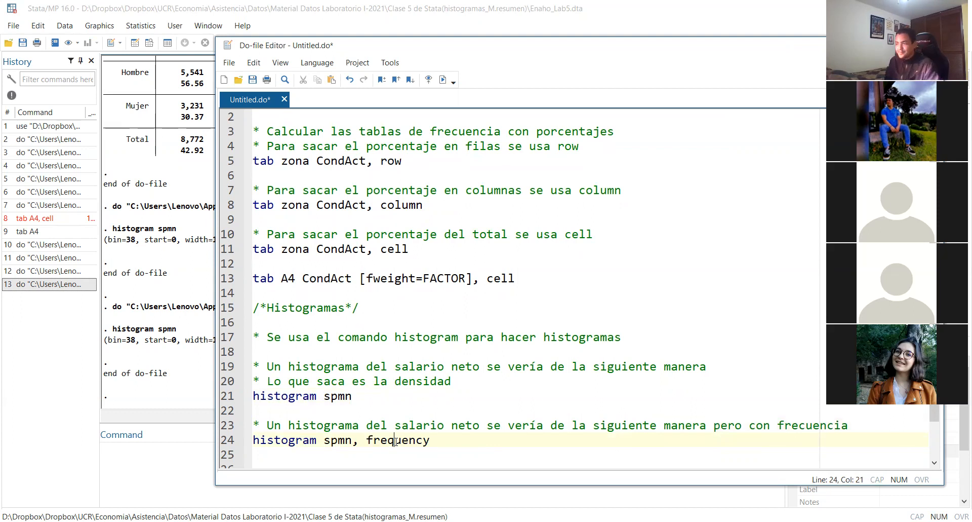
pyautogui.click(456, 436)
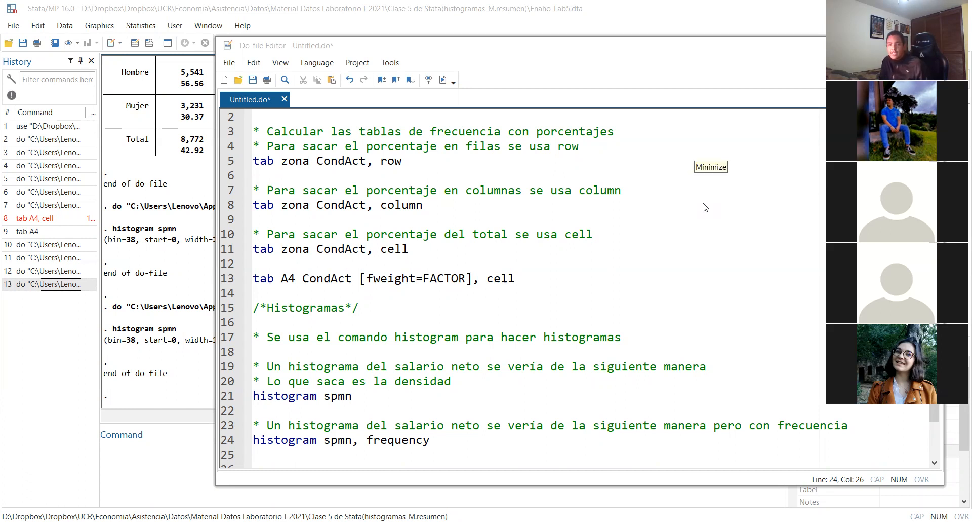
# Run only the "histogram spmn, frequency" line, examine the resulting histogram, and close the graph
pyautogui.click(458, 438)
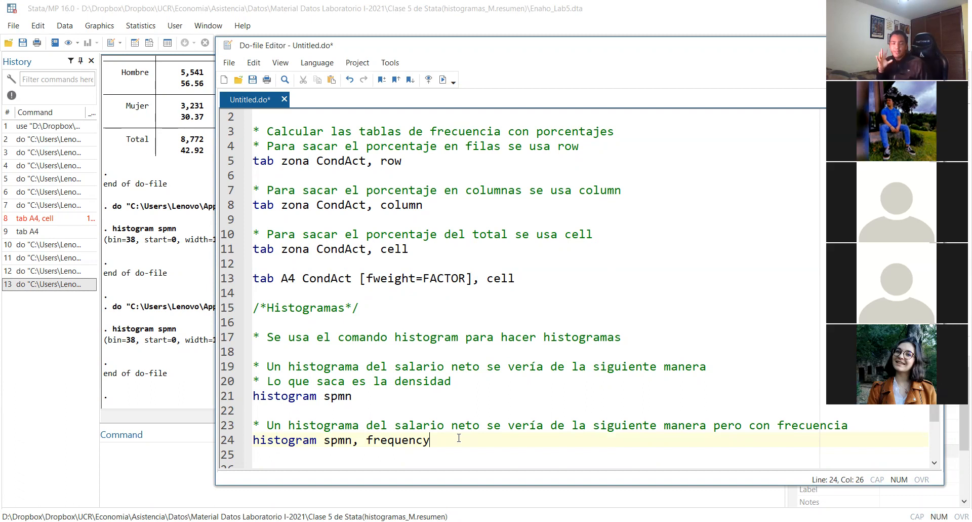
pyautogui.tripleClick(459, 438)
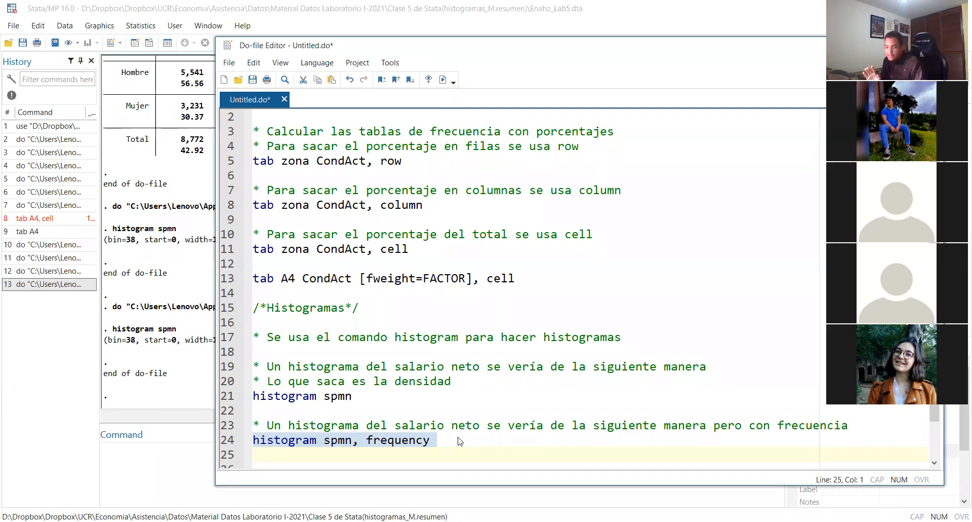
pyautogui.hotkey('ctrl', 'd')
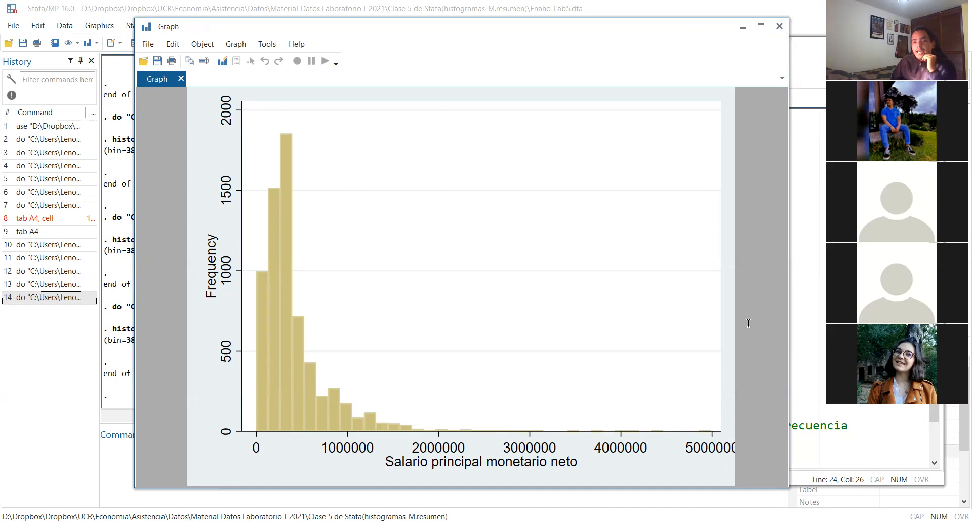
pyautogui.click(780, 26)
# Add the comment "* Para variables discretas/categoricas se usa la opción discrete" on line 26
pyautogui.click(470, 425)
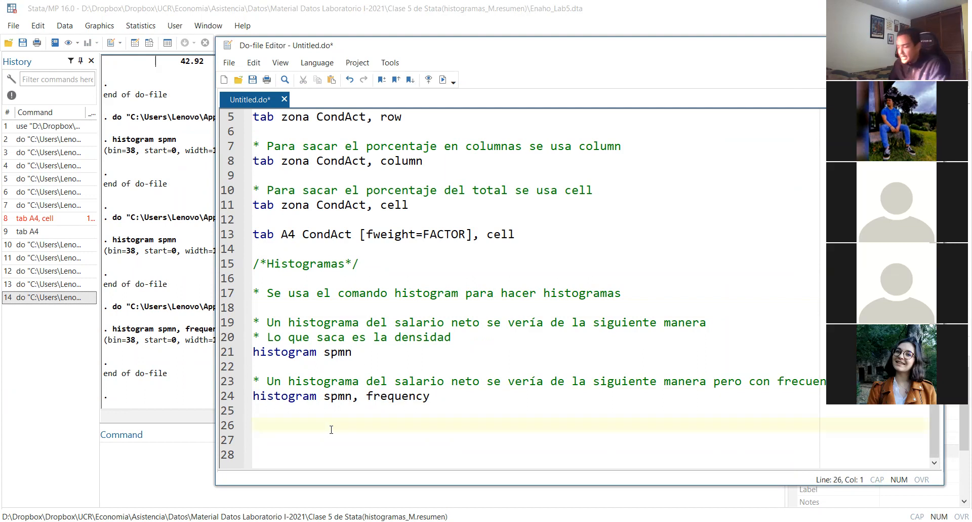
pyautogui.write('(')
pyautogui.press('BackSpace')
pyautogui.press('BackSpace')
pyautogui.write('* Para ')
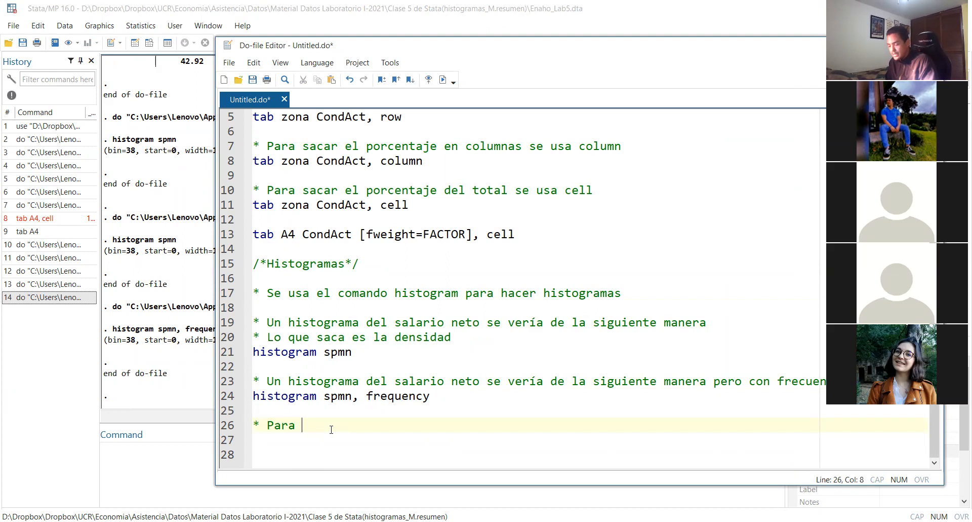
pyautogui.write('variables ')
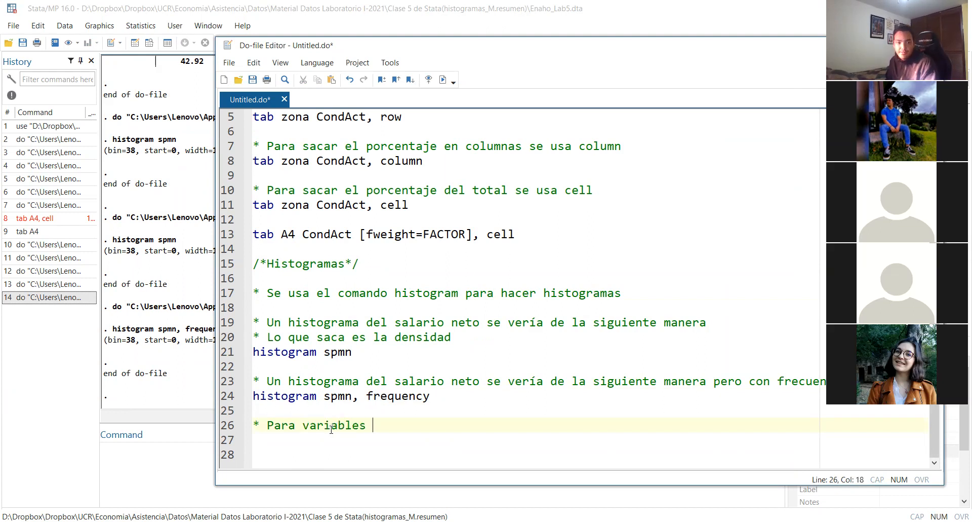
pyautogui.write('d')
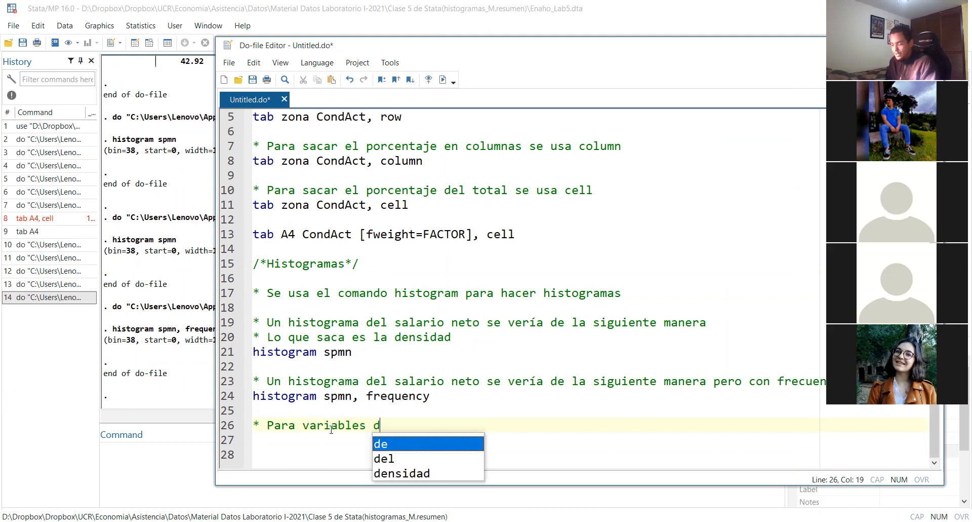
pyautogui.write('iscretas')
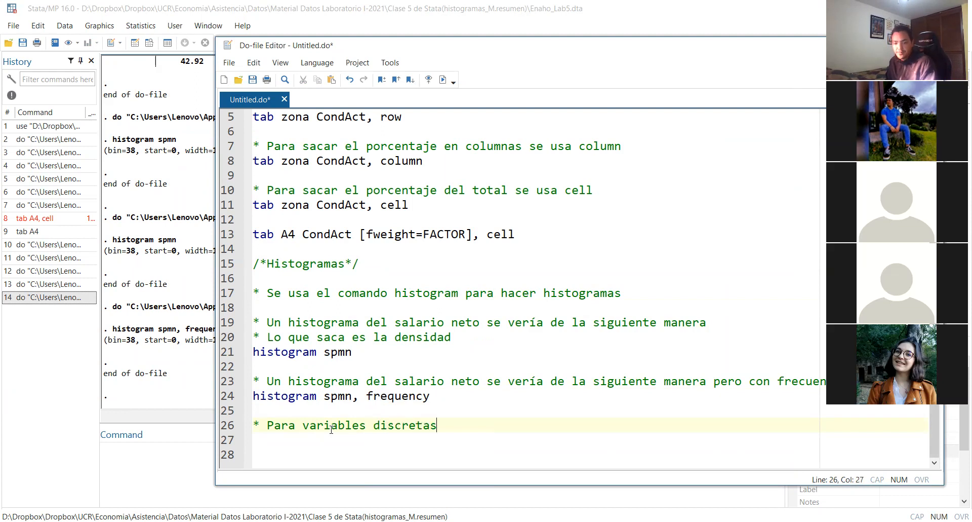
pyautogui.write('/cate')
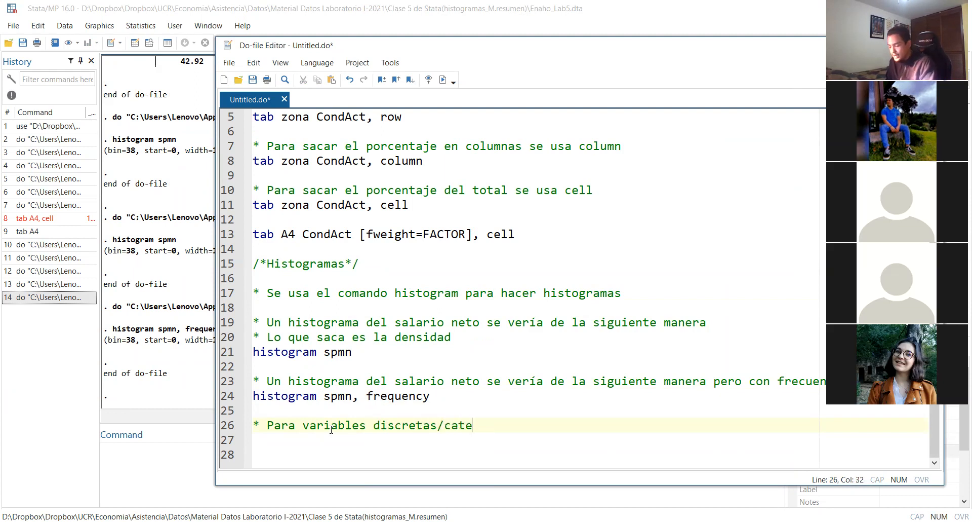
pyautogui.write('goricas s')
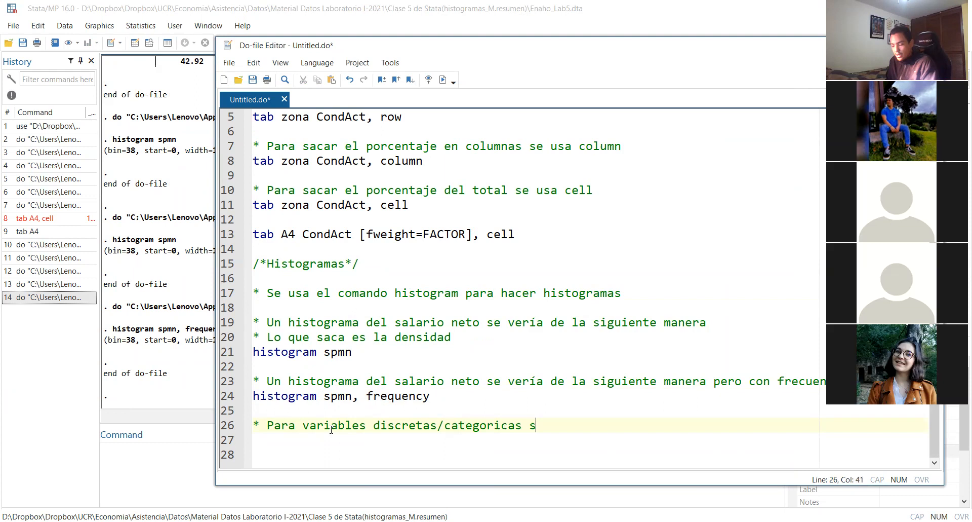
pyautogui.write('e usa el')
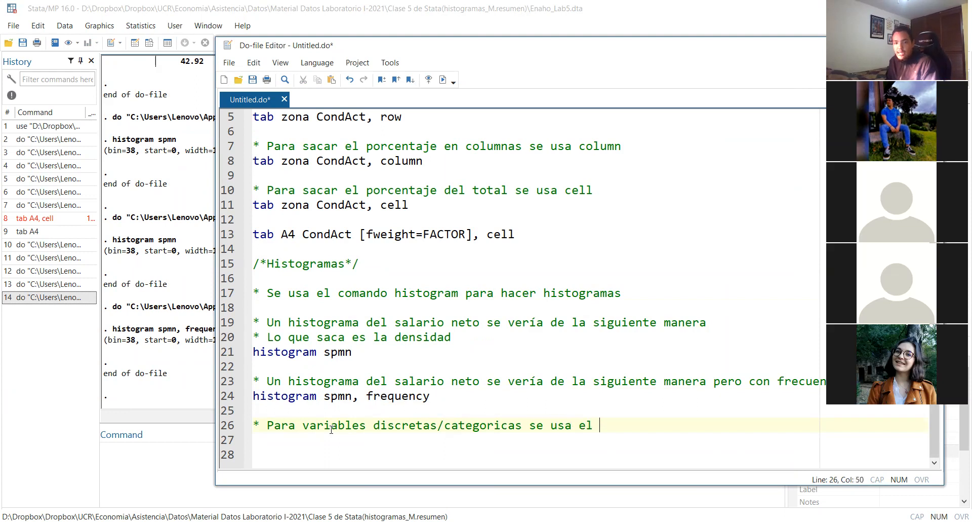
pyautogui.press('BackSpace')
pyautogui.press('BackSpace')
pyautogui.press('BackSpace')
pyautogui.write('la ')
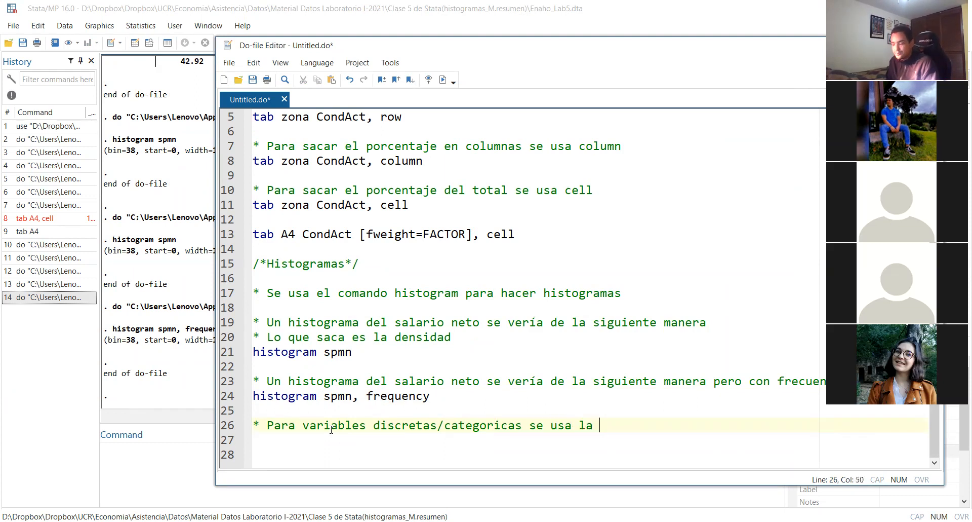
pyautogui.write('opci')
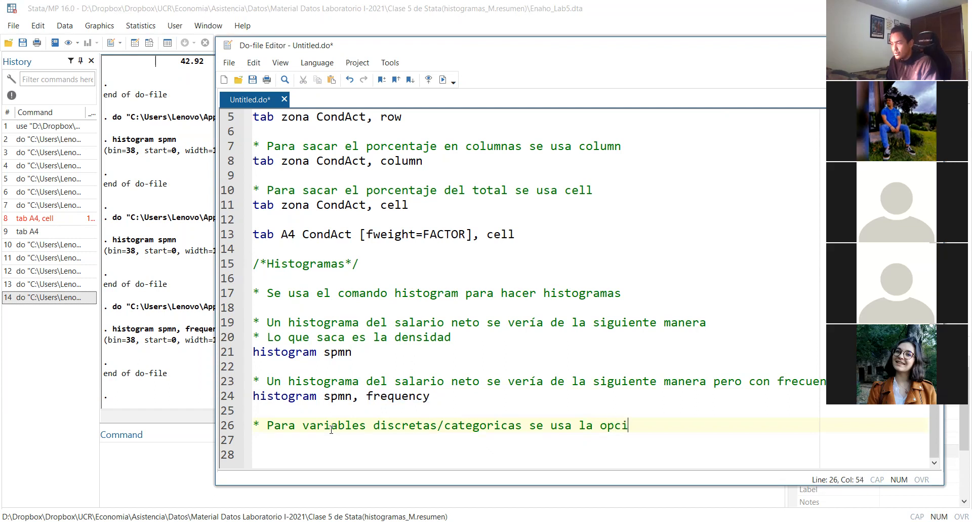
pyautogui.write('ón di')
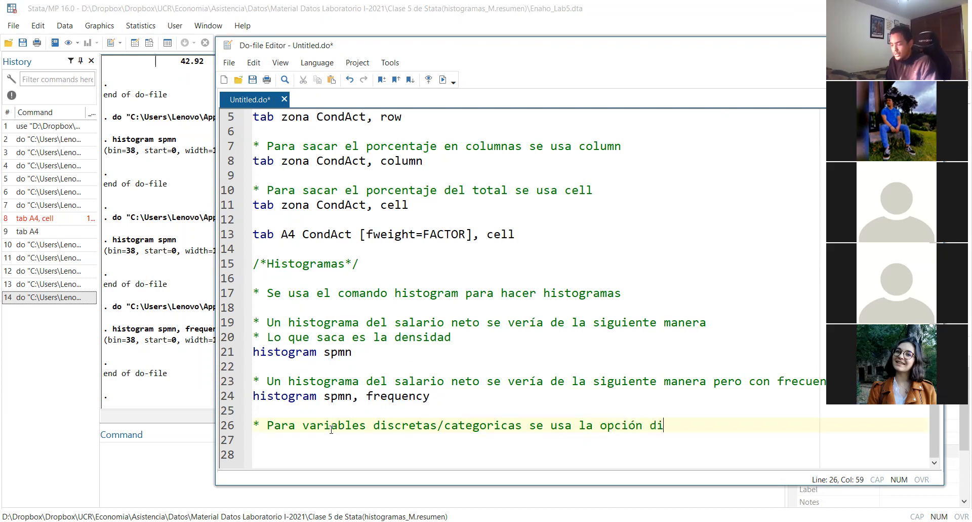
pyautogui.write('screte')
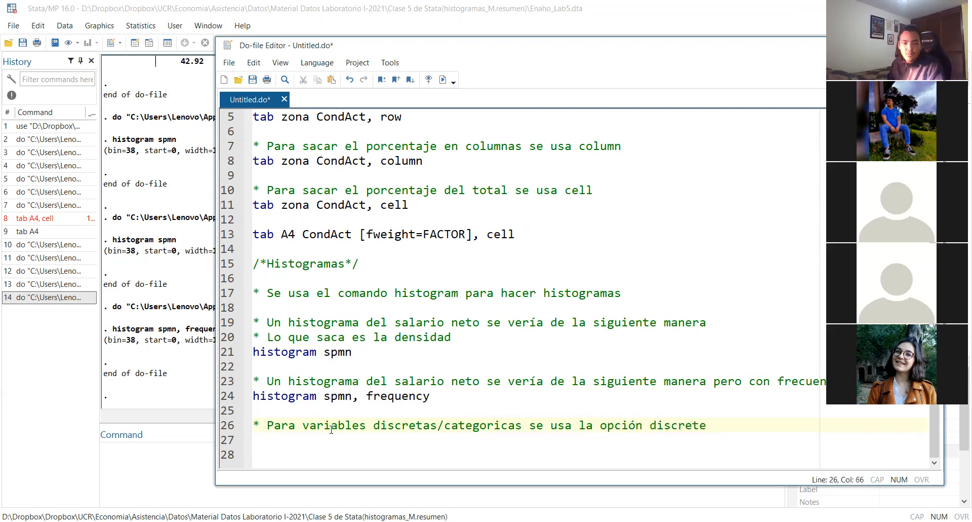
# Copy the frequency histogram command to line 27 and change its variable to A4
pyautogui.tripleClick(428, 396)
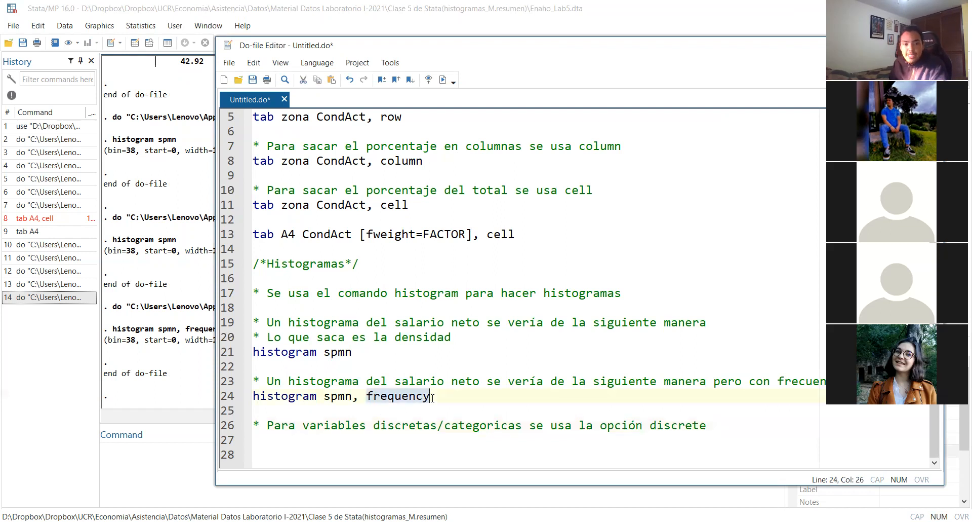
pyautogui.hotkey('ctrl', 'c')
pyautogui.press('Down')
pyautogui.press('Down')
pyautogui.hotkey('ctrl', 'v')
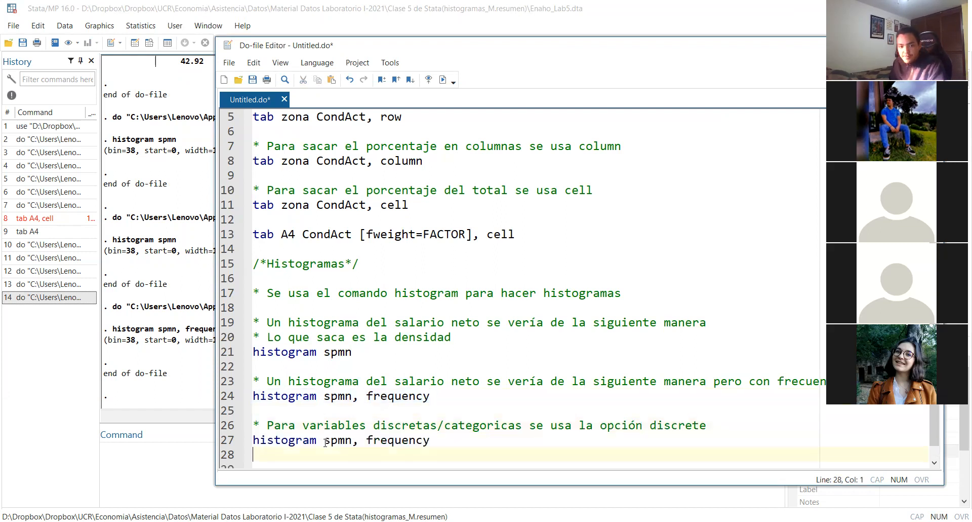
pyautogui.click(326, 440)
pyautogui.doubleClick(326, 441)
pyautogui.write('A$')
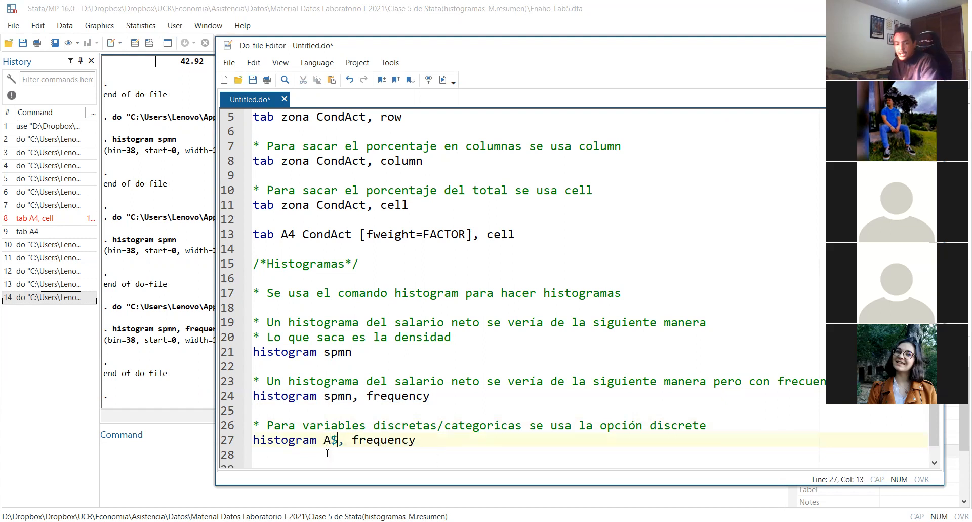
pyautogui.press('BackSpace')
pyautogui.write('4')
# Append the discrete option to the A4 histogram command so it reads "histogram A4, frequency discrete"
pyautogui.click(430, 440)
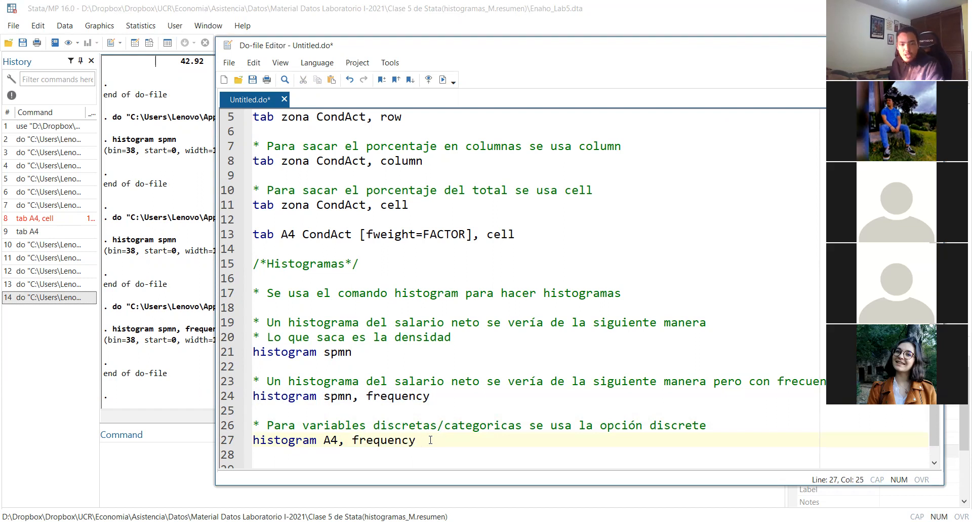
pyautogui.doubleClick(678, 428)
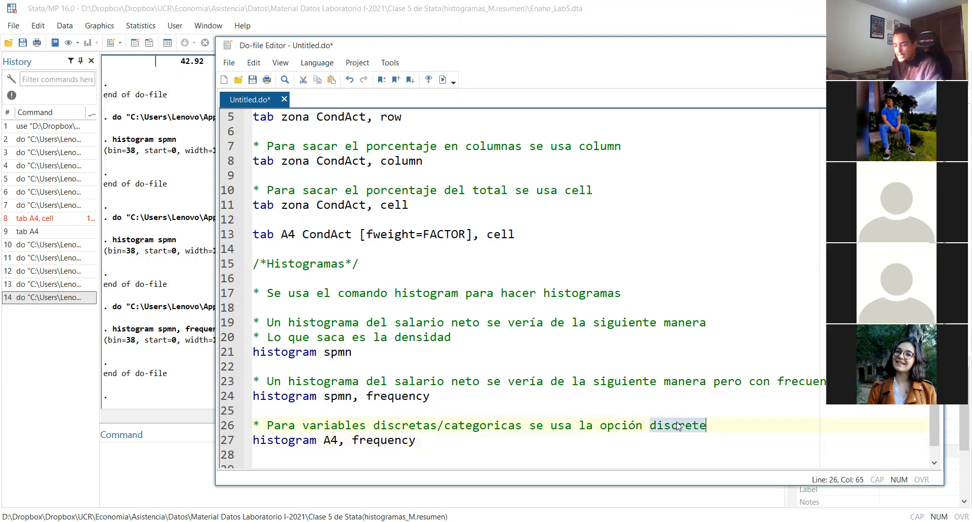
pyautogui.click(612, 445)
pyautogui.hotkey('ctrl', 'v')
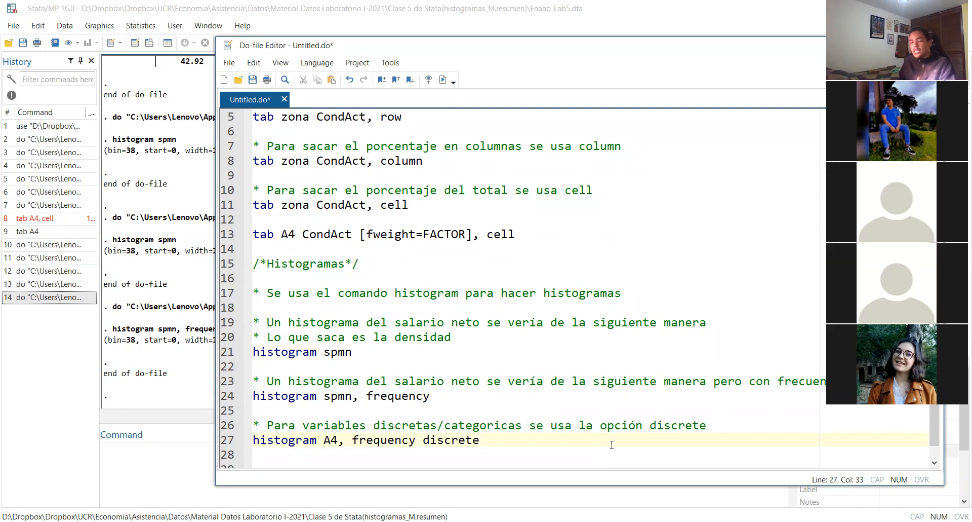
# Run only the "histogram A4, frequency discrete" line, examine the resulting histogram, and return to the do-file
pyautogui.tripleClick(612, 446)
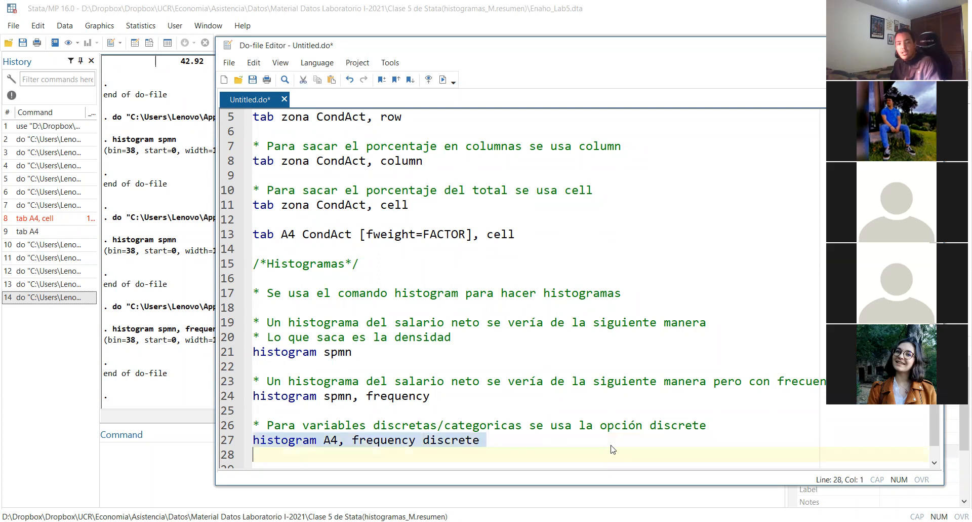
pyautogui.hotkey('ctrl', 'd')
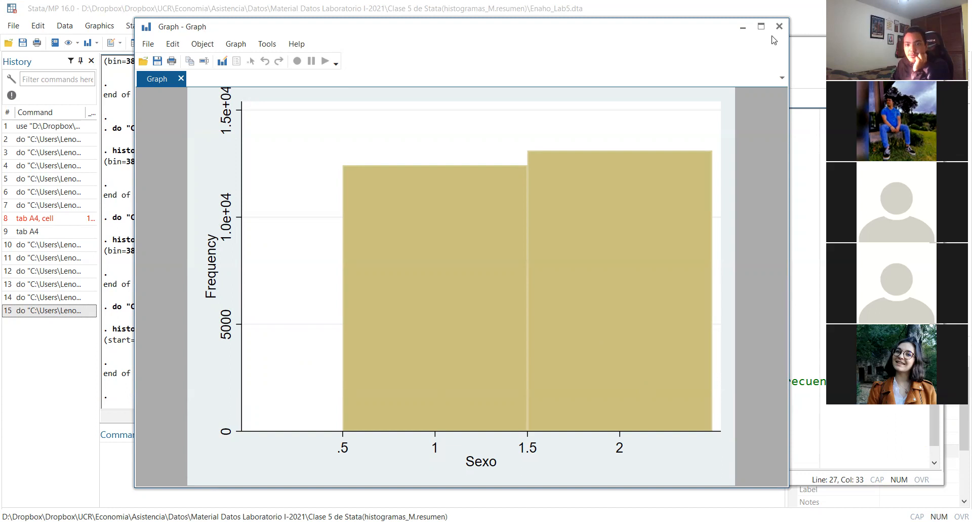
pyautogui.moveTo(591, 29); pyautogui.dragTo(609, 57)
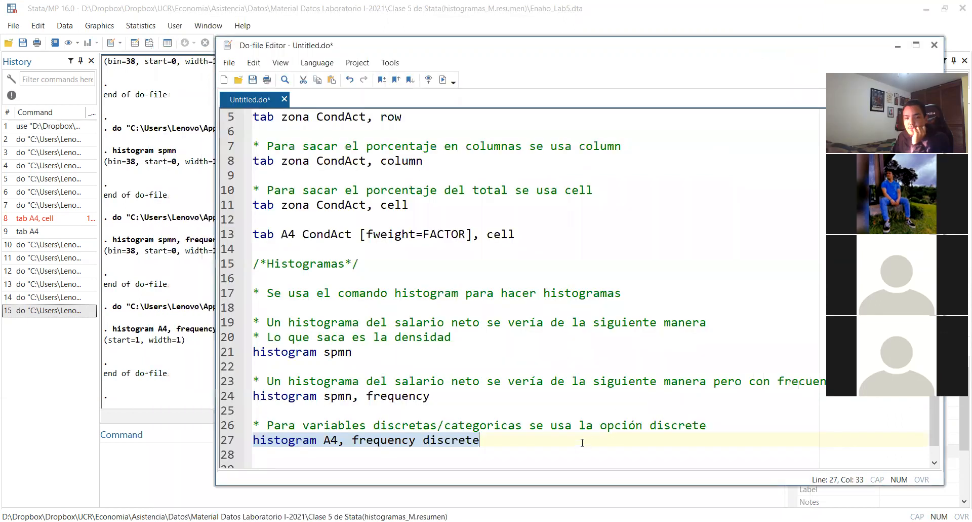
pyautogui.click(583, 443)
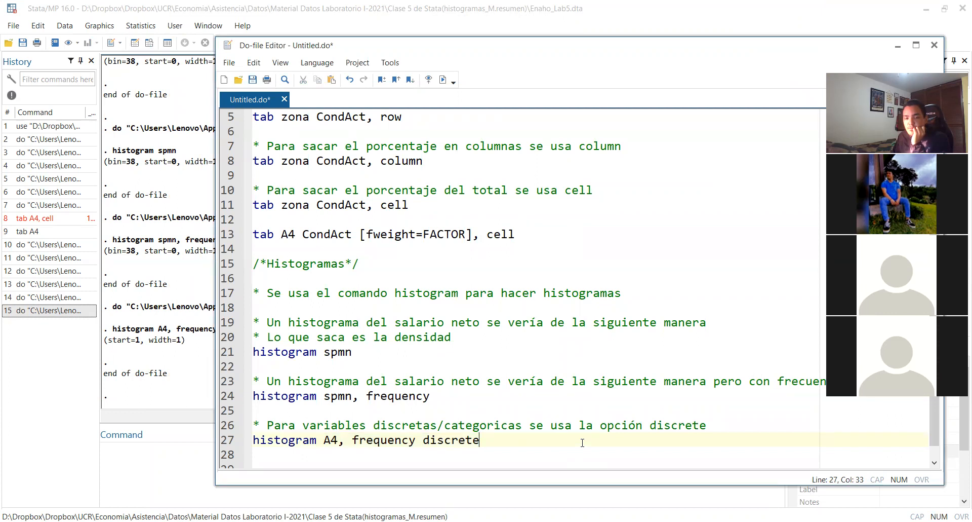
# Rerun the discrete frequency histogram of A4 from line 27 and close its graph
pyautogui.tripleClick(582, 443)
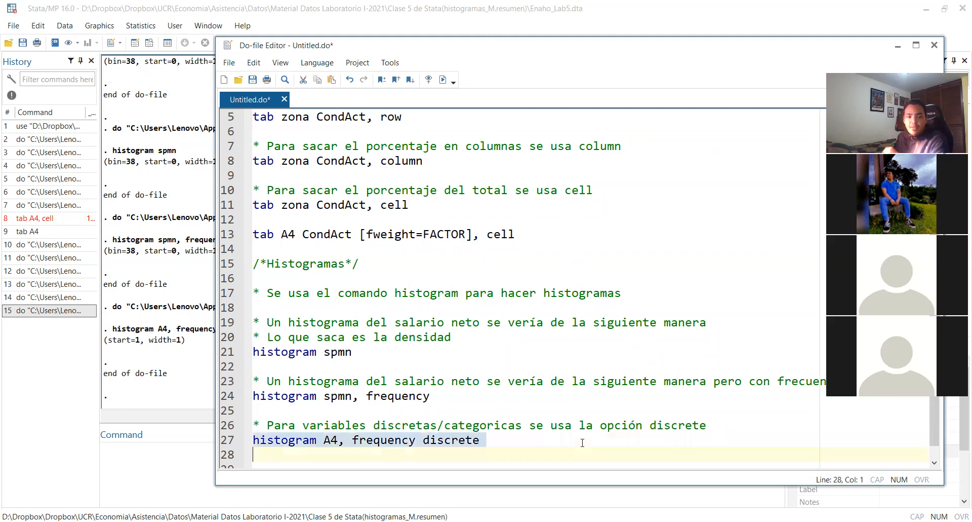
pyautogui.hotkey('ctrl', 'd')
pyautogui.click(576, 444)
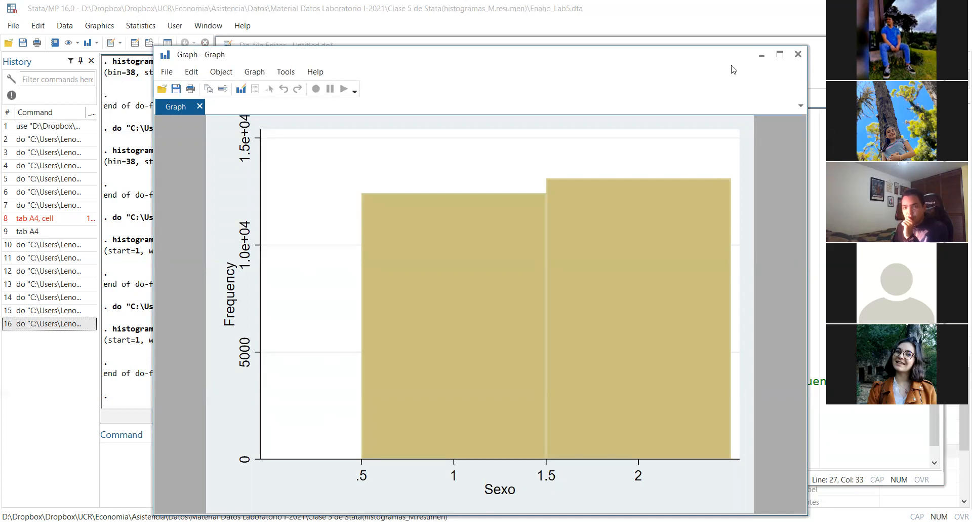
pyautogui.click(796, 56)
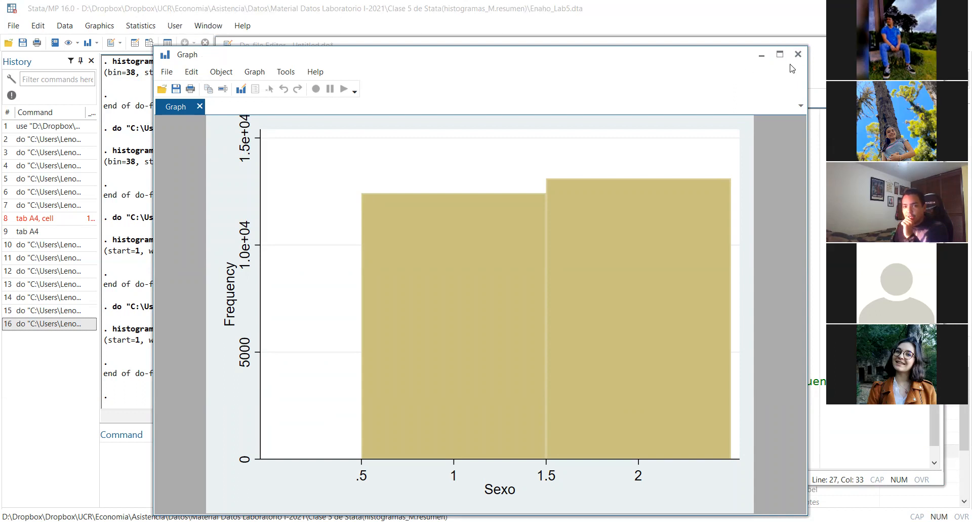
pyautogui.click(403, 349)
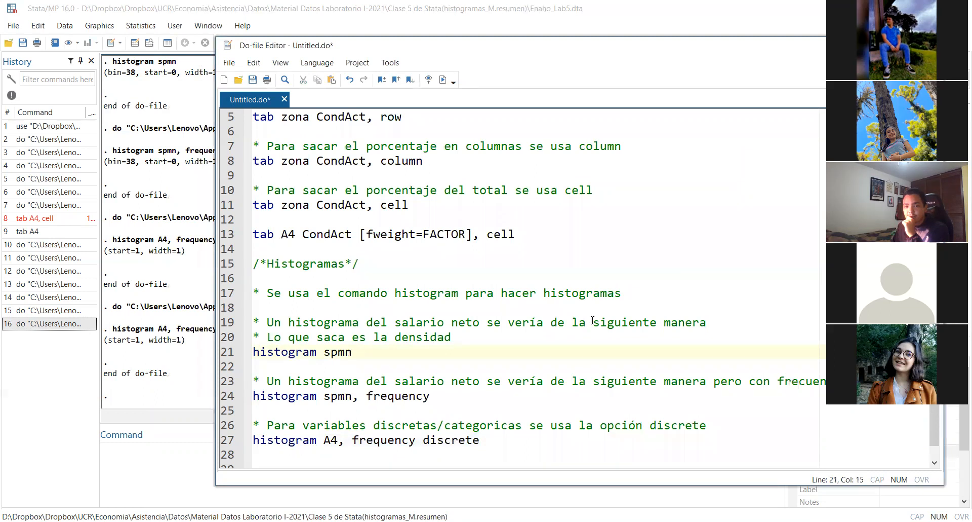
# Execute the A4 discrete histogram command once more, close the graph, and return to the spmn frequency command on line 24
pyautogui.tripleClick(486, 439)
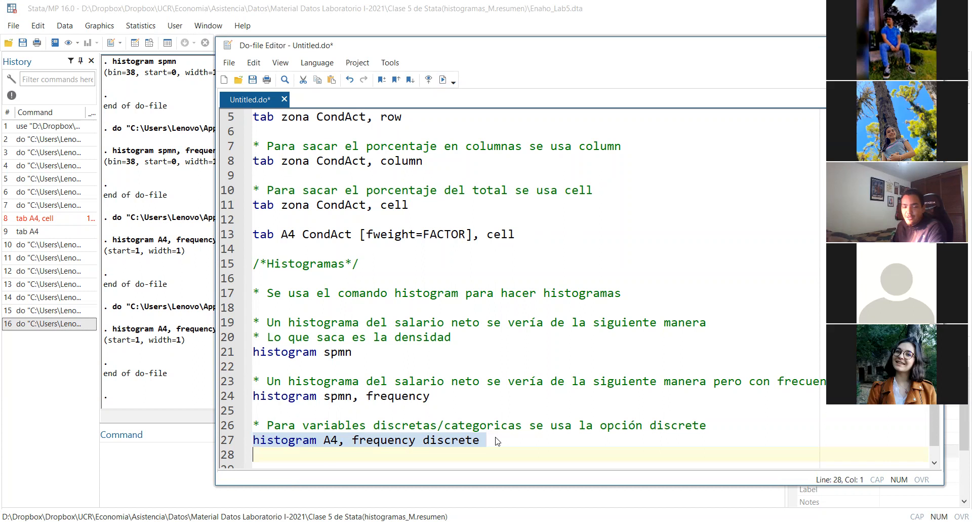
pyautogui.hotkey('ctrl', 'd')
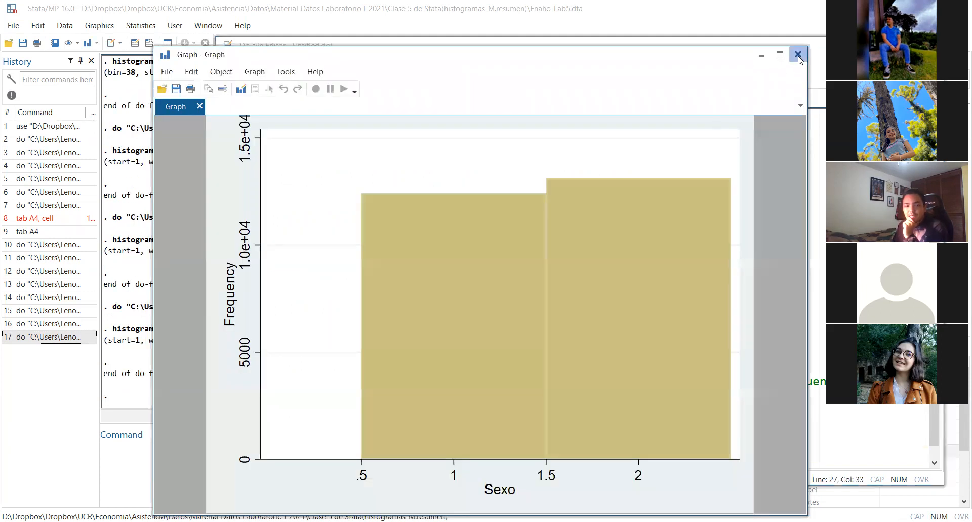
pyautogui.click(797, 55)
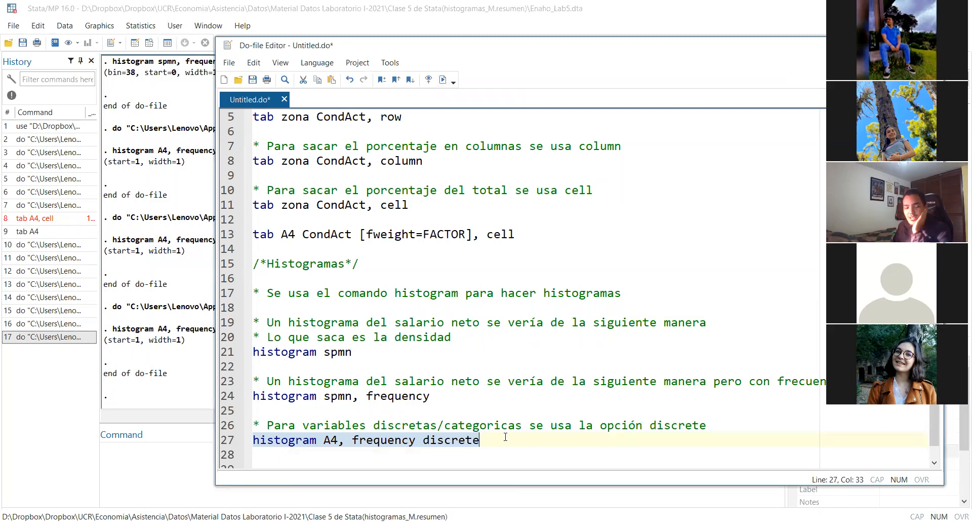
pyautogui.click(507, 427)
pyautogui.click(478, 396)
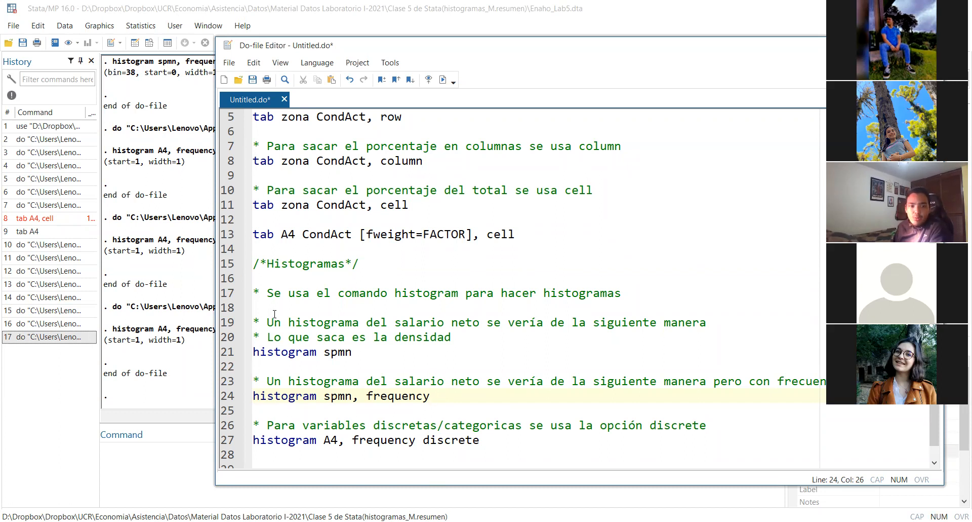
# Run only the "histogram spmn" line to show the net salary density histogram, and close the graph
pyautogui.click(265, 351)
pyautogui.doubleClick(266, 351)
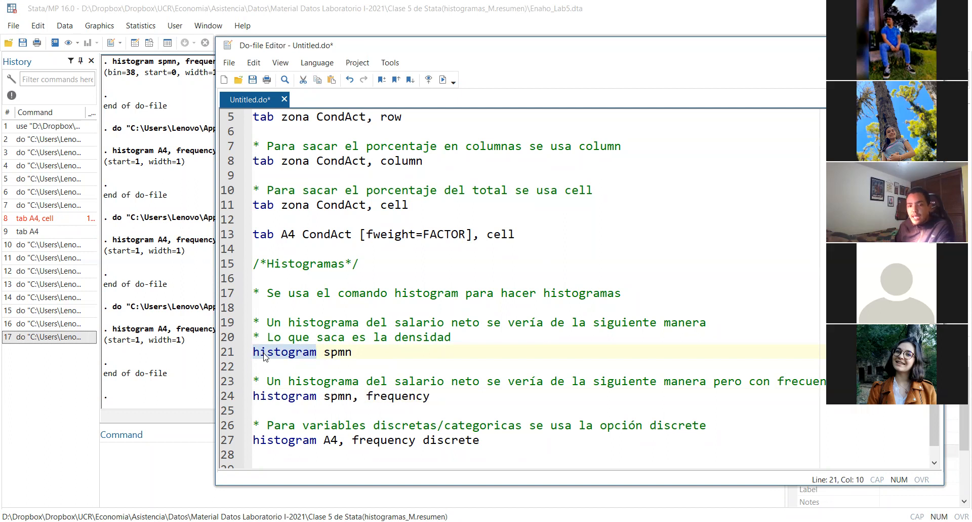
pyautogui.click(406, 350)
pyautogui.moveTo(353, 351); pyautogui.dragTo(245, 359)
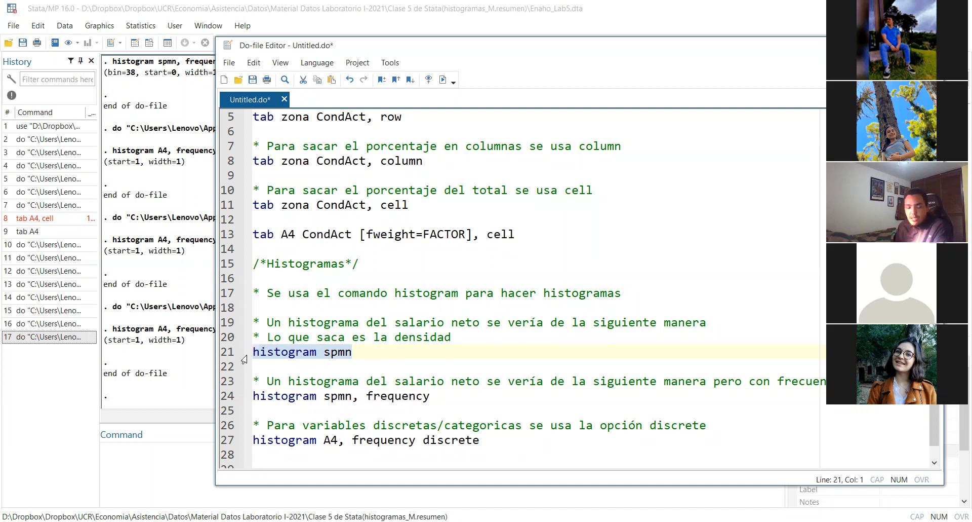
pyautogui.hotkey('ctrl', 'd')
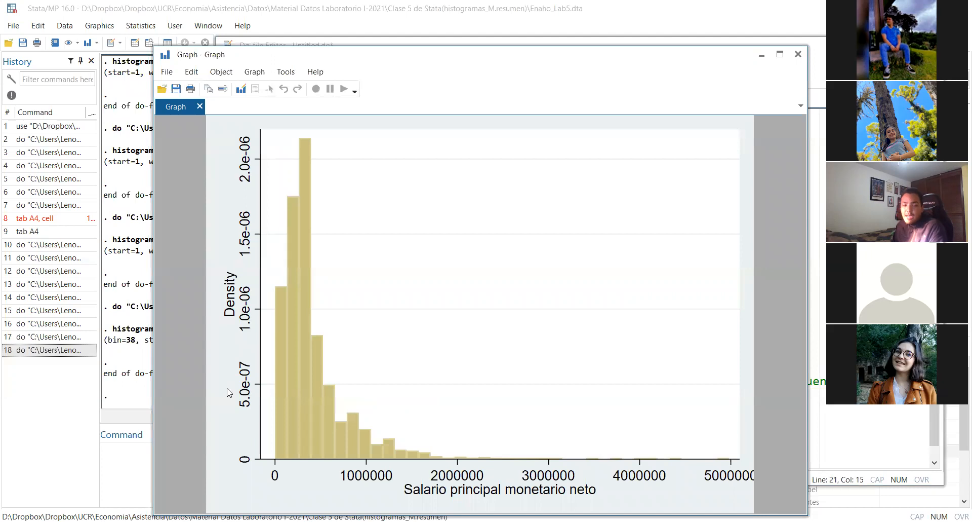
pyautogui.click(798, 54)
# Run only the "histogram spmn, frequency" line to show the net salary frequency histogram, and close the graph
pyautogui.tripleClick(443, 395)
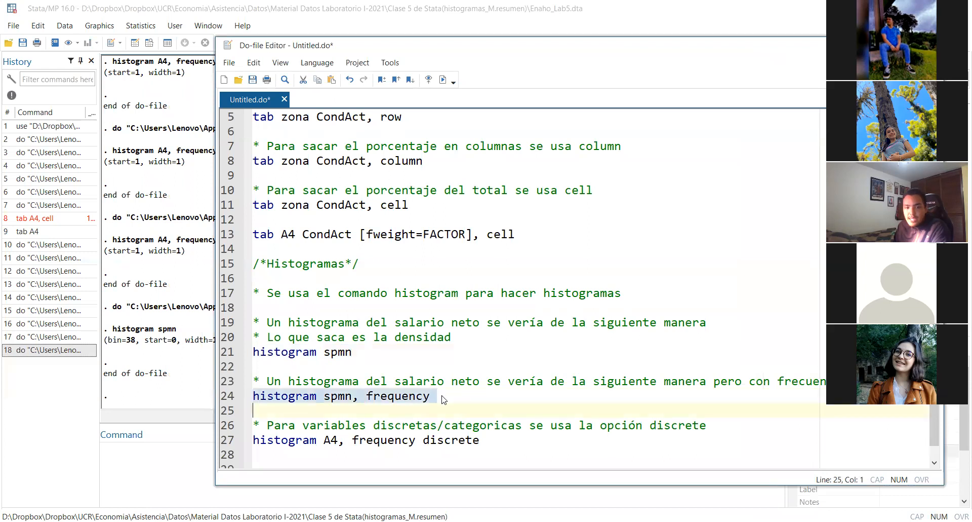
pyautogui.click(442, 395)
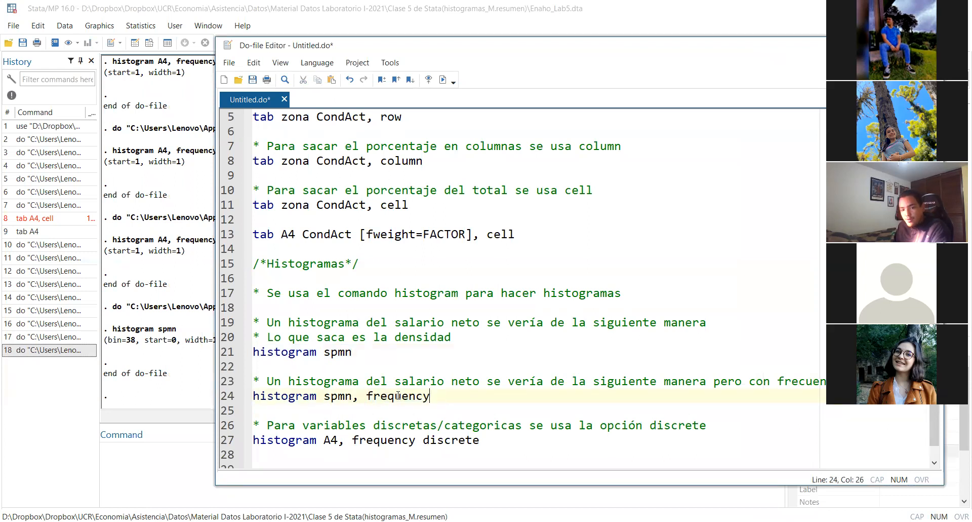
pyautogui.tripleClick(454, 396)
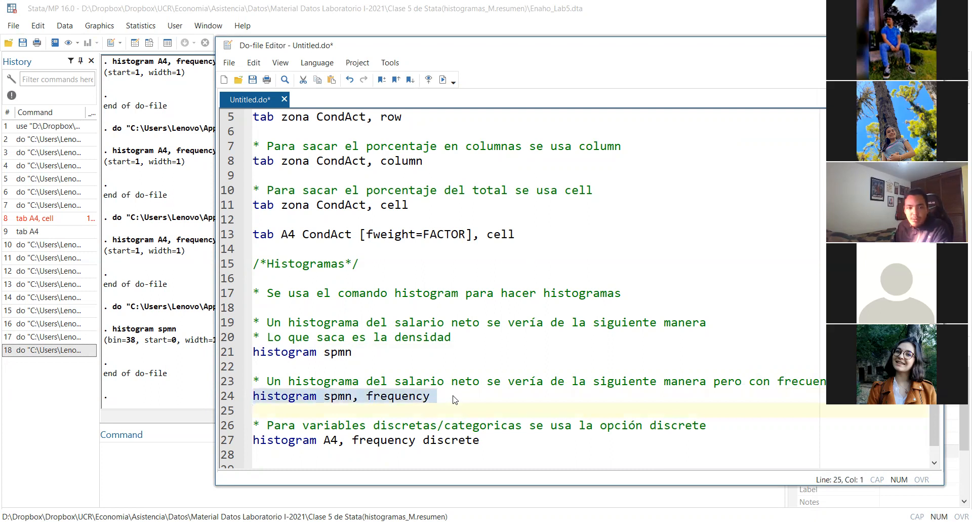
pyautogui.click(454, 397)
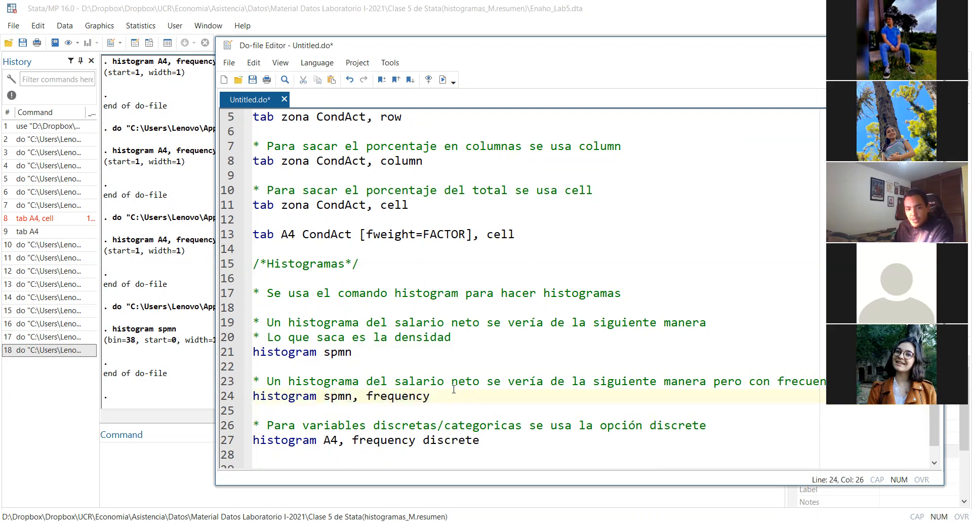
pyautogui.tripleClick(453, 394)
pyautogui.hotkey('ctrl', 'd')
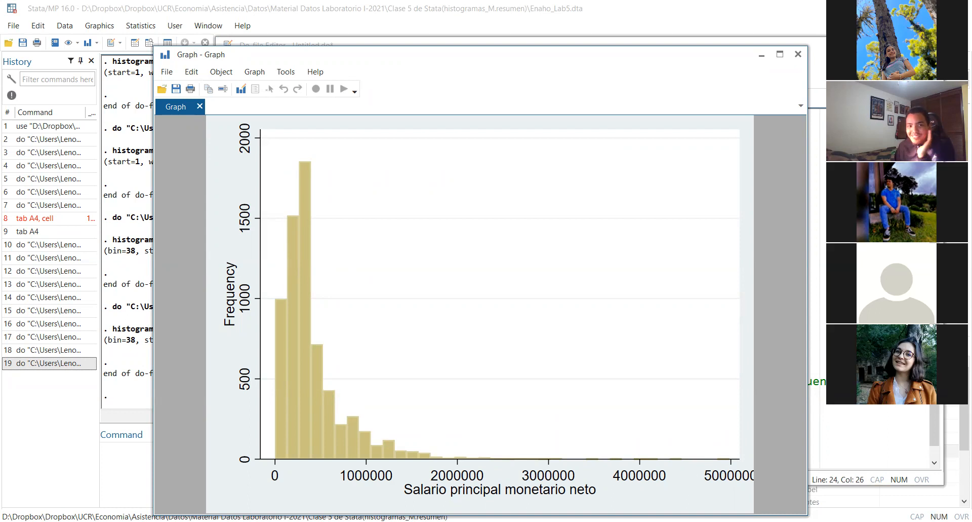
pyautogui.click(795, 61)
# Run the "histogram A4, frequency discrete" line again to compare it with the salary histograms, and close the graph
pyautogui.tripleClick(482, 439)
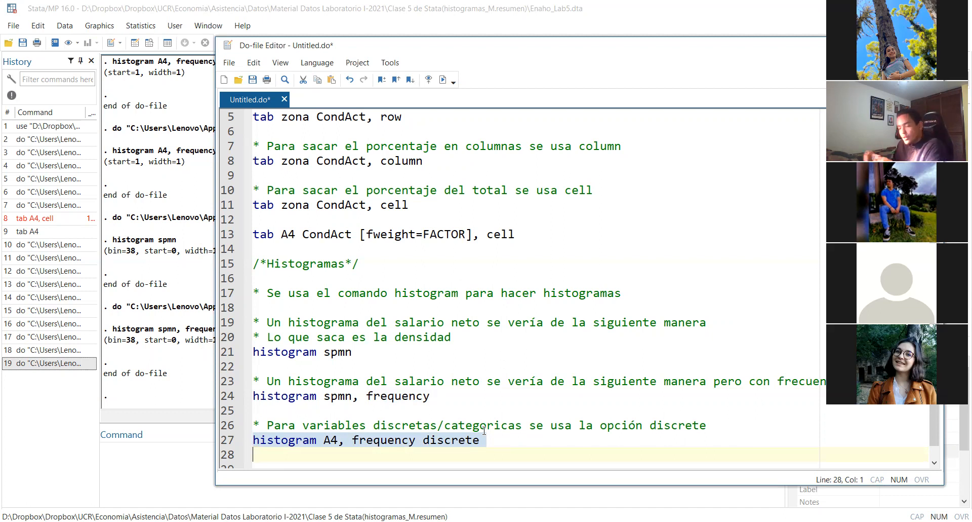
pyautogui.tripleClick(493, 440)
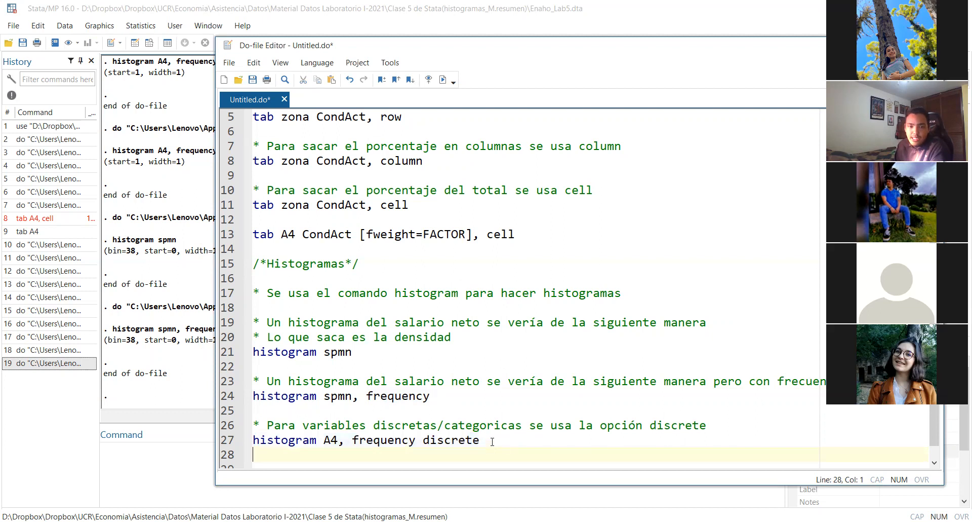
pyautogui.hotkey('ctrl', 'd')
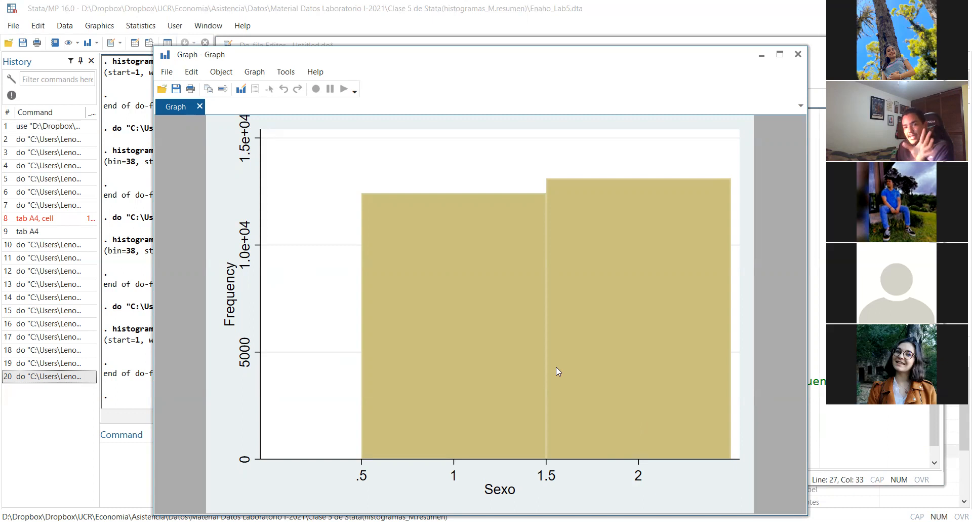
pyautogui.click(797, 55)
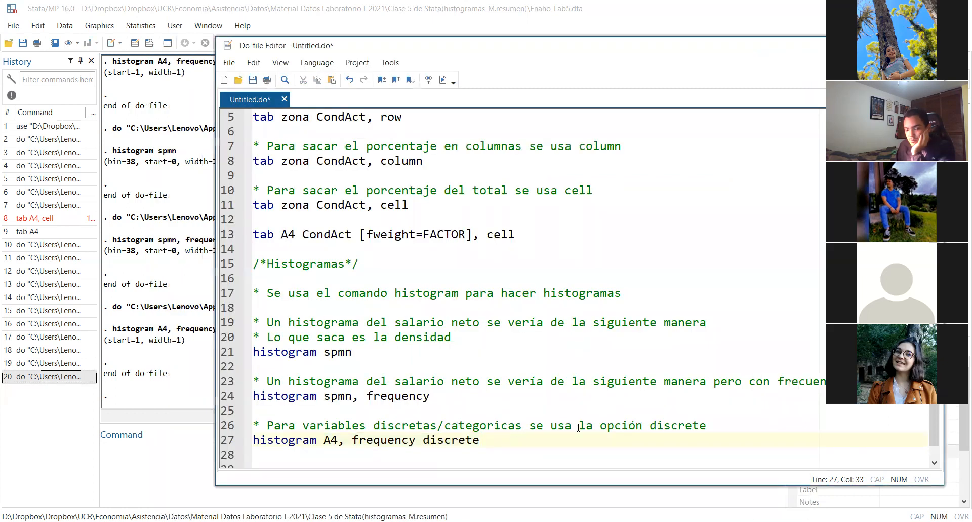
# Add several blank lines below the A4 histogram command to make room for a new section
pyautogui.press('Return')
pyautogui.press('Return')
pyautogui.press('Return')
pyautogui.press('Return')
pyautogui.press('Return')
pyautogui.press('Return')
pyautogui.press('Return')
pyautogui.press('Return')
pyautogui.press('Return')
pyautogui.press('Return')
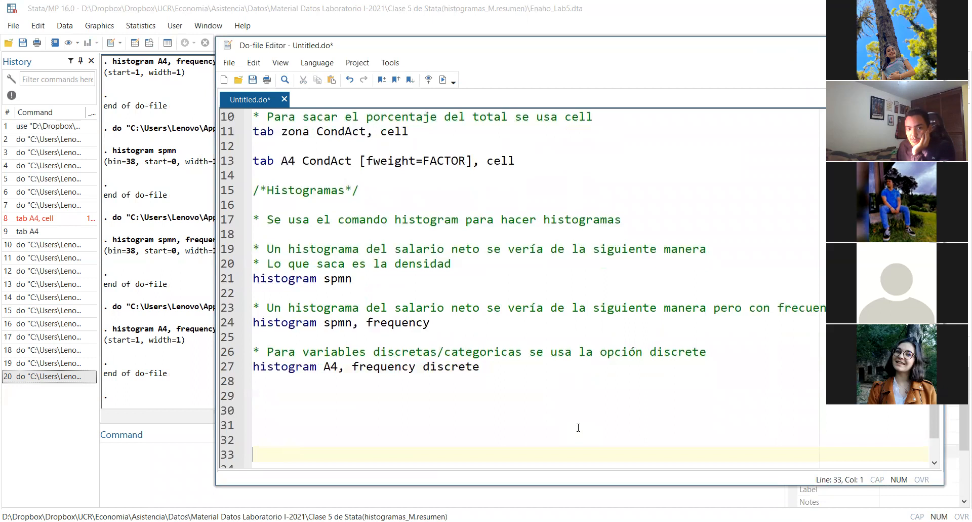
pyautogui.press('Return')
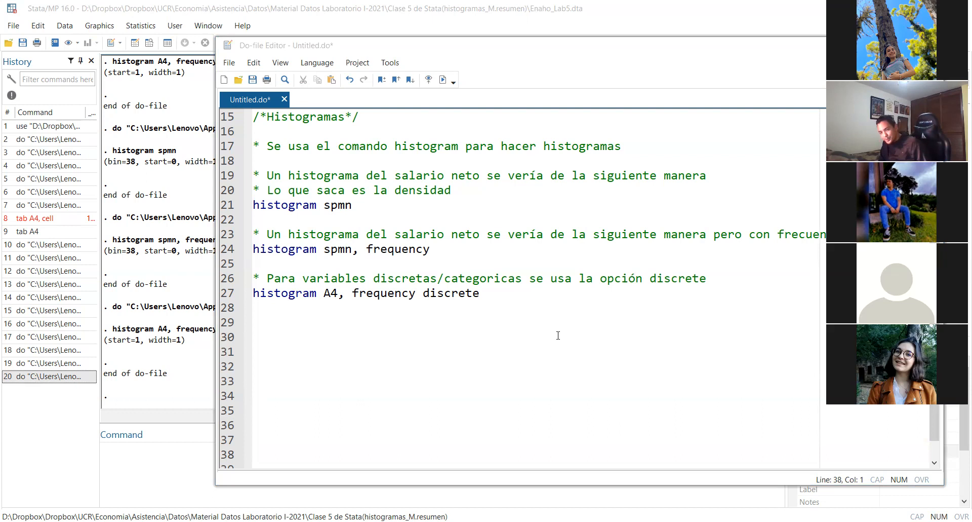
# Add the section heading "/*Medidas de tenencia comunmente llamado summarize*/" on line 29 and place the cursor on line 31
pyautogui.click(467, 294)
pyautogui.click(469, 315)
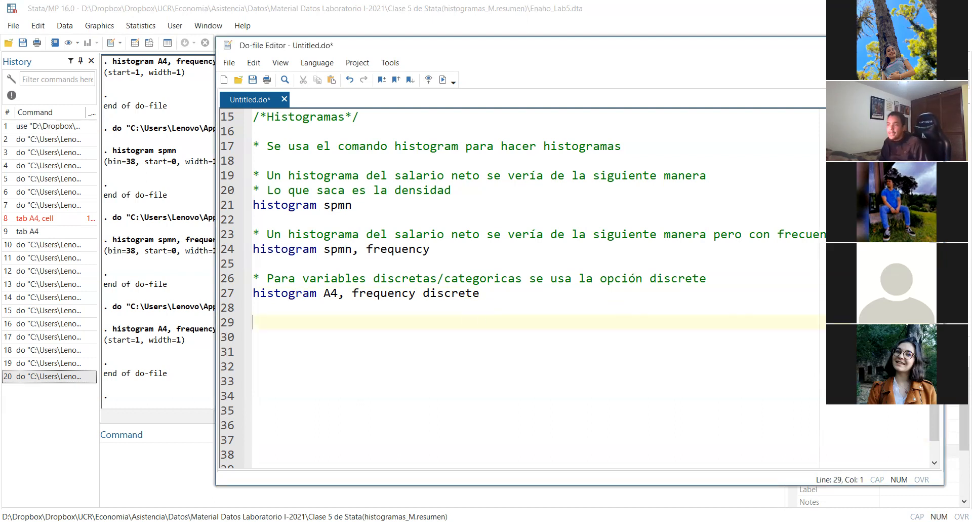
pyautogui.hotkey('alt', 'Tab')
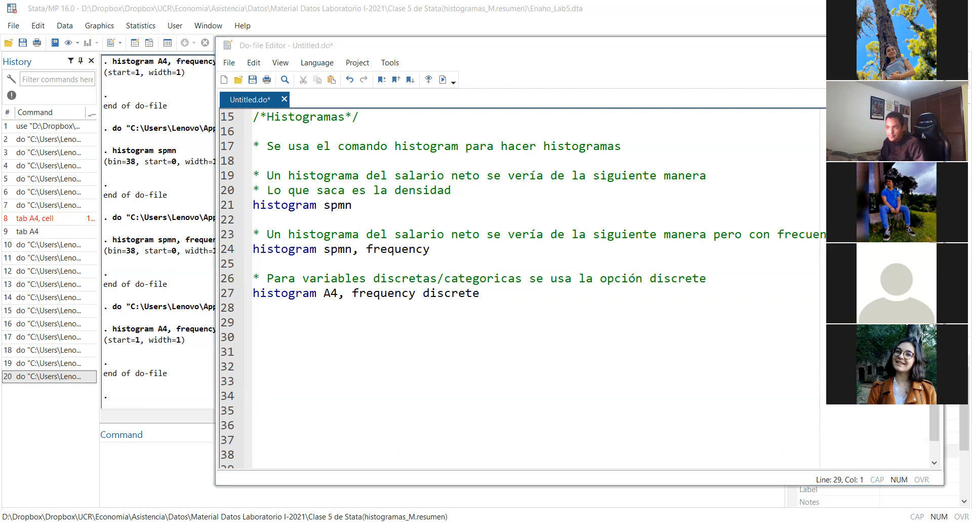
pyautogui.click(334, 327)
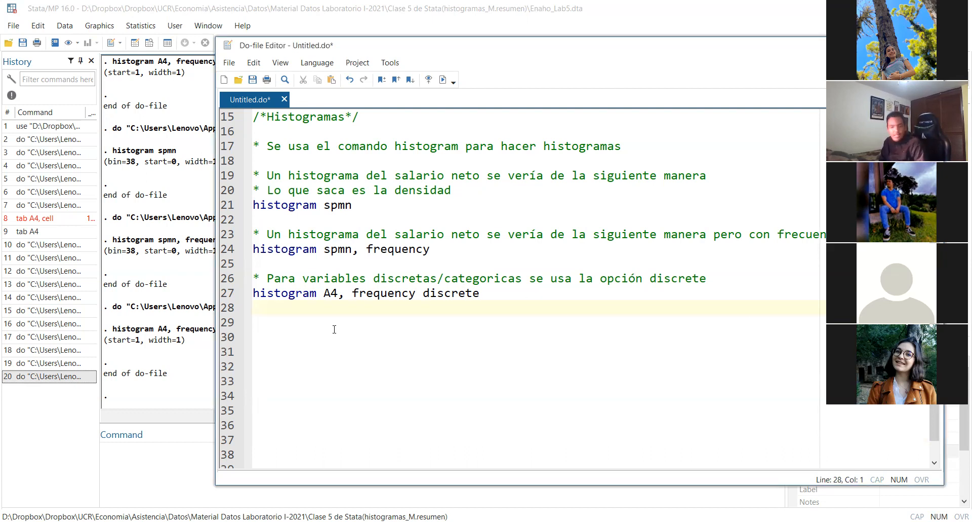
pyautogui.write('/*Medidas de tenencia')
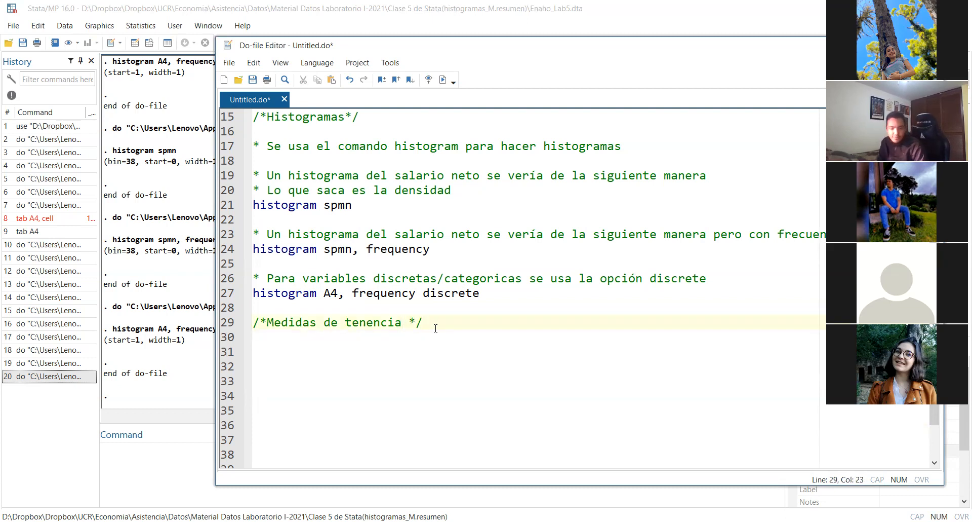
pyautogui.write(' c')
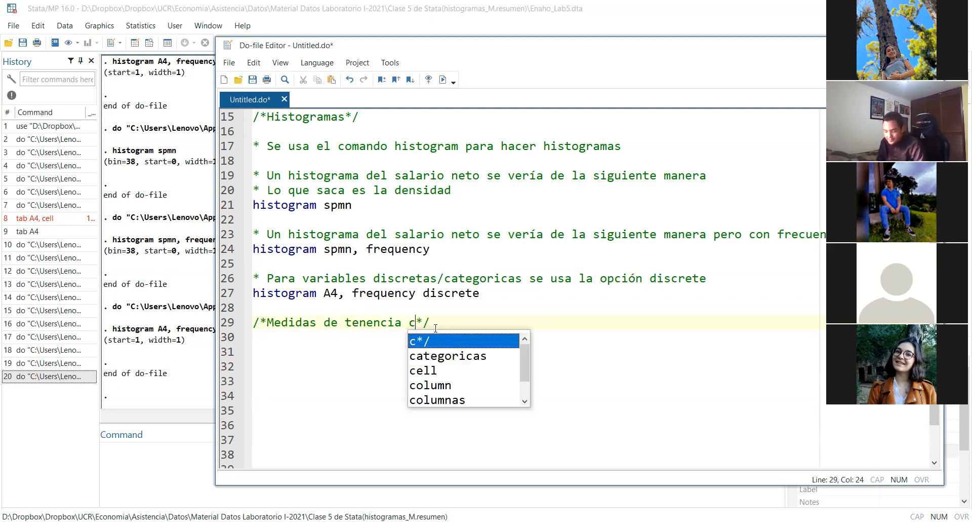
pyautogui.write('omunmente llamad')
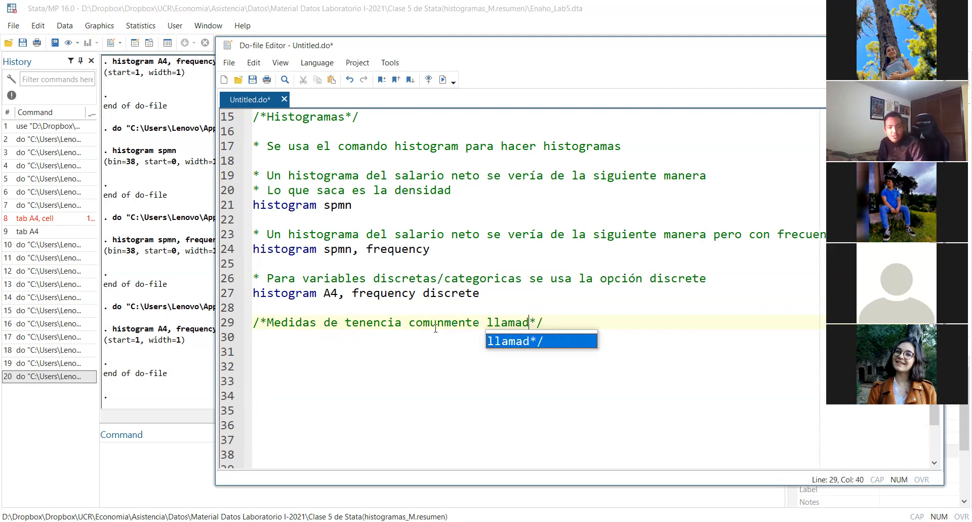
pyautogui.write('o summari')
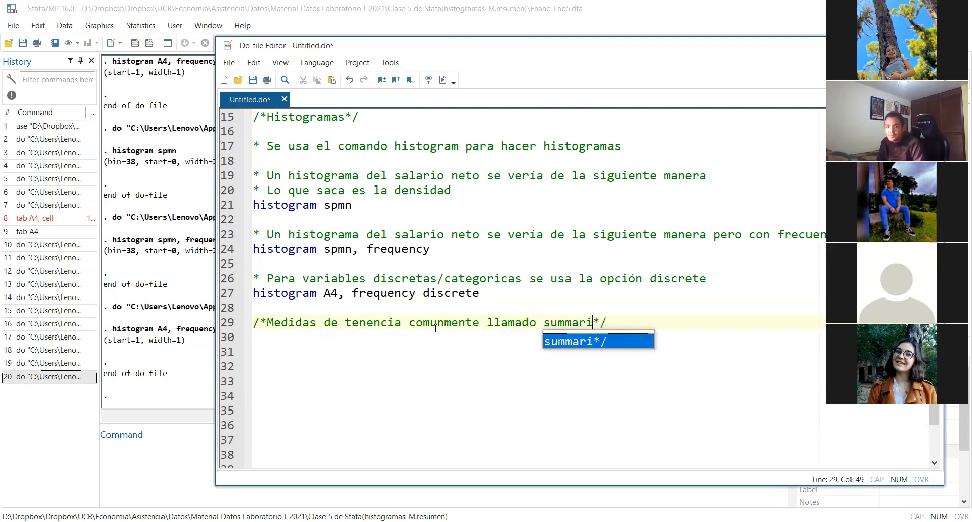
pyautogui.write('ze')
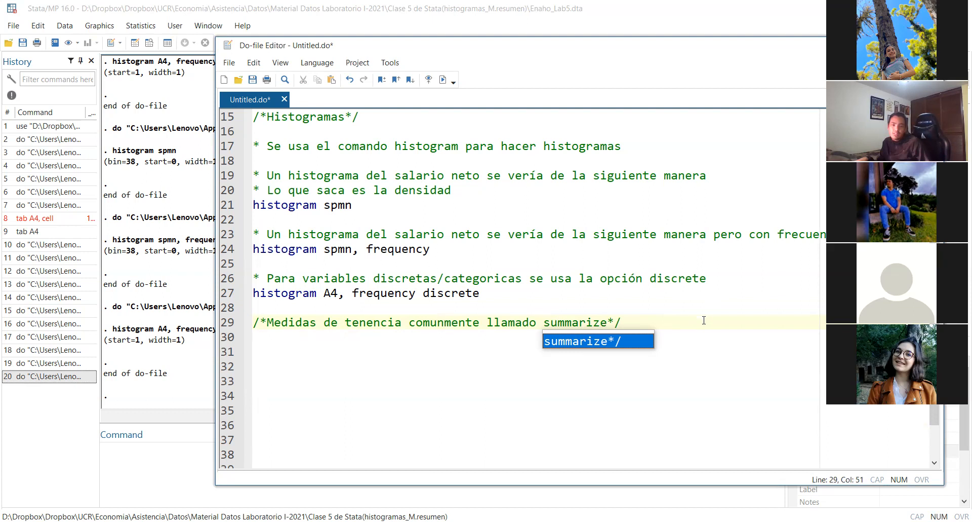
pyautogui.press('Escape')
pyautogui.press('Down')
pyautogui.press('Down')
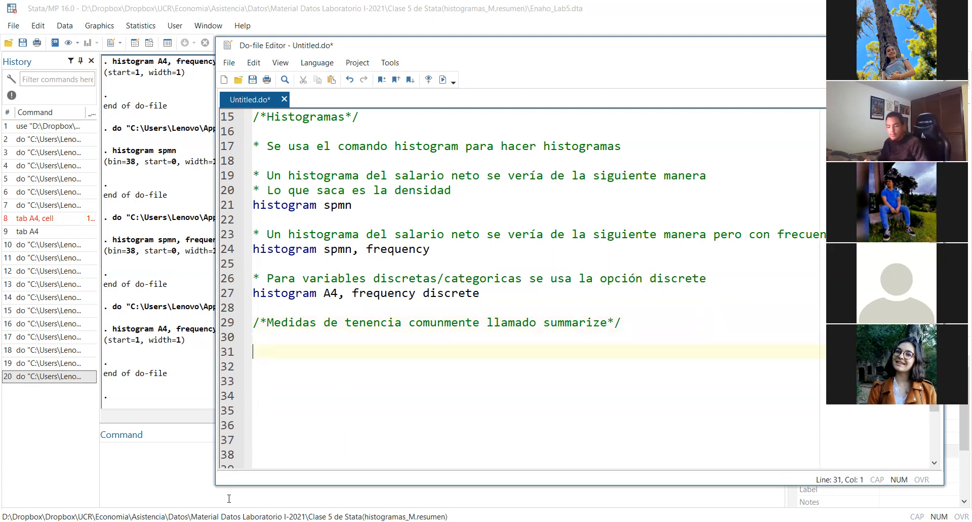
# Write the command "sum spmn" on line 31 of the do-file and run only that line
pyautogui.write('sum ')
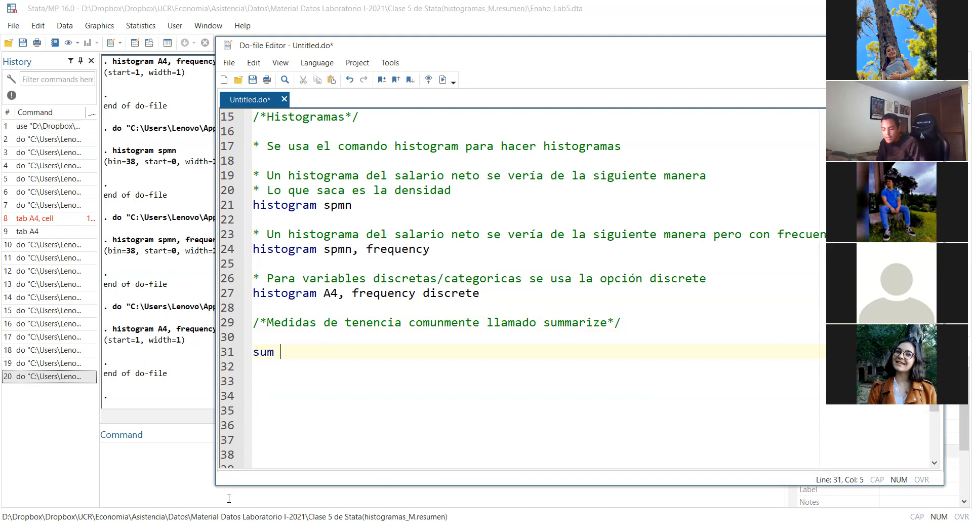
pyautogui.write('sp')
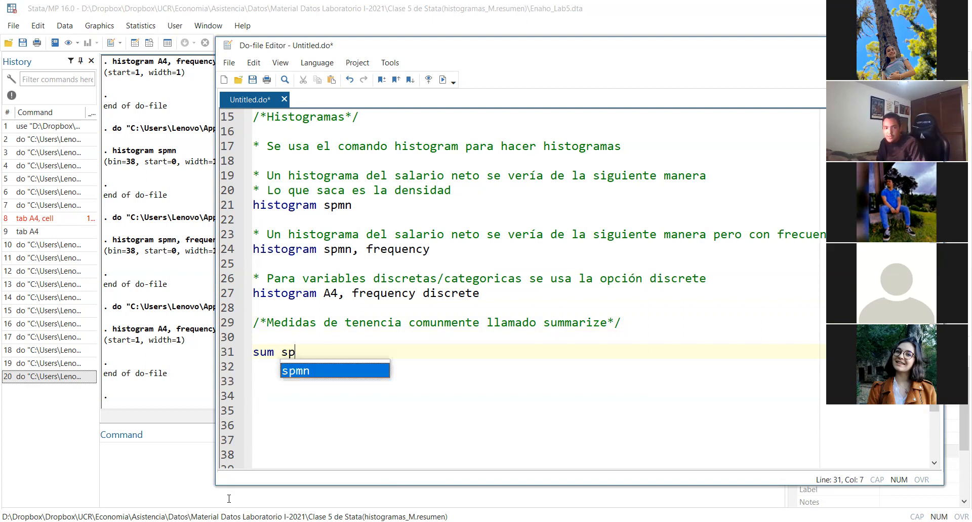
pyautogui.write('mn')
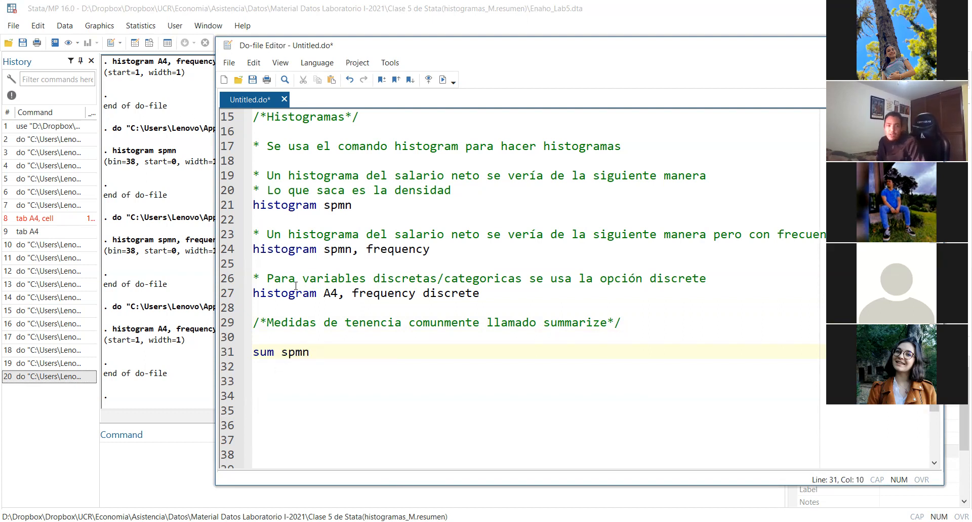
pyautogui.tripleClick(321, 350)
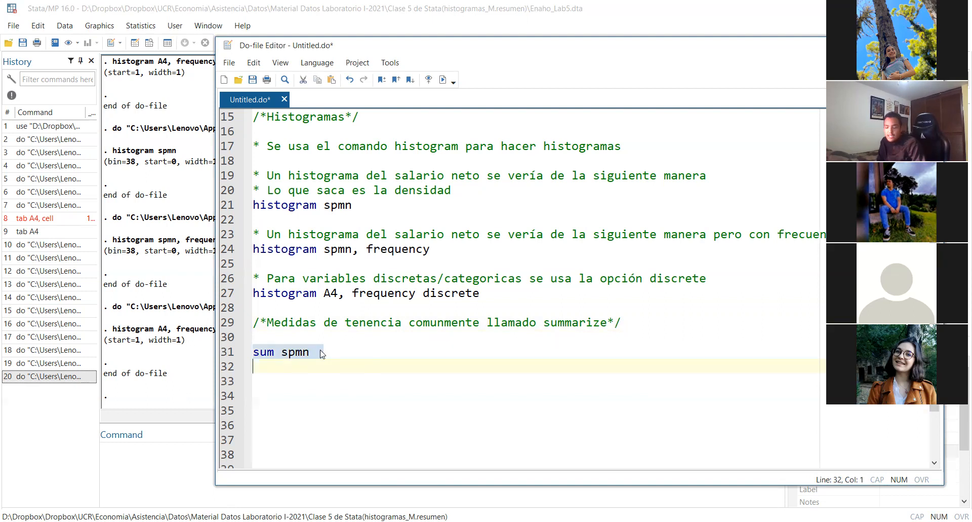
pyautogui.hotkey('ctrl', 'd')
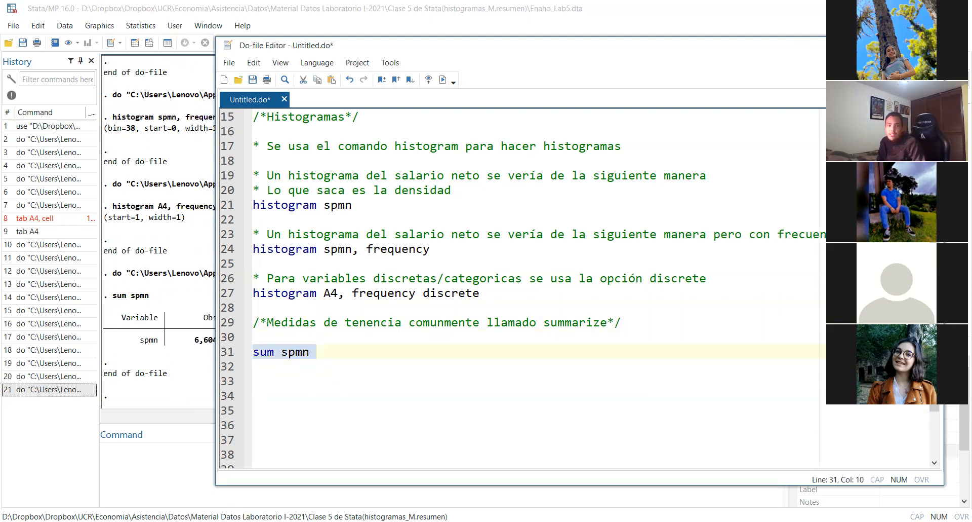
# Examine the spmn summary in the main Stata results, from the observations through the maximum, and return to the do-file
pyautogui.click(872, 46)
pyautogui.moveTo(191, 340); pyautogui.dragTo(377, 341)
pyautogui.moveTo(395, 341); pyautogui.dragTo(436, 350)
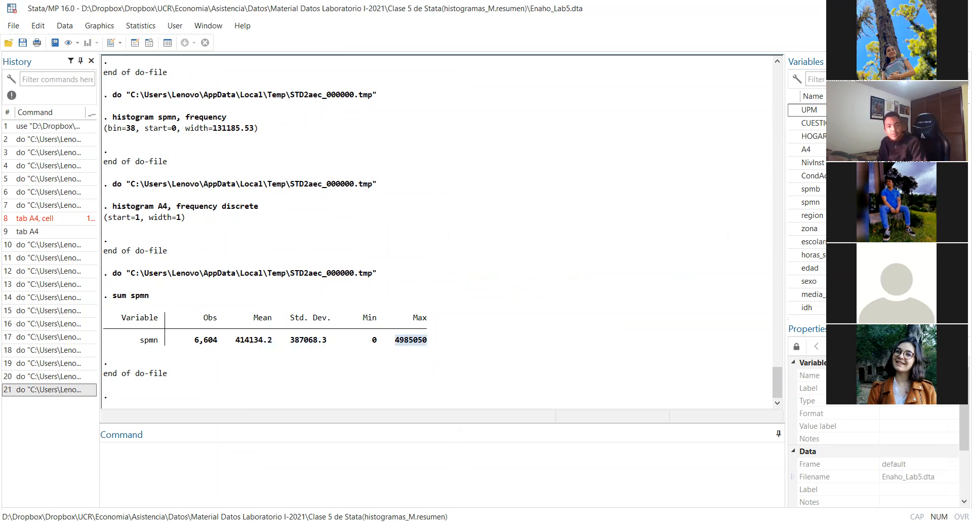
pyautogui.click(449, 520)
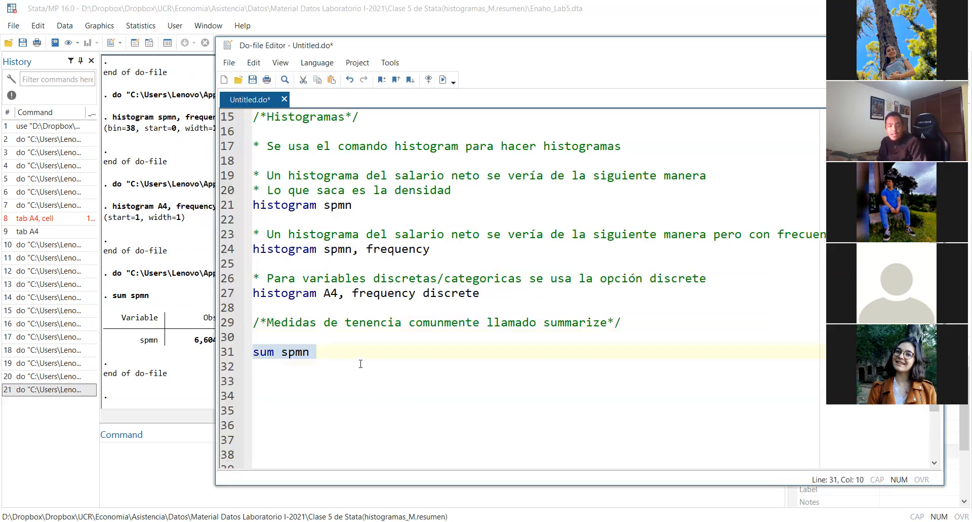
# Add a second "sum spmn" command on line 33, leaving a blank line below the first one
pyautogui.press('Return')
pyautogui.press('Return')
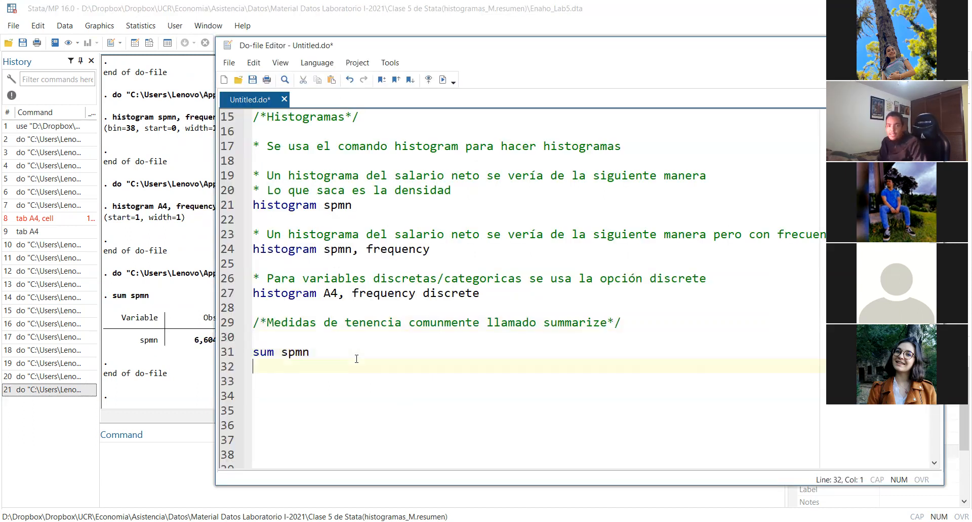
pyautogui.write('sum')
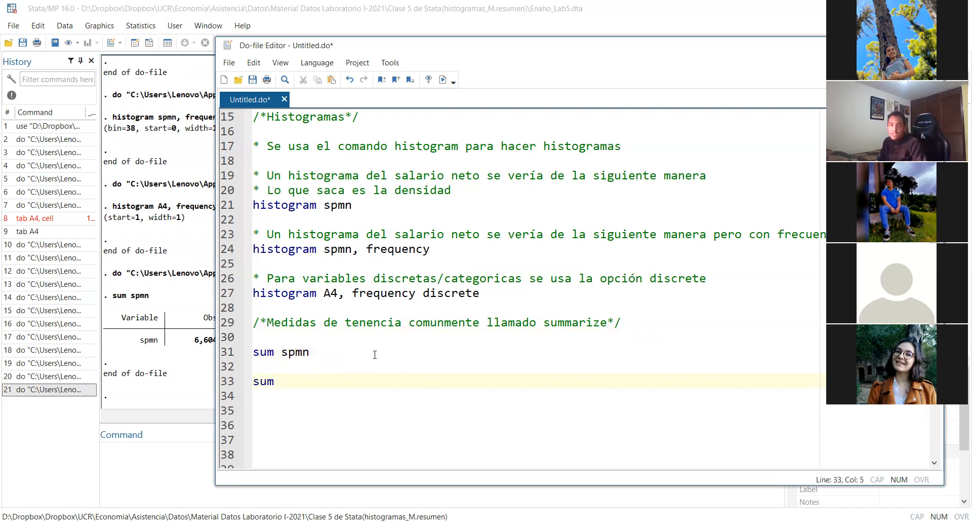
pyautogui.doubleClick(295, 352)
pyautogui.hotkey('ctrl', 'c')
pyautogui.click(301, 377)
pyautogui.hotkey('ctrl', 'v')
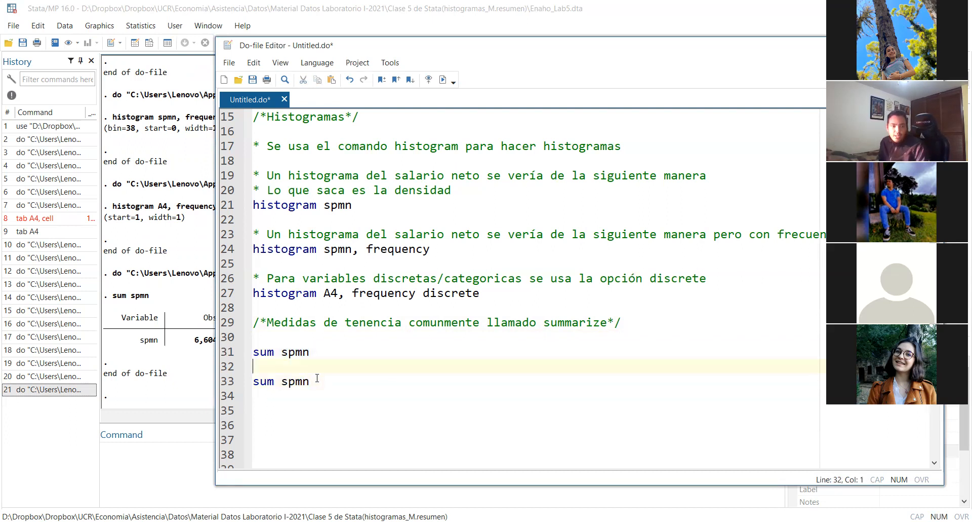
# Insert the comment "*Summarize con condiciones" directly above the second "sum spmn" command
pyautogui.press('Home')
pyautogui.press('Return')
pyautogui.press('Up')
pyautogui.write('*')
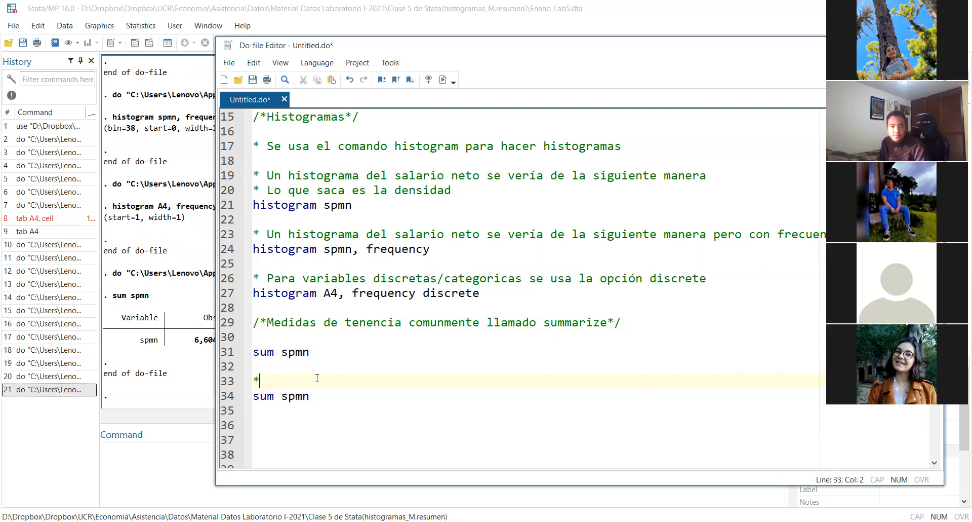
pyautogui.write('Summarise x')
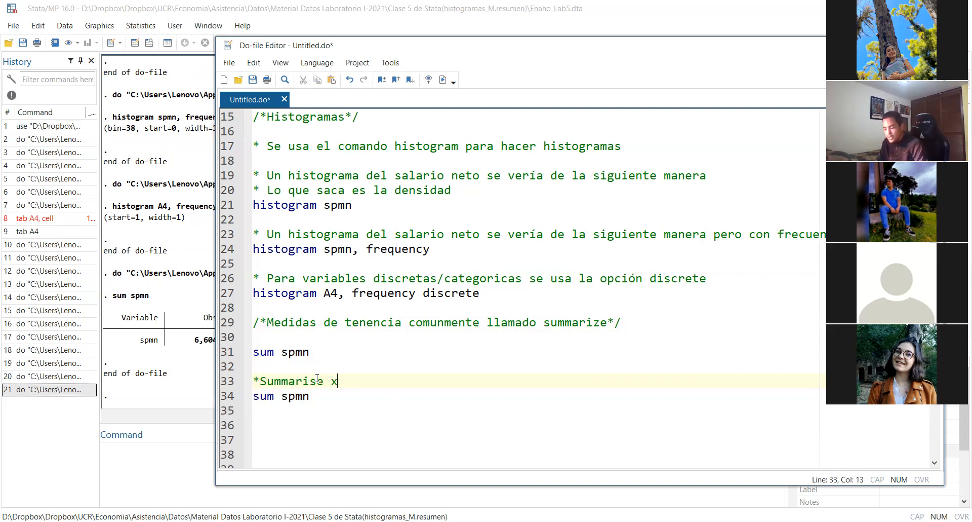
pyautogui.press('BackSpace')
pyautogui.write('con cond')
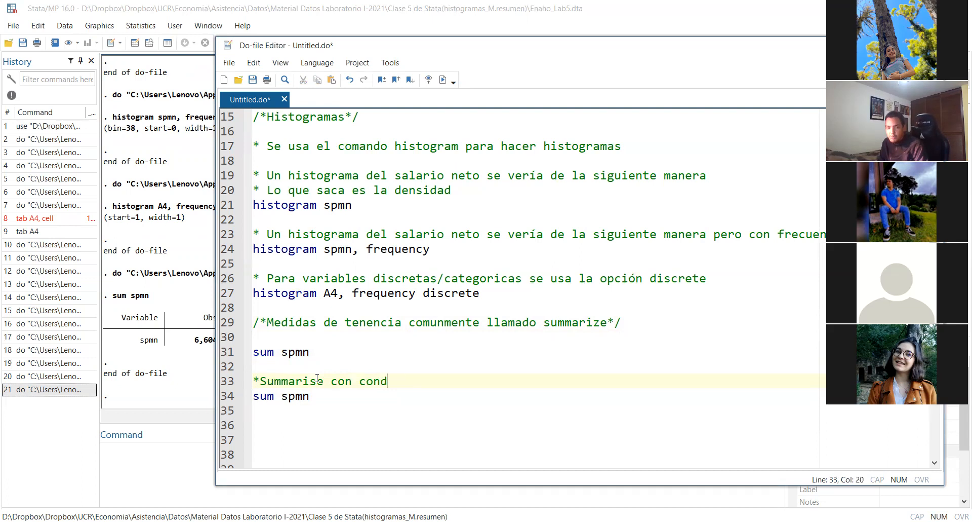
pyautogui.write('icioones')
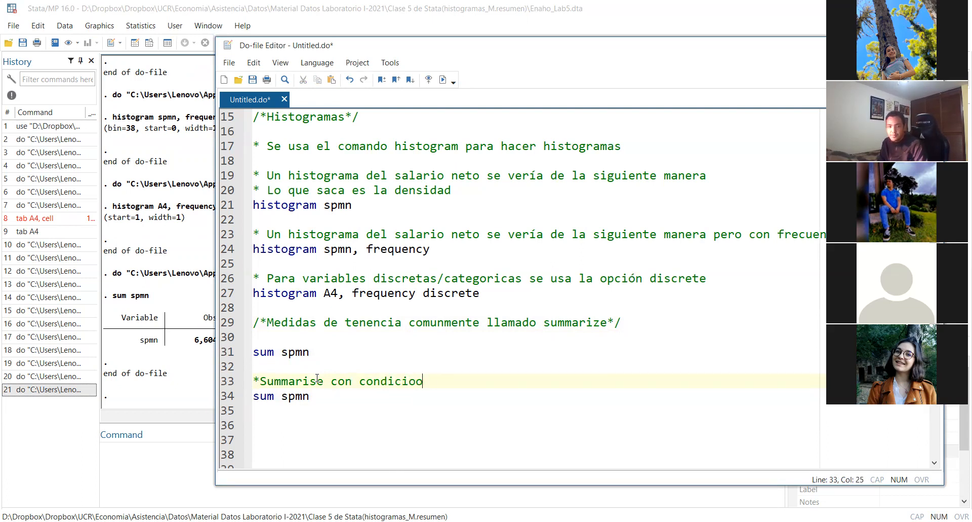
pyautogui.press('BackSpace')
pyautogui.press('BackSpace')
pyautogui.press('BackSpace')
pyautogui.press('BackSpace')
pyautogui.write('es')
pyautogui.press('BackSpace')
pyautogui.press('BackSpace')
pyautogui.press('BackSpace')
pyautogui.write('nes')
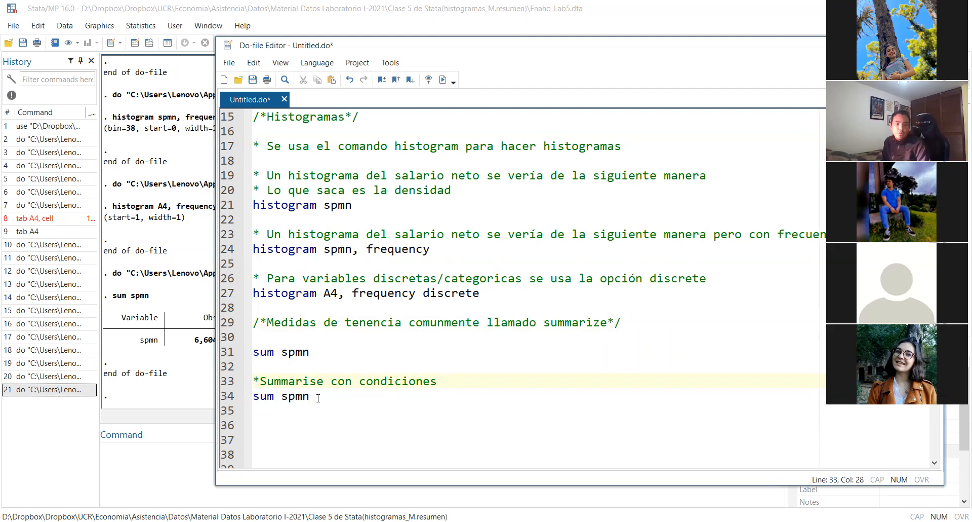
pyautogui.press('BackSpace')
pyautogui.write('z')
# Extend the second summarize command to "sum spmn if zona == 2" and run only that line
pyautogui.click(404, 398)
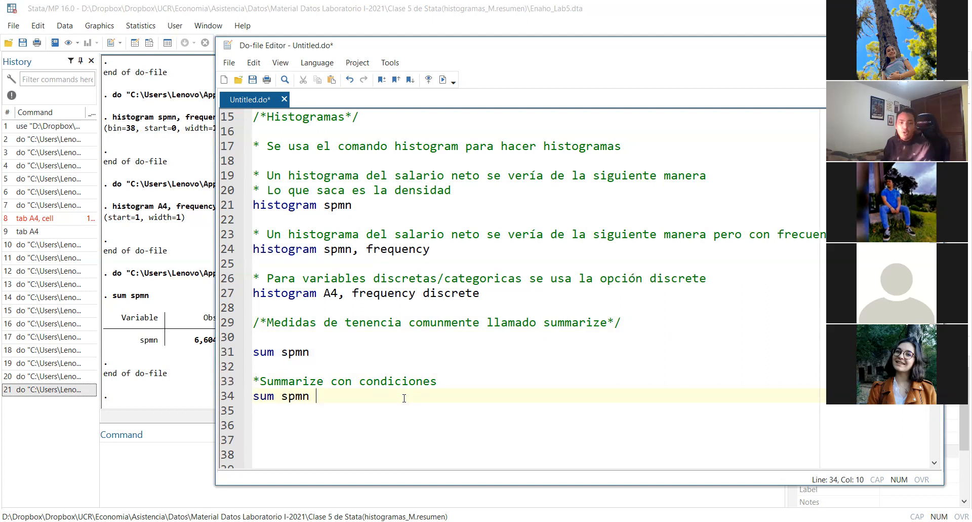
pyautogui.write('if zona == 2')
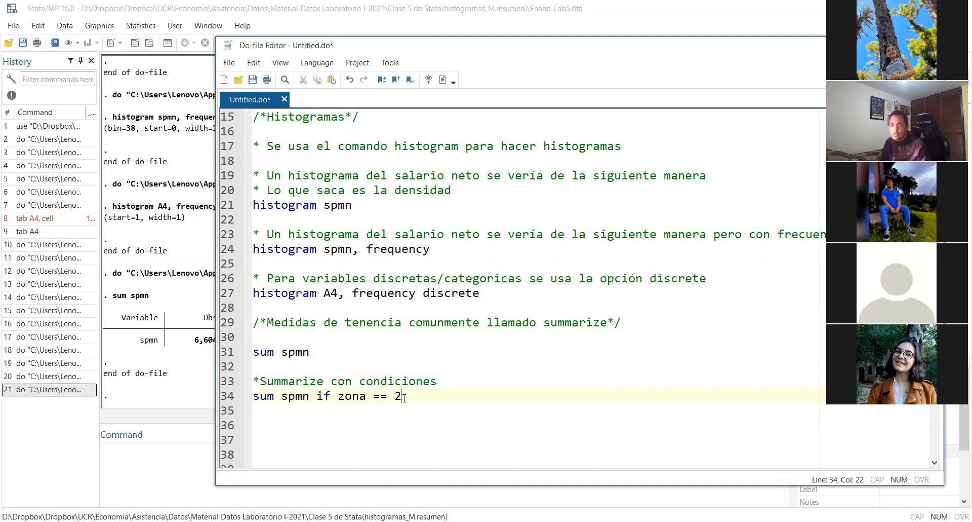
pyautogui.tripleClick(415, 397)
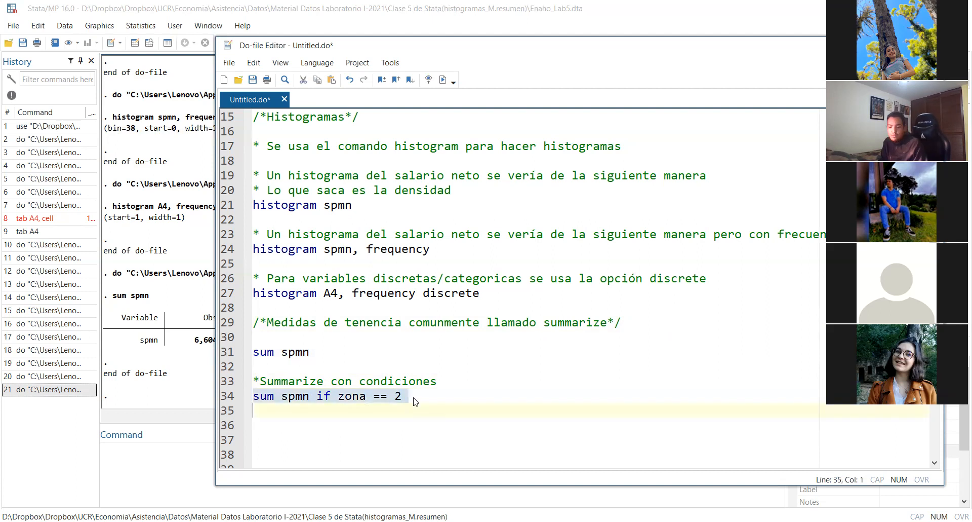
pyautogui.hotkey('ctrl', 'd')
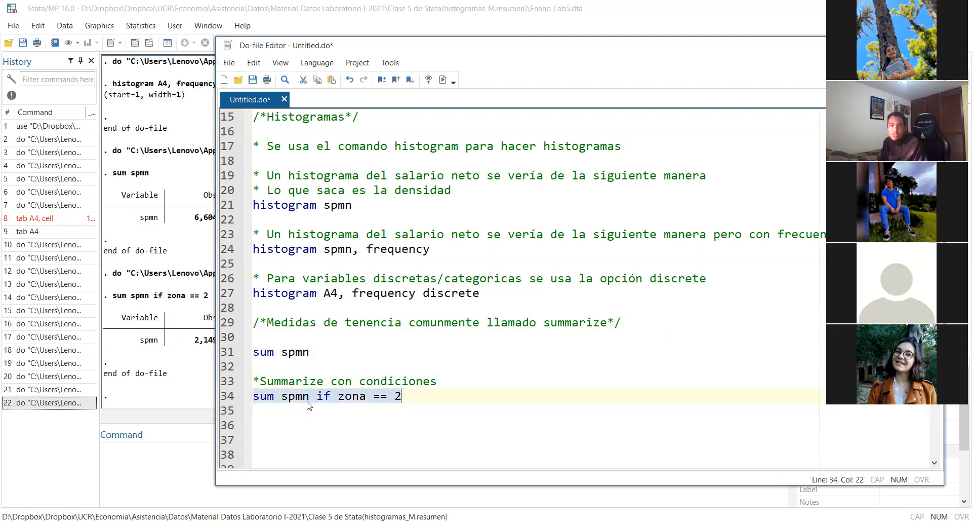
# Compare the mean and maximum net salary for zona 2 with the overall spmn summary in the results
pyautogui.click(141, 366)
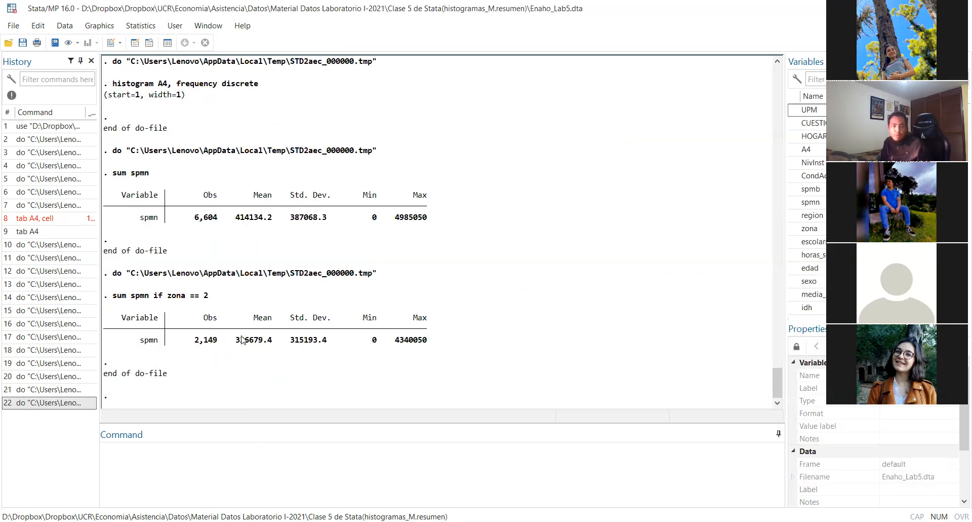
pyautogui.moveTo(238, 338); pyautogui.dragTo(247, 346)
pyautogui.click(263, 380)
pyautogui.moveTo(237, 343); pyautogui.dragTo(259, 344)
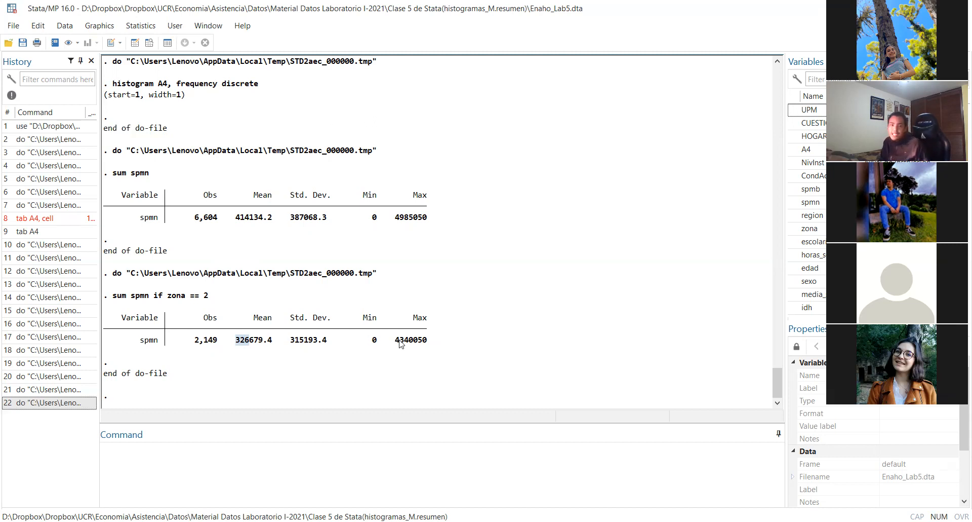
pyautogui.moveTo(395, 340); pyautogui.dragTo(409, 343)
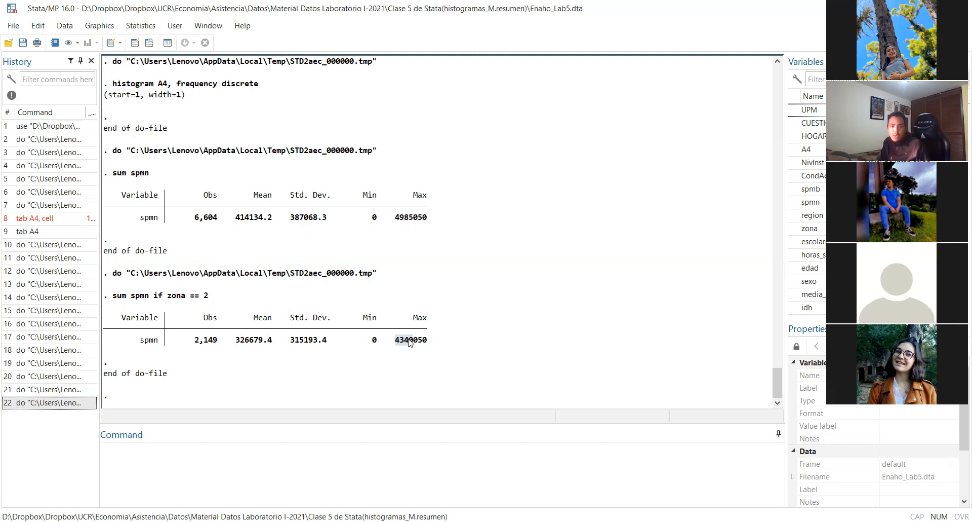
pyautogui.click(410, 342)
pyautogui.click(528, 447)
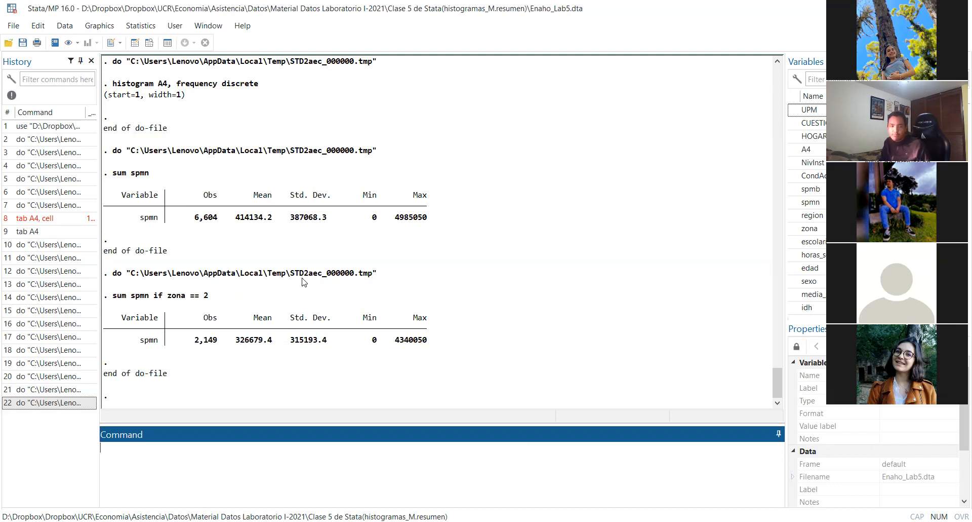
pyautogui.moveTo(236, 218); pyautogui.dragTo(267, 222)
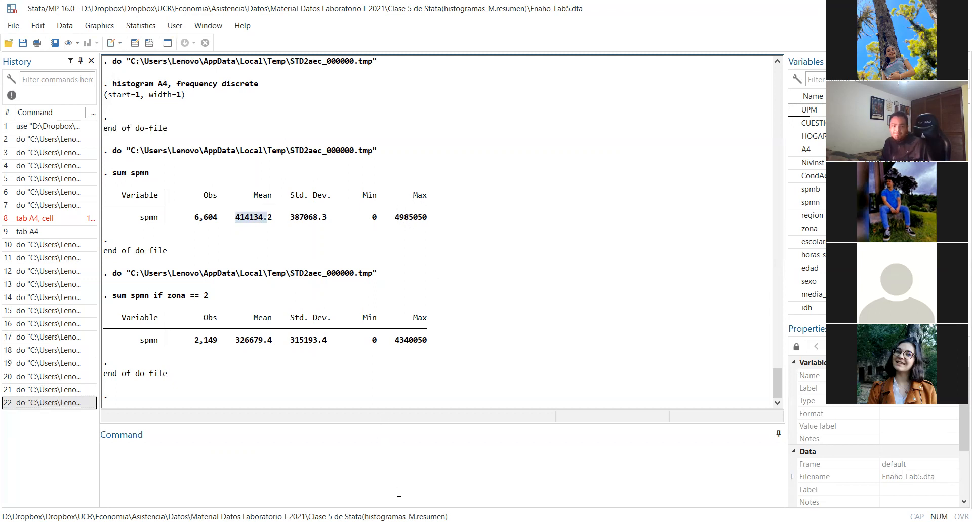
pyautogui.hotkey('alt', 'Tab')
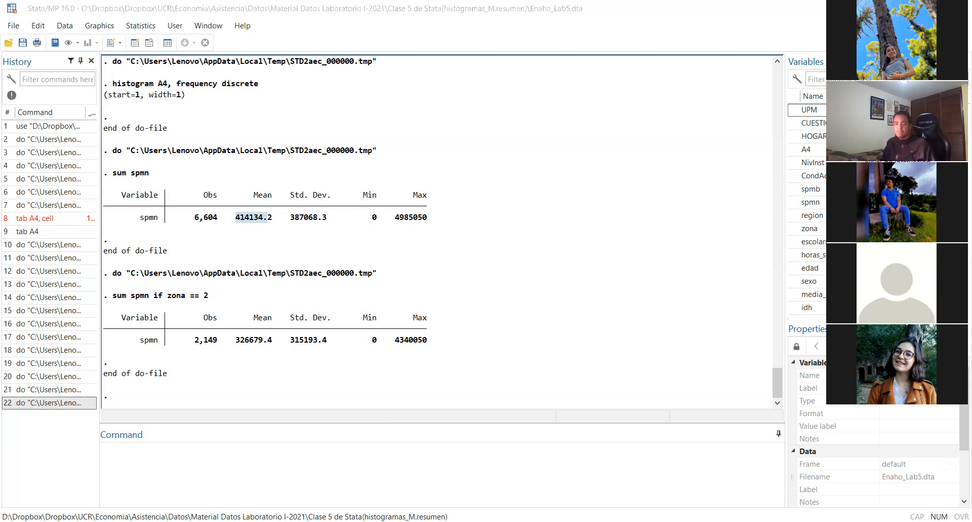
# Add the comment "*Summarize con opciones" on line 36, below the conditional summarize command, and start a new line under it
pyautogui.click(453, 390)
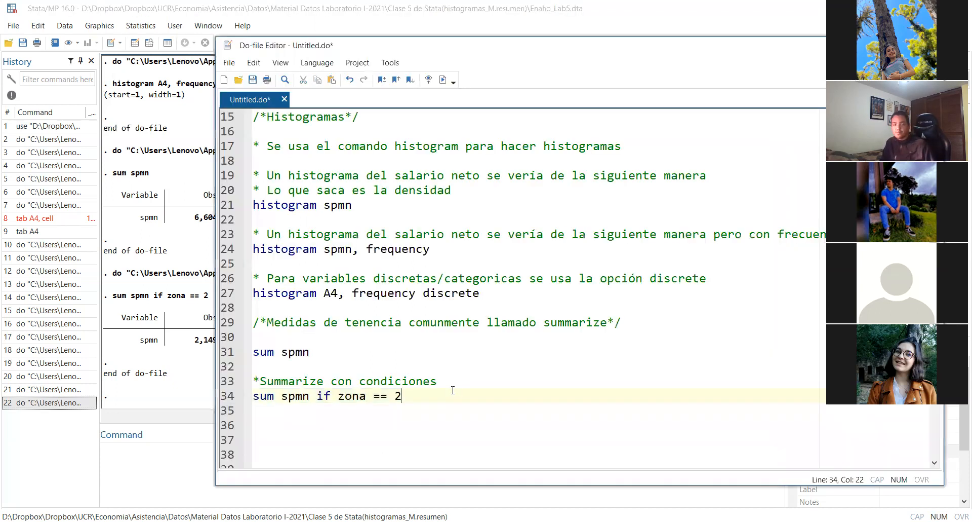
pyautogui.press('Return')
pyautogui.press('Return')
pyautogui.write('(')
pyautogui.press('BackSpace')
pyautogui.press('BackSpace')
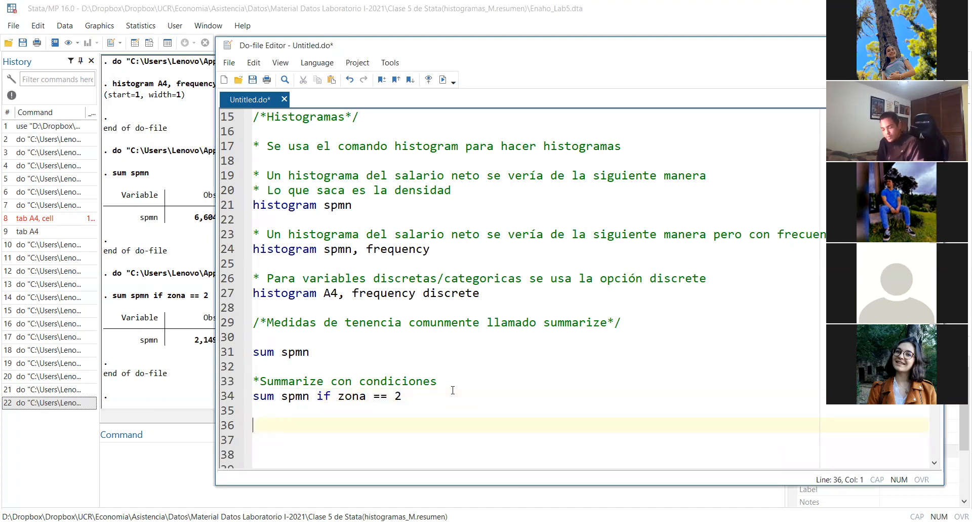
pyautogui.write('*')
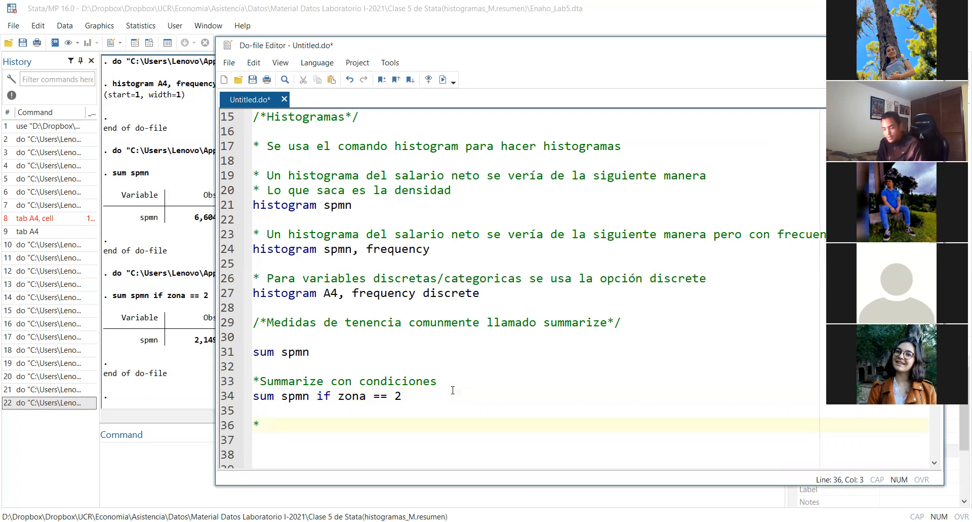
pyautogui.write('zummarize')
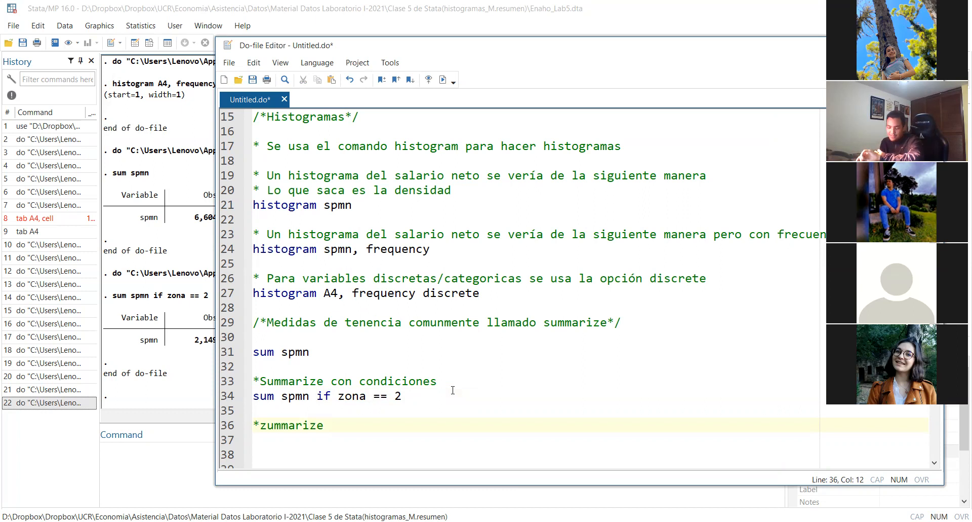
pyautogui.press('BackSpace')
pyautogui.press('BackSpace')
pyautogui.press('BackSpace')
pyautogui.press('BackSpace')
pyautogui.press('BackSpace')
pyautogui.press('BackSpace')
pyautogui.press('BackSpace')
pyautogui.press('BackSpace')
pyautogui.press('BackSpace')
pyautogui.press('BackSpace')
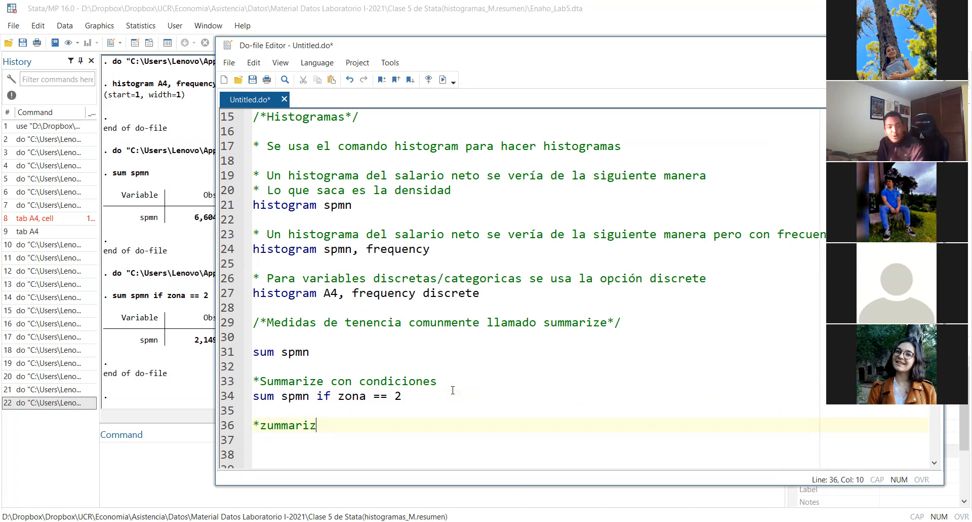
pyautogui.write('Su')
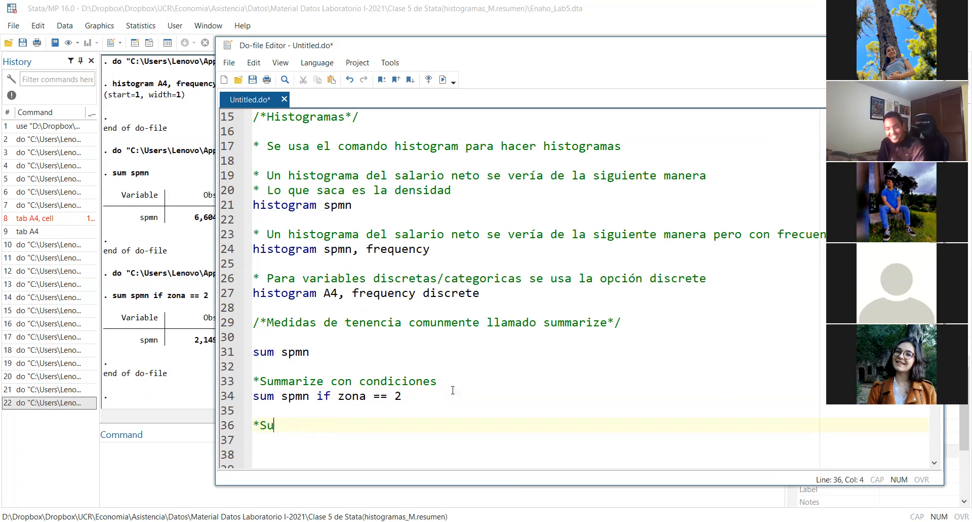
pyautogui.write('mma')
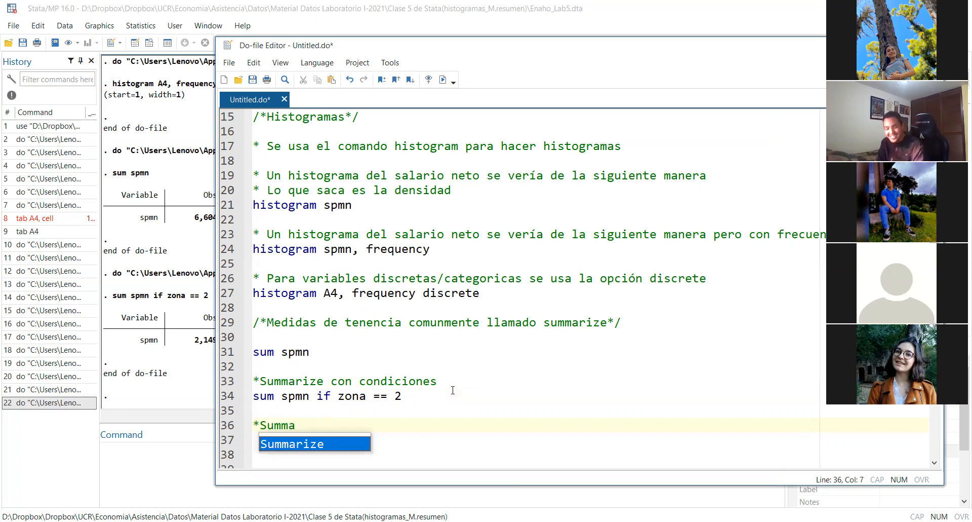
pyautogui.press('Return')
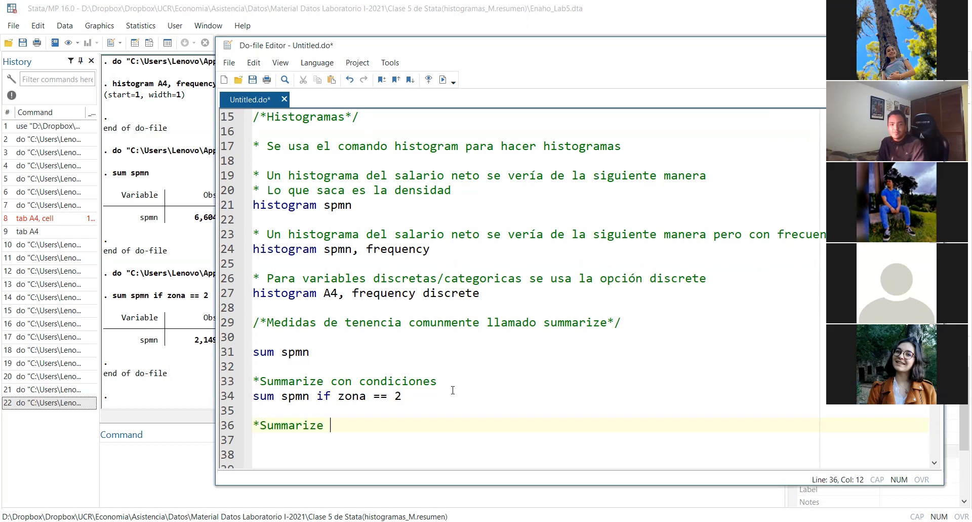
pyautogui.write('con opciones')
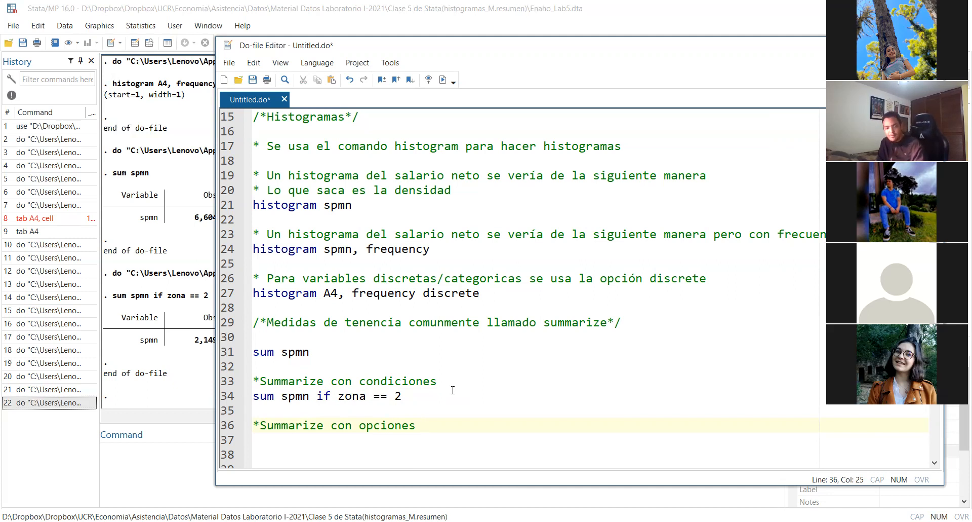
pyautogui.press('Return')
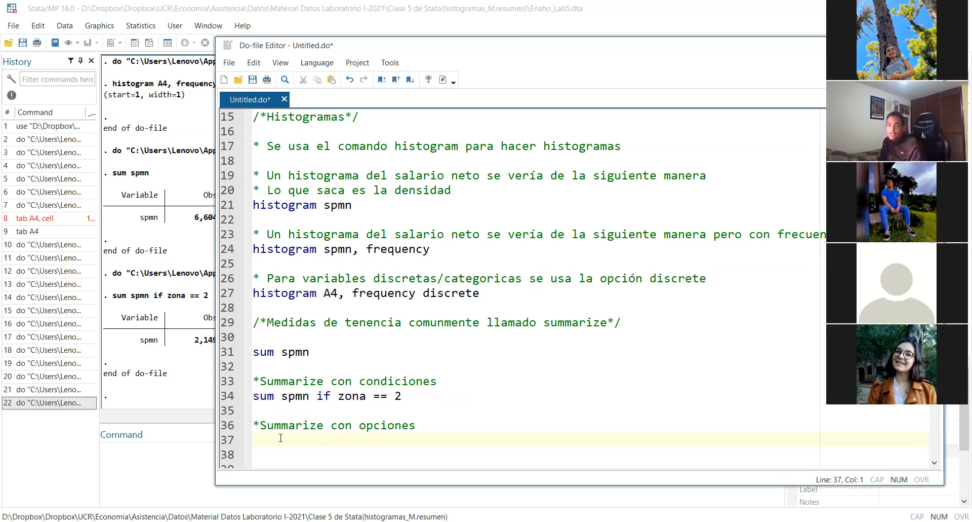
# Copy "sum spmn" from the conditional command to line 37 and extend it to "sum spmn, detail"
pyautogui.moveTo(310, 397); pyautogui.dragTo(252, 397)
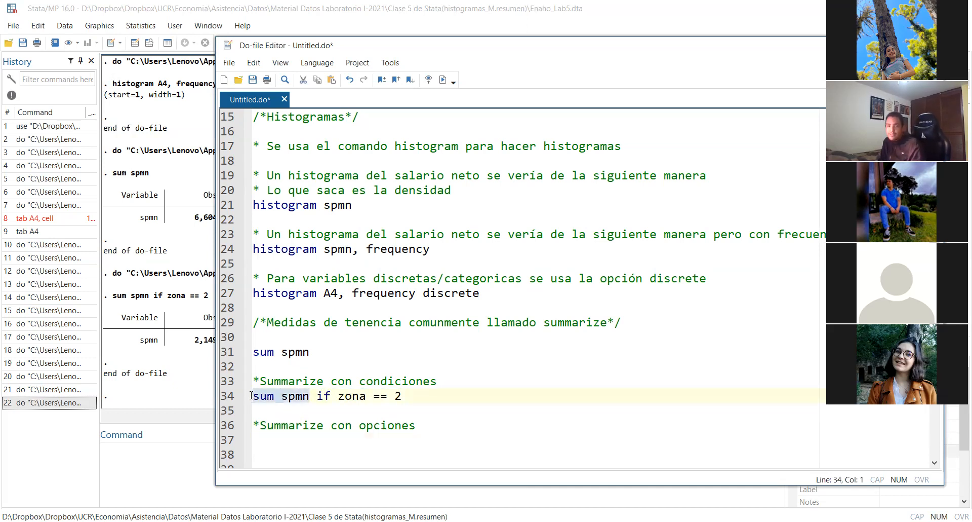
pyautogui.hotkey('ctrl', 'c')
pyautogui.click(275, 438)
pyautogui.hotkey('ctrl', 'v')
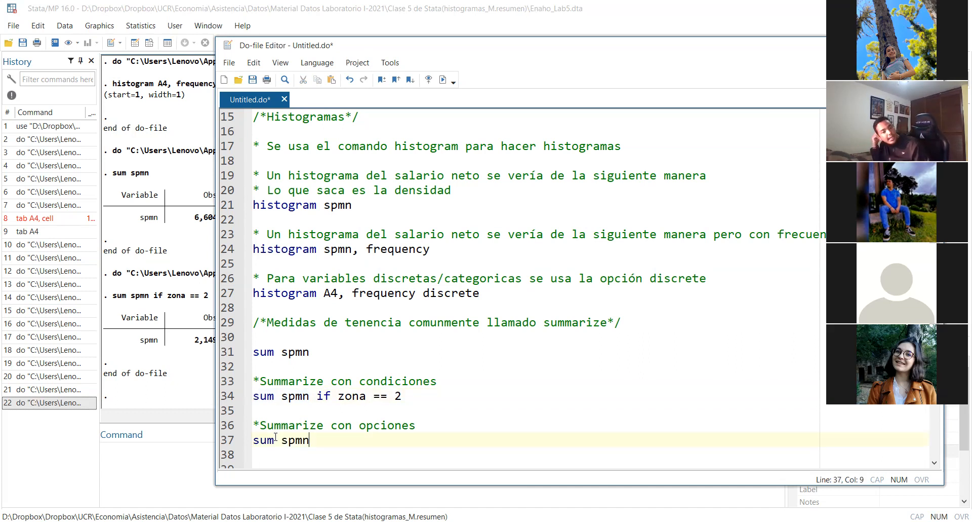
pyautogui.write(', details')
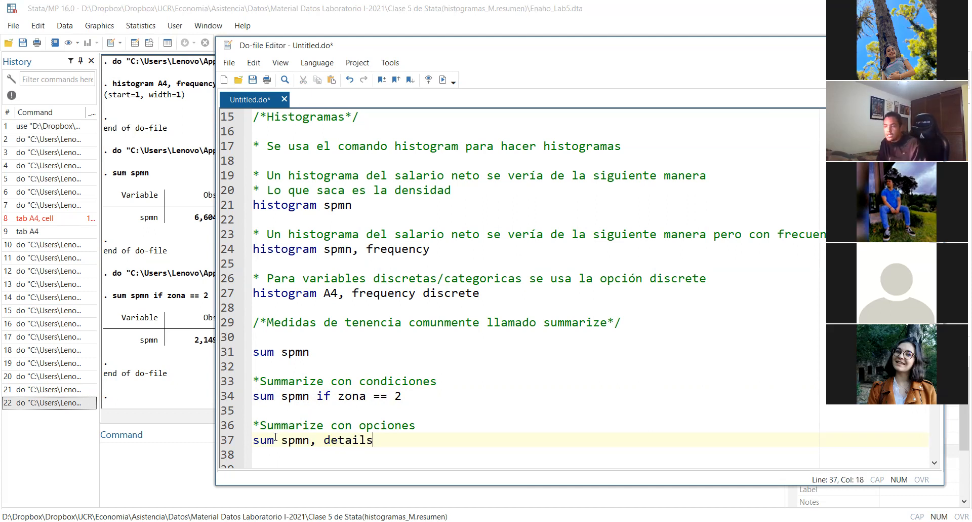
pyautogui.press('BackSpace')
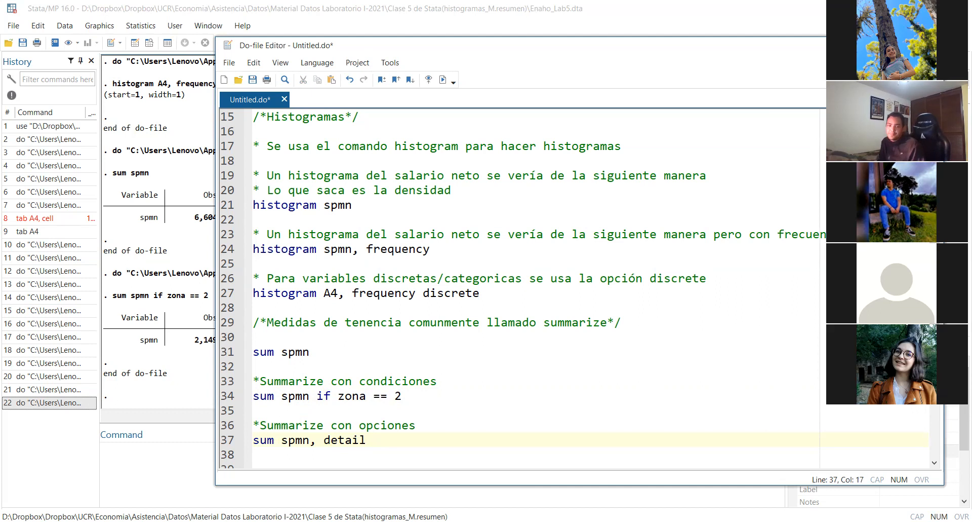
# Insert the comment "* Summarize mas útil es con la opción detail" between the "*Summarize con opciones" comment and the detail command
pyautogui.click(425, 427)
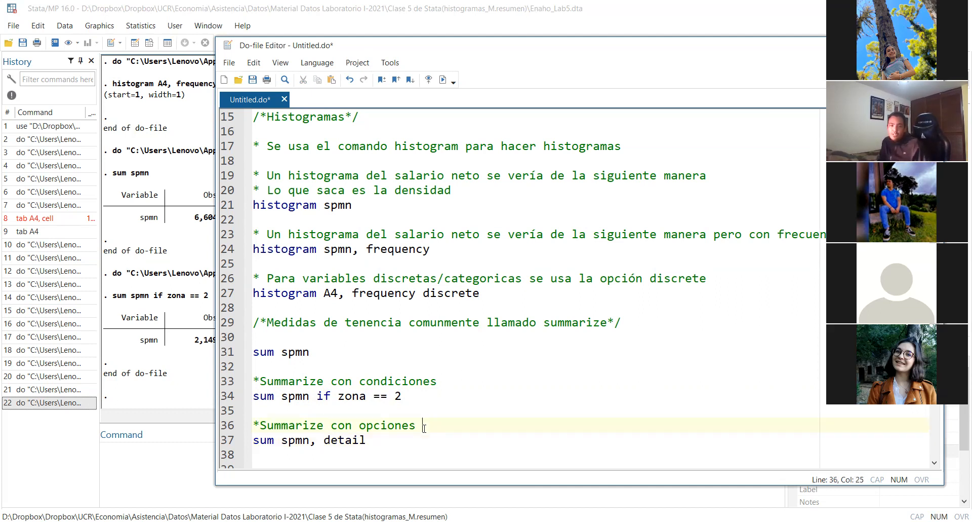
pyautogui.press('Return')
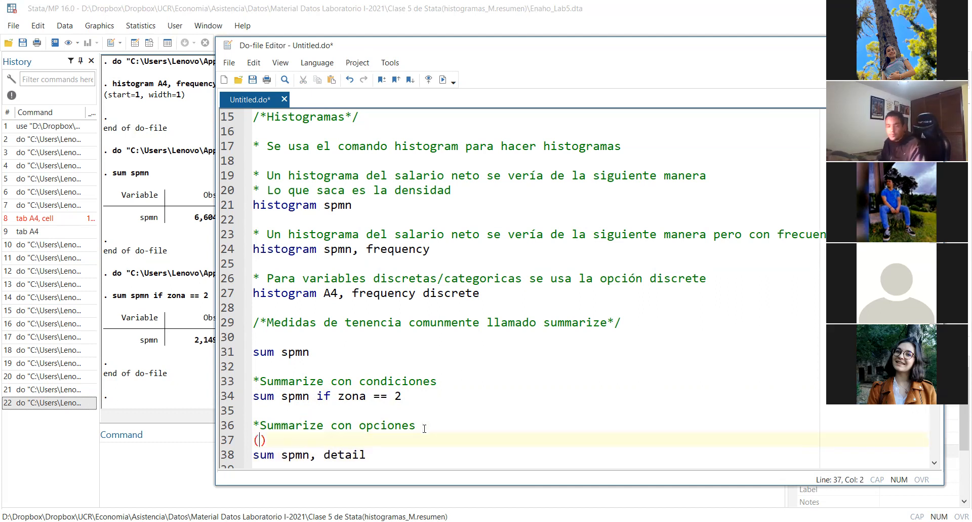
pyautogui.write('* ')
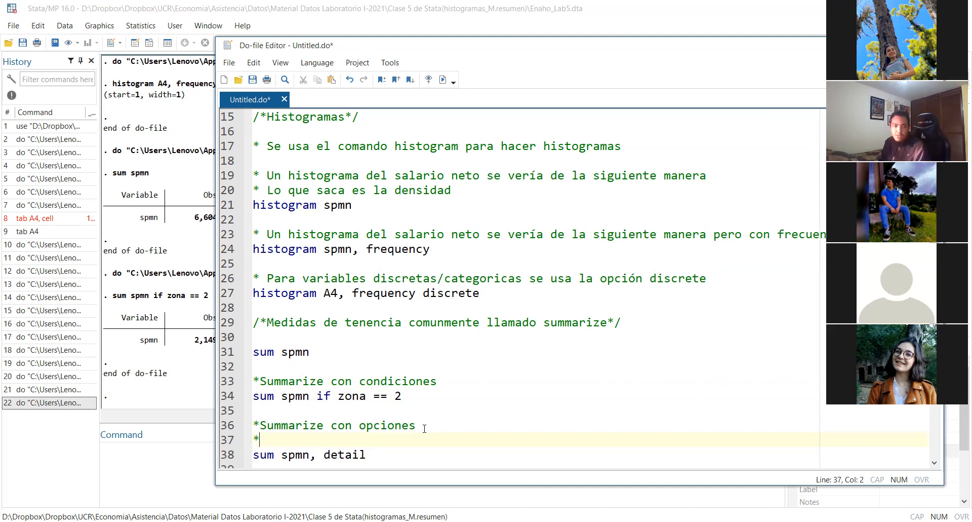
pyautogui.write('S')
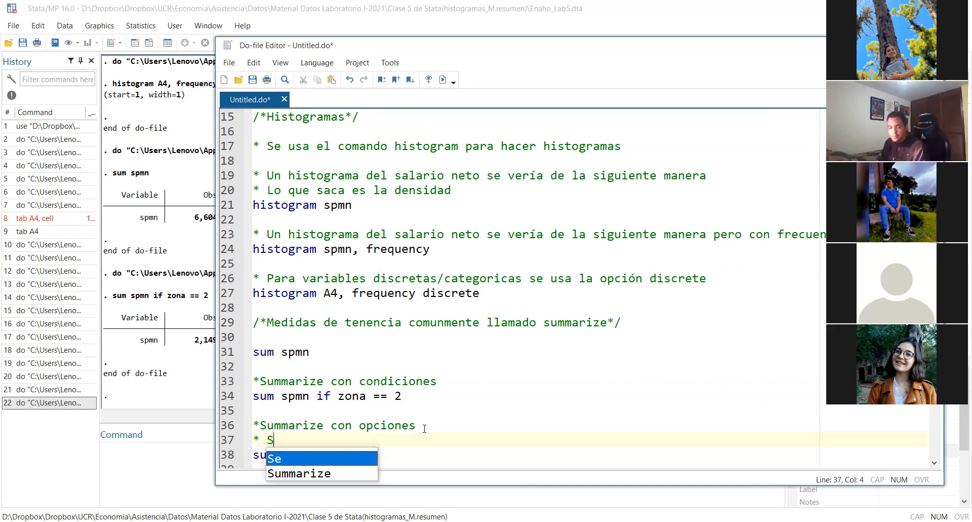
pyautogui.write('ummarize mas útil ')
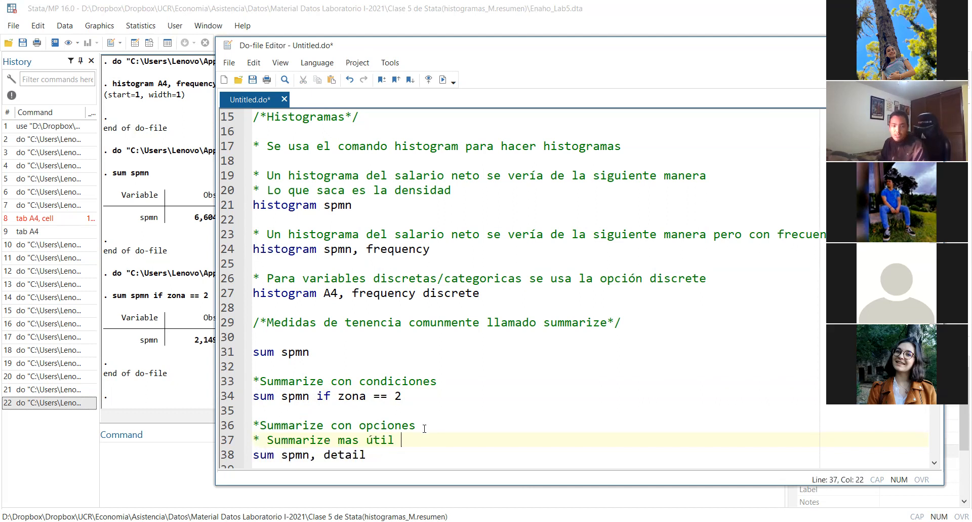
pyautogui.write('es con la opc')
pyautogui.press('BackSpace')
pyautogui.press('BackSpace')
pyautogui.press('BackSpace')
pyautogui.write('op')
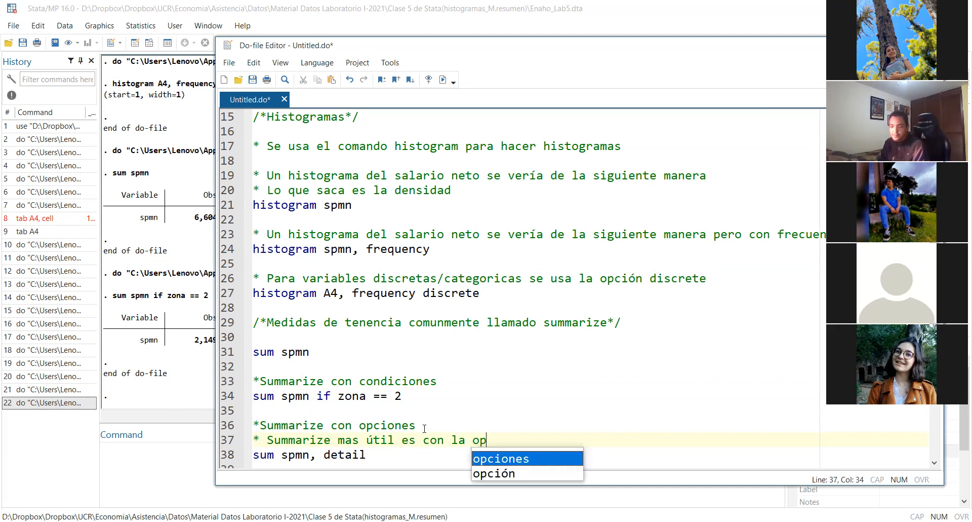
pyautogui.write('ción ')
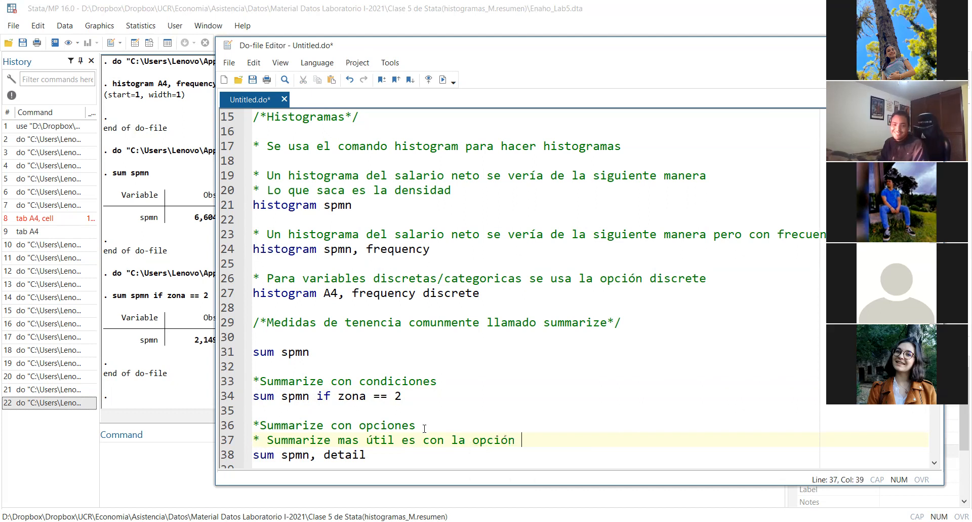
pyautogui.write('detail')
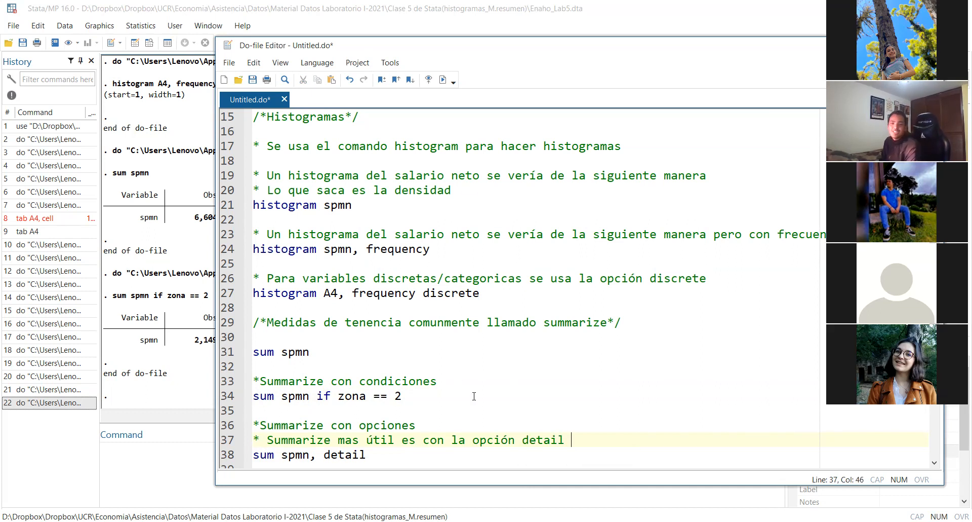
# Correct "tenencia" to "tendencia" in the summarize section's heading comment on line 29
pyautogui.scroll(-4, 518, 412)
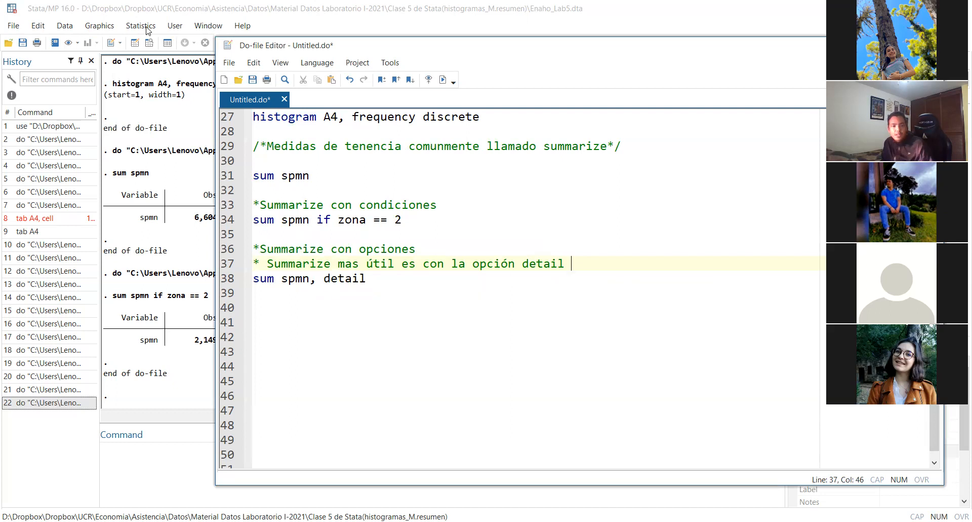
pyautogui.scroll(1, 399, 172)
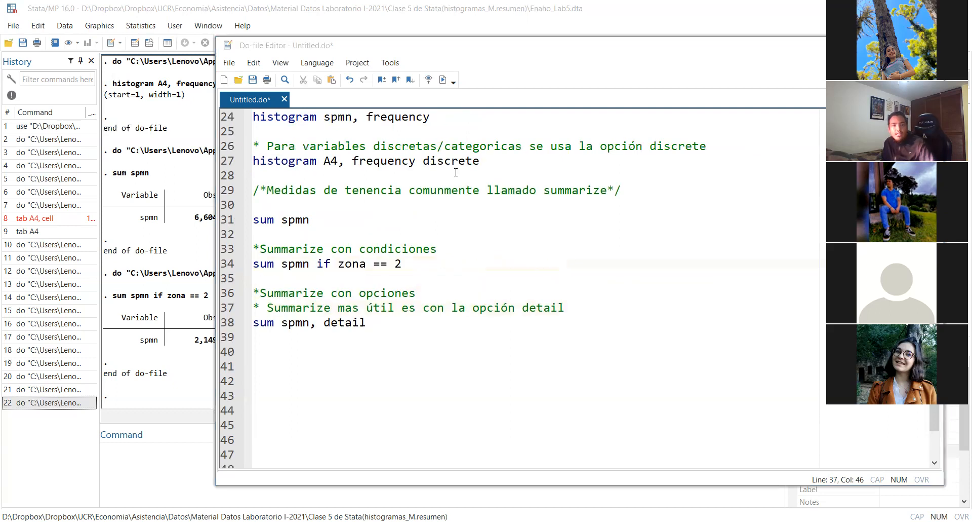
pyautogui.scroll(2, 378, 176)
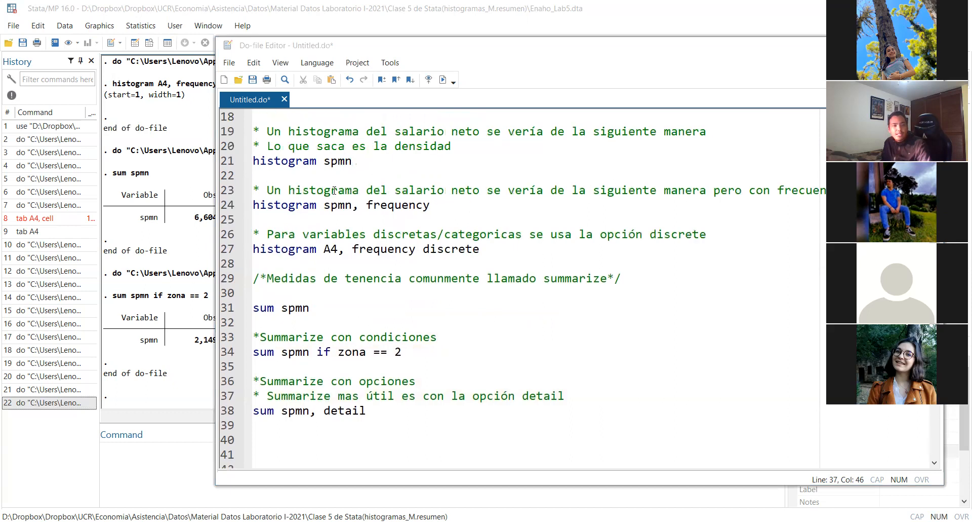
pyautogui.click(369, 277)
pyautogui.write('d')
# Leave a blank line below "sum spmn, detail" and start a new line at line 40
pyautogui.click(397, 409)
pyautogui.scroll(-3, 400, 404)
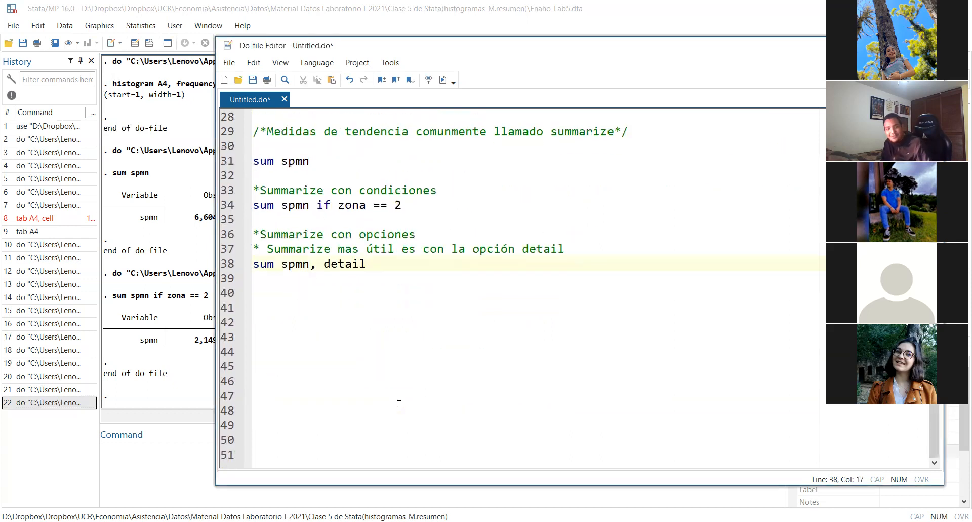
pyautogui.press('Return')
pyautogui.press('Return')
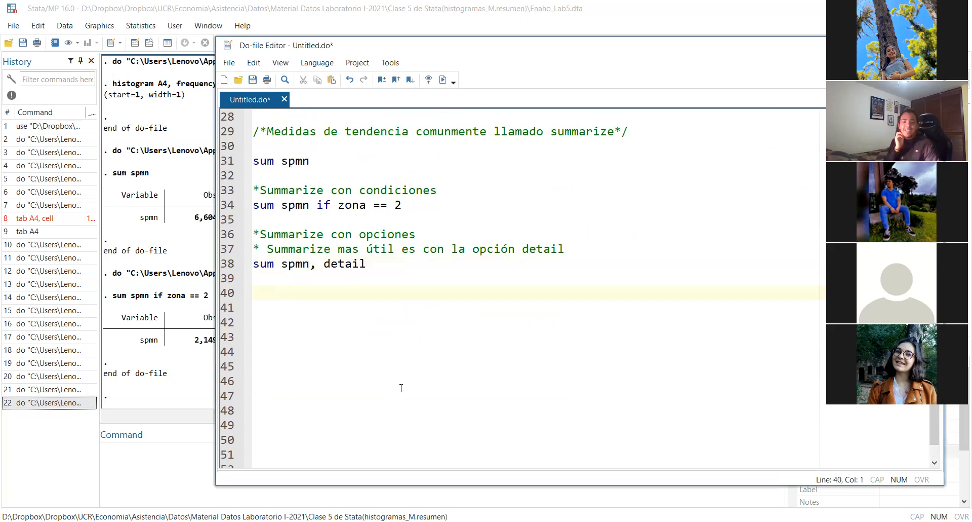
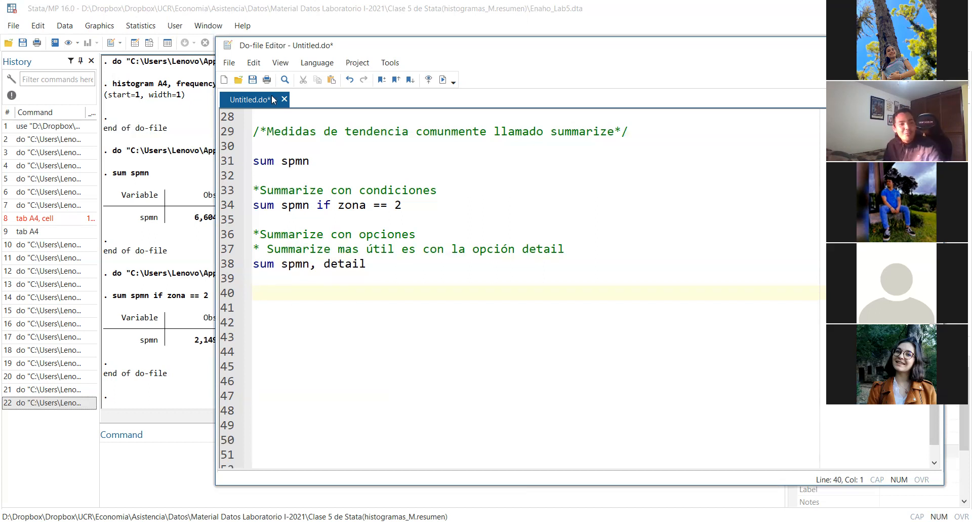
# Start saving the untitled do-file and browse to the Asistencia folder under Dropbox > UCR > Economia
pyautogui.click(257, 76)
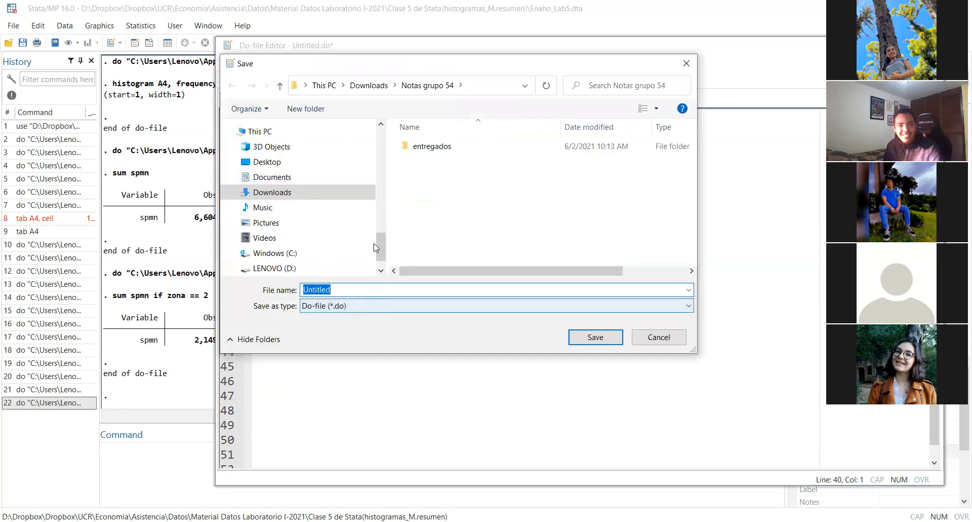
pyautogui.scroll(-1, 299, 241)
pyautogui.scroll(5, 278, 193)
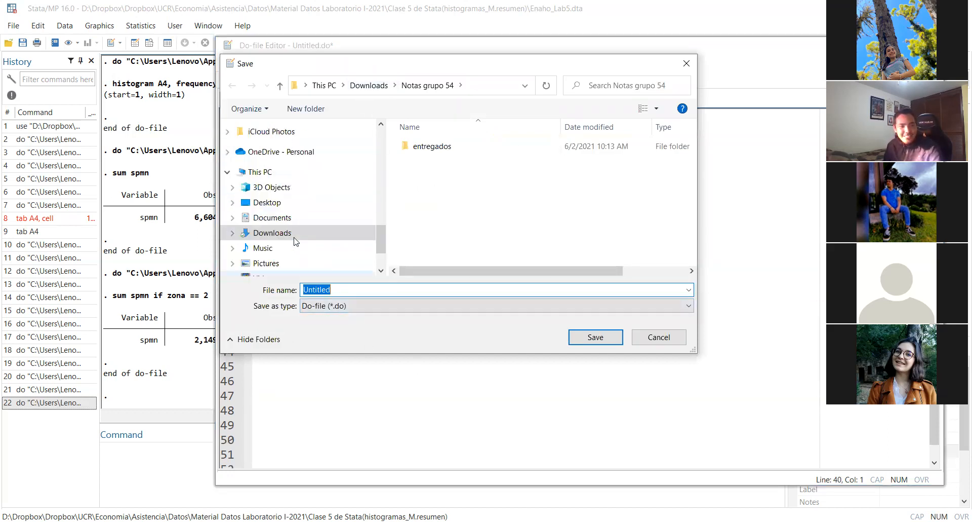
pyautogui.scroll(7, 276, 186)
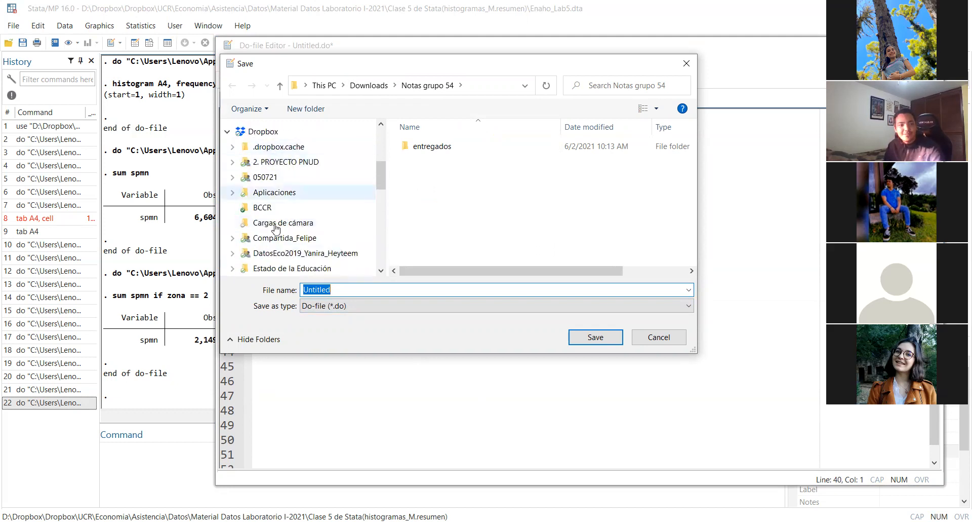
pyautogui.scroll(-3, 274, 195)
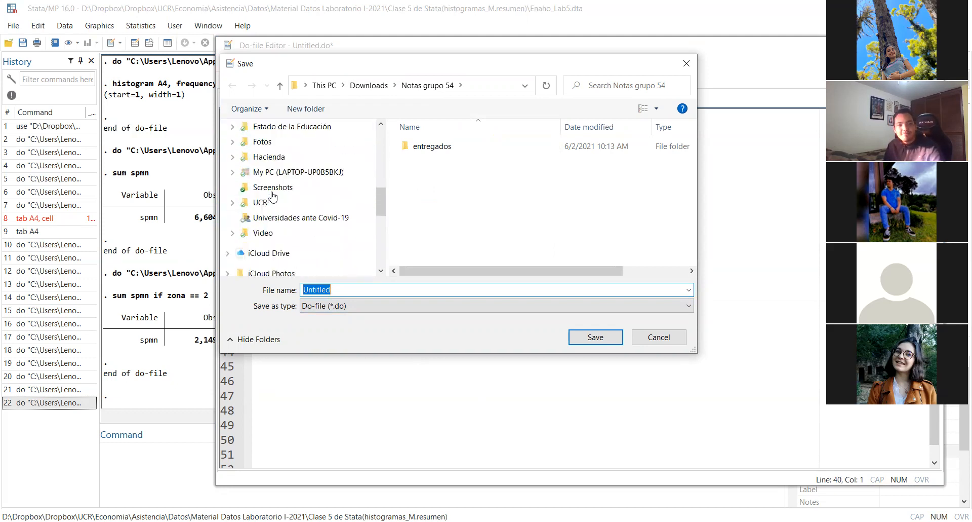
pyautogui.click(259, 218)
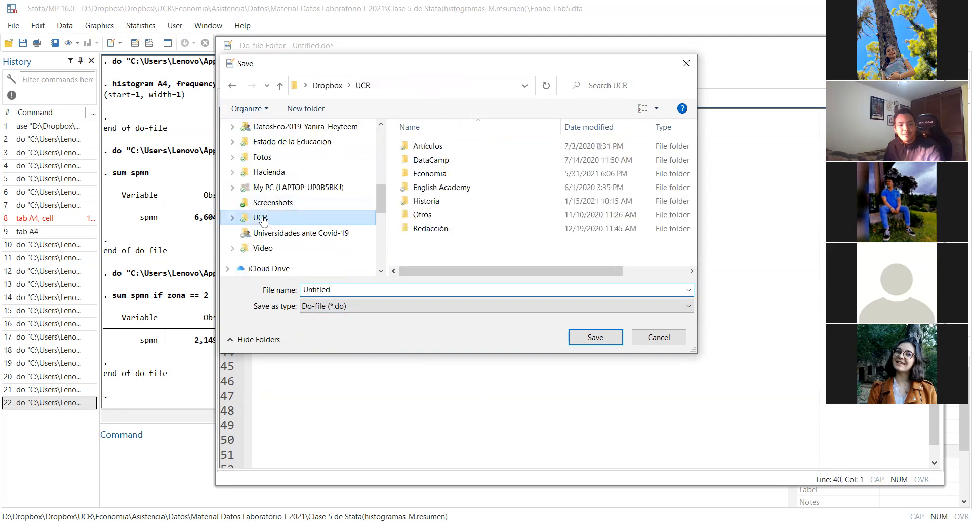
pyautogui.doubleClick(423, 175)
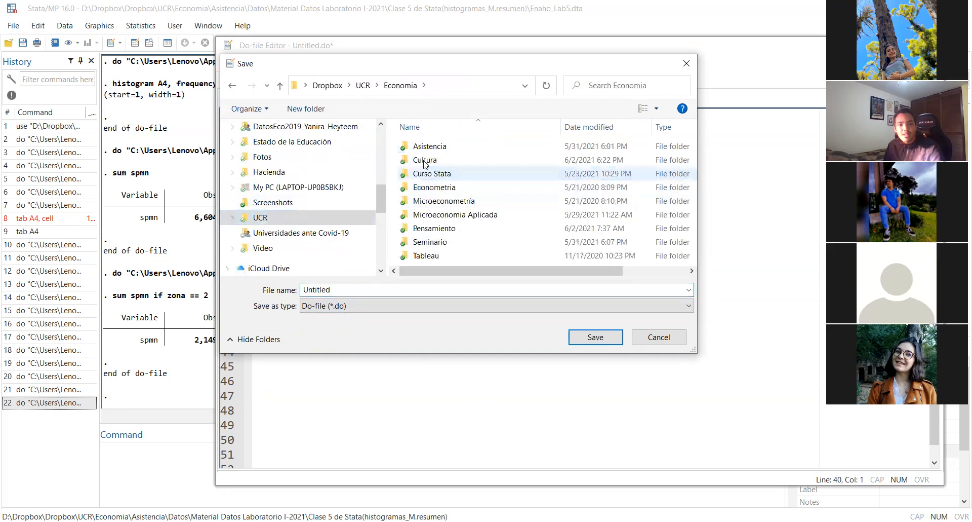
pyautogui.doubleClick(424, 147)
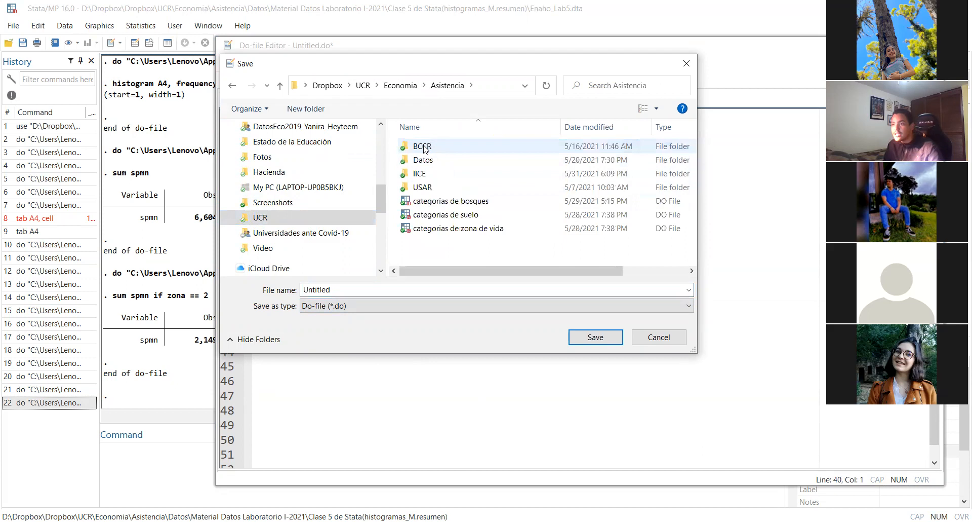
# Browse through Datos and Material Datos Laboratorio I-2021 to the folder "Clase 5 de Stata(histogramas_M.resumen)" as the save location
pyautogui.click(423, 172)
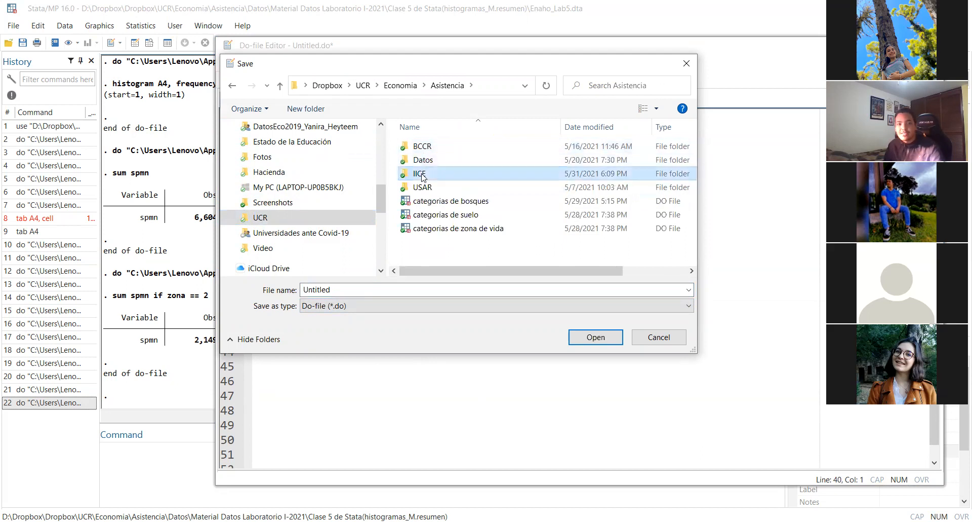
pyautogui.doubleClick(424, 160)
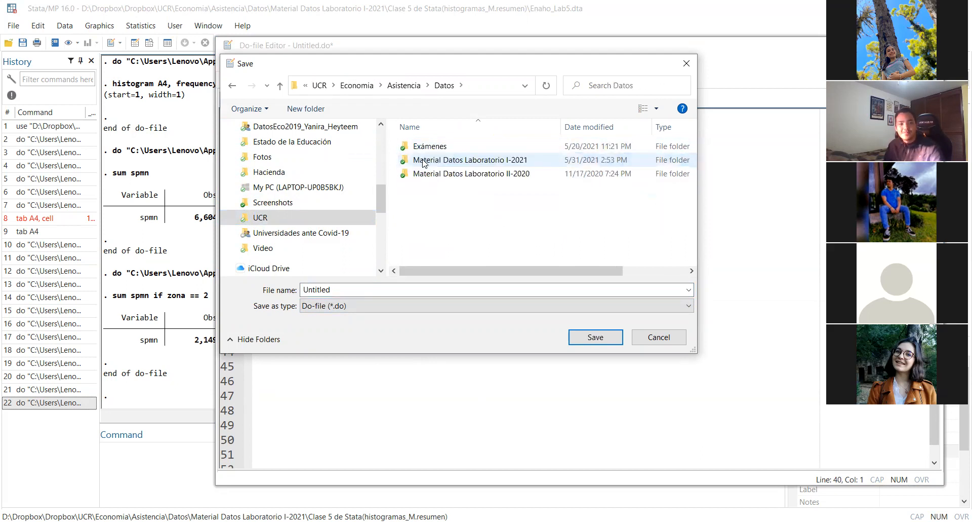
pyautogui.click(423, 160)
pyautogui.doubleClick(423, 160)
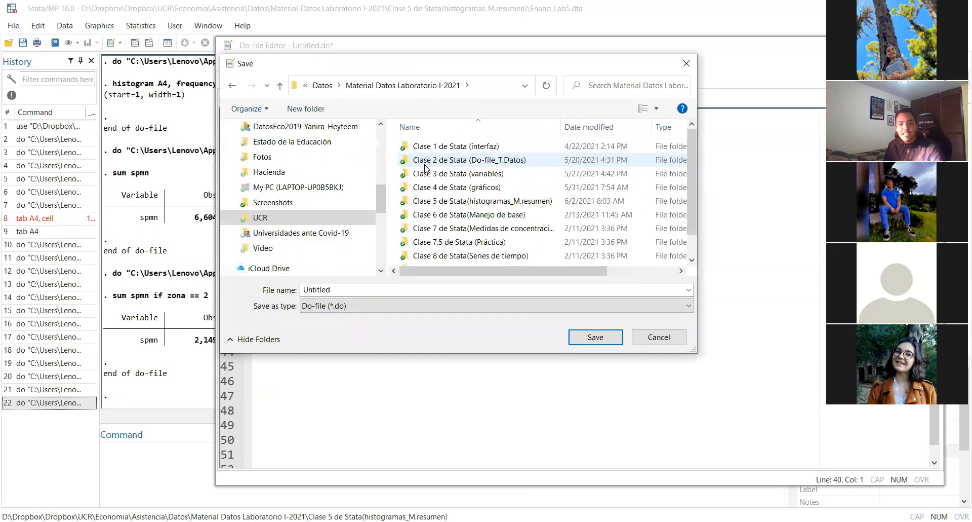
pyautogui.scroll(-1, 425, 168)
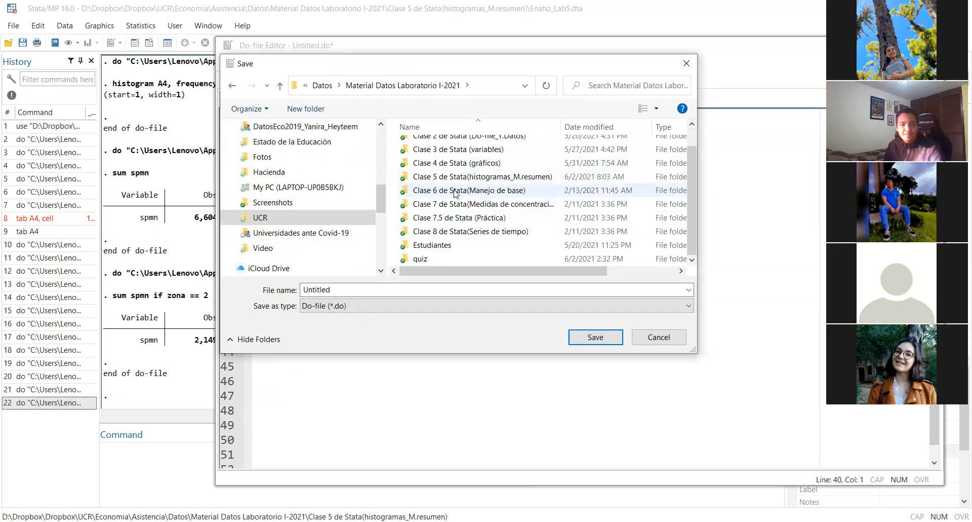
pyautogui.doubleClick(455, 183)
# Name the do-file "clase de hoy" and save it
pyautogui.doubleClick(347, 287)
pyautogui.write('clas')
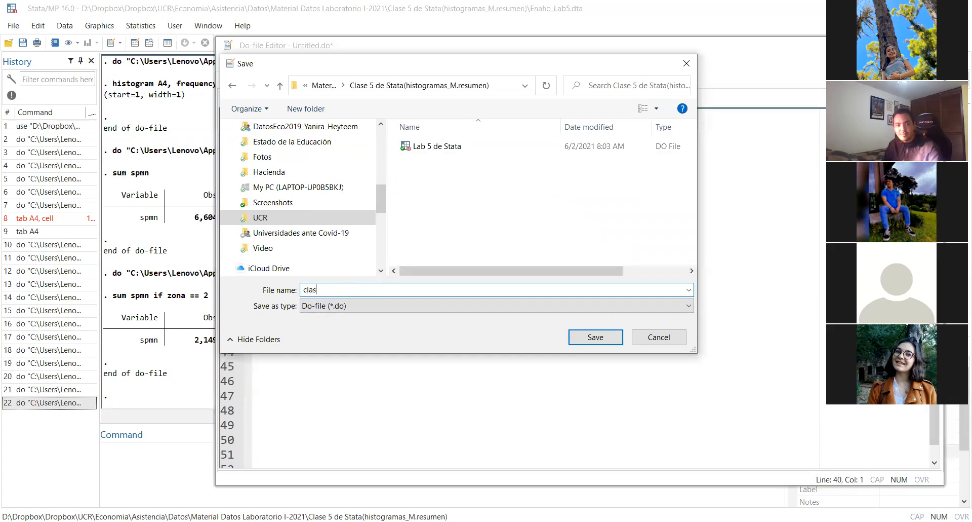
pyautogui.write('e de hoy')
pyautogui.press('Return')
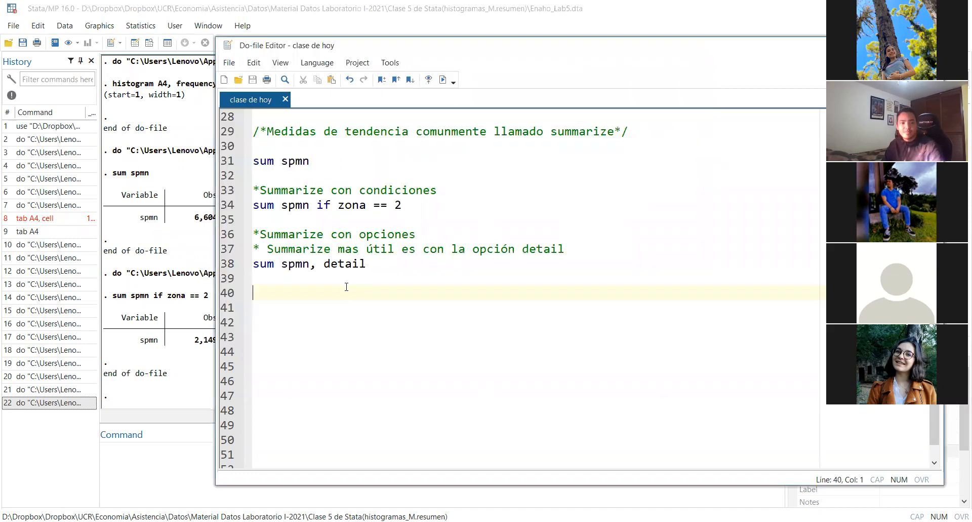
# Run the "sum spmn, detail" command on line 38 of the do-file
pyautogui.click(406, 273)
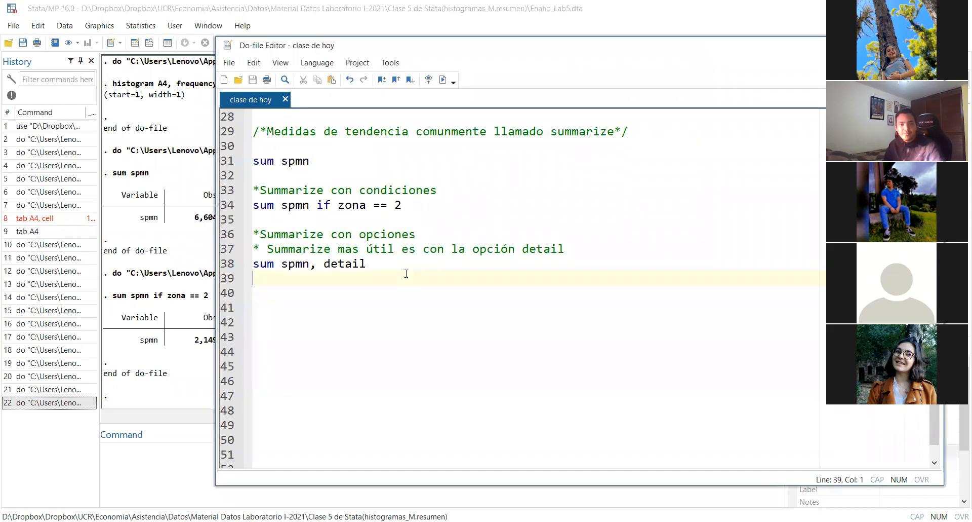
pyautogui.tripleClick(423, 269)
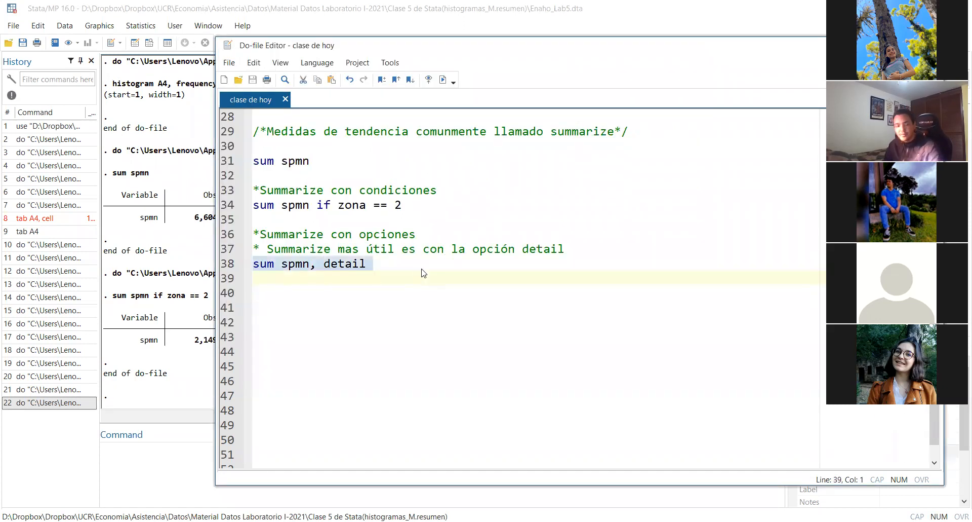
pyautogui.hotkey('ctrl', 'd')
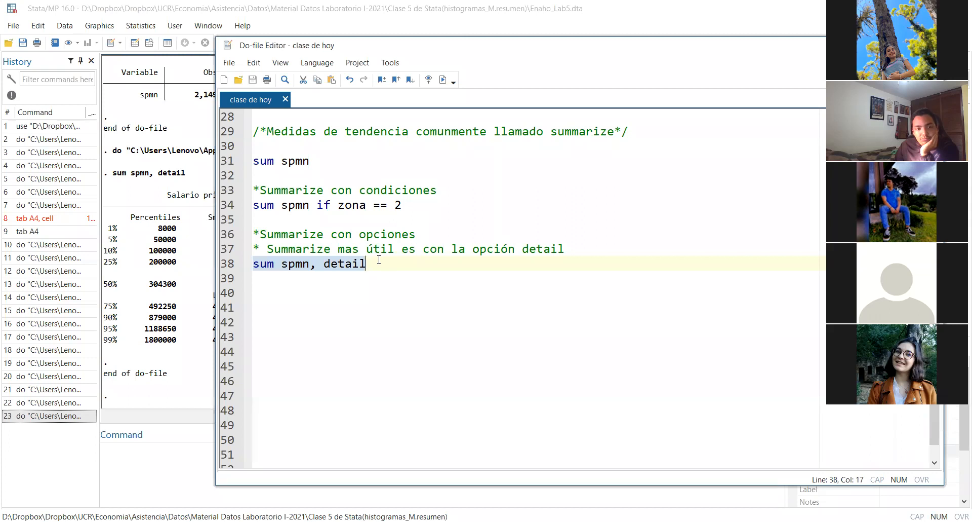
# Examine the statistics row in the "sum spmn if zona == 2" output and widen the variable list to read its labels
pyautogui.click(316, 160)
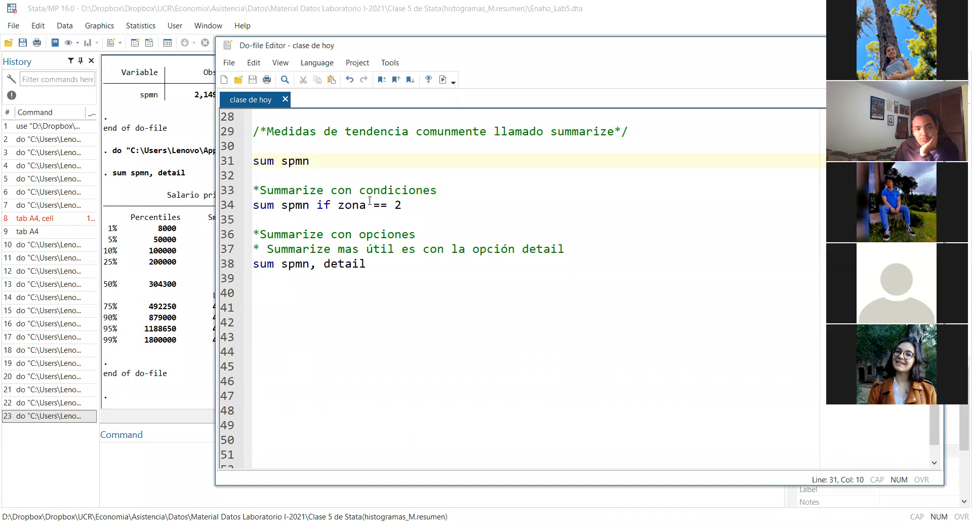
pyautogui.click(192, 206)
pyautogui.scroll(1, 283, 222)
pyautogui.scroll(1, 283, 222)
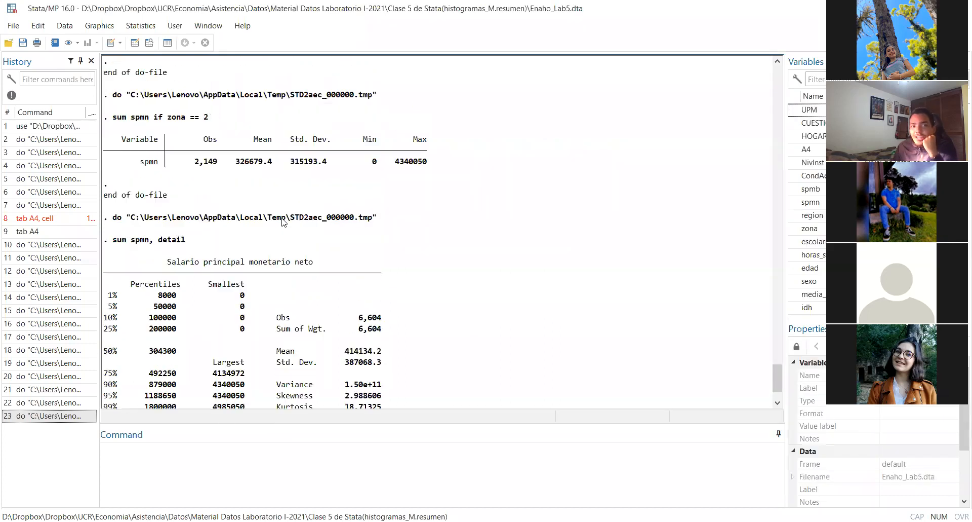
pyautogui.moveTo(112, 118); pyautogui.dragTo(463, 178)
pyautogui.click(199, 161)
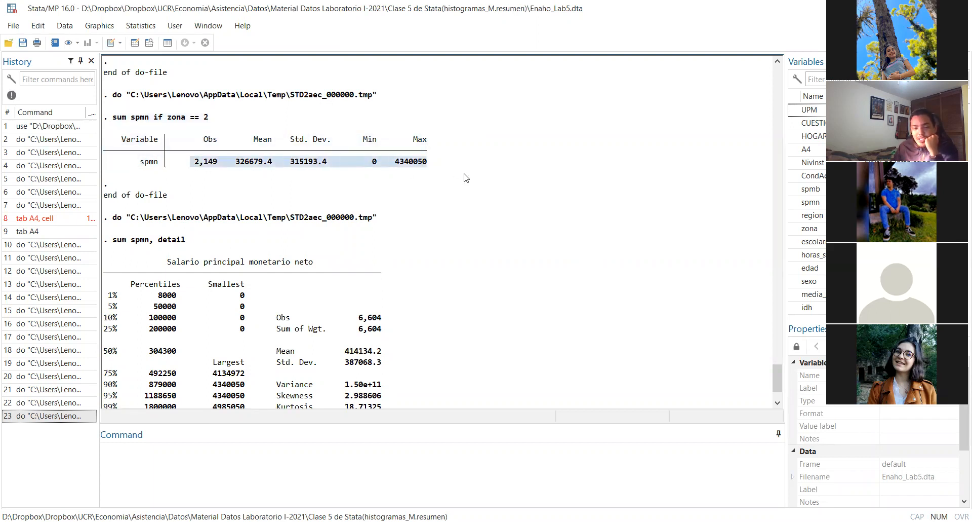
pyautogui.click(465, 177)
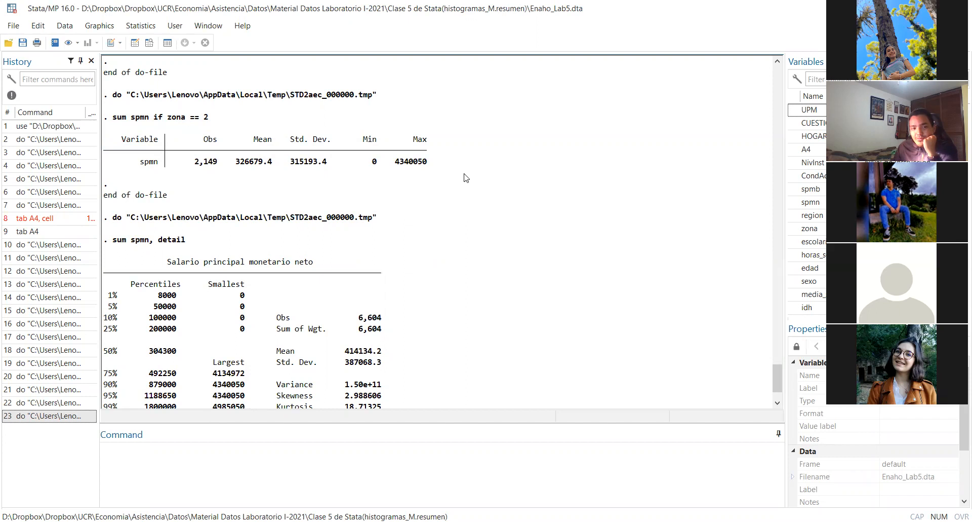
pyautogui.moveTo(182, 160); pyautogui.dragTo(438, 172)
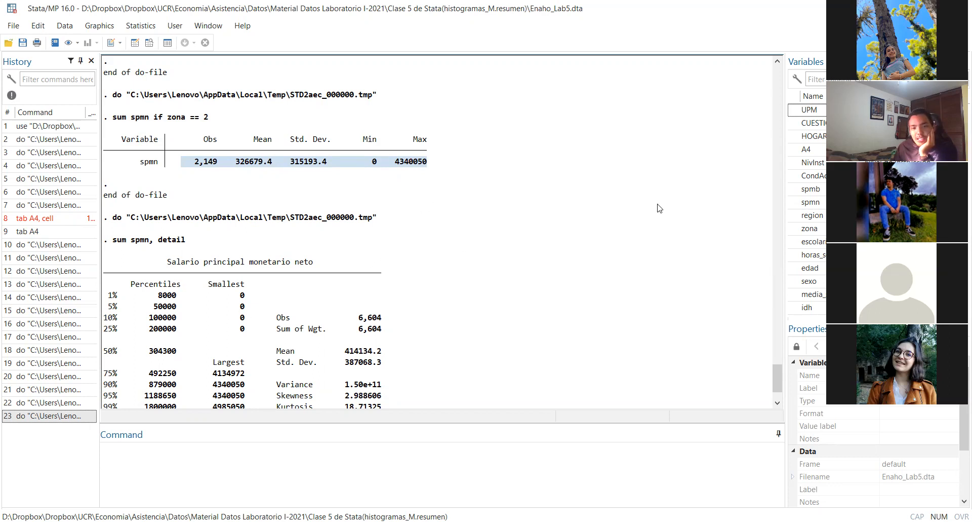
pyautogui.moveTo(784, 201); pyautogui.dragTo(254, 194)
# Run the plain "sum spmn" command on line 31 and widen the results area to show its full output
pyautogui.hotkey('alt', 'Tab')
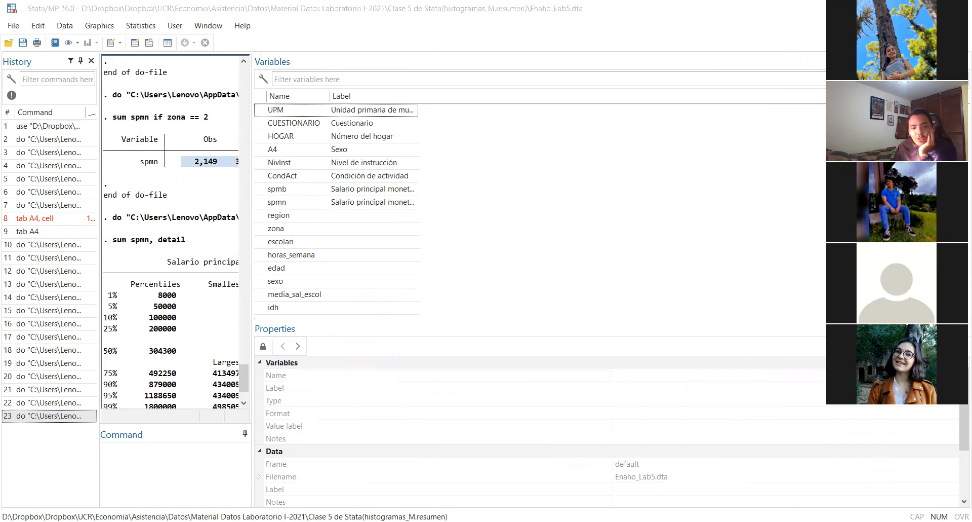
pyautogui.tripleClick(329, 161)
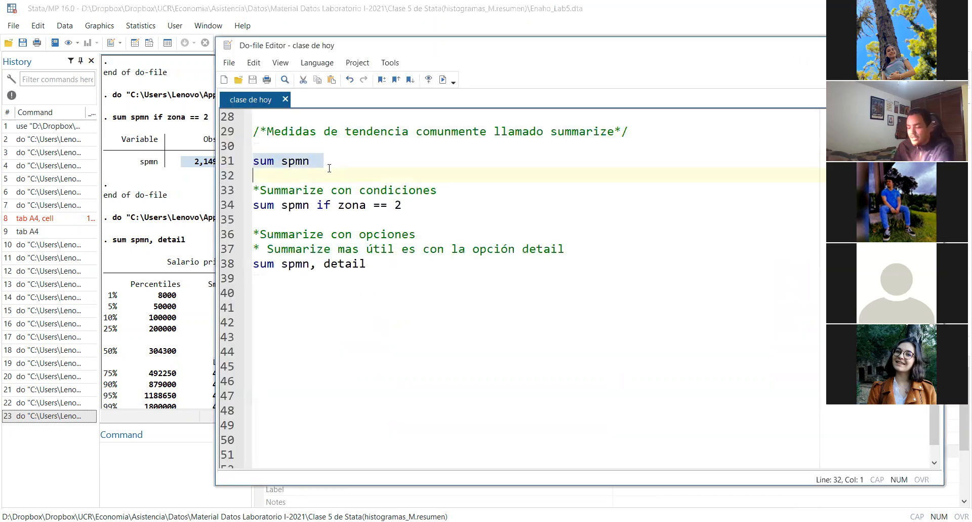
pyautogui.hotkey('ctrl', 'd')
pyautogui.hotkey('alt', 'Tab')
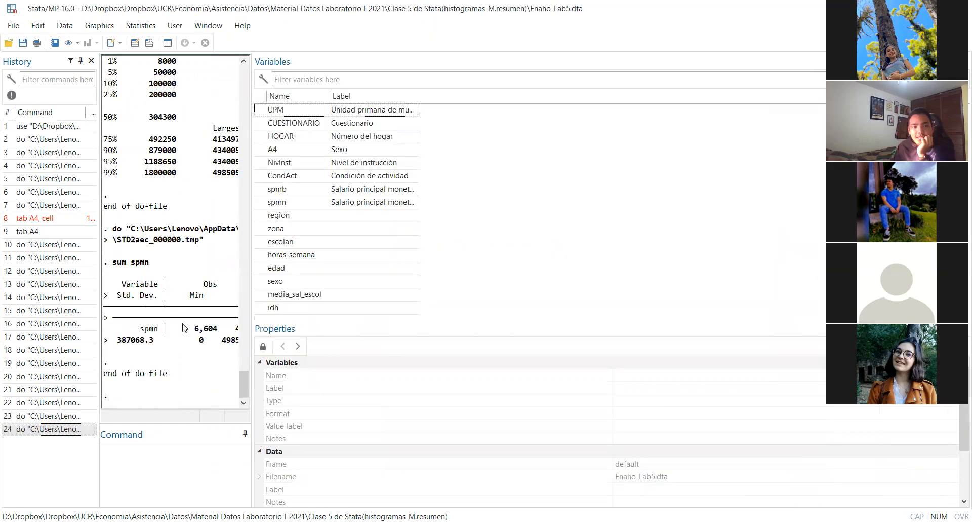
pyautogui.moveTo(252, 301); pyautogui.dragTo(440, 302)
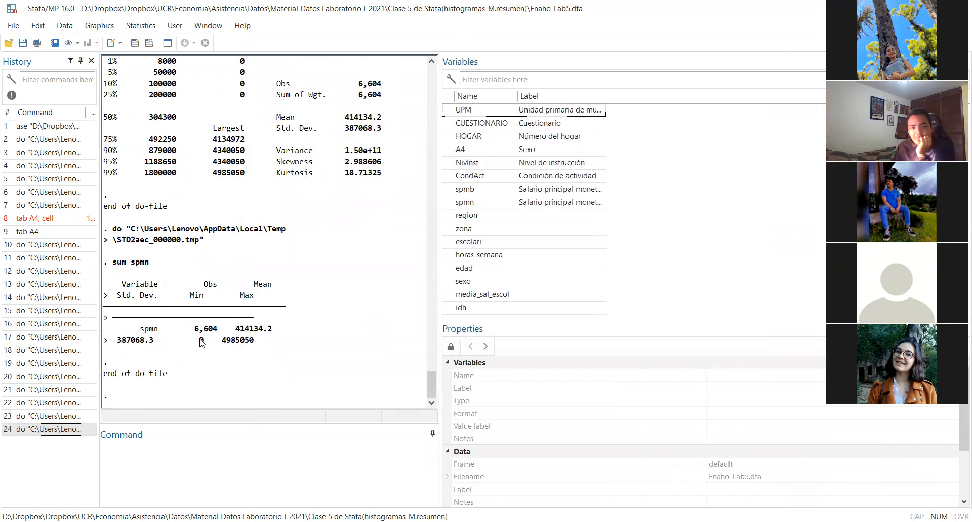
pyautogui.moveTo(439, 262); pyautogui.dragTo(815, 258)
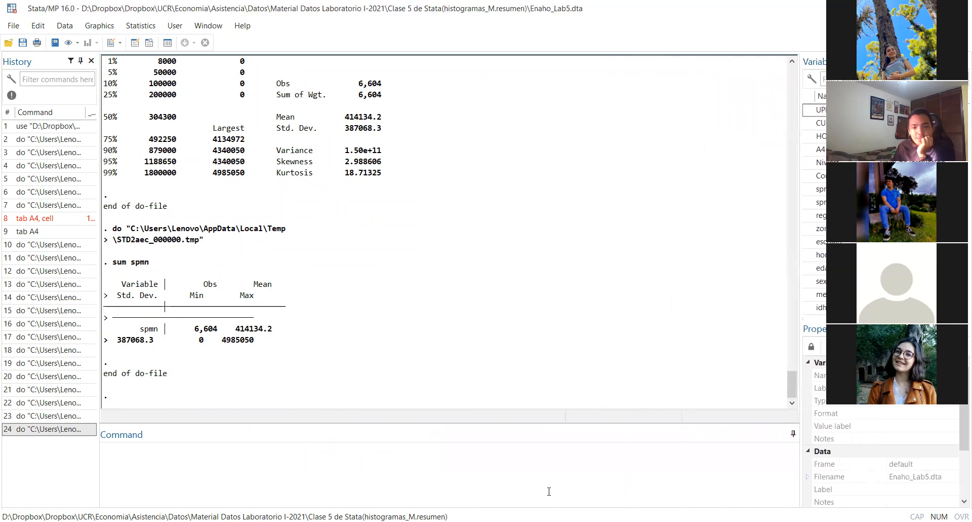
# Rerun "sum spmn, detail" from the do-file and bring its full output into view
pyautogui.click(498, 489)
pyautogui.tripleClick(410, 263)
pyautogui.hotkey('ctrl', 'd')
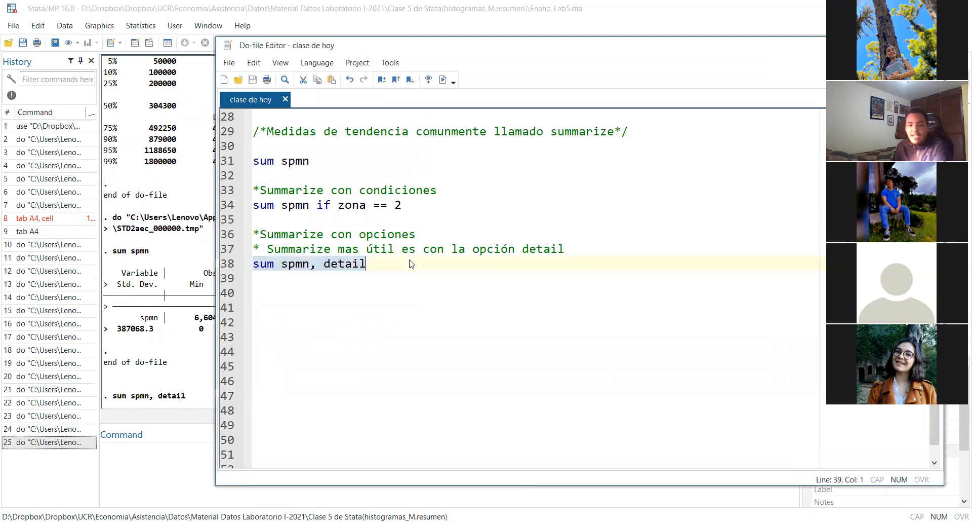
pyautogui.click(136, 356)
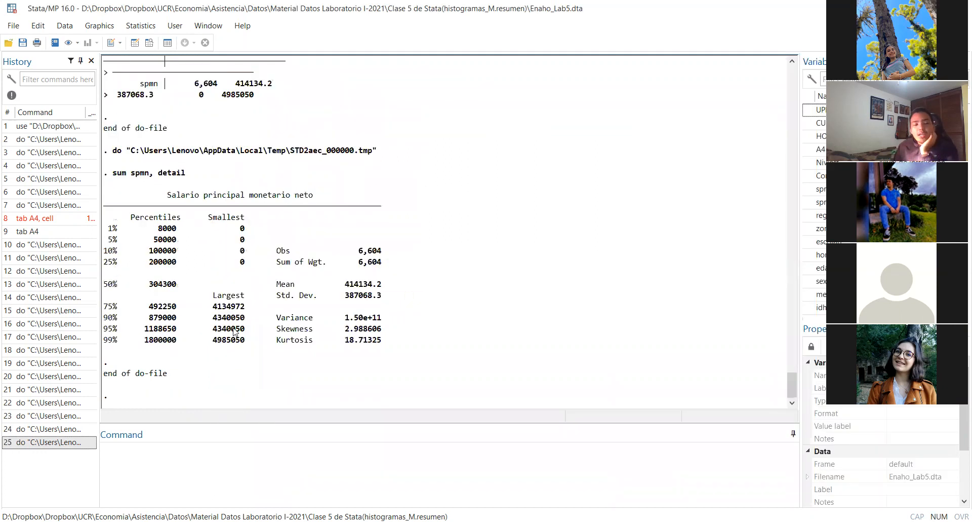
# Examine the smallest values, variance, skewness and kurtosis in the detailed net salary summary
pyautogui.moveTo(241, 216); pyautogui.dragTo(241, 261)
pyautogui.click(242, 262)
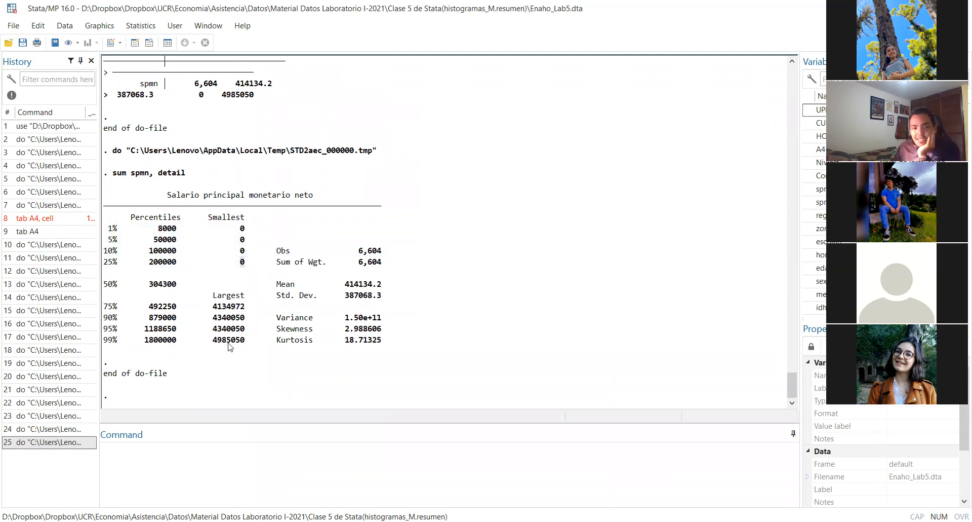
pyautogui.moveTo(340, 285); pyautogui.dragTo(385, 318)
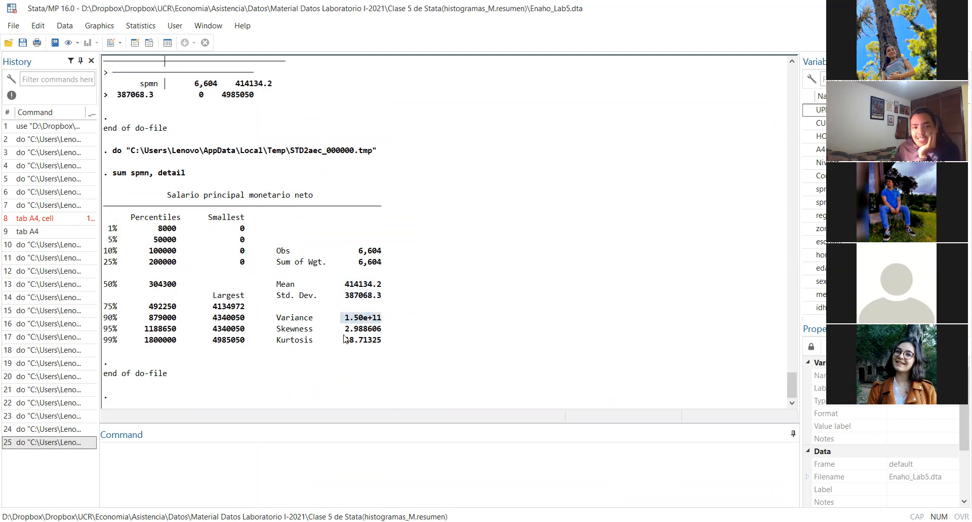
pyautogui.moveTo(268, 329); pyautogui.dragTo(387, 353)
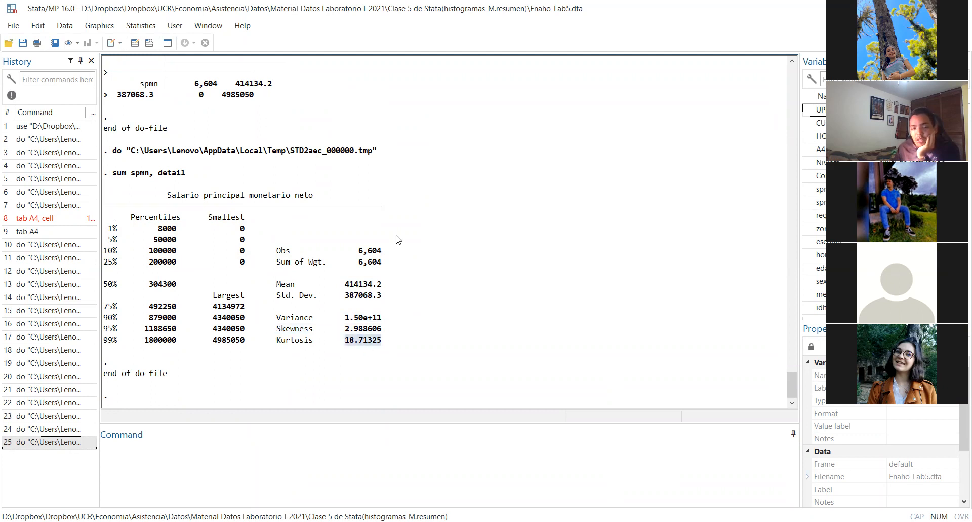
pyautogui.click(307, 368)
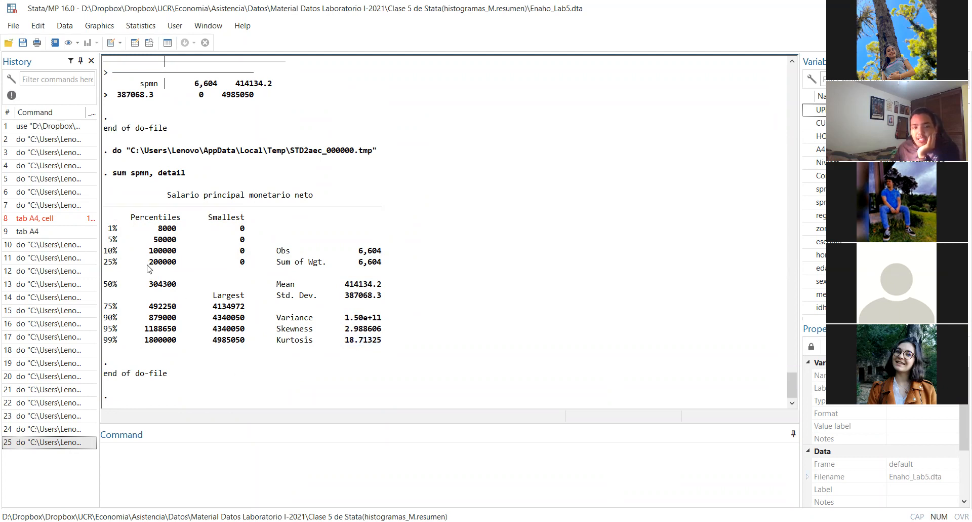
# Examine the 25% to 75% percentiles and the skewness row of the detailed net salary output
pyautogui.moveTo(108, 263); pyautogui.dragTo(121, 306)
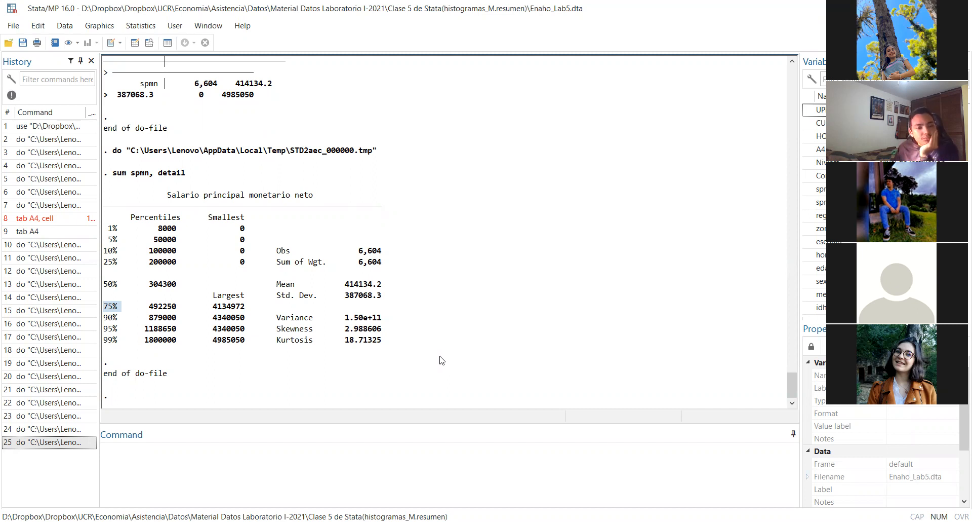
pyautogui.click(346, 332)
pyautogui.moveTo(346, 329); pyautogui.dragTo(422, 329)
pyautogui.click(421, 330)
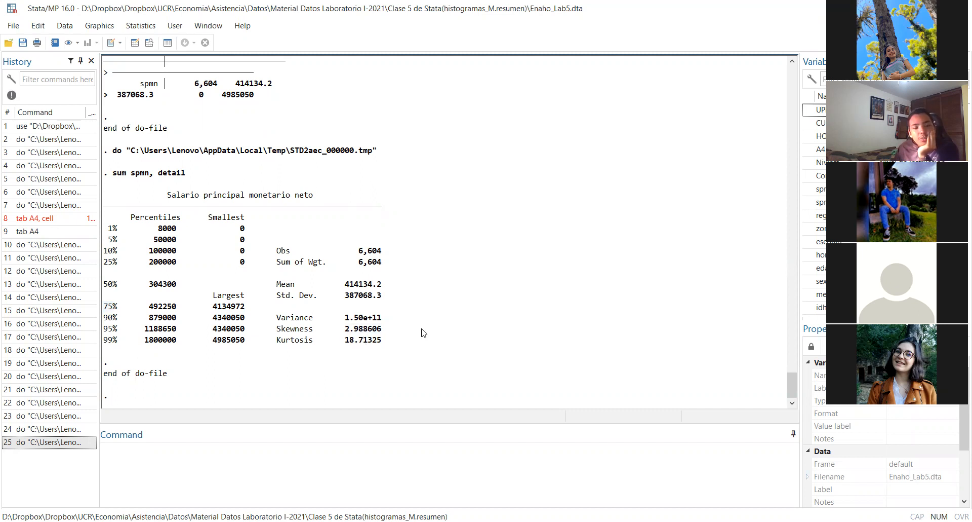
pyautogui.moveTo(275, 330); pyautogui.dragTo(390, 330)
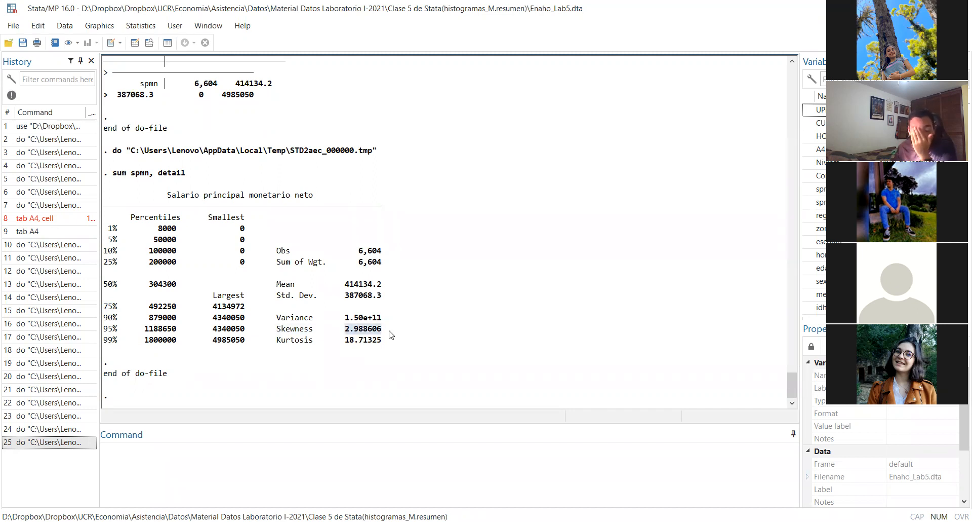
pyautogui.click(355, 338)
pyautogui.moveTo(276, 330); pyautogui.dragTo(409, 329)
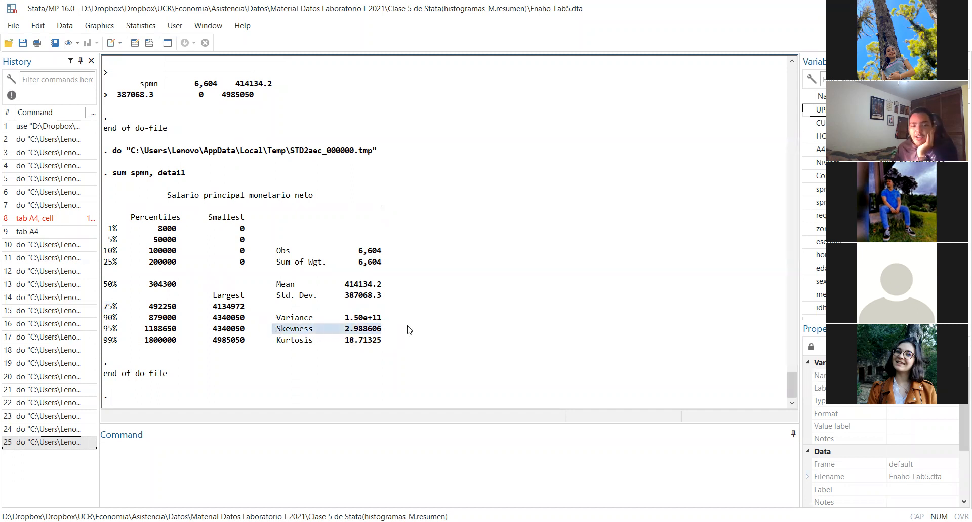
# Examine the kurtosis value and the skewness label in the detailed net salary summary
pyautogui.click(427, 345)
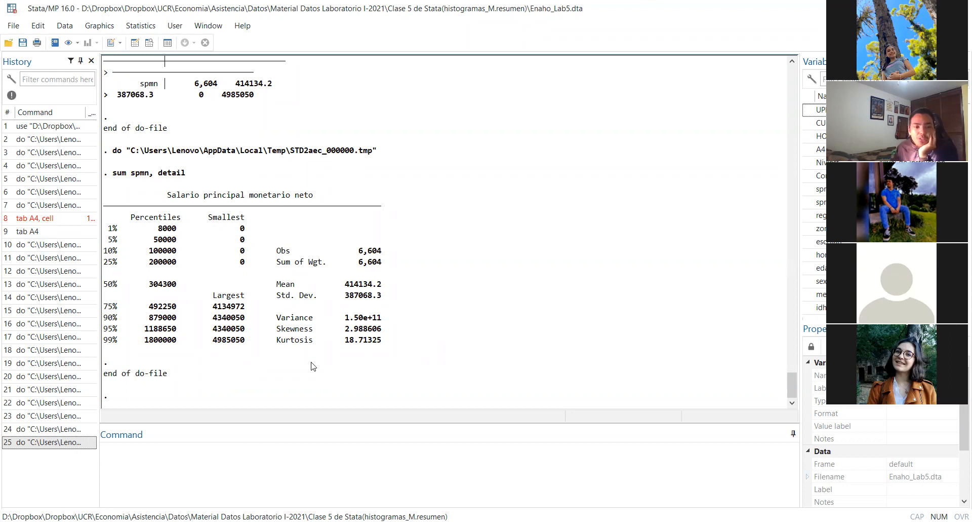
pyautogui.moveTo(343, 339); pyautogui.dragTo(403, 340)
pyautogui.click(390, 348)
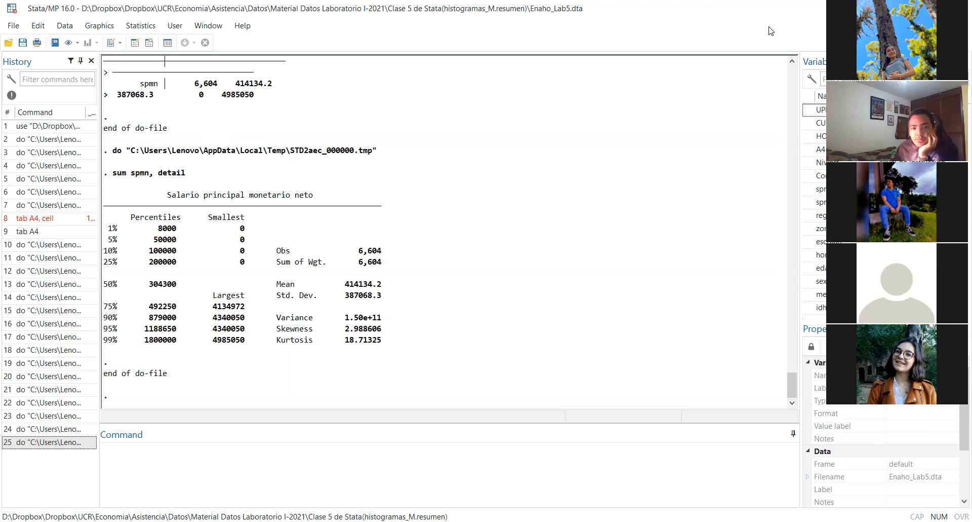
pyautogui.click(433, 521)
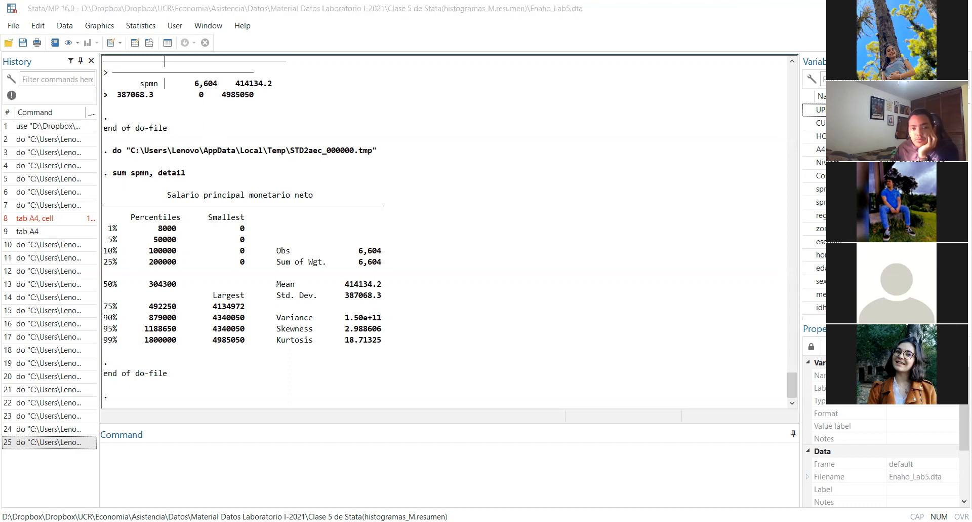
pyautogui.moveTo(276, 328); pyautogui.dragTo(314, 333)
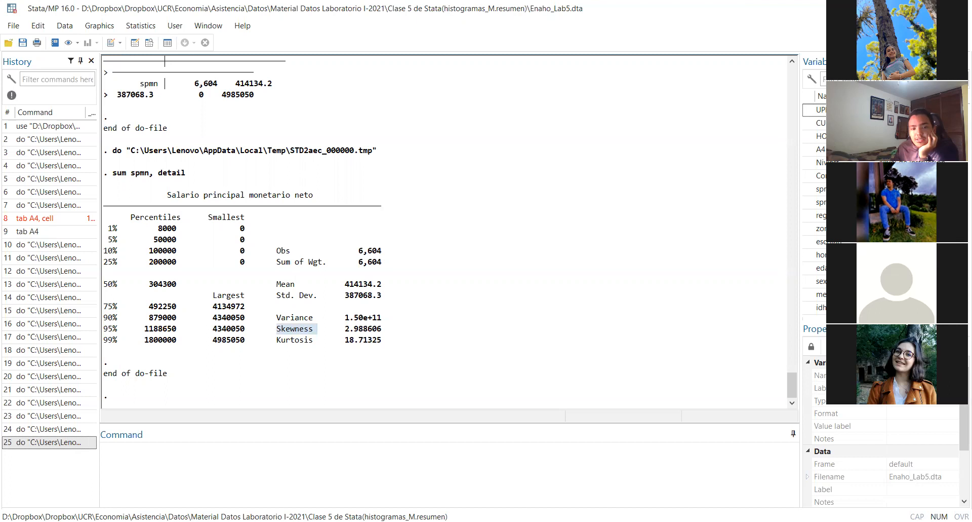
# Return to the do-file and copy the line 29 summarize heading comment to line 40, below the detailed summary command
pyautogui.hotkey('alt', 'Tab')
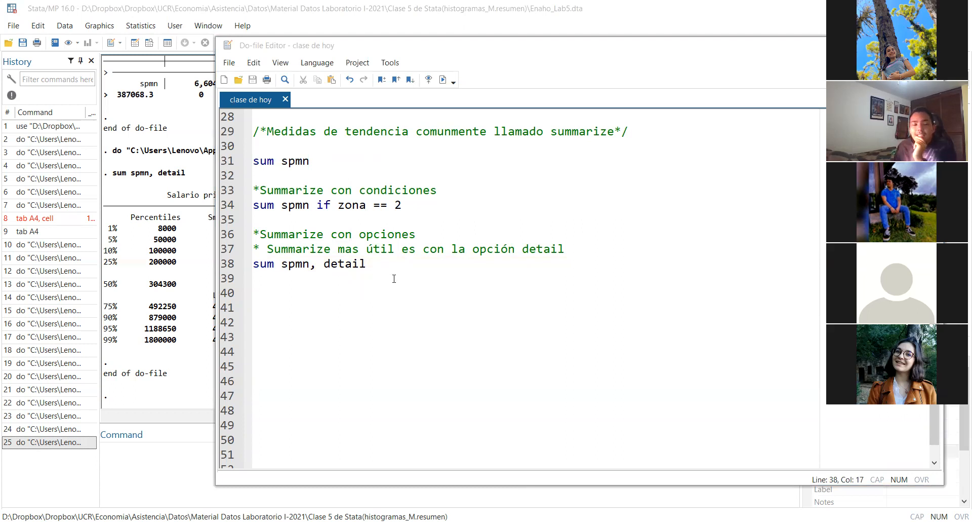
pyautogui.scroll(5, 393, 279)
pyautogui.scroll(4, 393, 278)
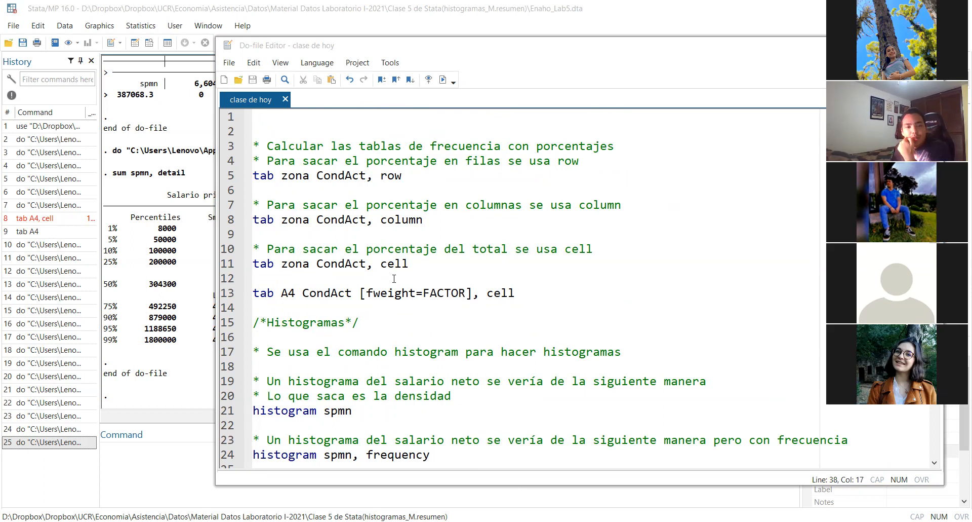
pyautogui.scroll(-10, 394, 278)
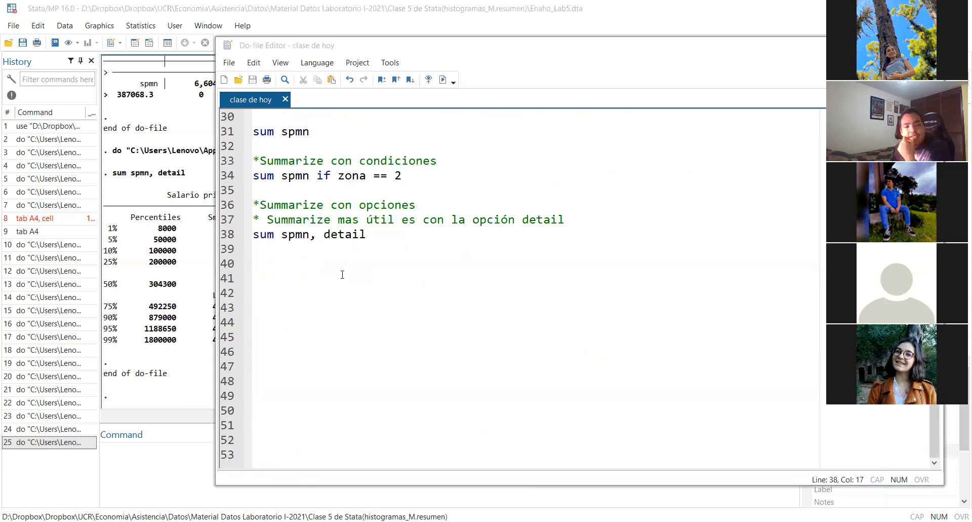
pyautogui.click(291, 263)
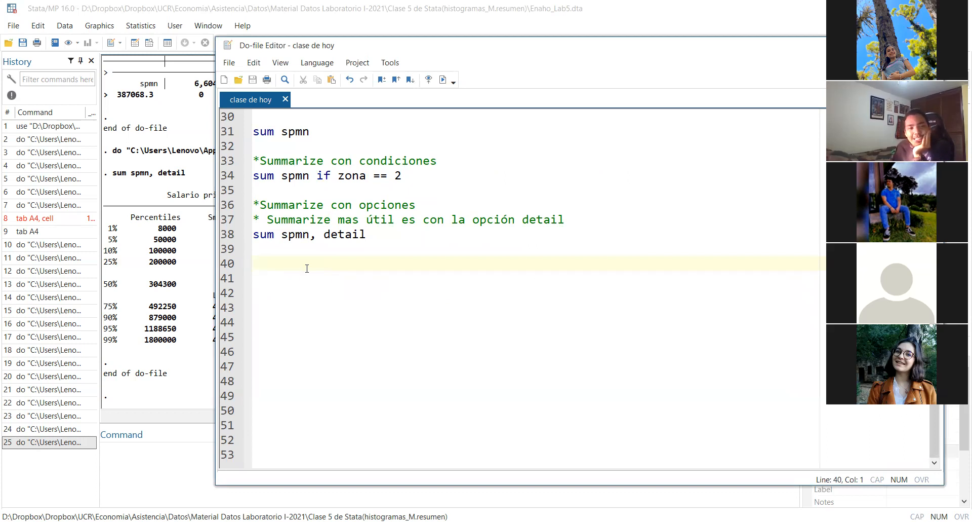
pyautogui.scroll(3, 306, 268)
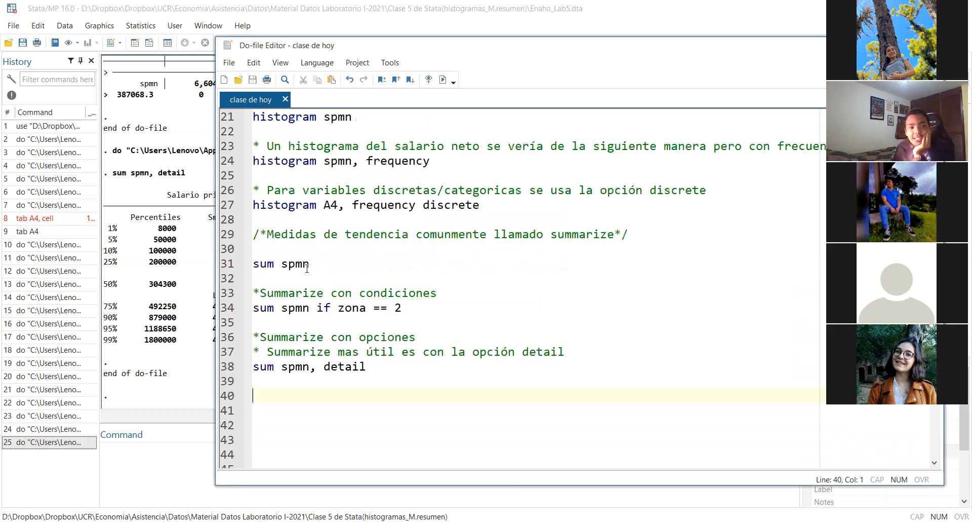
pyautogui.tripleClick(629, 234)
pyautogui.hotkey('ctrl', 'c')
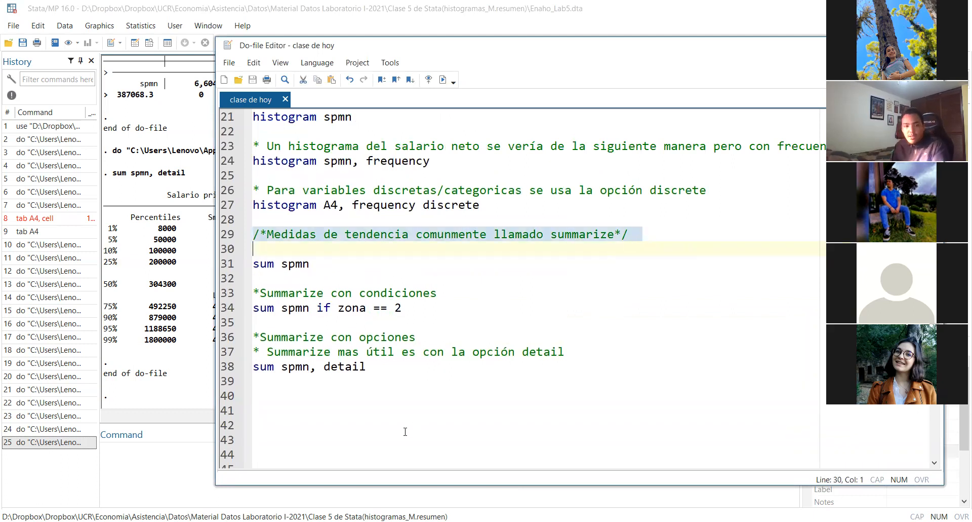
pyautogui.click(349, 425)
pyautogui.hotkey('ctrl', 'v')
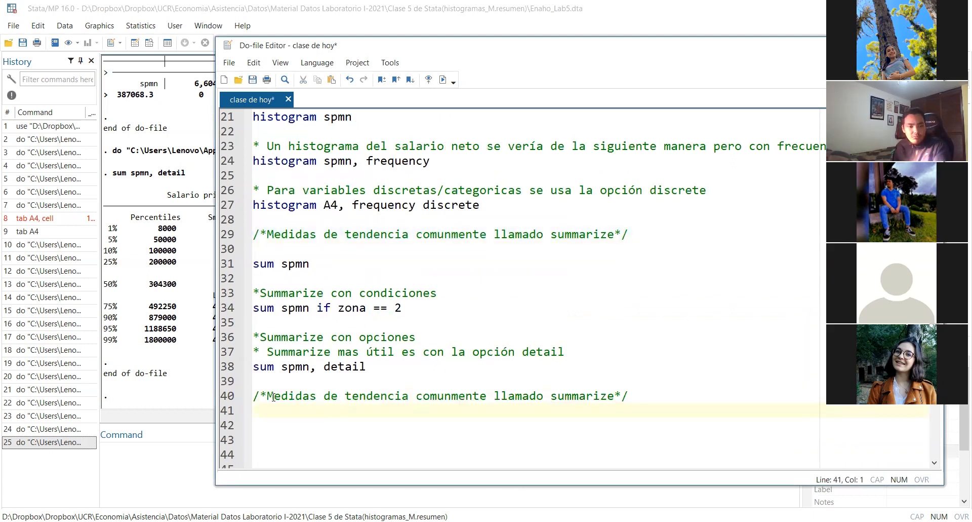
# Change the copied heading on line 40 to "/*Percentiles*/" and start a new line 42 below it
pyautogui.moveTo(269, 395); pyautogui.dragTo(612, 394)
pyautogui.press('BackSpace')
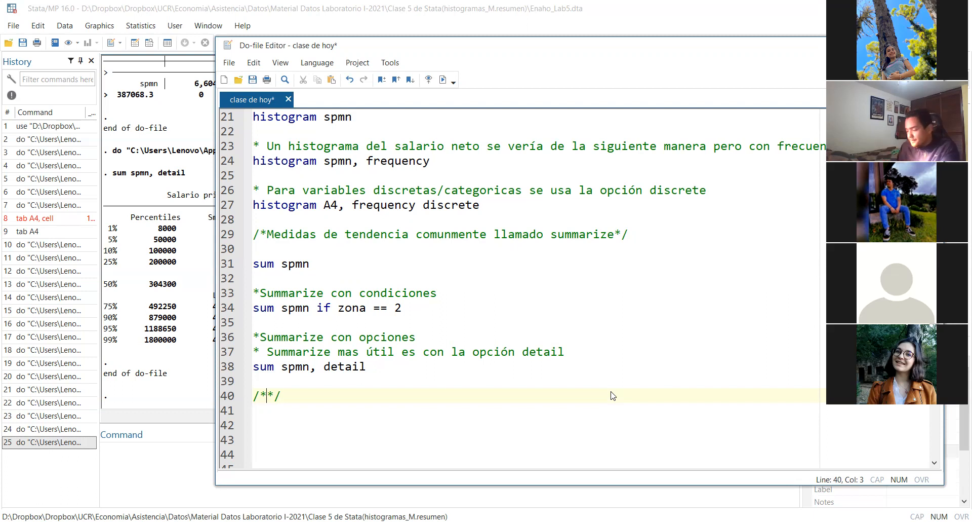
pyautogui.write('Perc')
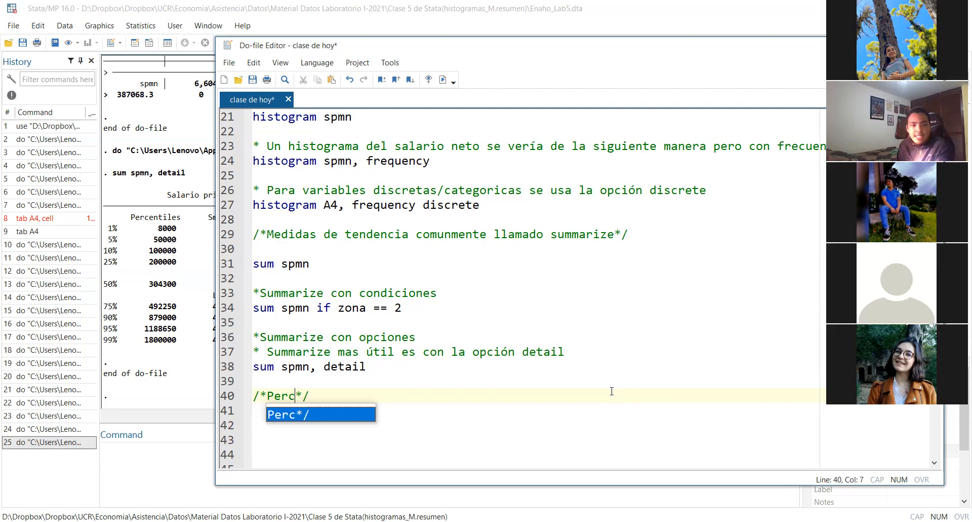
pyautogui.write('entiles')
pyautogui.click(368, 389)
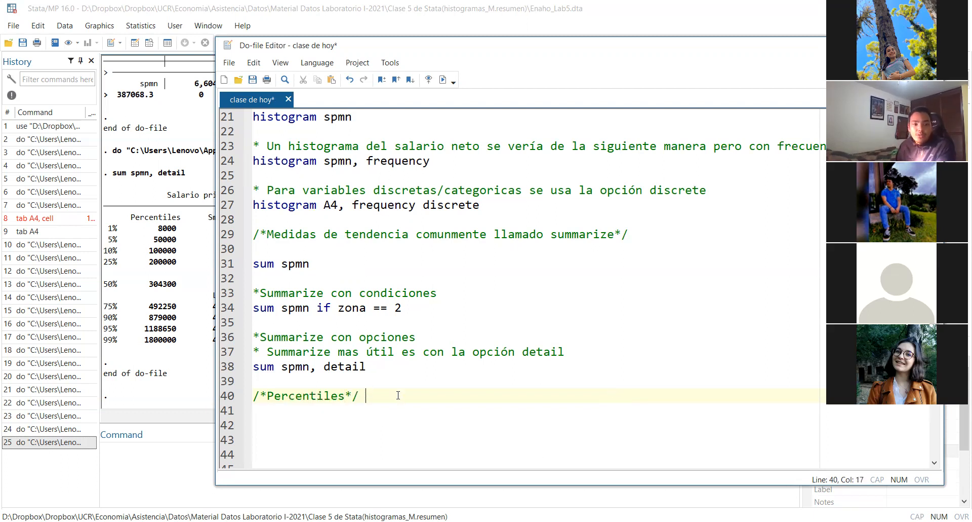
pyautogui.press('Return')
pyautogui.press('Return')
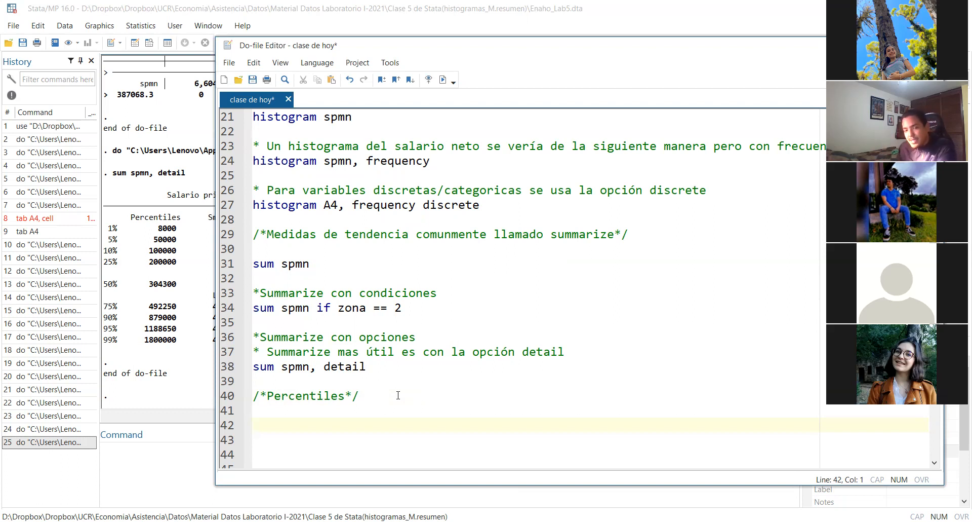
# Write the command "pctile percintels=spmn, nq(10)" on line 42 of the do-file
pyautogui.write('pctile ')
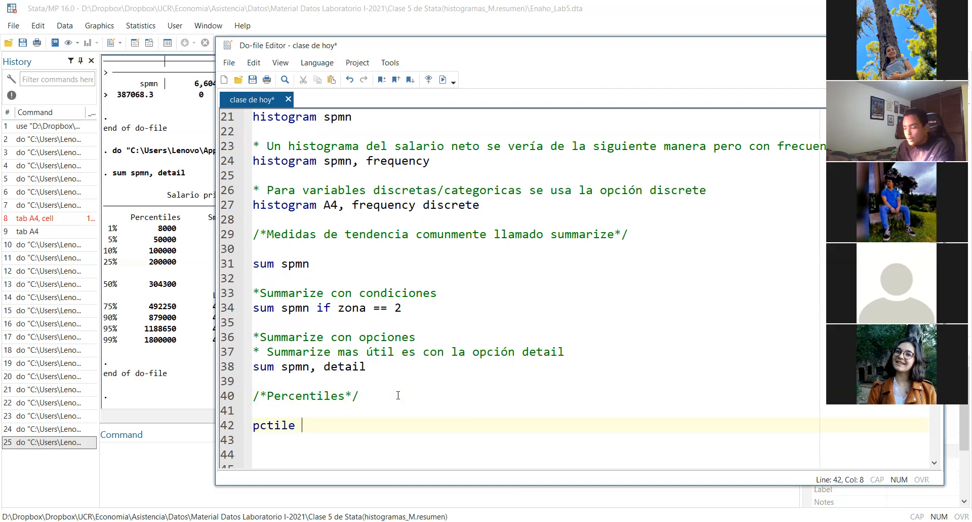
pyautogui.write('per')
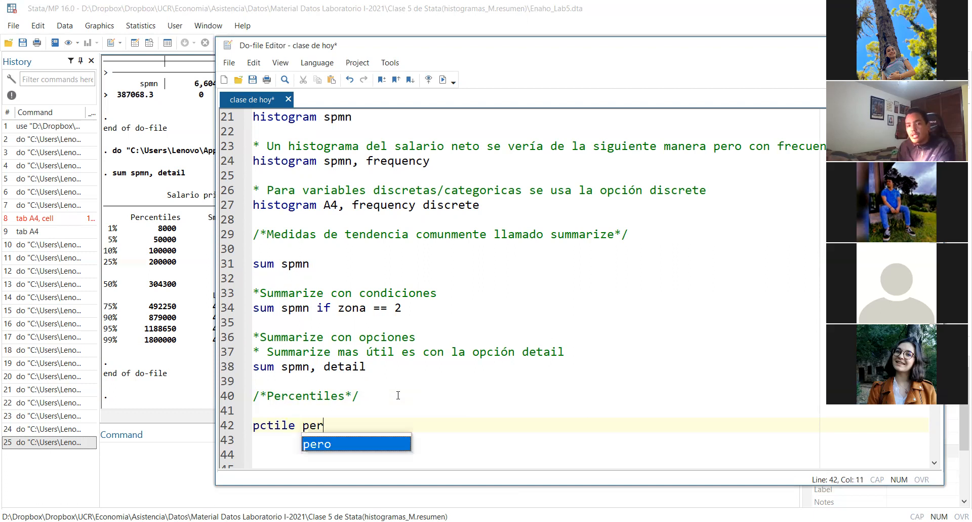
pyautogui.write('cintels')
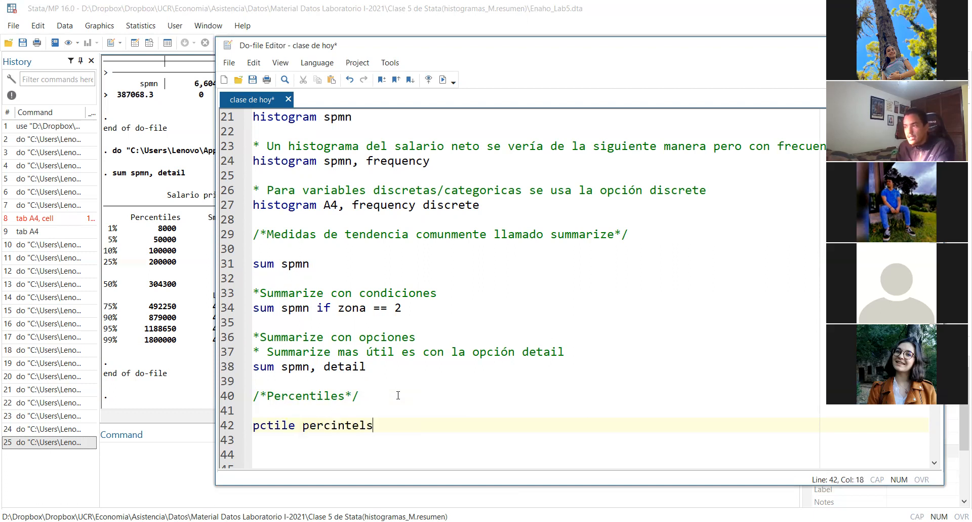
pyautogui.write('=')
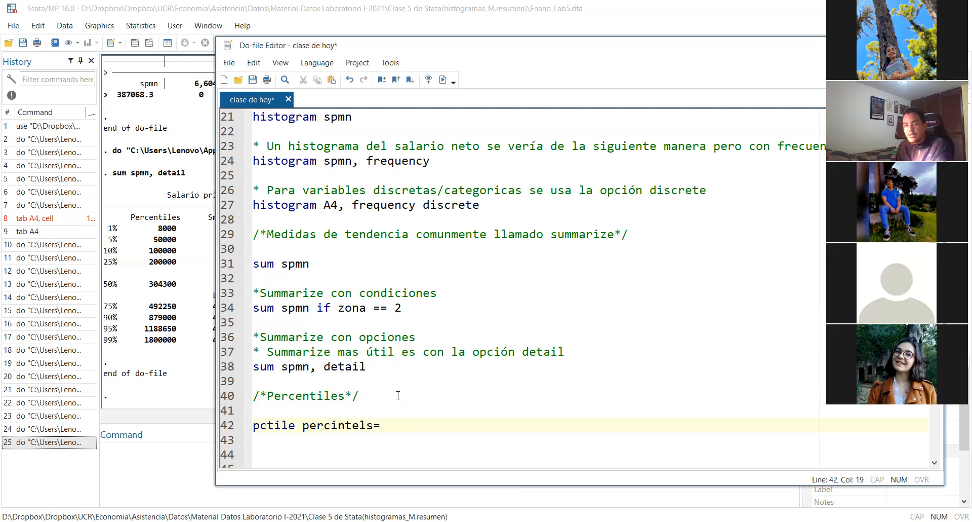
pyautogui.write('spm')
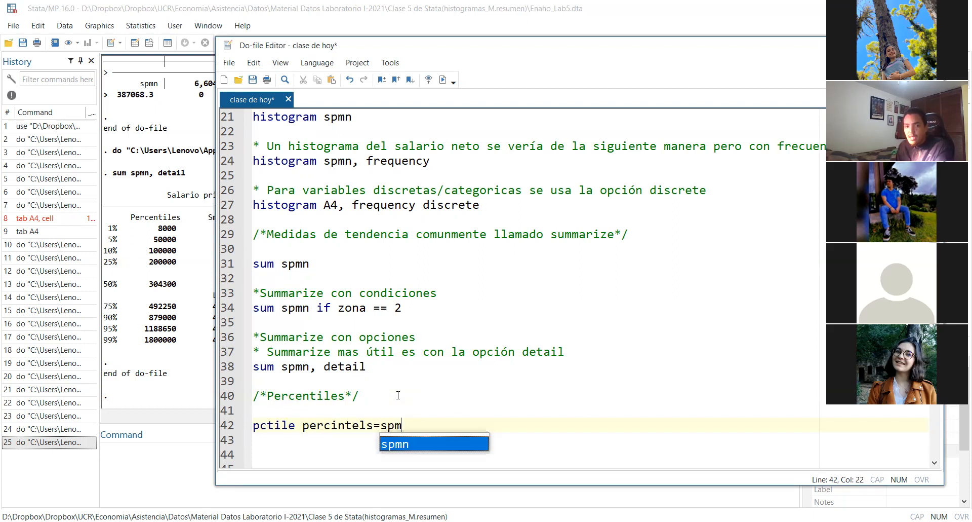
pyautogui.write('n ')
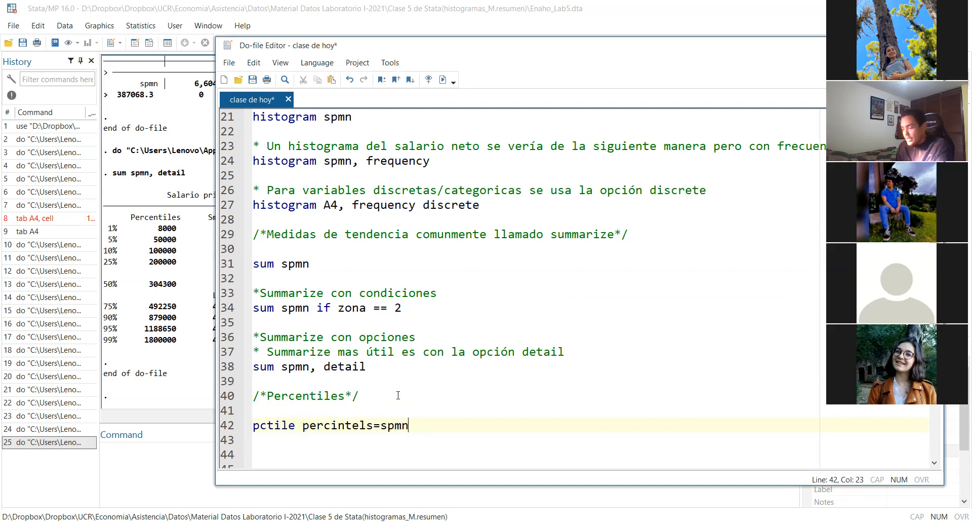
pyautogui.write(' nq')
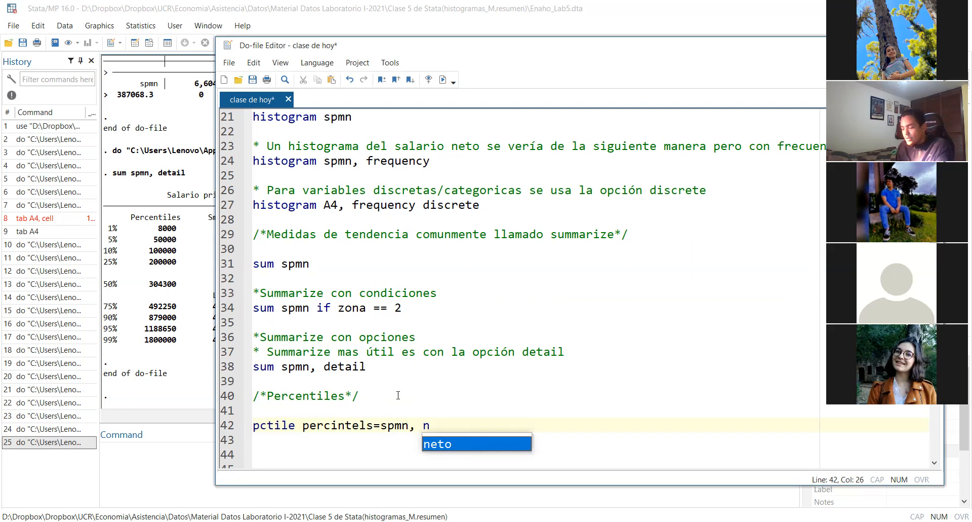
pyautogui.write('(')
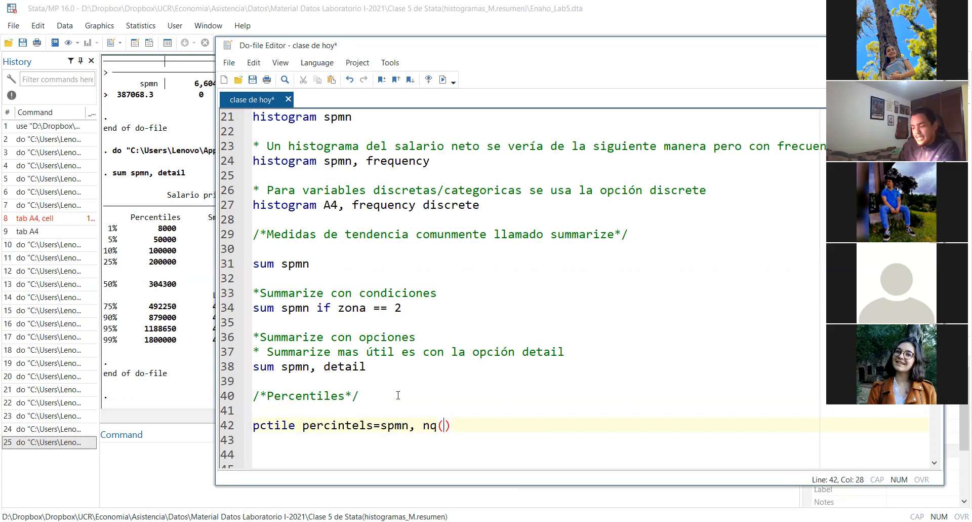
pyautogui.write('10')
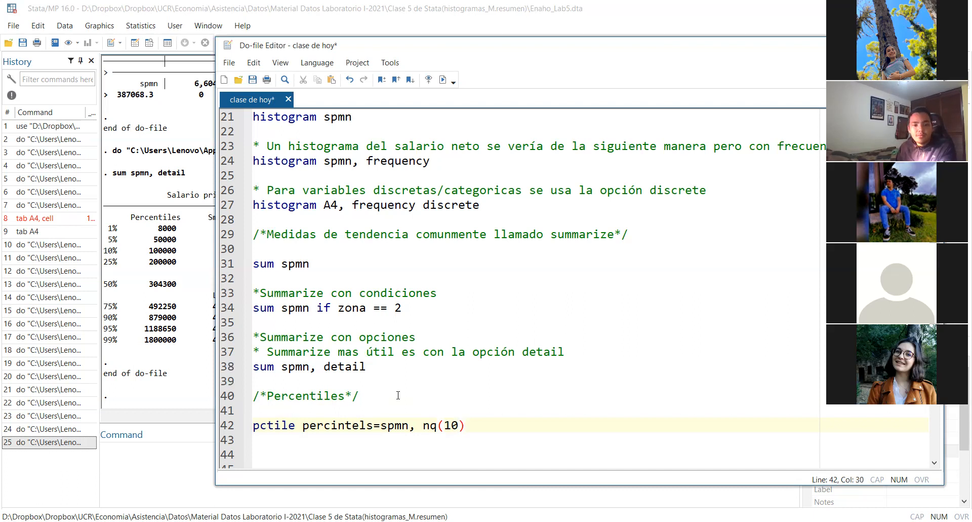
# Run the pctile command on line 42, check its output in the results window and return to the do-file
pyautogui.tripleClick(496, 423)
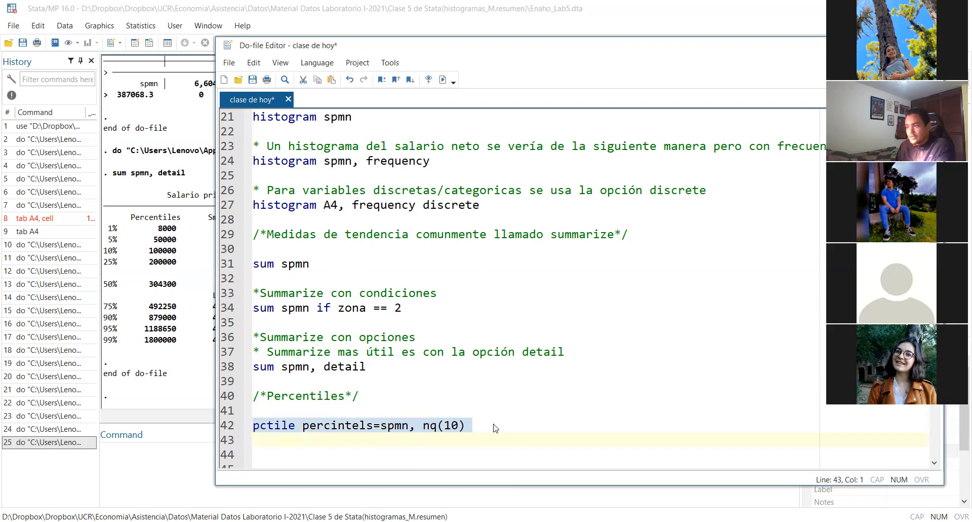
pyautogui.hotkey('ctrl', 'd')
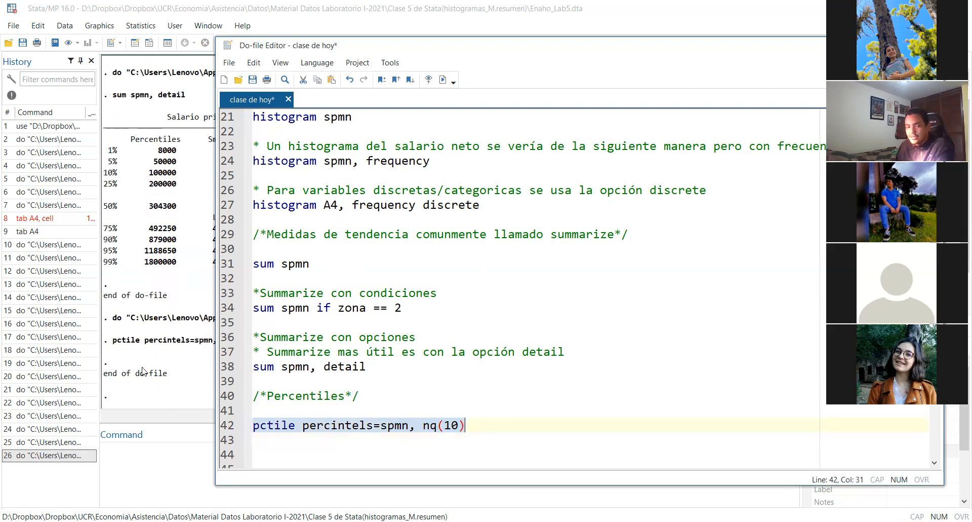
pyautogui.click(143, 367)
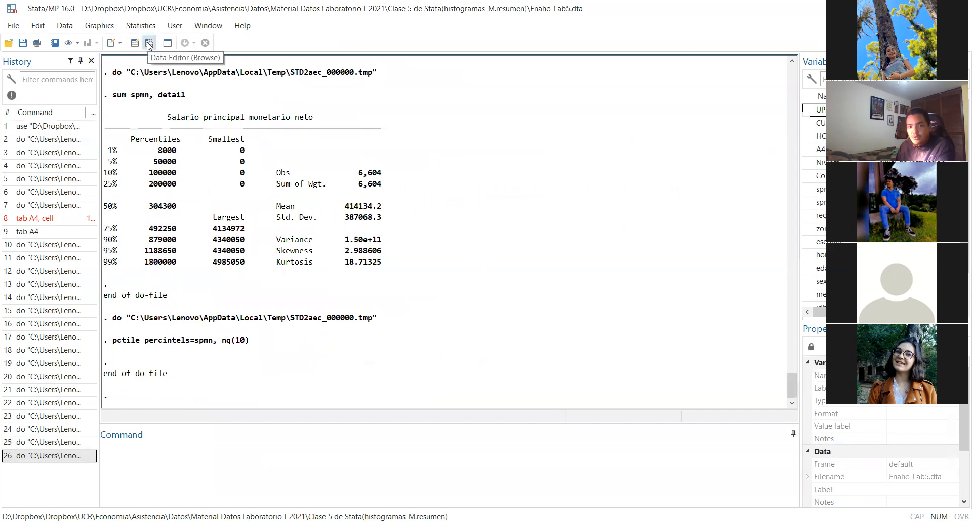
pyautogui.click(405, 521)
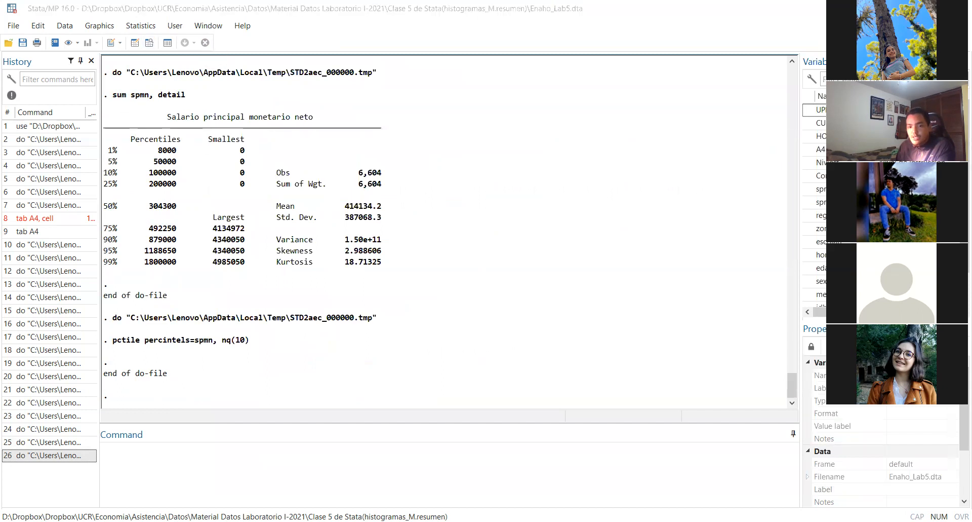
pyautogui.click(415, 426)
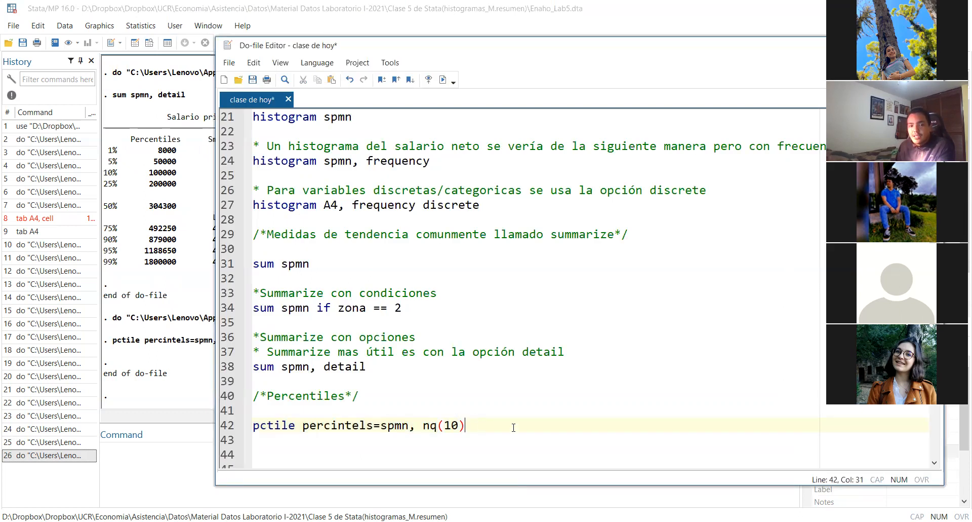
# Change the new variable's name in the line 42 pctile command to "percinteles"
pyautogui.scroll(-4, 509, 422)
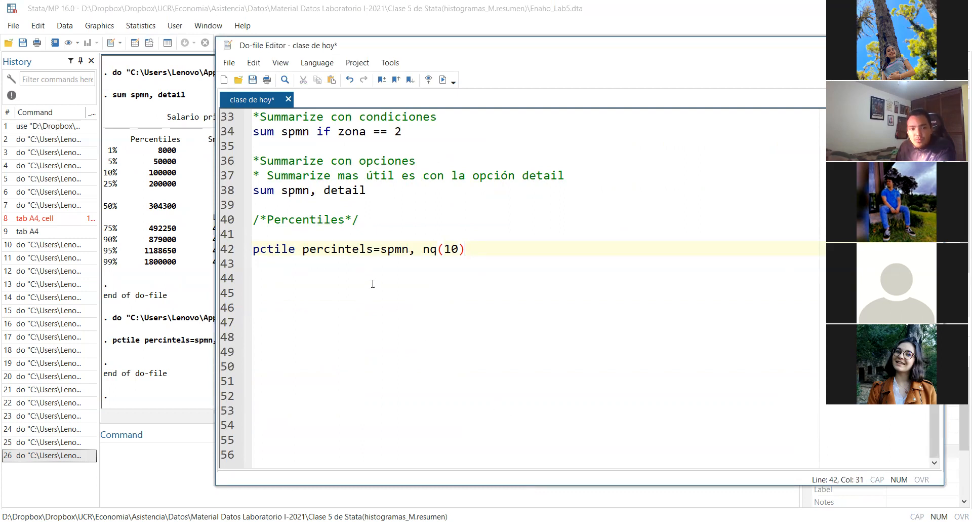
pyautogui.click(381, 249)
pyautogui.click(366, 250)
pyautogui.write('e')
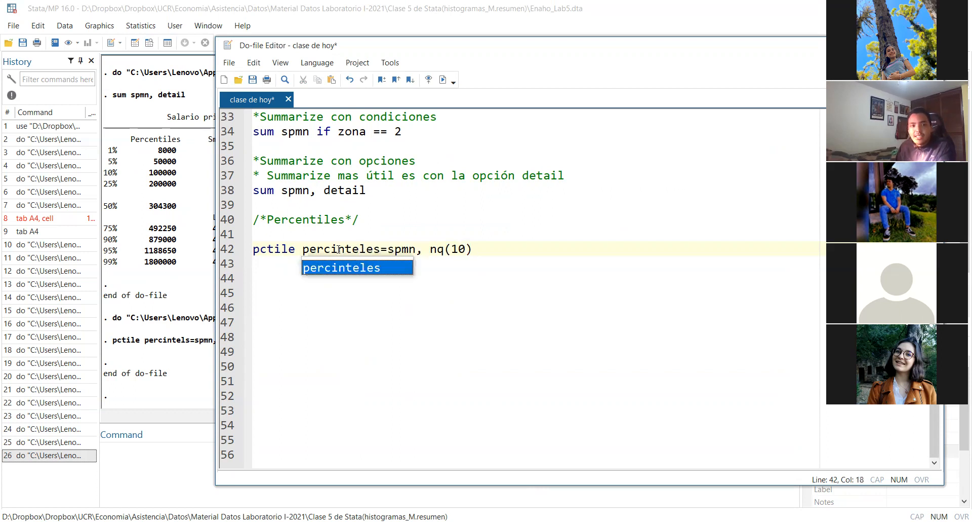
pyautogui.doubleClick(340, 250)
pyautogui.click(338, 251)
pyautogui.tripleClick(337, 252)
pyautogui.doubleClick(338, 253)
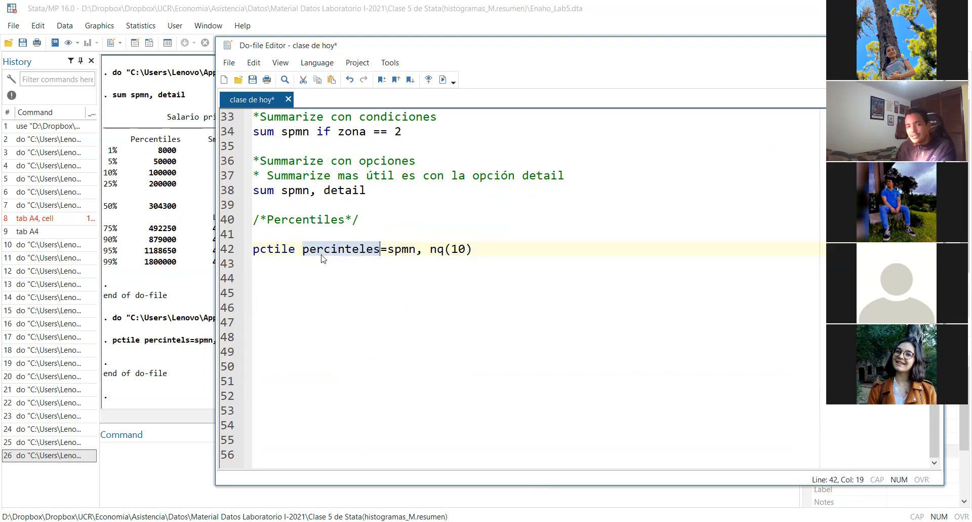
pyautogui.click(322, 254)
pyautogui.doubleClick(322, 254)
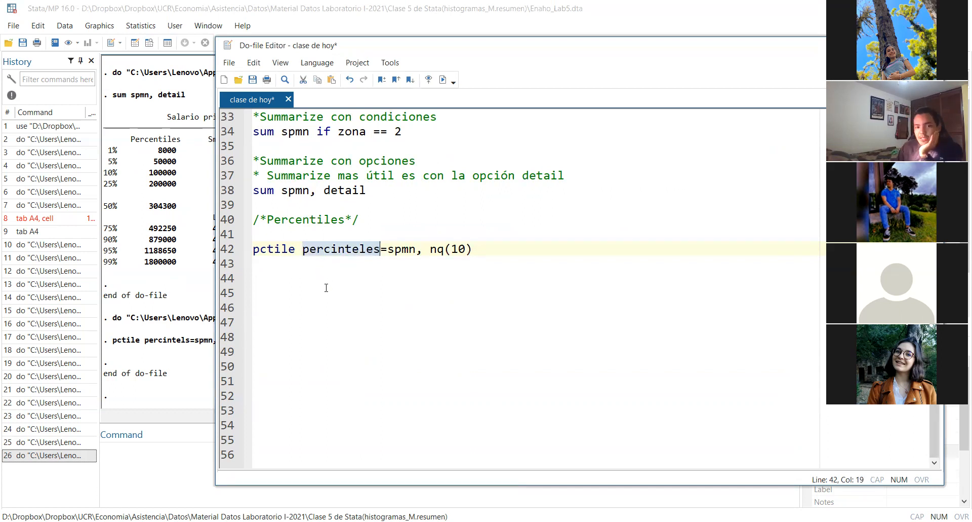
# Leave the pctile line and open the dataset in the Data Editor's browse mode
pyautogui.press('Down')
pyautogui.press('Down')
pyautogui.press('Down')
pyautogui.click(303, 277)
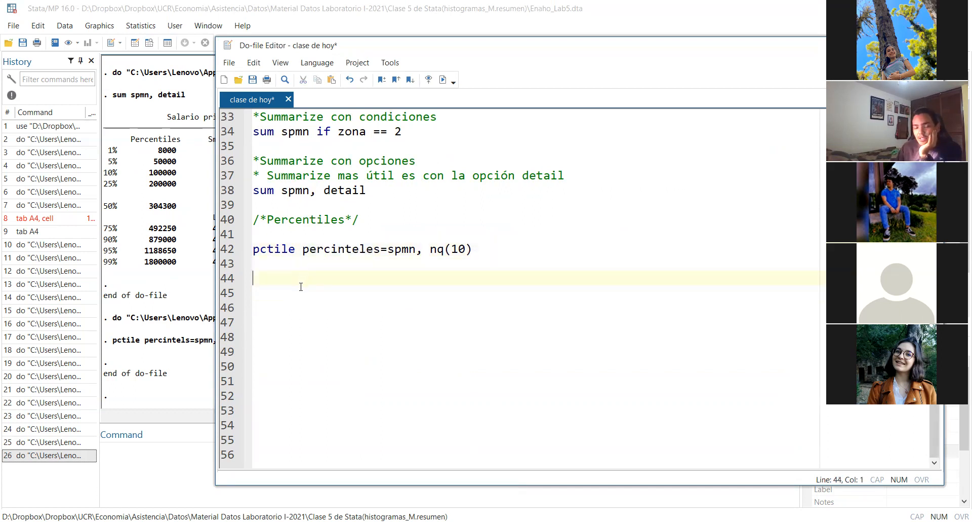
pyautogui.click(150, 43)
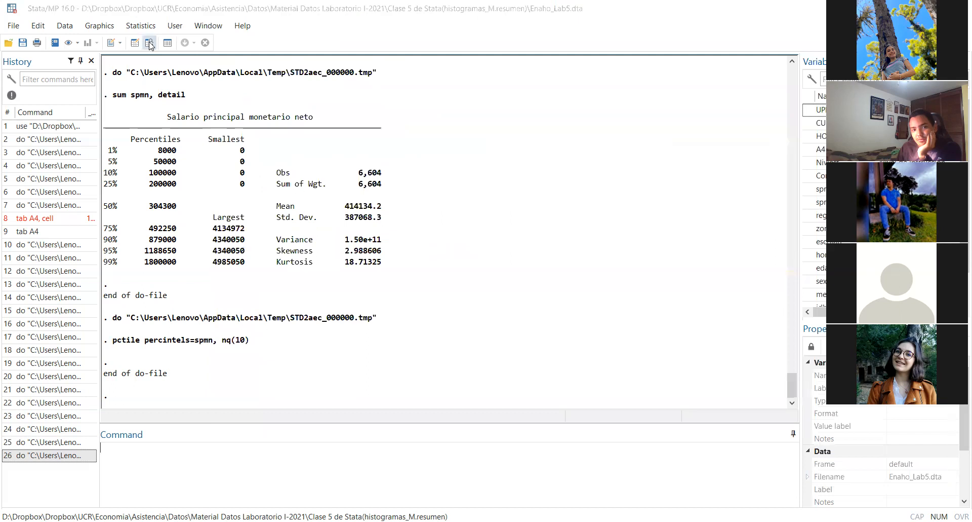
# Examine the percintels column in the Data Editor, including its entries in rows 1 and 10
pyautogui.moveTo(272, 501); pyautogui.dragTo(552, 486)
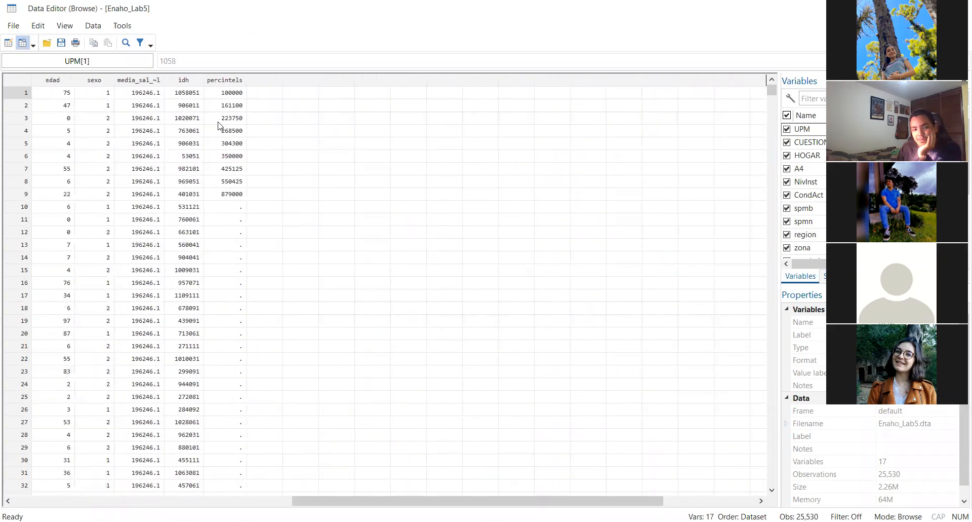
pyautogui.scroll(-16, 267, 204)
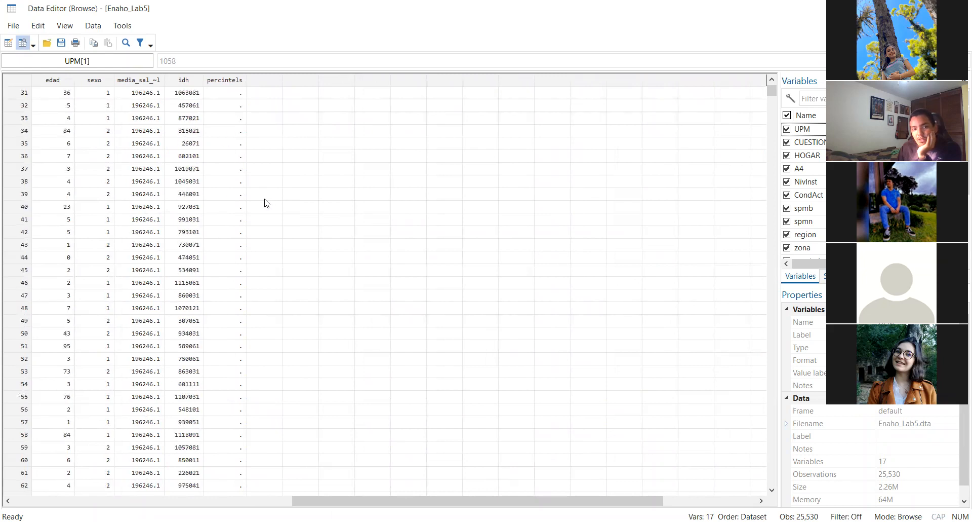
pyautogui.moveTo(772, 91); pyautogui.dragTo(715, 85)
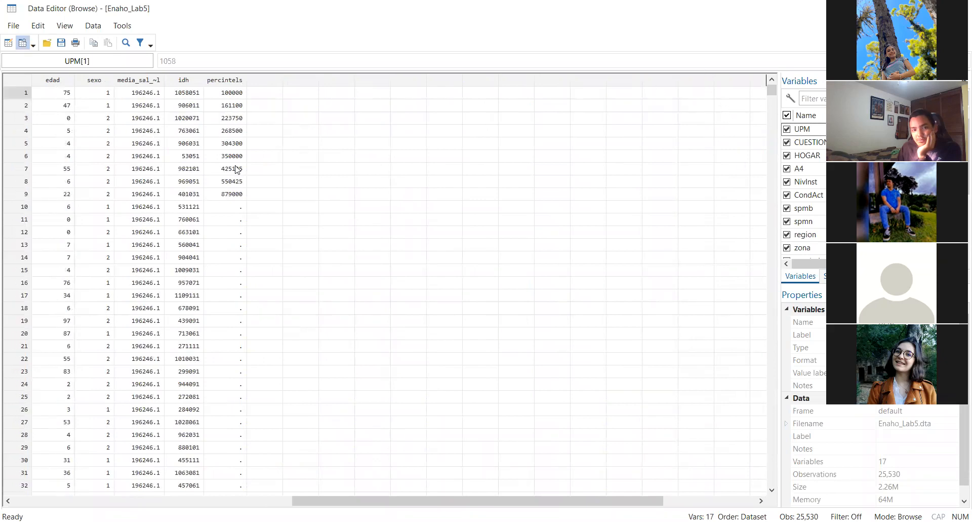
pyautogui.click(228, 95)
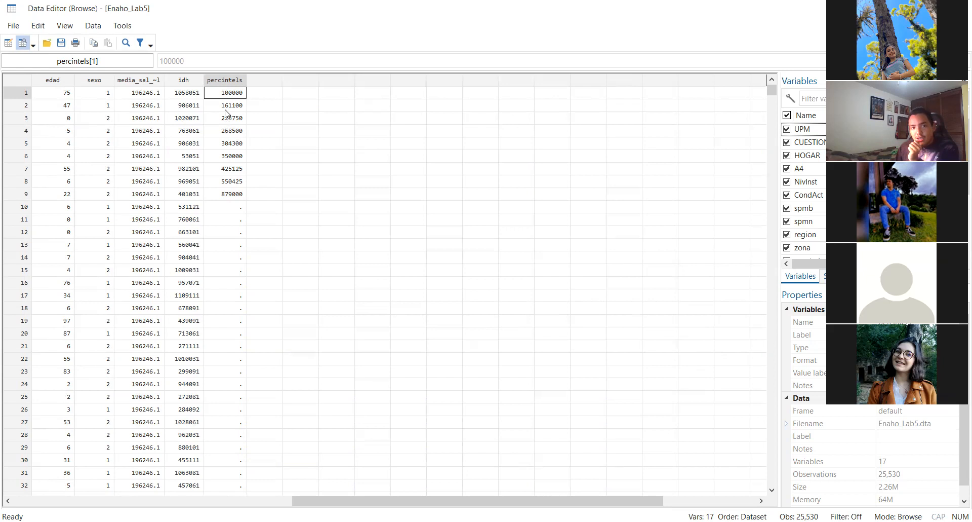
pyautogui.click(231, 206)
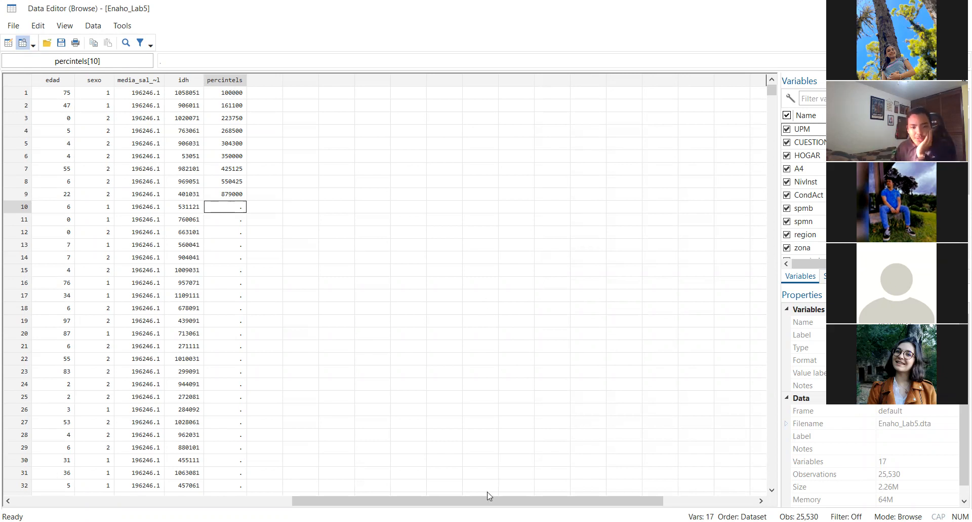
pyautogui.click(489, 521)
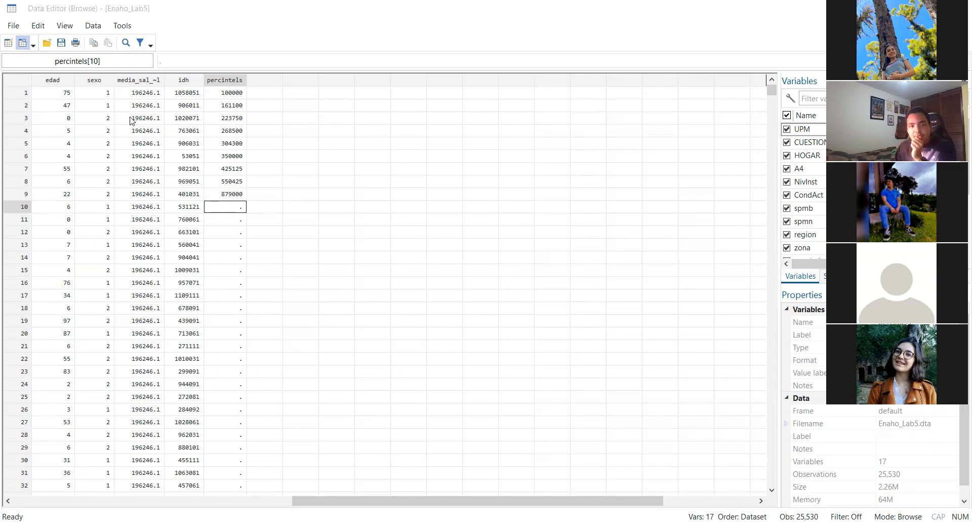
# Go through the percintels values one by one from row 1 to row 9
pyautogui.click(210, 98)
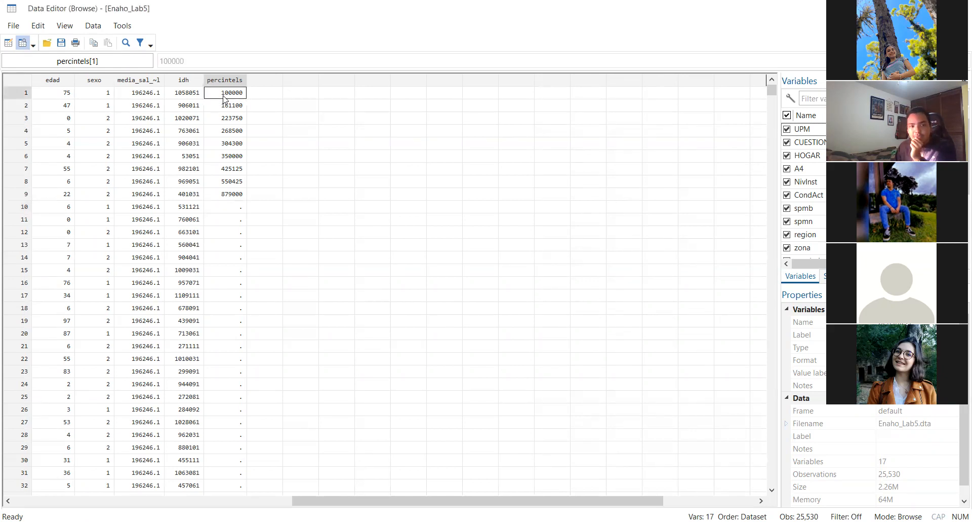
pyautogui.click(222, 107)
pyautogui.click(212, 119)
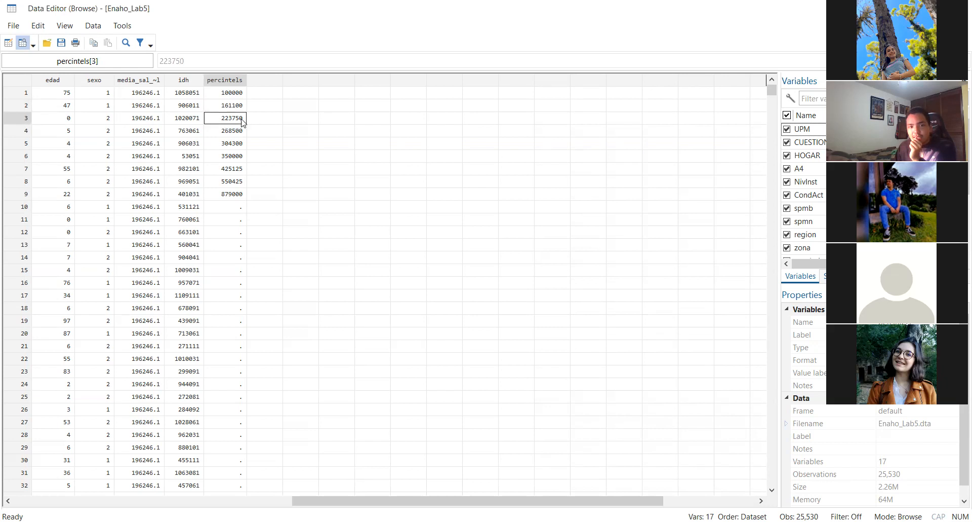
pyautogui.click(238, 131)
pyautogui.click(219, 147)
pyautogui.click(220, 158)
pyautogui.click(213, 170)
pyautogui.click(214, 183)
pyautogui.click(215, 195)
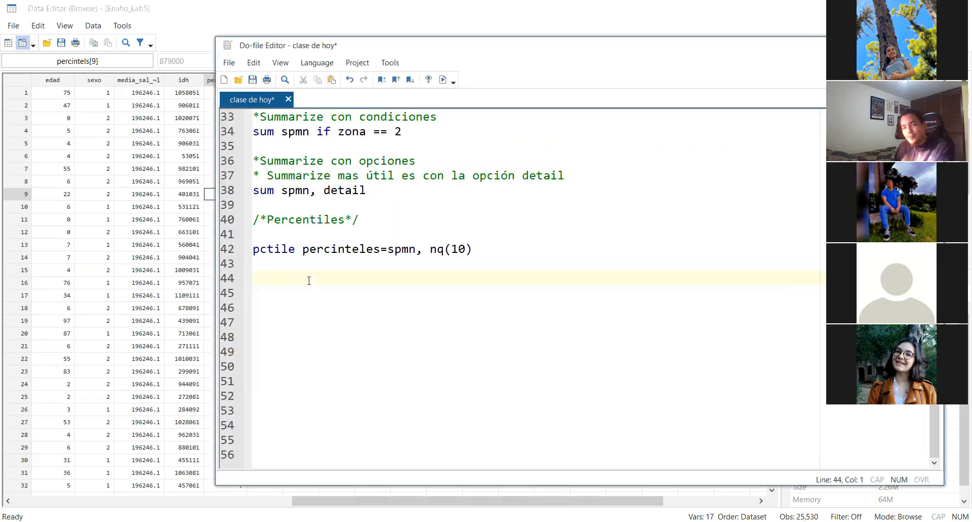
# Write the command "xtile decil=spmn, nq(10)" on line 44 of the do-file
pyautogui.write('x')
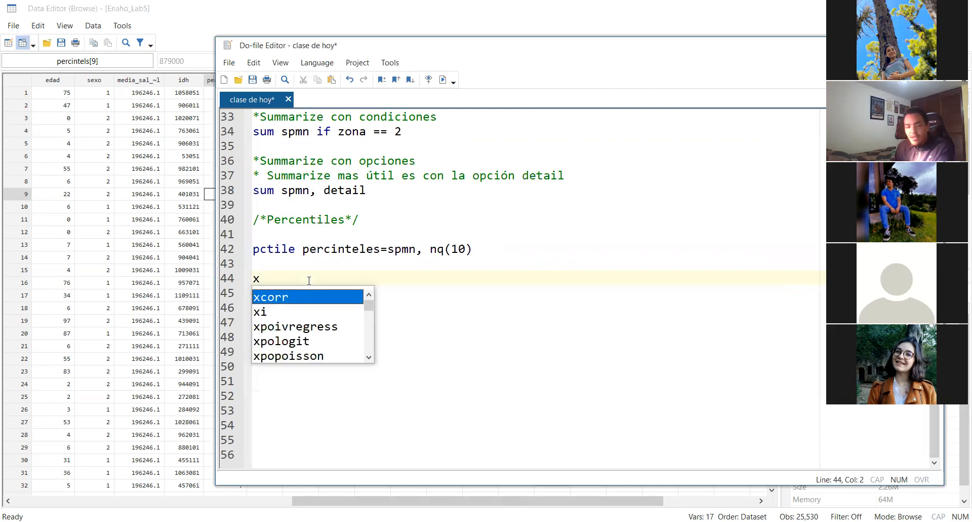
pyautogui.write('tile ')
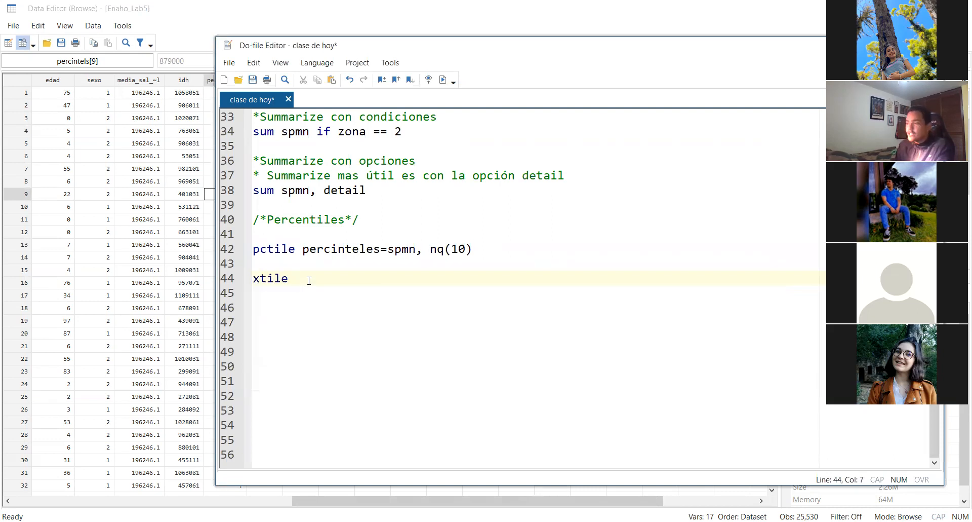
pyautogui.write('decil')
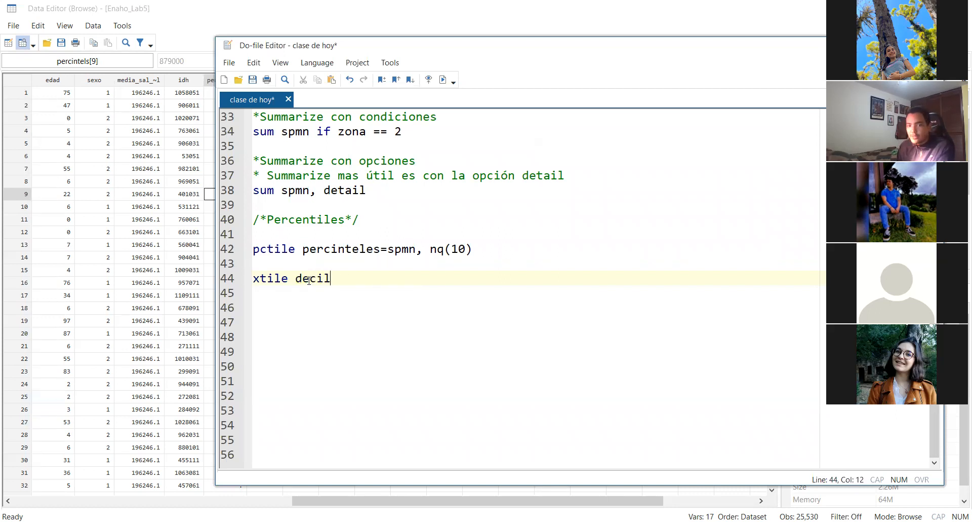
pyautogui.write("'")
pyautogui.press('BackSpace')
pyautogui.press('BackSpace')
pyautogui.write('¿')
pyautogui.press('BackSpace')
pyautogui.write('=spmn ¿')
pyautogui.press('BackSpace')
pyautogui.write('n')
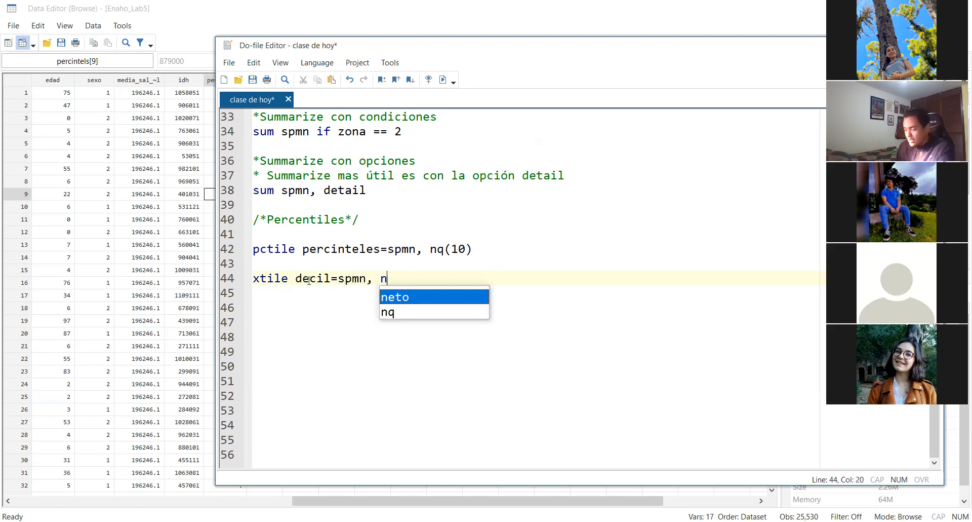
pyautogui.write('q(10')
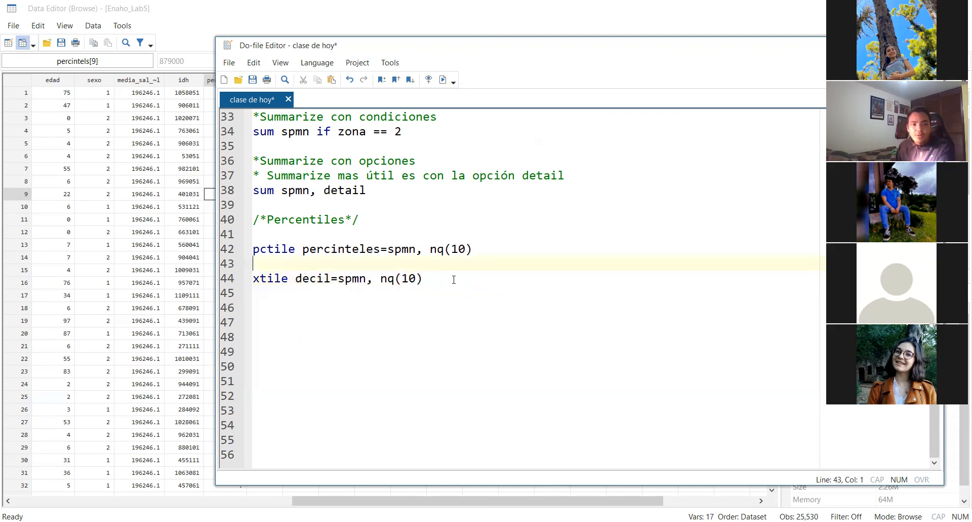
# Run the xtile command on line 44, inspect the decil column in the Data Editor and return to the do-file
pyautogui.tripleClick(454, 282)
pyautogui.hotkey('ctrl', 'd')
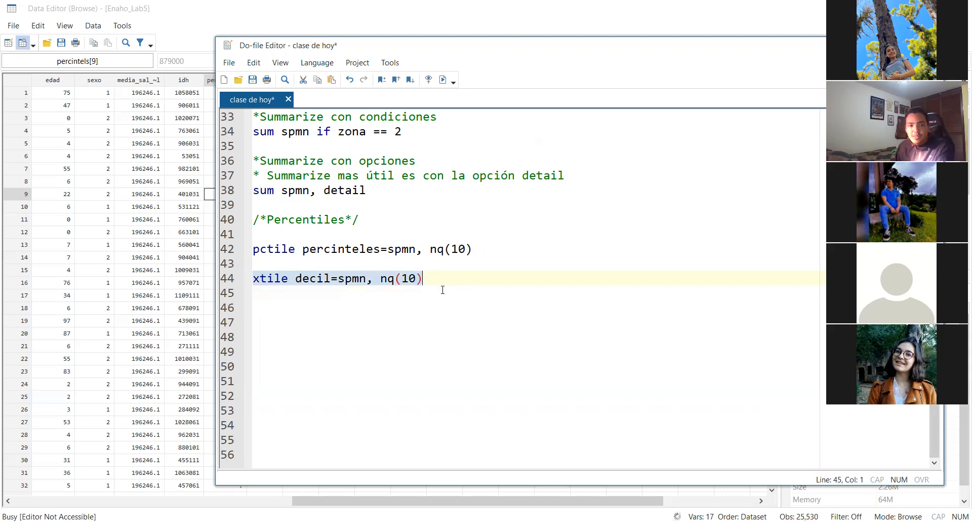
pyautogui.click(111, 278)
pyautogui.scroll(-9, 261, 208)
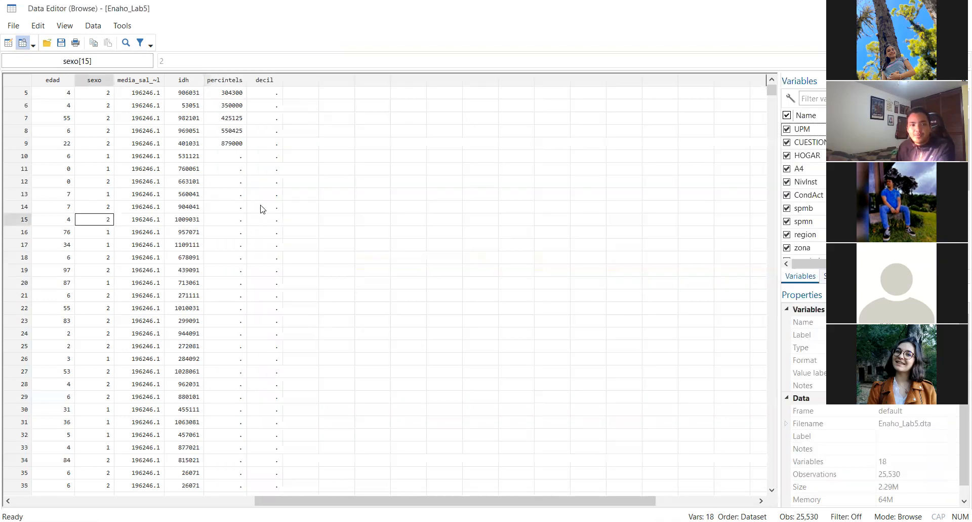
pyautogui.moveTo(772, 91)
pyautogui.mouseDown()
pyautogui.moveTo(772, 218)
pyautogui.moveTo(766, 81)
pyautogui.mouseUp()
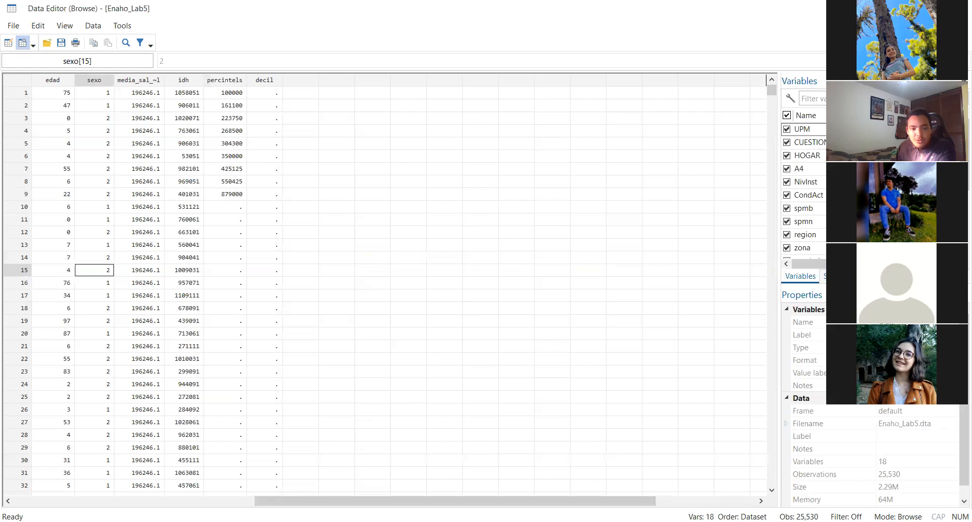
pyautogui.hotkey('alt', 'Tab')
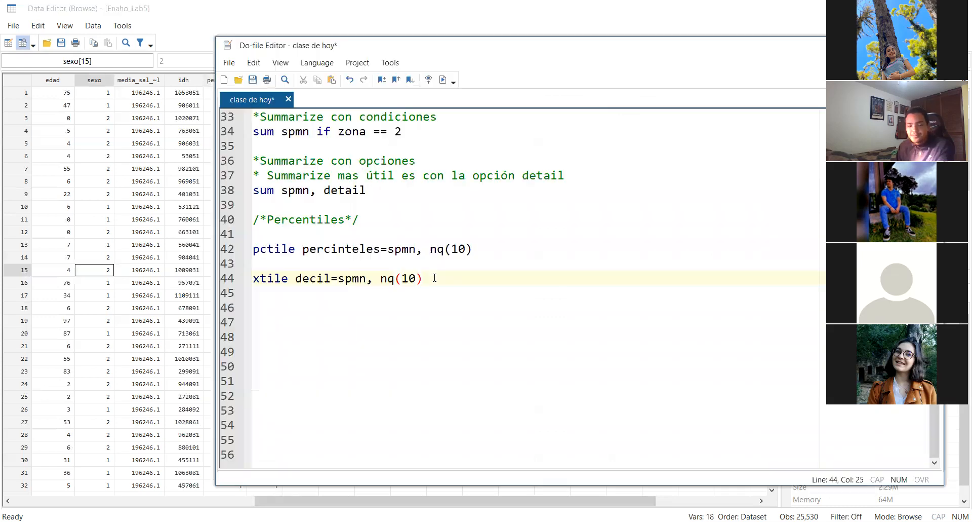
# Begin a browse command on line 46 with the variables spmn and percinteles
pyautogui.press('Return')
pyautogui.press('Return')
pyautogui.write('browse ')
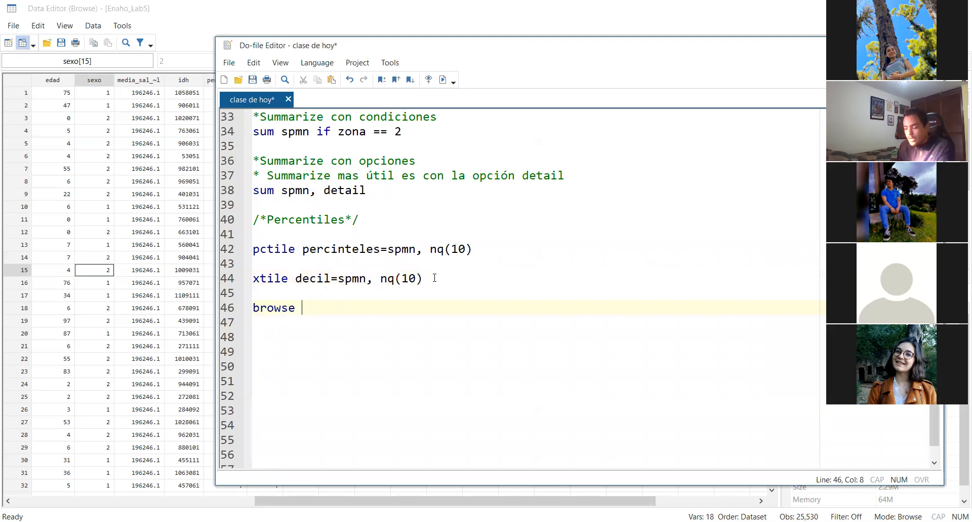
pyautogui.write('spmn')
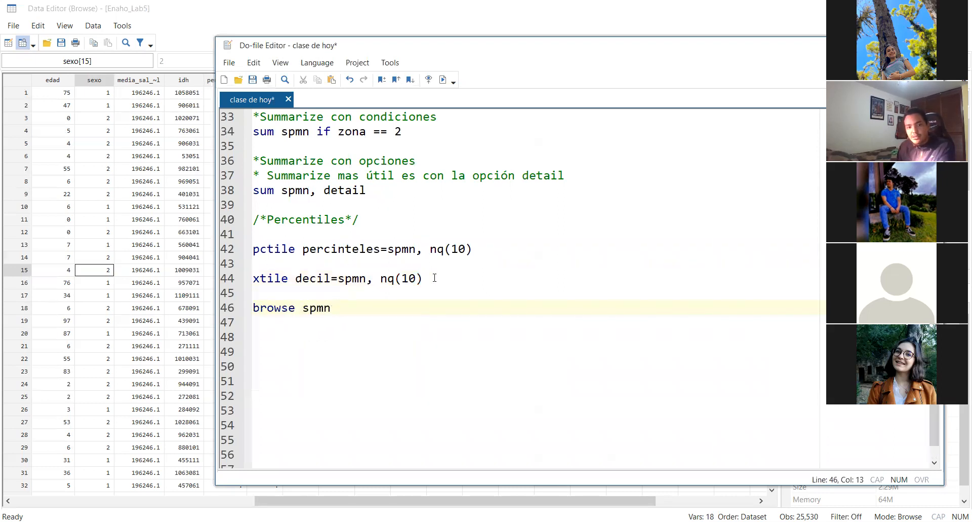
pyautogui.doubleClick(310, 249)
pyautogui.hotkey('ctrl', 'c')
pyautogui.click(353, 306)
pyautogui.hotkey('ctrl', 'v')
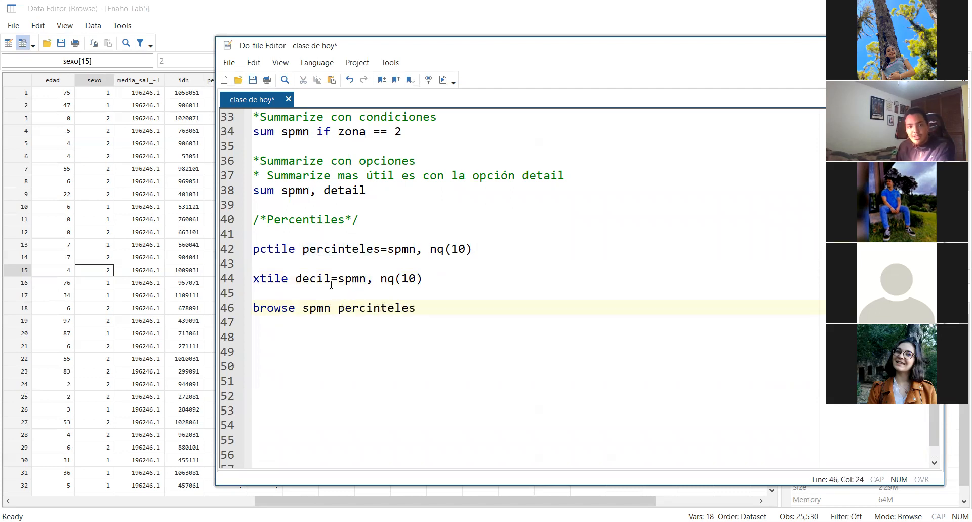
pyautogui.doubleClick(314, 278)
pyautogui.press('BackSpace')
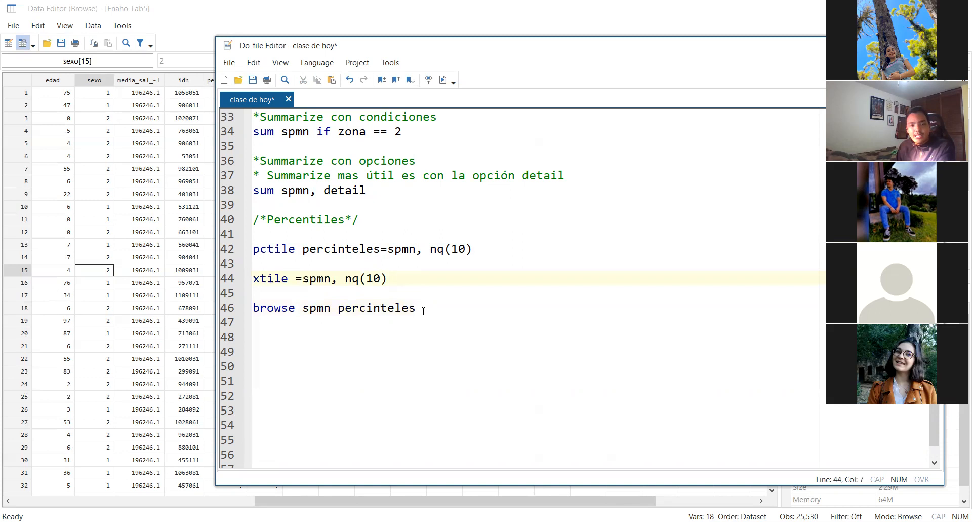
pyautogui.hotkey('ctrl', 'z')
# Copy the variable name decil from the xtile line and append it to the browse command on line 46
pyautogui.doubleClick(307, 279)
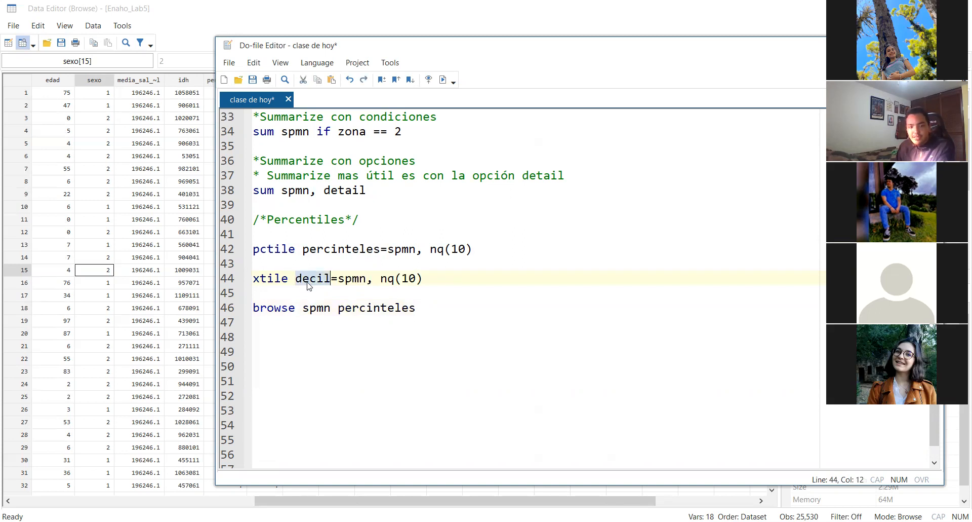
pyautogui.hotkey('ctrl', 'c')
pyautogui.click(434, 307)
pyautogui.hotkey('ctrl', 'v')
pyautogui.write(',')
pyautogui.press('BackSpace')
pyautogui.press('BackSpace')
# Add the condition "if spmn != ." at the end of the browse command on line 46
pyautogui.write('i')
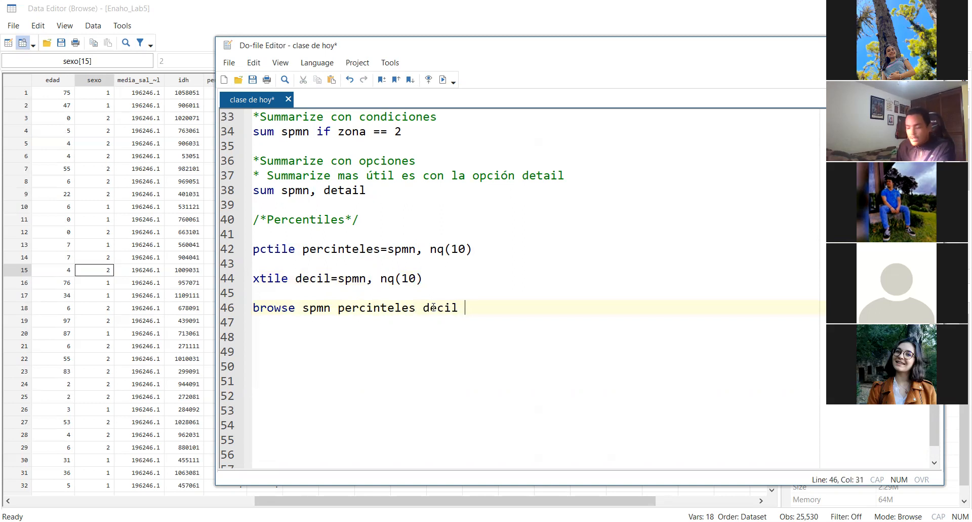
pyautogui.write('f am')
pyautogui.press('BackSpace')
pyautogui.press('BackSpace')
pyautogui.write('sm')
pyautogui.press('BackSpace')
pyautogui.write('pmn ')
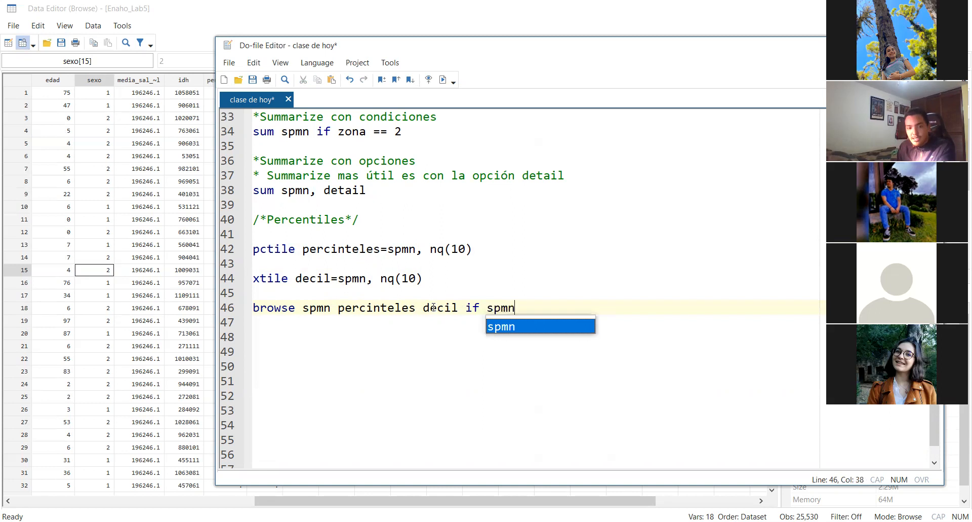
pyautogui.write('!=')
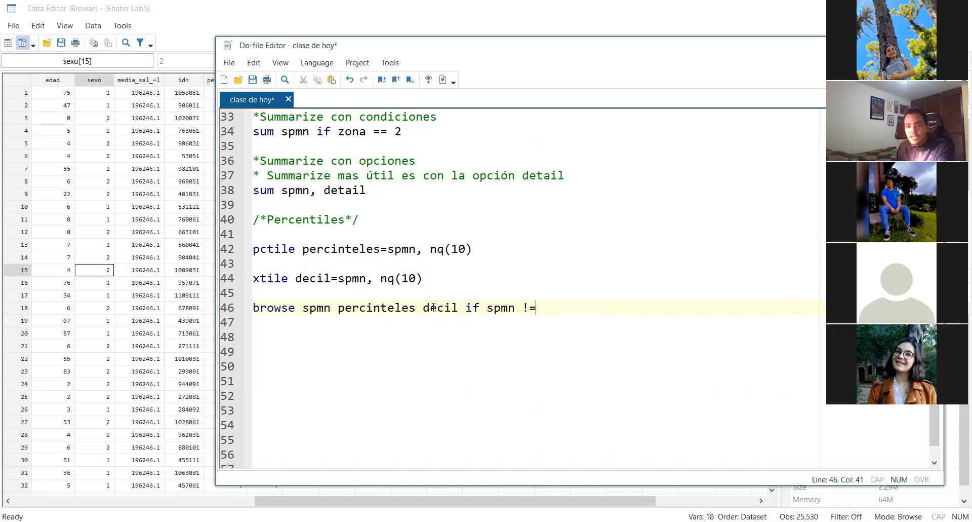
pyautogui.write(' .')
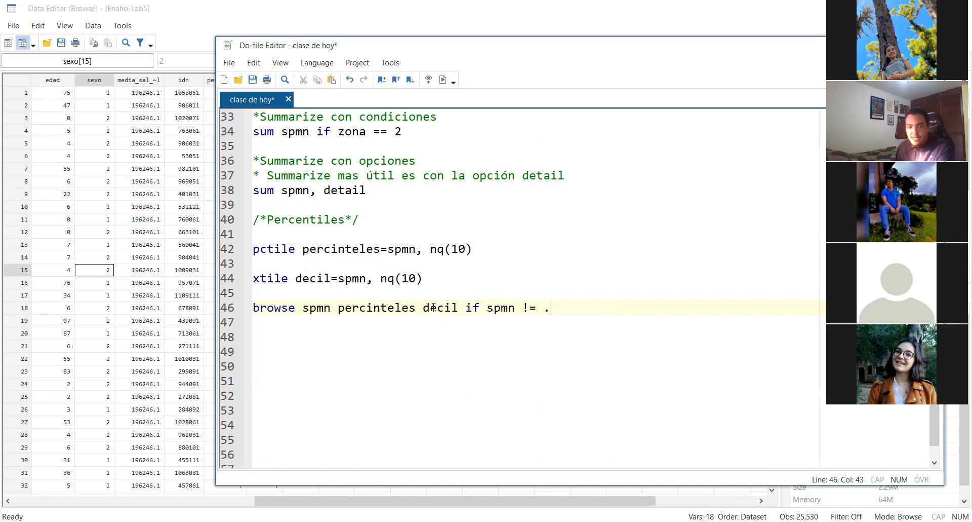
# Correct the percentile variable's name in the line 46 browse command to "percintels"
pyautogui.tripleClick(591, 307)
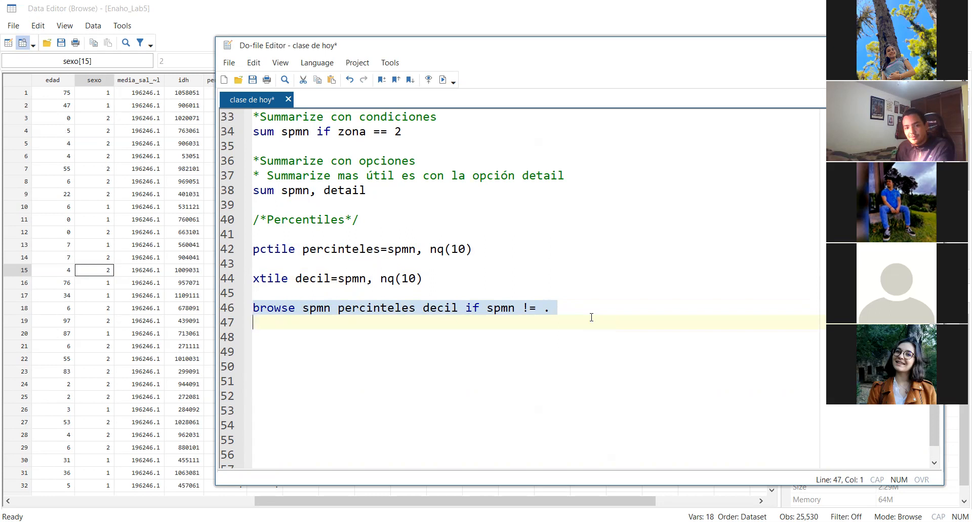
pyautogui.click(590, 307)
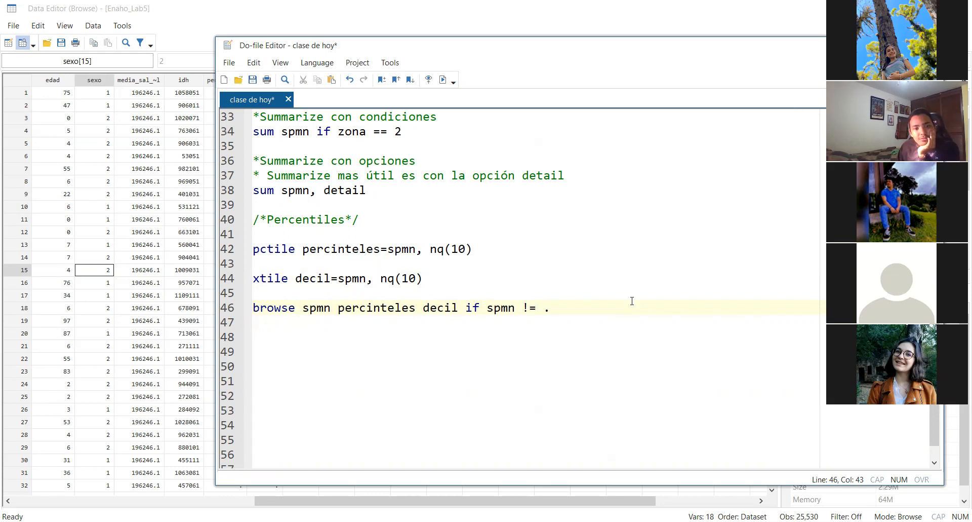
pyautogui.click(495, 331)
pyautogui.press('BackSpace')
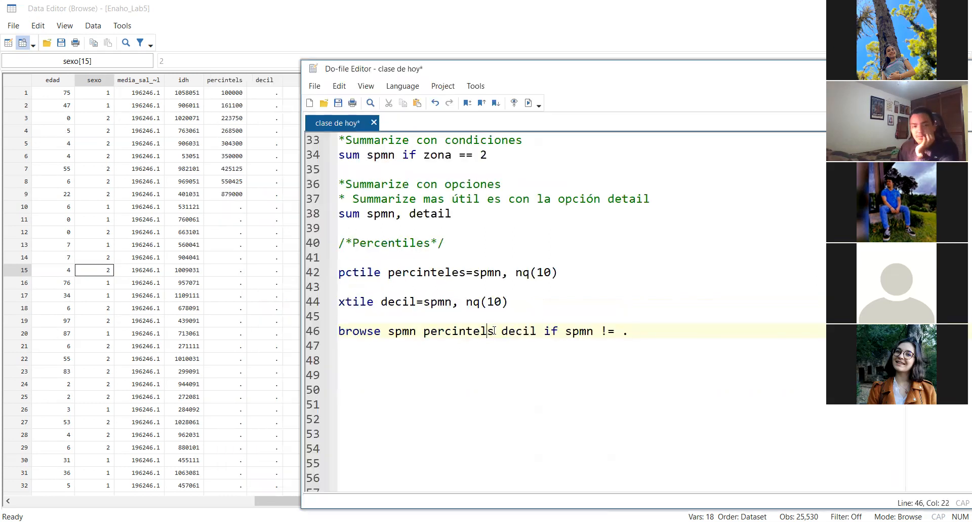
# Review the nq(10) option of the xtile command and the browse keyword and spmn variable on line 46
pyautogui.click(471, 302)
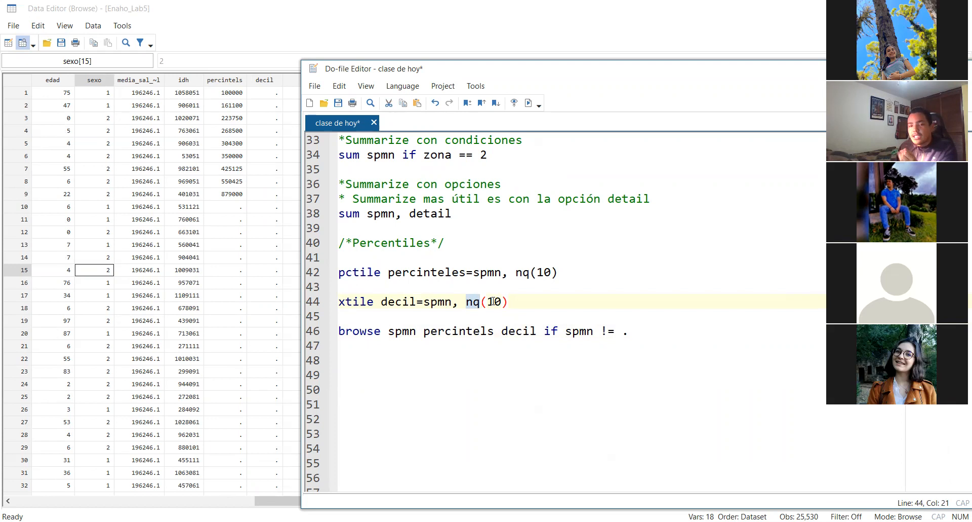
pyautogui.doubleClick(498, 301)
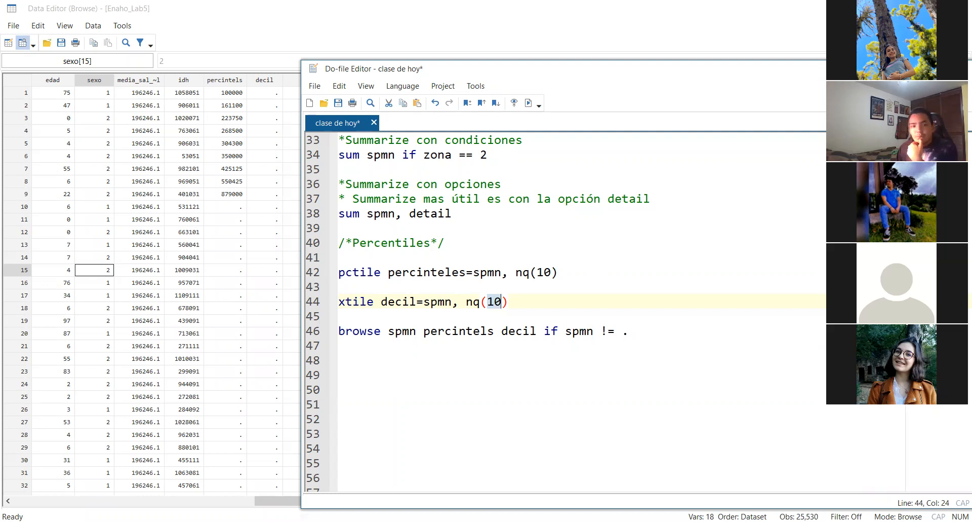
pyautogui.click(346, 332)
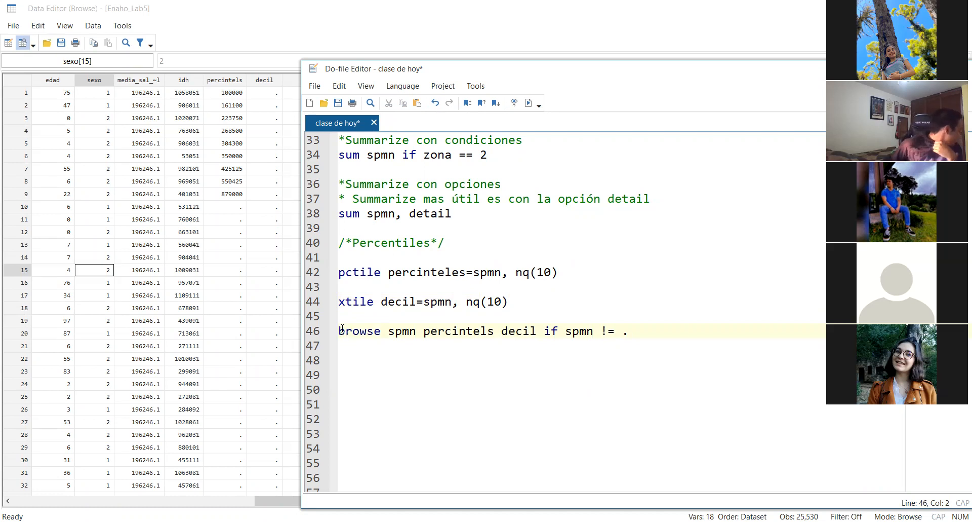
pyautogui.moveTo(339, 330); pyautogui.dragTo(383, 329)
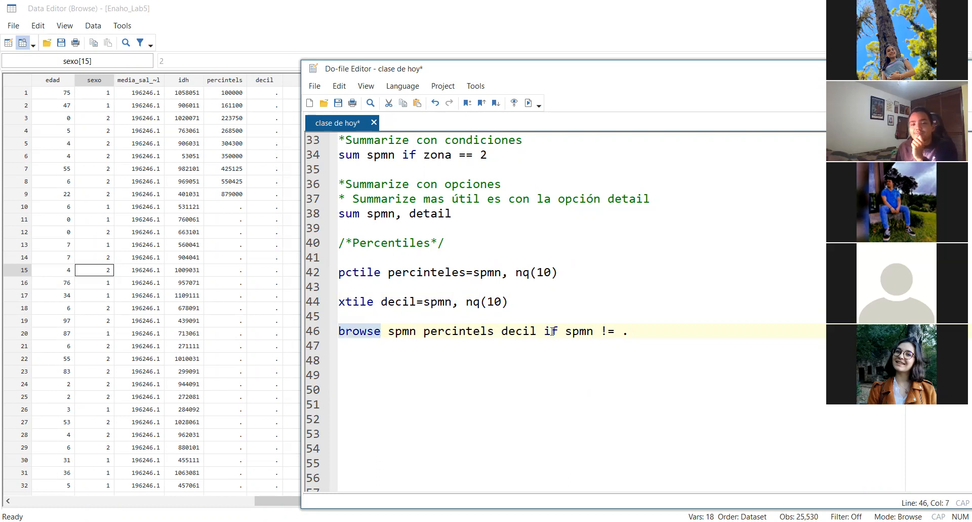
pyautogui.doubleClick(402, 332)
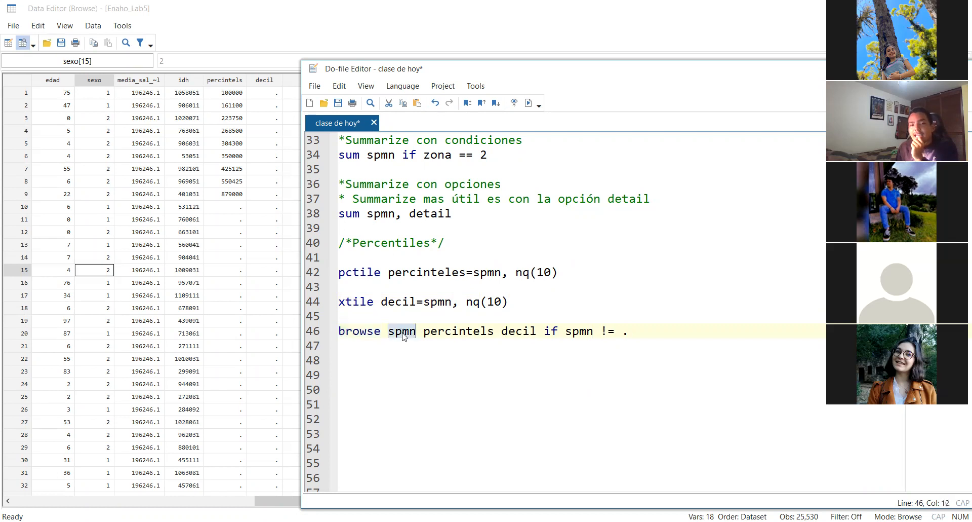
# Correct the new variable's name in the pctile command on line 42 to "percintels"
pyautogui.click(432, 331)
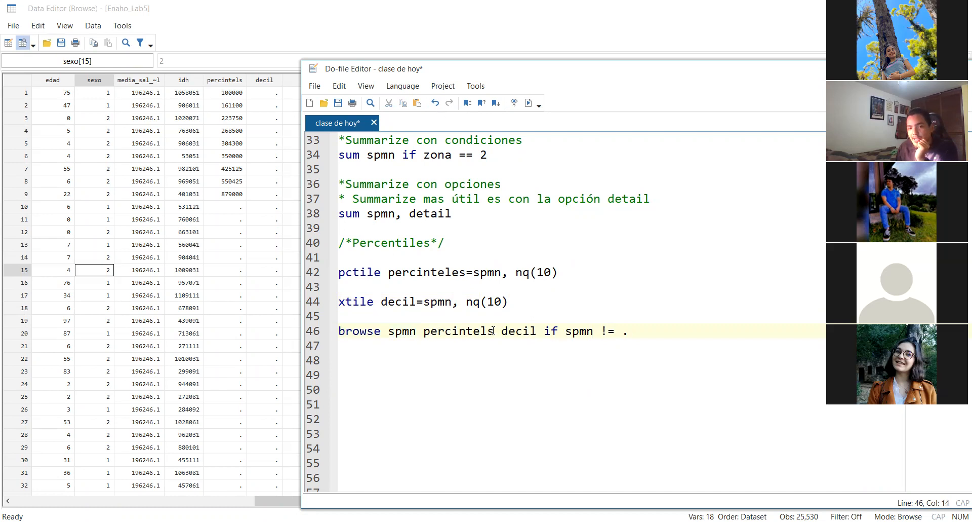
pyautogui.click(429, 274)
pyautogui.click(460, 272)
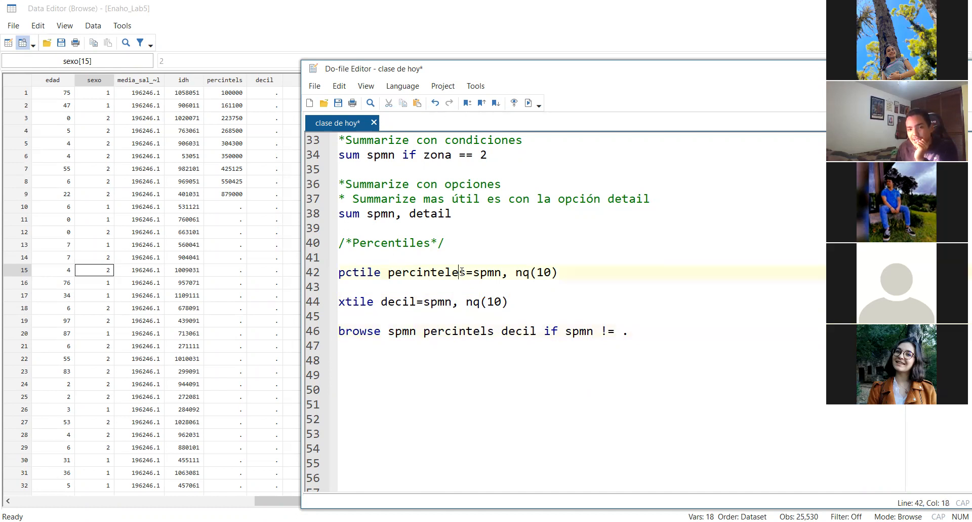
pyautogui.press('BackSpace')
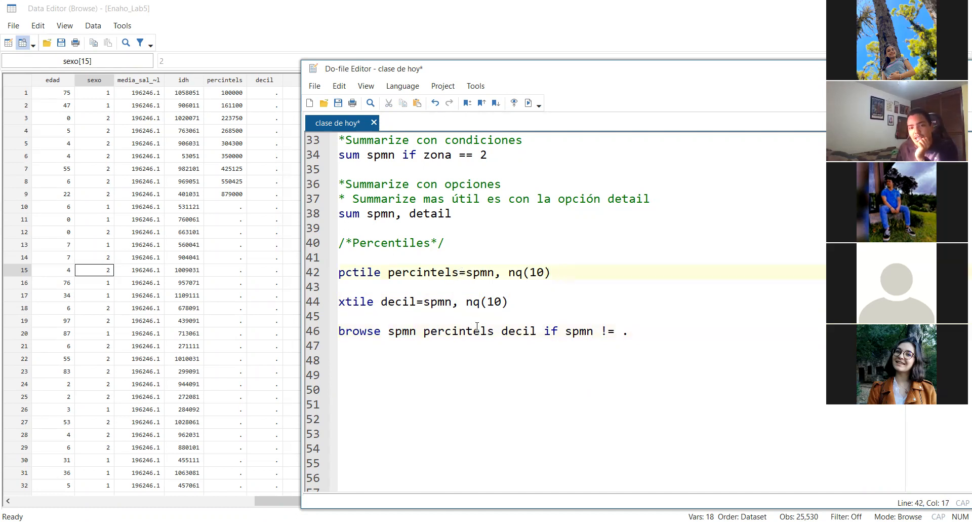
# Review the spmn, percintels and decil variables and the missing-value condition in the browse command on line 46
pyautogui.click(401, 301)
pyautogui.click(516, 330)
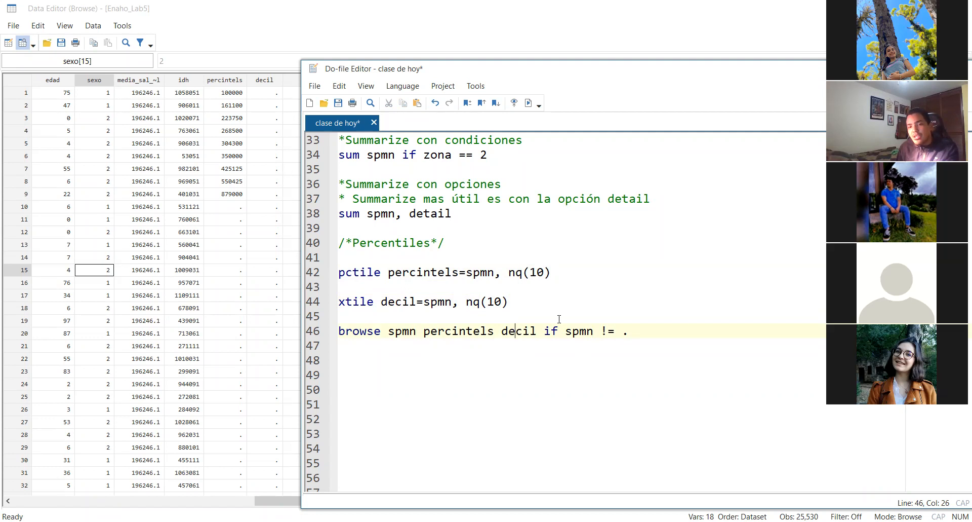
pyautogui.moveTo(565, 337); pyautogui.dragTo(595, 332)
pyautogui.click(624, 330)
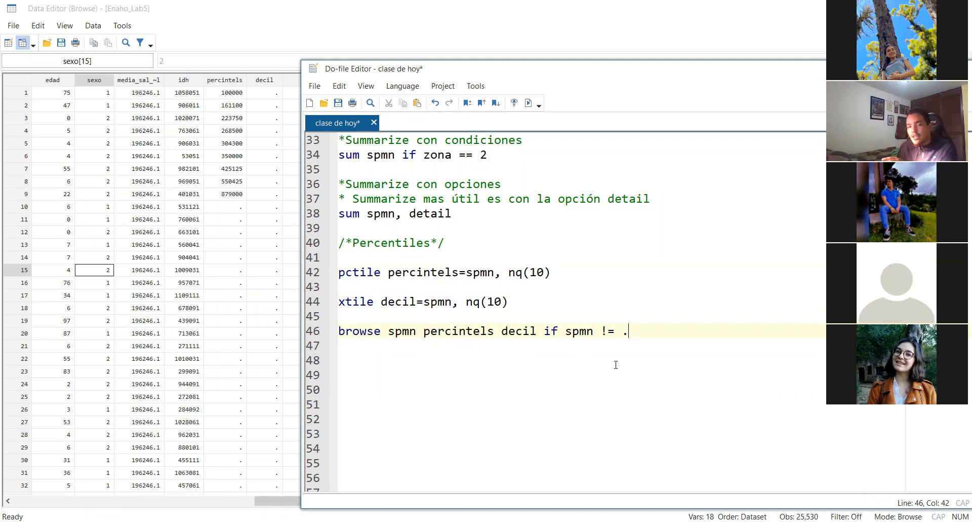
pyautogui.click(522, 331)
pyautogui.click(482, 331)
pyautogui.click(425, 334)
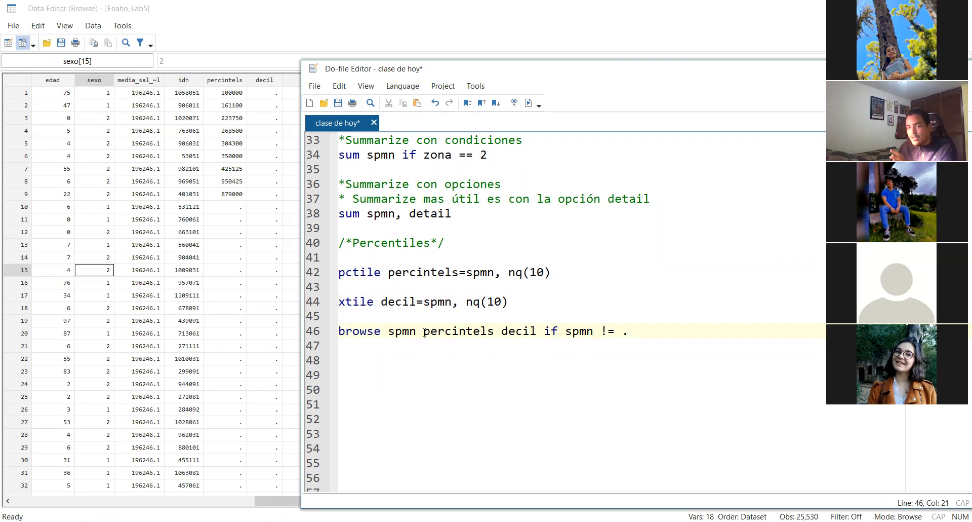
pyautogui.click(395, 335)
pyautogui.click(505, 336)
# Examine the missing values in the percintels and decil columns and in the earlier columns of the data browser
pyautogui.click(227, 258)
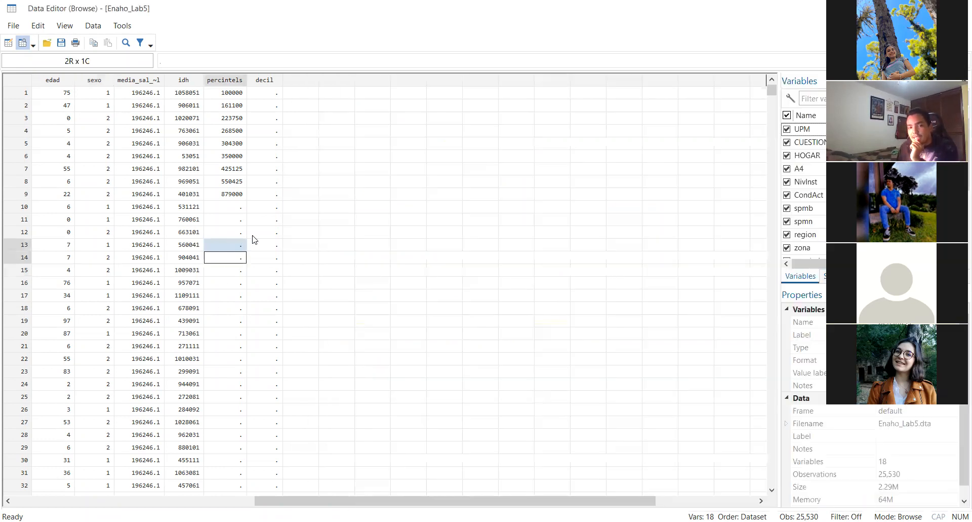
pyautogui.click(249, 295)
pyautogui.click(242, 297)
pyautogui.click(277, 332)
pyautogui.click(243, 372)
pyautogui.click(276, 382)
pyautogui.click(245, 432)
pyautogui.click(274, 444)
pyautogui.click(243, 472)
pyautogui.click(273, 472)
pyautogui.click(274, 397)
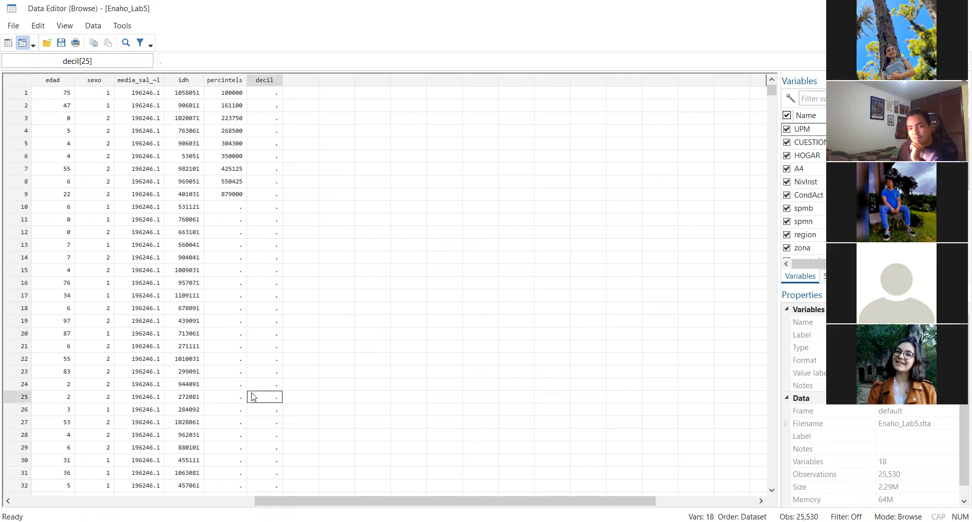
pyautogui.click(238, 397)
pyautogui.moveTo(226, 283); pyautogui.dragTo(230, 349)
pyautogui.moveTo(272, 248); pyautogui.dragTo(278, 477)
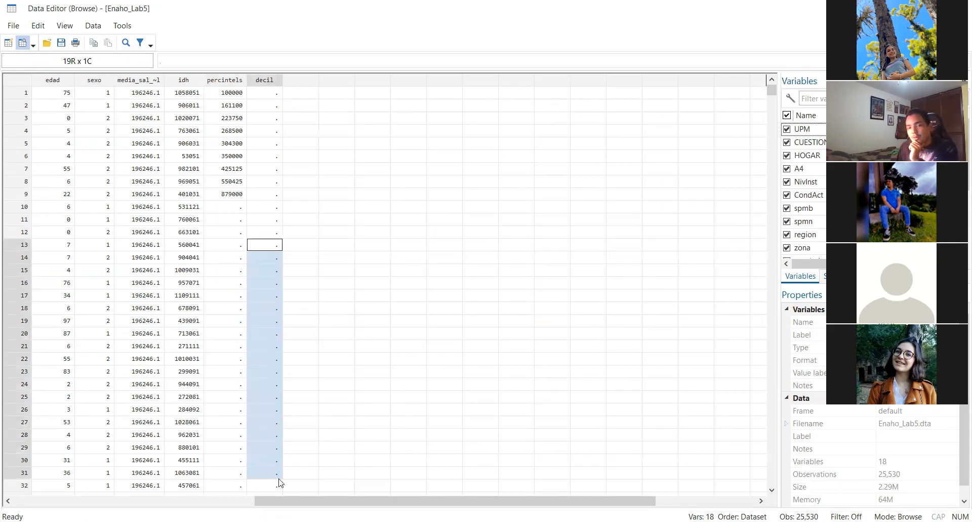
pyautogui.moveTo(363, 497); pyautogui.dragTo(244, 495)
pyautogui.moveTo(241, 500); pyautogui.dragTo(144, 503)
pyautogui.moveTo(157, 258); pyautogui.dragTo(168, 374)
pyautogui.moveTo(202, 500); pyautogui.dragTo(323, 501)
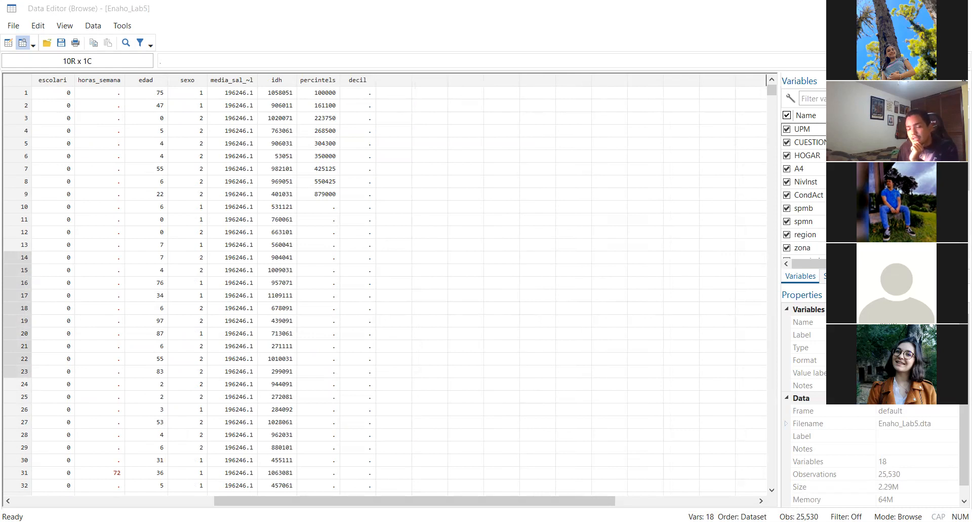
# Return to the do-file and insert the comment "*Ubica los percentiles, la ubicación" directly above the xtile command
pyautogui.hotkey('alt', 'Tab')
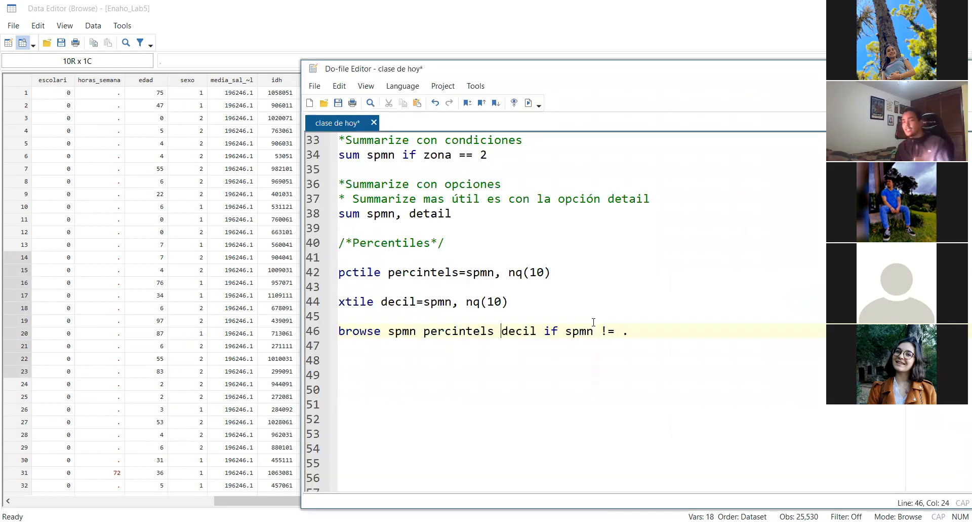
pyautogui.tripleClick(647, 330)
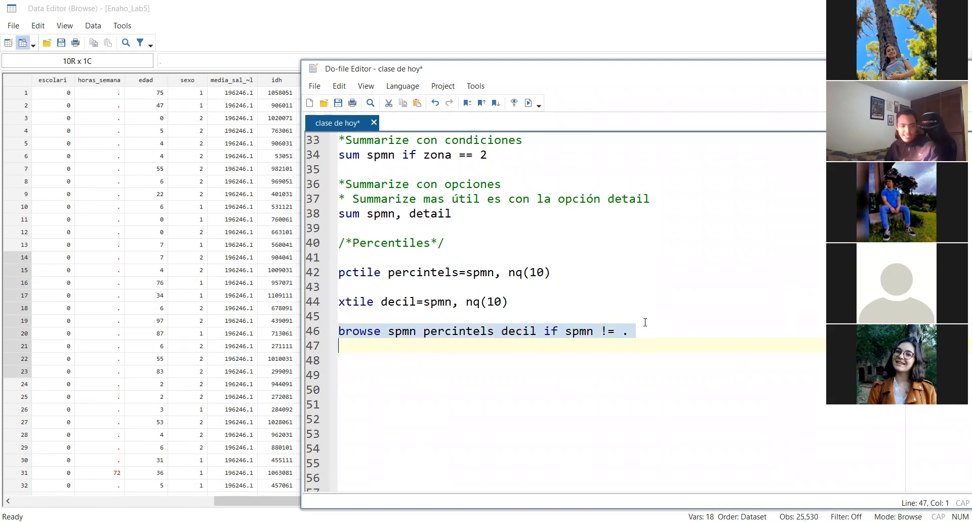
pyautogui.click(653, 334)
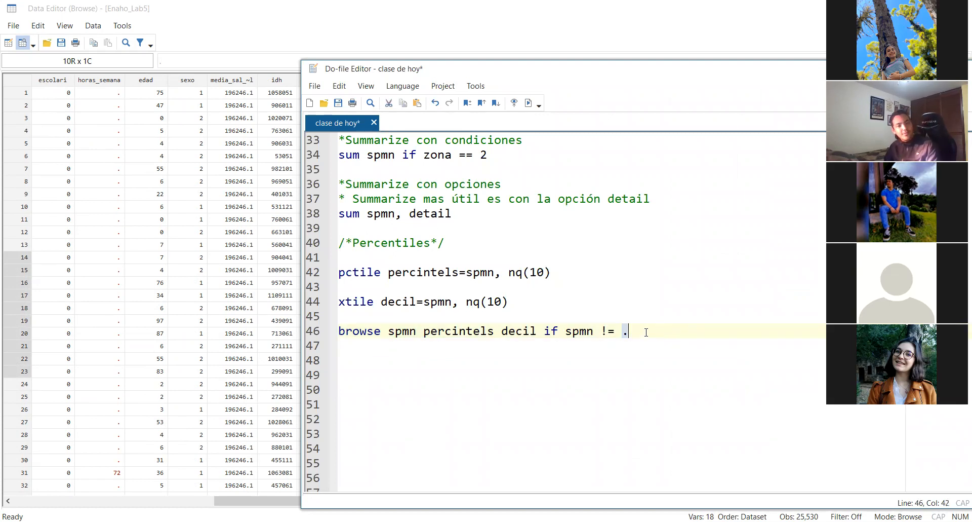
pyautogui.click(425, 281)
pyautogui.press('Return')
pyautogui.write('(')
pyautogui.press('BackSpace')
pyautogui.press('Delete')
pyautogui.write('*Ubi')
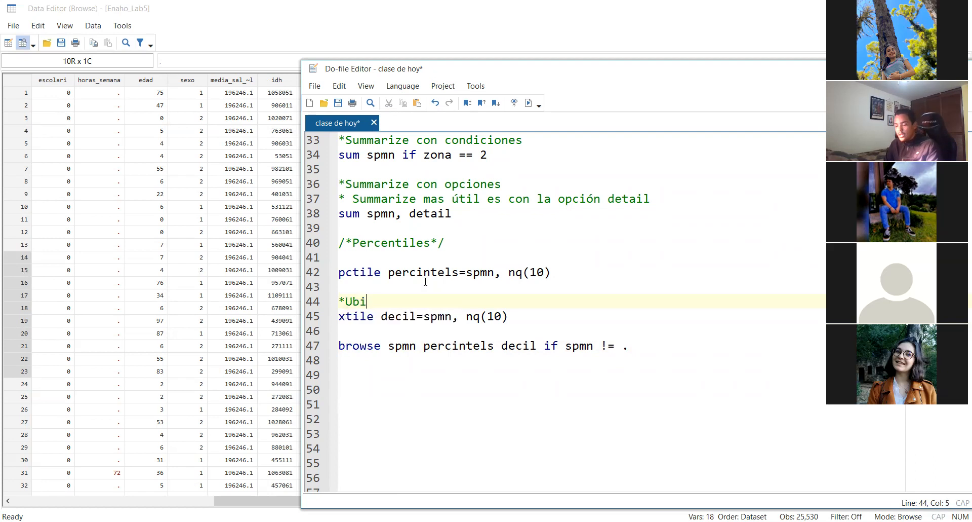
pyautogui.write('ca los percentiles ')
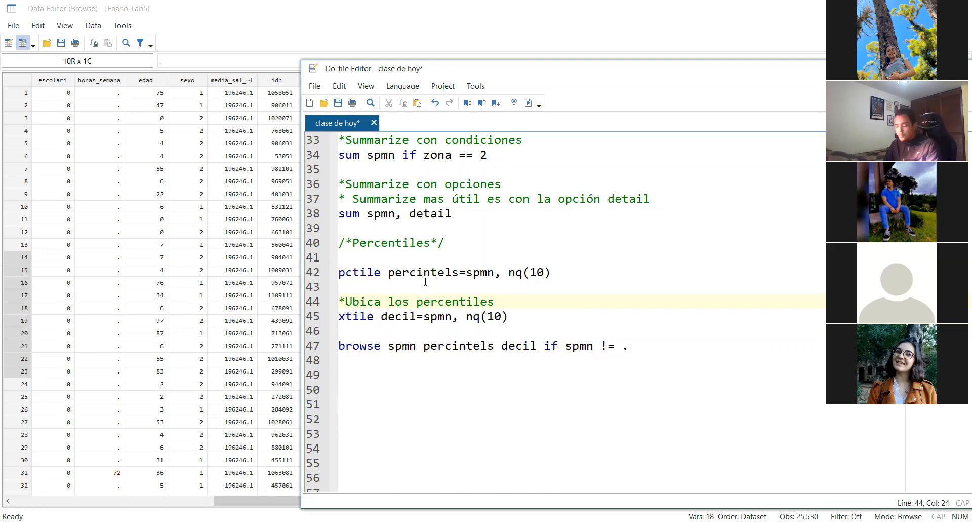
pyautogui.write(', la ubicación')
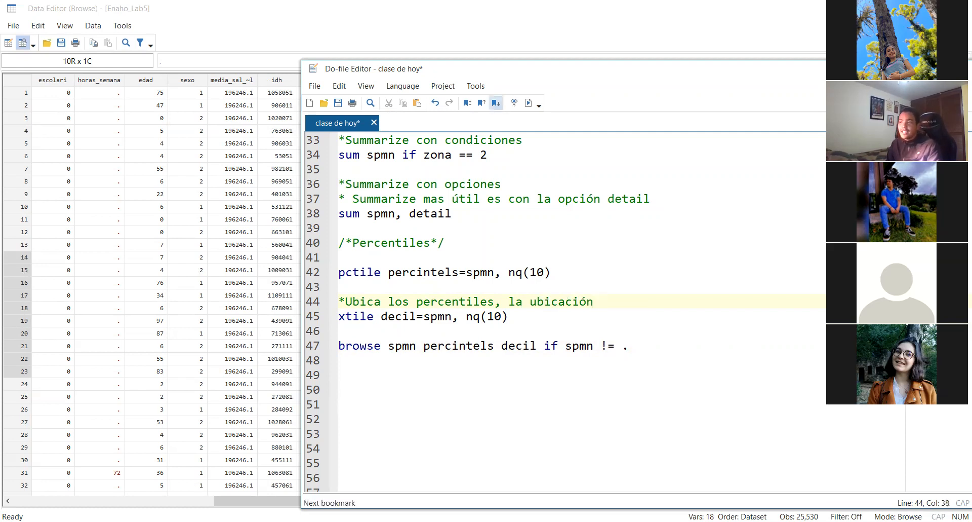
# Reword the comment above the xtile command to "*Ubica la observación en el percentil conrrespondiente"
pyautogui.doubleClick(538, 301)
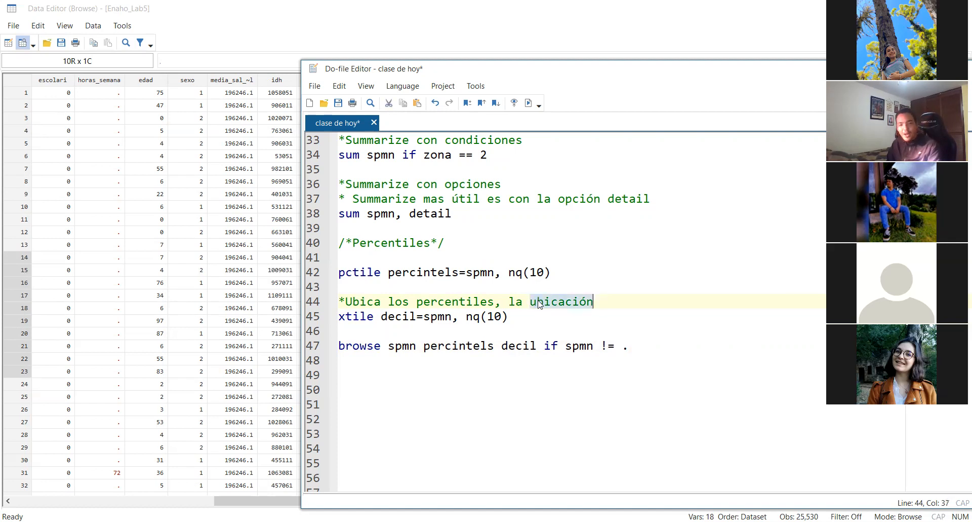
pyautogui.doubleClick(447, 303)
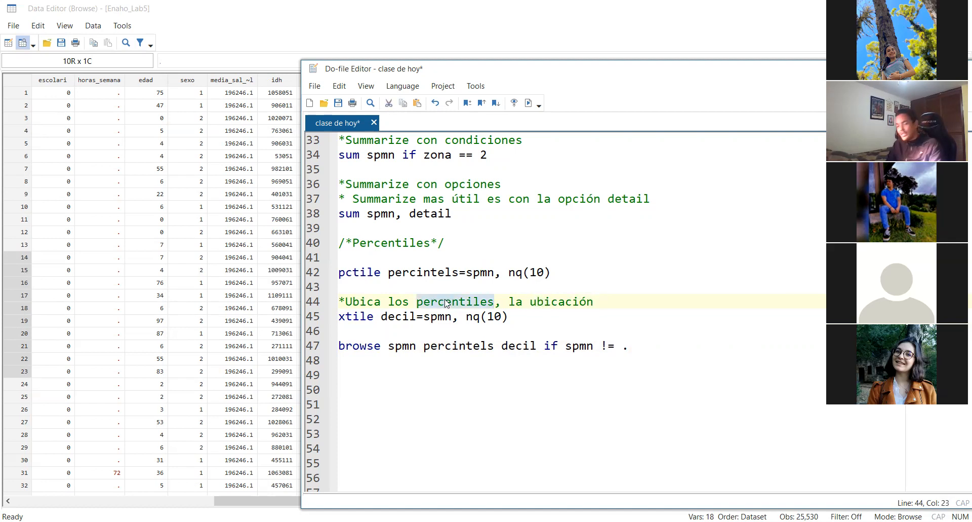
pyautogui.press('BackSpace')
pyautogui.press('BackSpace')
pyautogui.press('BackSpace')
pyautogui.press('BackSpace')
pyautogui.press('BackSpace')
pyautogui.write('l')
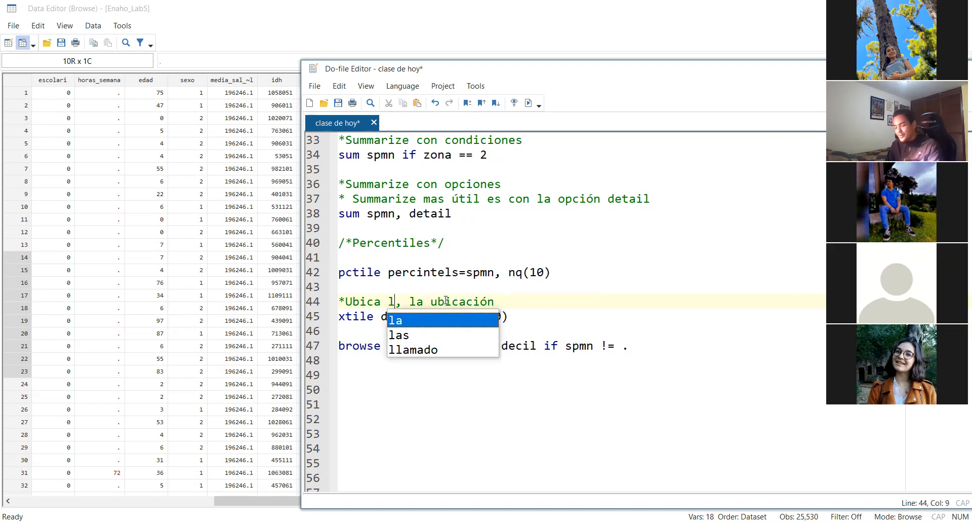
pyautogui.write('a observación')
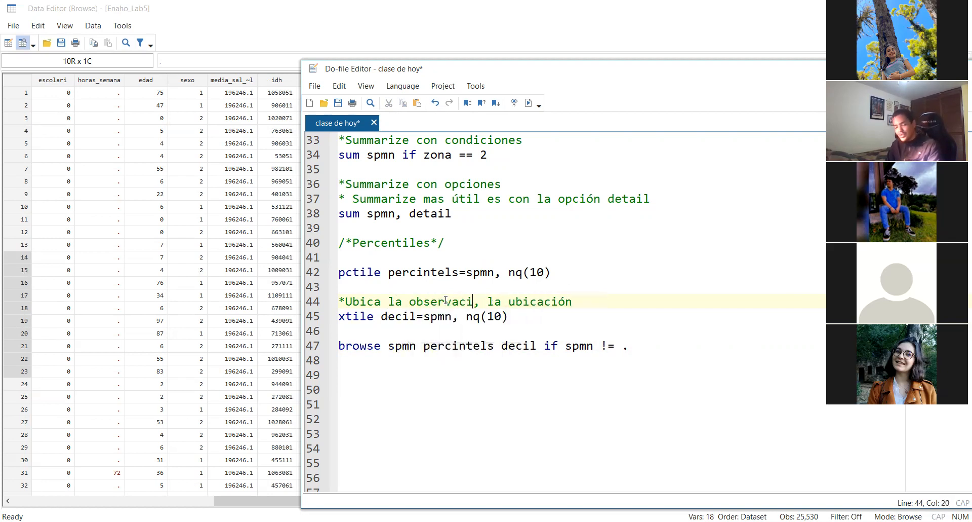
pyautogui.write(' en el ')
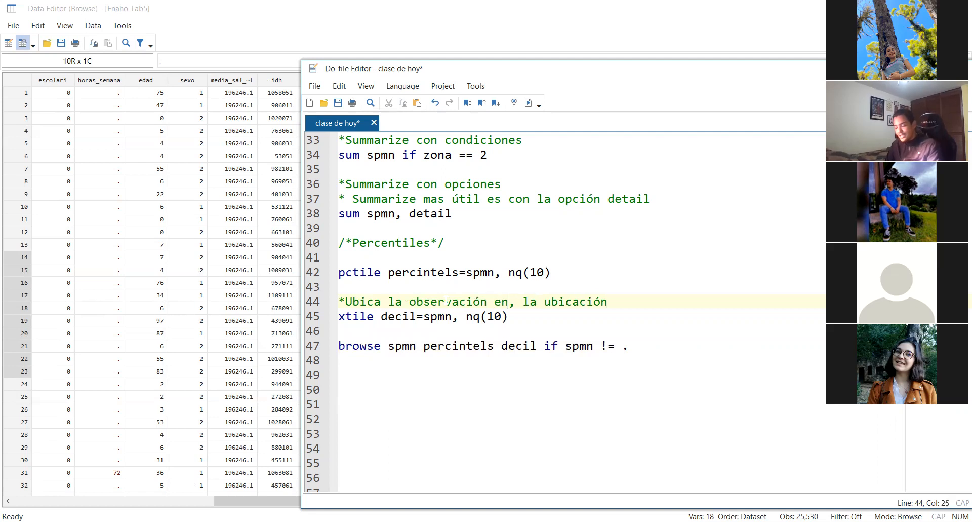
pyautogui.write('per')
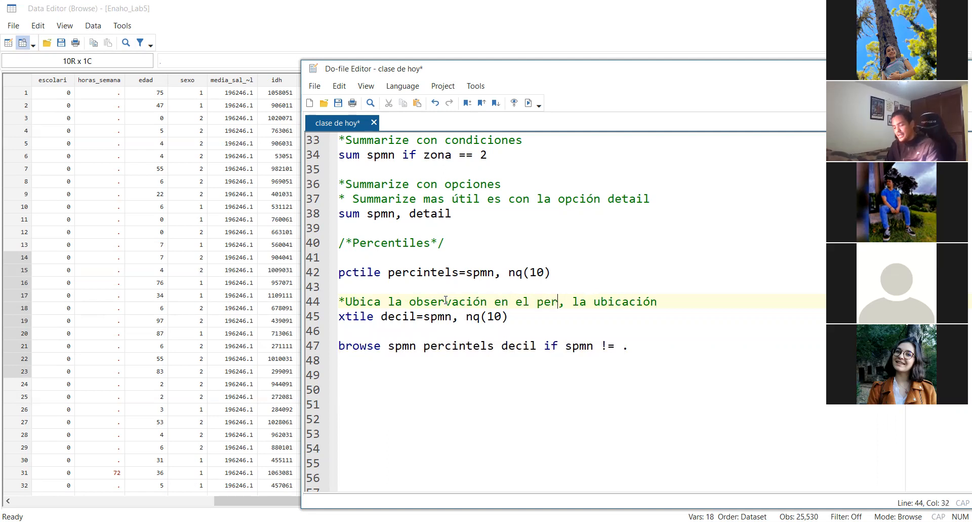
pyautogui.write('centil co')
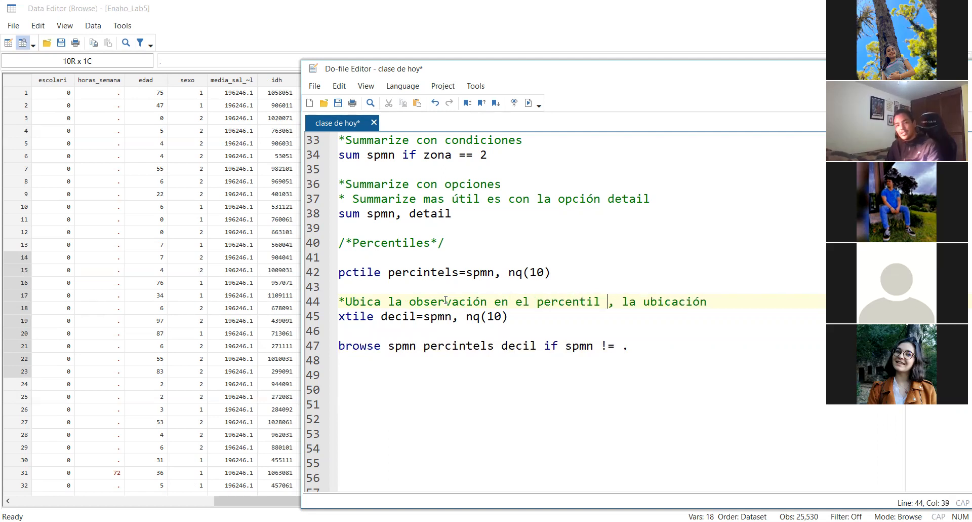
pyautogui.write('nrrespon')
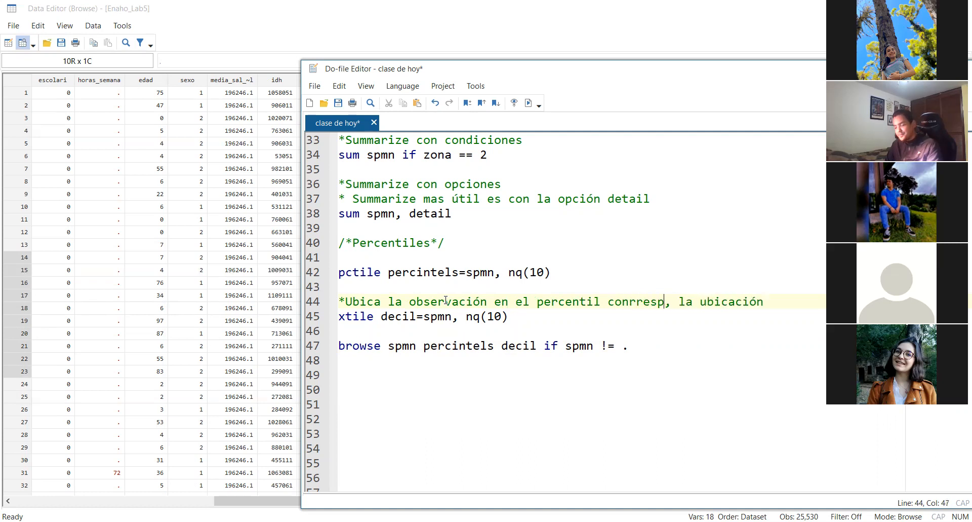
pyautogui.write('i')
pyautogui.press('BackSpace')
pyautogui.write('dinete')
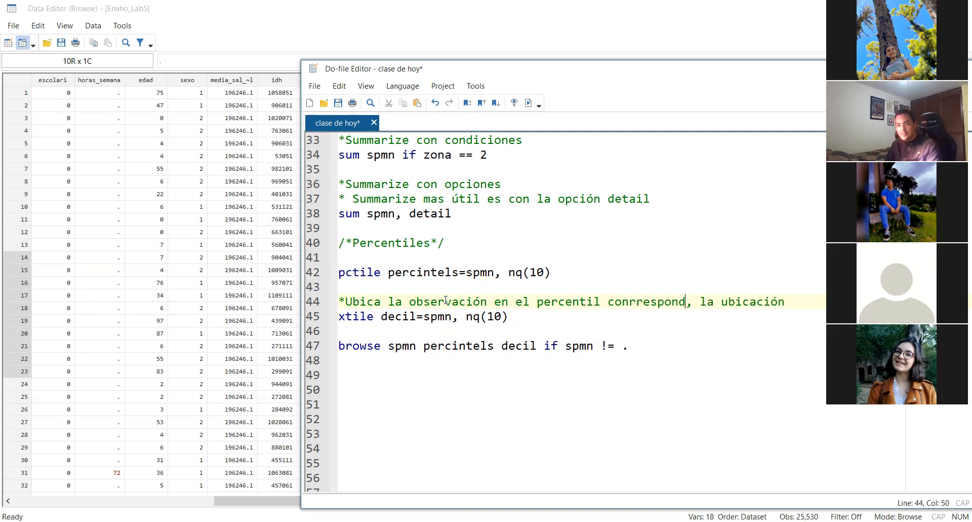
pyautogui.press('BackSpace')
pyautogui.press('BackSpace')
pyautogui.press('BackSpace')
pyautogui.press('BackSpace')
pyautogui.write('ente')
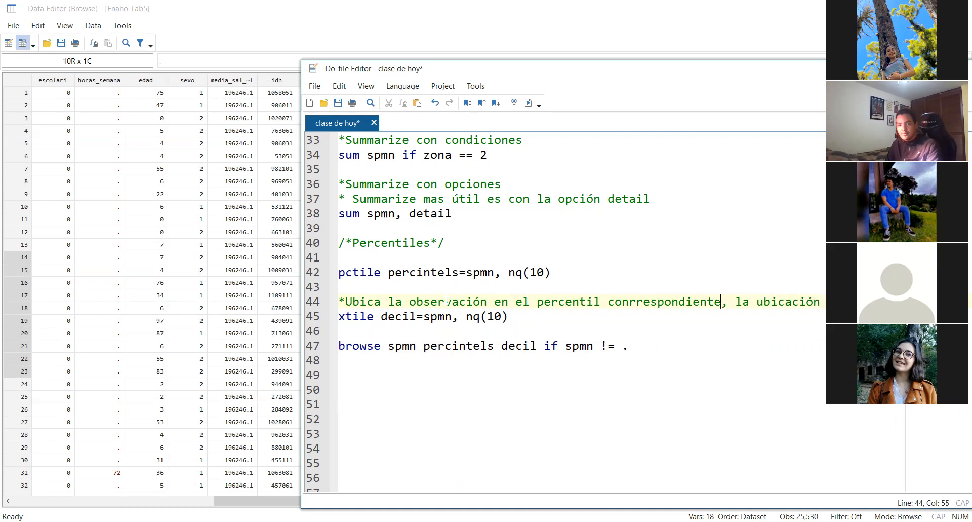
pyautogui.moveTo(822, 301); pyautogui.dragTo(723, 301)
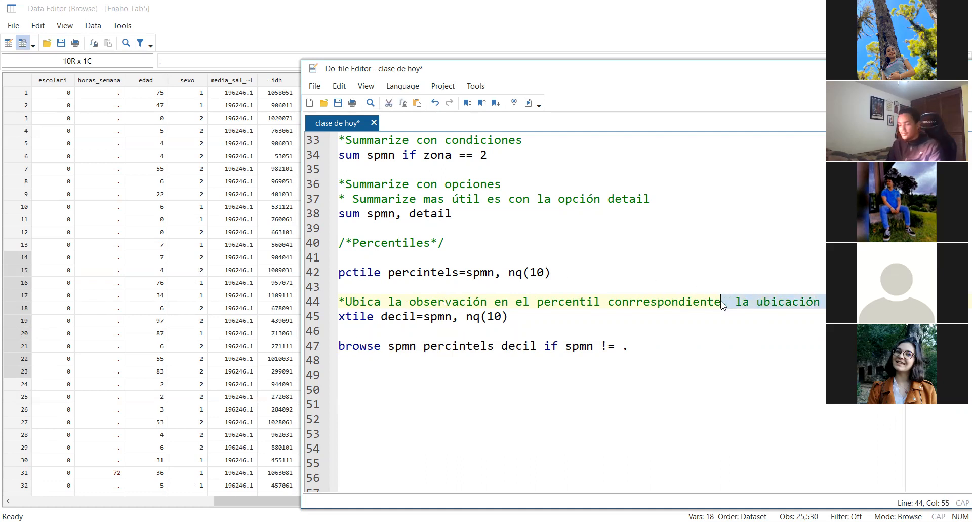
pyautogui.press('BackSpace')
# Run only line 47, "browse spmn percintels decil if spmn != .", from the do-file
pyautogui.tripleClick(648, 349)
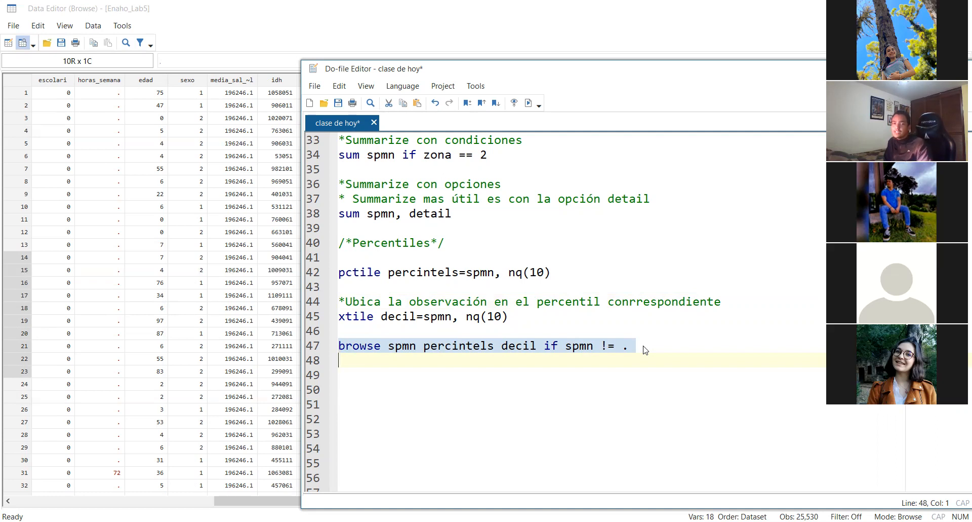
pyautogui.doubleClick(408, 349)
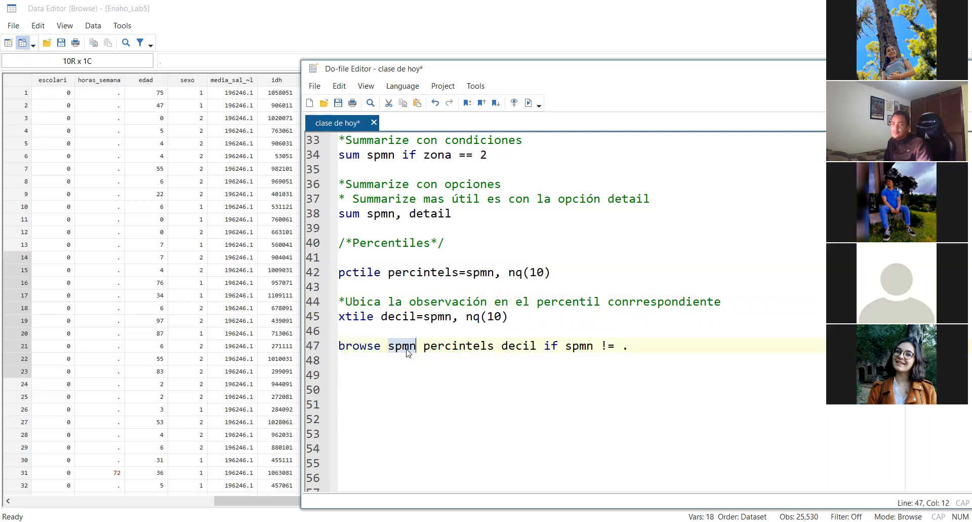
pyautogui.tripleClick(688, 343)
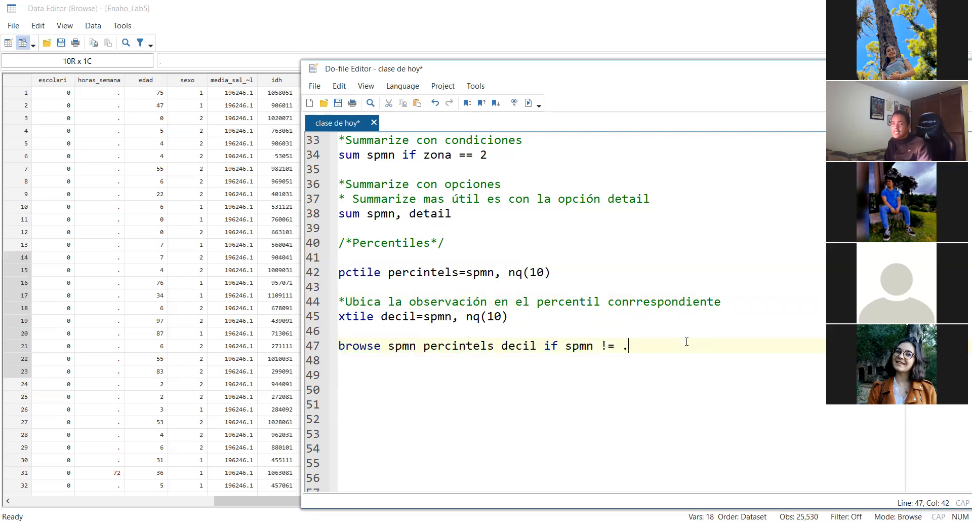
pyautogui.hotkey('ctrl', 'd')
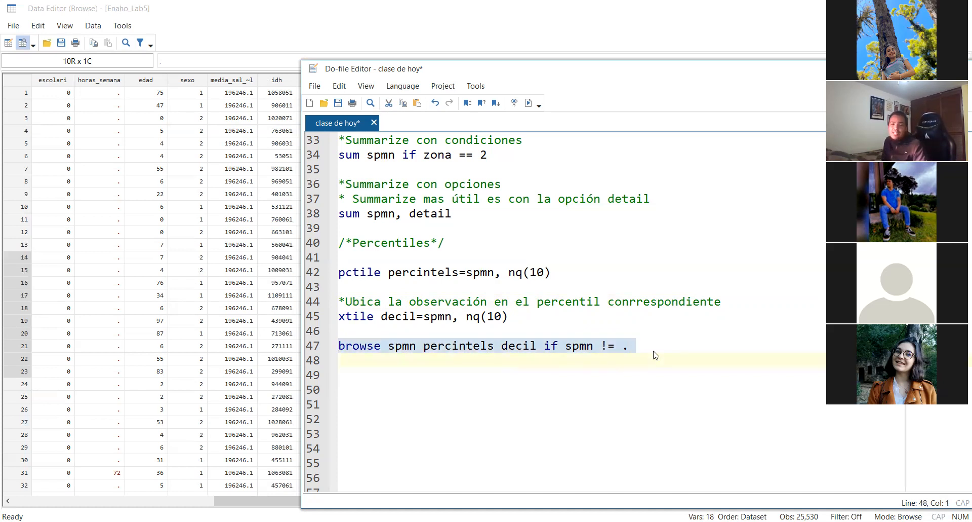
pyautogui.hotkey('ctrl', 'd')
# Compare the spmn salaries with their assigned decil values for the first observations in the filtered data browser
pyautogui.moveTo(425, 500); pyautogui.dragTo(284, 499)
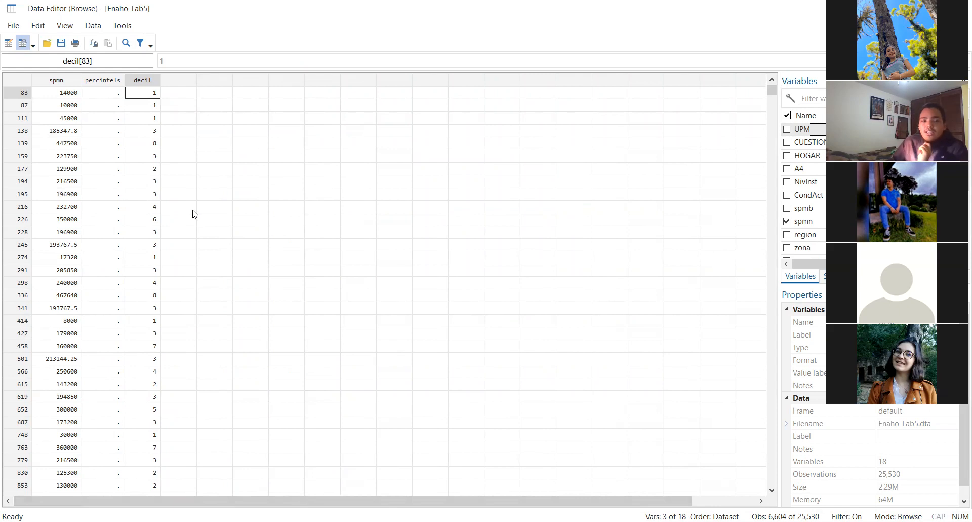
pyautogui.click(53, 98)
pyautogui.click(144, 94)
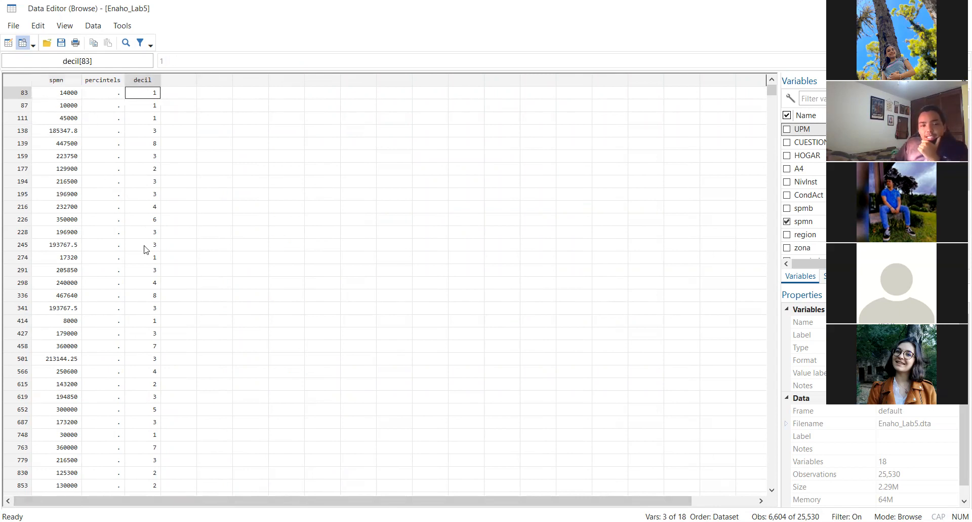
pyautogui.click(47, 120)
pyautogui.click(149, 117)
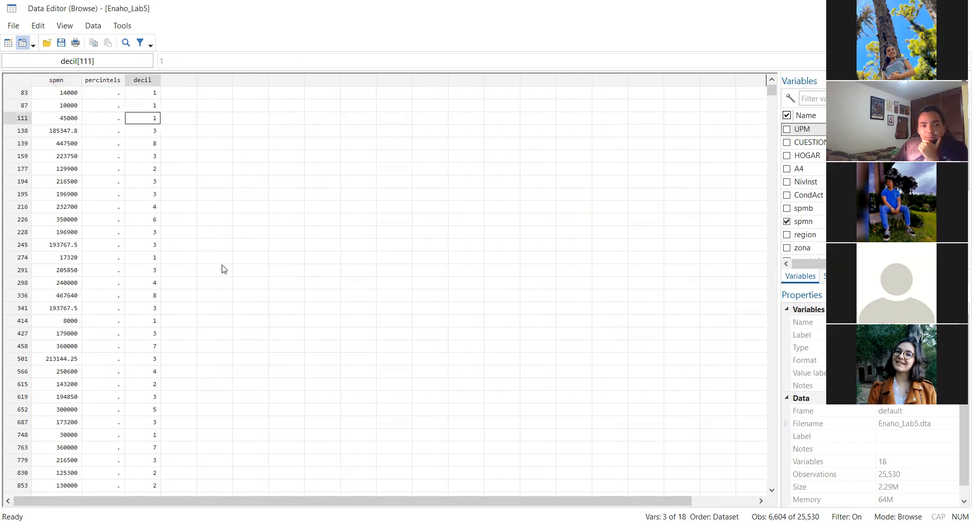
pyautogui.click(63, 132)
pyautogui.click(150, 131)
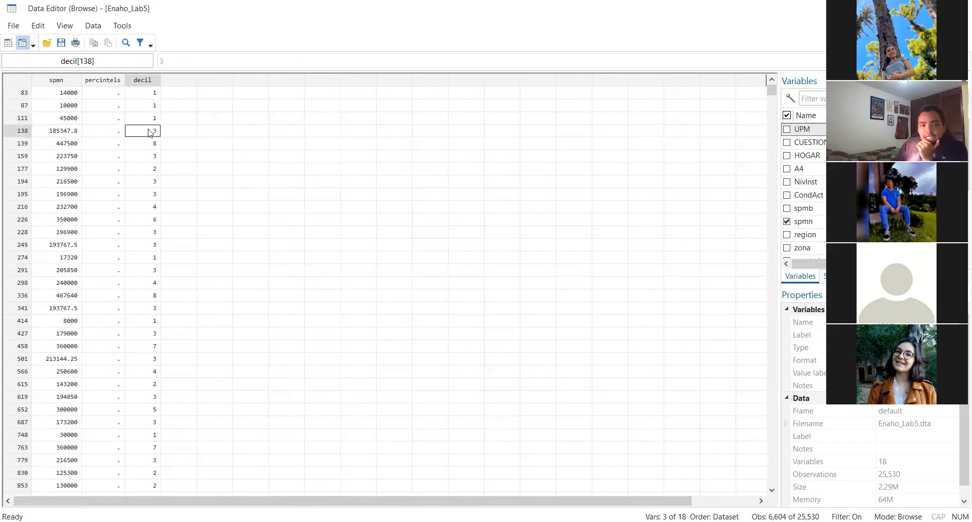
# Check the spmn salary and decil of observation 139 and look through further observations in the data browser
pyautogui.click(46, 147)
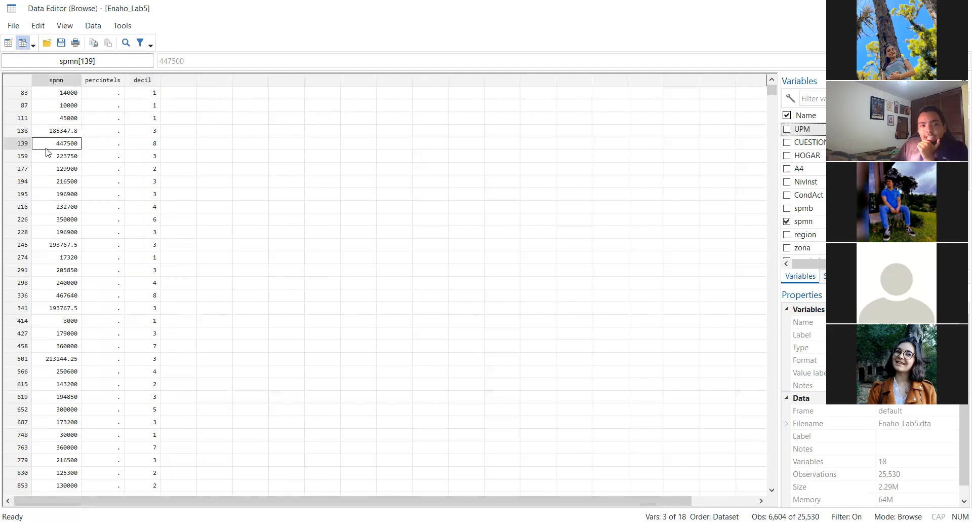
pyautogui.click(140, 145)
pyautogui.scroll(-1, 139, 291)
pyautogui.scroll(-11, 140, 291)
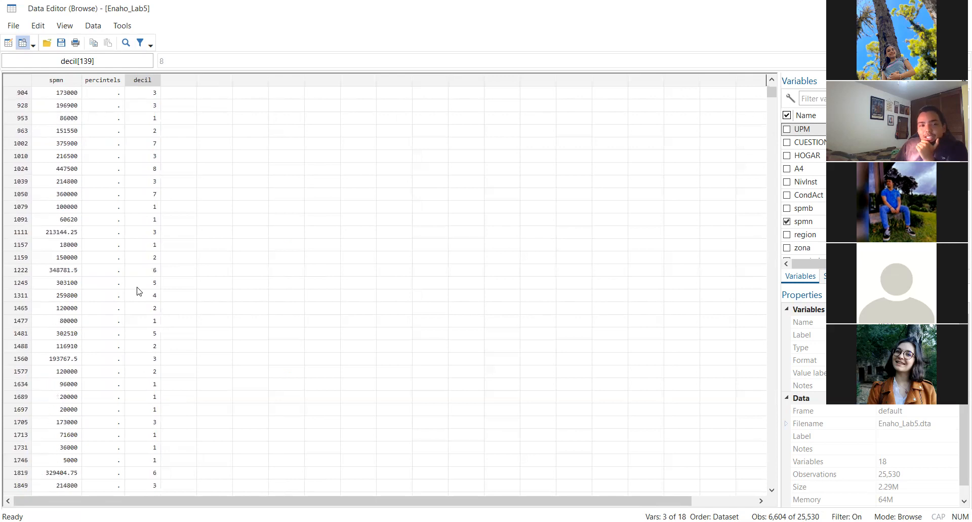
pyautogui.scroll(-20, 140, 291)
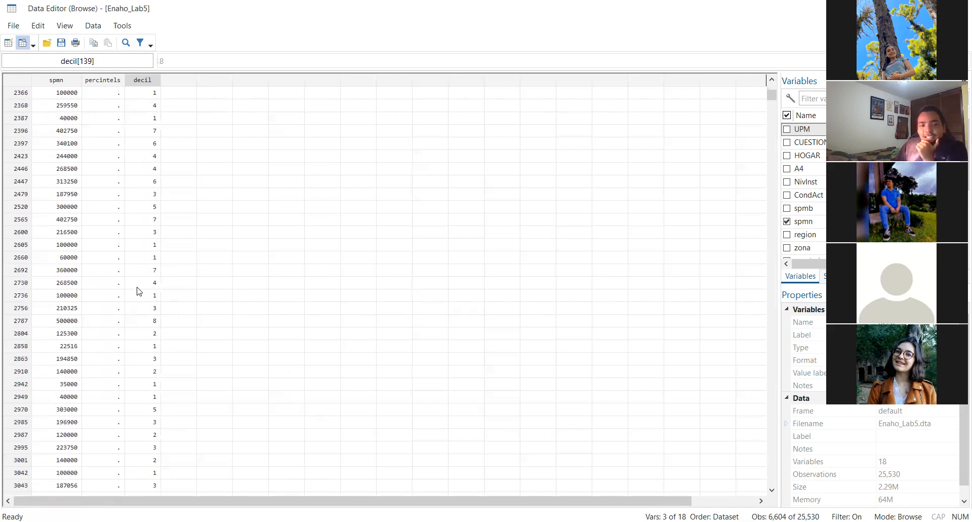
pyautogui.scroll(-7, 140, 291)
pyautogui.scroll(20, 139, 291)
pyautogui.scroll(7, 140, 291)
# Compare the spmn salaries with the decil values for observations 83 and 138
pyautogui.click(58, 105)
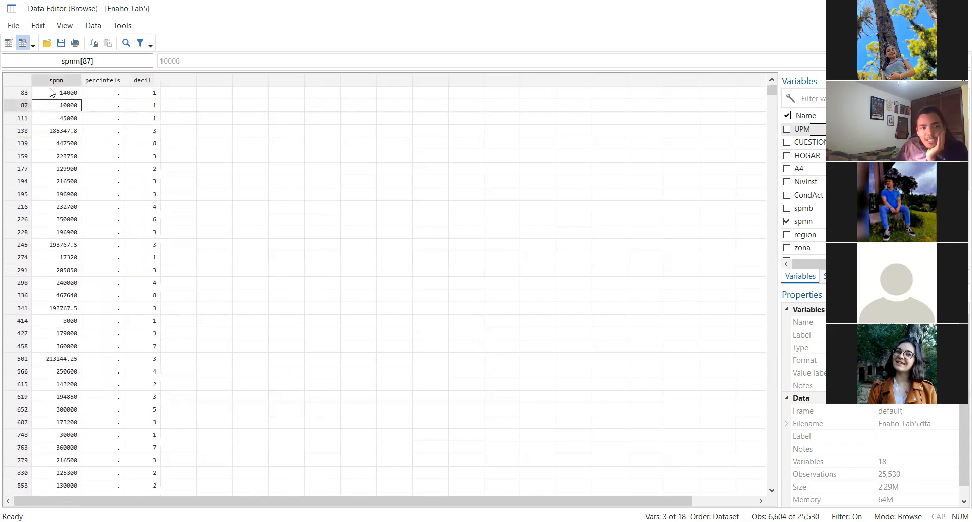
pyautogui.click(51, 92)
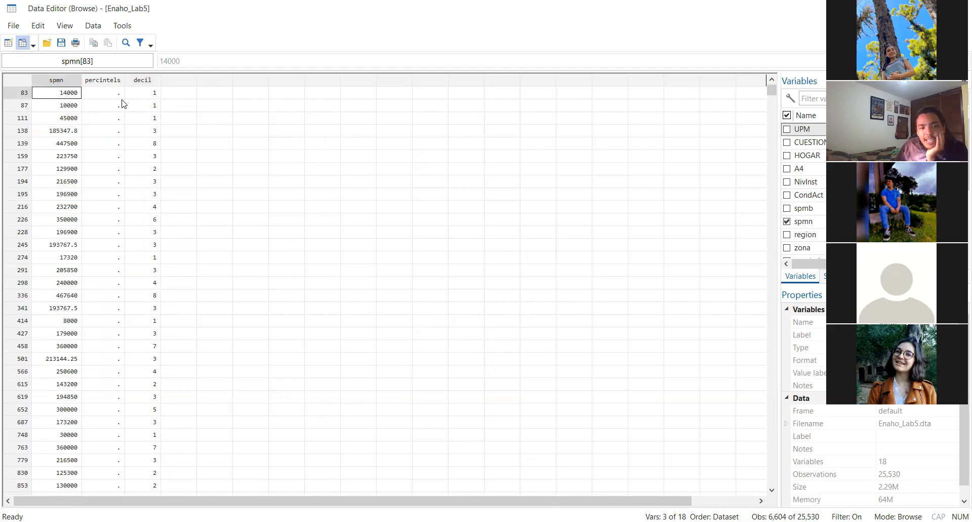
pyautogui.click(147, 96)
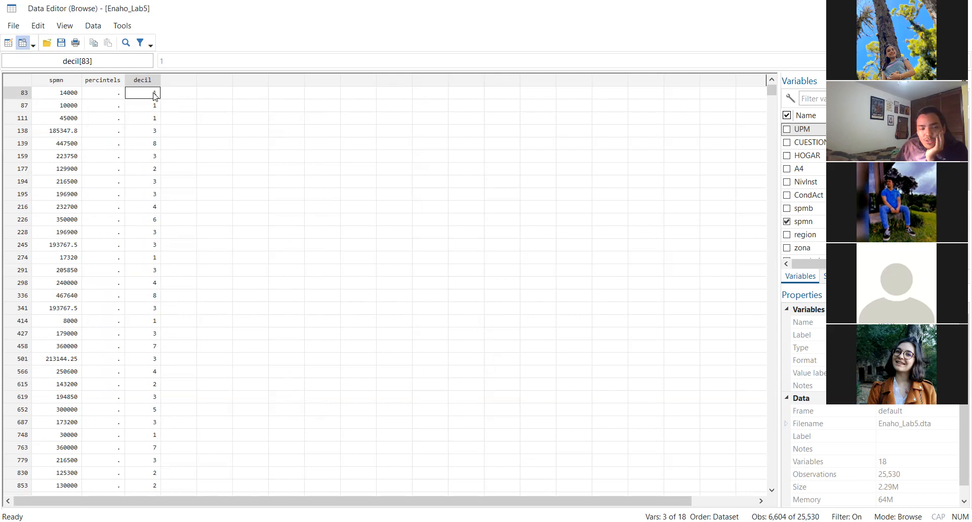
pyautogui.click(65, 95)
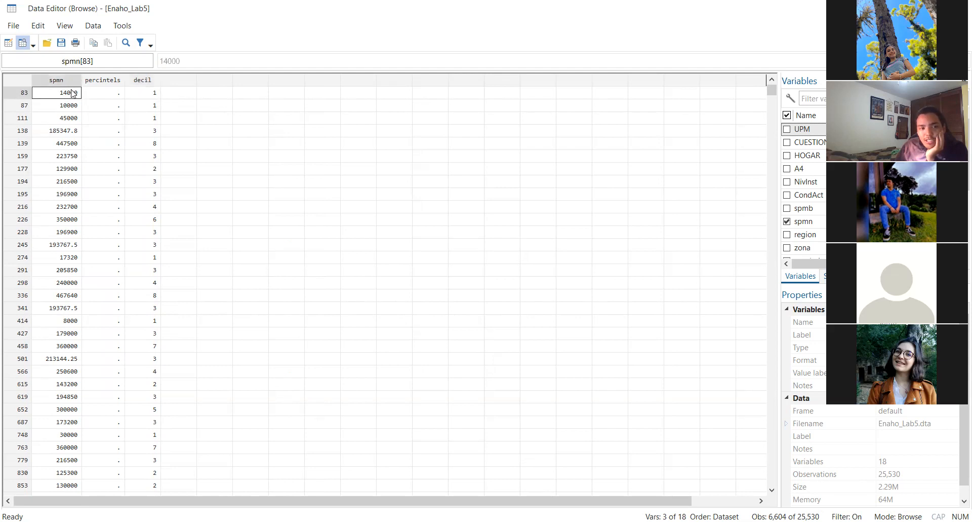
pyautogui.click(146, 95)
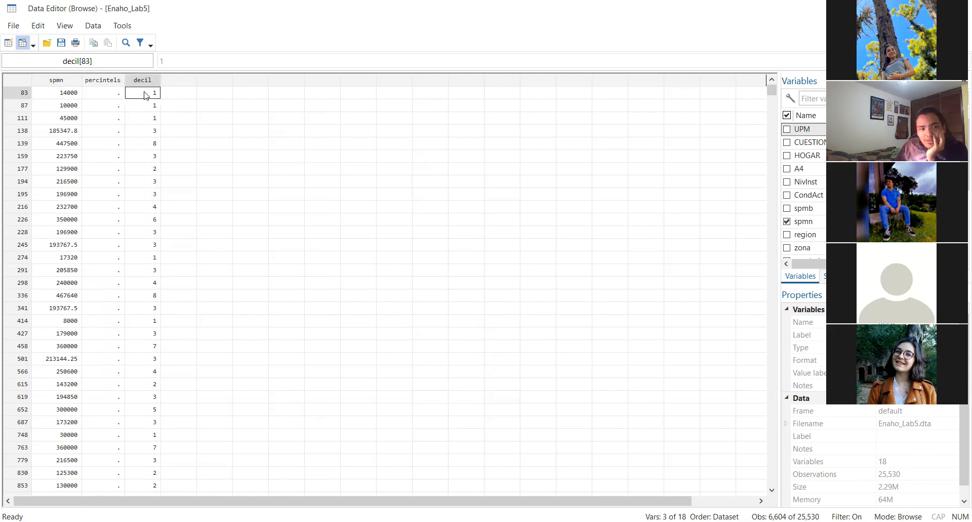
pyautogui.click(56, 132)
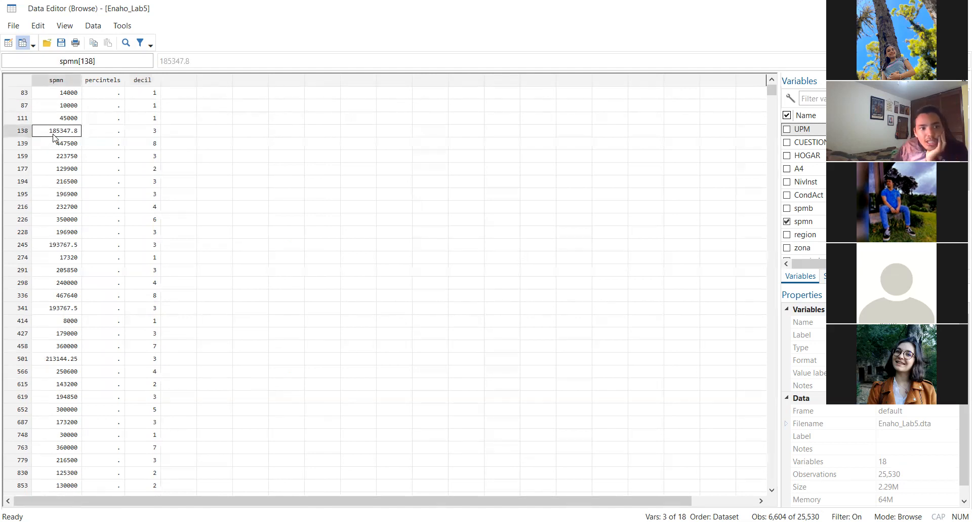
pyautogui.click(140, 134)
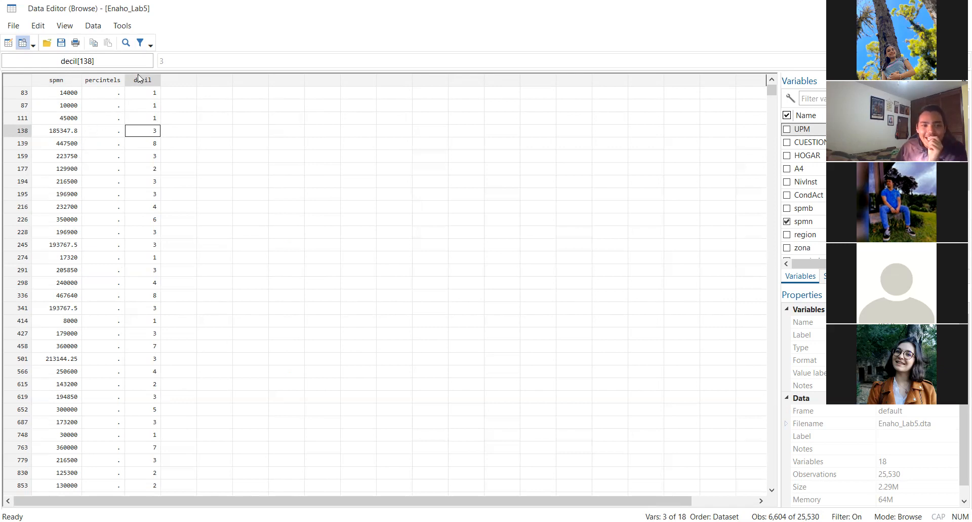
# Contrast the decil assignments of observations 83, 87, 111, 138 and 226 with their spmn salaries
pyautogui.click(143, 122)
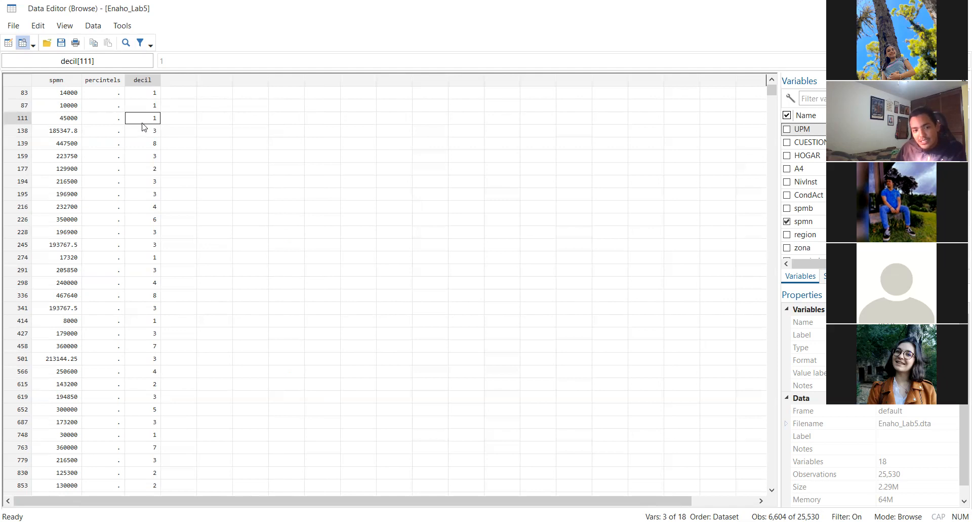
pyautogui.click(143, 128)
pyautogui.moveTo(144, 108); pyautogui.dragTo(147, 122)
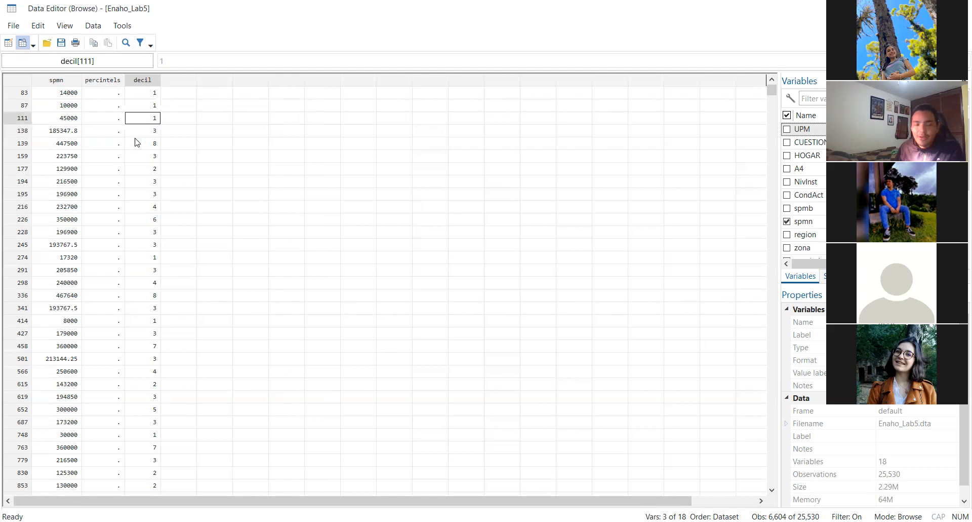
pyautogui.click(141, 105)
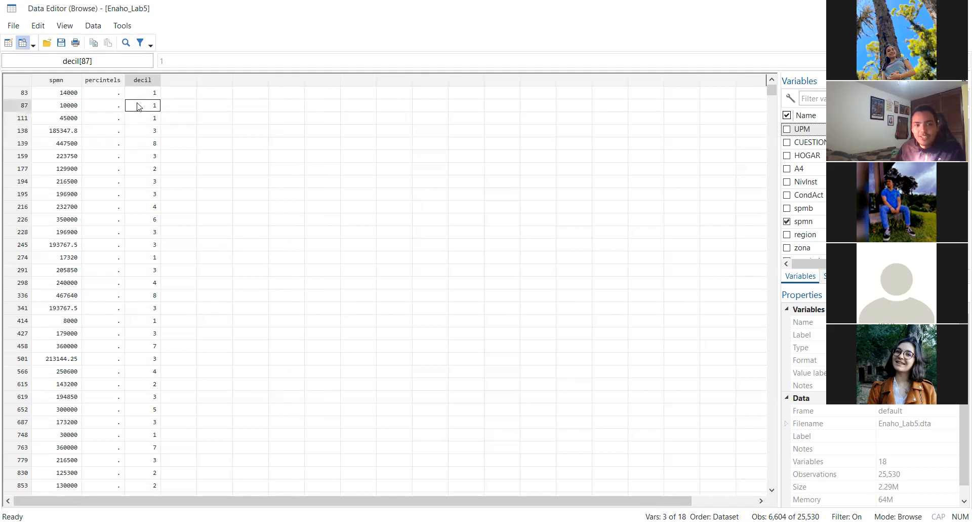
pyautogui.click(70, 92)
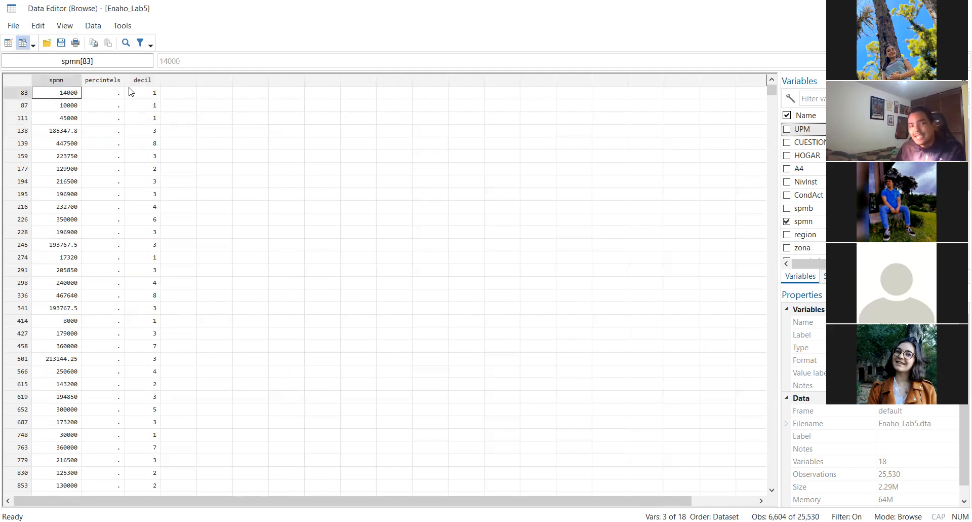
pyautogui.click(60, 134)
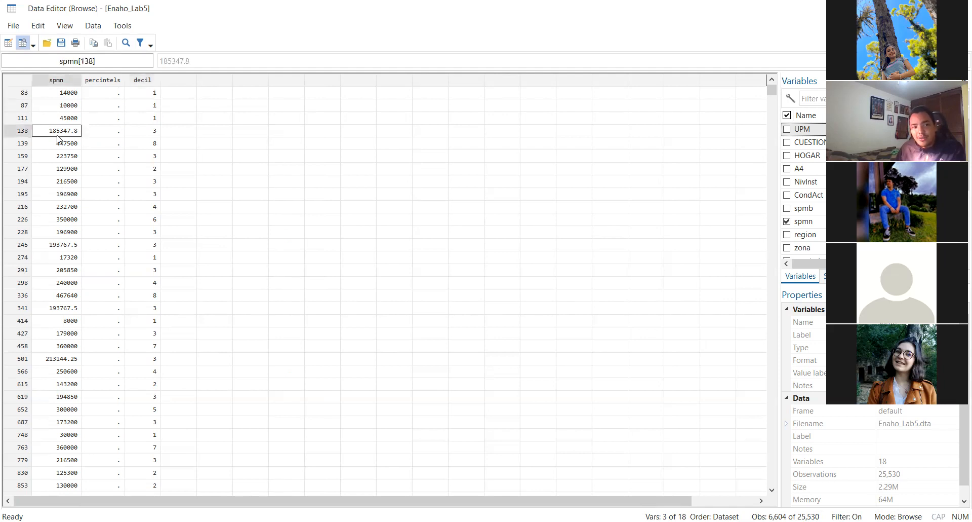
pyautogui.click(141, 136)
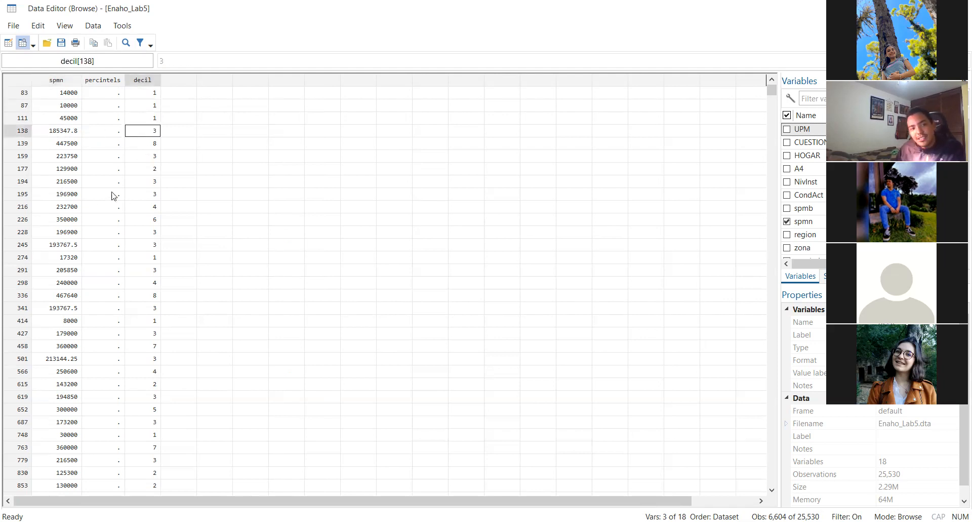
pyautogui.click(59, 214)
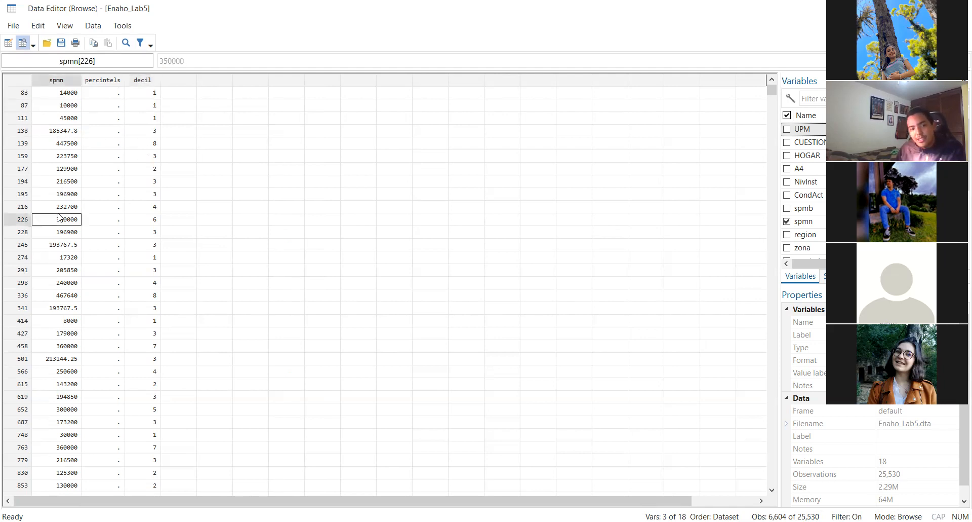
pyautogui.click(154, 225)
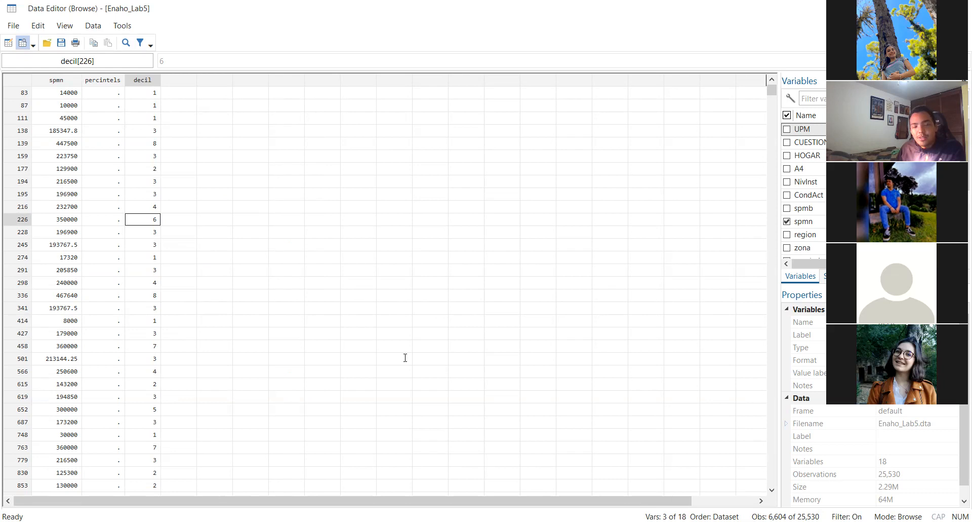
# Return to the do-file and add the command "gsort decil" on line 49, below the browse command
pyautogui.hotkey('alt', 'Tab')
pyautogui.press('Return')
pyautogui.write('g')
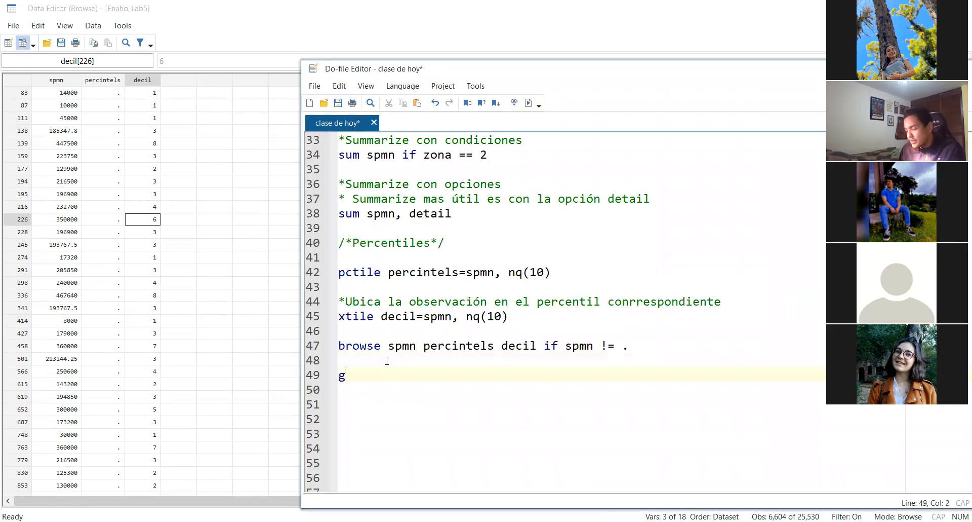
pyautogui.write('sort')
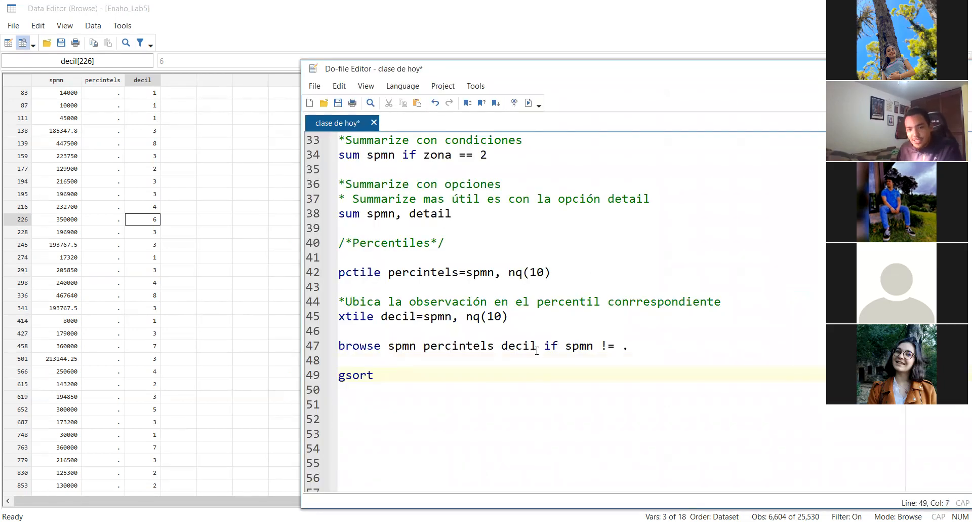
pyautogui.doubleClick(518, 346)
pyautogui.hotkey('ctrl', 'c')
pyautogui.click(400, 375)
pyautogui.hotkey('ctrl', 'v')
pyautogui.tripleClick(449, 375)
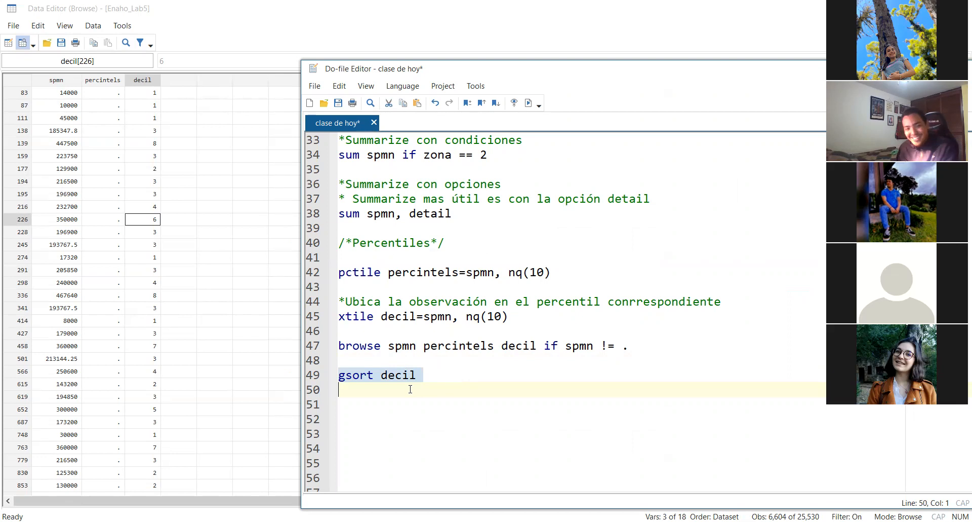
pyautogui.doubleClick(350, 379)
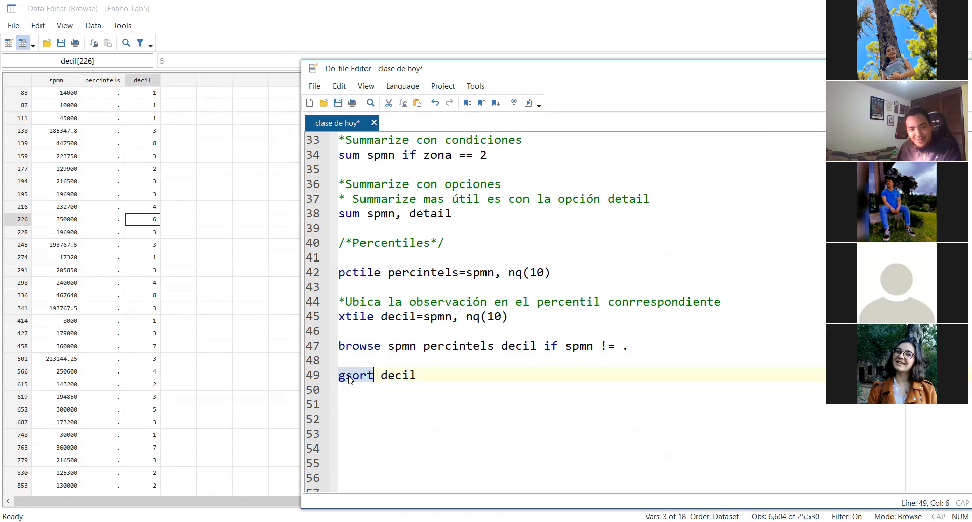
# Change line 49 to "gsort -decil" and run only that line to sort the deciles in descending order
pyautogui.click(381, 375)
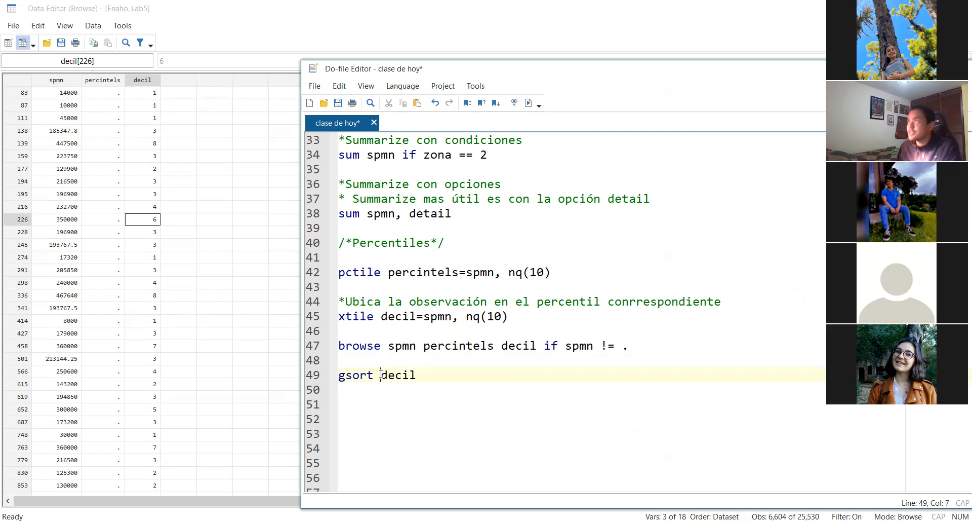
pyautogui.write('-')
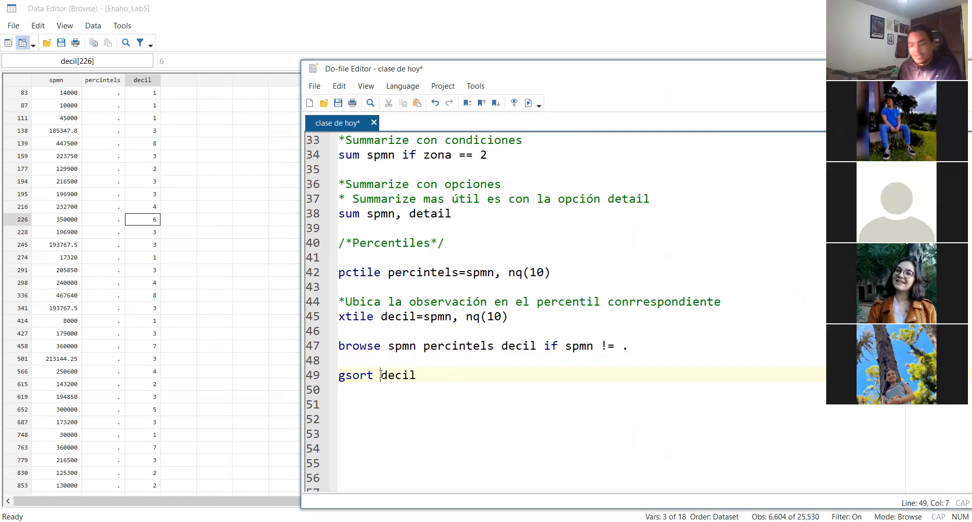
pyautogui.tripleClick(458, 374)
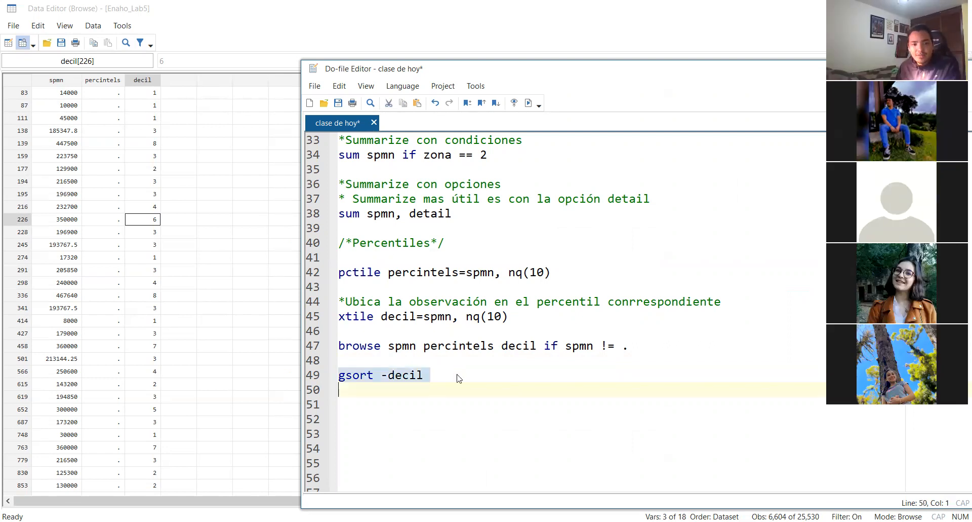
pyautogui.hotkey('ctrl', 'd')
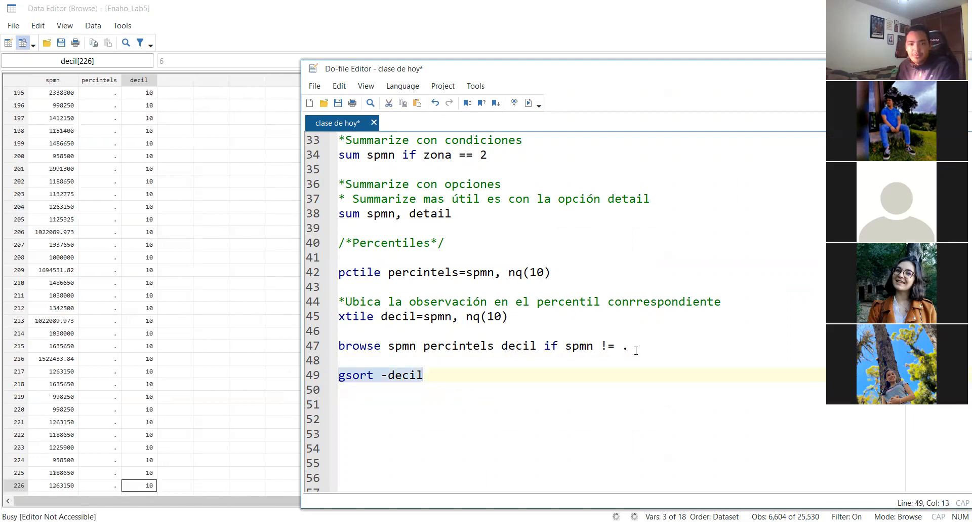
pyautogui.click(624, 346)
pyautogui.tripleClick(643, 347)
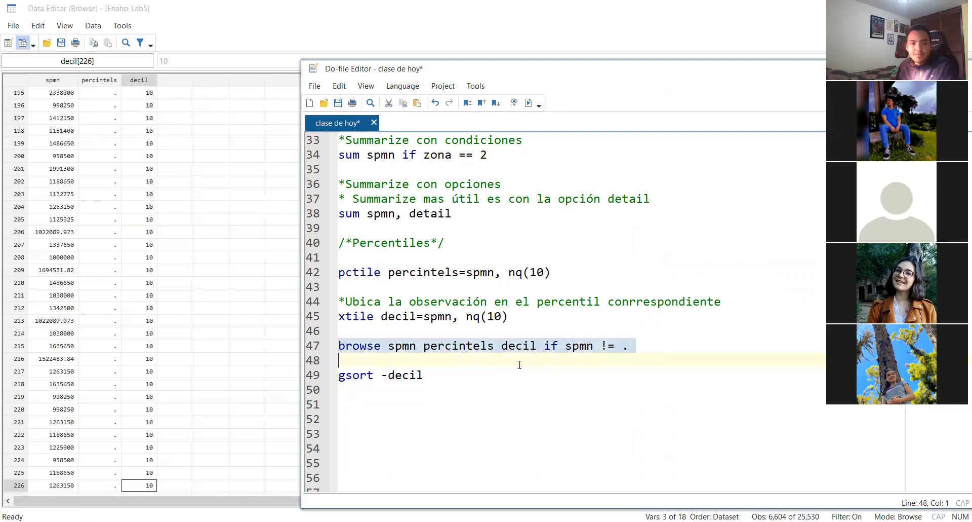
# Remove the minus sign so line 49 reads "gsort decil", and run only that line to sort in ascending order
pyautogui.click(387, 374)
pyautogui.press('BackSpace')
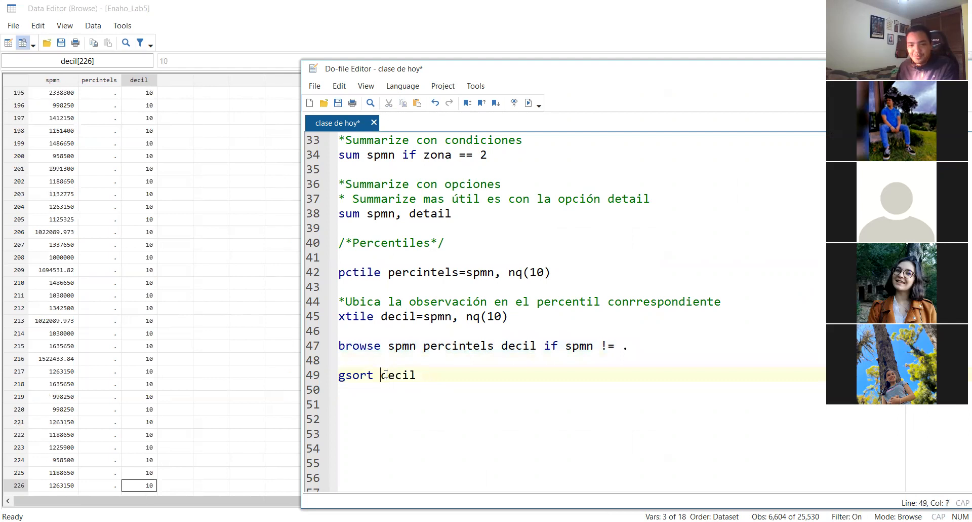
pyautogui.tripleClick(428, 370)
pyautogui.hotkey('ctrl', 'd')
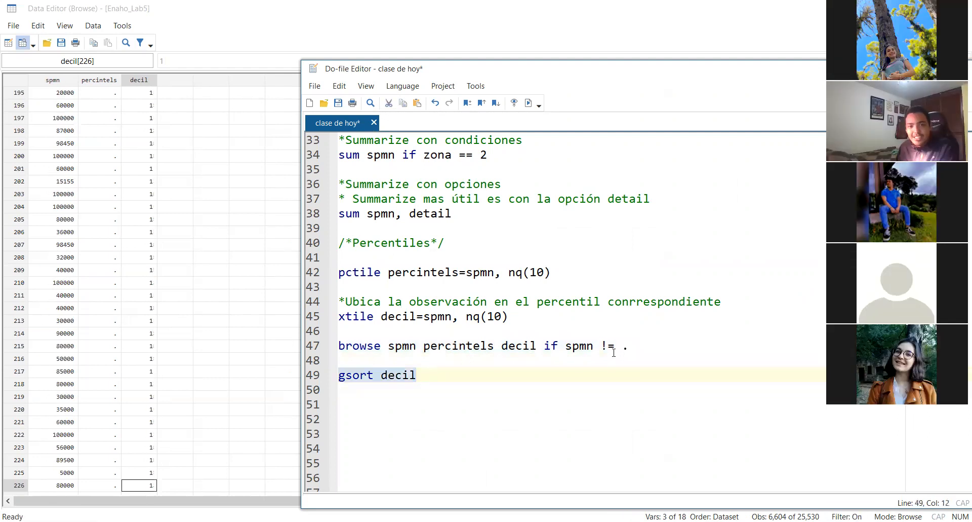
# Rerun the browse command on line 47 and look through the sorted observations from the lowest to the highest decile
pyautogui.tripleClick(643, 345)
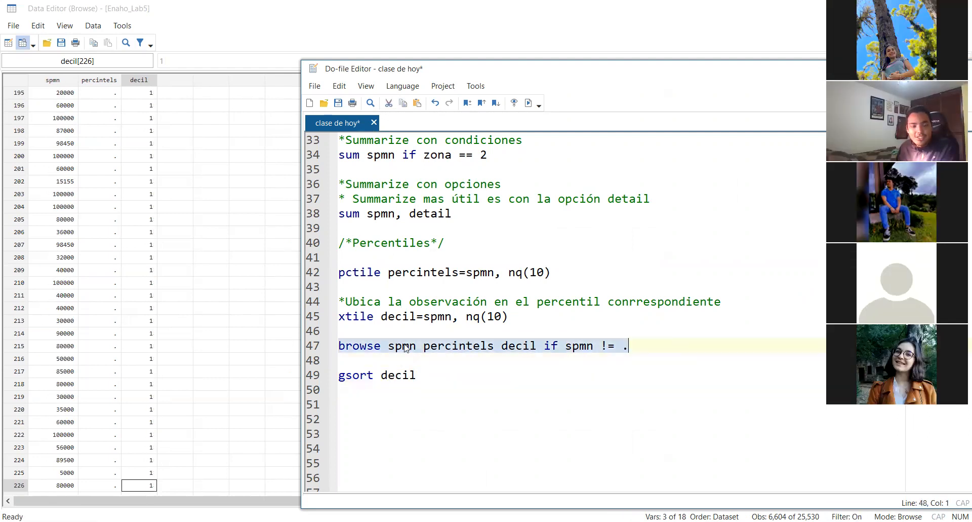
pyautogui.click(111, 124)
pyautogui.scroll(-16, 138, 147)
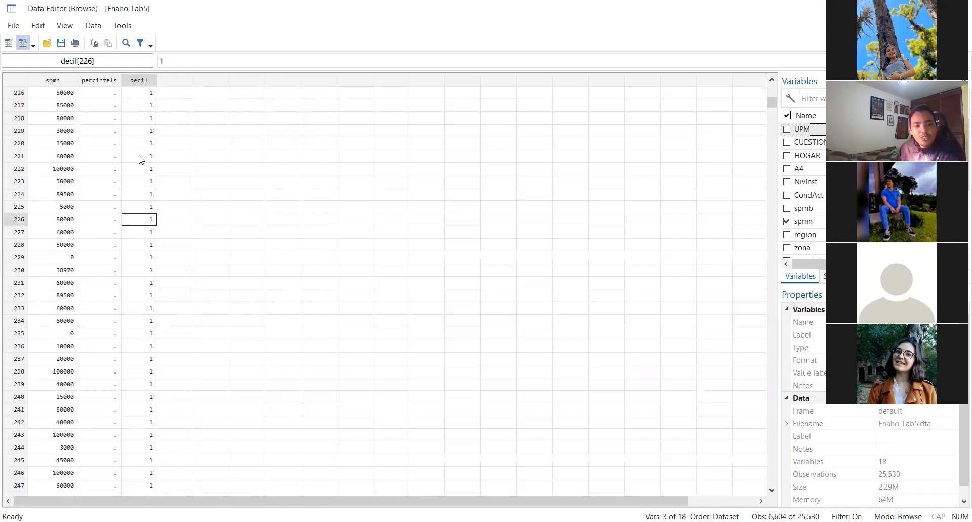
pyautogui.moveTo(772, 108); pyautogui.dragTo(824, 479)
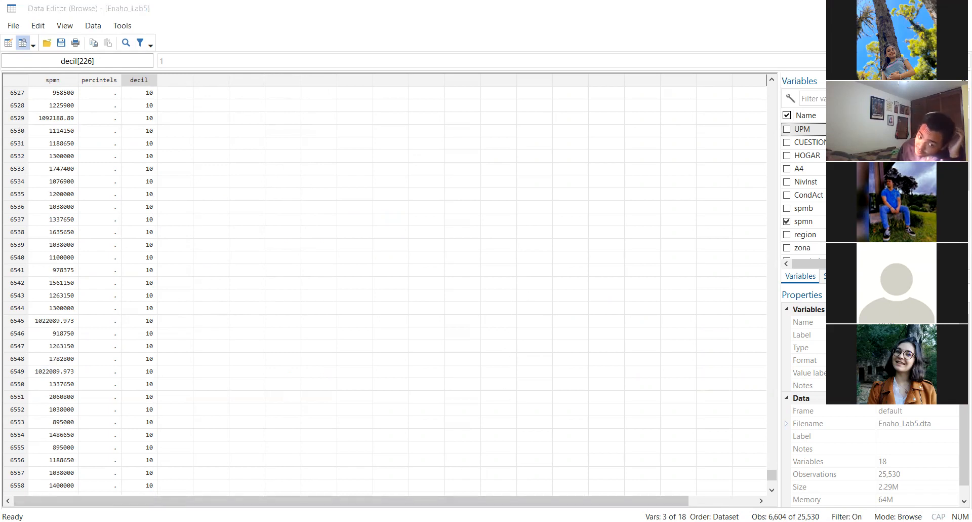
# Return to the do-file, replace the variable name percintels on line 42 with "feli", and restore it to "percintels"
pyautogui.click(445, 486)
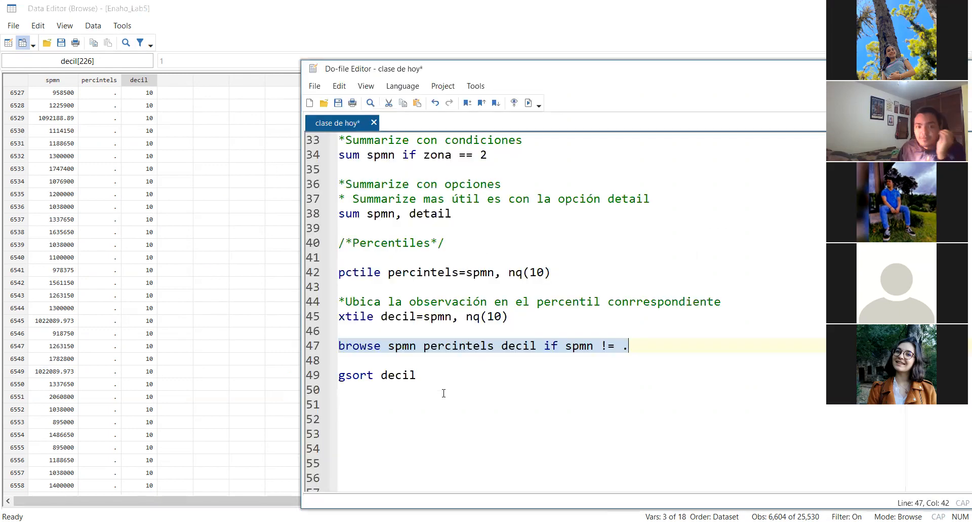
pyautogui.click(441, 378)
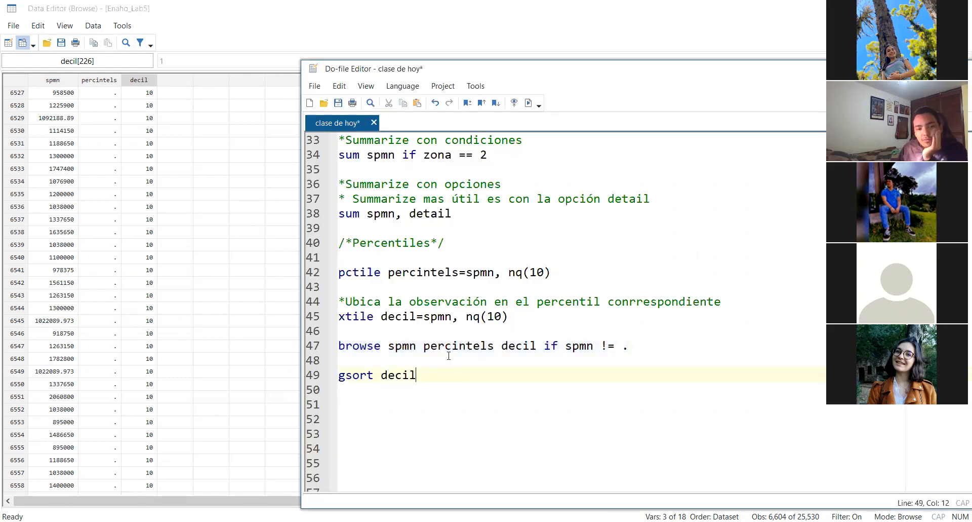
pyautogui.doubleClick(436, 274)
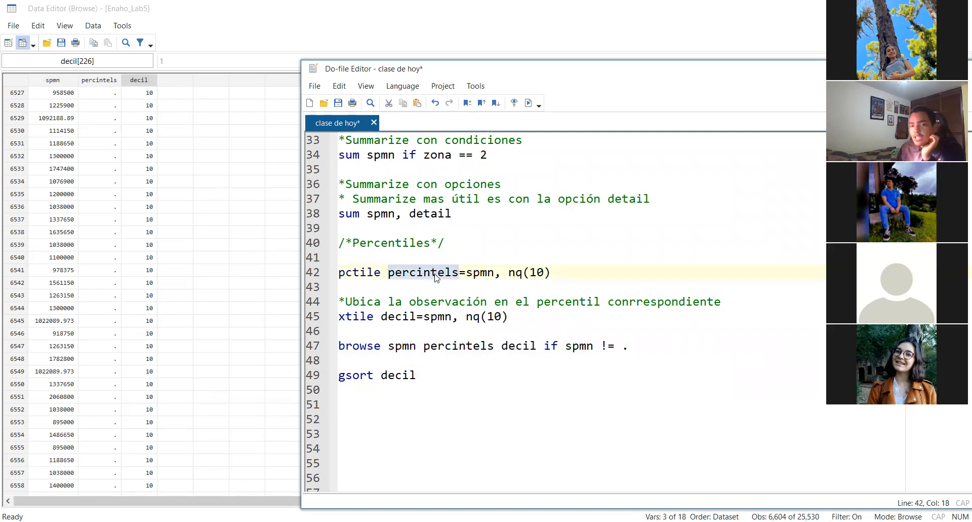
pyautogui.write('feli')
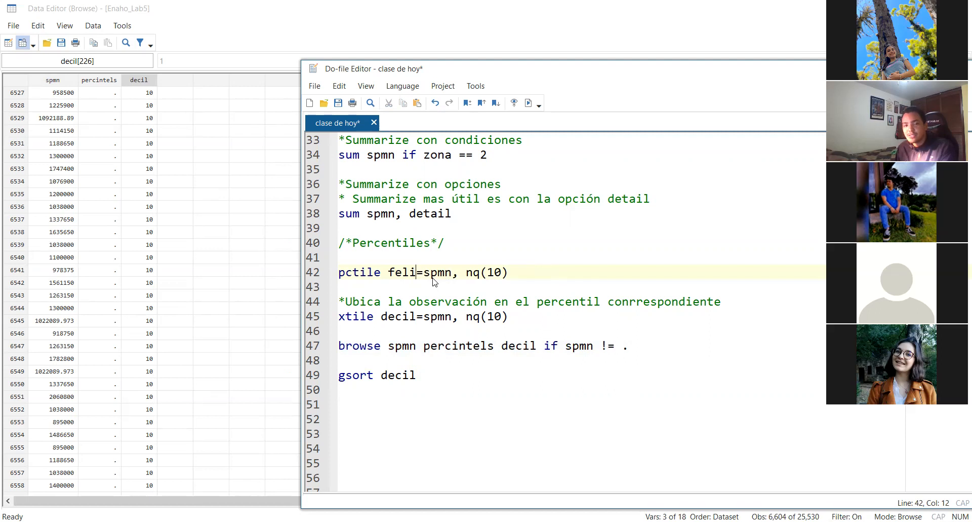
pyautogui.press('BackSpace')
pyautogui.press('BackSpace')
pyautogui.press('BackSpace')
pyautogui.press('BackSpace')
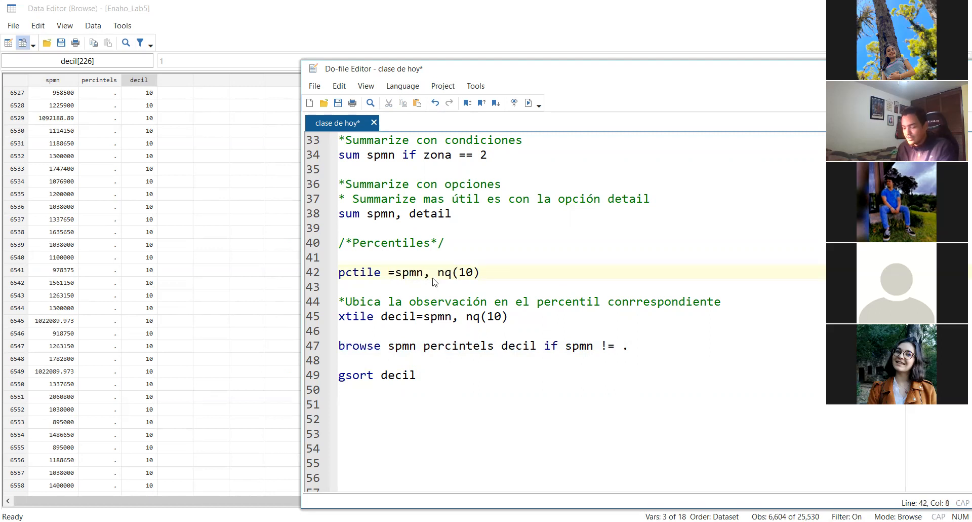
pyautogui.write('feli')
pyautogui.press('BackSpace')
pyautogui.press('BackSpace')
pyautogui.press('BackSpace')
pyautogui.press('BackSpace')
pyautogui.write('percintels')
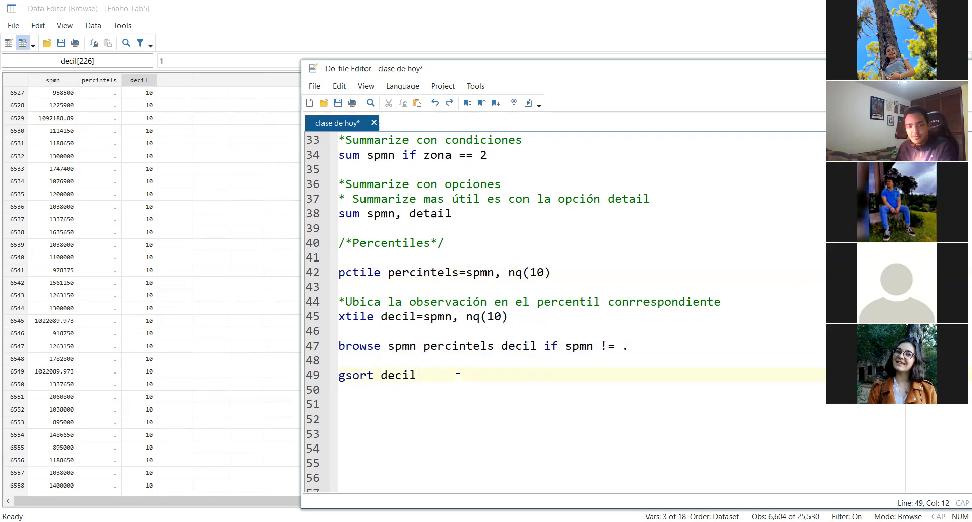
# Add blank lines below the gsort command, close the data browser, and return to line 51 of the do-file
pyautogui.press('Return')
pyautogui.press('Return')
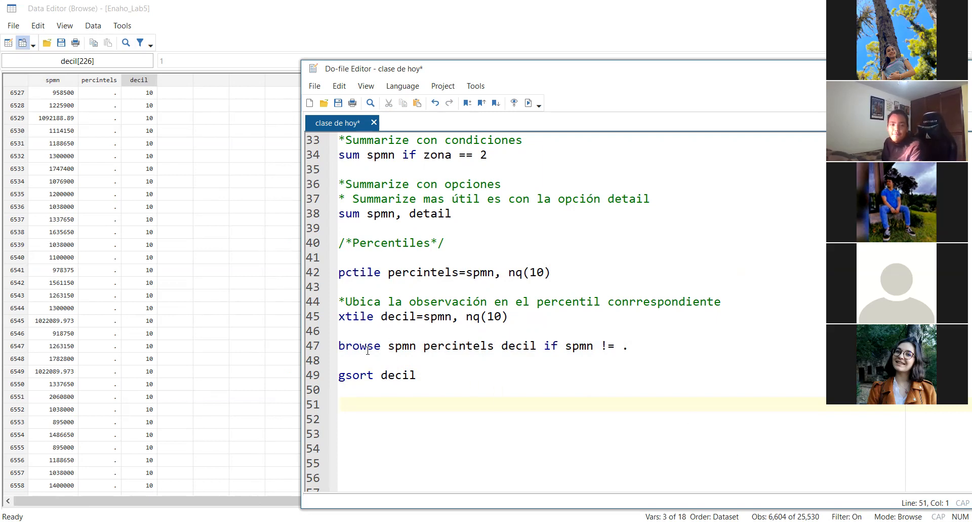
pyautogui.doubleClick(357, 273)
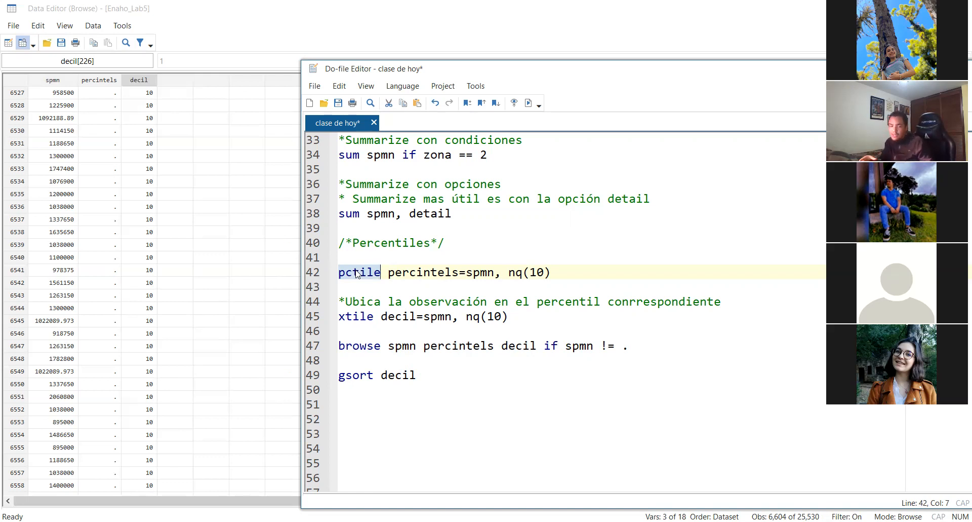
pyautogui.click(347, 398)
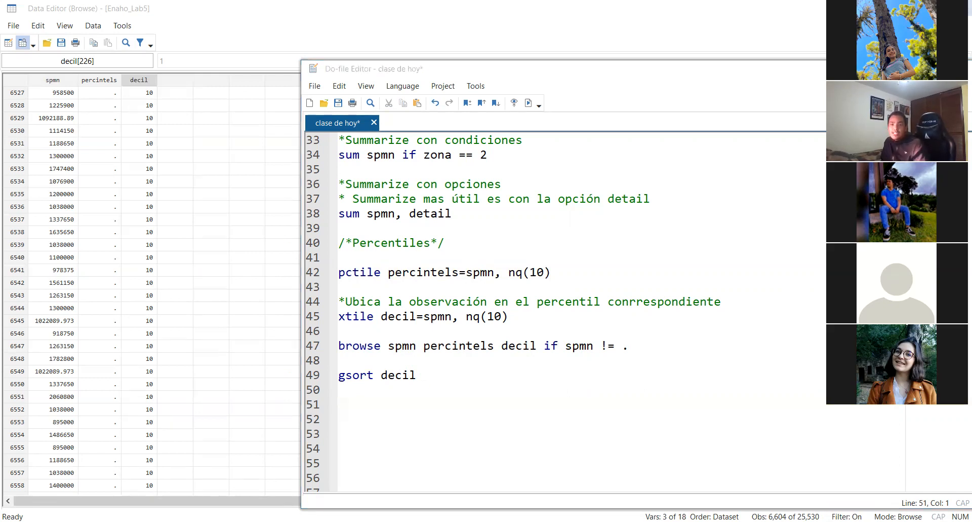
pyautogui.click(958, 9)
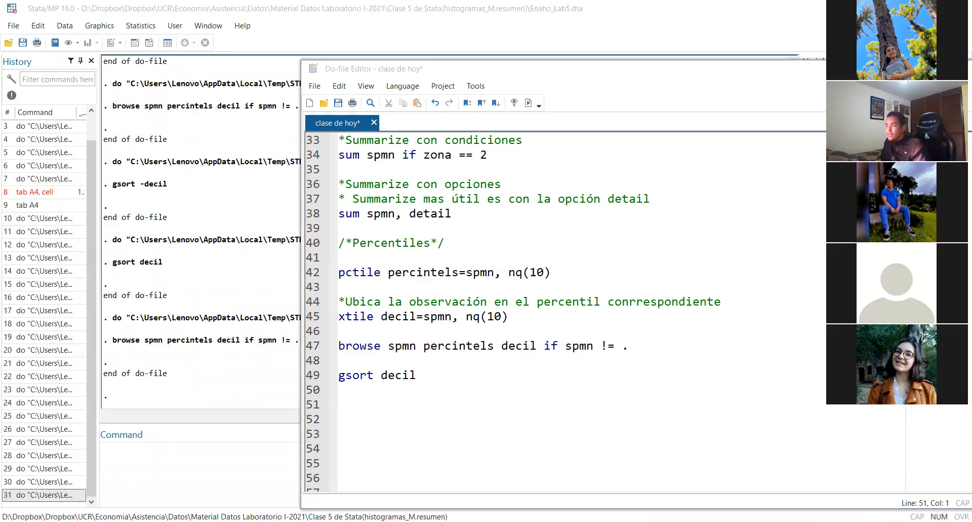
pyautogui.click(371, 402)
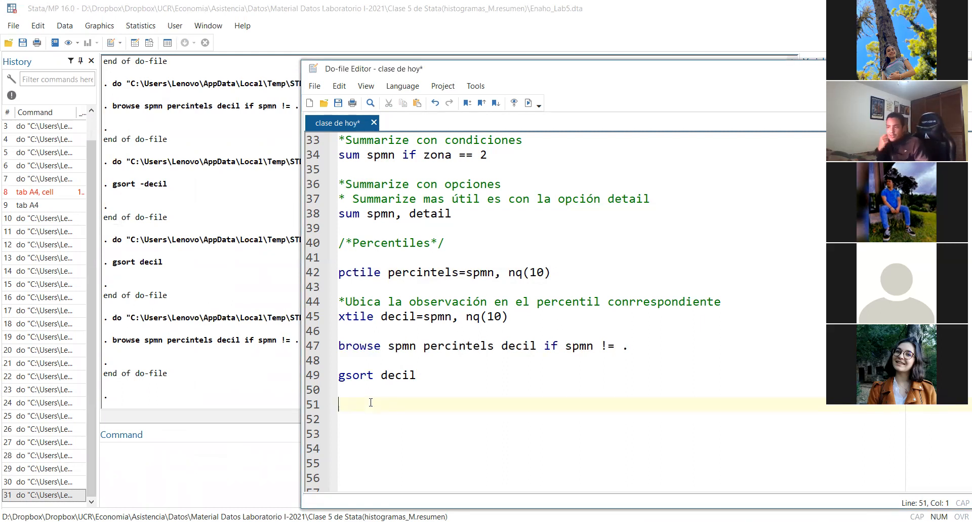
pyautogui.write('gr')
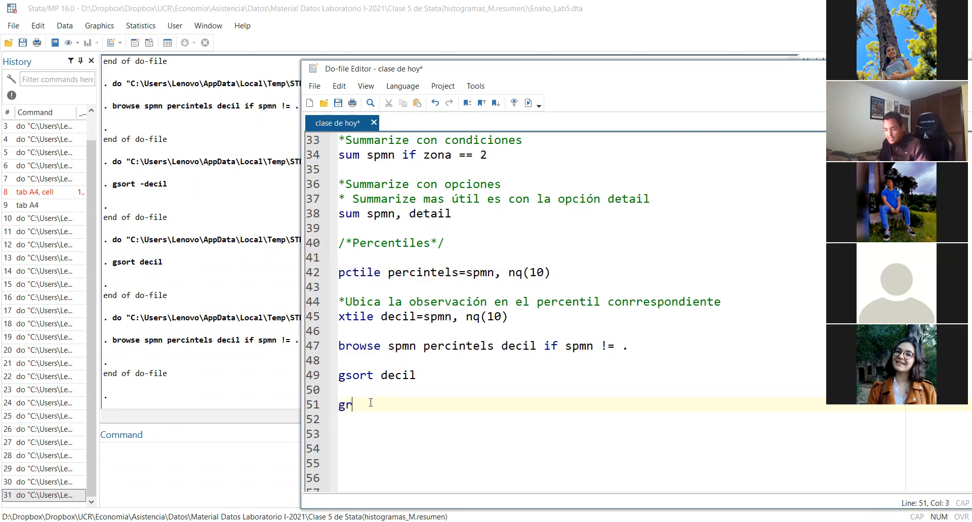
pyautogui.press('BackSpace')
pyautogui.press('BackSpace')
pyautogui.press('BackSpace')
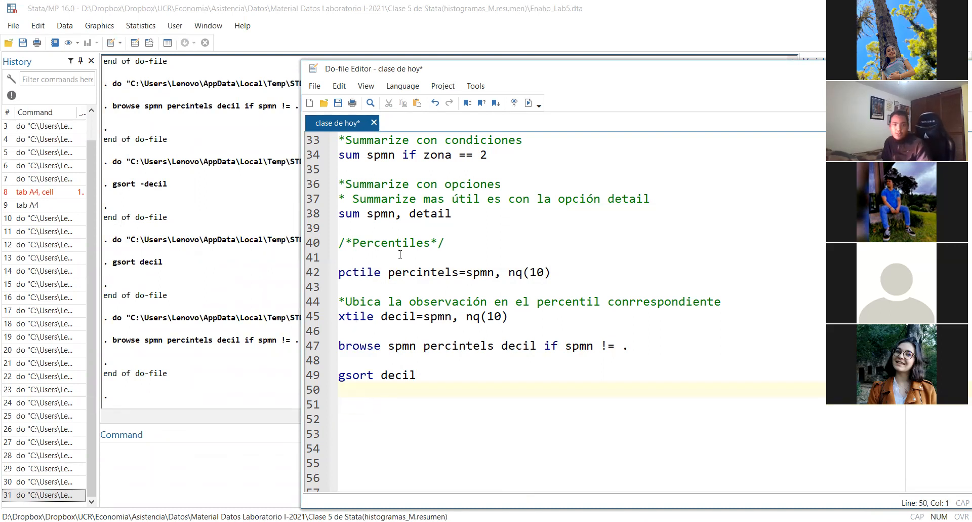
# Duplicate the Percentiles comment heading onto line 51 and change its text so it reads "/*Grafico de caja*/"
pyautogui.tripleClick(458, 238)
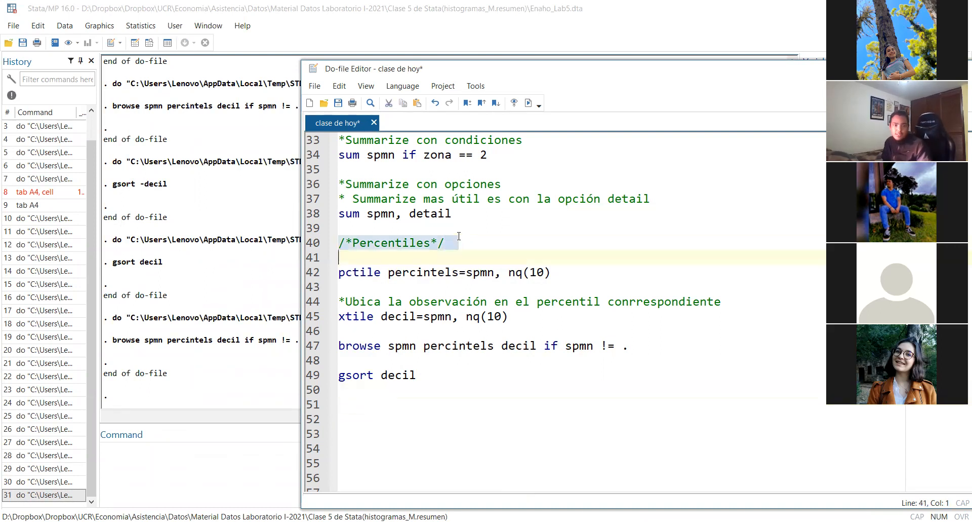
pyautogui.click(356, 411)
pyautogui.hotkey('ctrl', 'v')
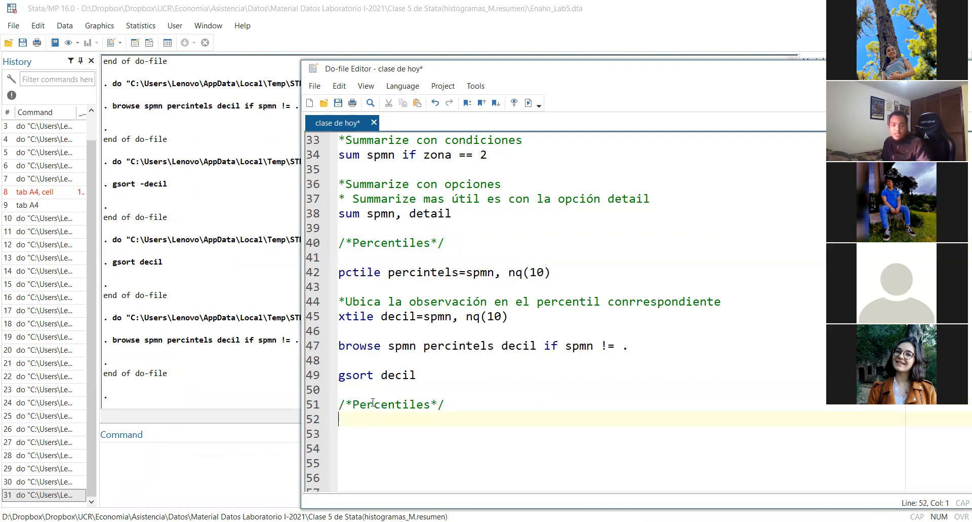
pyautogui.doubleClick(375, 405)
pyautogui.write('Graf')
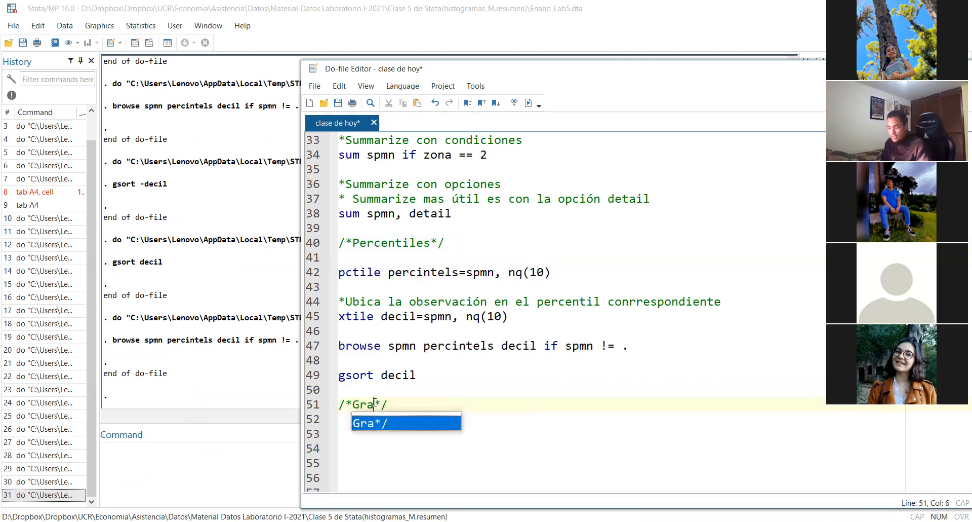
pyautogui.write('ico de caja')
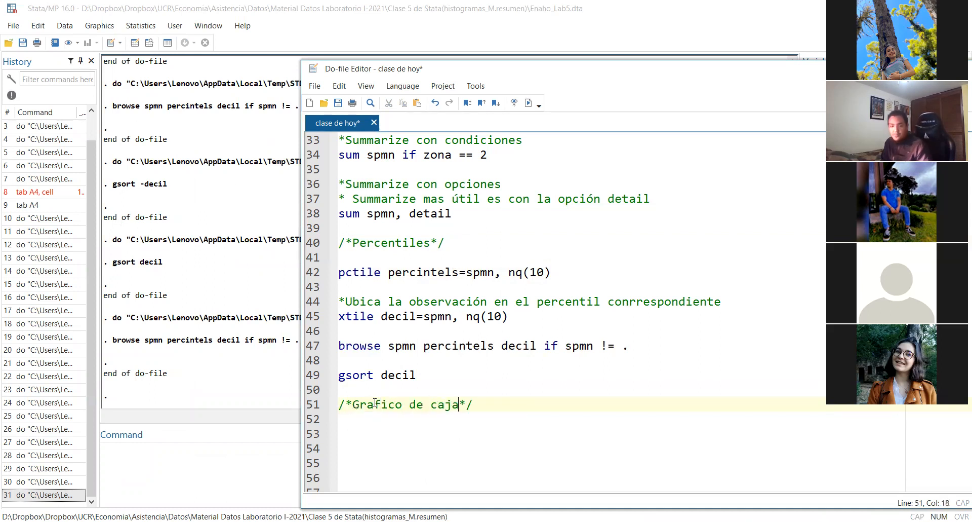
pyautogui.click(517, 400)
pyautogui.press('Return')
pyautogui.press('Return')
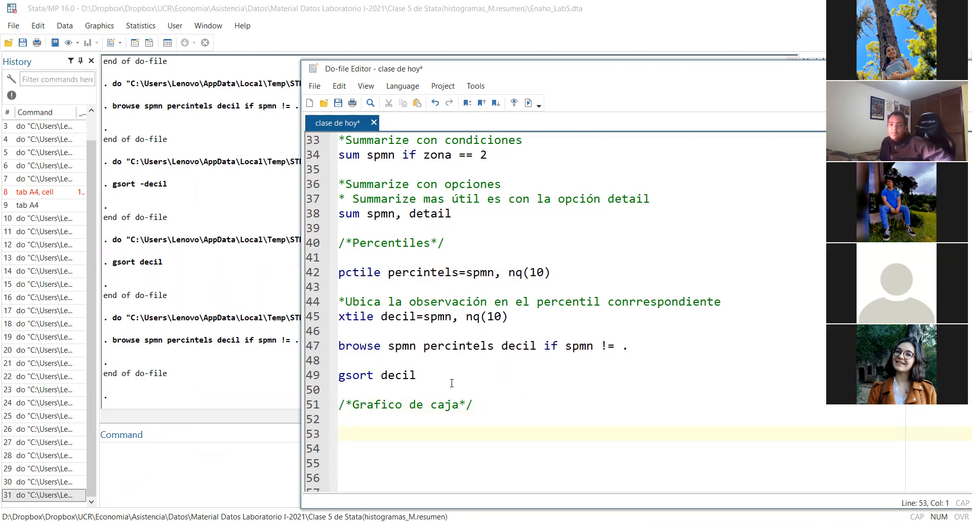
pyautogui.doubleClick(425, 376)
pyautogui.tripleClick(426, 376)
pyautogui.click(387, 379)
pyautogui.click(355, 379)
pyautogui.click(417, 378)
pyautogui.tripleClick(424, 379)
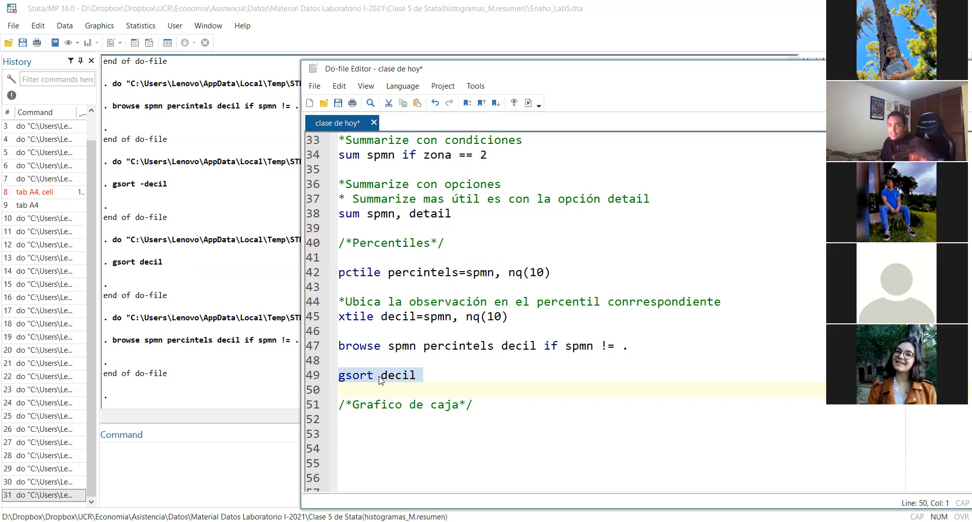
# Start a box plot command for the schooling variable on line 53 with "graph box escolari"
pyautogui.click(381, 441)
pyautogui.click(380, 431)
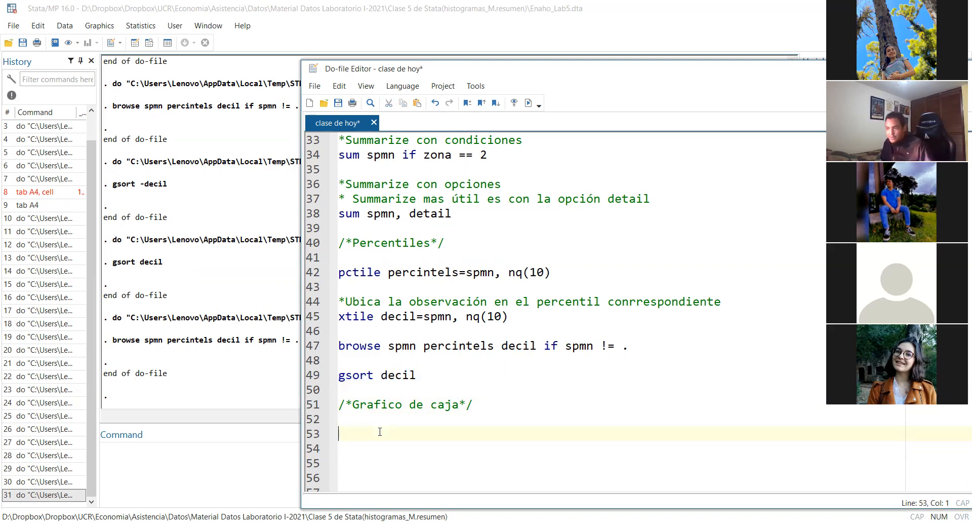
pyautogui.write('g')
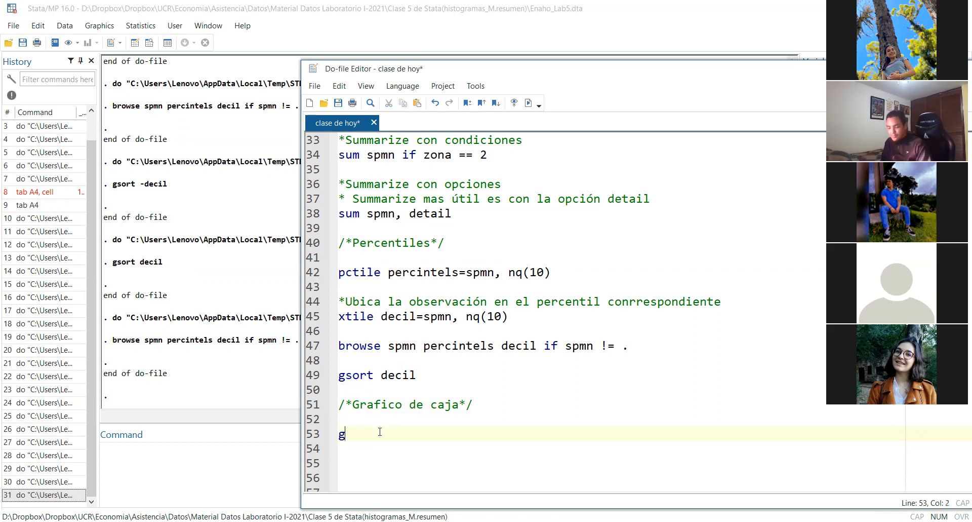
pyautogui.write('raph ')
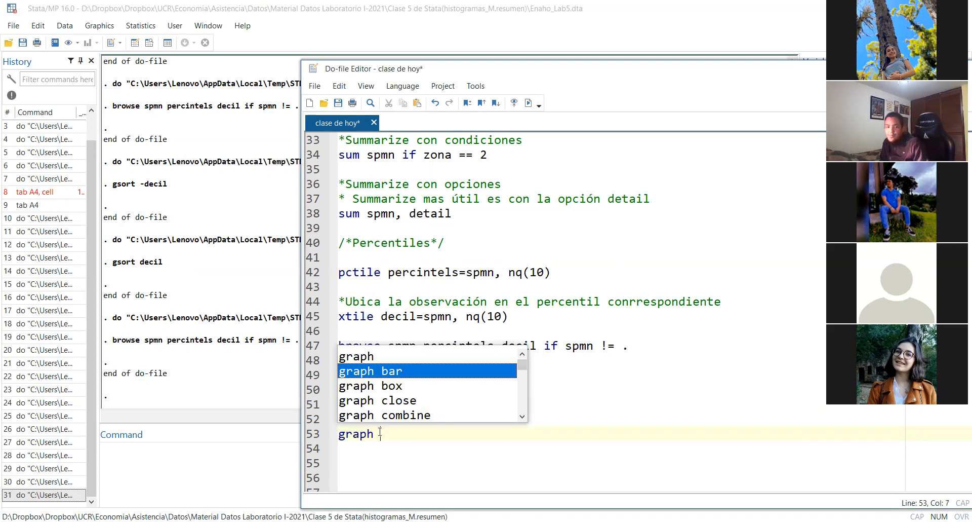
pyautogui.write('box ')
pyautogui.write('escoalri')
pyautogui.press('BackSpace')
pyautogui.press('BackSpace')
pyautogui.press('BackSpace')
pyautogui.press('BackSpace')
pyautogui.press('BackSpace')
pyautogui.write('olari ')
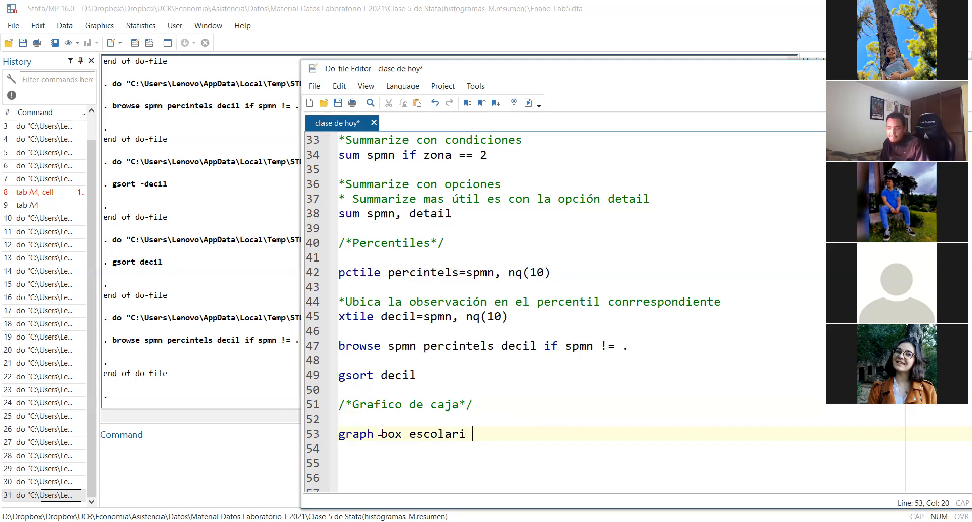
pyautogui.write('if es')
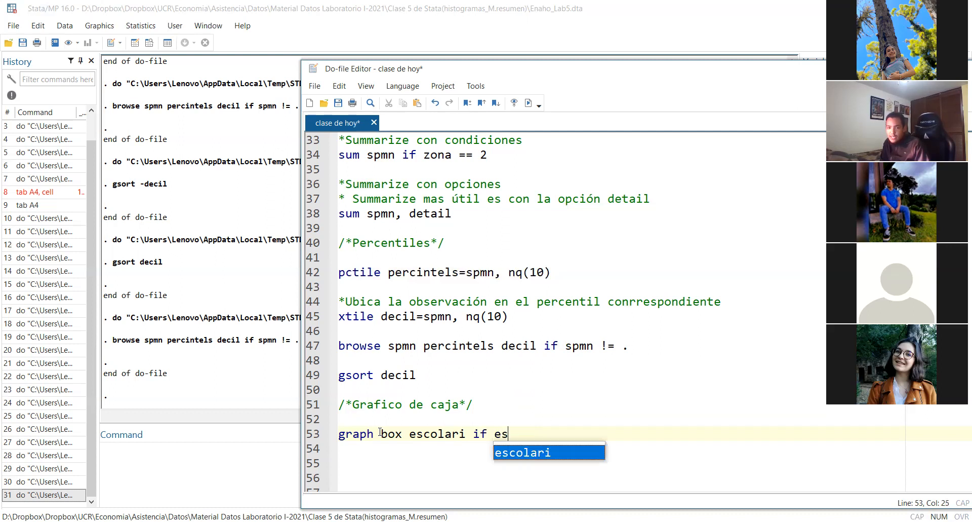
pyautogui.write('colari ')
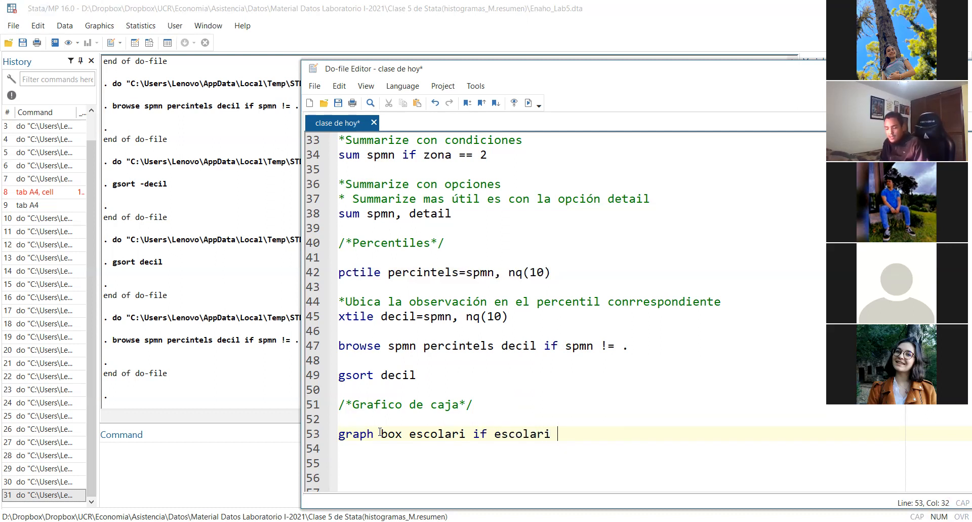
pyautogui.write('!= 99, over(zona')
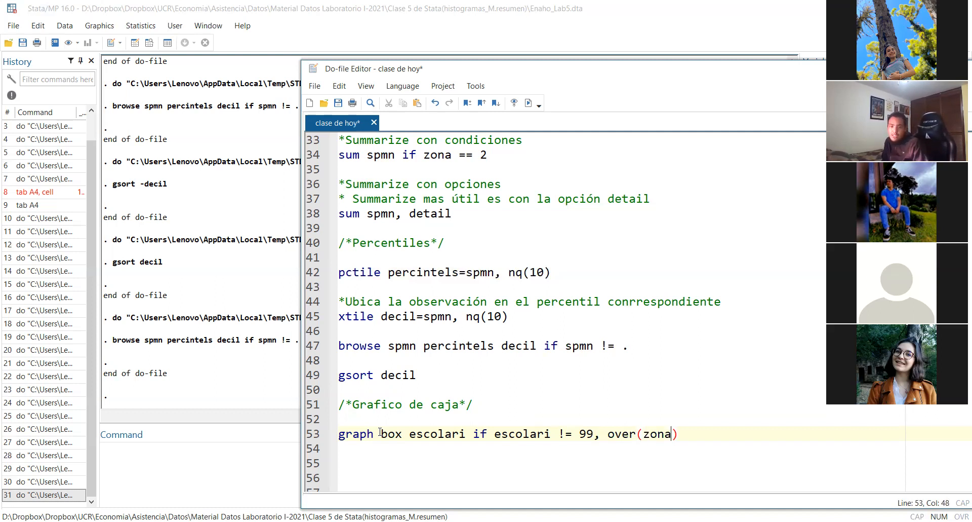
# Run only line 53 to draw the box plot, and minimize the graph window to return to the do-file
pyautogui.tripleClick(703, 437)
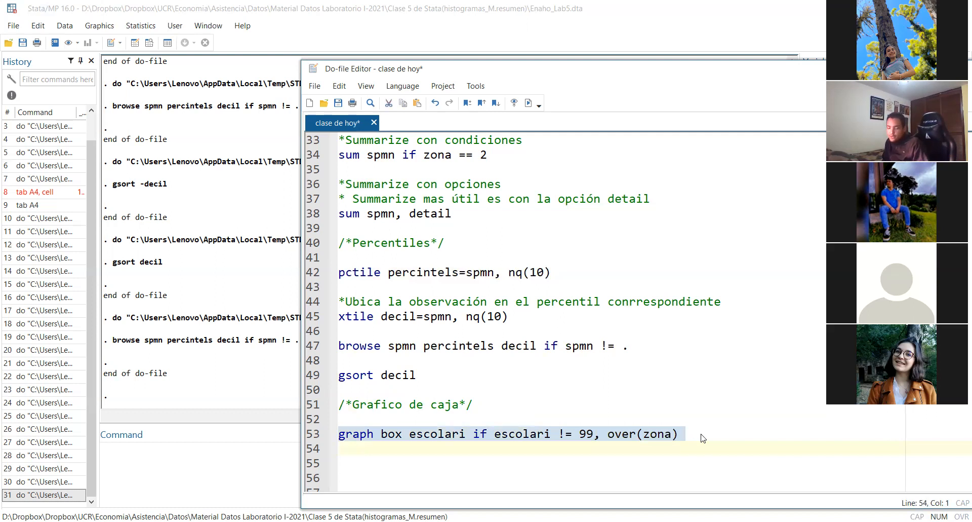
pyautogui.hotkey('ctrl', 'd')
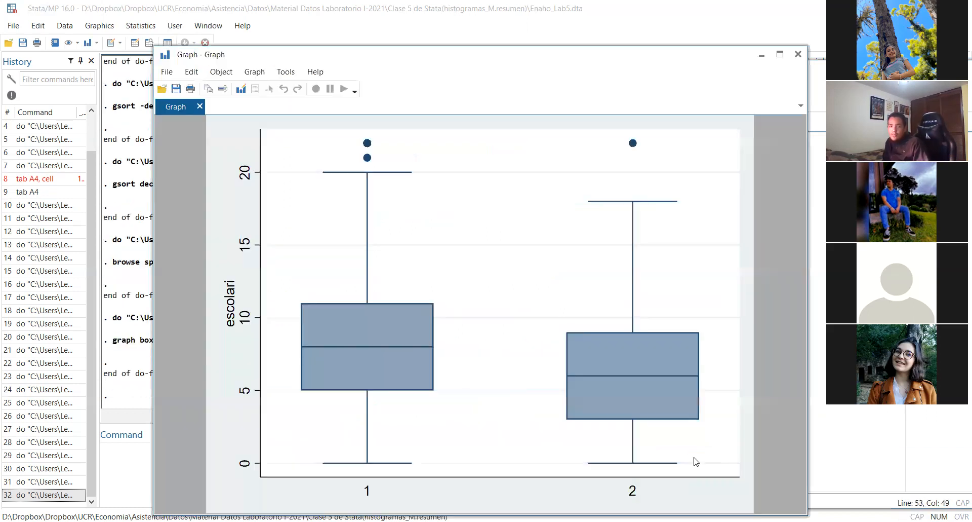
pyautogui.click(762, 55)
pyautogui.scroll(-1, 588, 452)
pyautogui.scroll(-2, 588, 452)
pyautogui.click(586, 411)
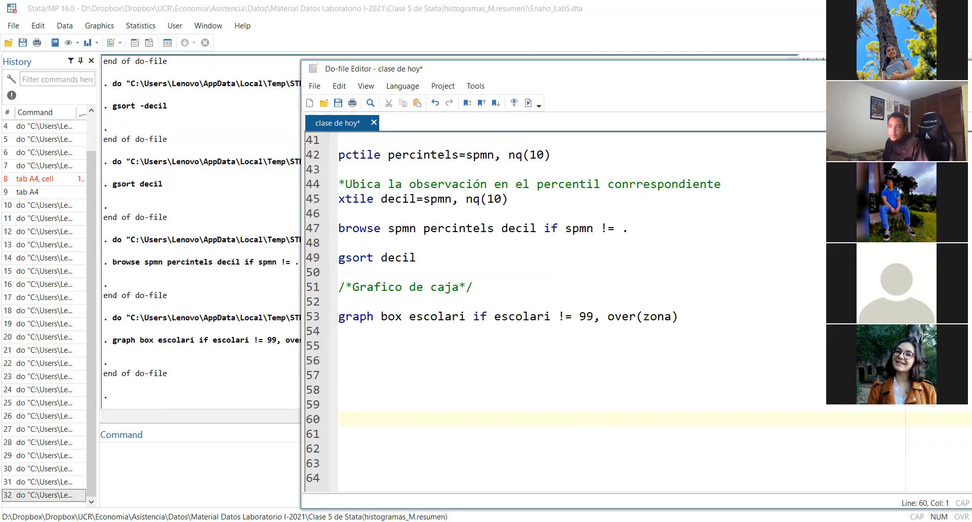
pyautogui.tripleClick(714, 322)
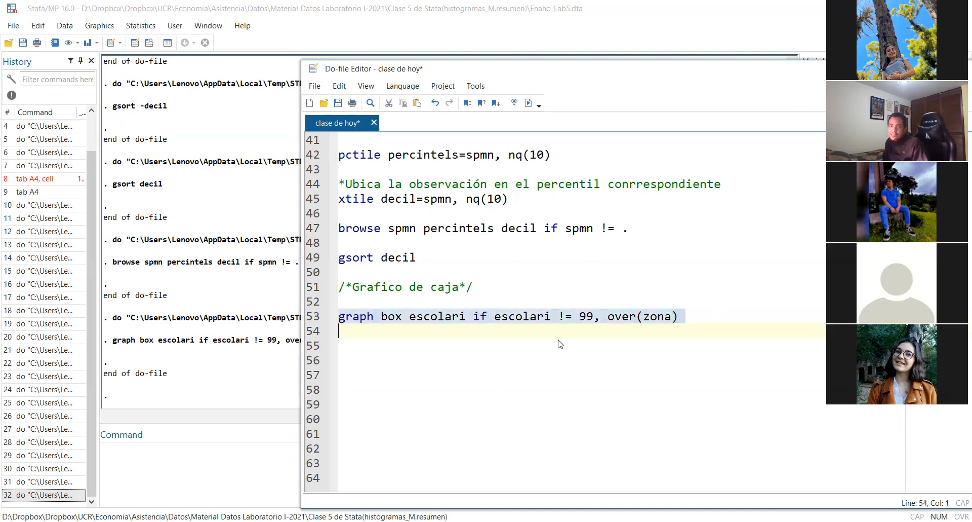
pyautogui.hotkey('ctrl', 'c')
pyautogui.hotkey('ctrl', 'v')
pyautogui.hotkey('alt', 'Tab')
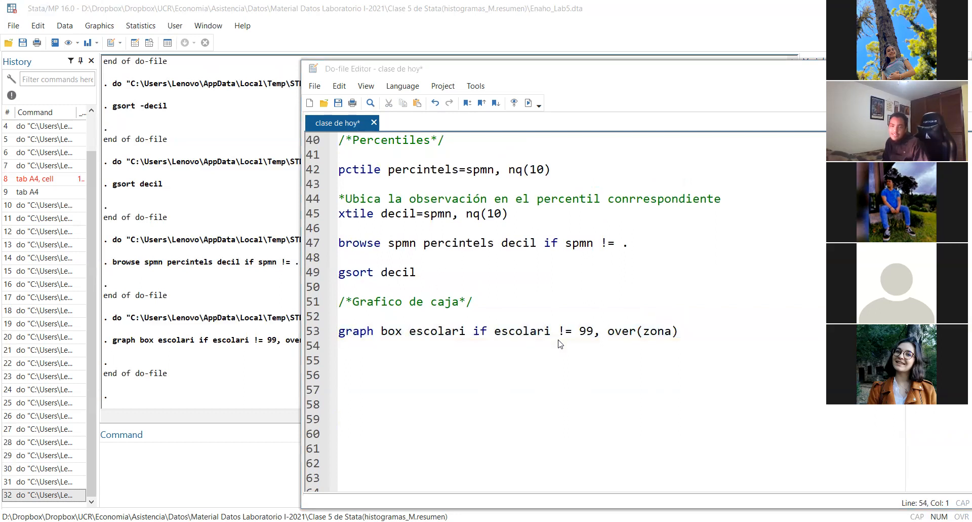
pyautogui.click(487, 366)
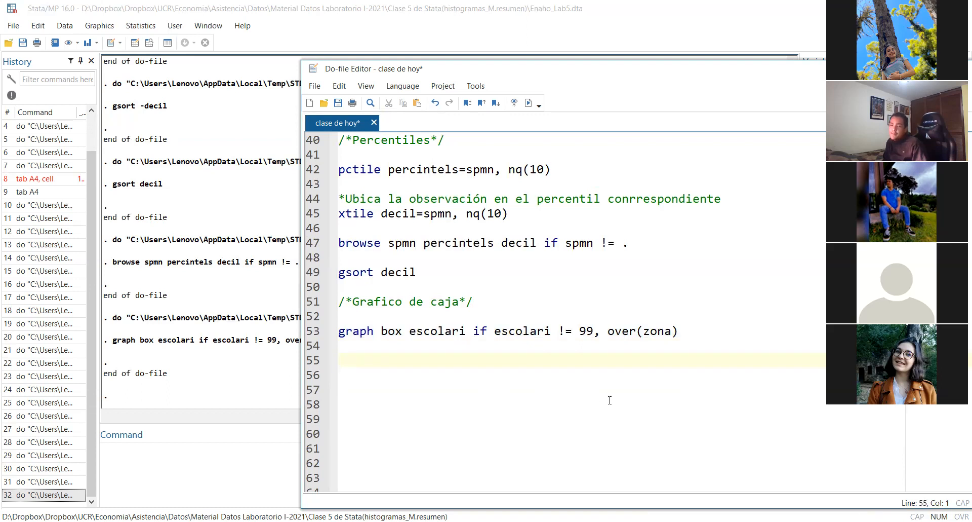
# Change "graph box" to "graph bar" on line 53 and run only that line to draw a bar chart
pyautogui.moveTo(400, 332); pyautogui.dragTo(391, 338)
pyautogui.write('ar')
pyautogui.tripleClick(677, 330)
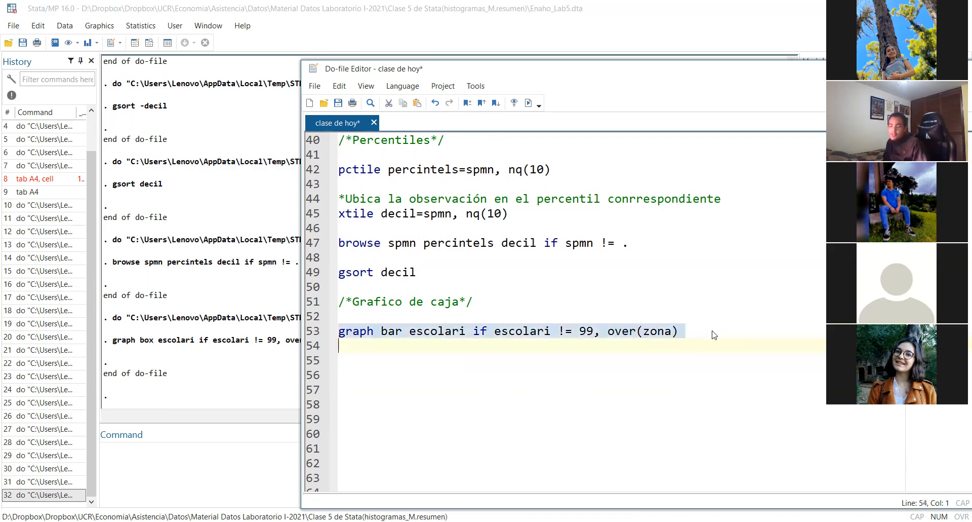
pyautogui.hotkey('ctrl', 'd')
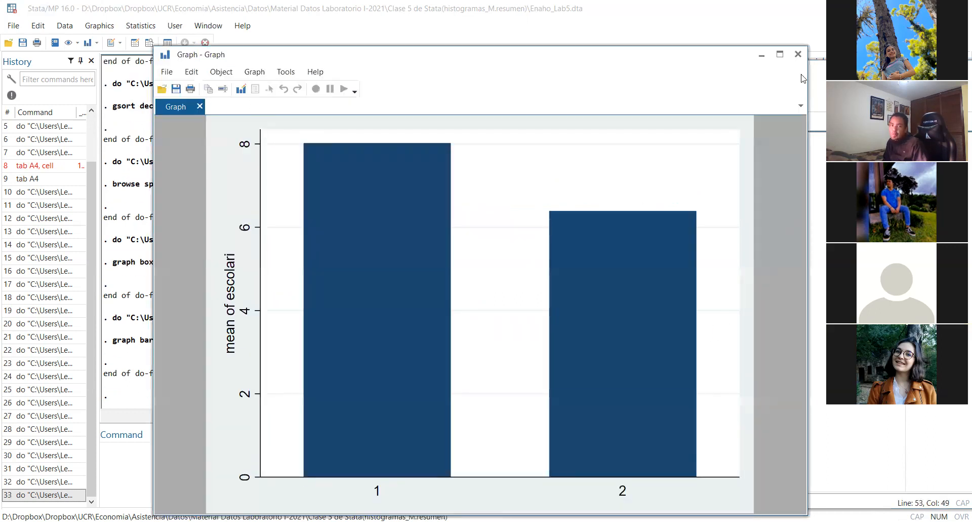
# Close the bar chart window and change the graph type on line 53 back to "box"
pyautogui.click(800, 53)
pyautogui.doubleClick(393, 331)
pyautogui.write('x')
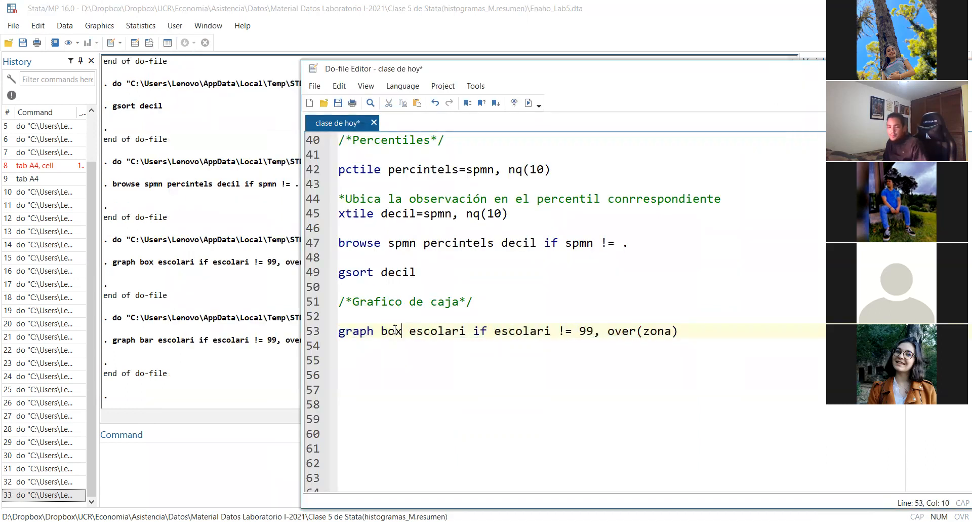
# Run only line 53 to redraw the vertical box plot of schooling by zone, and close the graph window
pyautogui.click(701, 325)
pyautogui.tripleClick(701, 325)
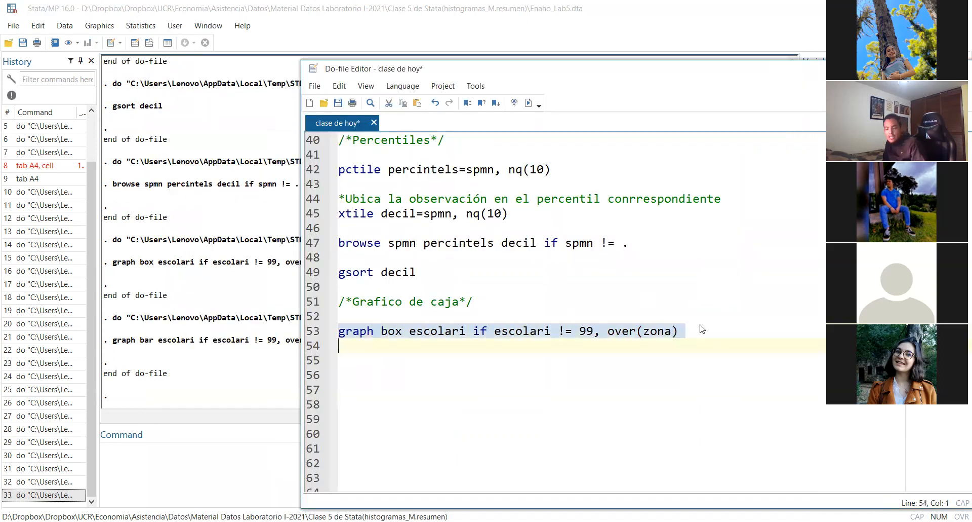
pyautogui.hotkey('ctrl', 'd')
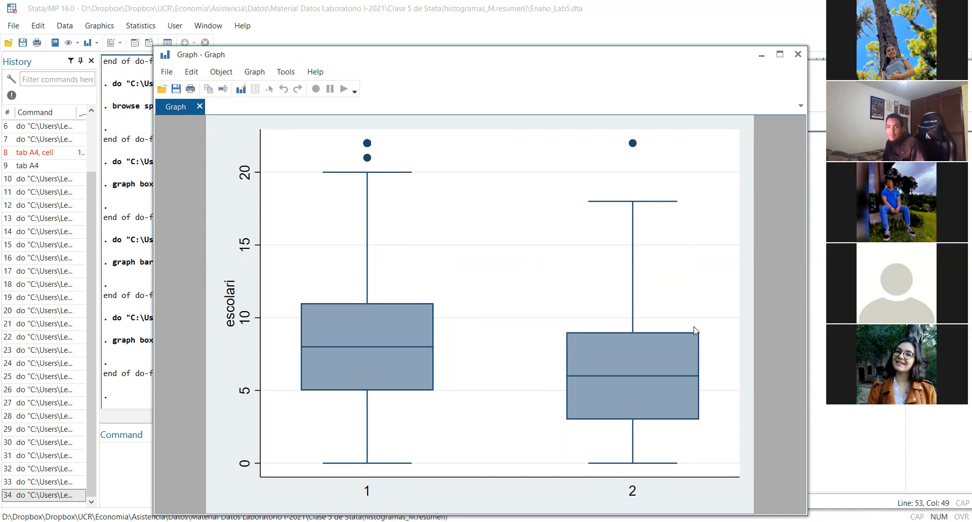
pyautogui.click(799, 57)
# Change "graph box" to "graph hbox" on line 53, run only that line, and close the resulting graph window
pyautogui.click(383, 331)
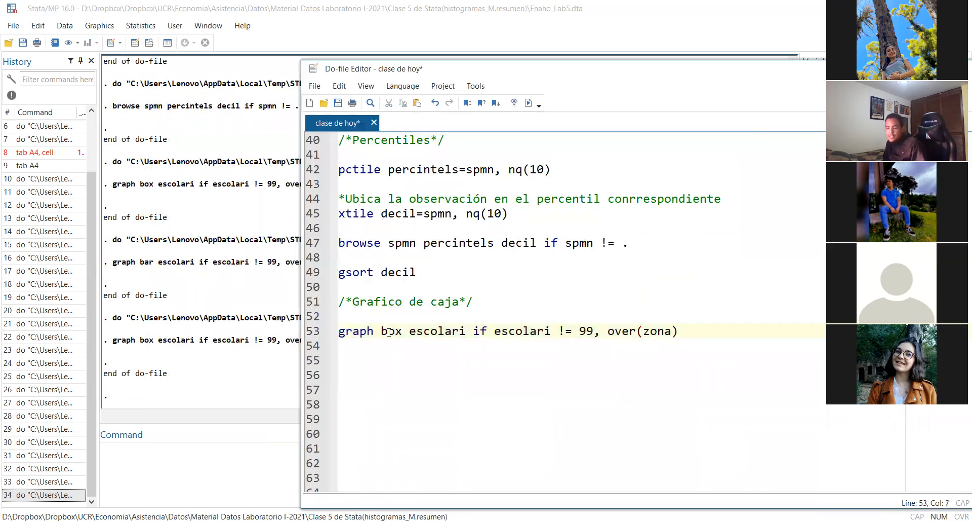
pyautogui.write('h')
pyautogui.click(729, 325)
pyautogui.press('Home')
pyautogui.hotkey('shift', 'End')
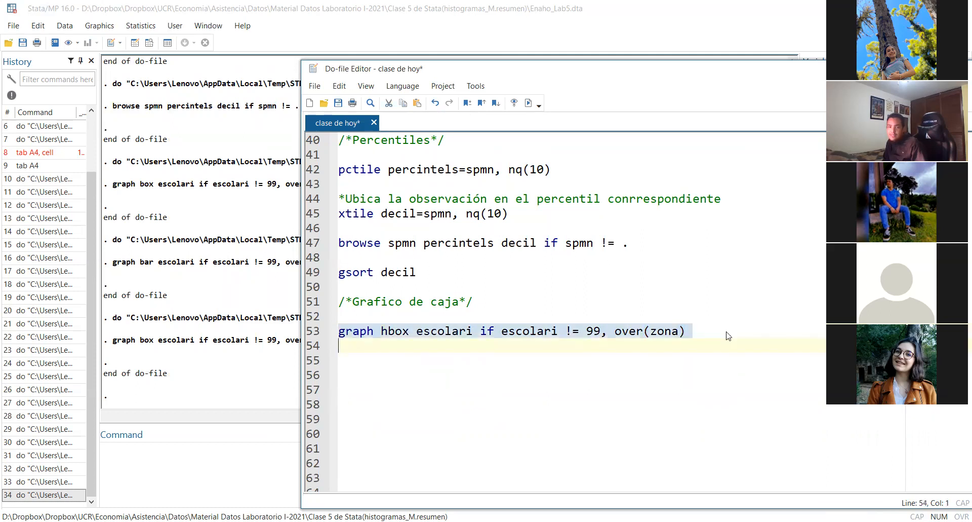
pyautogui.hotkey('ctrl', 'd')
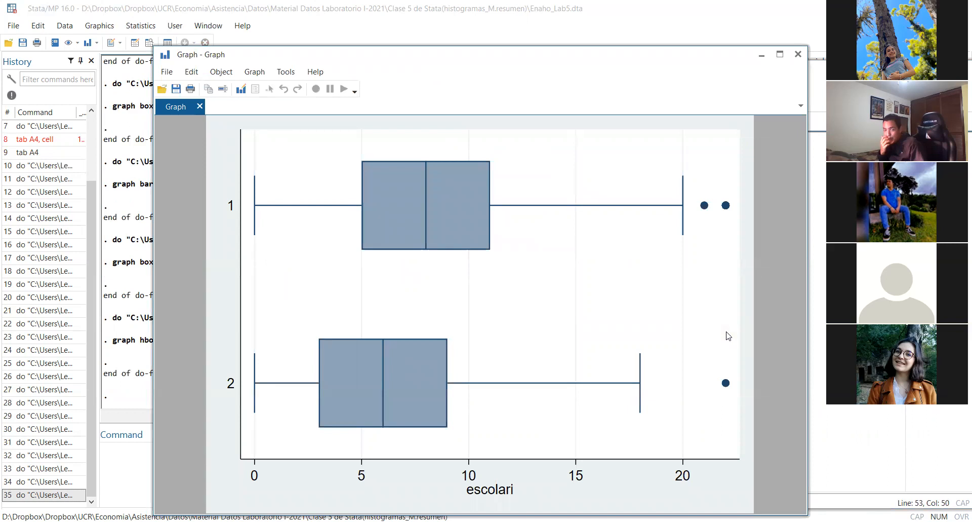
pyautogui.click(805, 59)
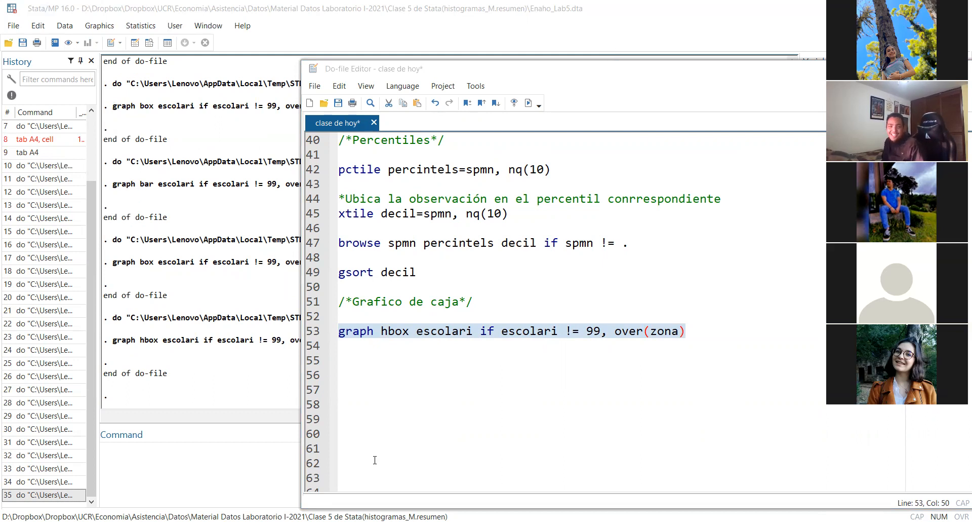
# Paste the prepared box plot command with A4 and CondAct grouping, titles and source note at line 55, run it, and view the graph
pyautogui.press('Down')
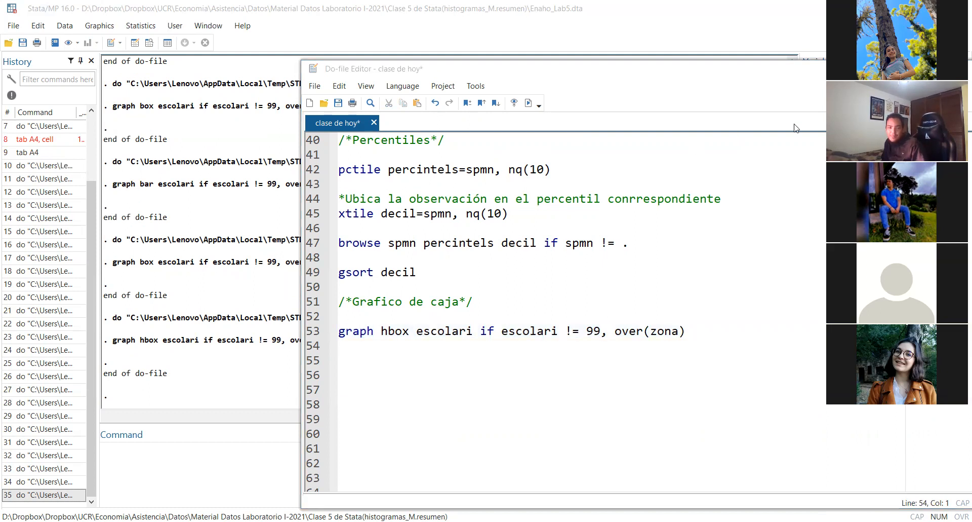
pyautogui.press('Return')
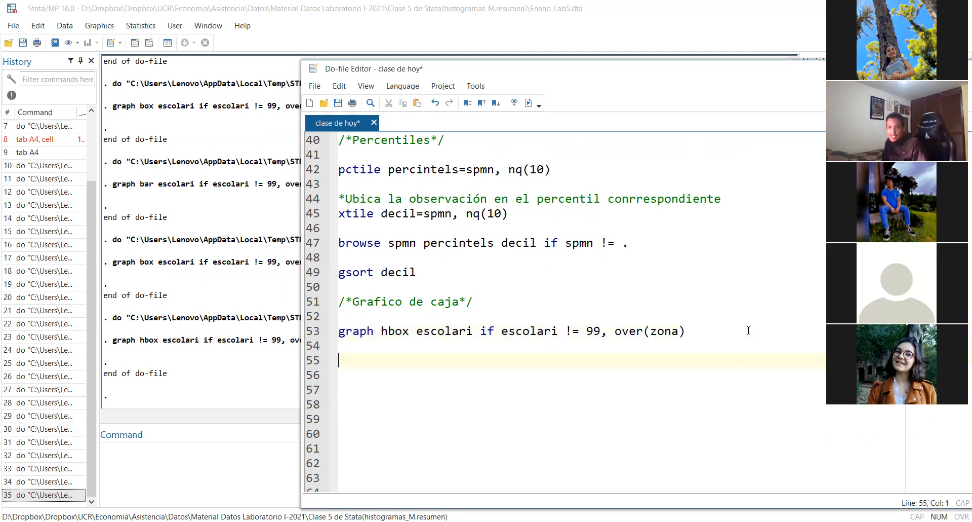
pyautogui.hotkey('ctrl', 'v')
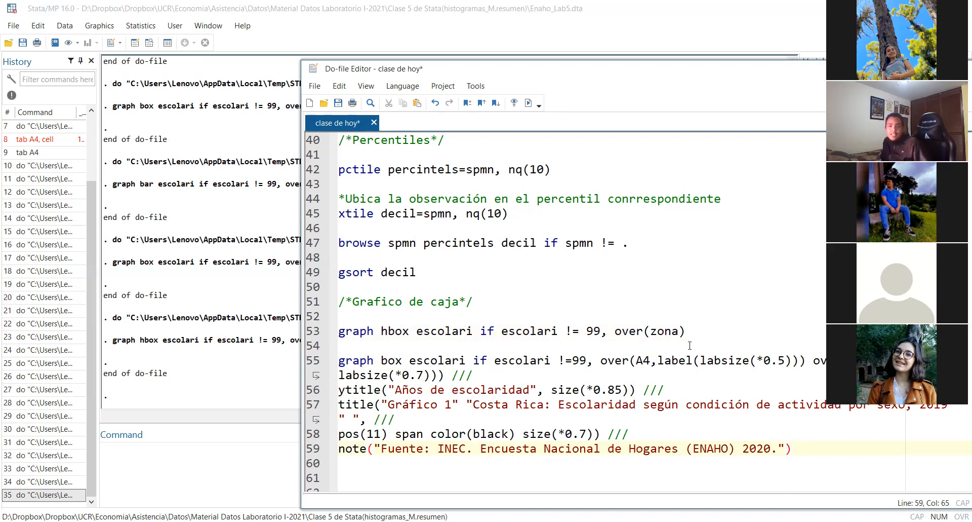
pyautogui.moveTo(833, 451); pyautogui.dragTo(317, 358)
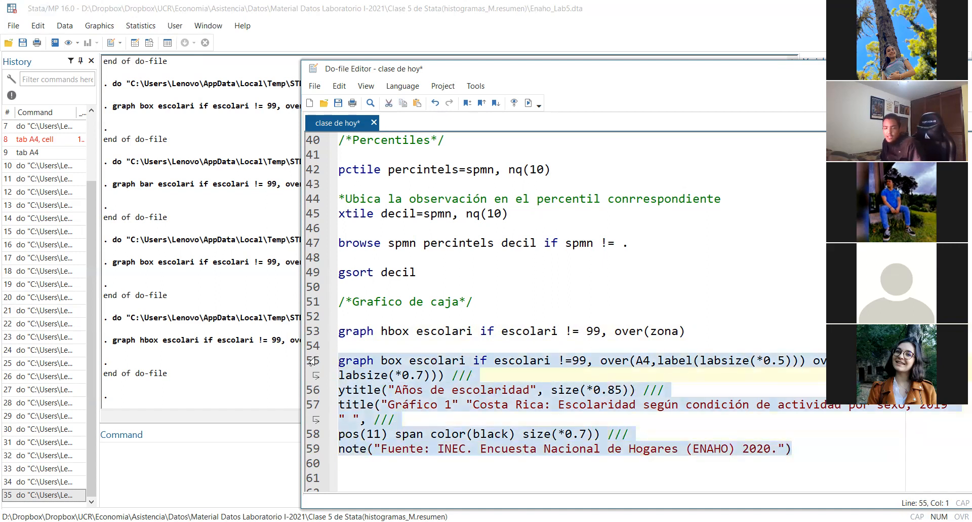
pyautogui.hotkey('ctrl', 'd')
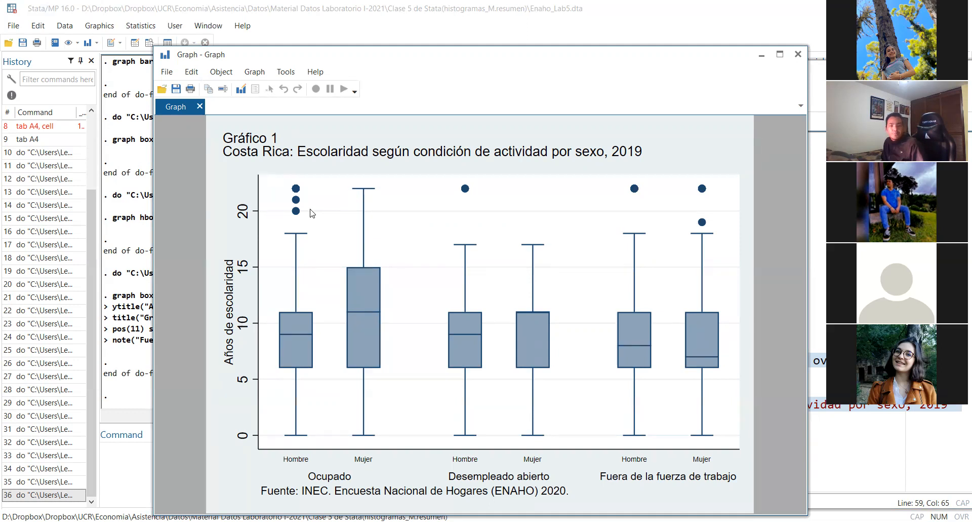
pyautogui.click(855, 331)
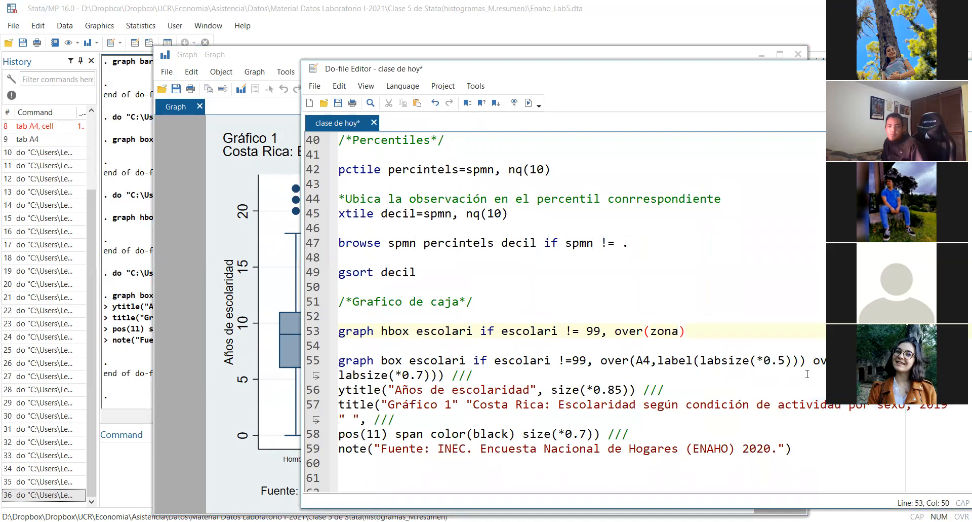
pyautogui.click(272, 239)
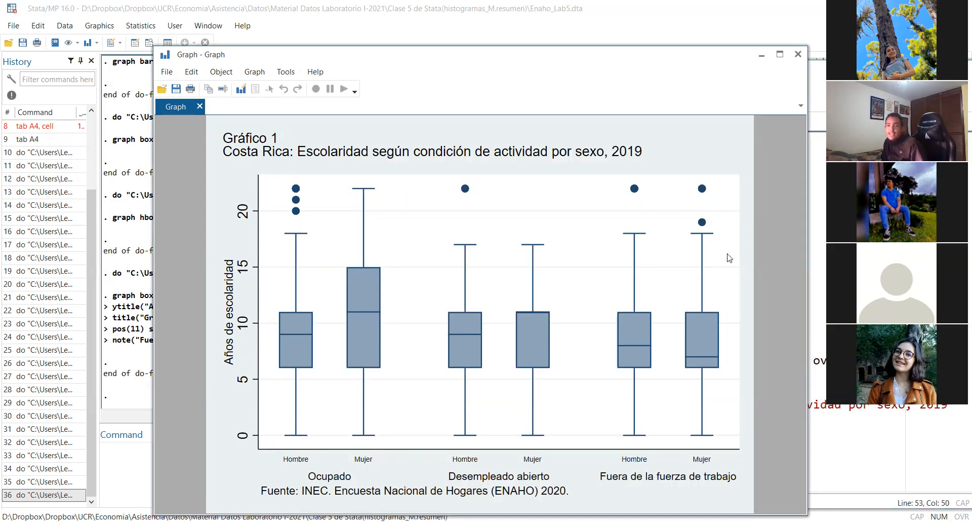
# Remove the condition "if escolari !=99" from line 55 and run the command on lines 55 to 59
pyautogui.click(822, 249)
pyautogui.moveTo(586, 361); pyautogui.dragTo(497, 364)
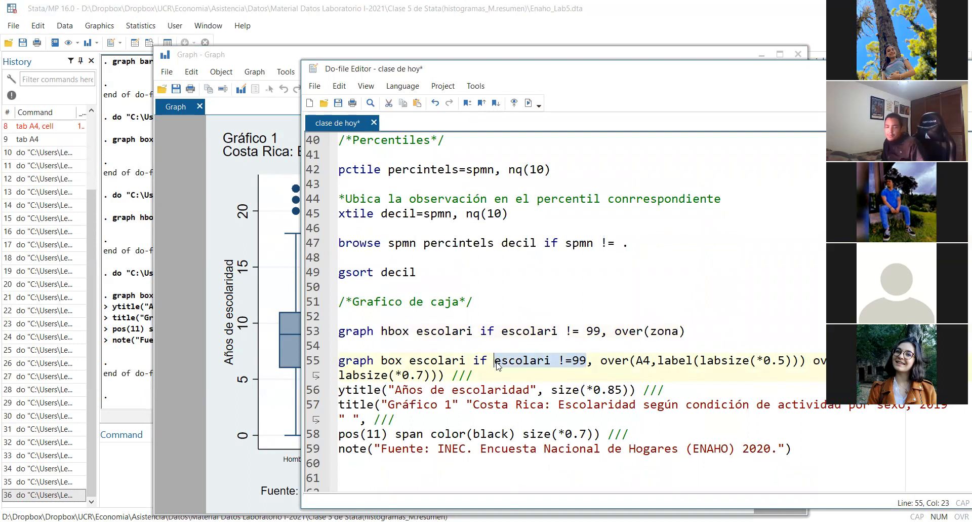
pyautogui.press('Delete')
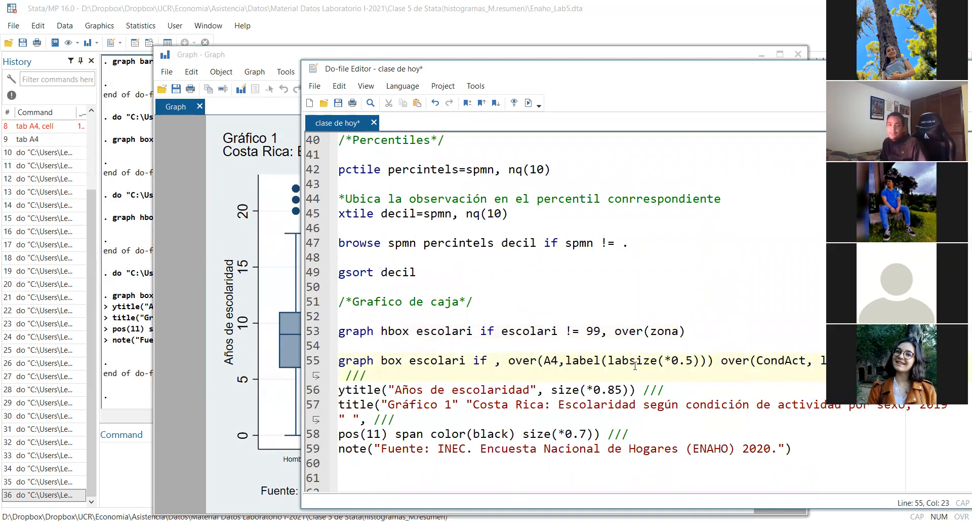
pyautogui.press('BackSpace')
pyautogui.press('BackSpace')
pyautogui.press('BackSpace')
pyautogui.press('BackSpace')
pyautogui.moveTo(798, 434); pyautogui.dragTo(325, 364)
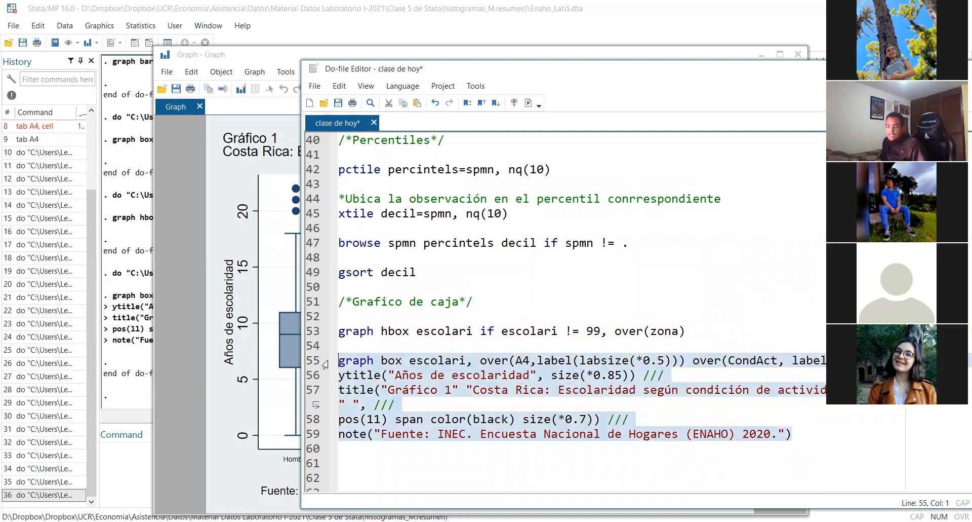
pyautogui.hotkey('ctrl', 'd')
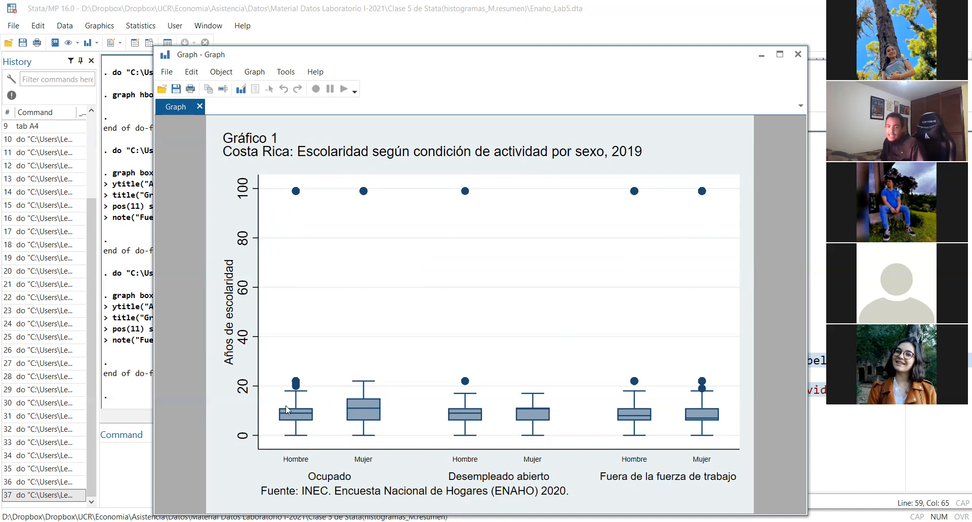
# Close the graph window, undo the last deletion on line 55, and run the box plot command with the bare "if"
pyautogui.click(798, 54)
pyautogui.hotkey('ctrl', 'z')
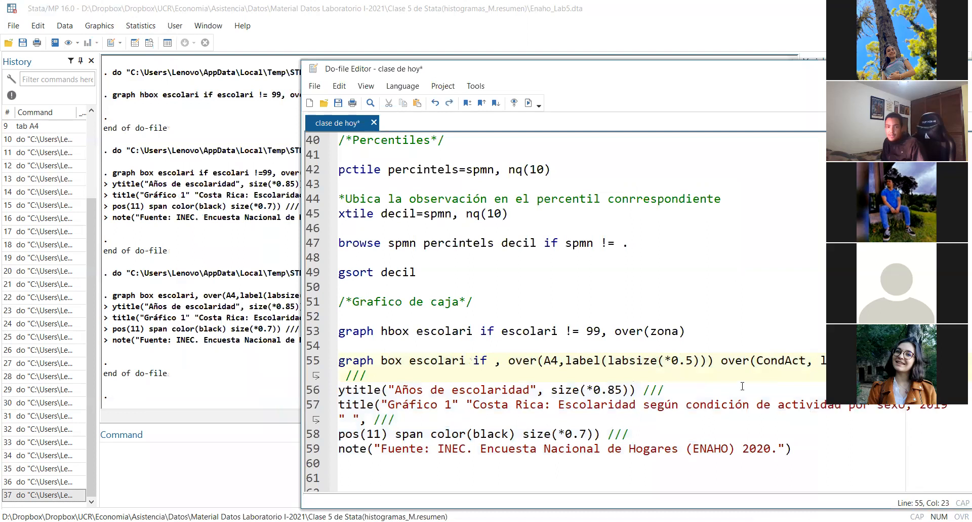
pyautogui.moveTo(791, 449); pyautogui.dragTo(323, 366)
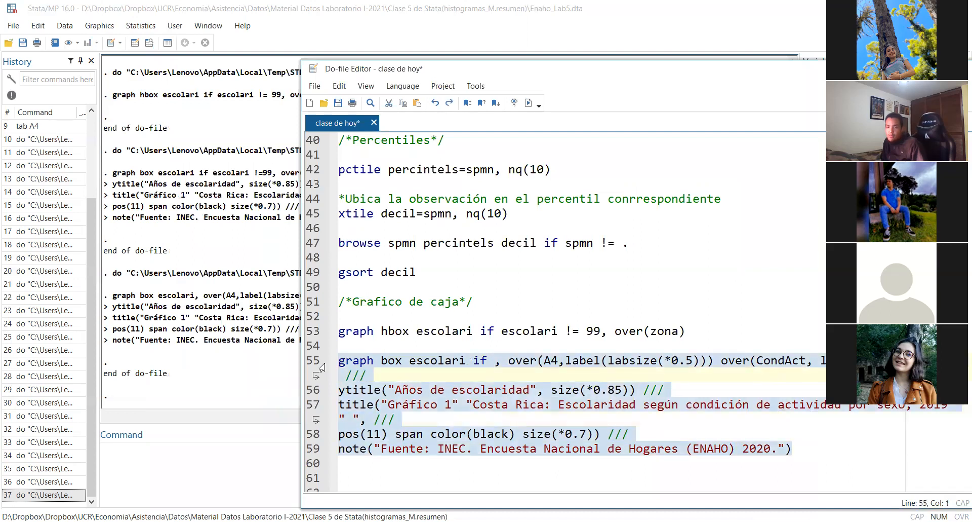
pyautogui.hotkey('ctrl', 'd')
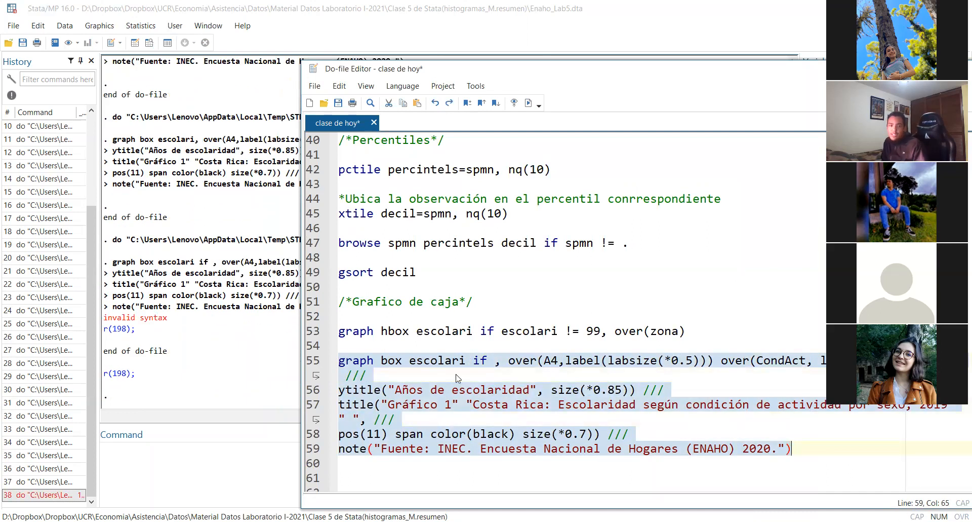
# Restore "escolari !=99" after "if" on line 55 and run the command on lines 55 to 59
pyautogui.click(487, 362)
pyautogui.hotkey('ctrl', 'v')
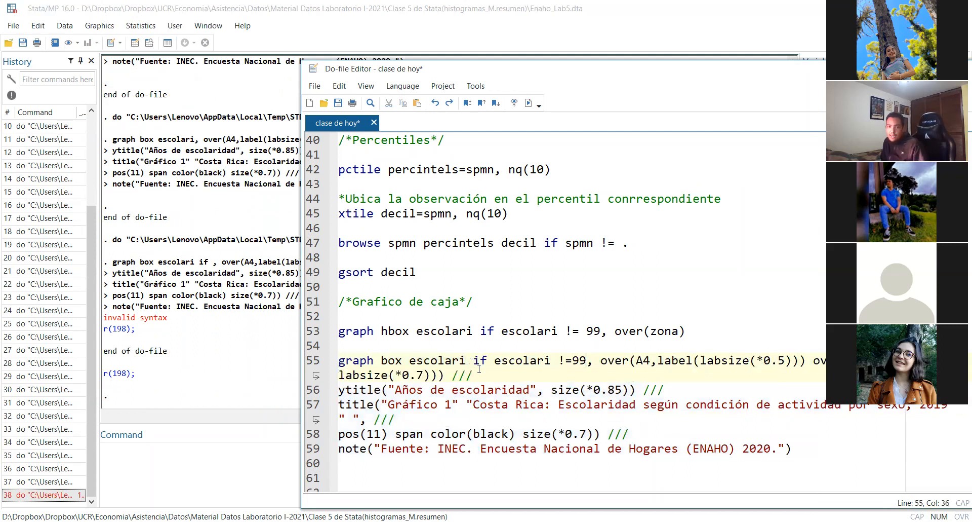
pyautogui.moveTo(806, 451); pyautogui.dragTo(324, 365)
pyautogui.hotkey('ctrl', 'd')
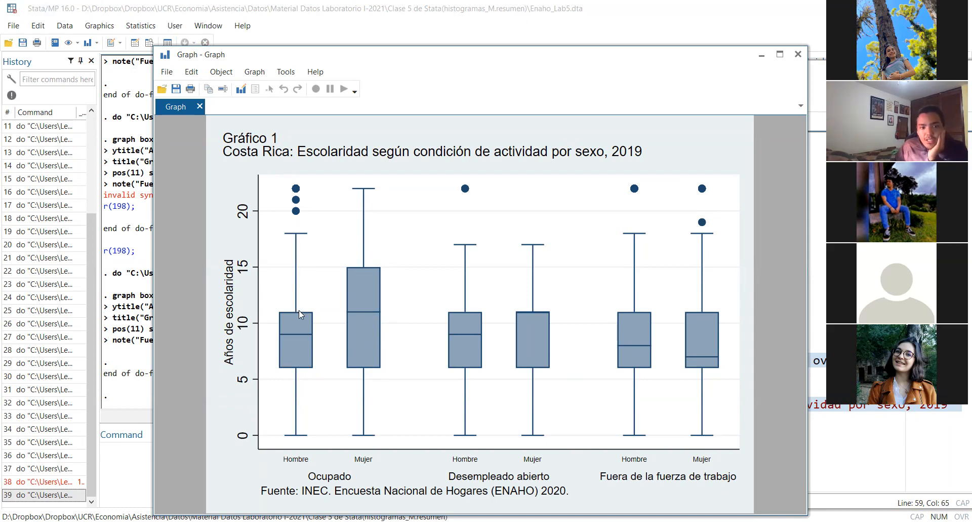
# Return to the do-file, change "graph box" to "graph hbox" on line 55, and run lines 55 to 59
pyautogui.hotkey('alt', 'Tab')
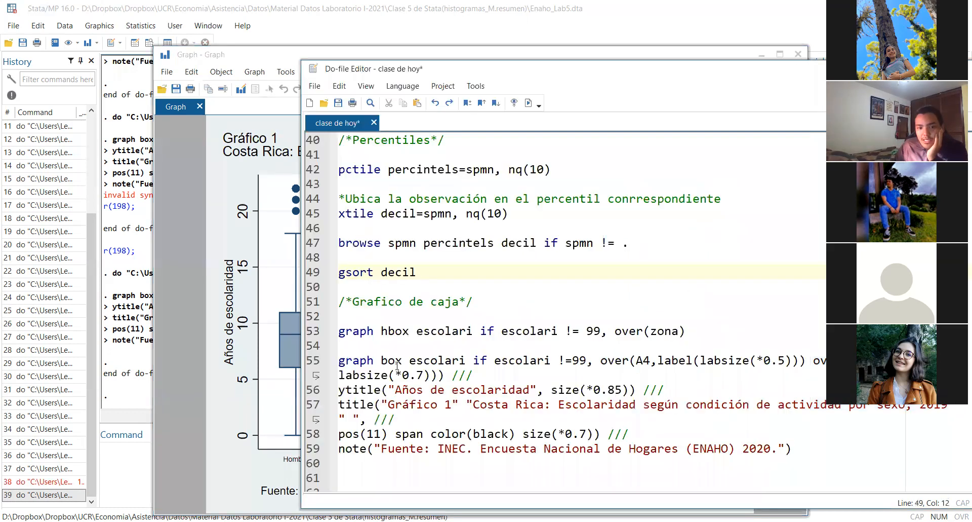
pyautogui.click(383, 361)
pyautogui.write('h')
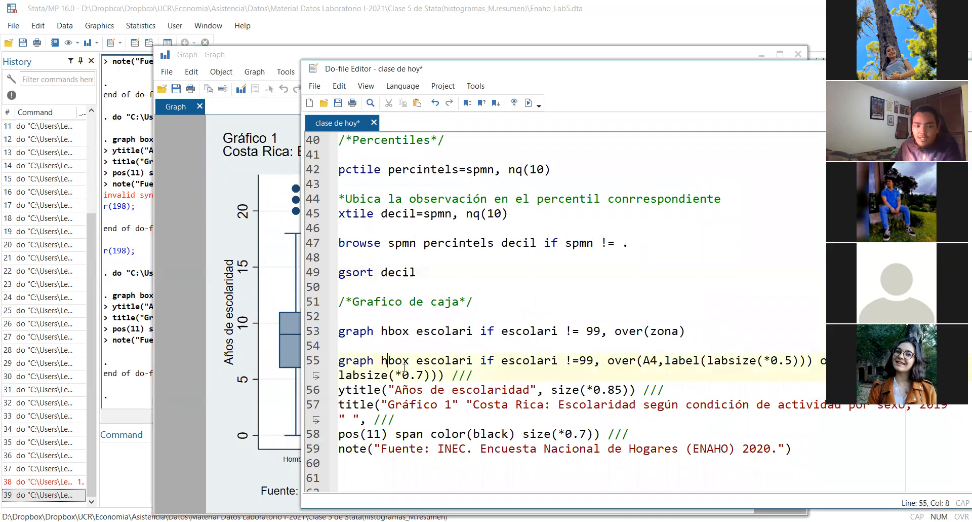
pyautogui.moveTo(797, 448); pyautogui.dragTo(299, 361)
pyautogui.hotkey('ctrl', 'd')
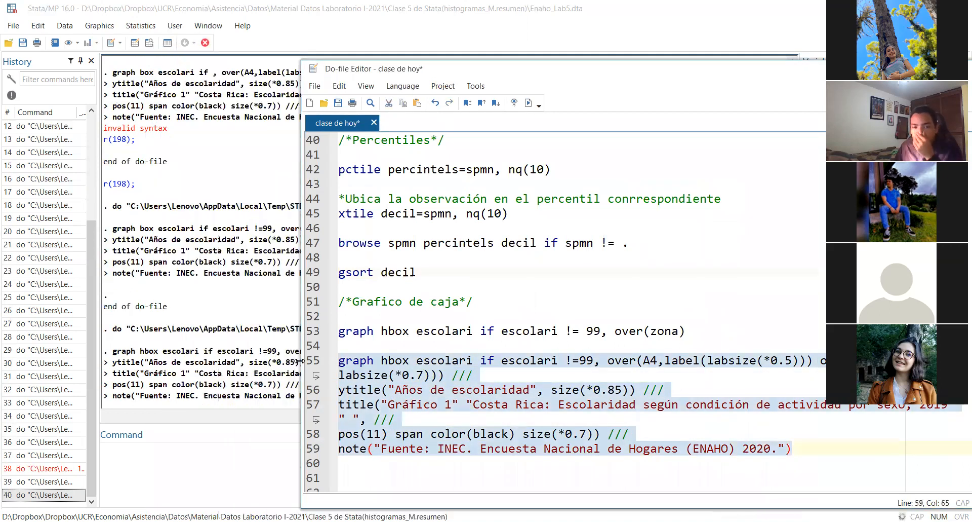
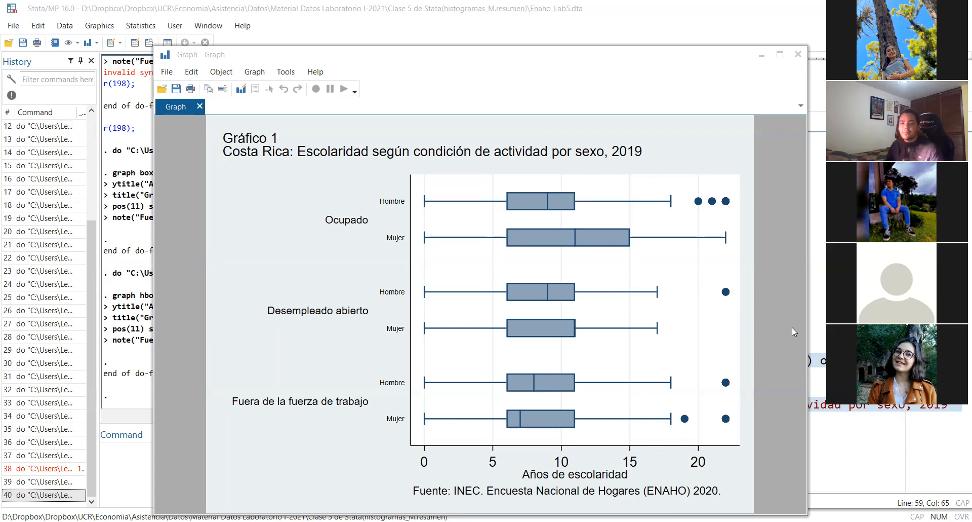
pyautogui.click(509, 390)
pyautogui.click(456, 390)
pyautogui.click(384, 392)
pyautogui.moveTo(474, 376); pyautogui.dragTo(451, 376)
pyautogui.click(452, 376)
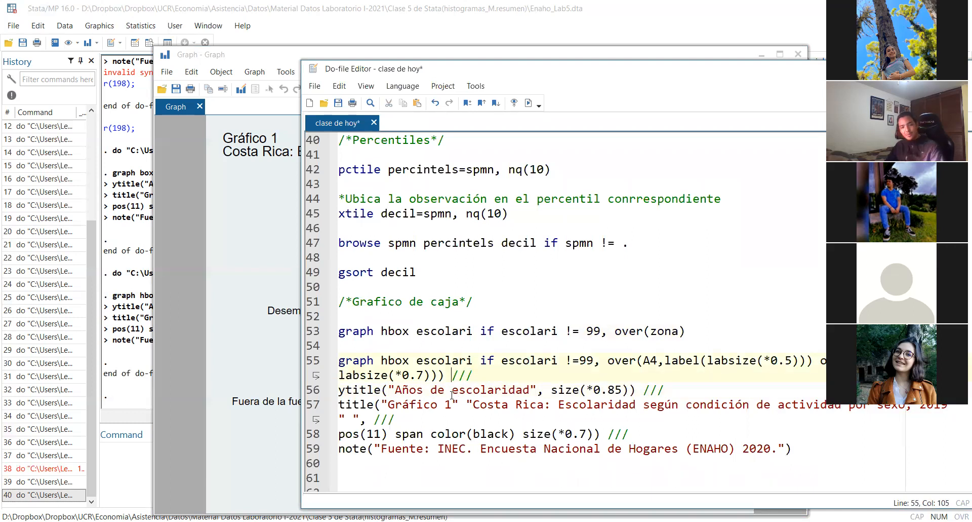
pyautogui.click(475, 377)
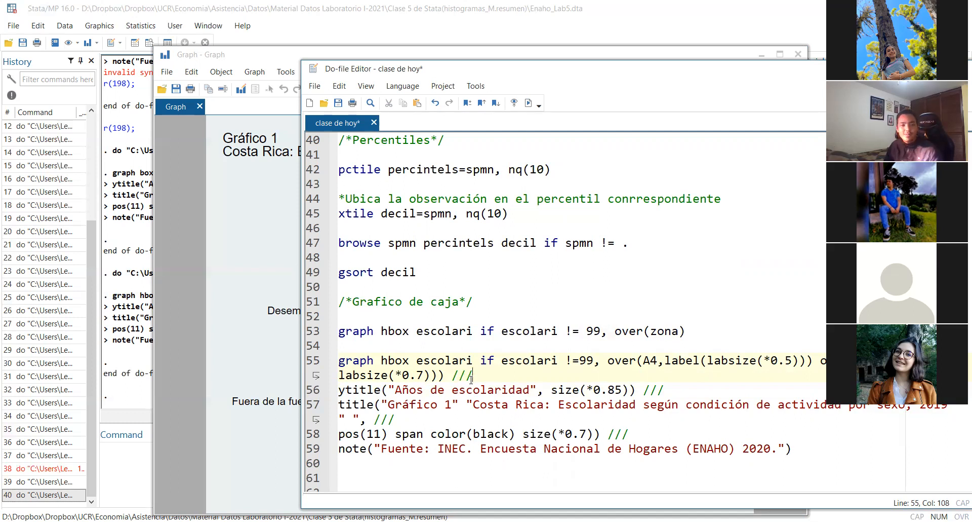
pyautogui.click(340, 390)
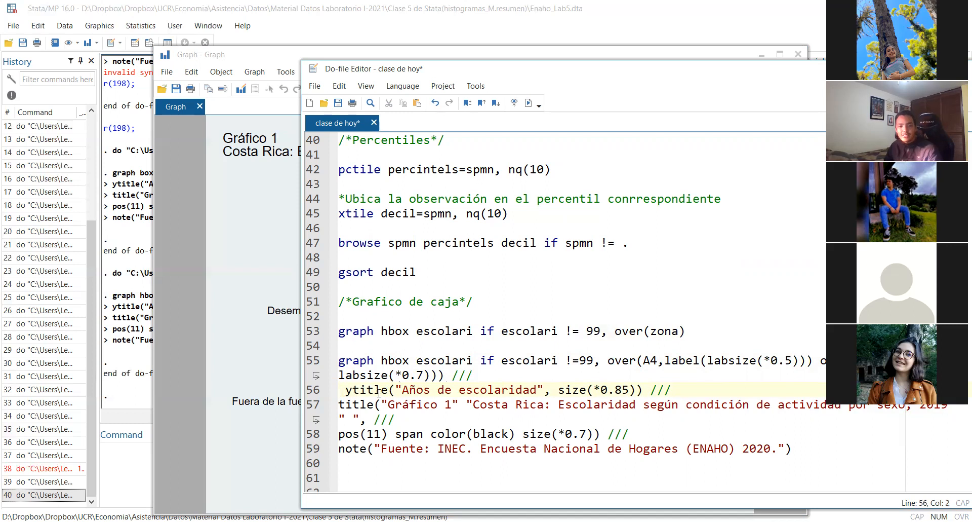
pyautogui.click(388, 390)
pyautogui.press('Home')
pyautogui.press('BackSpace')
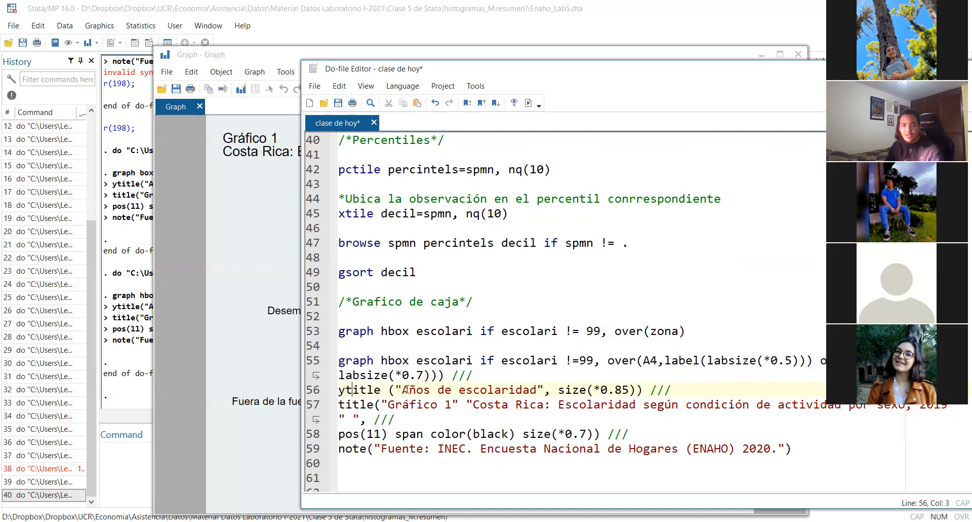
pyautogui.hotkey('ctrl', 'Right')
pyautogui.press('BackSpace')
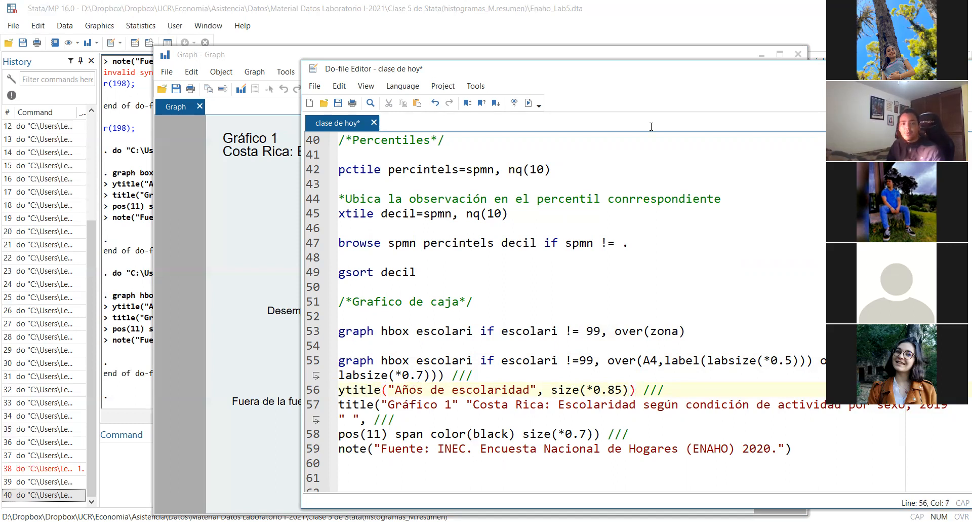
pyautogui.hotkey('alt', 'Tab')
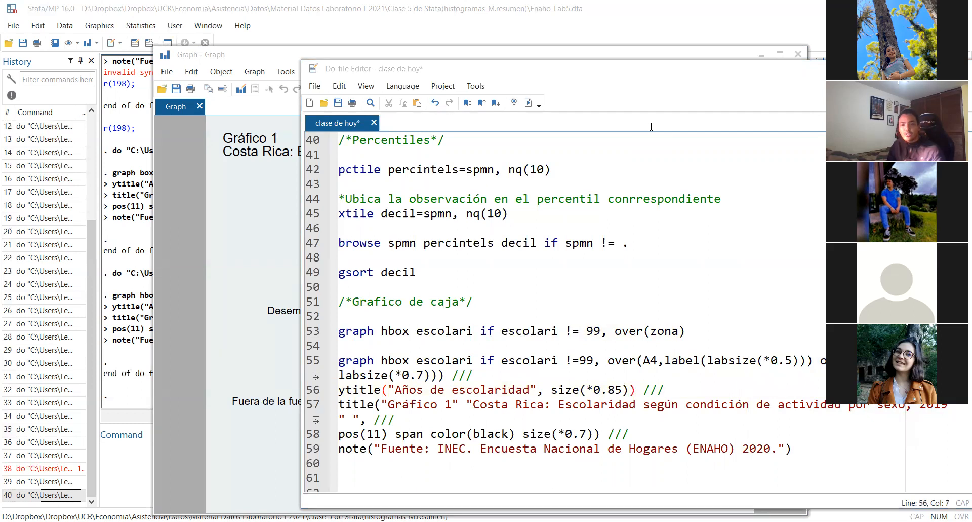
pyautogui.doubleClick(647, 362)
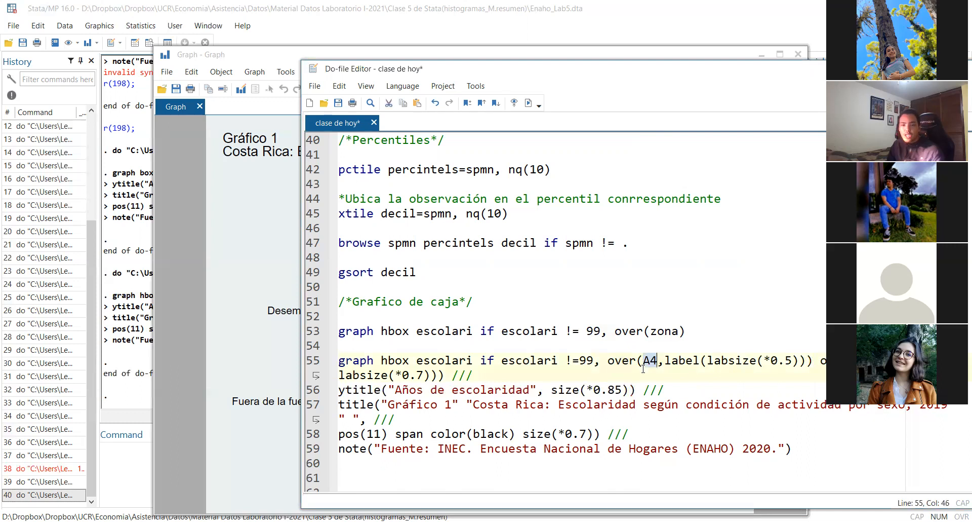
pyautogui.click(834, 360)
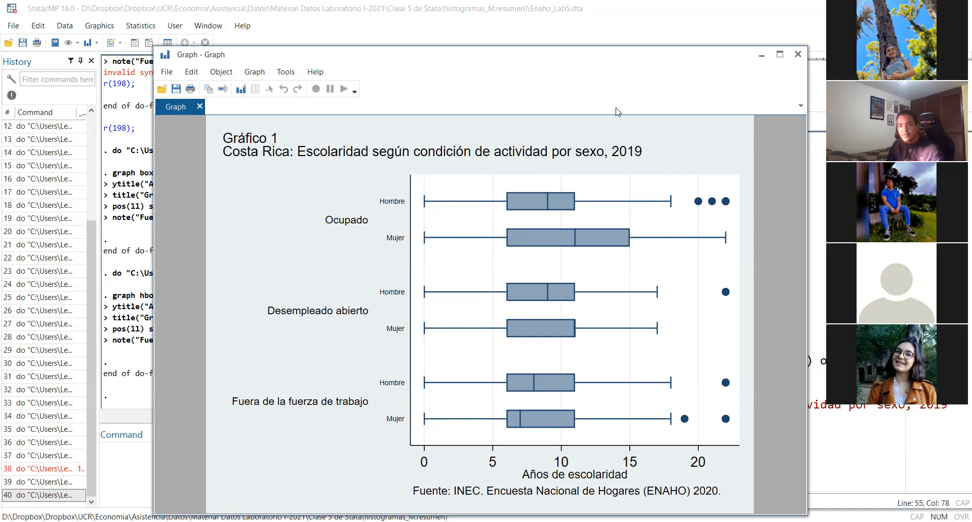
# Minimize the graph window and add the comment "/*Grafico de tallo hojas*/" on line 61, modelled on the box plot comment
pyautogui.click(758, 58)
pyautogui.click(380, 347)
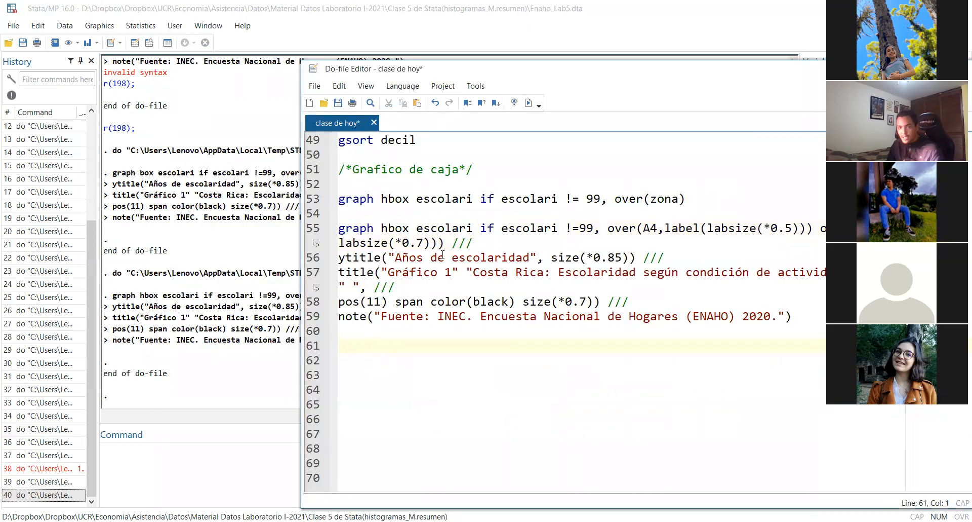
pyautogui.tripleClick(495, 172)
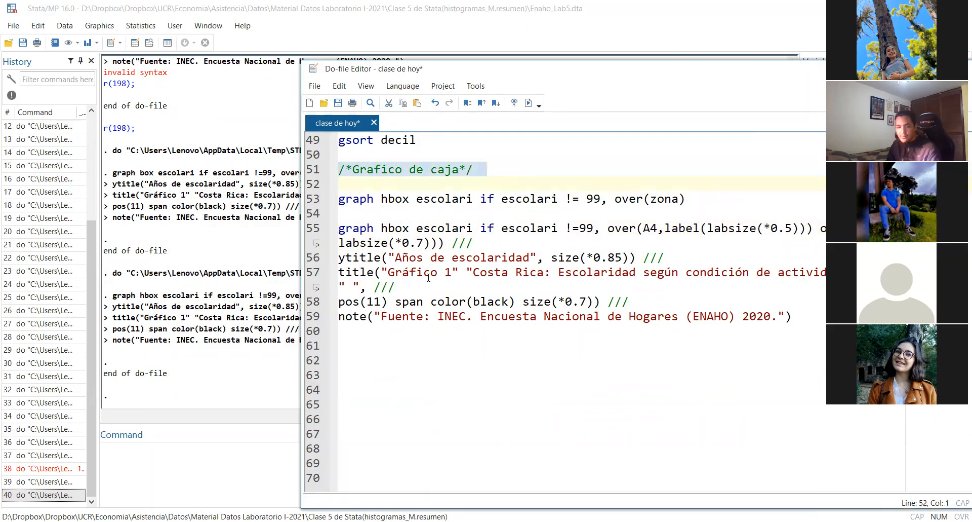
pyautogui.hotkey('ctrl', 'c')
pyautogui.click(440, 347)
pyautogui.hotkey('ctrl', 'v')
pyautogui.doubleClick(440, 346)
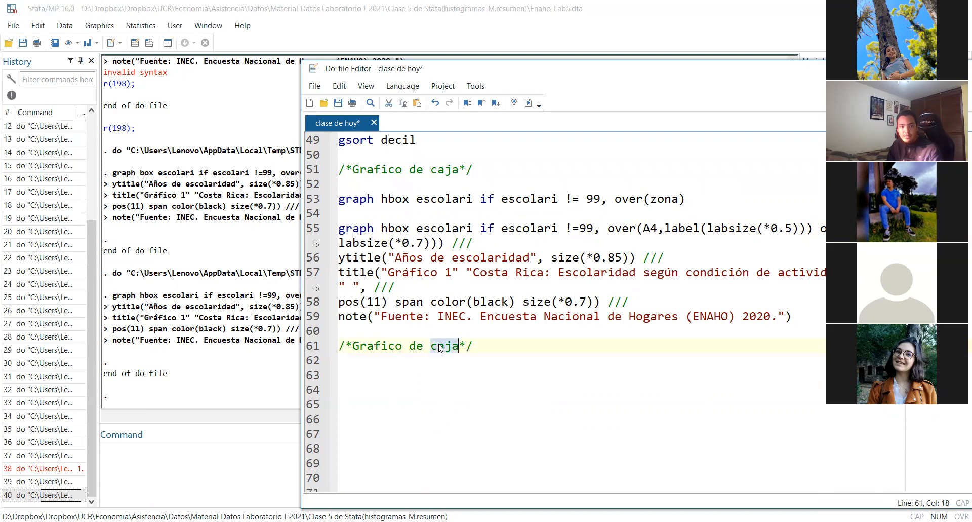
pyautogui.write('ta')
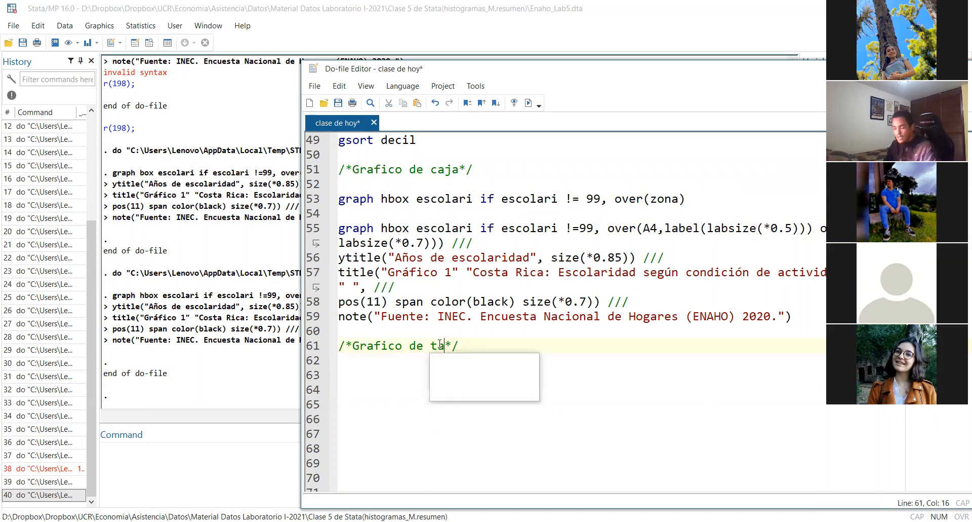
pyautogui.write('llo hojas')
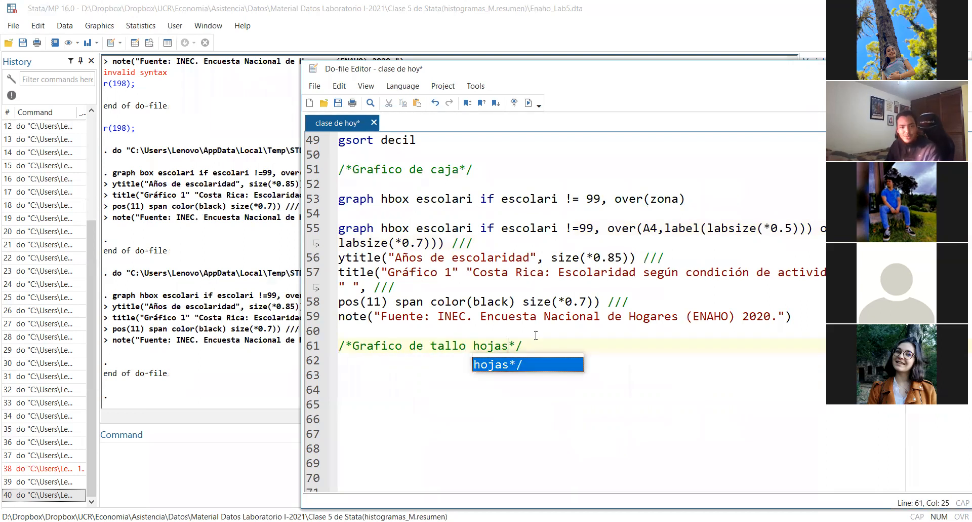
pyautogui.click(533, 349)
pyautogui.press('Return')
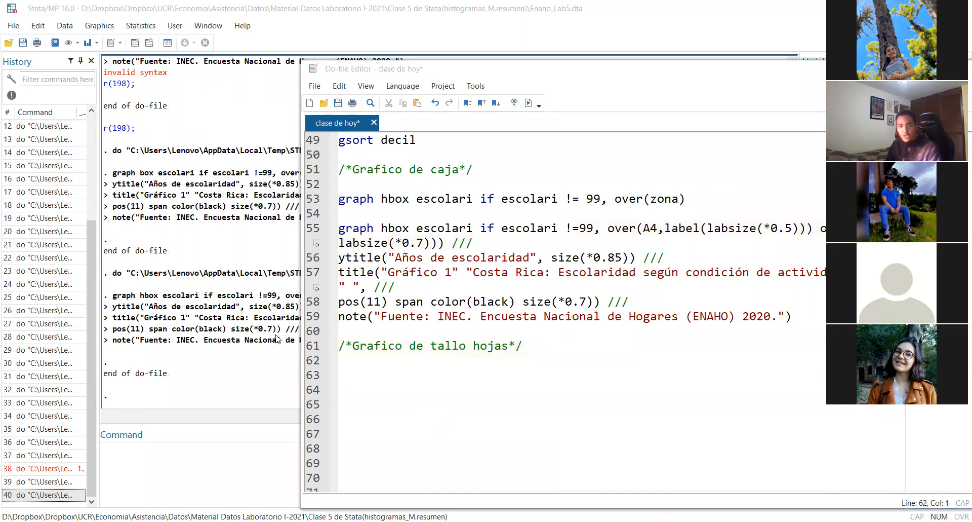
# Write the command "stem edad if region == 1 & A4 == 2" on line 62, below the stem-and-leaf comment
pyautogui.write('stem ')
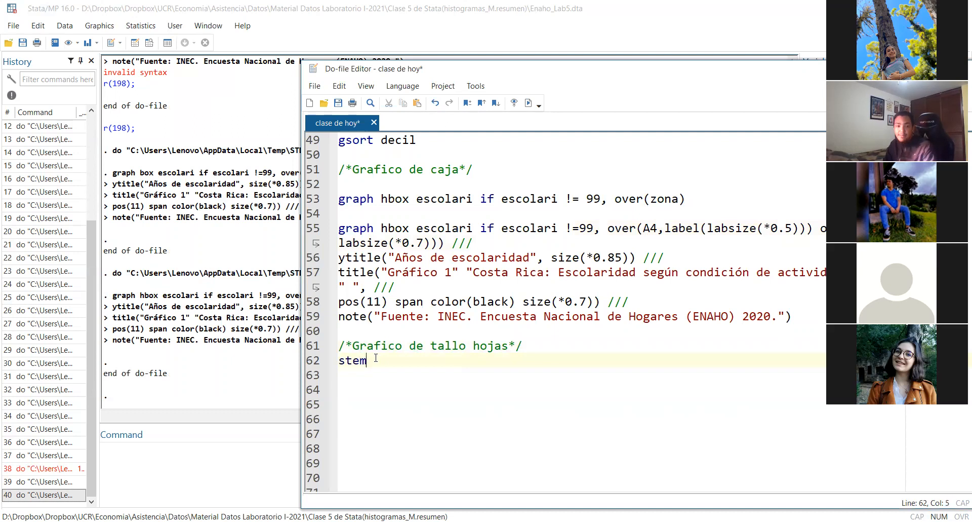
pyautogui.write('ed')
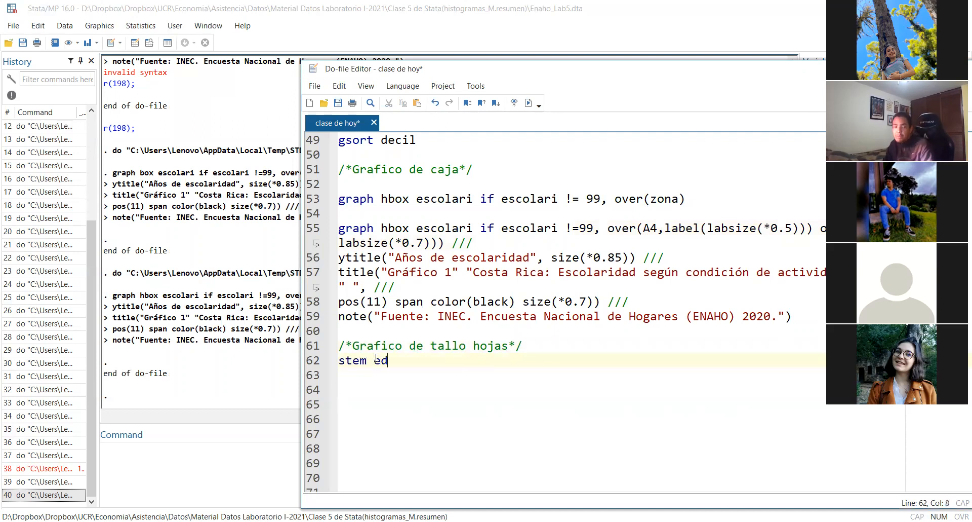
pyautogui.write('ad if')
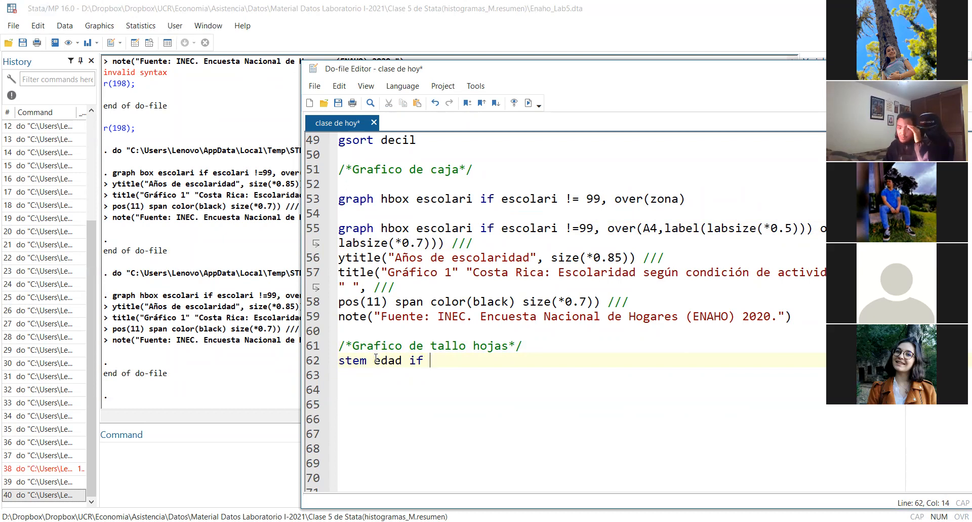
pyautogui.write('region == 1')
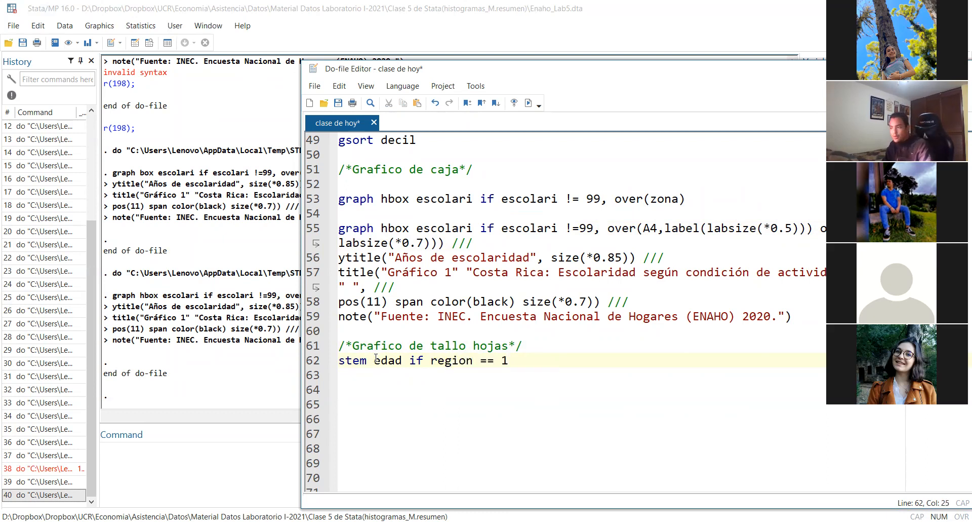
pyautogui.write(' /')
pyautogui.press('BackSpace')
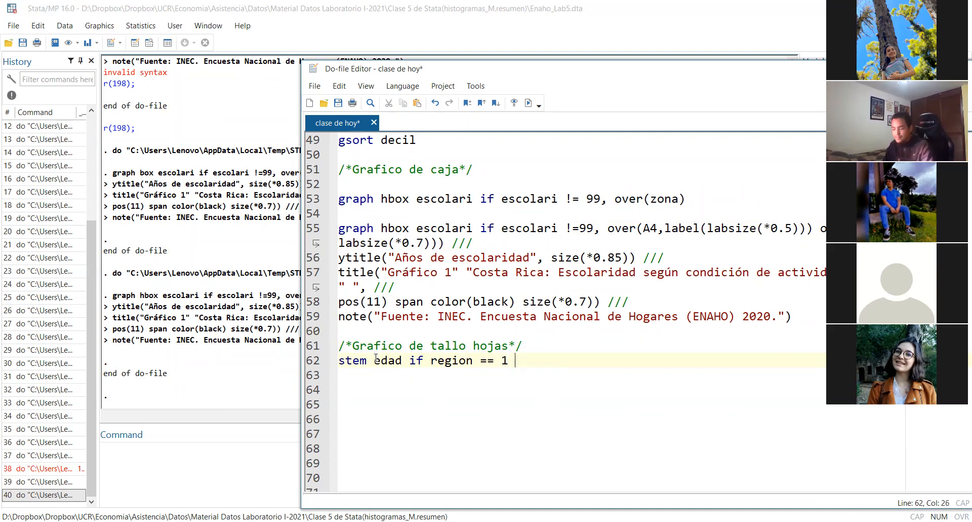
pyautogui.write('&')
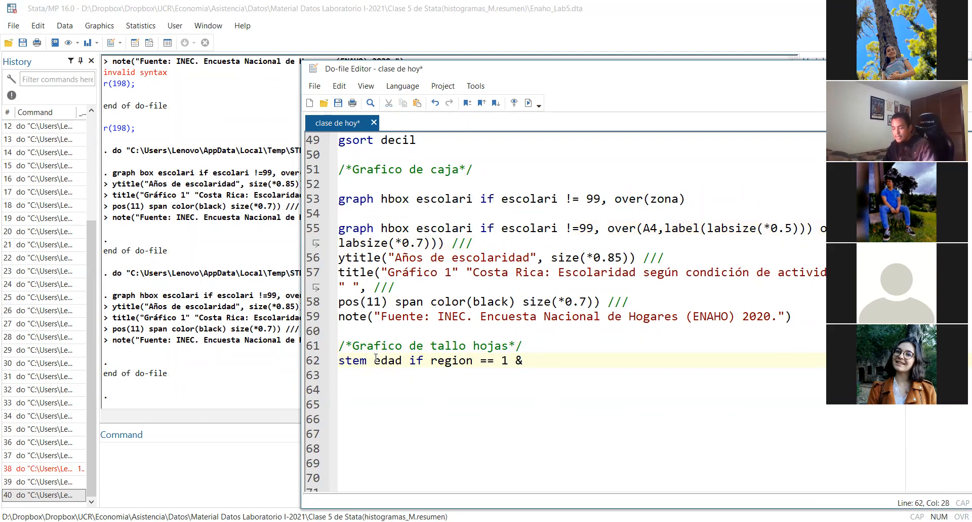
pyautogui.write(' a')
pyautogui.press('BackSpace')
pyautogui.write('A')
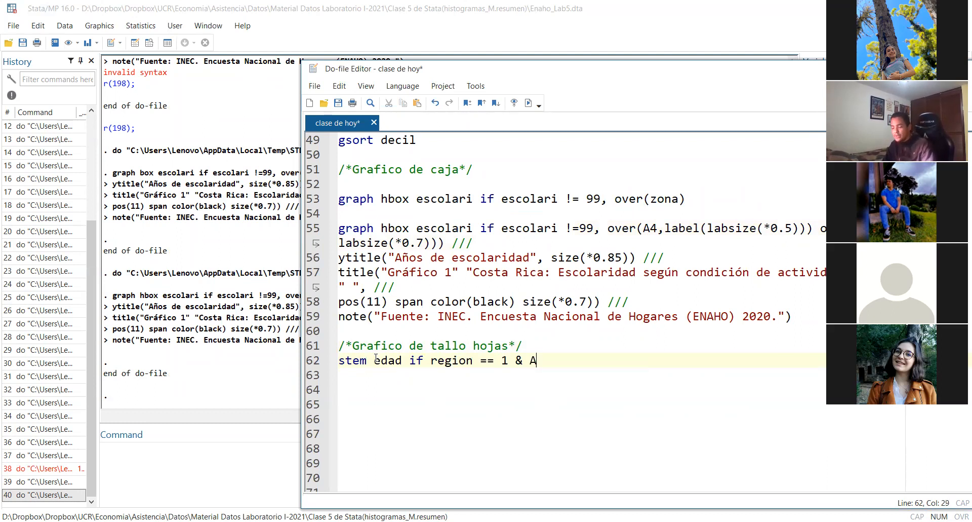
pyautogui.write('4 ==')
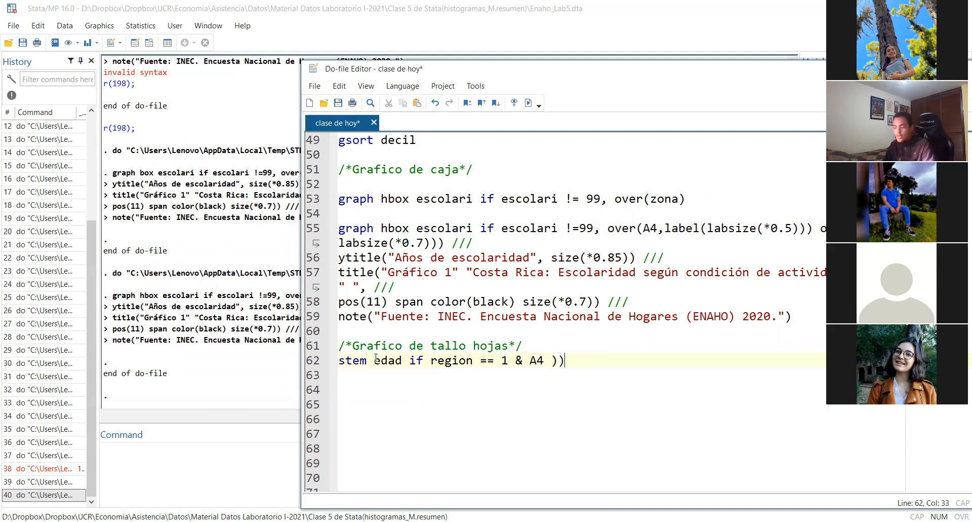
pyautogui.write(' 2')
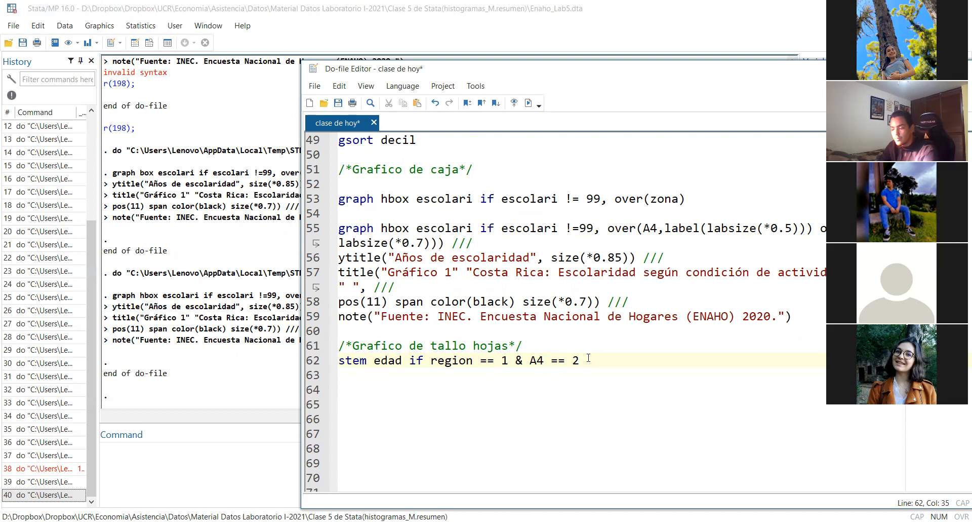
# Run only the stem command on line 62 of the do-file
pyautogui.moveTo(515, 364); pyautogui.dragTo(522, 369)
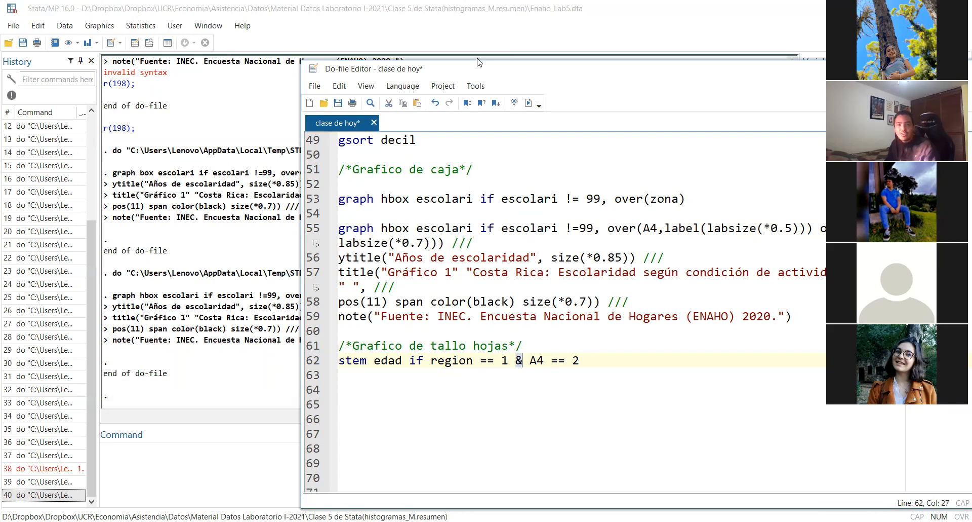
pyautogui.hotkey('alt', 'Tab')
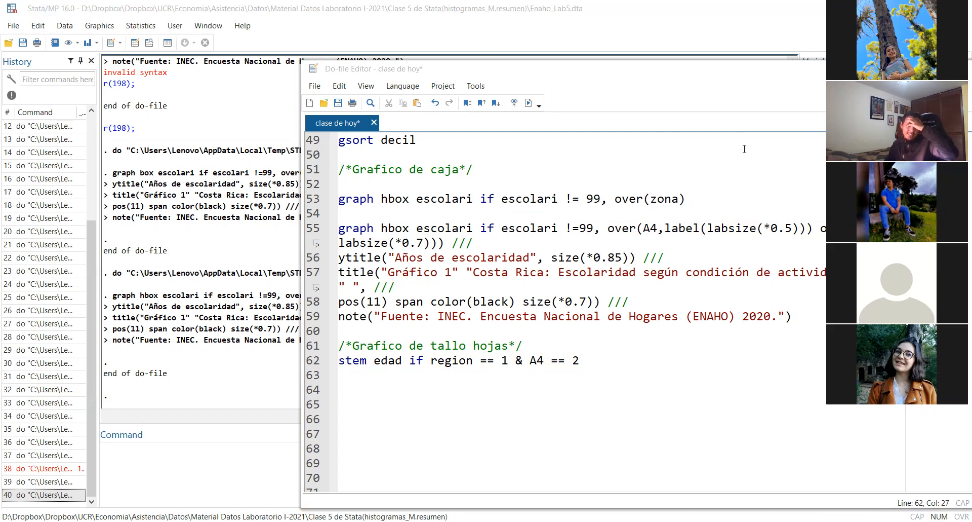
pyautogui.tripleClick(599, 358)
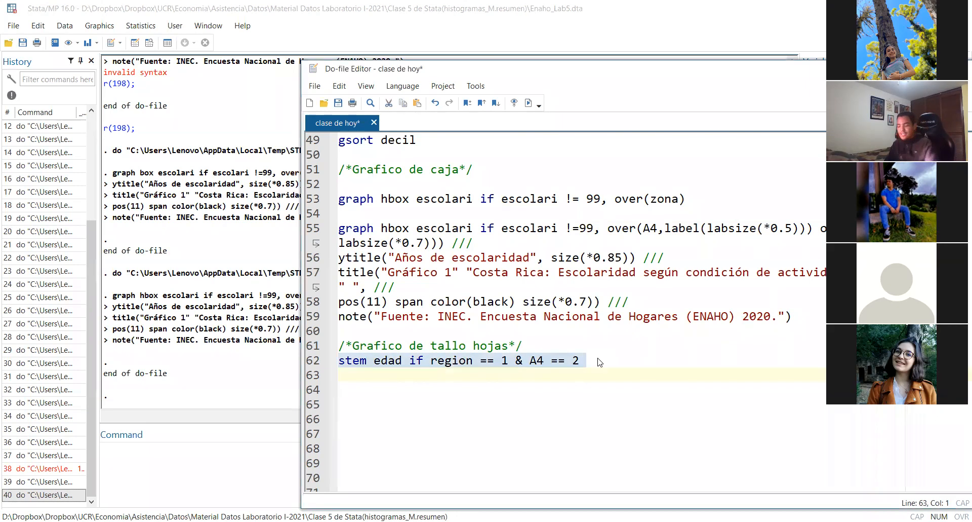
pyautogui.hotkey('ctrl', 'd')
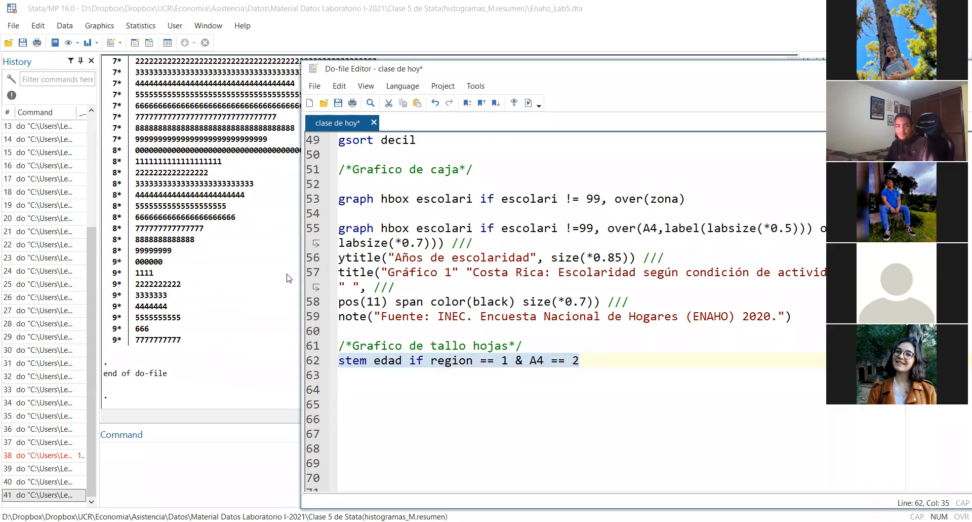
# Examine the stem-and-leaf plot of edad in the Results window, from its first rows down to the higher ages
pyautogui.click(273, 268)
pyautogui.scroll(4, 321, 270)
pyautogui.scroll(12, 320, 269)
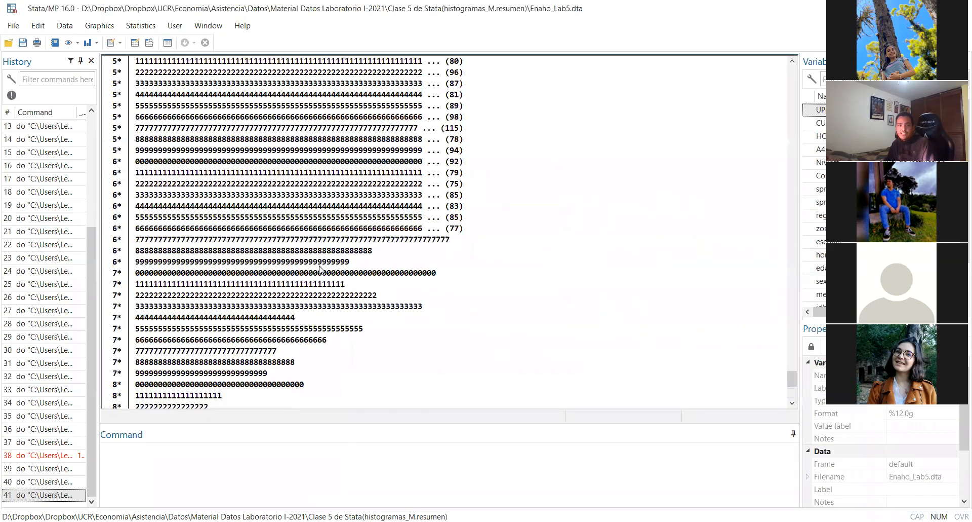
pyautogui.scroll(11, 320, 270)
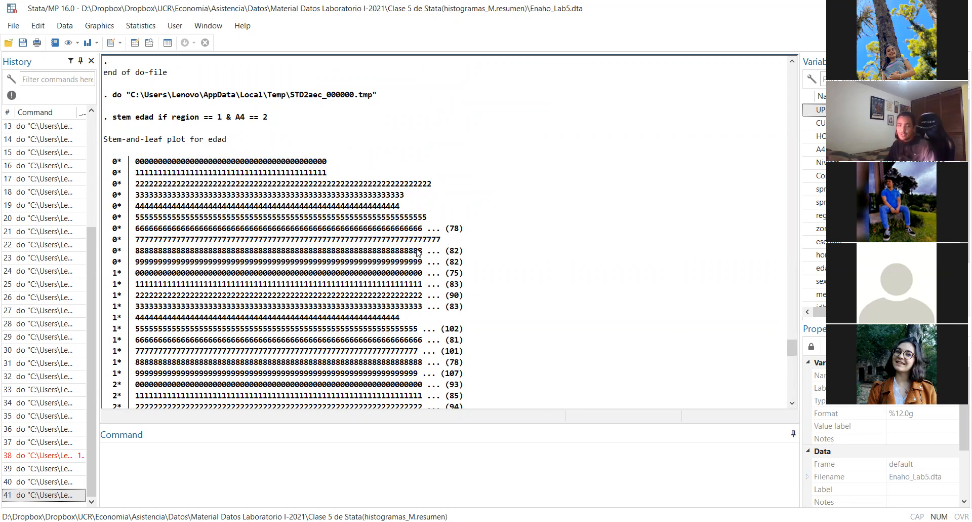
pyautogui.scroll(-11, 433, 351)
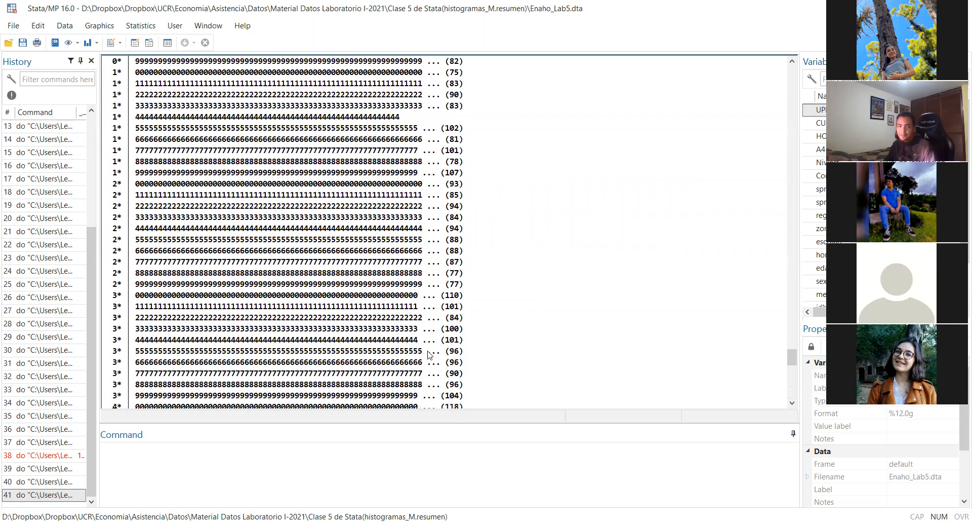
pyautogui.scroll(-8, 427, 349)
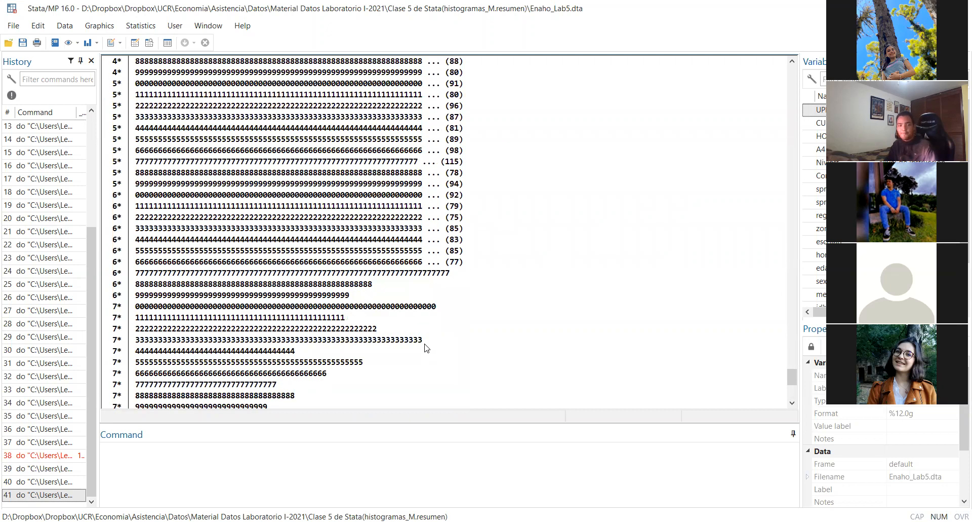
pyautogui.scroll(20, 425, 347)
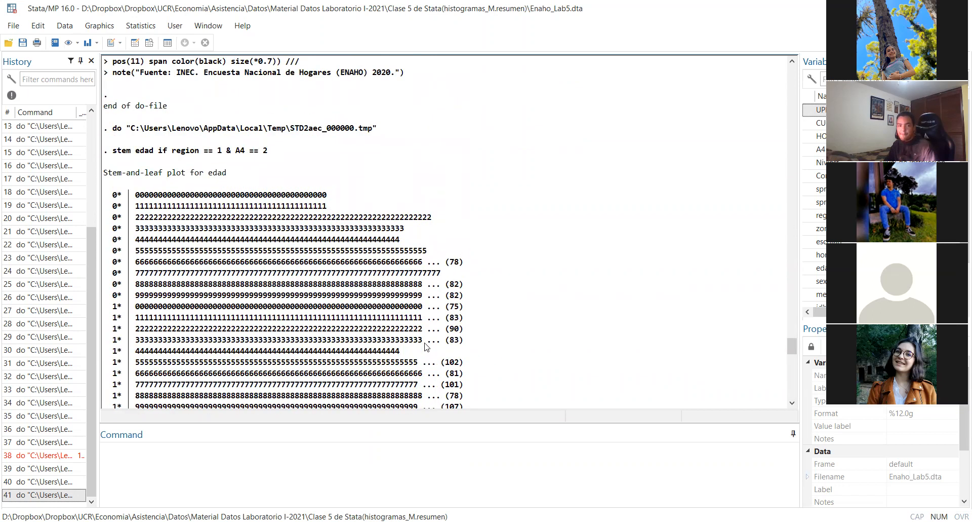
pyautogui.scroll(-1, 426, 347)
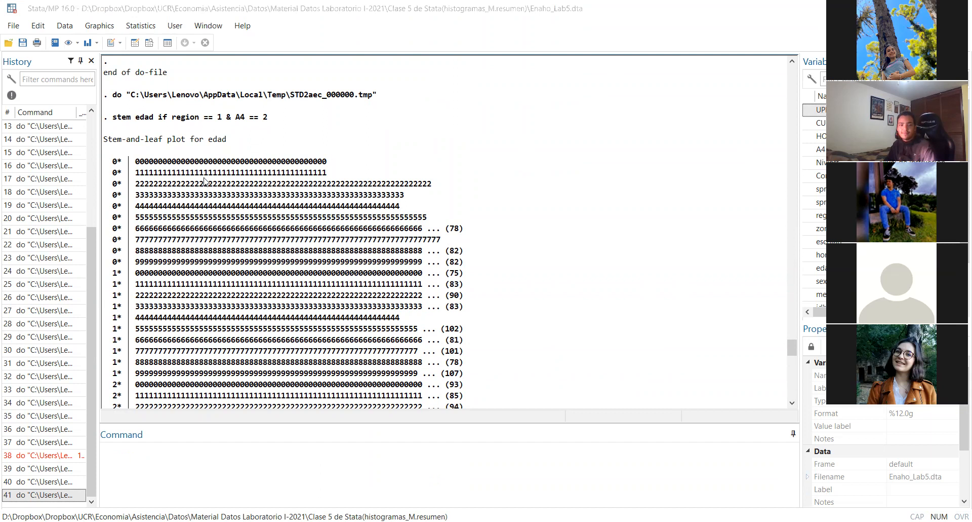
pyautogui.moveTo(136, 172); pyautogui.dragTo(347, 175)
pyautogui.click(347, 175)
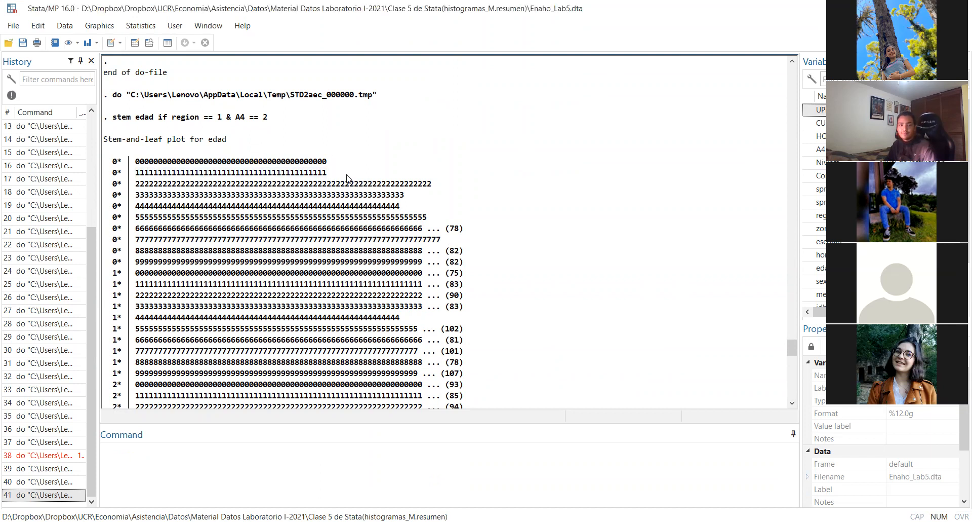
pyautogui.scroll(-20, 347, 177)
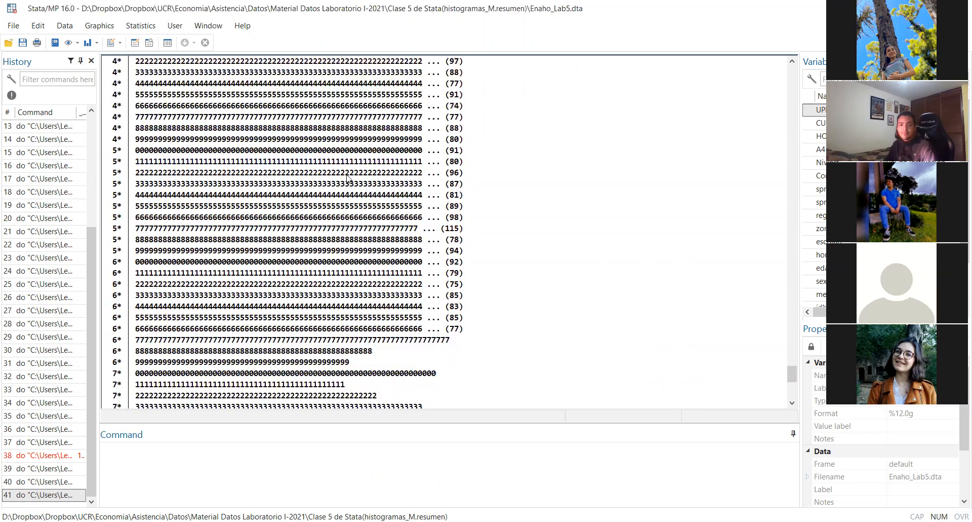
# Widen the Variables pane and go back to the first rows of the stem-and-leaf plot of edad
pyautogui.scroll(-3, 348, 177)
pyautogui.scroll(20, 348, 181)
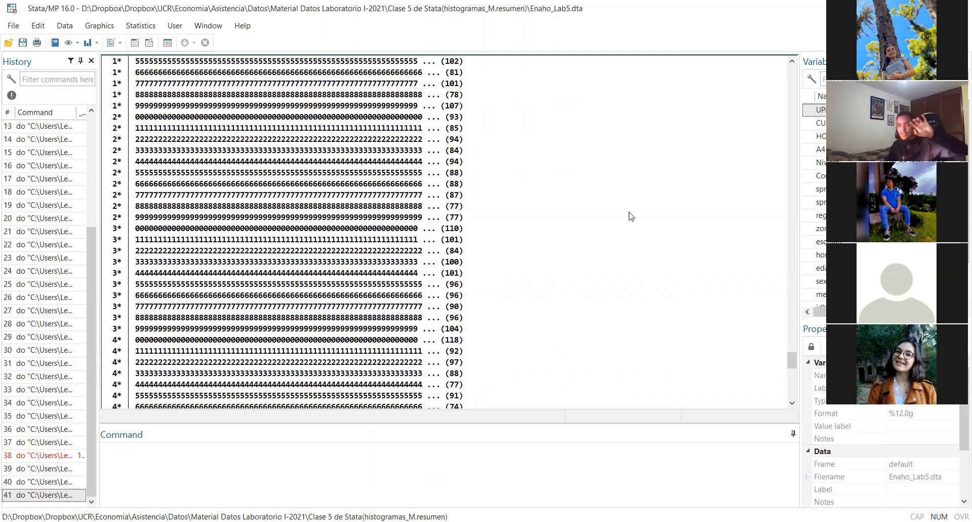
pyautogui.doubleClick(805, 202)
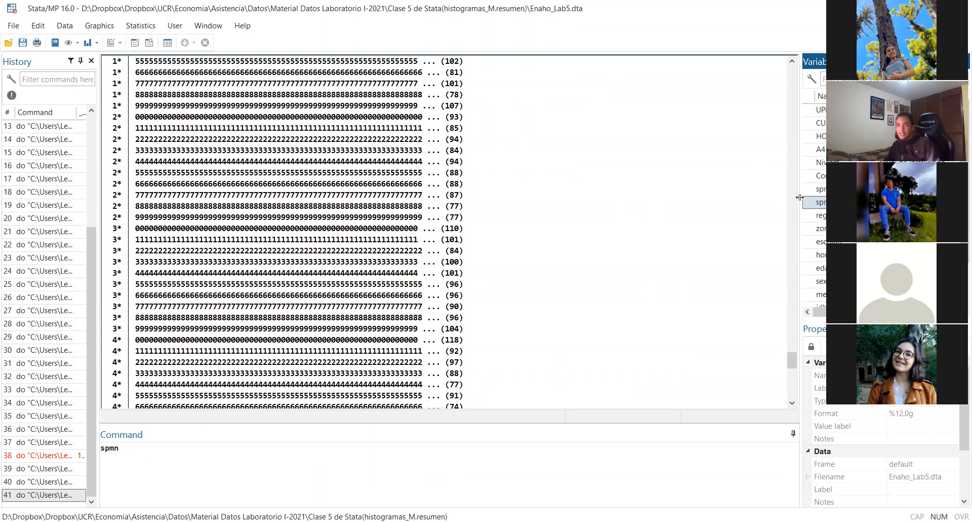
pyautogui.moveTo(782, 197); pyautogui.dragTo(775, 281)
pyautogui.scroll(10, 388, 240)
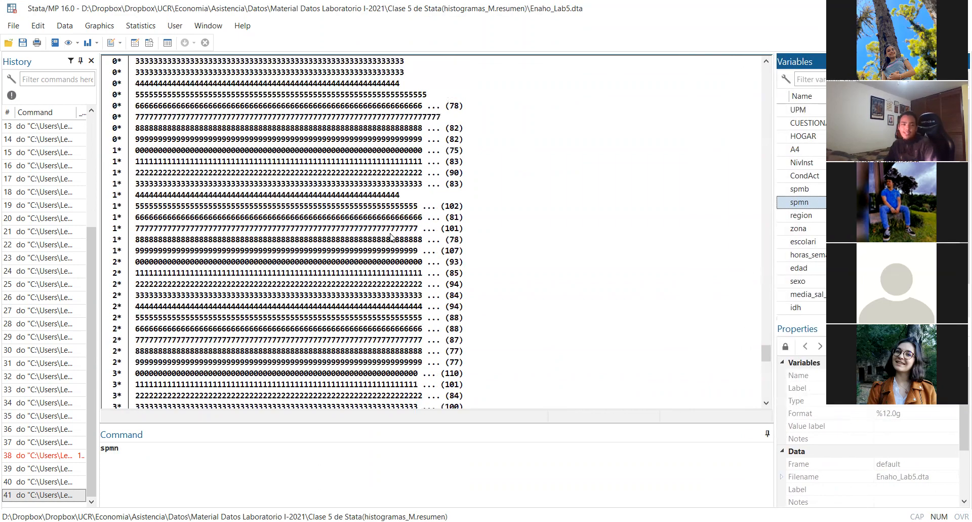
pyautogui.scroll(-5, 388, 239)
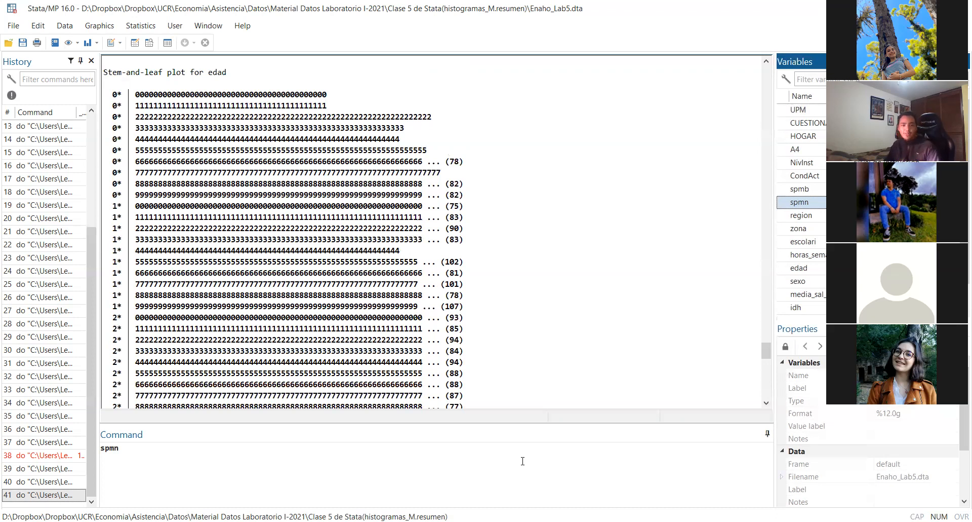
# Return to the do-file and write "histogram edad" on line 64, reusing the variable name from the stem command
pyautogui.click(459, 521)
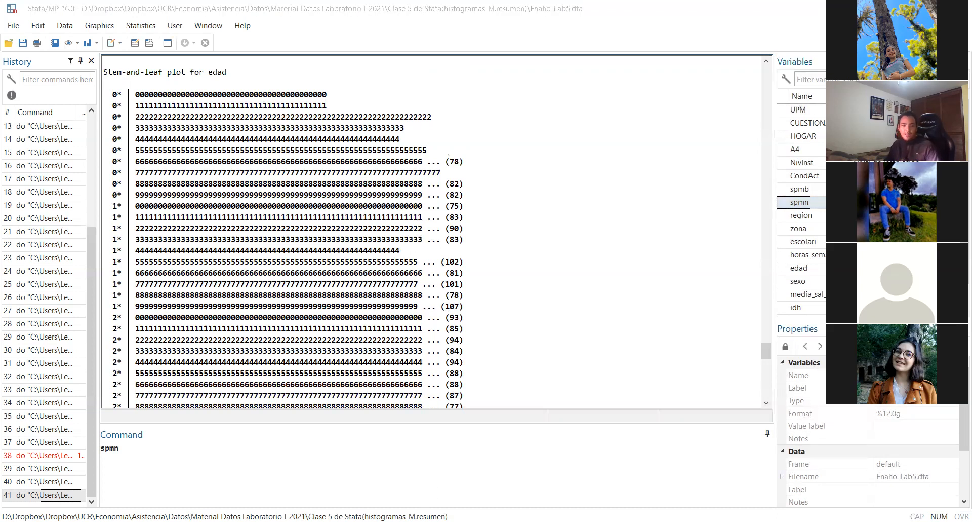
pyautogui.click(460, 499)
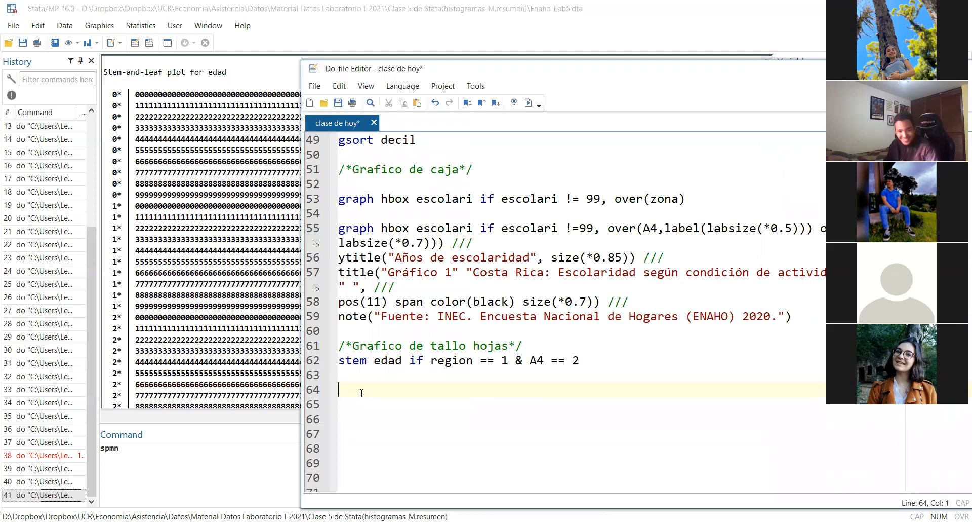
pyautogui.write('his')
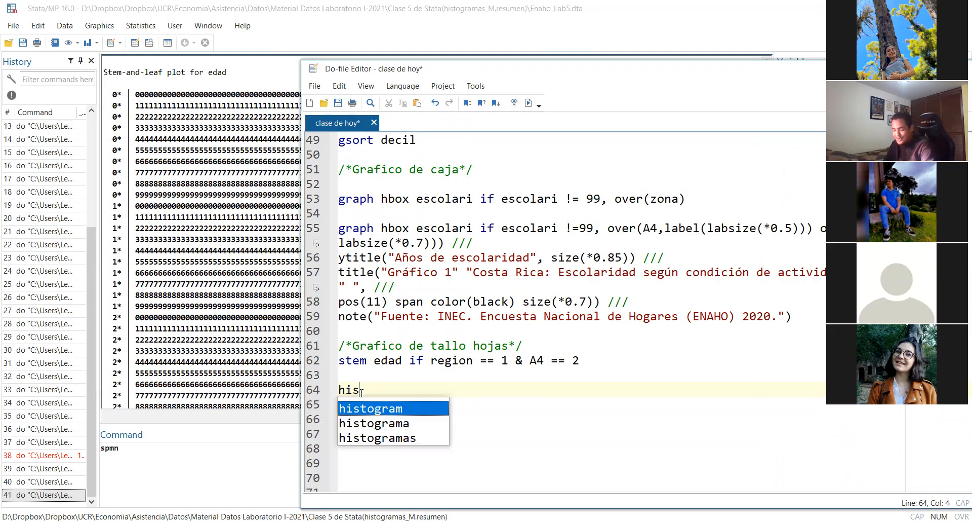
pyautogui.press('Return')
pyautogui.doubleClick(383, 364)
pyautogui.hotkey('ctrl', 'c')
pyautogui.click(460, 390)
pyautogui.hotkey('ctrl', 'v')
# Append the stem command's condition "if region == 1 & A4 == 2" to the histogram command, separated by a space
pyautogui.moveTo(410, 360); pyautogui.dragTo(771, 356)
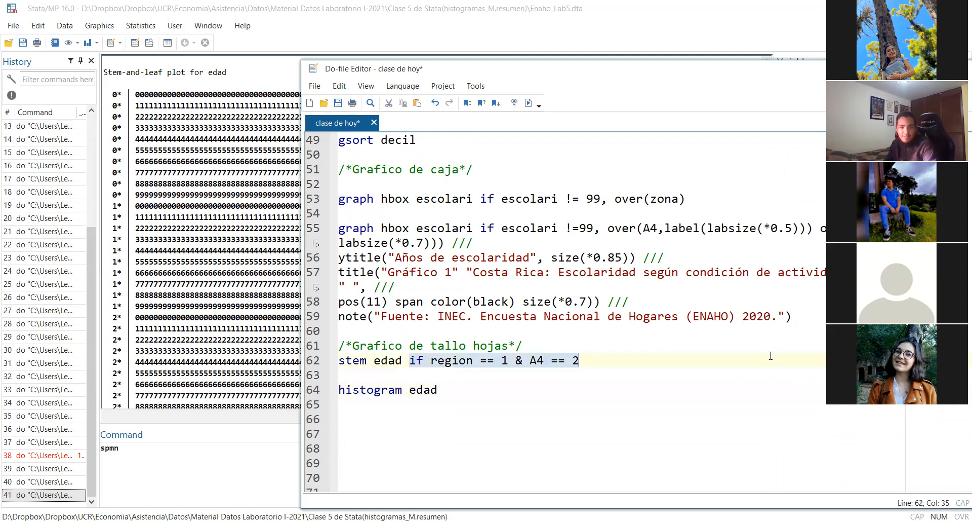
pyautogui.hotkey('ctrl', 'c')
pyautogui.click(555, 393)
pyautogui.hotkey('ctrl', 'v')
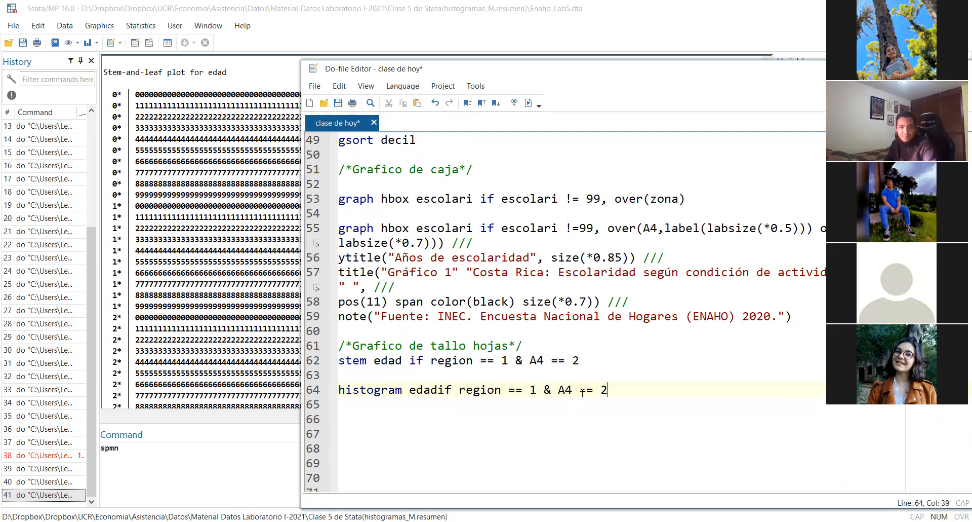
pyautogui.click(441, 394)
# Run only the histogram command on line 64 and minimize its graph window
pyautogui.tripleClick(701, 391)
pyautogui.hotkey('ctrl', 'd')
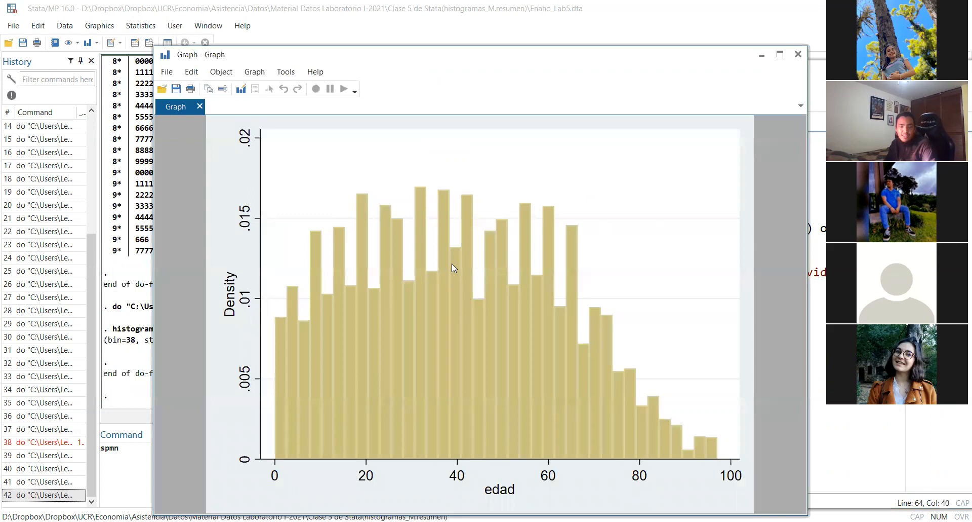
pyautogui.click(762, 55)
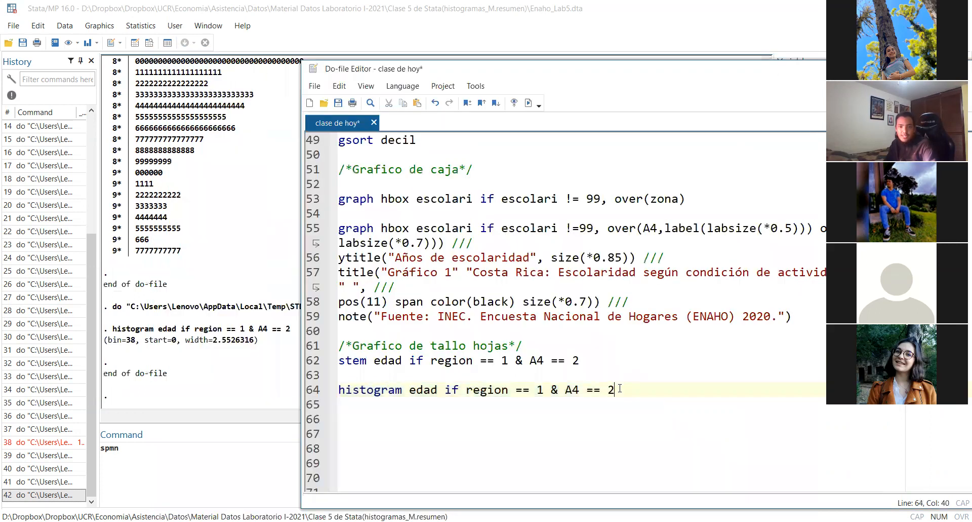
# Add the option ", frequency" to the histogram command on line 64, run only that line and minimize the graph
pyautogui.write(', fre')
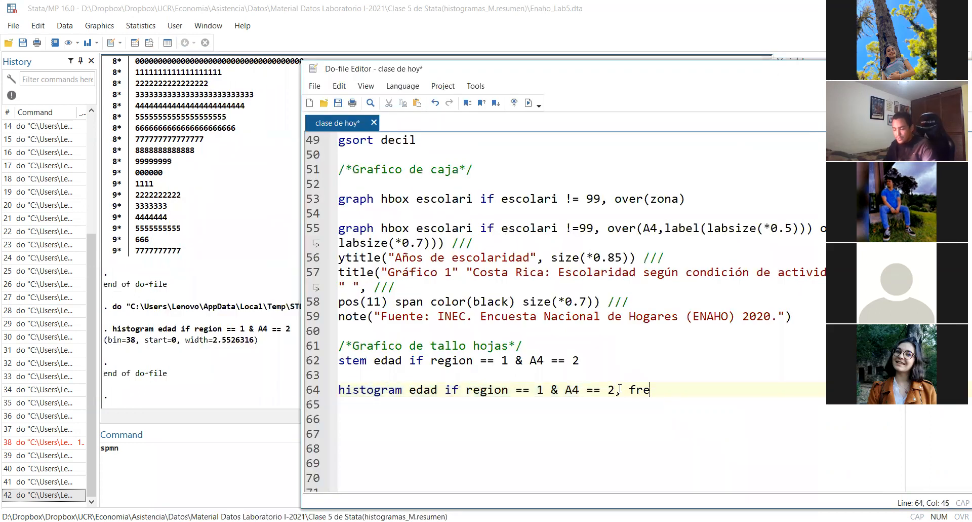
pyautogui.write('quency')
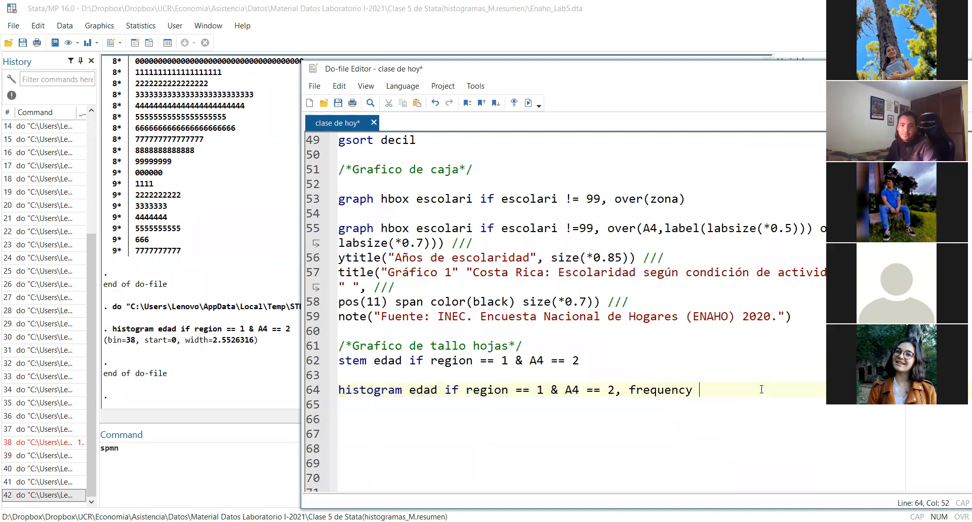
pyautogui.tripleClick(762, 390)
pyautogui.hotkey('ctrl', 'd')
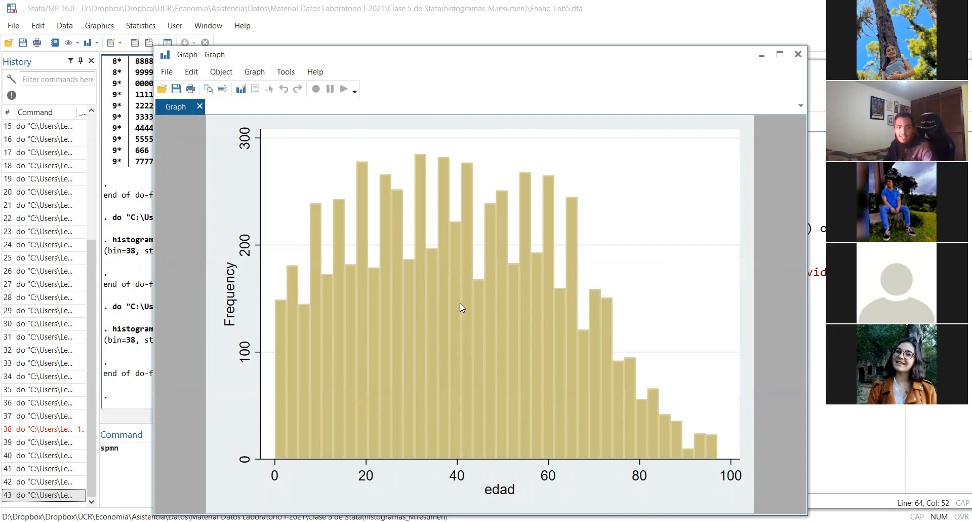
pyautogui.click(761, 57)
pyautogui.click(360, 361)
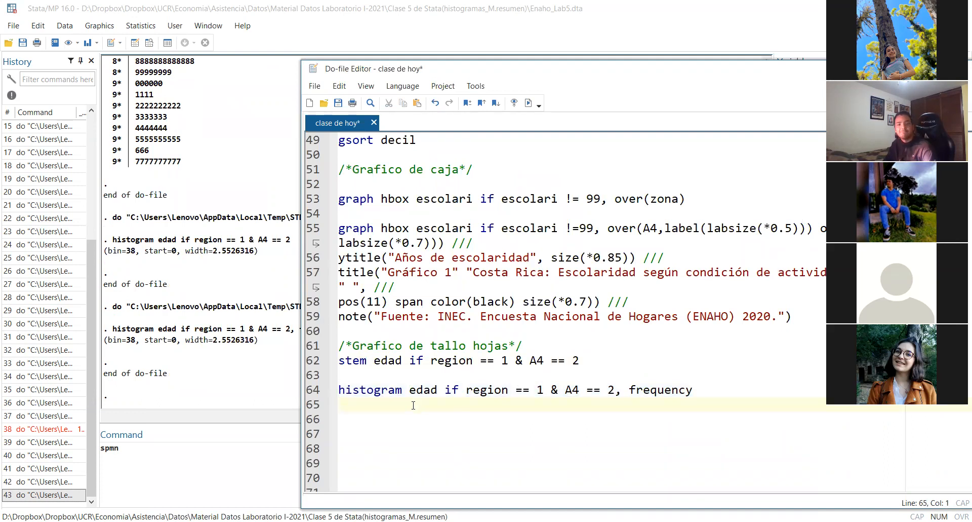
pyautogui.press('Return')
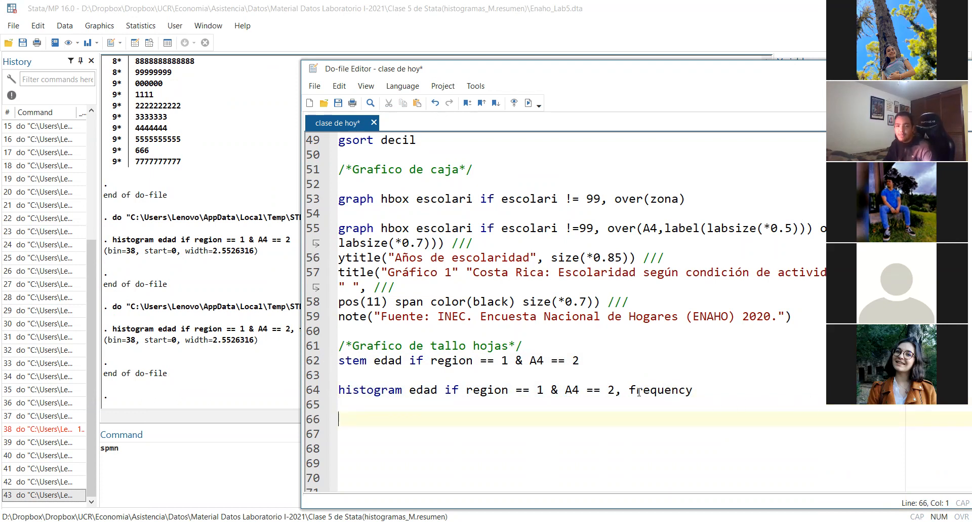
pyautogui.moveTo(629, 390); pyautogui.dragTo(694, 390)
pyautogui.click(783, 388)
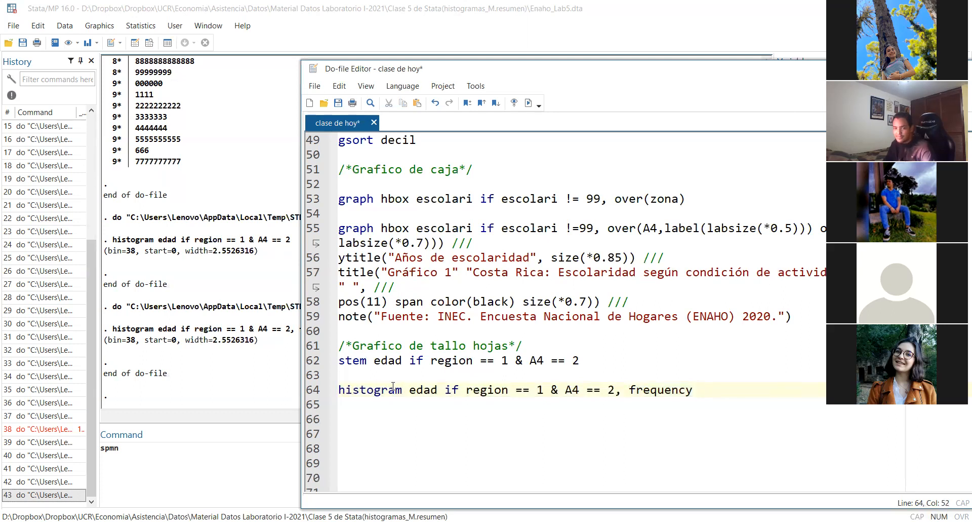
# Add the comment "* es stata se usa más un hisograma que un gráfico de tallo y hojas" on a new line above the histogram command
pyautogui.click(364, 375)
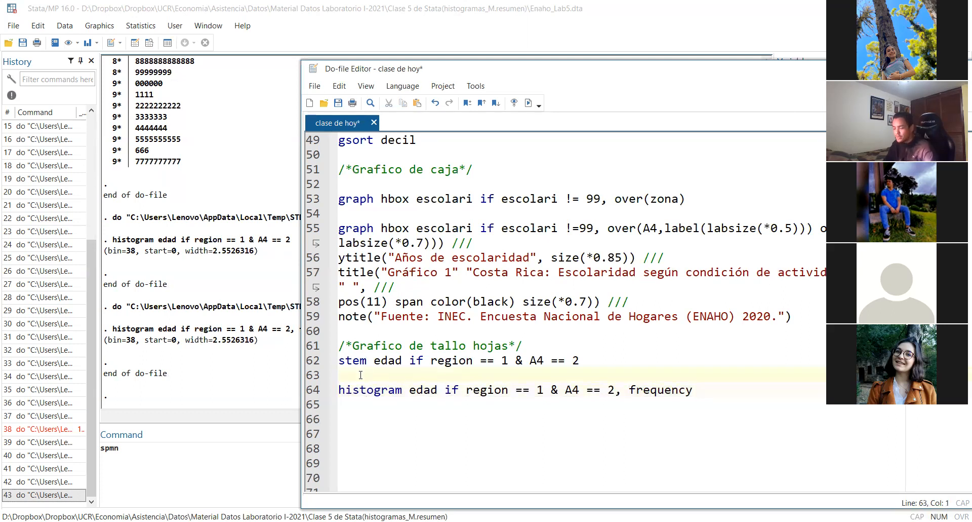
pyautogui.press('Return')
pyautogui.write('}')
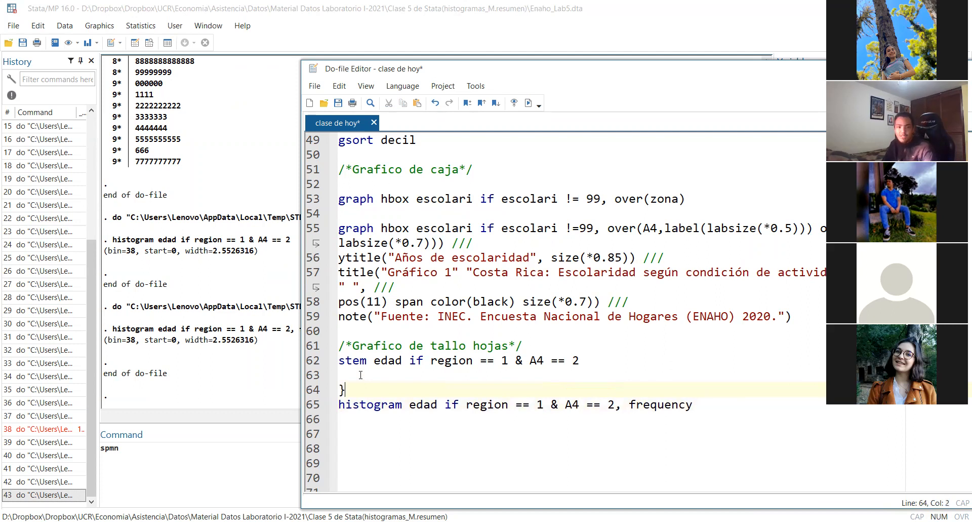
pyautogui.press('BackSpace')
pyautogui.write('* e')
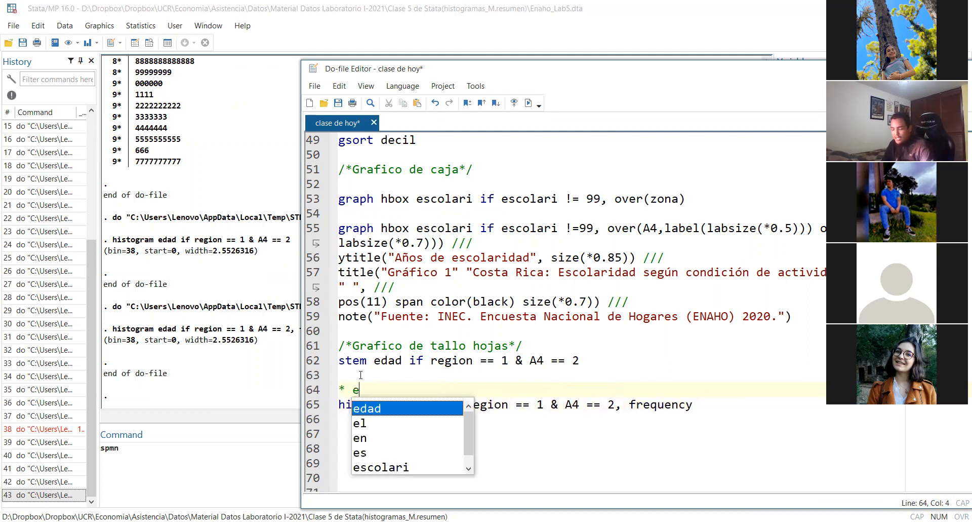
pyautogui.write('s statt')
pyautogui.press('BackSpace')
pyautogui.press('BackSpace')
pyautogui.press('BackSpace')
pyautogui.write('ata se usa m[as')
pyautogui.press('BackSpace')
pyautogui.press('BackSpace')
pyautogui.write('[as')
pyautogui.press('BackSpace')
pyautogui.press('BackSpace')
pyautogui.press('BackSpace')
pyautogui.press('Delete')
pyautogui.write('sa m')
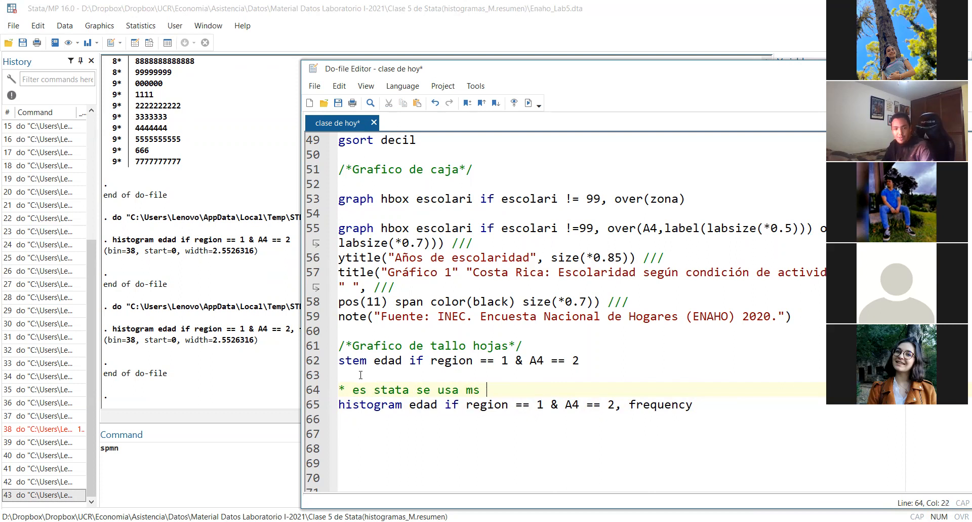
pyautogui.write('ás ')
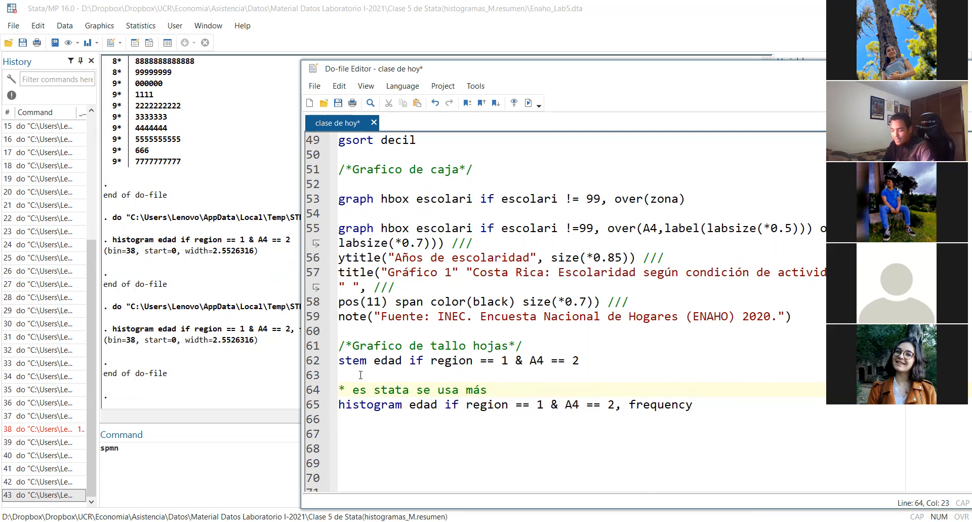
pyautogui.write('un hiso')
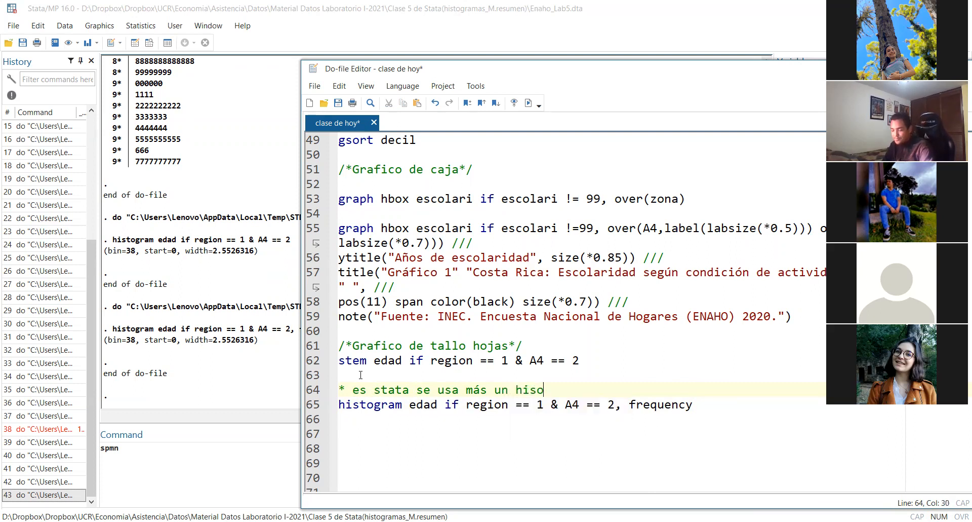
pyautogui.write('grama')
pyautogui.write('un')
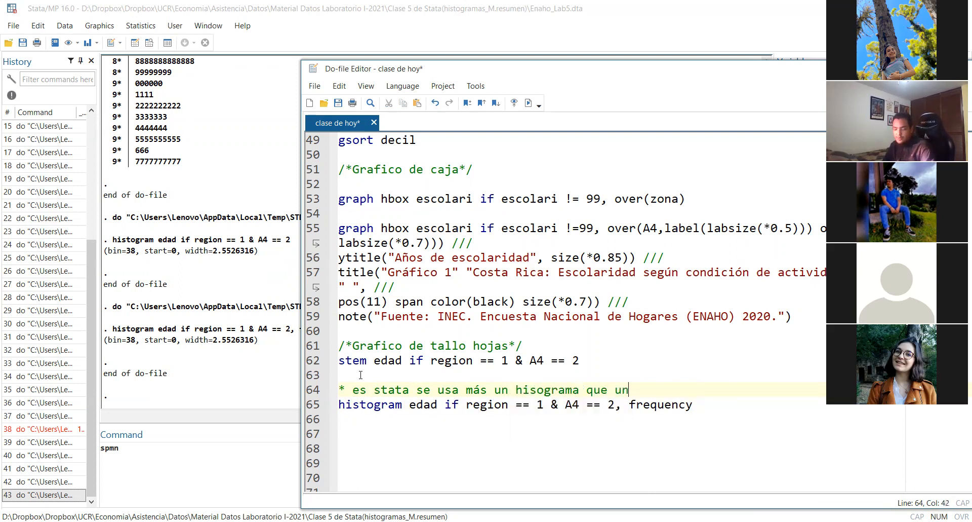
pyautogui.write(' gráfico ')
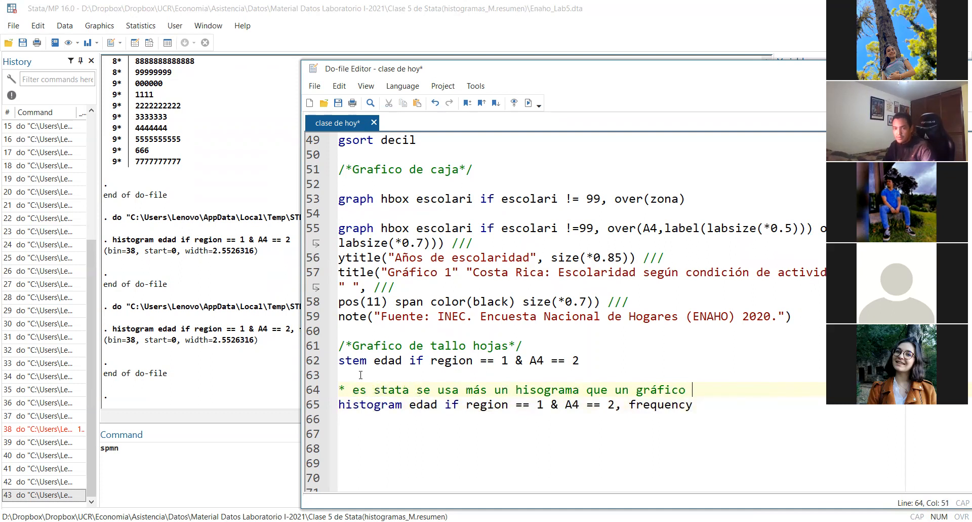
pyautogui.write('de tallo ')
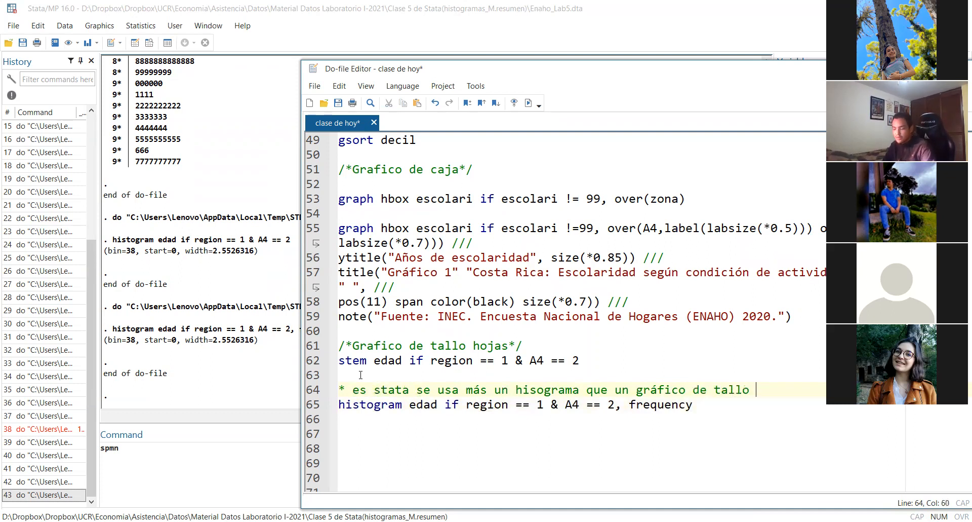
pyautogui.write('y hojas')
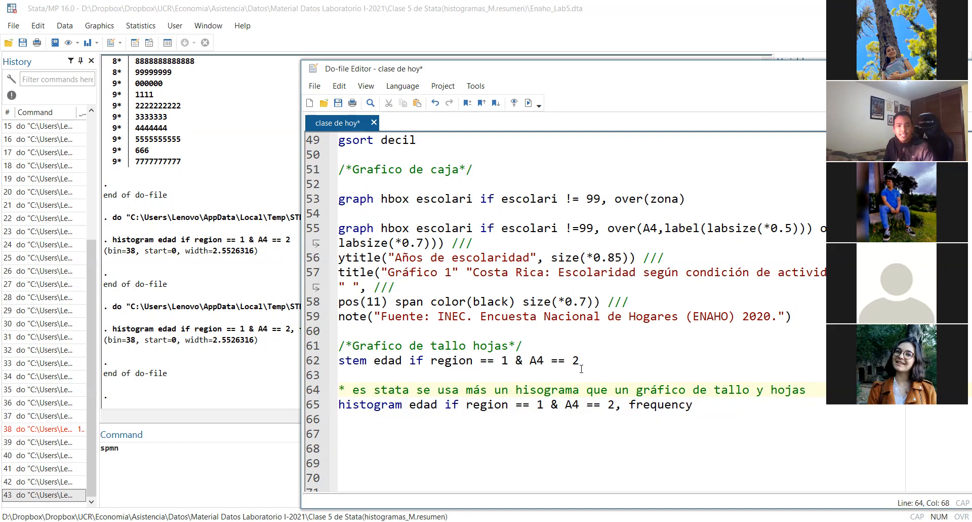
# Review the do-file from the age histogram back up through the box plots, percentiles and summaries to the frequency tables
pyautogui.scroll(-2, 582, 368)
pyautogui.scroll(2, 582, 369)
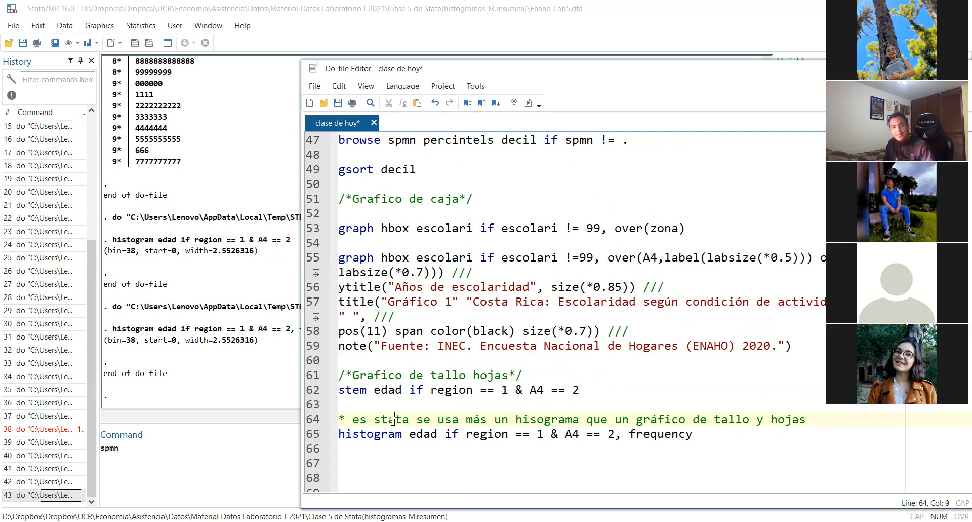
pyautogui.click(377, 228)
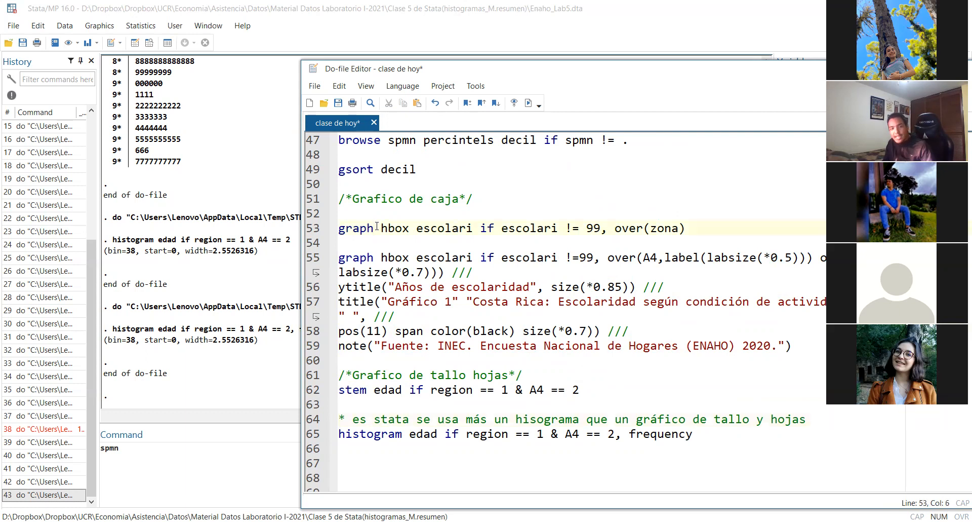
pyautogui.scroll(5, 377, 228)
pyautogui.click(346, 331)
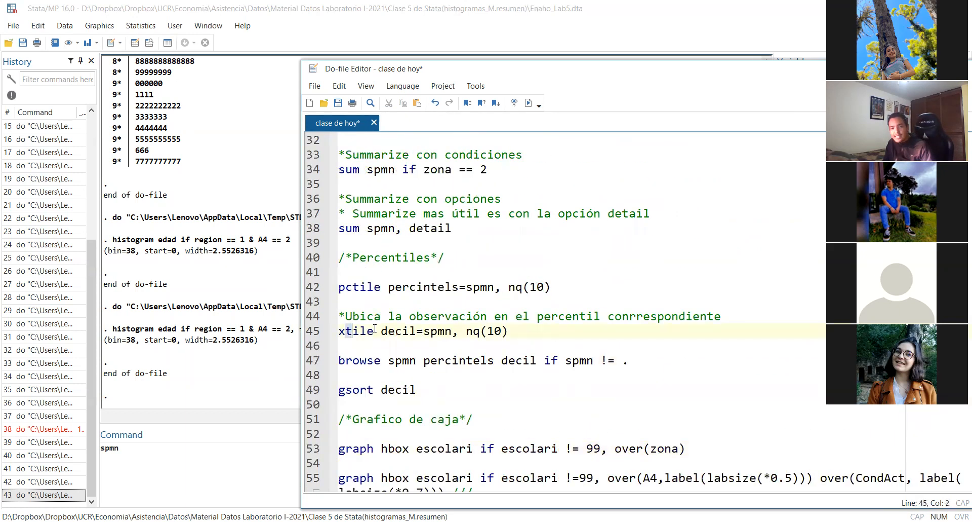
pyautogui.hotkey('shift', 'End')
pyautogui.click(401, 338)
pyautogui.scroll(2, 401, 334)
pyautogui.click(475, 314)
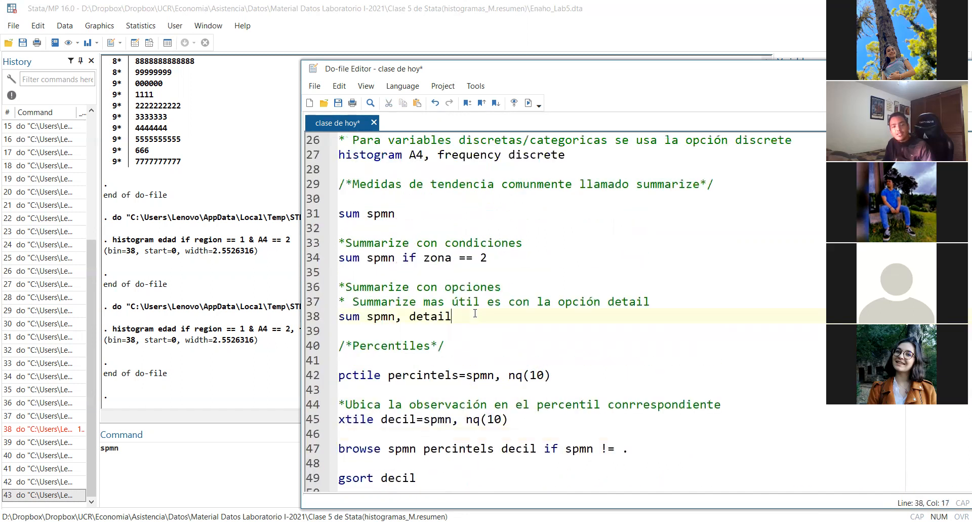
pyautogui.tripleClick(475, 315)
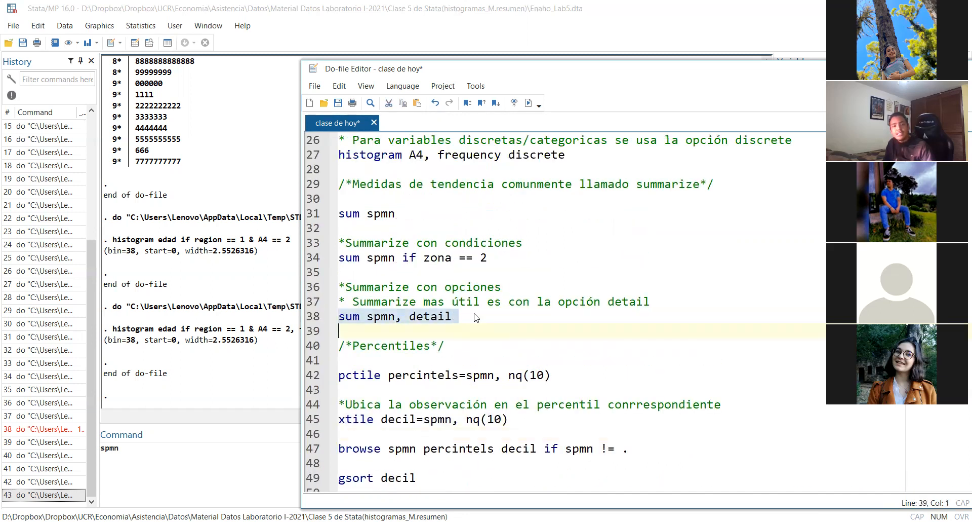
pyautogui.scroll(3, 475, 317)
pyautogui.scroll(5, 475, 317)
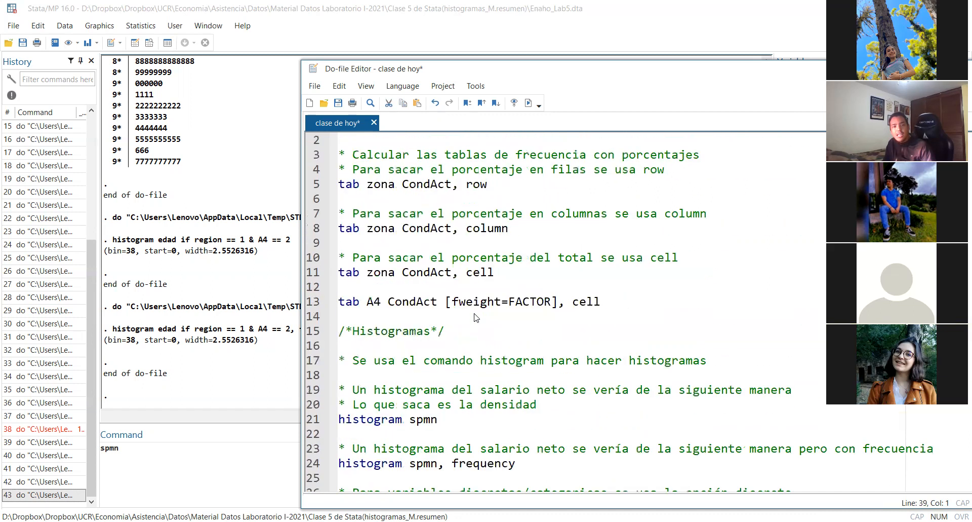
pyautogui.doubleClick(421, 274)
pyautogui.tripleClick(420, 274)
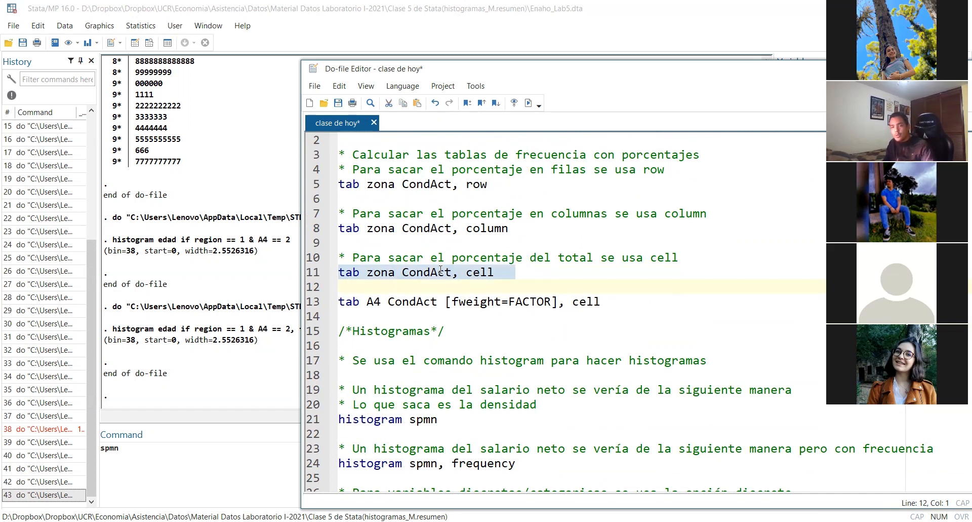
pyautogui.click(416, 274)
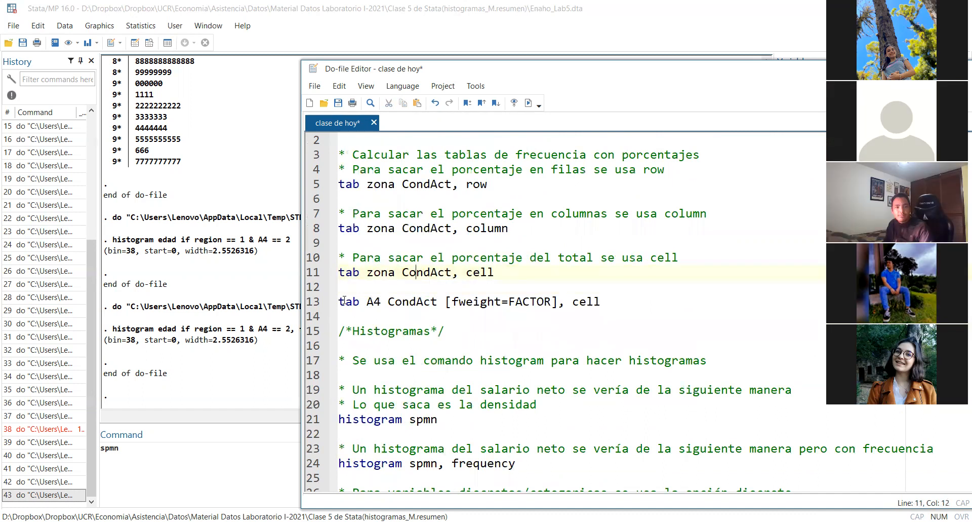
# Comment out the weighted tab A4 CondAct command on line 13 with an asterisk and save the do-file
pyautogui.click(341, 273)
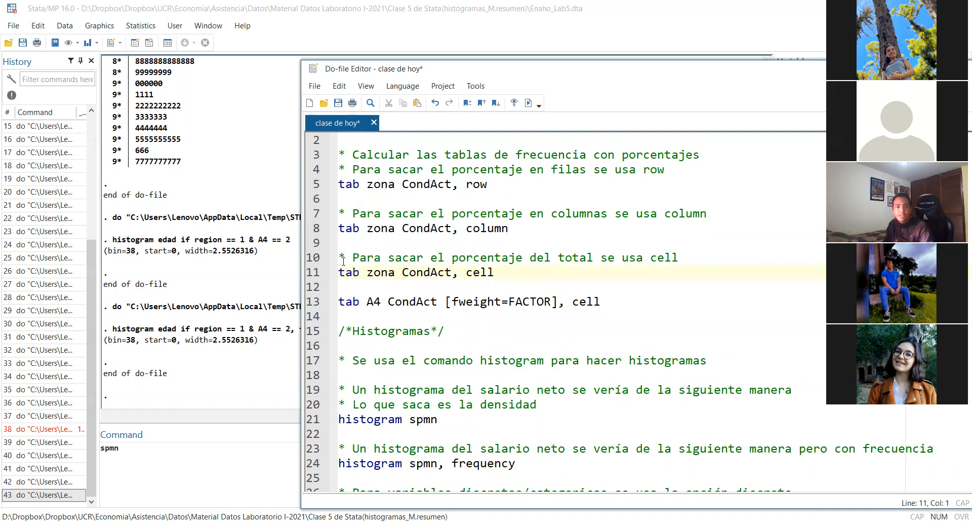
pyautogui.click(340, 295)
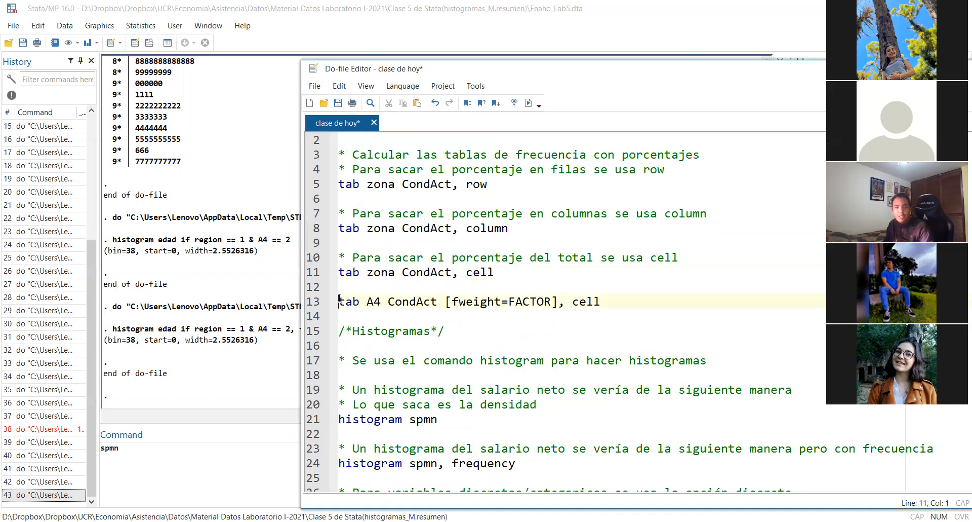
pyautogui.write(')')
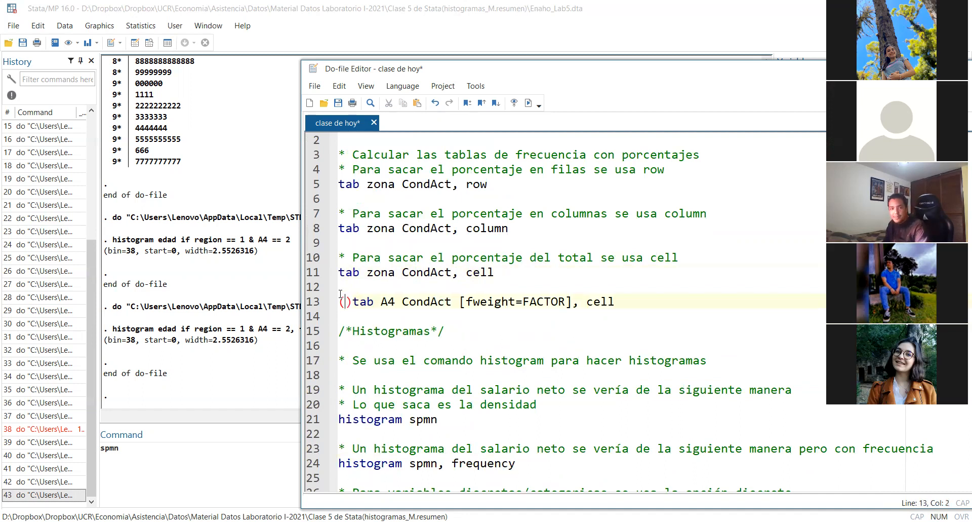
pyautogui.press('BackSpace')
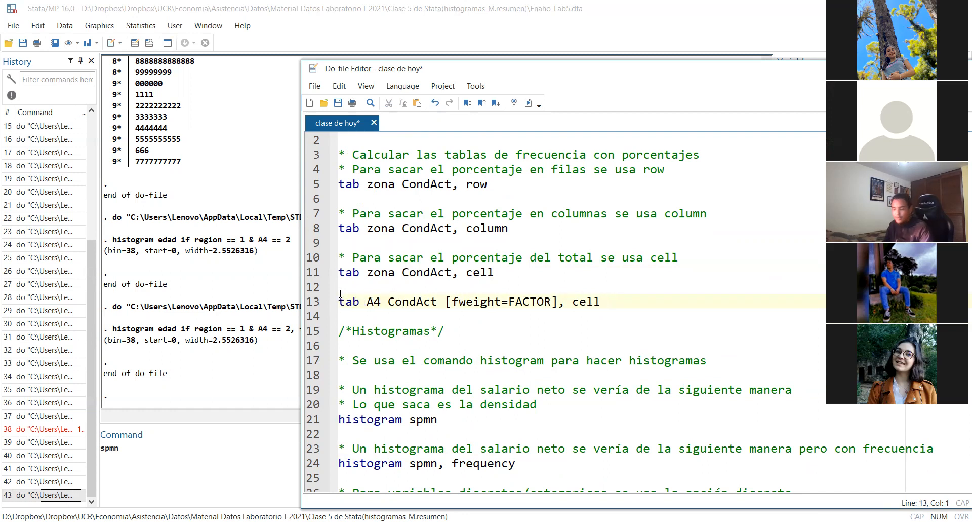
pyautogui.write('*')
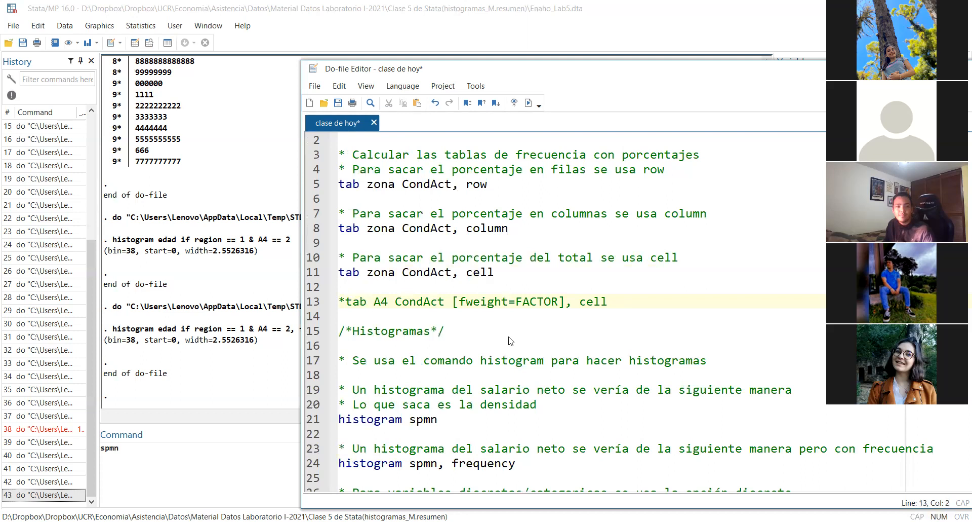
pyautogui.hotkey('alt', 'Tab')
pyautogui.click(338, 104)
pyautogui.hotkey('alt', 'Tab')
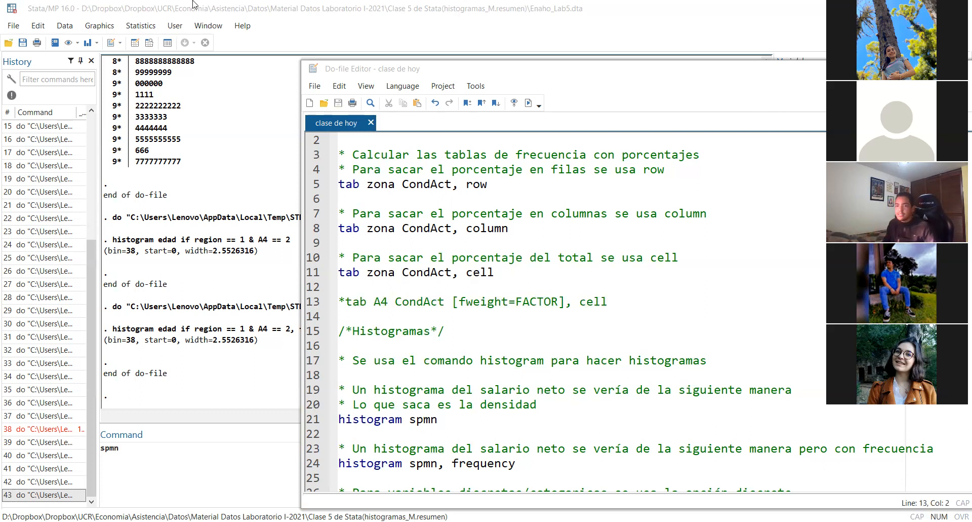
# Open the do-file "Solucion quiz 1" from the quiz folder inside Economia, Asistencia, Datos, Material Datos Laboratorio I-2021
pyautogui.click(313, 86)
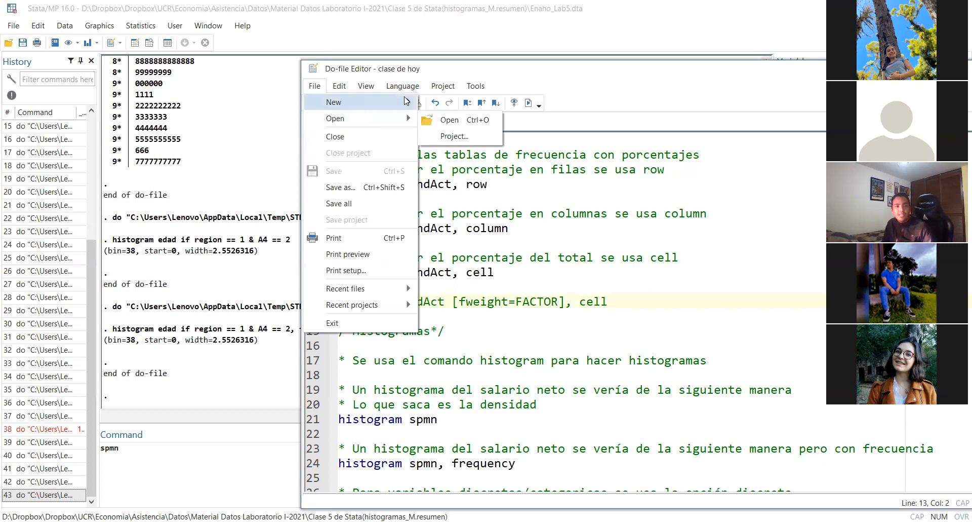
pyautogui.doubleClick(674, 76)
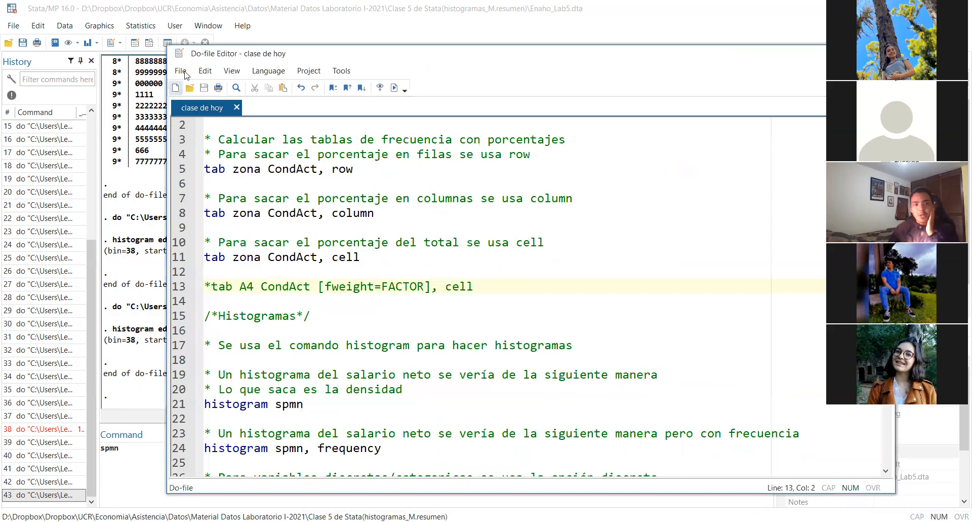
pyautogui.click(194, 93)
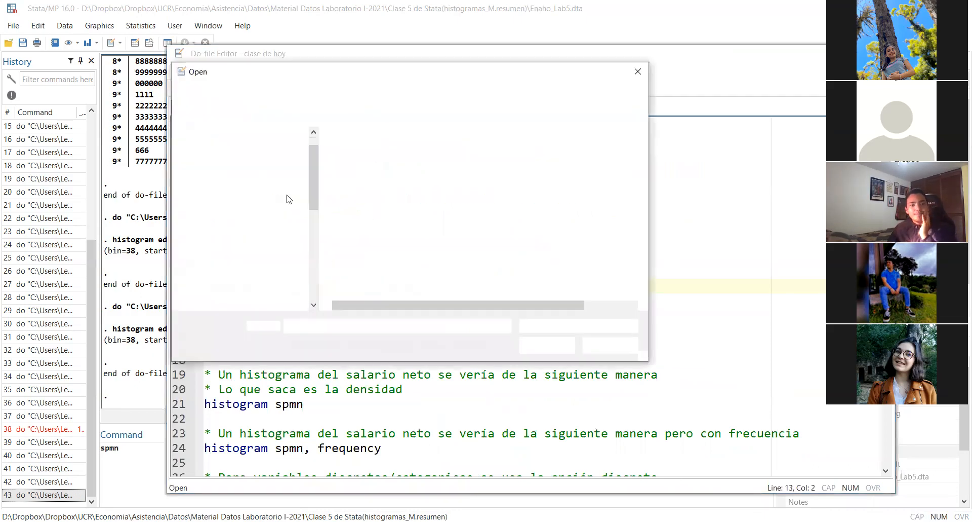
pyautogui.scroll(10, 267, 194)
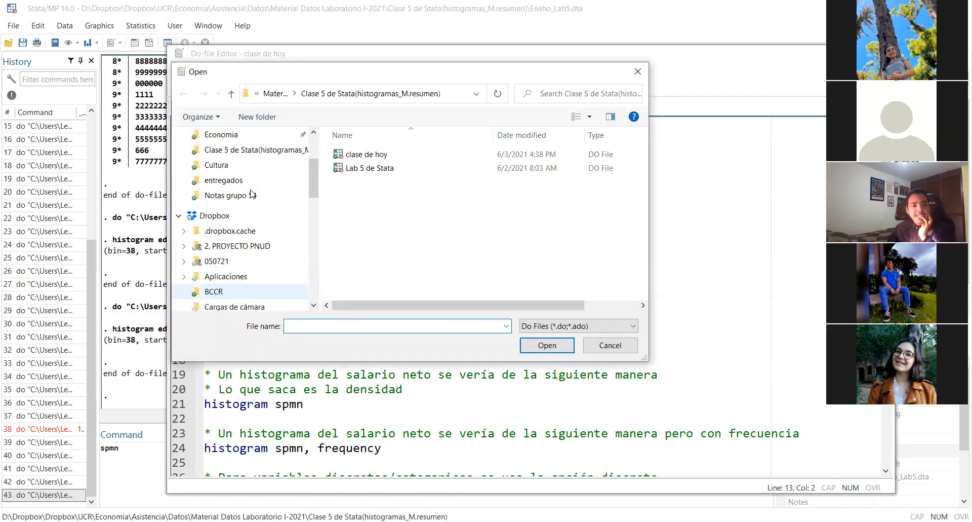
pyautogui.scroll(5, 251, 192)
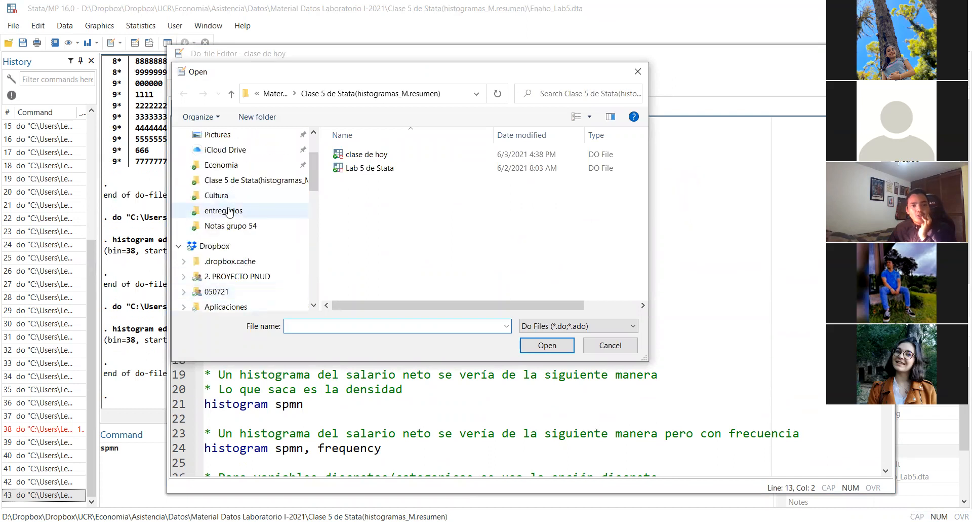
pyautogui.click(229, 167)
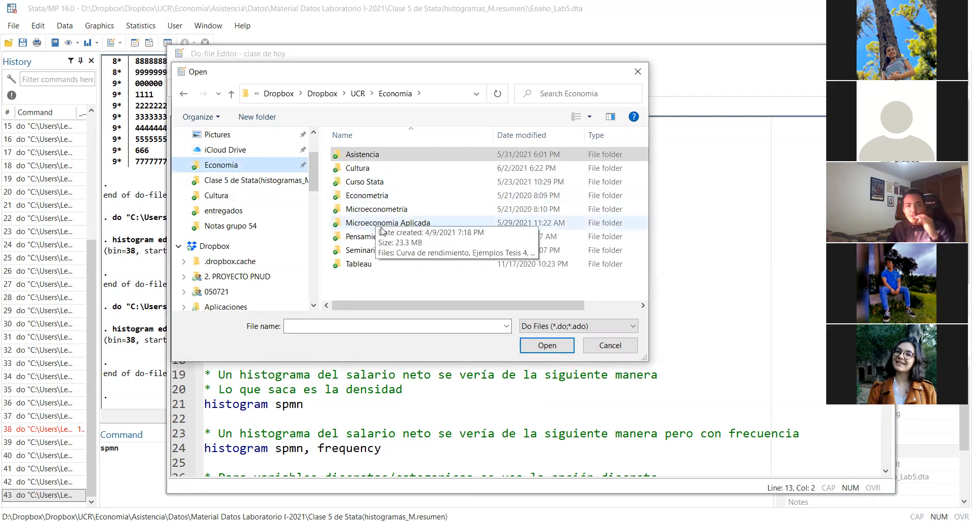
pyautogui.doubleClick(361, 155)
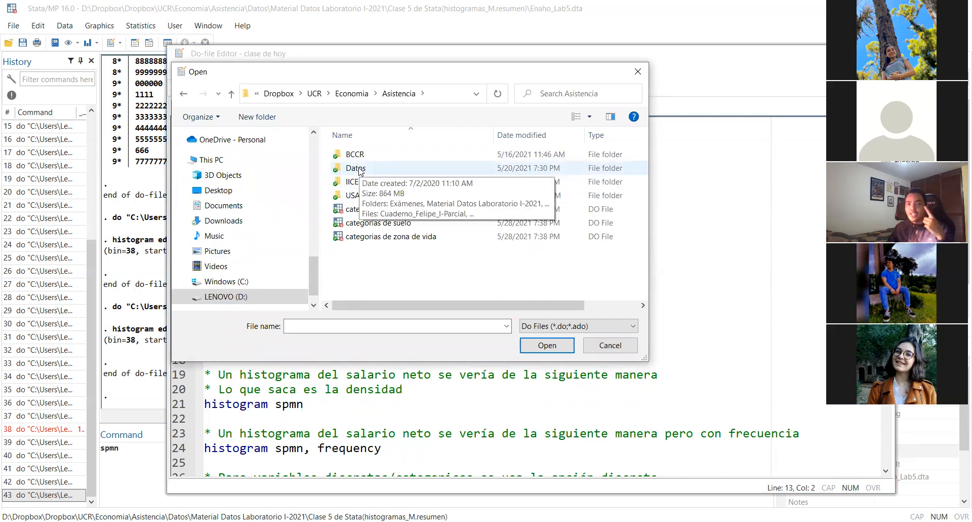
pyautogui.doubleClick(357, 169)
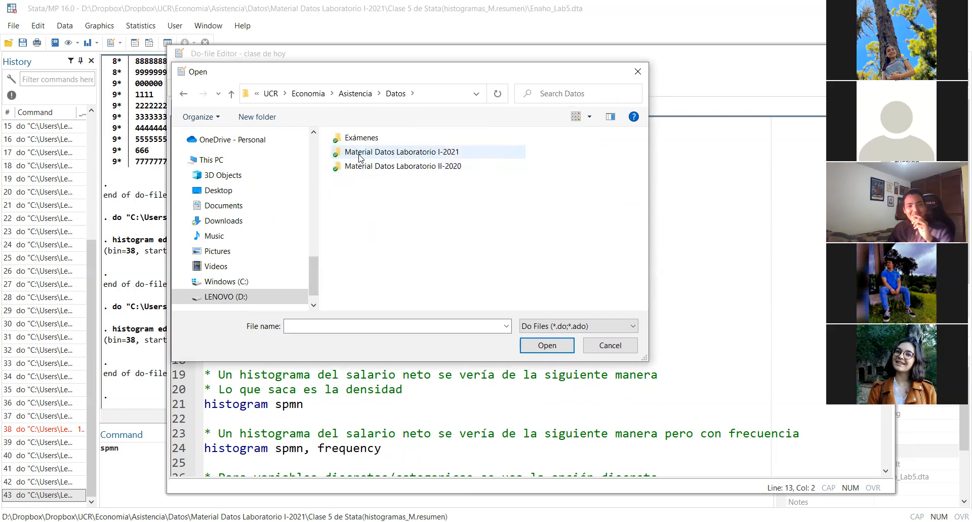
pyautogui.doubleClick(360, 152)
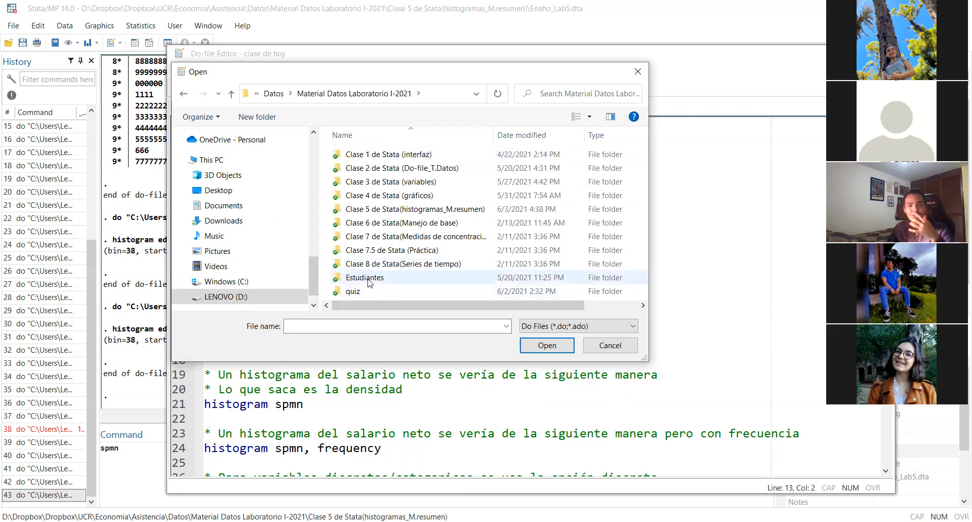
pyautogui.doubleClick(352, 290)
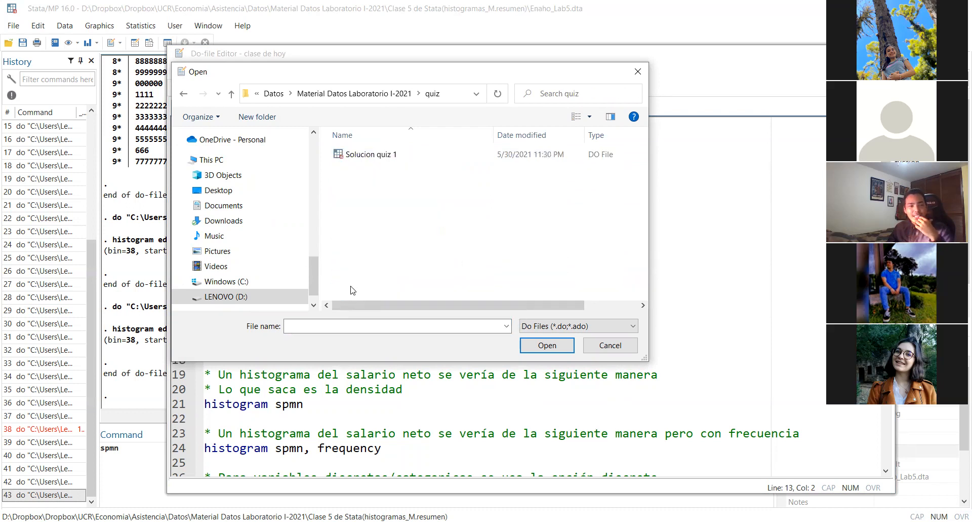
pyautogui.click(361, 157)
pyautogui.doubleClick(359, 157)
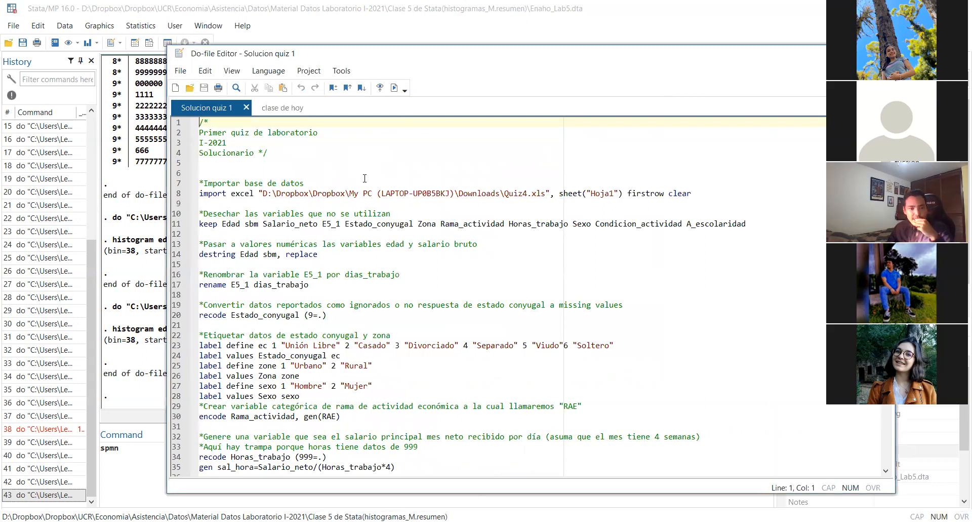
# Review the quiz solution down to its final graph commands, highlighting the twoway scatter command and the graph combine section
pyautogui.scroll(-5, 364, 178)
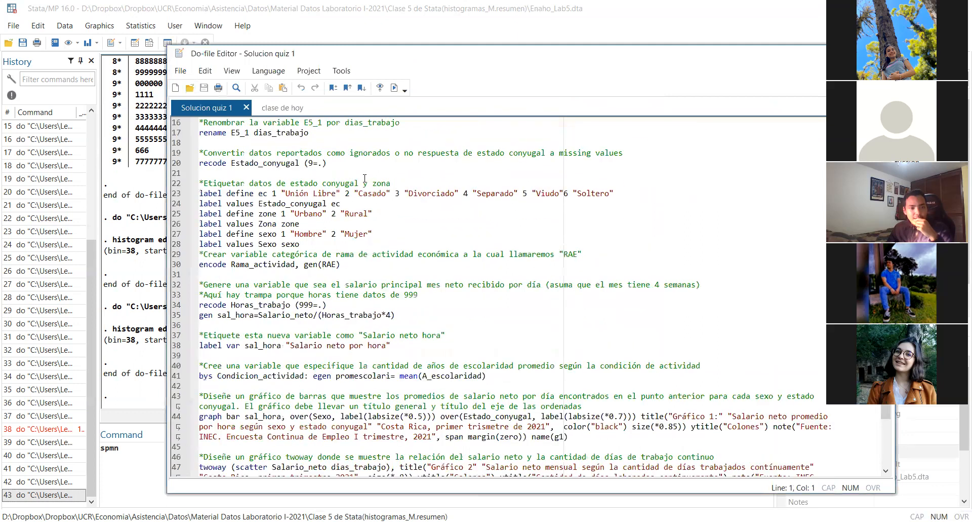
pyautogui.scroll(-2, 365, 178)
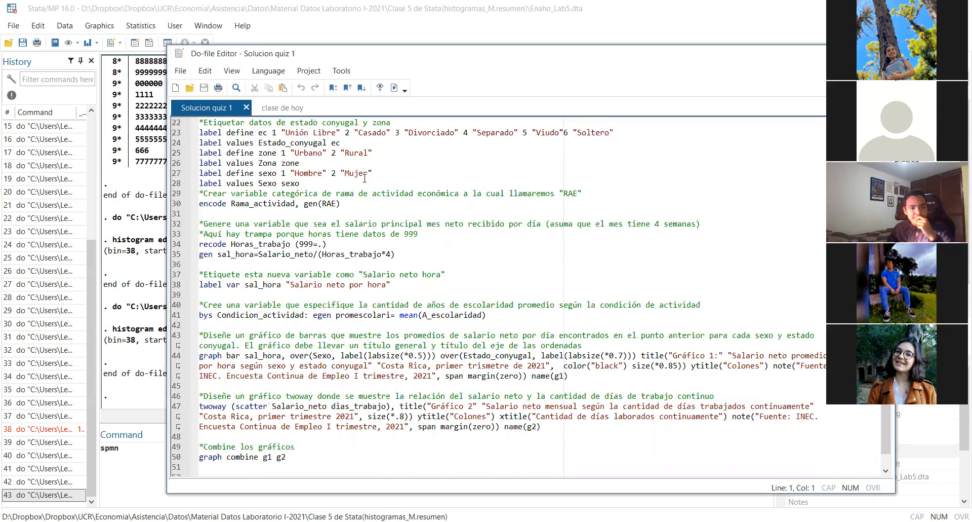
pyautogui.scroll(-1, 365, 177)
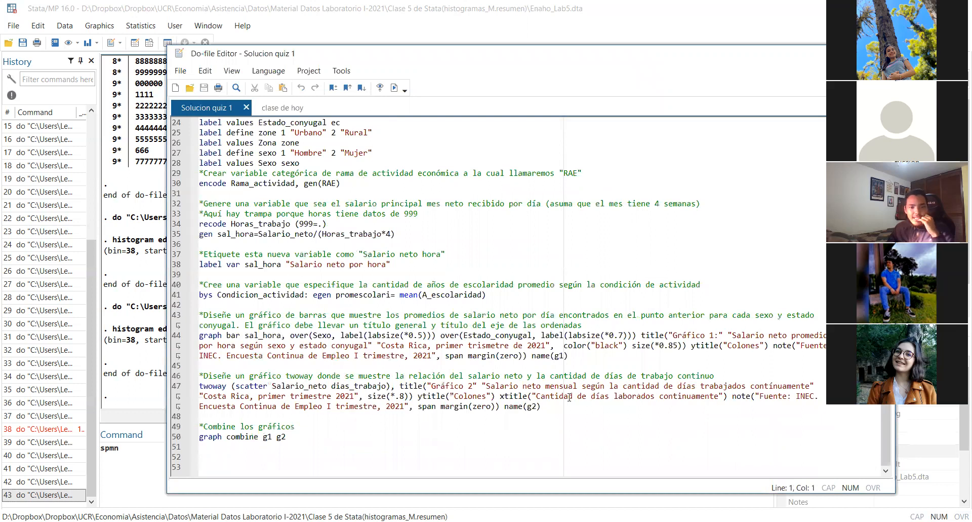
pyautogui.moveTo(545, 409); pyautogui.dragTo(151, 389)
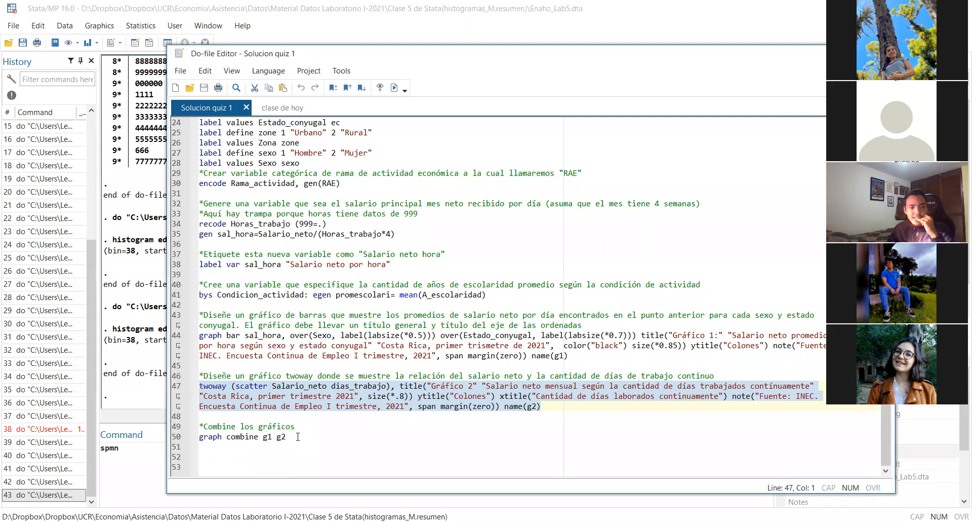
pyautogui.moveTo(302, 431); pyautogui.dragTo(131, 422)
pyautogui.click(320, 375)
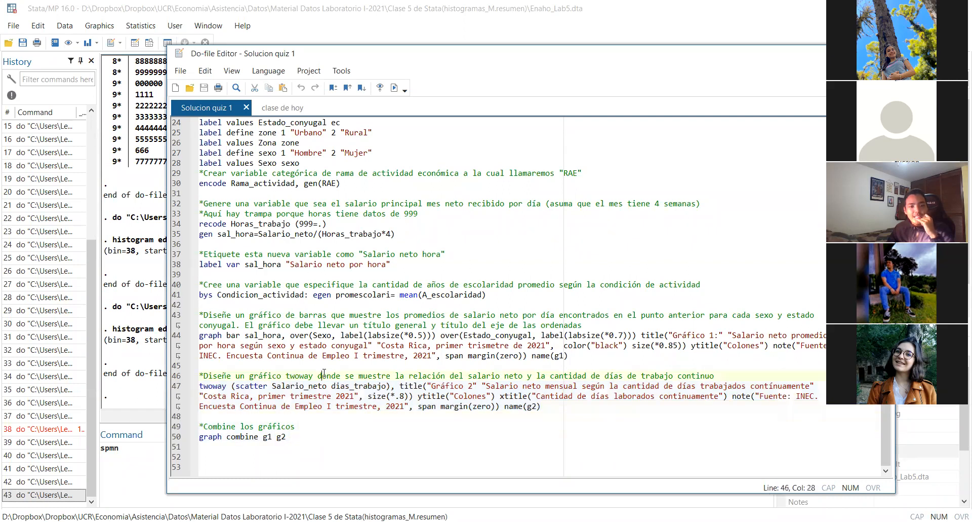
pyautogui.click(312, 362)
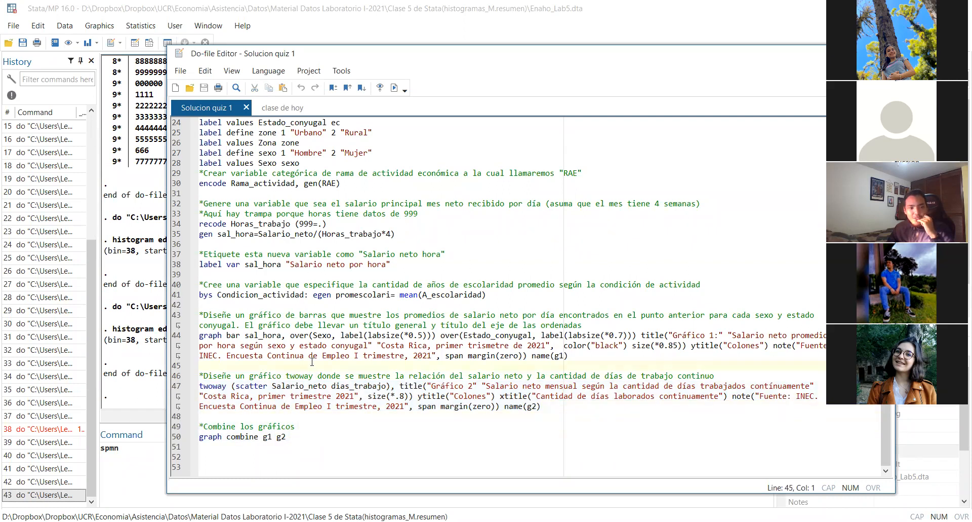
# Insert two blank lines below the bys Condicion_actividad command on line 41
pyautogui.click(523, 298)
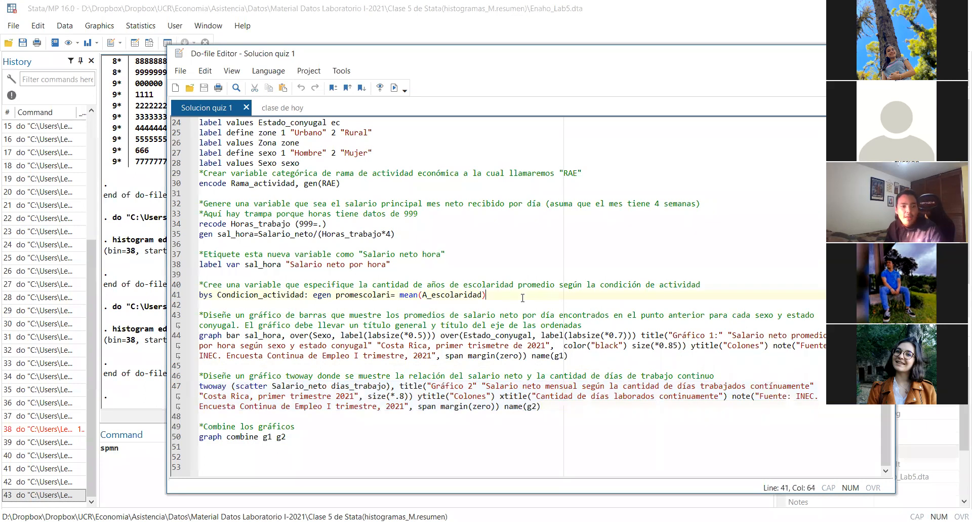
pyautogui.press('Return')
pyautogui.press('Return')
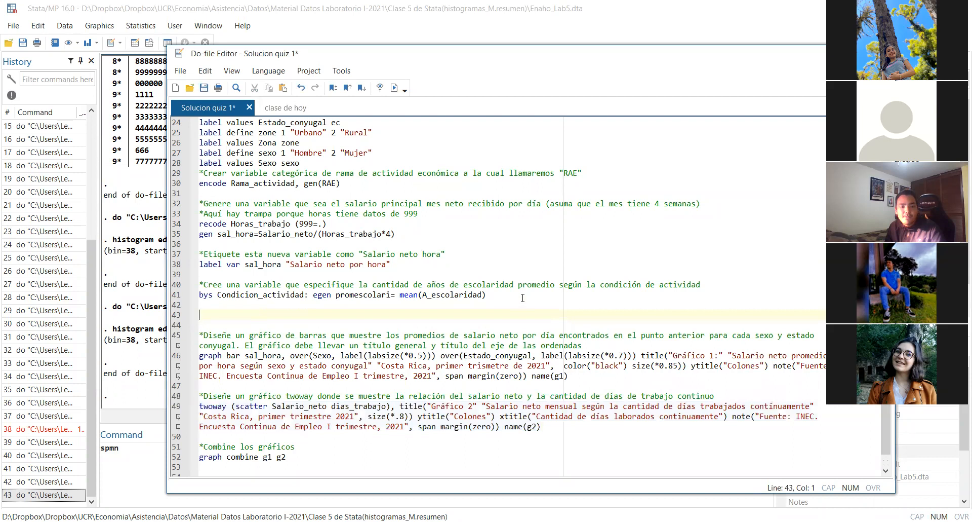
pyautogui.moveTo(309, 462); pyautogui.dragTo(179, 395)
pyautogui.click(209, 320)
pyautogui.click(209, 312)
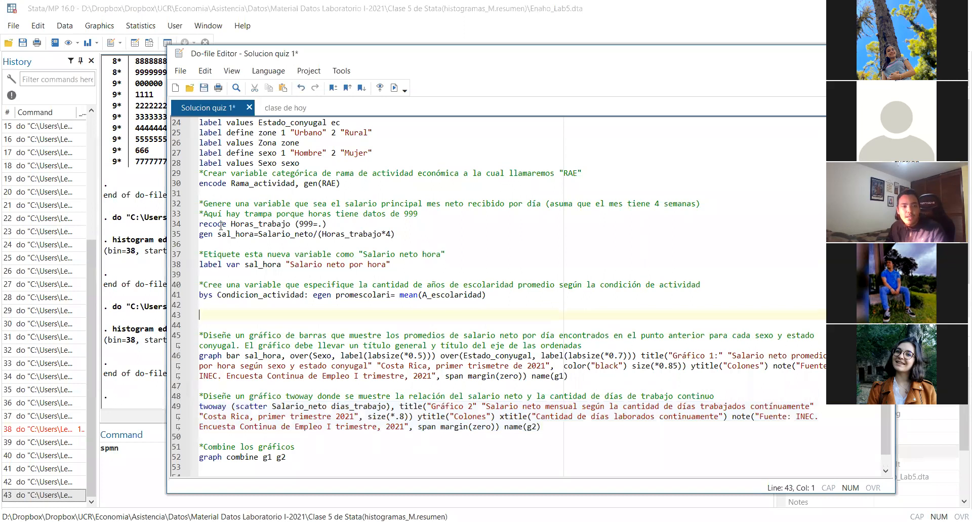
# Add a new line reading "replace horas" directly below the recode Horas_trabajo (999=.) command
pyautogui.tripleClick(329, 224)
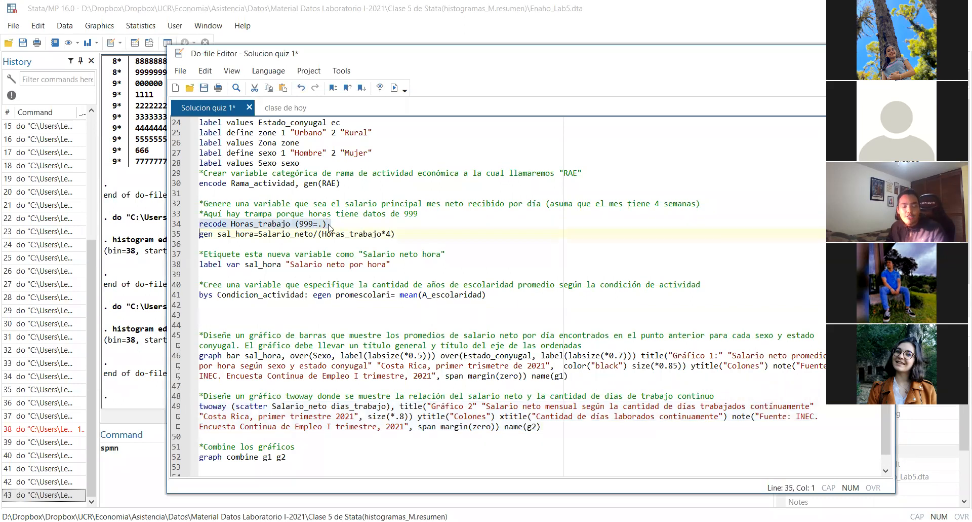
pyautogui.doubleClick(329, 224)
pyautogui.click(329, 225)
pyautogui.tripleClick(329, 224)
pyautogui.click(329, 224)
pyautogui.press('Return')
pyautogui.write('re')
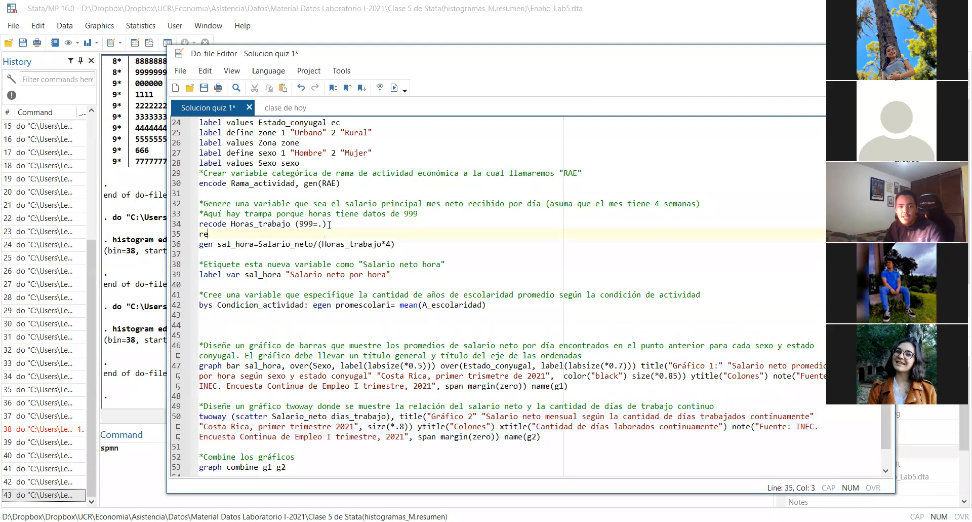
pyautogui.write('place horas')
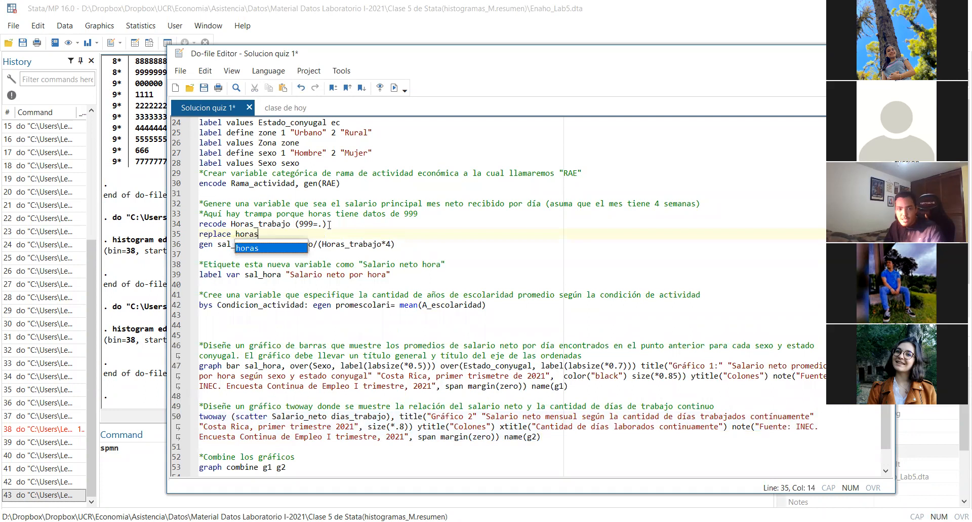
pyautogui.press('BackSpace')
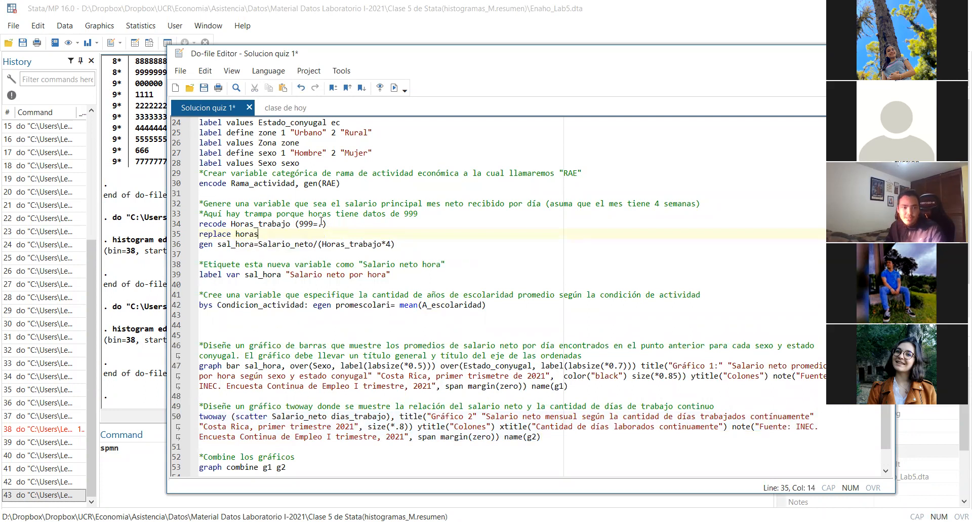
# Change horas on line 35 to the variable name Horas_trabajo and continue the command with "= . if"
pyautogui.doubleClick(261, 224)
pyautogui.click(248, 234)
pyautogui.doubleClick(249, 233)
pyautogui.hotkey('ctrl', 'v')
pyautogui.write('= . if')
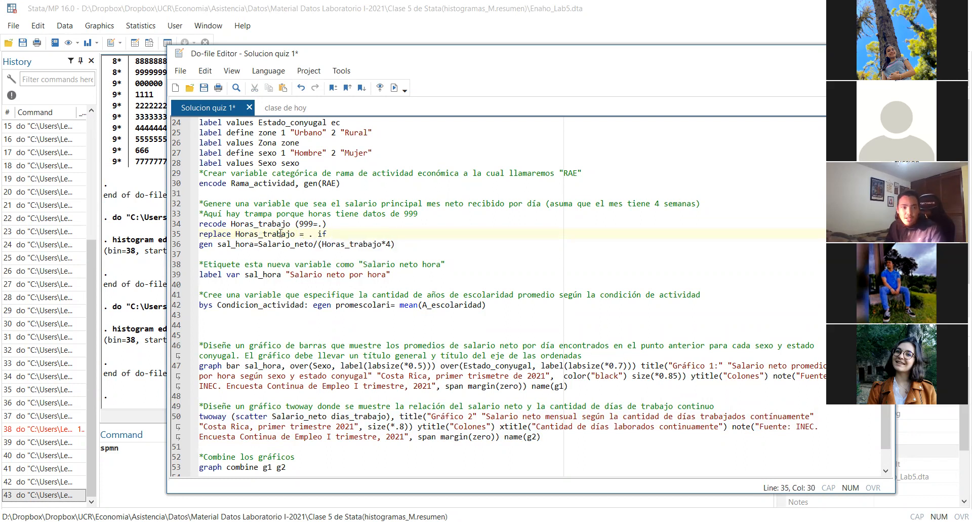
# Complete the if condition of the replace command on line 35 with "Horas_trabajo == 999"
pyautogui.doubleClick(280, 234)
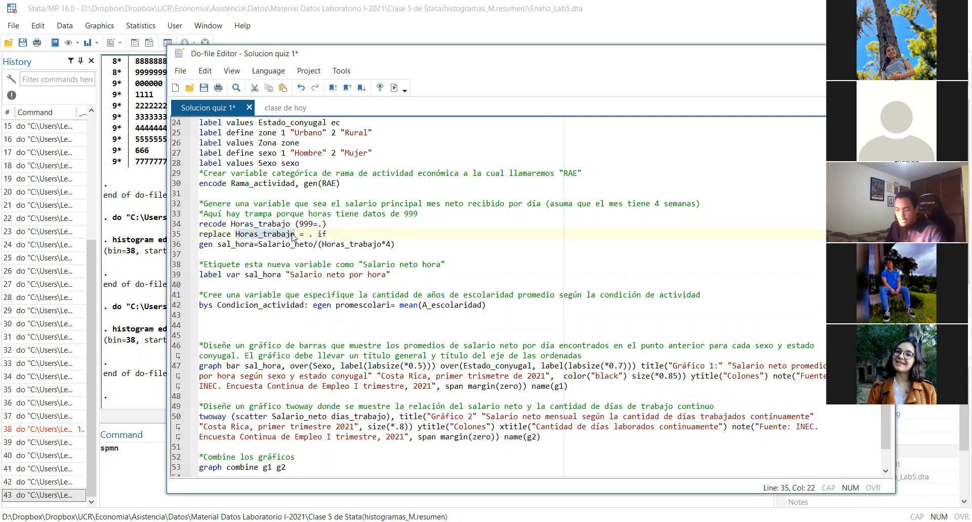
pyautogui.write('c')
pyautogui.hotkey('ctrl', 'z')
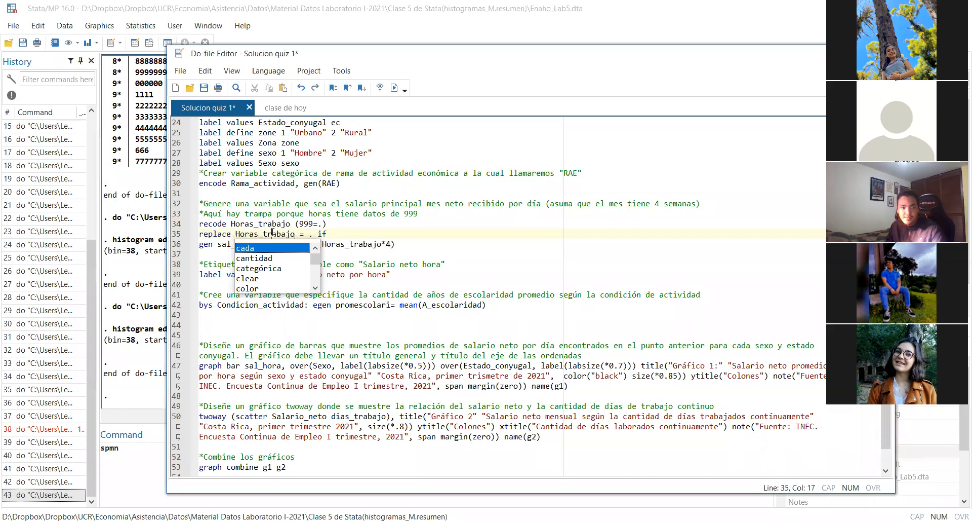
pyautogui.press('Escape')
pyautogui.click(356, 231)
pyautogui.hotkey('ctrl', 'v')
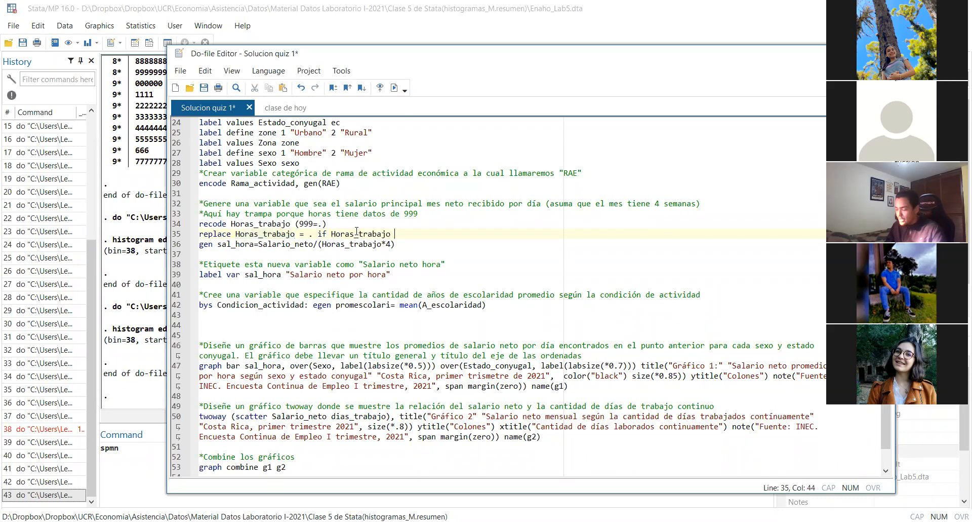
pyautogui.write('==')
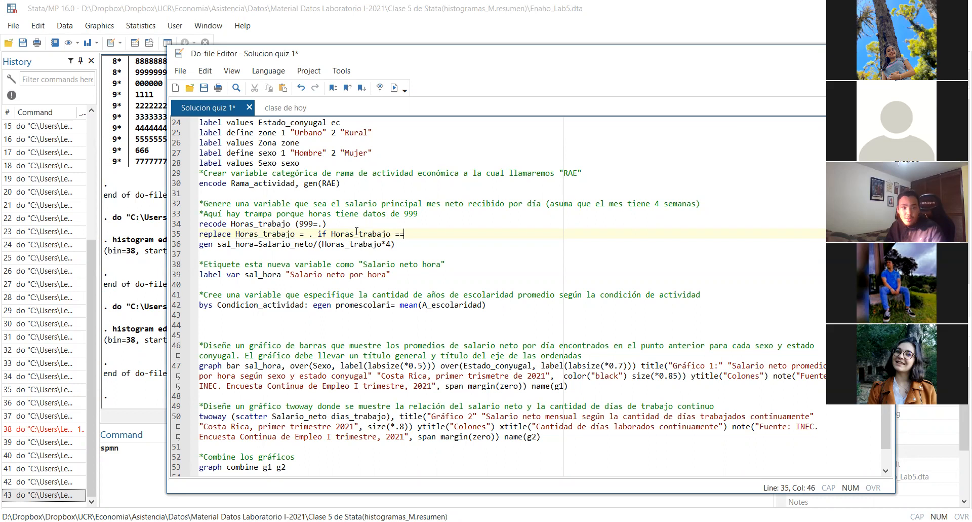
pyautogui.write(' 999')
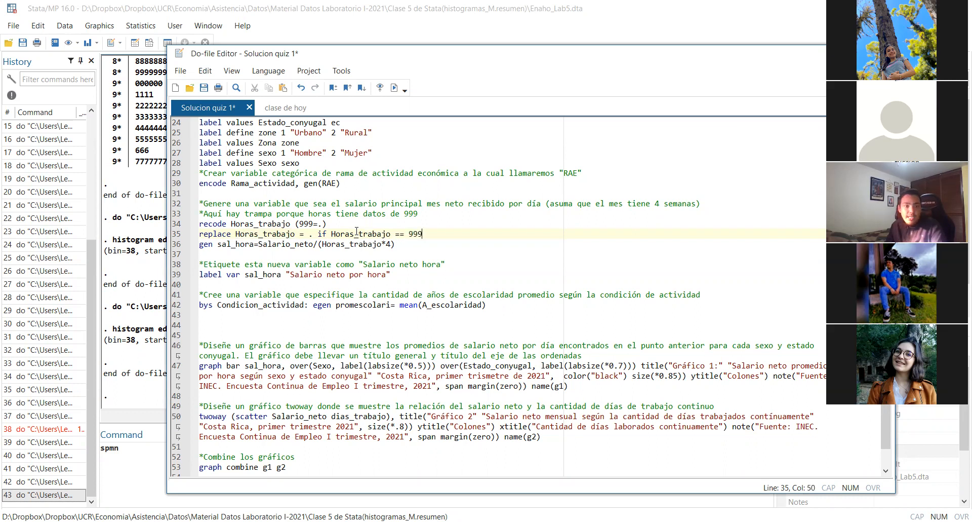
# Examine the commands for missing hours, hourly salary and average schooling on lines 35, 36 and 42
pyautogui.tripleClick(398, 245)
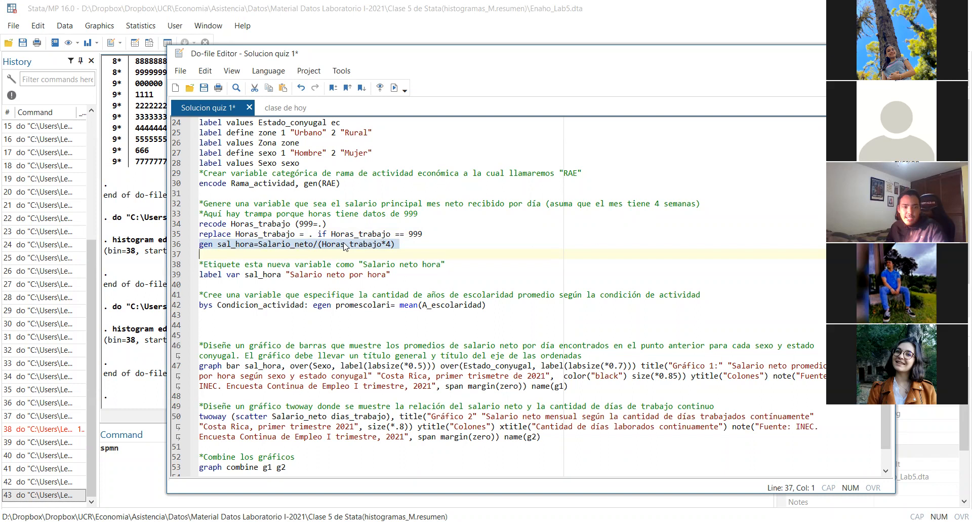
pyautogui.click(388, 247)
pyautogui.moveTo(425, 234); pyautogui.dragTo(412, 234)
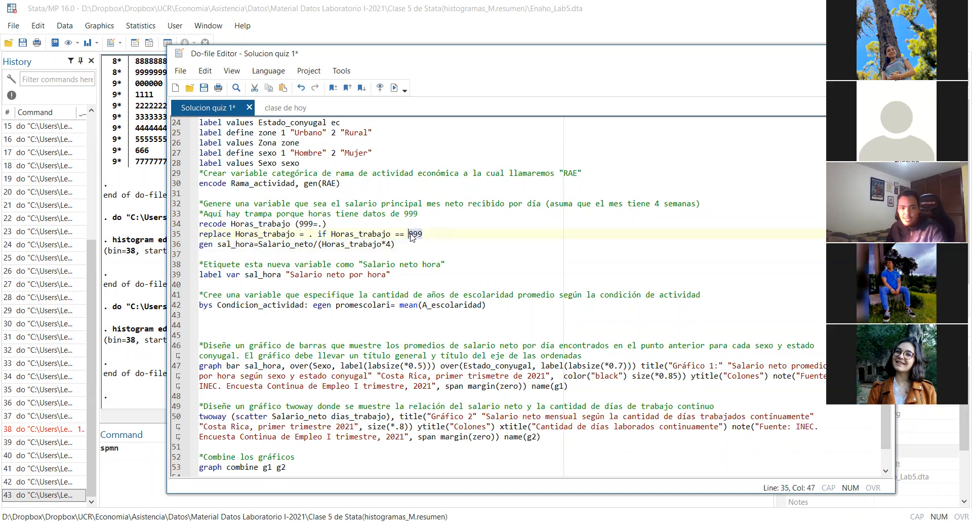
pyautogui.click(413, 241)
pyautogui.tripleClick(413, 242)
pyautogui.click(413, 242)
pyautogui.tripleClick(414, 244)
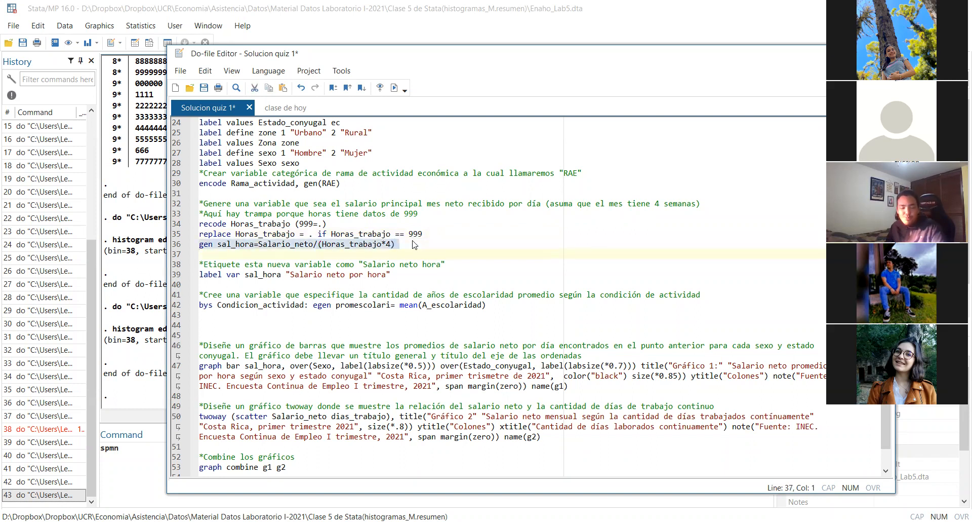
pyautogui.click(413, 243)
pyautogui.tripleClick(415, 245)
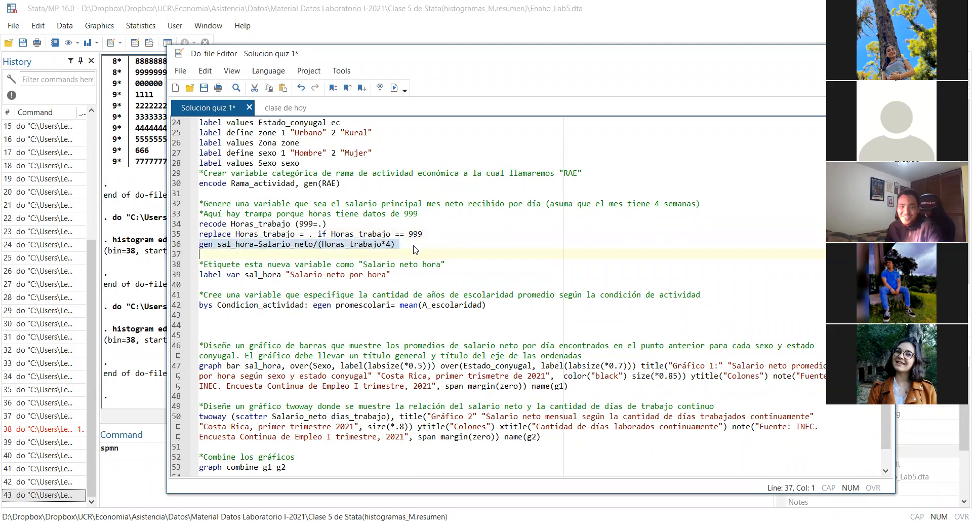
pyautogui.tripleClick(439, 234)
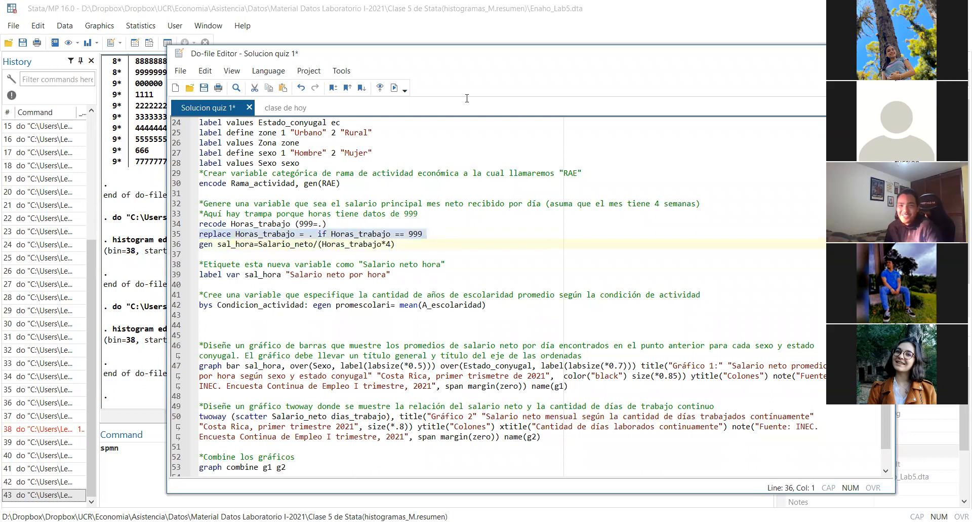
pyautogui.click(421, 235)
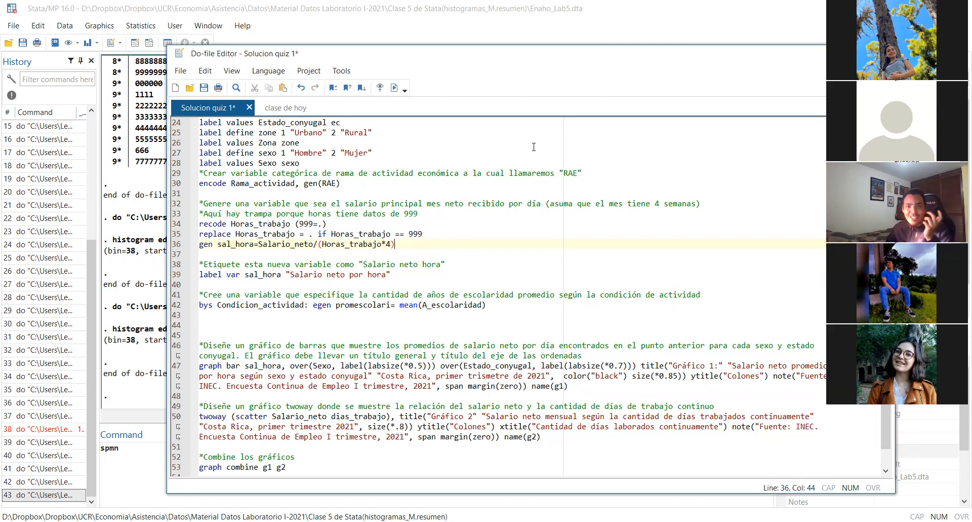
pyautogui.tripleClick(399, 245)
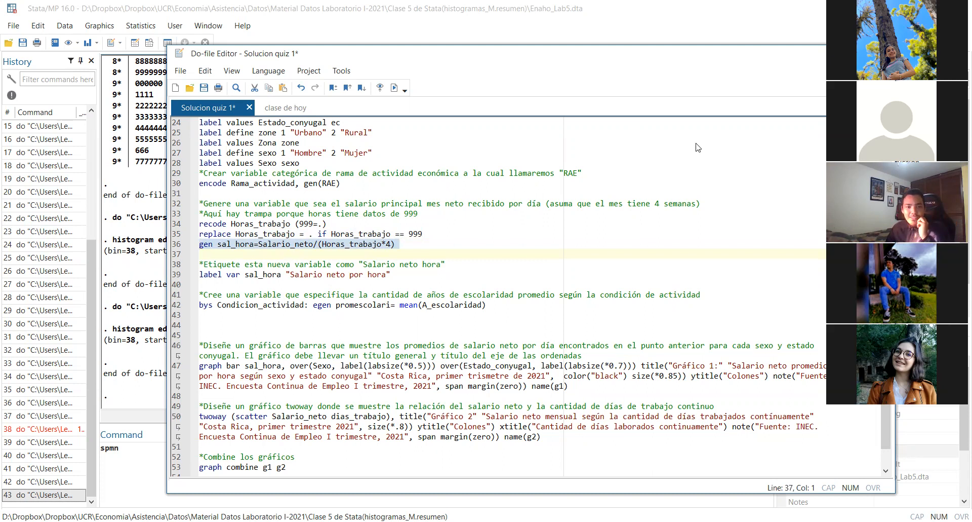
pyautogui.click(444, 245)
pyautogui.click(489, 304)
pyautogui.click(489, 321)
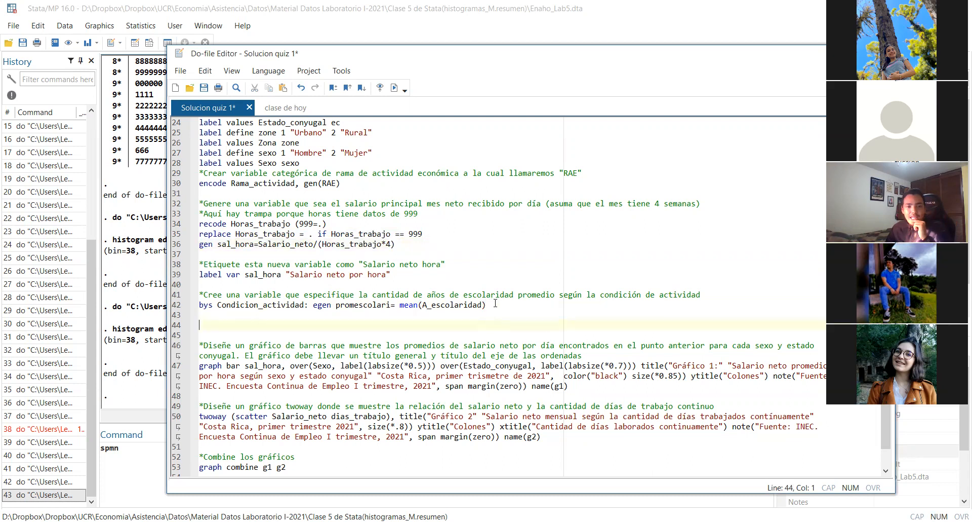
pyautogui.tripleClick(495, 305)
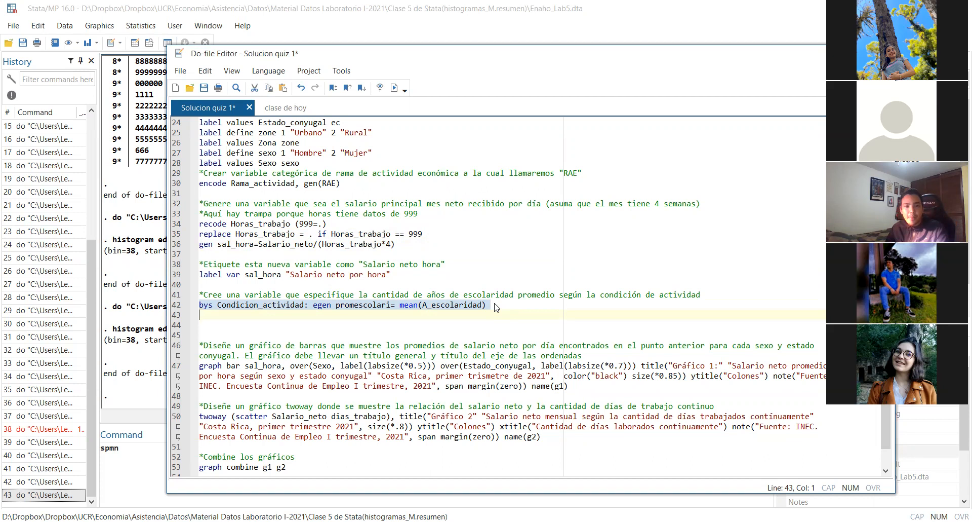
pyautogui.click(495, 306)
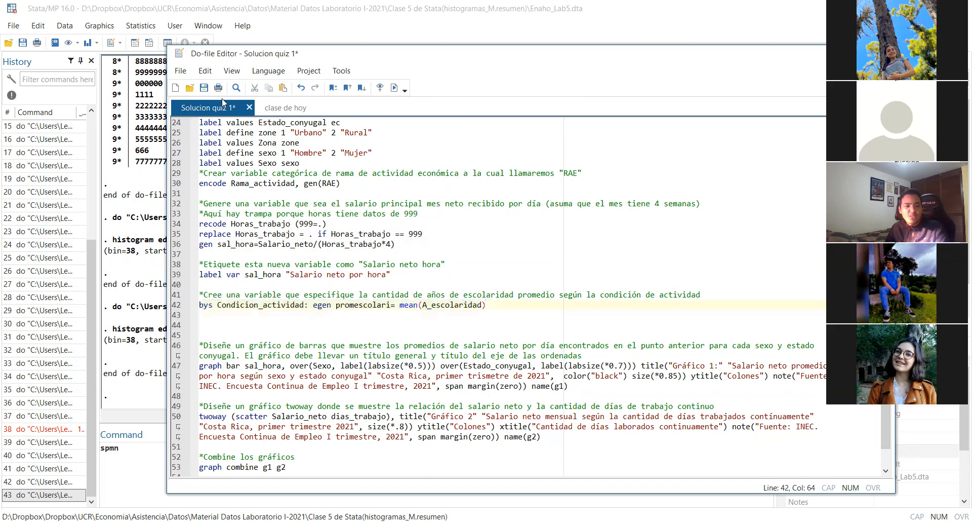
# Open the submitted do-file marked "nota 100 felicidades" from the entregados folder inside Downloads > Notas grupo 54
pyautogui.click(190, 89)
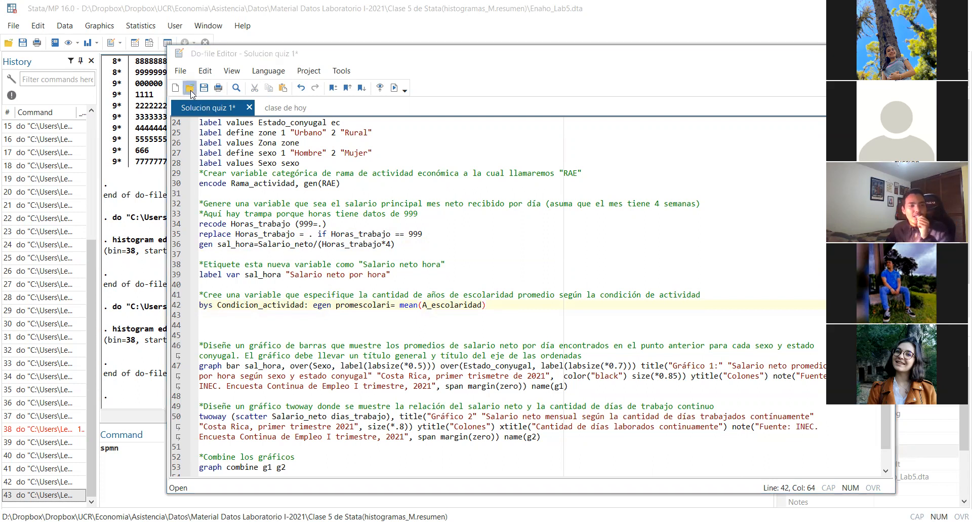
pyautogui.scroll(6, 230, 184)
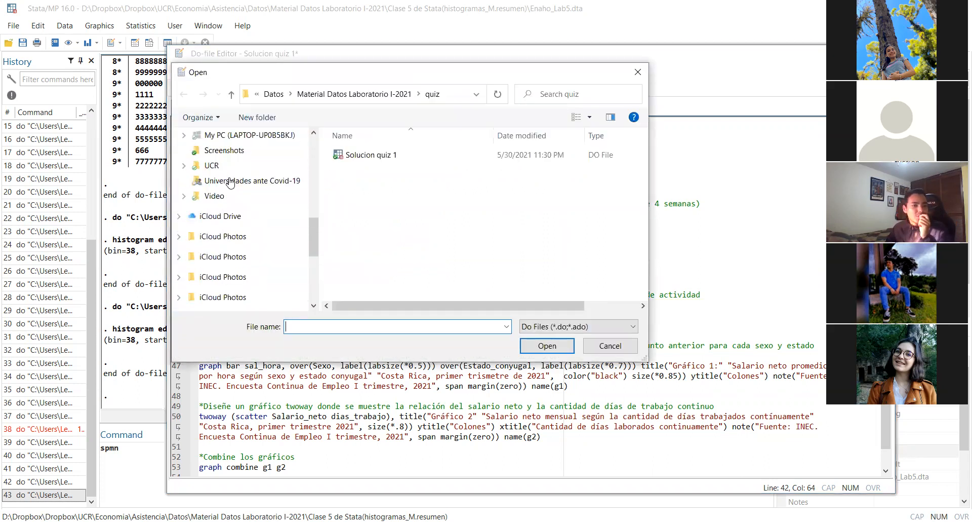
pyautogui.scroll(5, 230, 184)
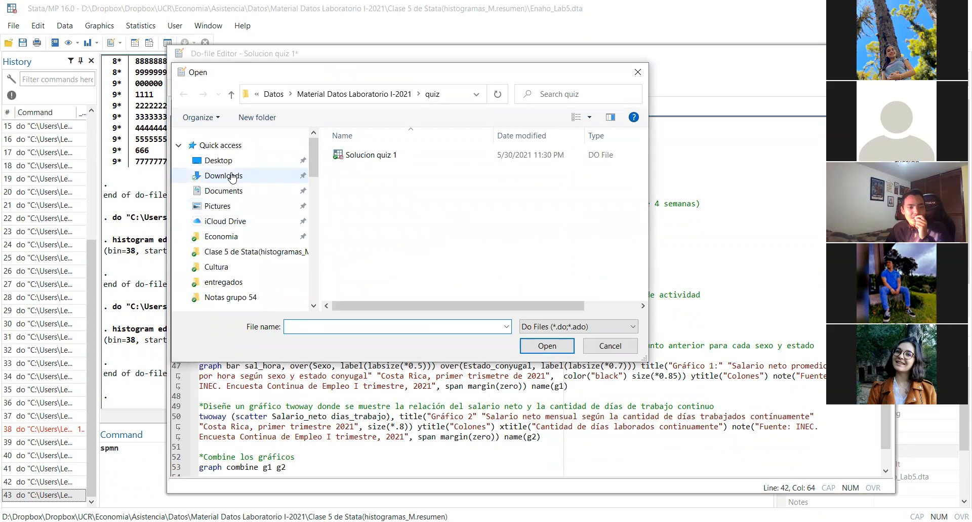
pyautogui.click(227, 176)
pyautogui.doubleClick(354, 170)
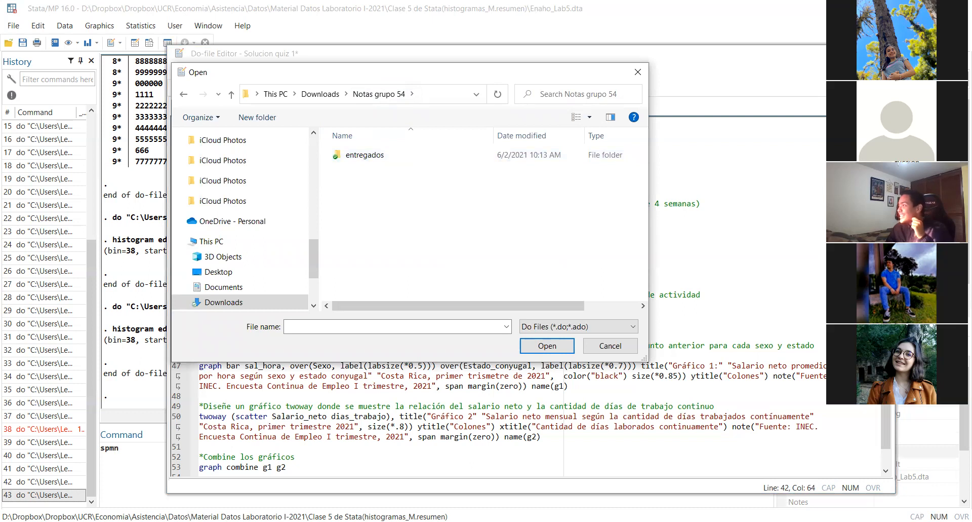
pyautogui.doubleClick(405, 156)
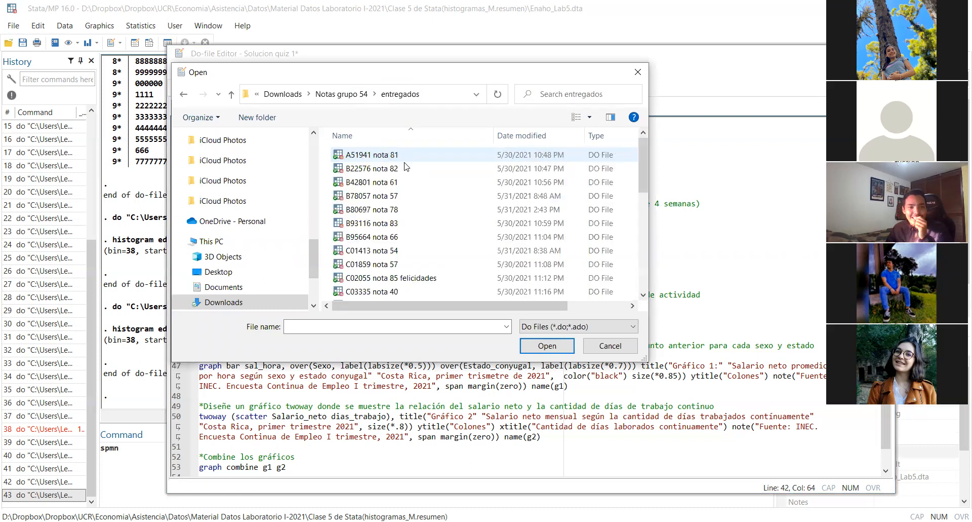
pyautogui.scroll(-5, 410, 260)
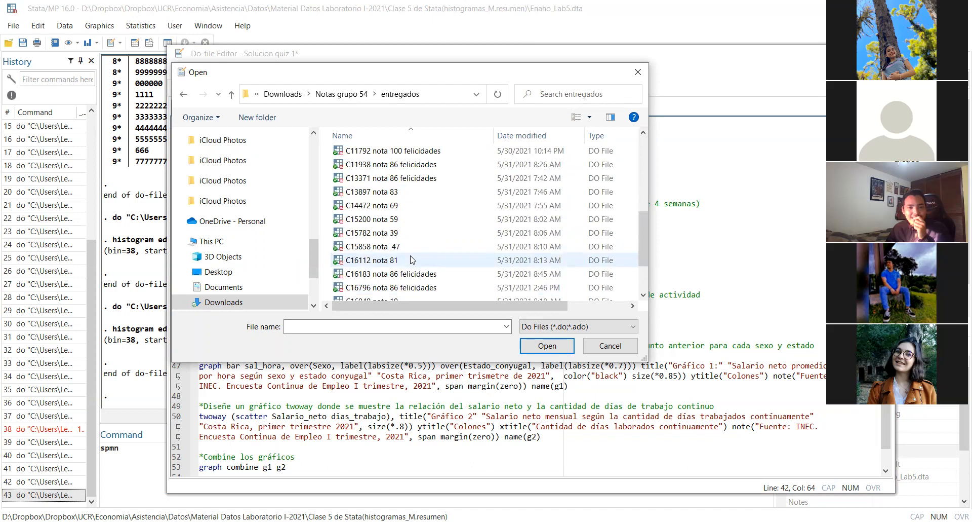
pyautogui.doubleClick(411, 151)
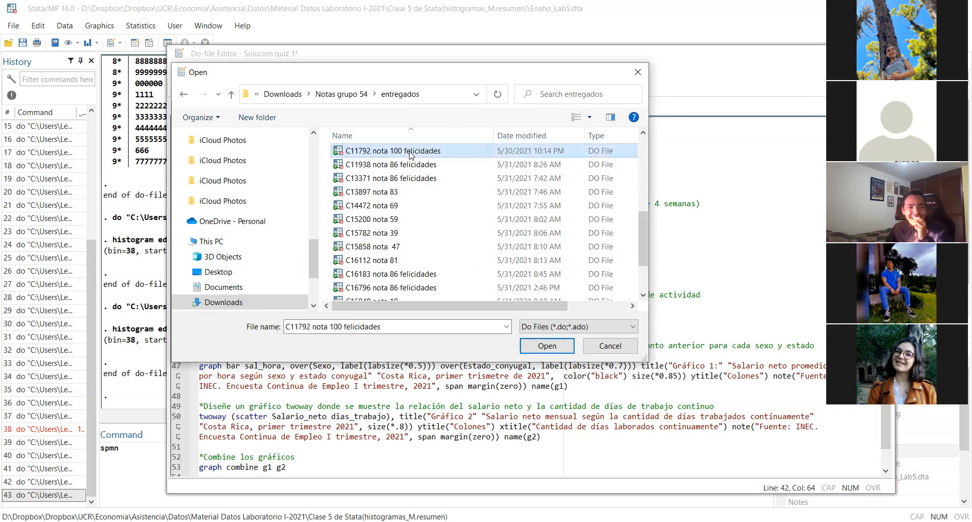
# Review the submission's replace commands for A_escolaridad and Horas_trabajo and its salario_media_semana formula on line 59
pyautogui.scroll(-10, 429, 295)
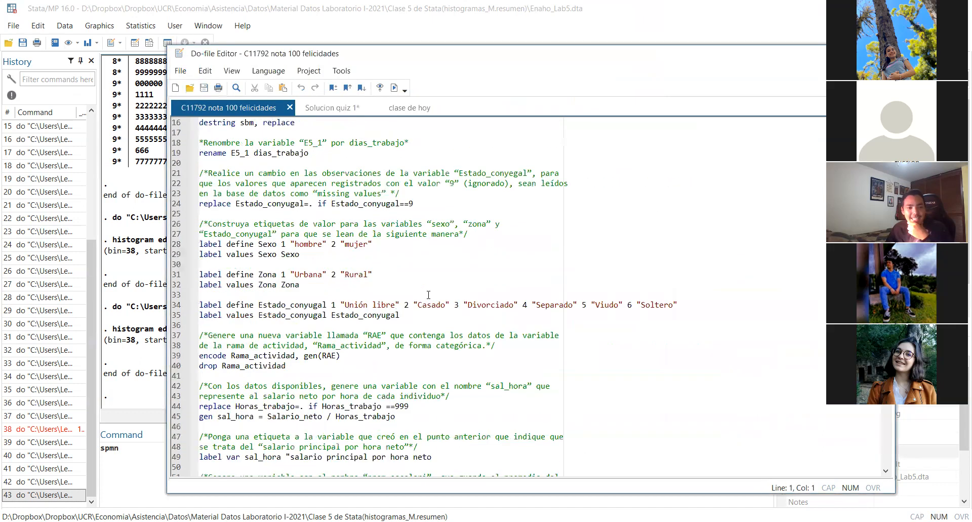
pyautogui.scroll(-3, 429, 294)
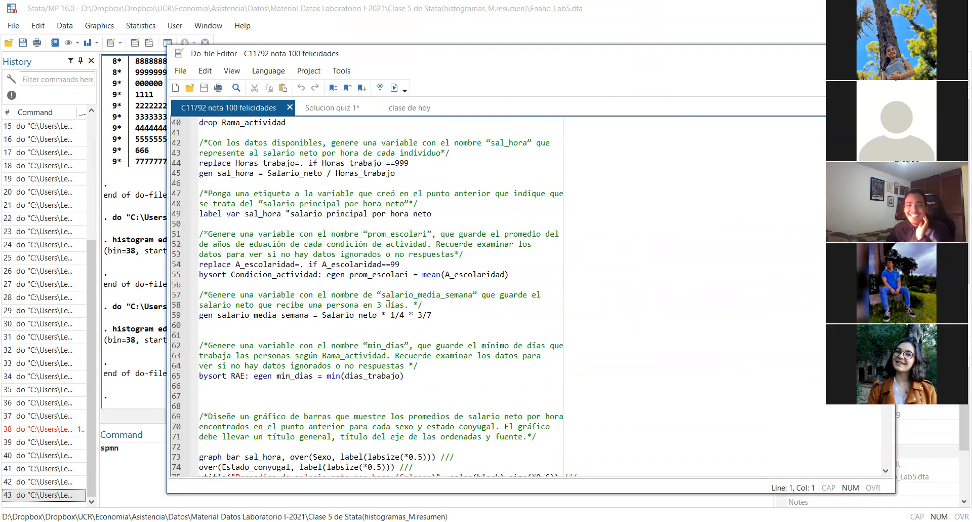
pyautogui.tripleClick(409, 266)
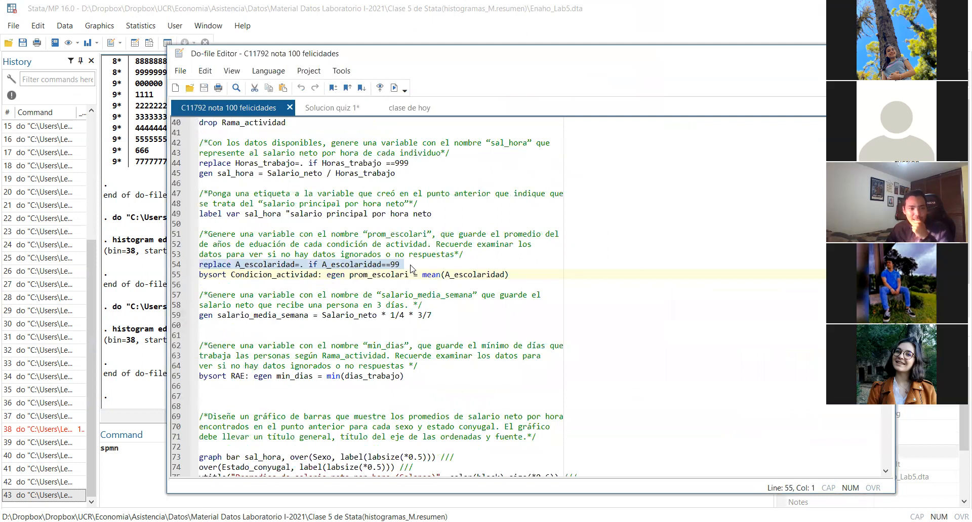
pyautogui.tripleClick(421, 163)
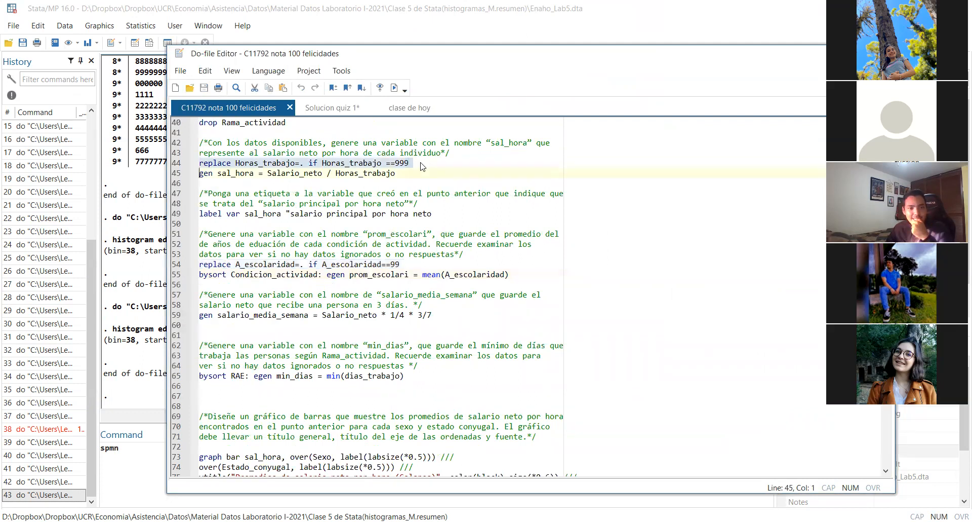
pyautogui.click(438, 316)
pyautogui.tripleClick(438, 318)
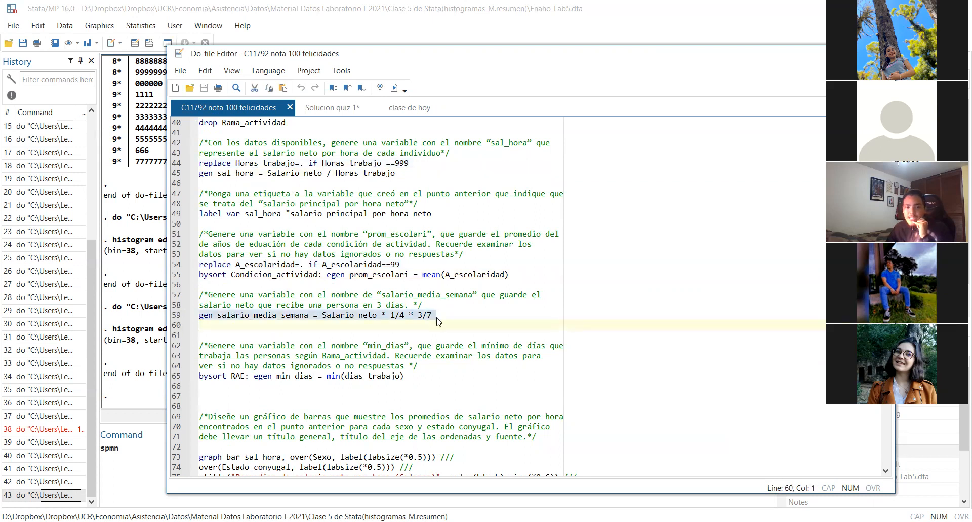
# Add a new command two lines below the salario_media_semana formula, beginning with "gen salario_media_semana"
pyautogui.click(438, 315)
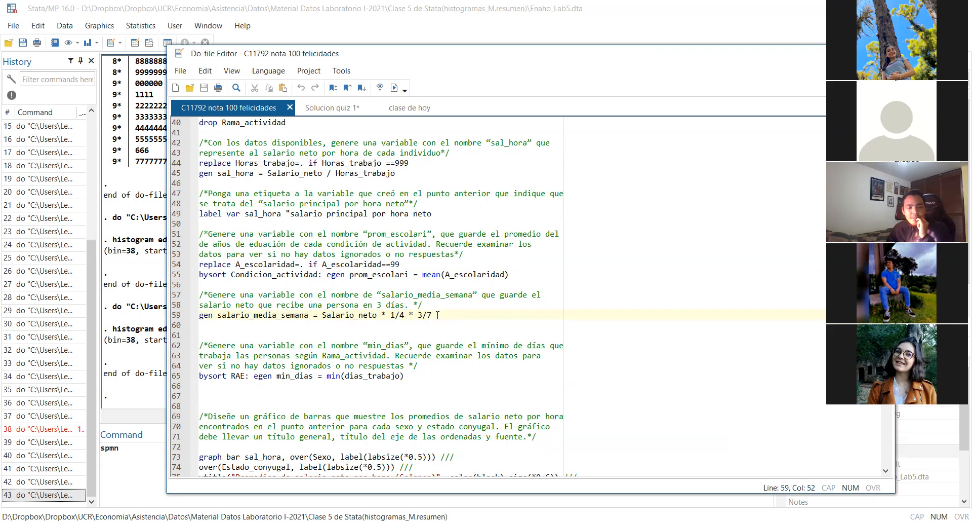
pyautogui.press('Return')
pyautogui.press('Return')
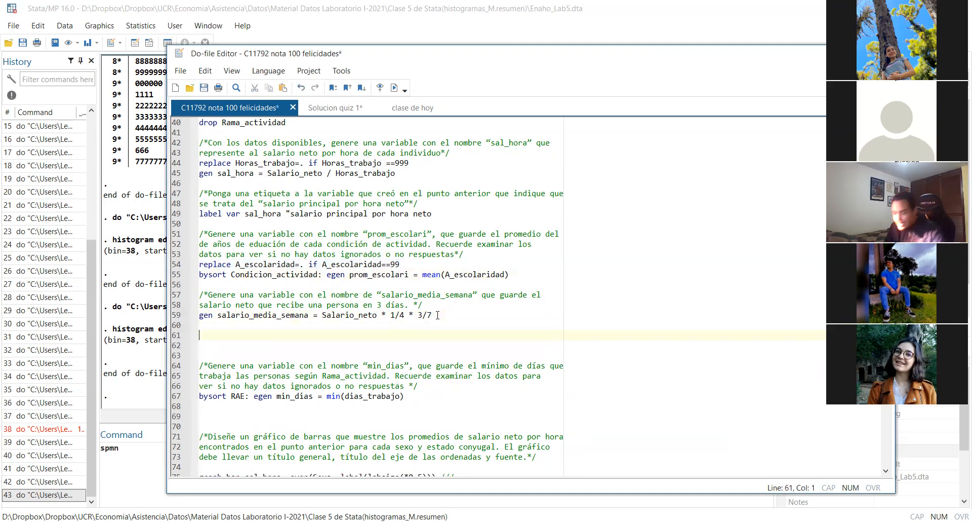
pyautogui.write('gen sala')
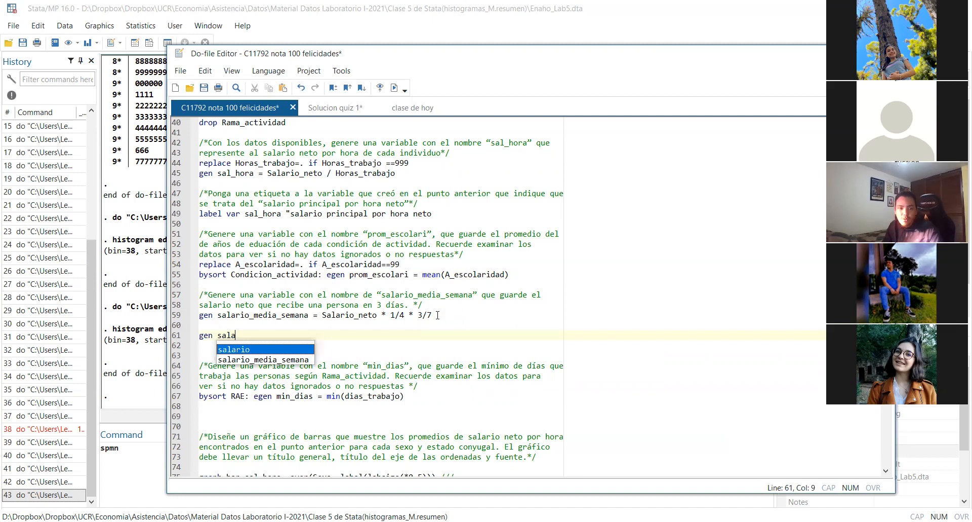
pyautogui.press('Return')
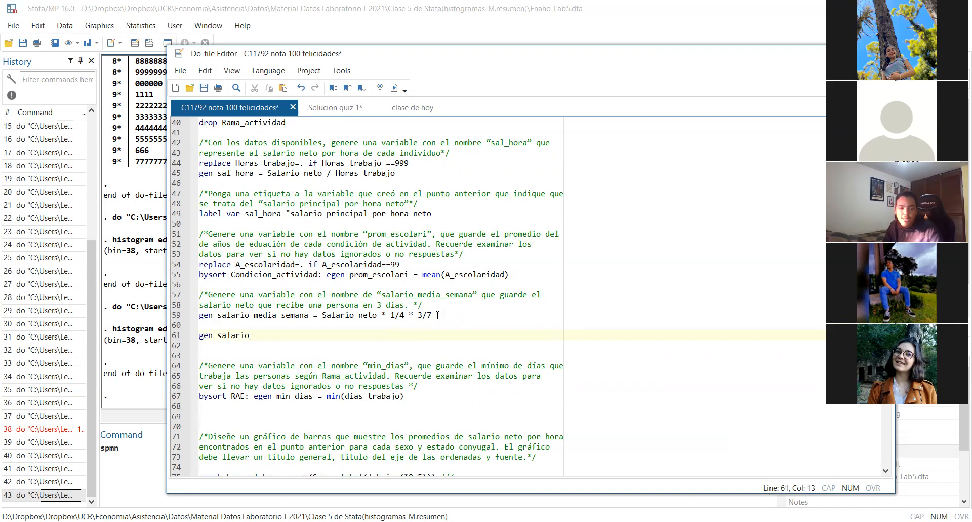
pyautogui.press('BackSpace')
pyautogui.write(':')
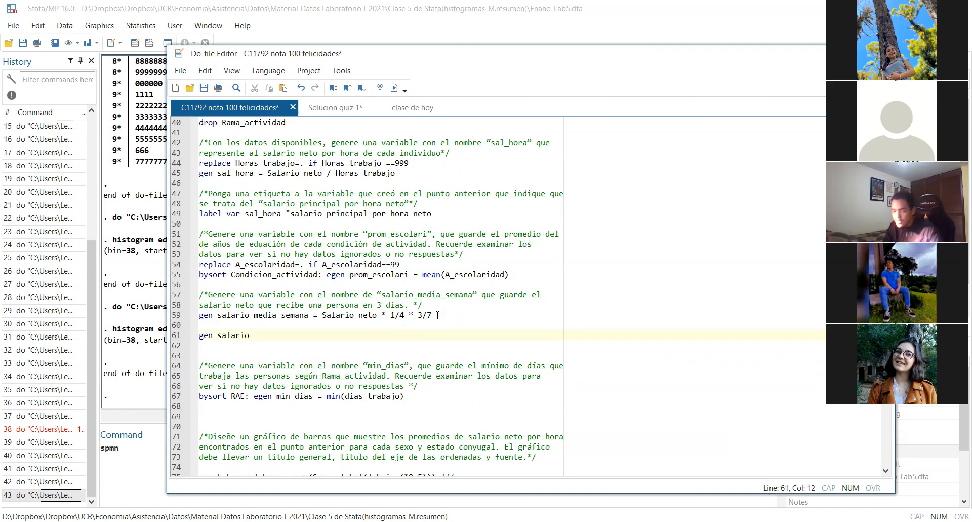
pyautogui.write('_')
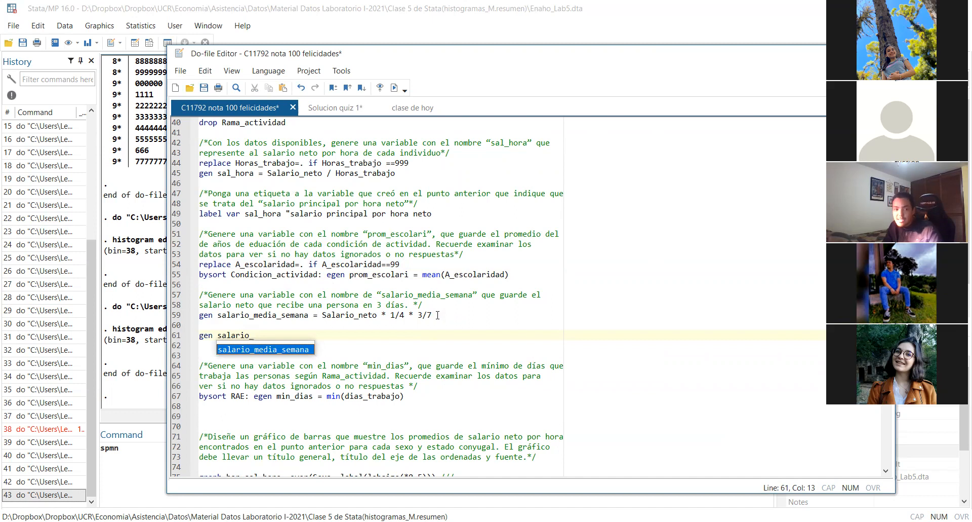
pyautogui.press('Return')
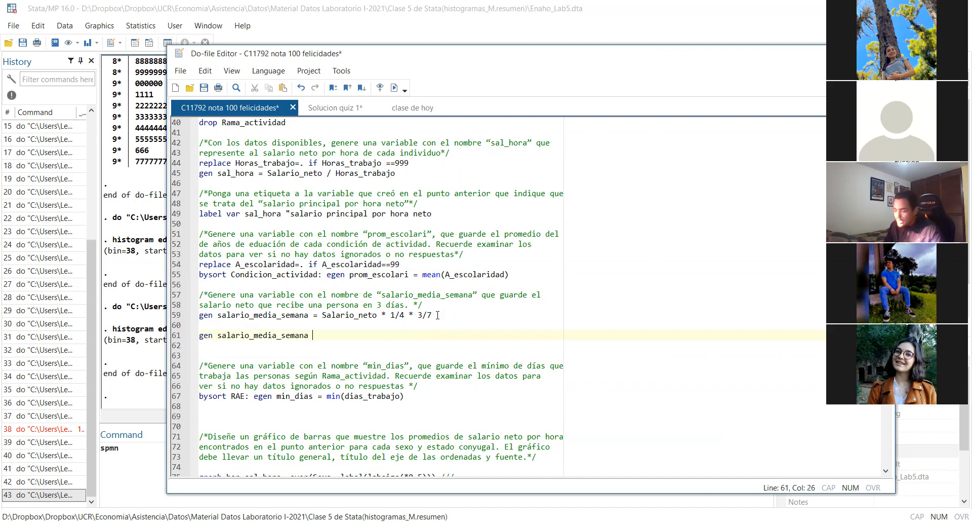
# Continue the gen command on line 61 with "= salario por hora"
pyautogui.write('= ')
pyautogui.write('sala')
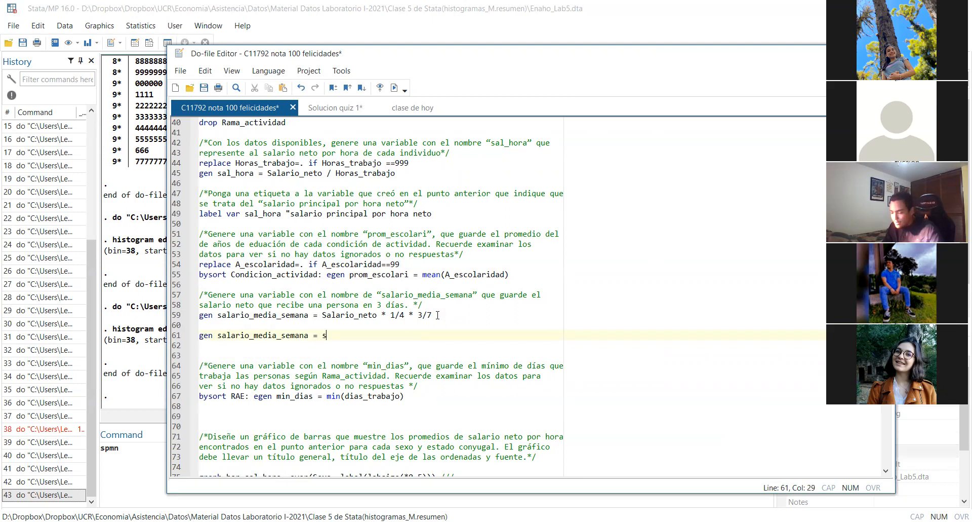
pyautogui.write('rio por hoa')
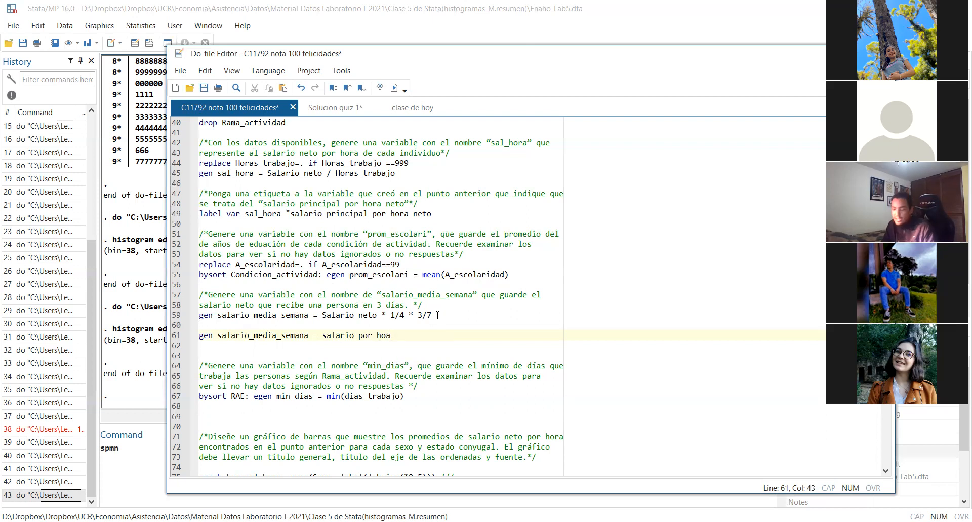
pyautogui.press('BackSpace')
pyautogui.write('ra (')
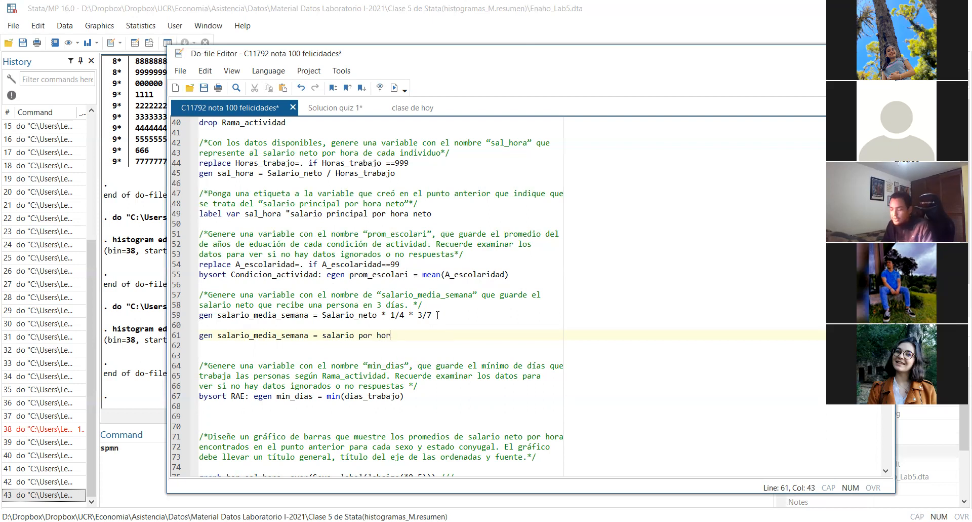
# Complete the expression on line 61 by multiplying the hourly salary by 72
pyautogui.press('BackSpace')
pyautogui.write('/')
pyautogui.press('BackSpace')
pyautogui.press('Delete')
pyautogui.write('*')
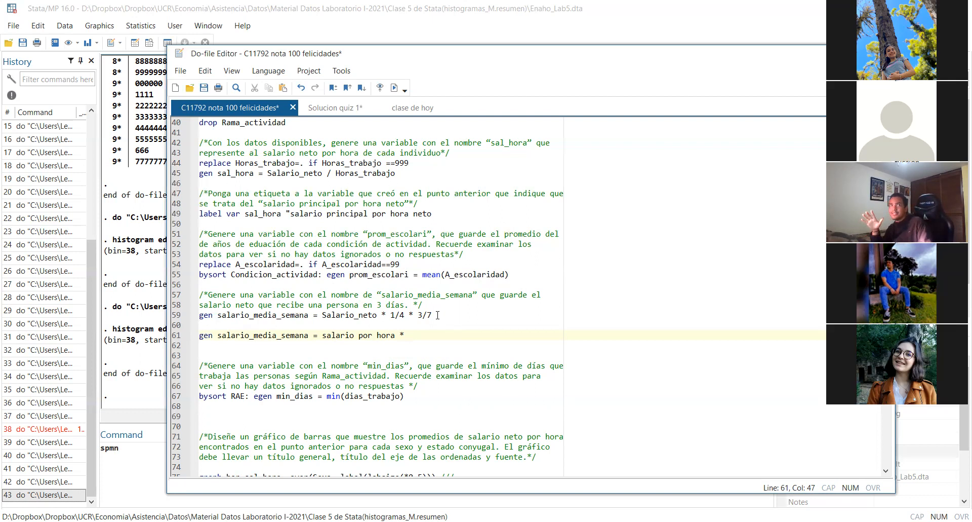
pyautogui.write('72')
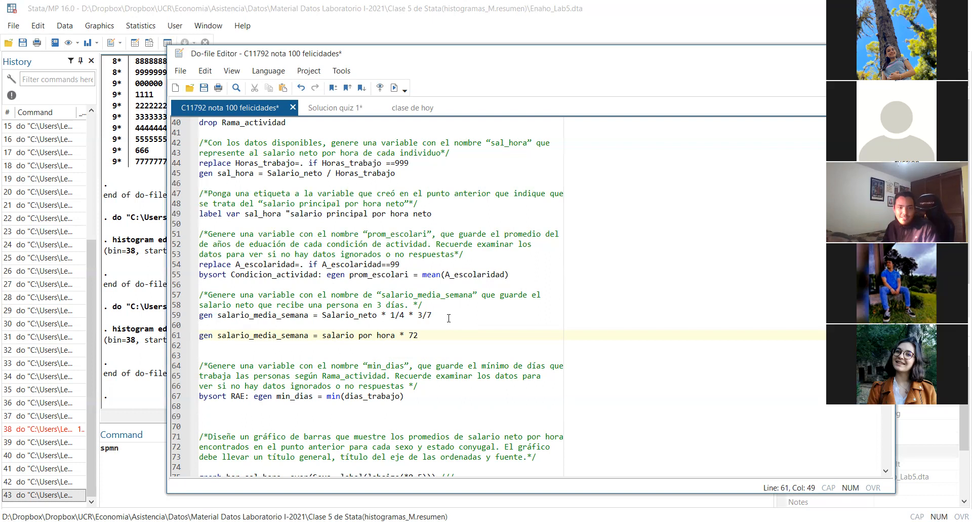
pyautogui.tripleClick(437, 336)
pyautogui.hotkey('ctrl', 'c')
pyautogui.click(430, 340)
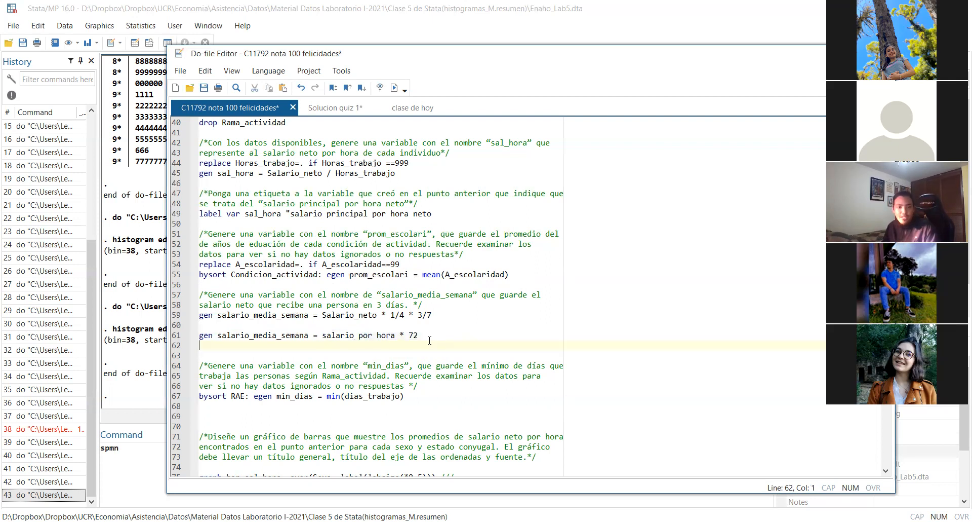
# Duplicate the line 61 command on line 63 and replace its hourly salary term with Salario_neto
pyautogui.press('Return')
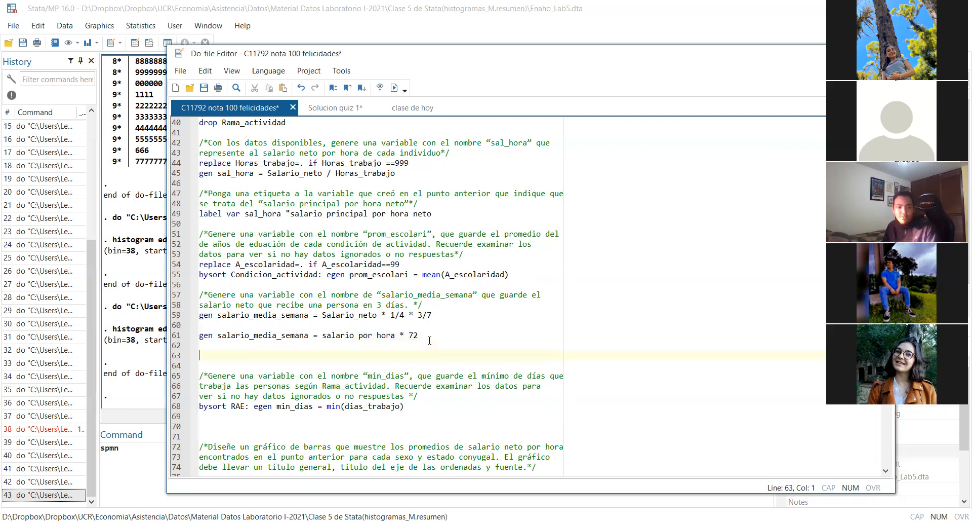
pyautogui.hotkey('ctrl', 'v')
pyautogui.moveTo(428, 356); pyautogui.dragTo(406, 357)
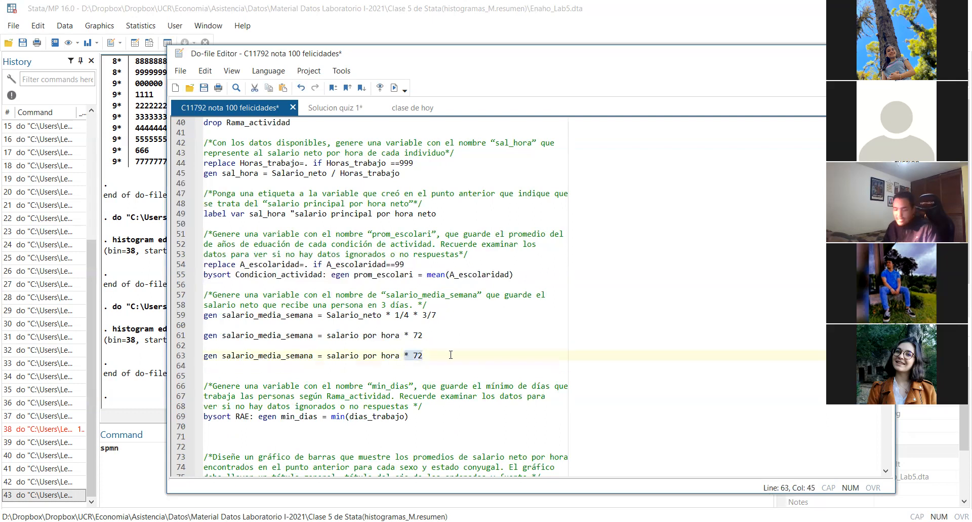
pyautogui.doubleClick(356, 315)
pyautogui.hotkey('ctrl', 'c')
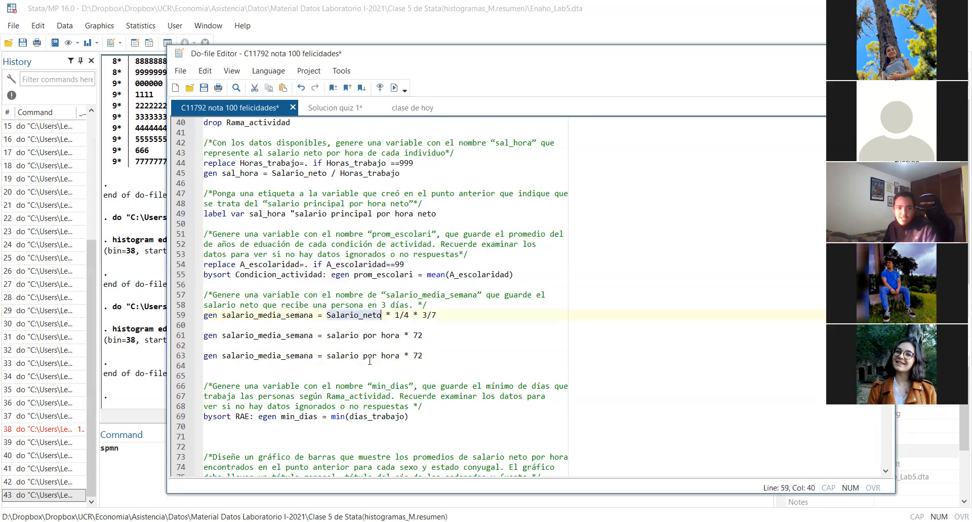
pyautogui.doubleClick(369, 356)
pyautogui.moveTo(402, 355); pyautogui.dragTo(326, 356)
pyautogui.hotkey('ctrl', 'v')
# Replace the multiplication by 72 on line 63 with a division by "dias que trabajaron"
pyautogui.click(394, 356)
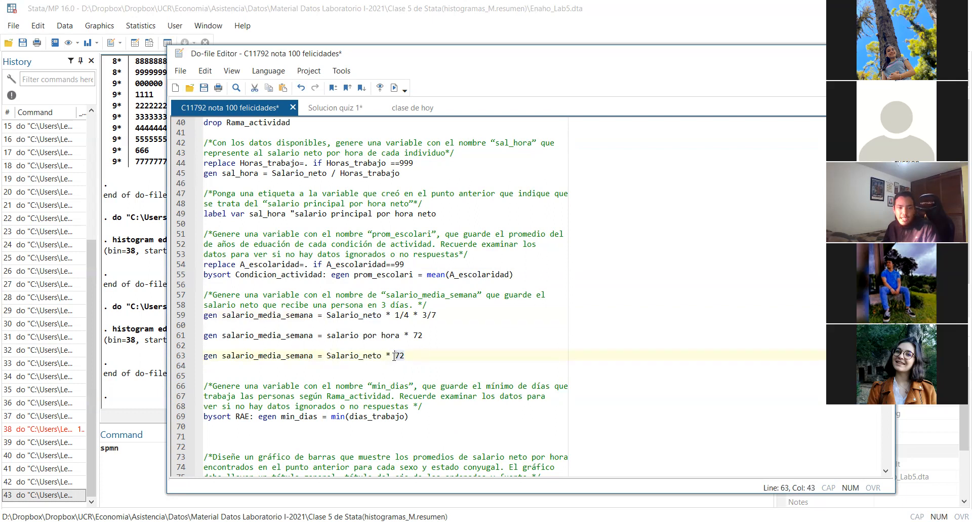
pyautogui.press('Delete')
pyautogui.press('Delete')
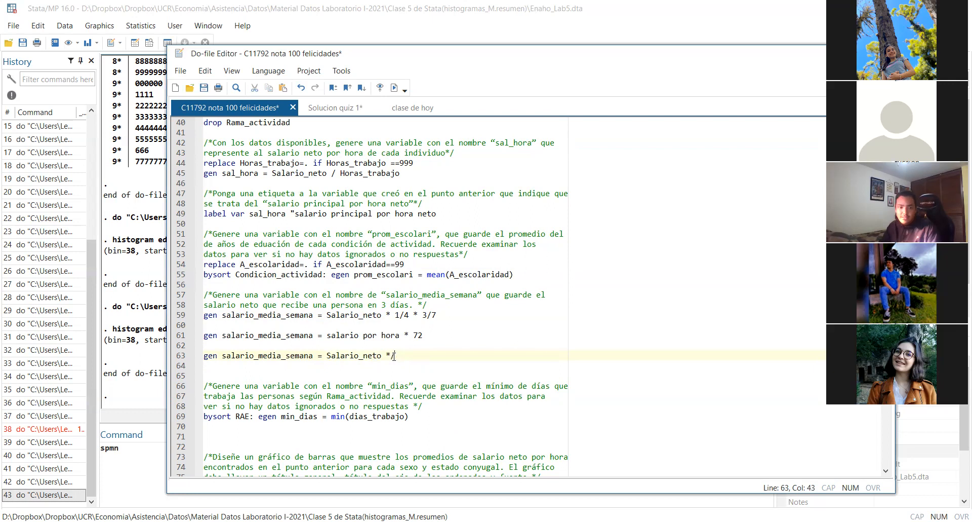
pyautogui.press('BackSpace')
pyautogui.write('/dias que trabajaron')
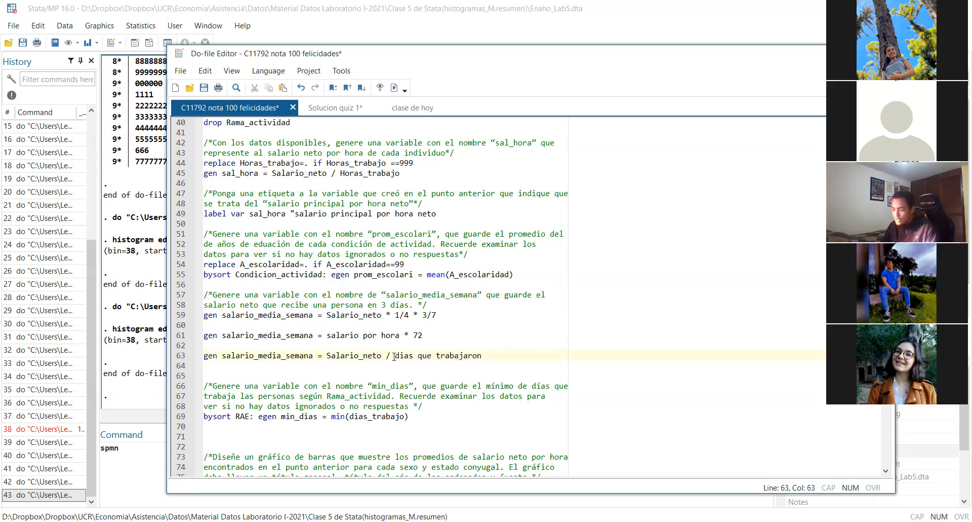
pyautogui.write(' =')
# Enclose the division of Salario_neto by "dias que trabajaron" on line 63 in parentheses
pyautogui.press('BackSpace')
pyautogui.write(')')
pyautogui.press('Left')
pyautogui.press('Left')
pyautogui.press('Left')
pyautogui.press('Left')
pyautogui.press('Left')
pyautogui.press('Left')
pyautogui.press('Left')
pyautogui.press('Left')
pyautogui.press('Left')
pyautogui.press('Left')
pyautogui.press('Left')
pyautogui.press('Left')
pyautogui.press('Left')
pyautogui.press('Left')
pyautogui.press('Left')
pyautogui.press('Left')
pyautogui.press('Left')
pyautogui.press('Left')
pyautogui.press('Left')
pyautogui.press('Left')
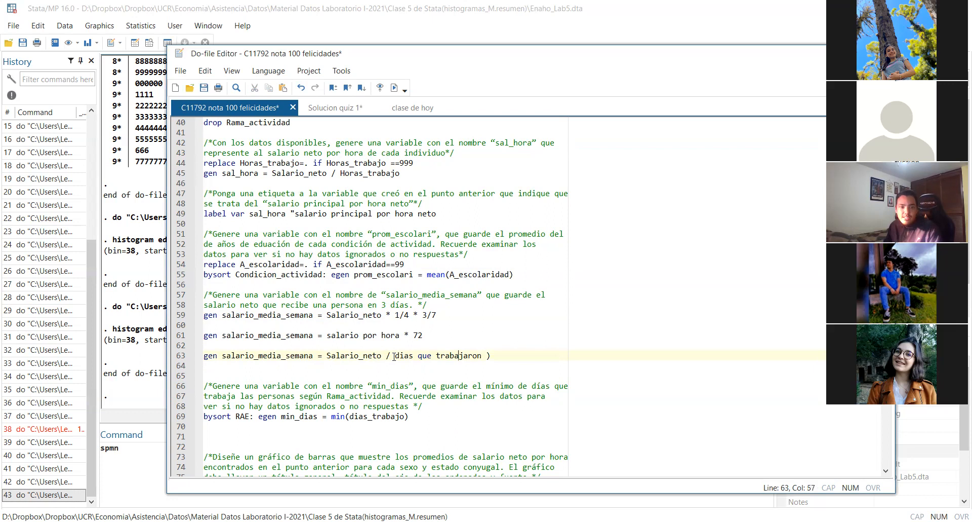
pyautogui.write('(')
pyautogui.press('BackSpace')
pyautogui.write(')')
pyautogui.press('BackSpace')
pyautogui.write('(')
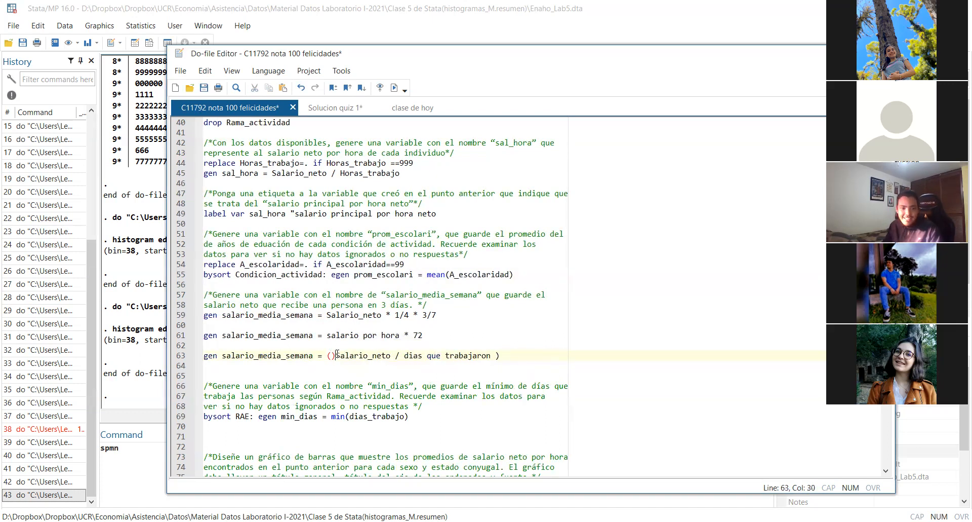
pyautogui.press('BackSpace')
pyautogui.click(531, 354)
# Multiply the parenthesized expression on line 63 by 3
pyautogui.write(')')
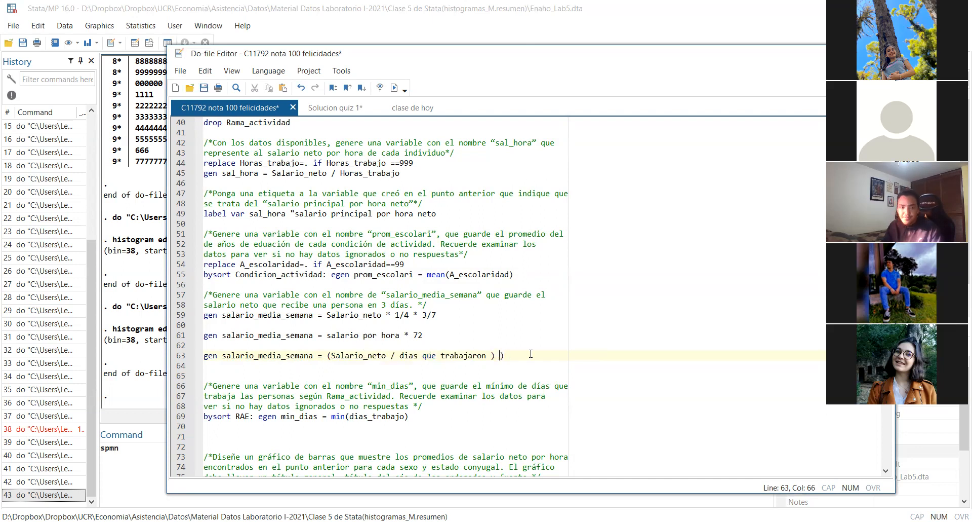
pyautogui.press('BackSpace')
pyautogui.write('* 3')
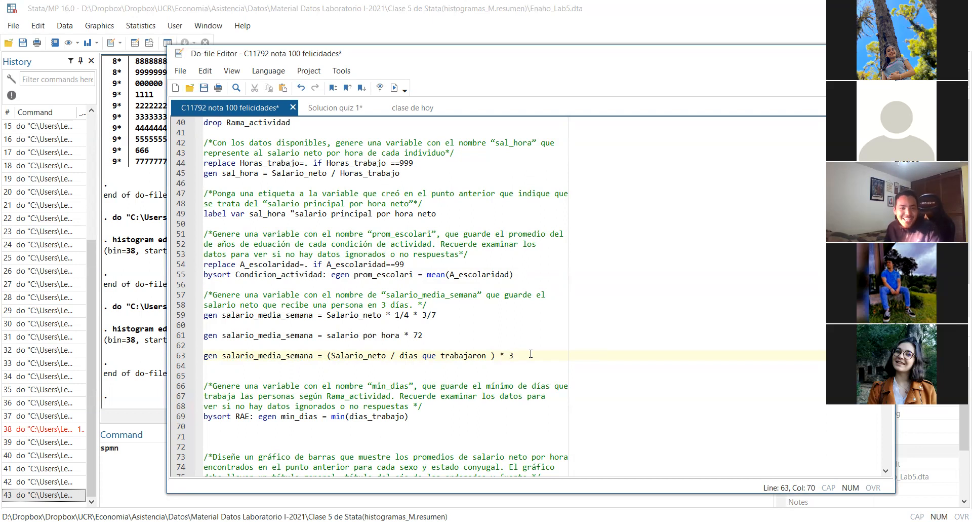
pyautogui.press('Left')
pyautogui.press('Left')
pyautogui.press('Left')
pyautogui.press('Left')
pyautogui.press('Left')
pyautogui.press('Left')
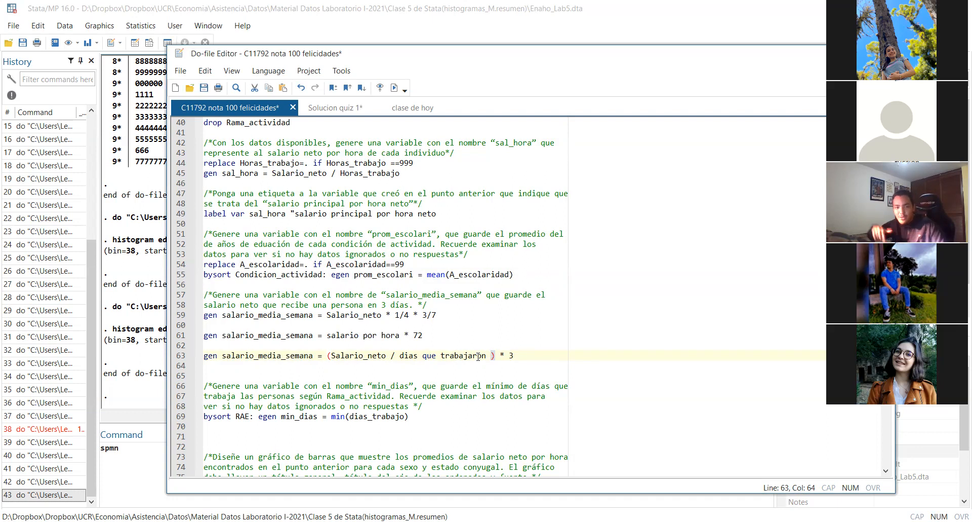
pyautogui.press('End')
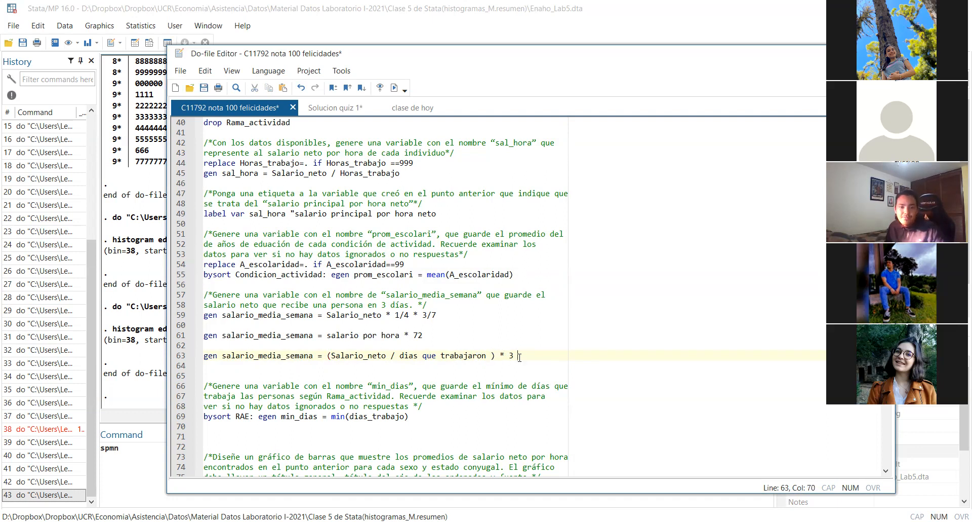
# Compare the three salario_media_semana formulas on lines 59, 61 and 63, and examine the min_dias command on line 69
pyautogui.moveTo(549, 356); pyautogui.dragTo(197, 335)
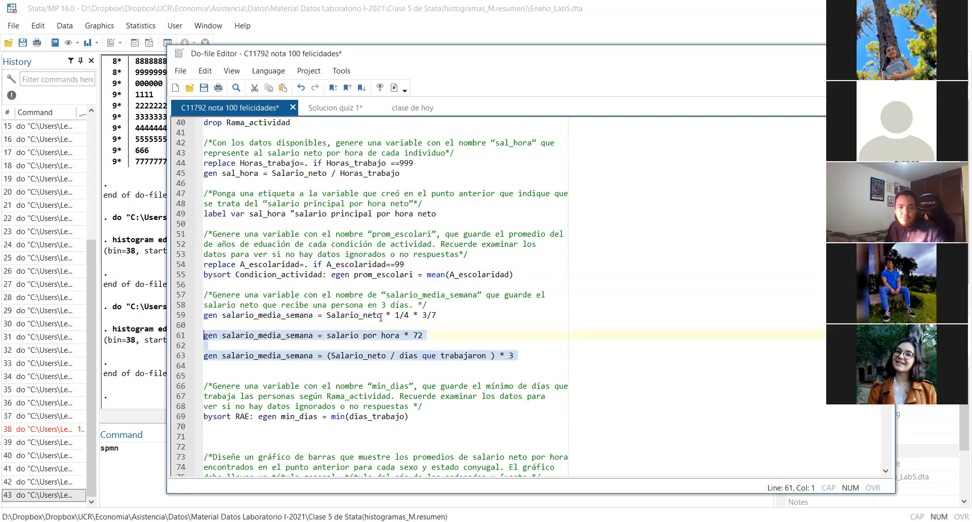
pyautogui.click(409, 315)
pyautogui.click(435, 315)
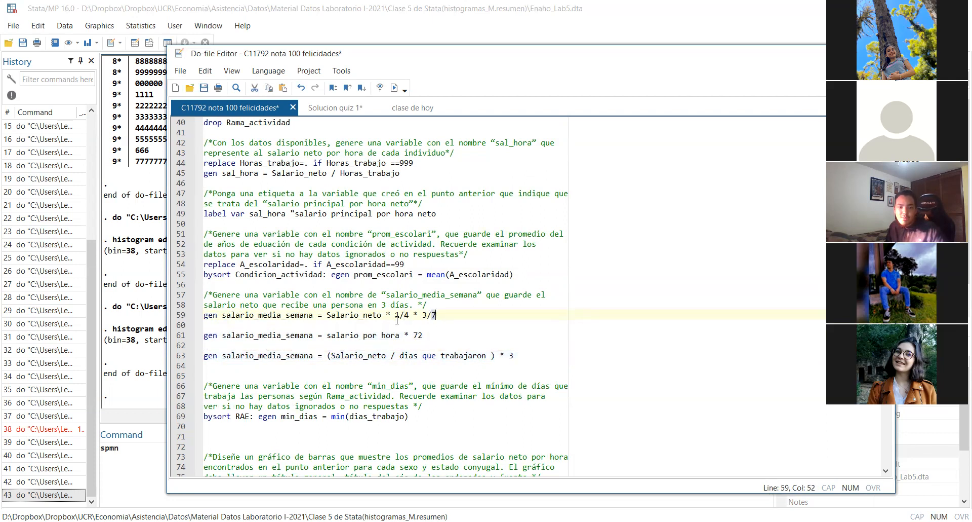
pyautogui.moveTo(403, 358); pyautogui.dragTo(484, 355)
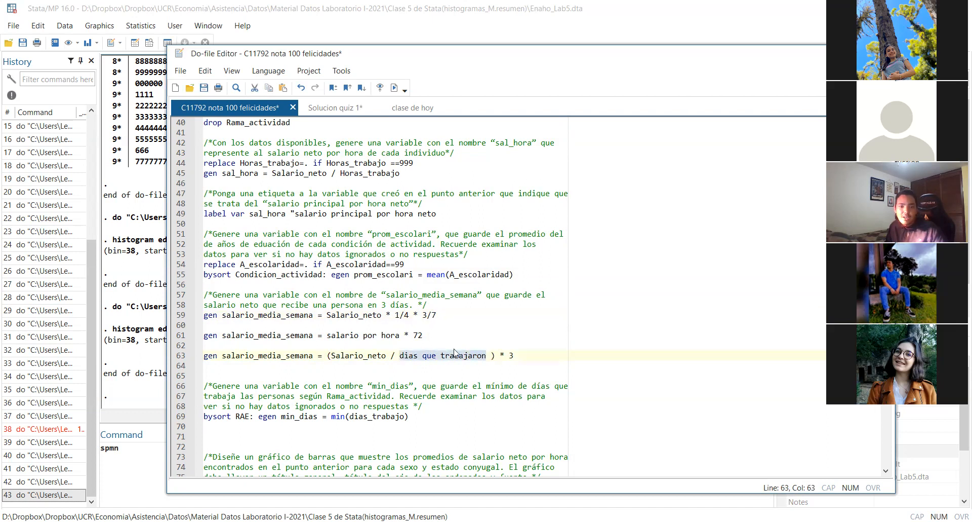
pyautogui.moveTo(421, 315); pyautogui.dragTo(427, 318)
pyautogui.moveTo(518, 356); pyautogui.dragTo(502, 357)
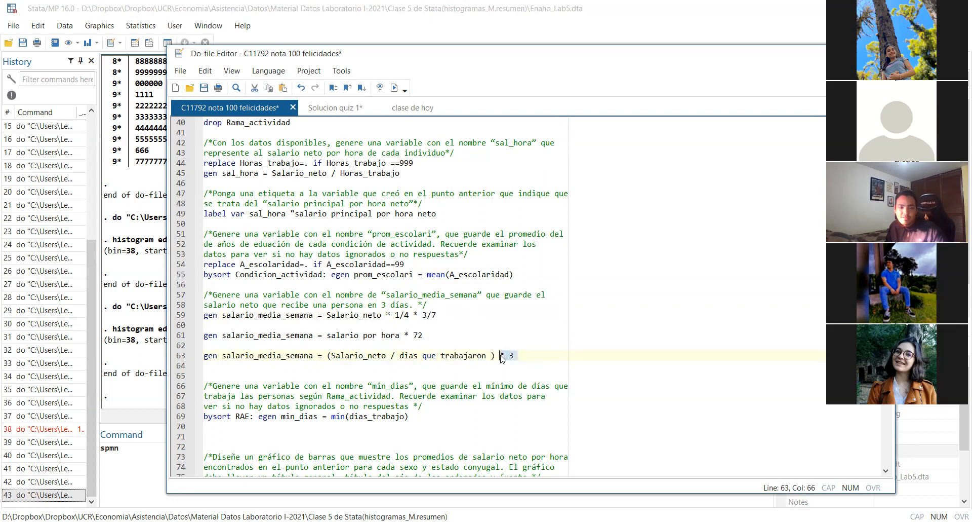
pyautogui.click(485, 385)
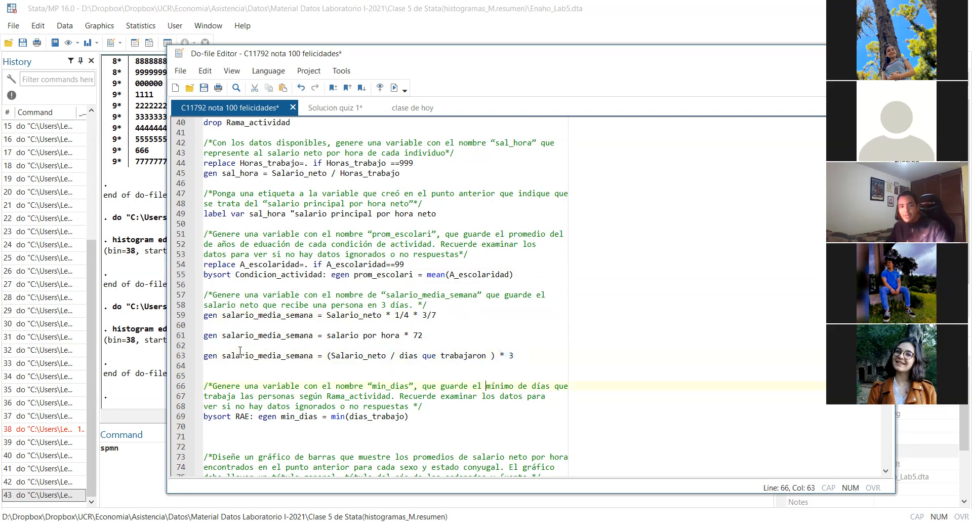
pyautogui.moveTo(525, 356); pyautogui.dragTo(193, 298)
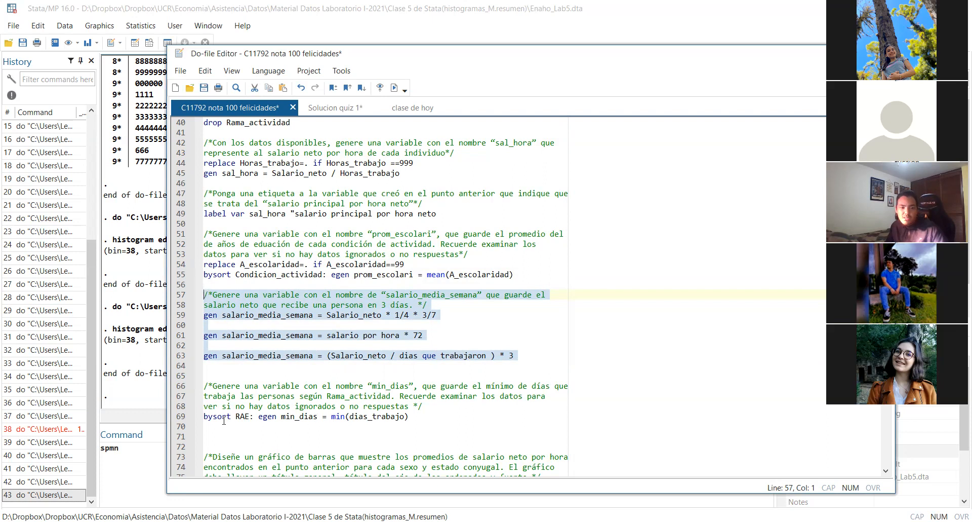
pyautogui.click(329, 420)
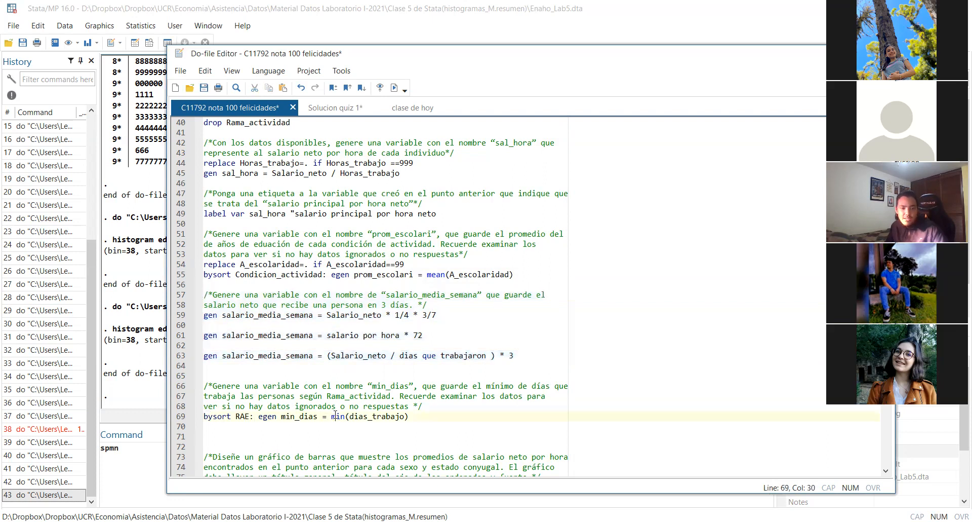
pyautogui.tripleClick(420, 419)
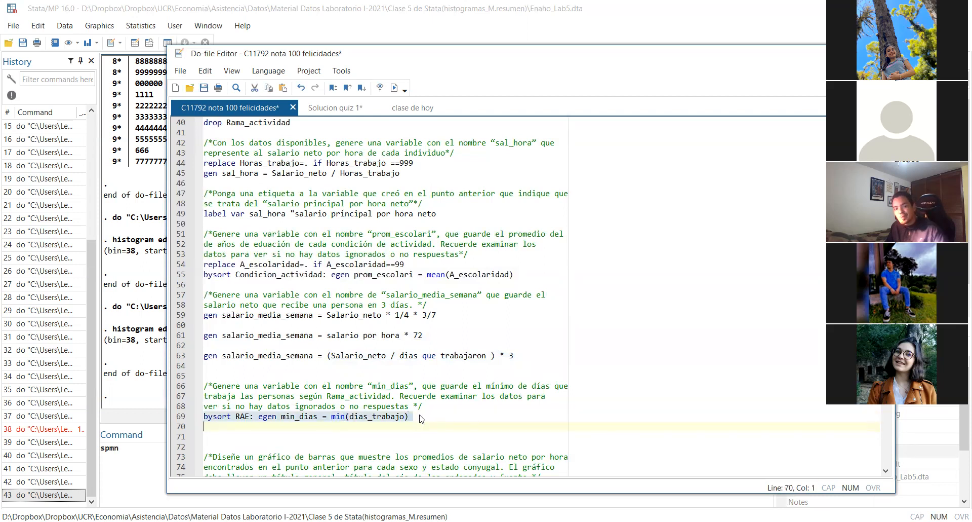
pyautogui.click(420, 415)
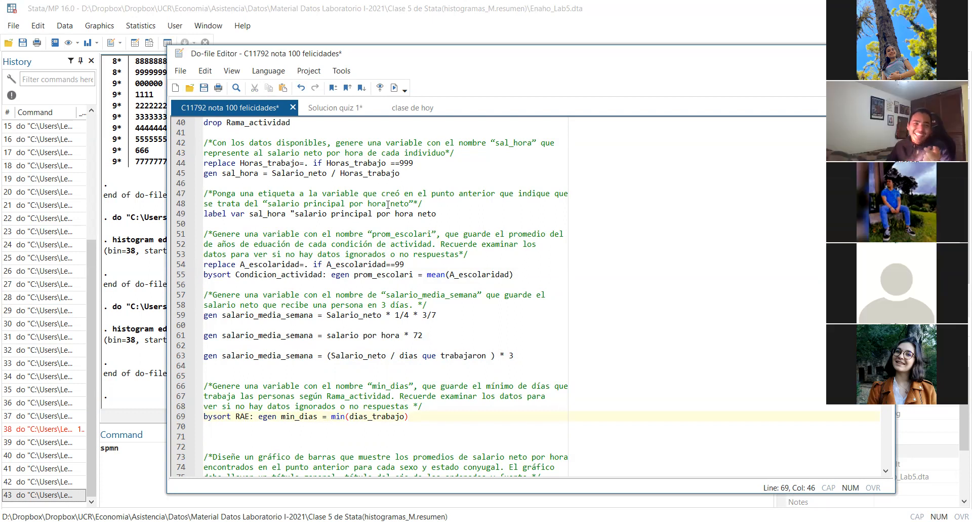
# Copy the salario_media_semana and min_dias sections from the student's do-file into Solucion quiz 1, below the promescolari command
pyautogui.click(318, 109)
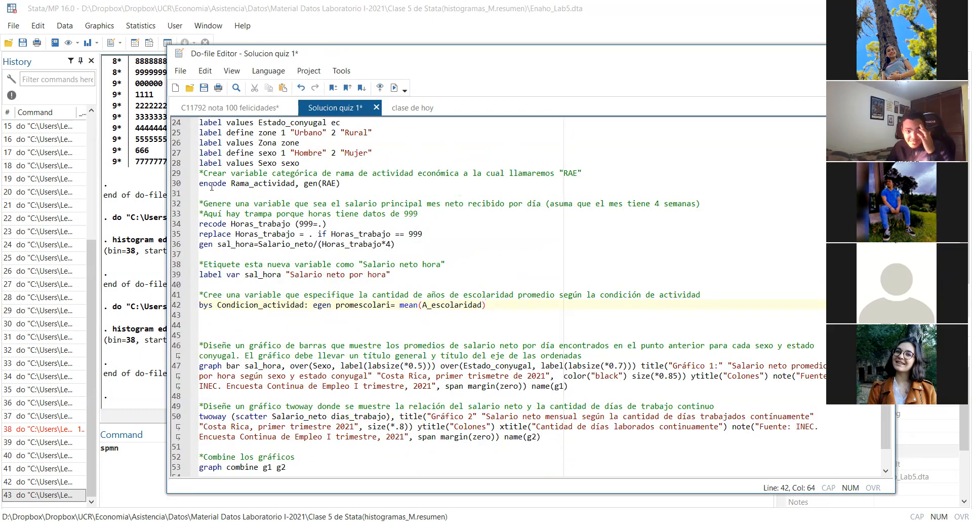
pyautogui.click(273, 107)
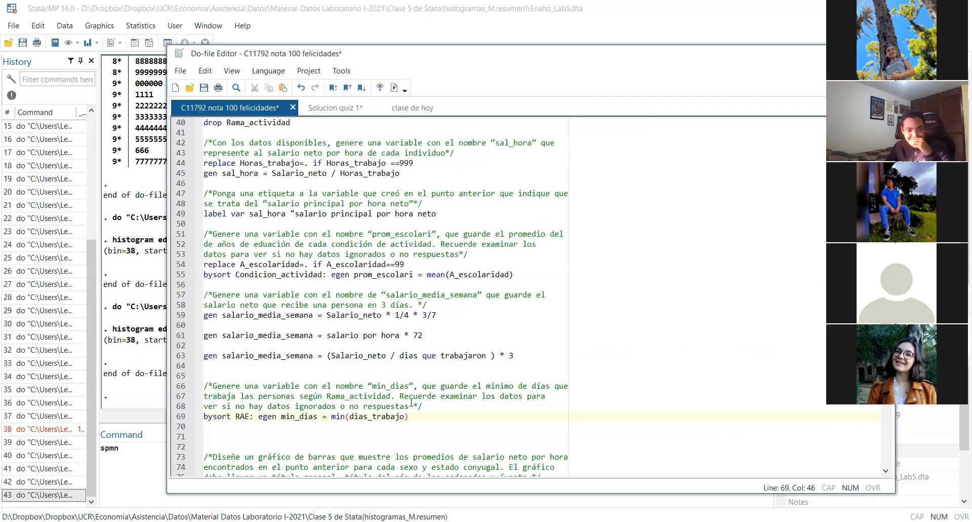
pyautogui.moveTo(423, 416); pyautogui.dragTo(176, 295)
pyautogui.hotkey('ctrl', 'c')
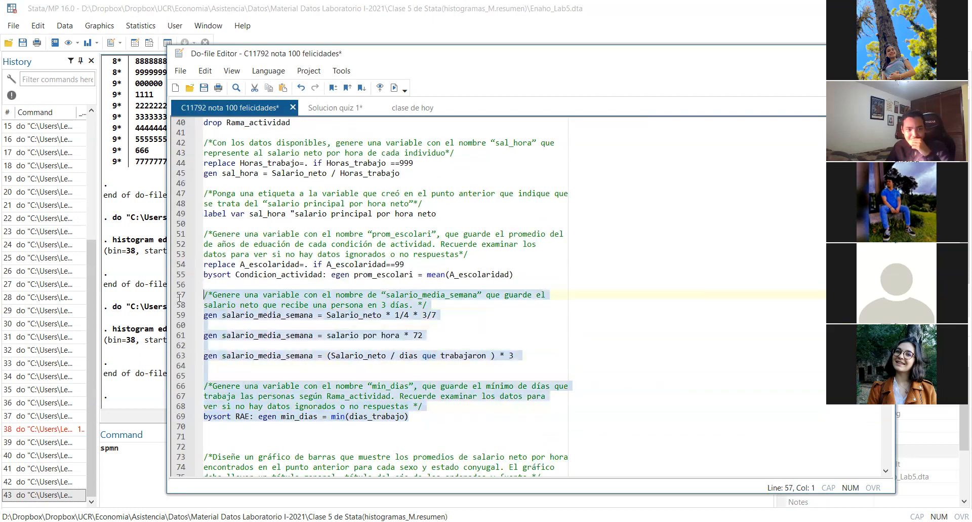
pyautogui.click(335, 107)
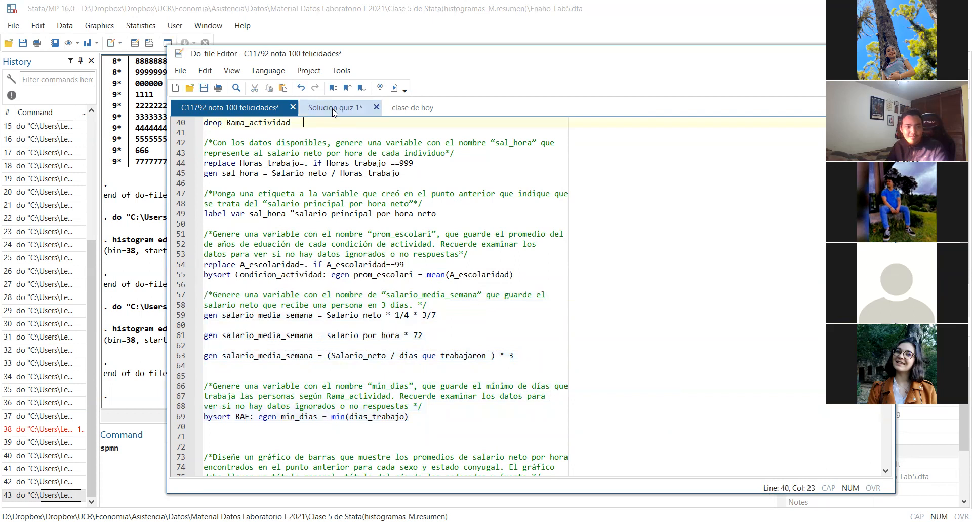
pyautogui.click(249, 317)
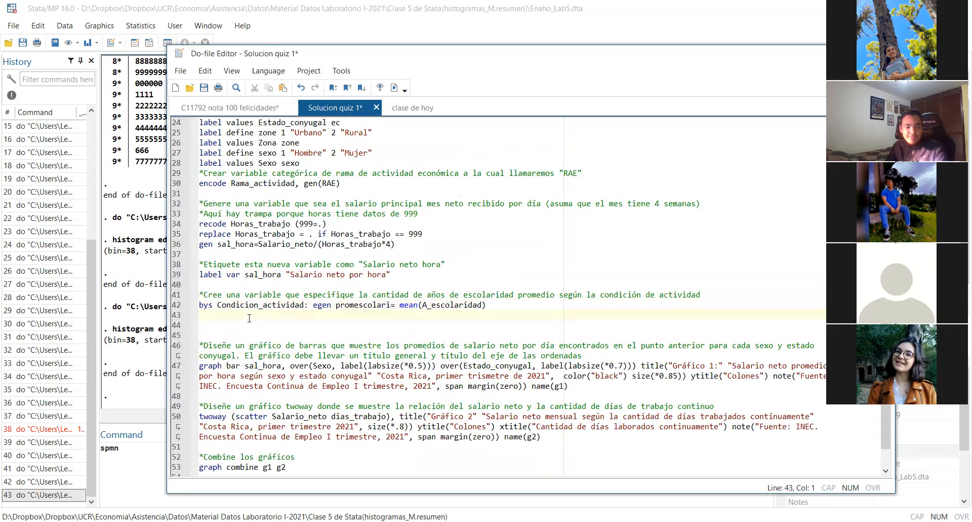
pyautogui.press('Return')
pyautogui.hotkey('ctrl', 'v')
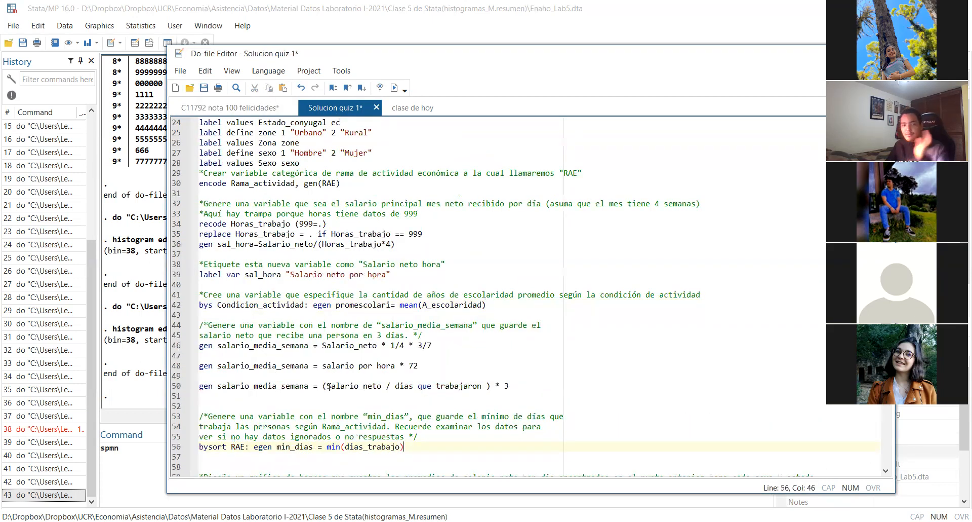
# Save the Solucion quiz 1 do-file and switch to the "clase de hoy" do-file
pyautogui.scroll(-5, 502, 363)
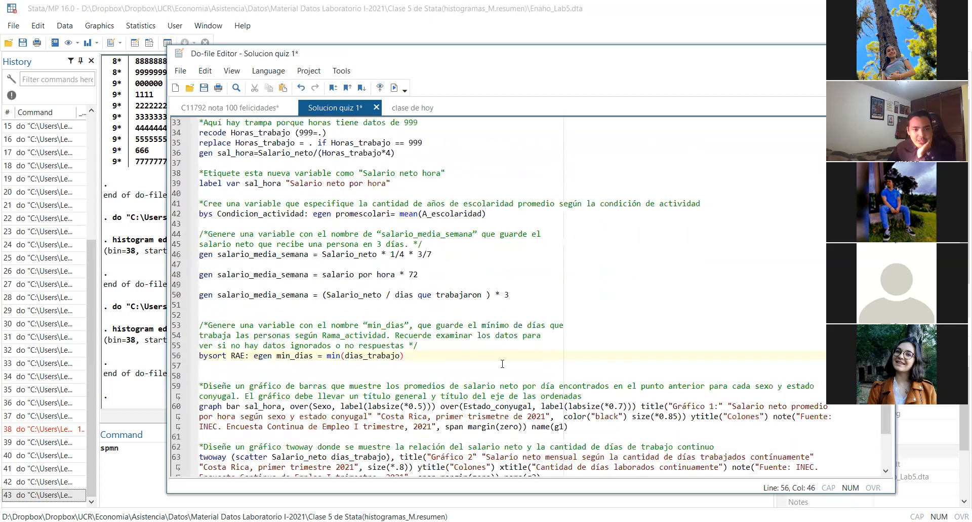
pyautogui.scroll(13, 502, 364)
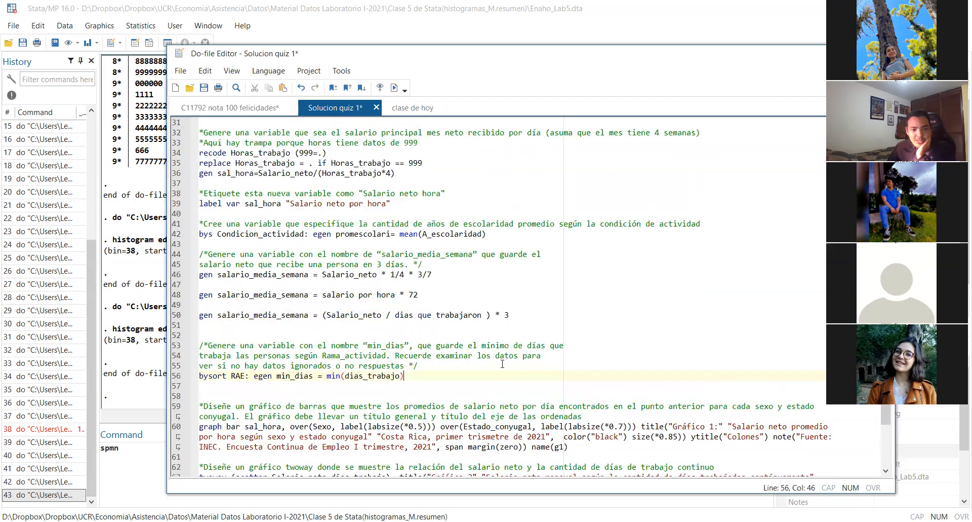
pyautogui.click(203, 88)
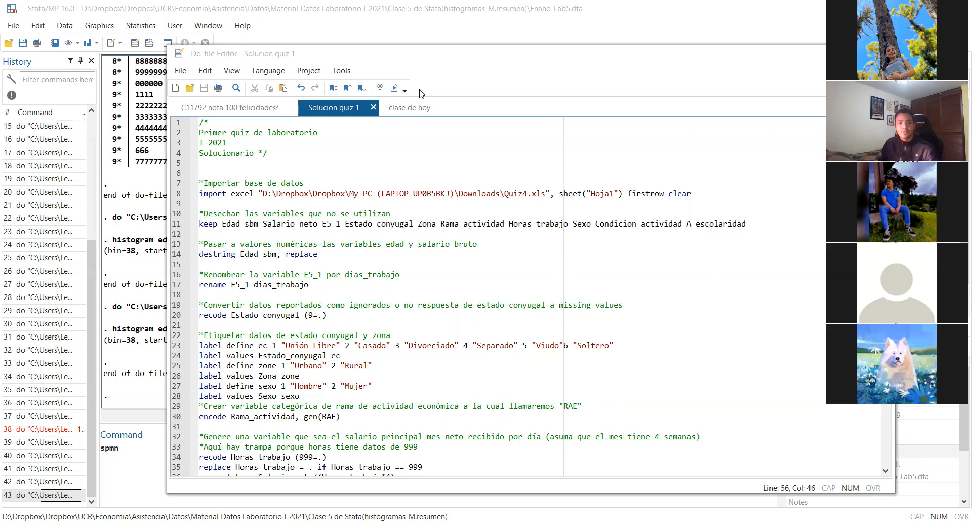
pyautogui.click(415, 111)
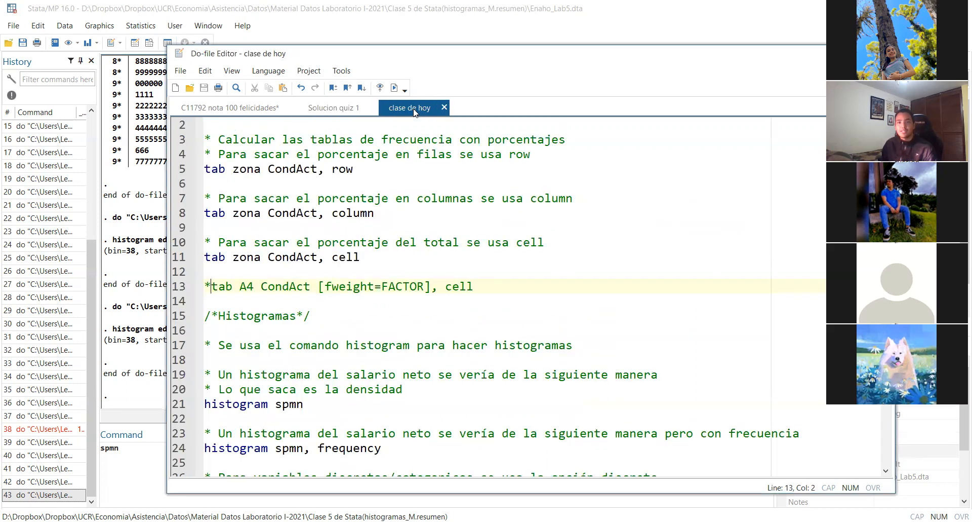